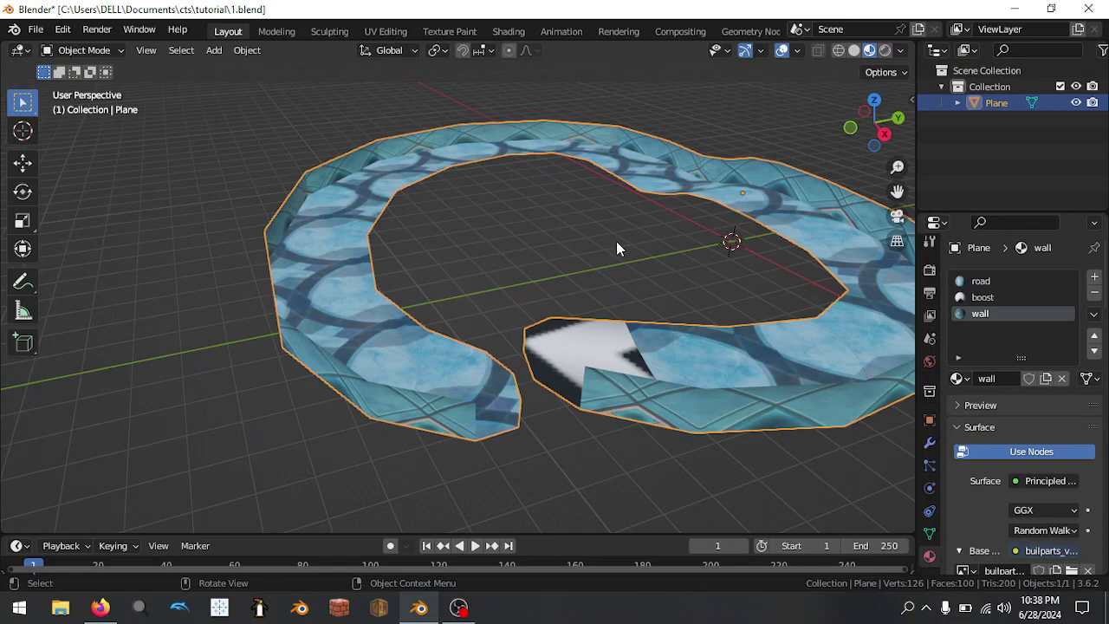
Step: Move the whole track model straight up along the global Z axis so it sits above the grid floor
middle_click_drag(593, 258, 608, 280)
key("g")
key("z")
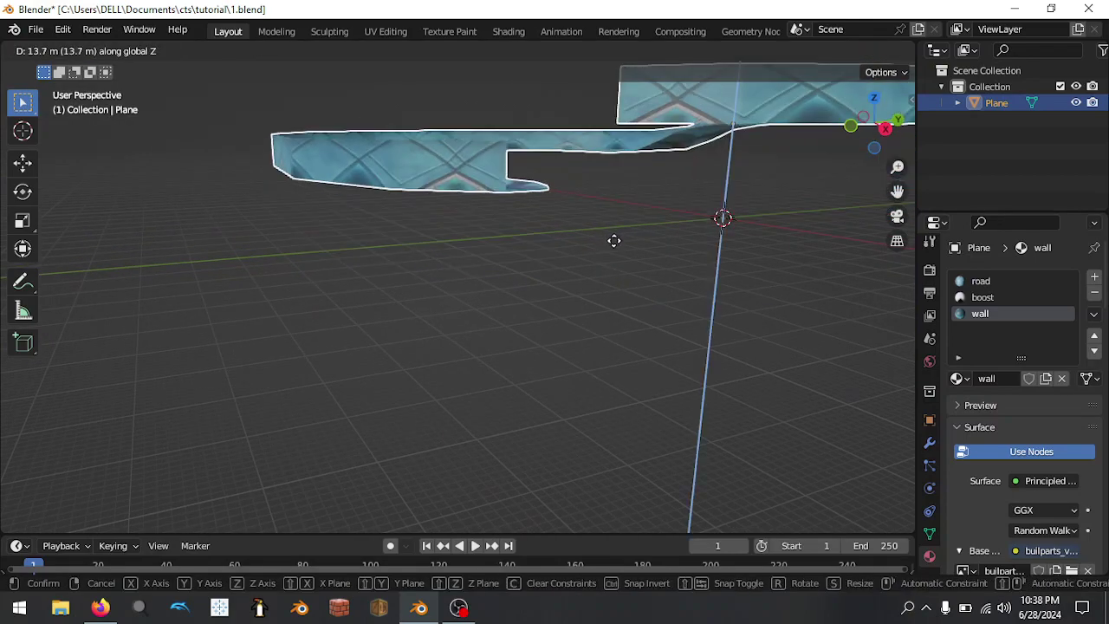
left_click(654, 272)
middle_click_drag(483, 354, 691, 217)
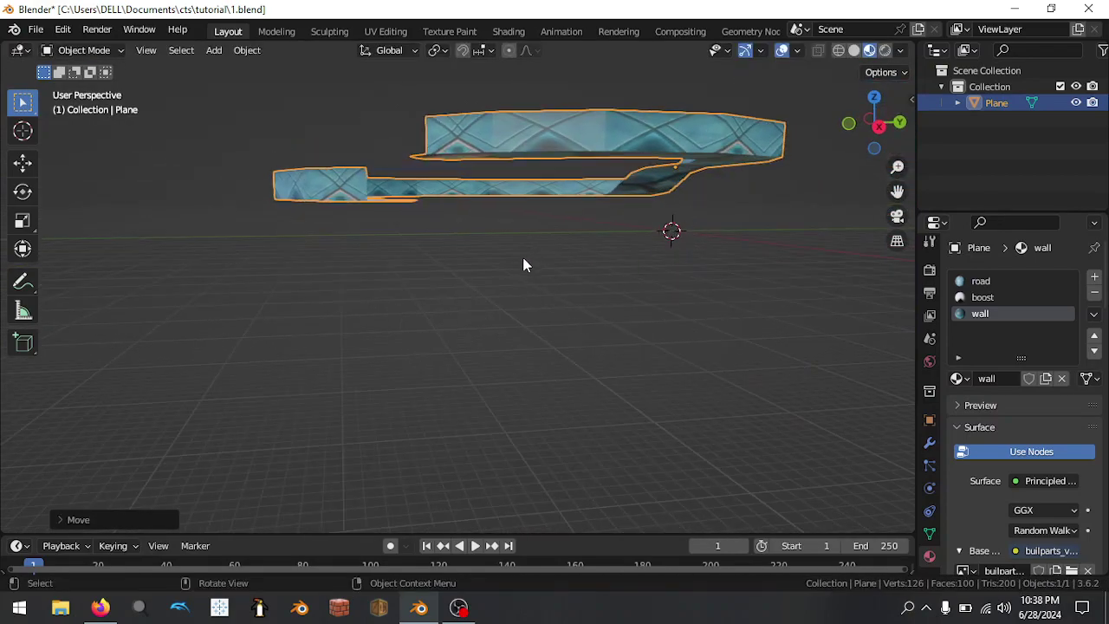
middle_click_drag(511, 220, 536, 263)
scroll(536, 263, "down", 3)
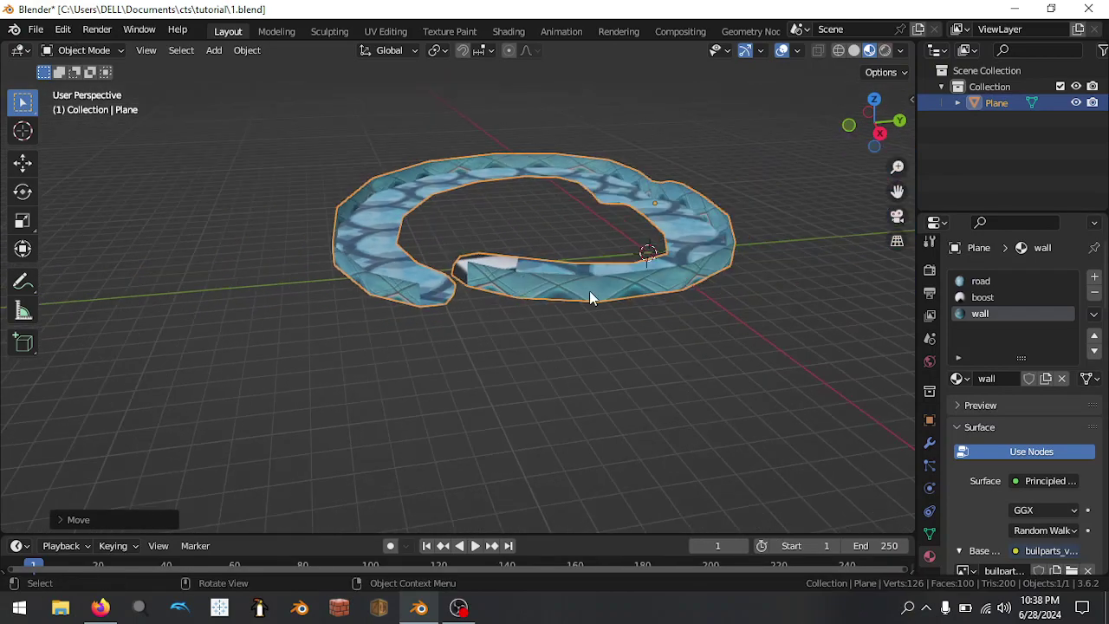
middle_click_drag(645, 264, 580, 315)
scroll(616, 301, "up", 2)
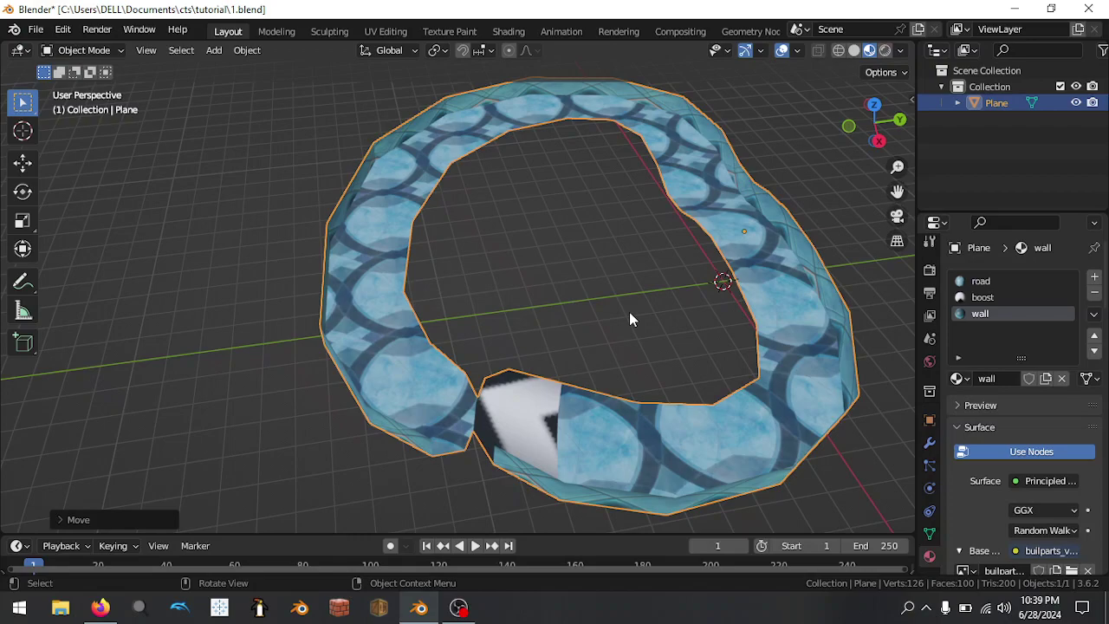
Step: In Edit Mode, select the line of edges running across the road from its inner border to the wall
middle_click_drag(609, 242, 562, 362)
scroll(595, 237, "up", 3)
scroll(549, 240, "down", 3)
key("Tab")
left_click(554, 348)
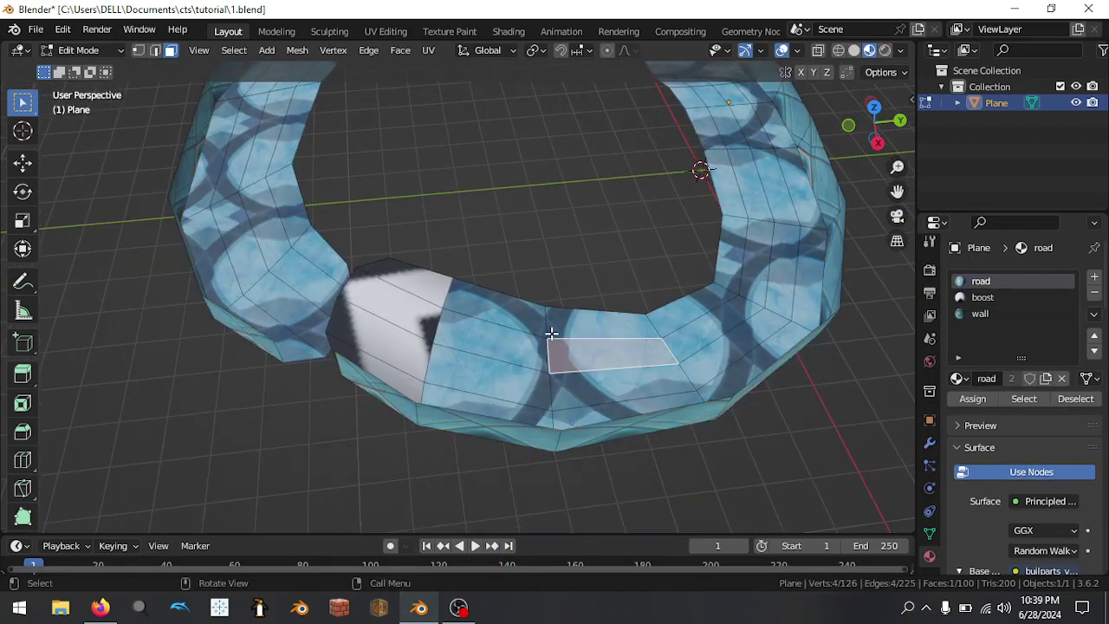
left_click(555, 324)
left_click(158, 50)
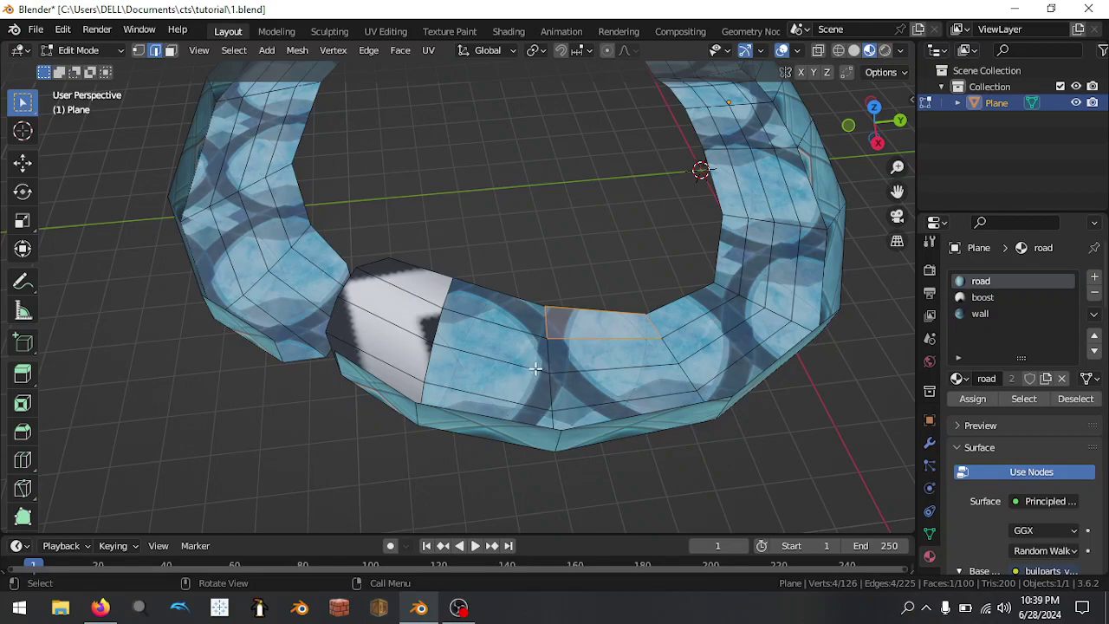
left_click(549, 326)
left_click(551, 420, "ctrl")
scroll(598, 337, "up", 6)
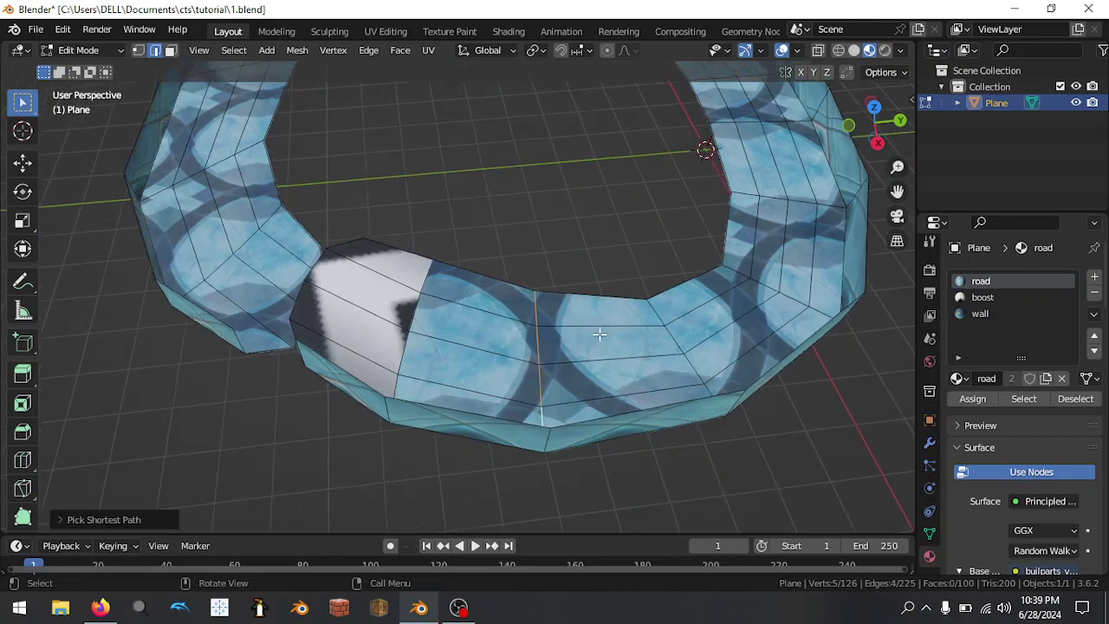
mouse_move(594, 337)
middle_mouse_down()
mouse_move(587, 372)
mouse_move(585, 353)
middle_mouse_up()
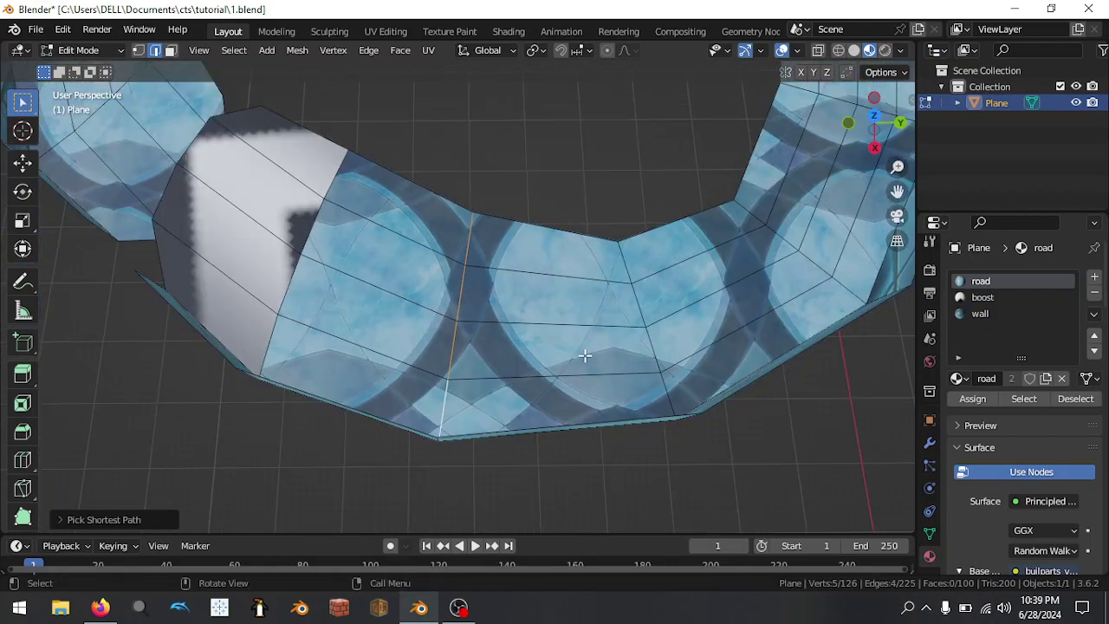
Step: Look up the MeasureIt add-on in the add-on preferences by searching for "meas"
left_click(137, 29)
left_click(137, 30)
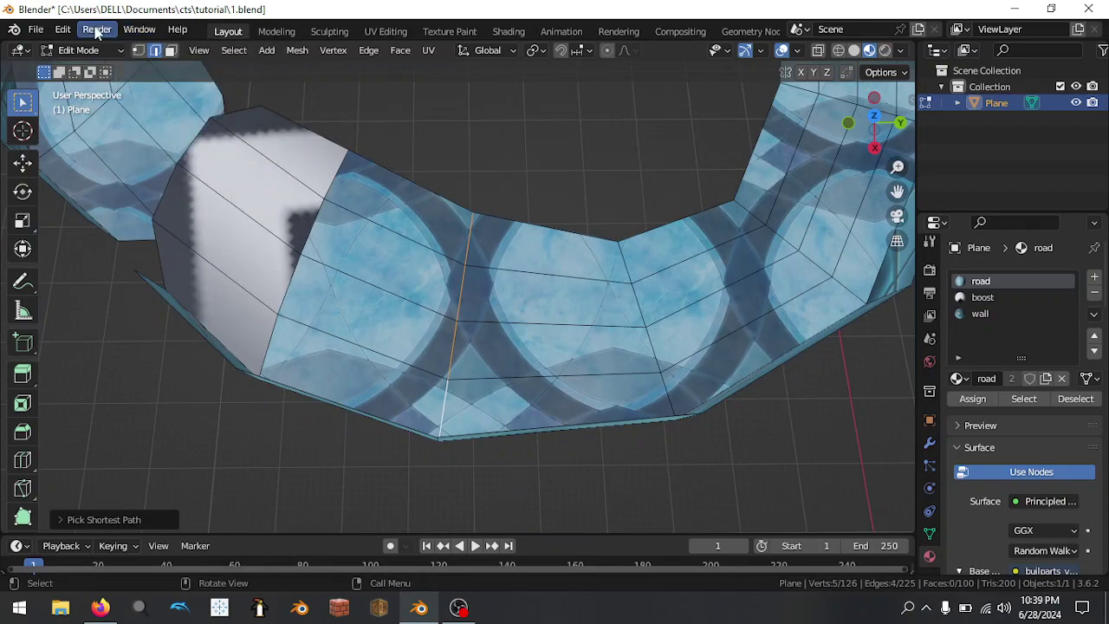
left_click(97, 29)
mouse_move(61, 32)
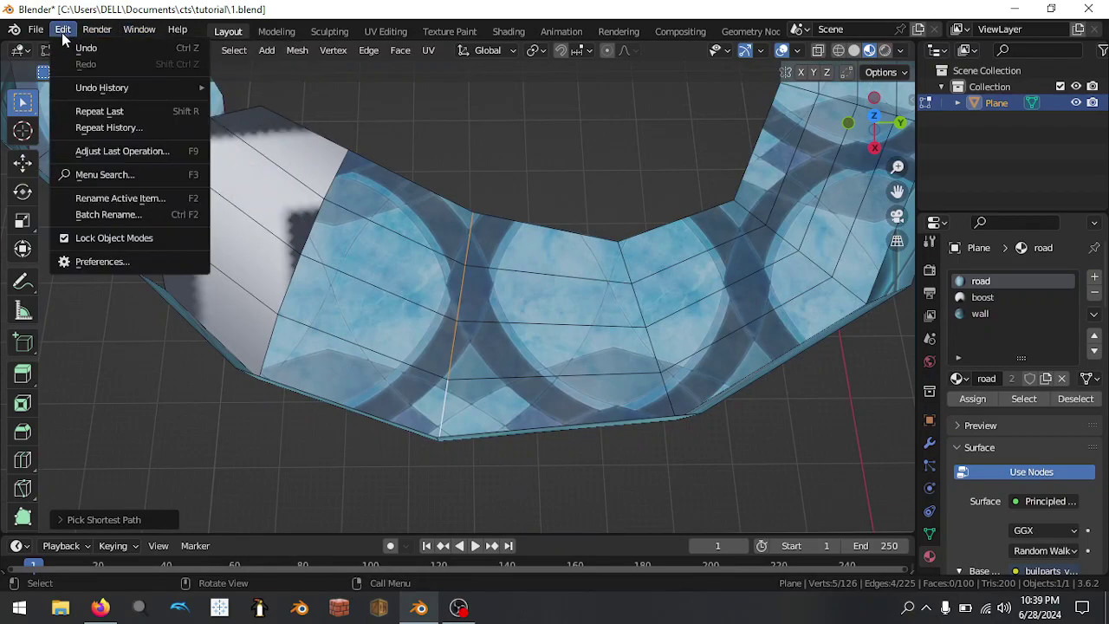
left_click(99, 264)
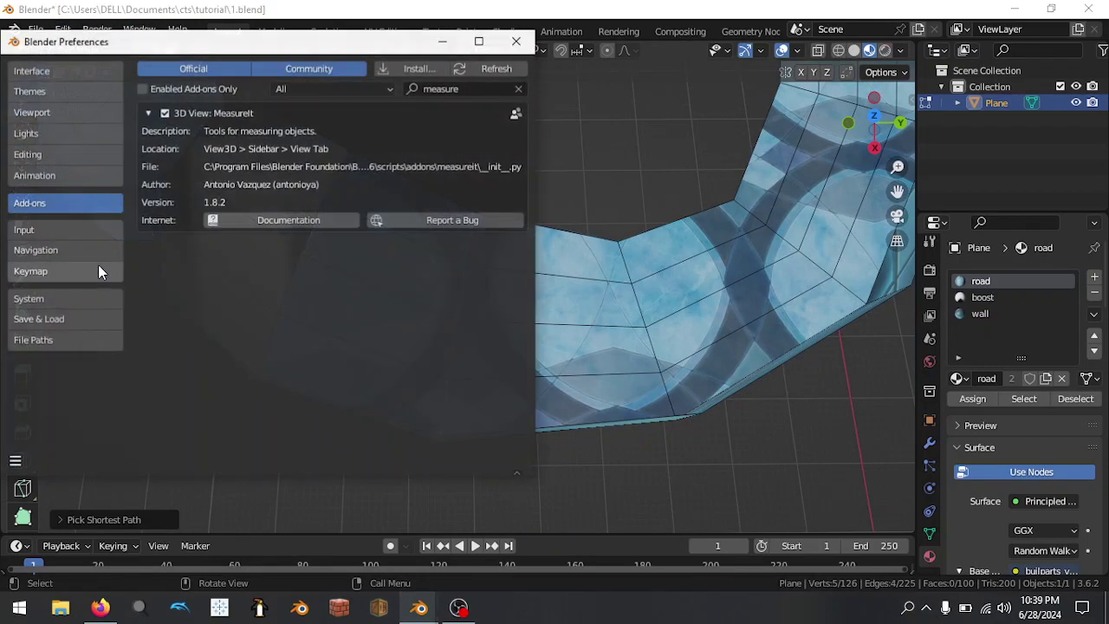
left_click(519, 88)
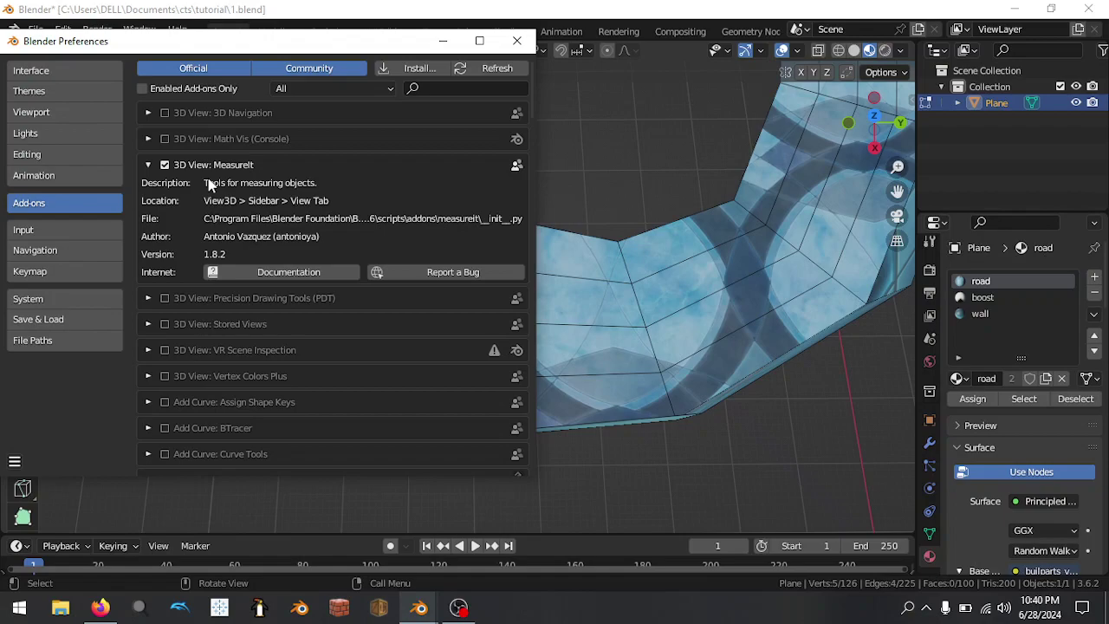
left_click(474, 90)
type("meas")
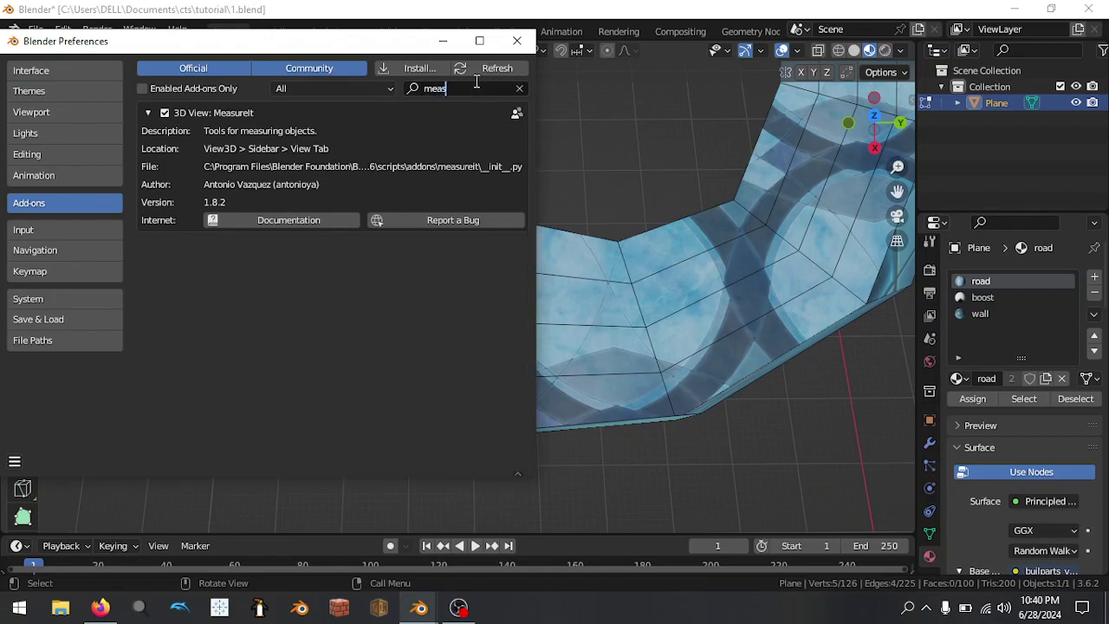
left_click(520, 43)
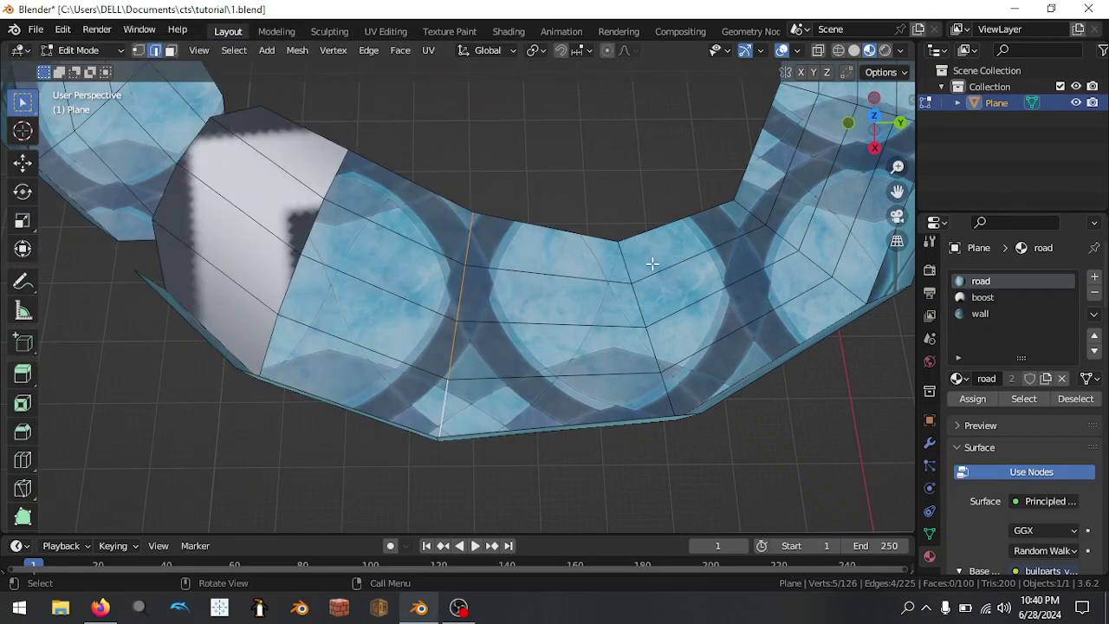
Step: Show the 3D view's sidebar and recheck the MeasureIt add-on entry in the preferences
key("n")
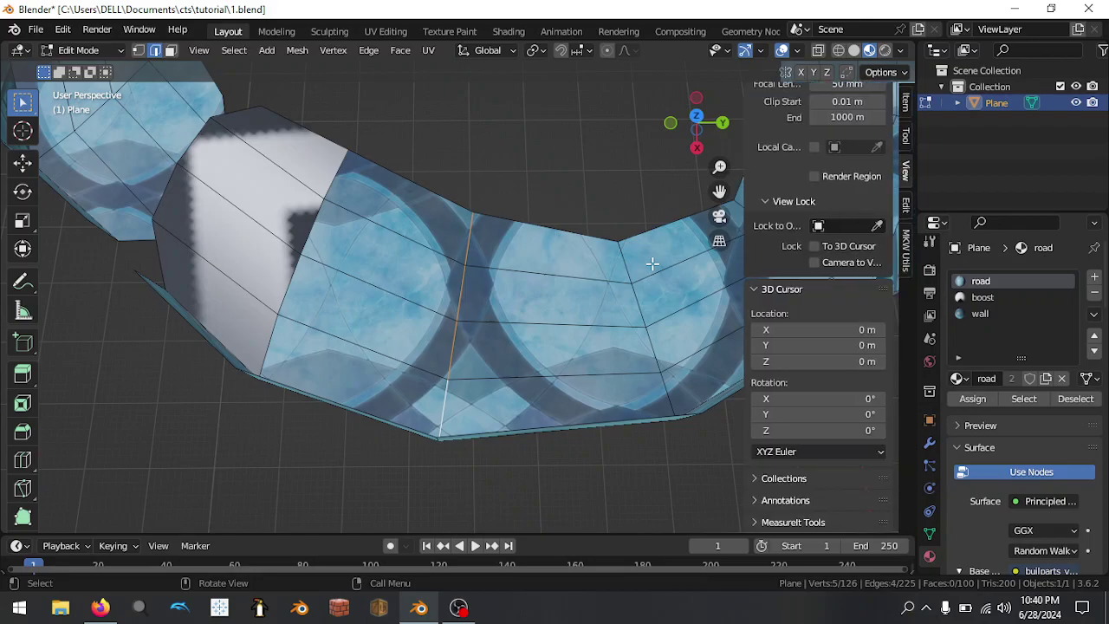
key("alt+Tab")
key("alt+Tab")
key("alt+Tab")
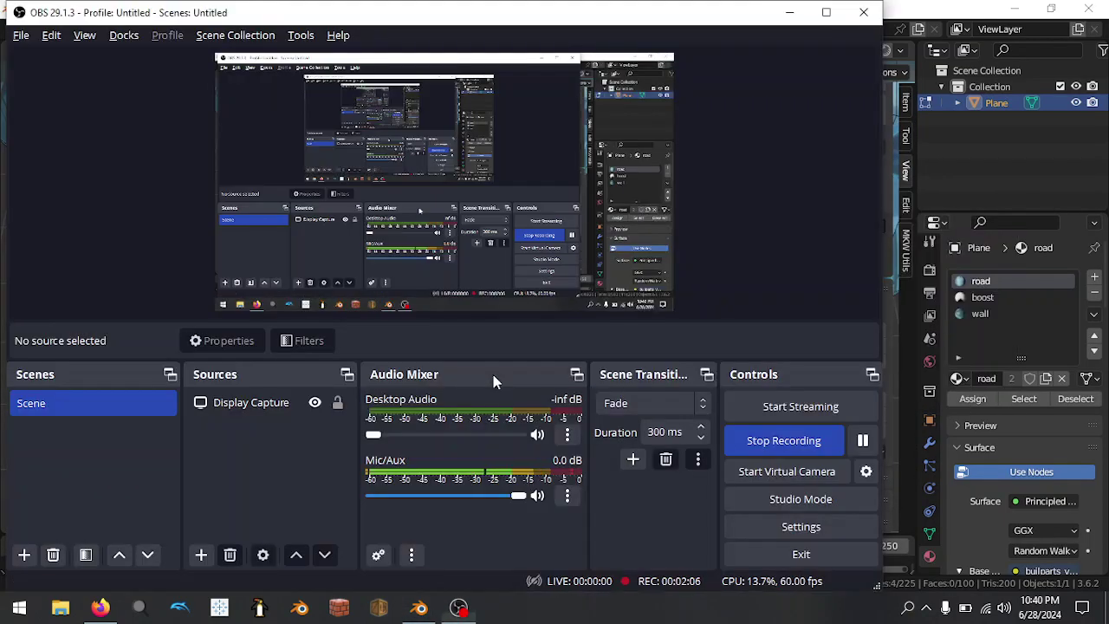
key("alt+Tab")
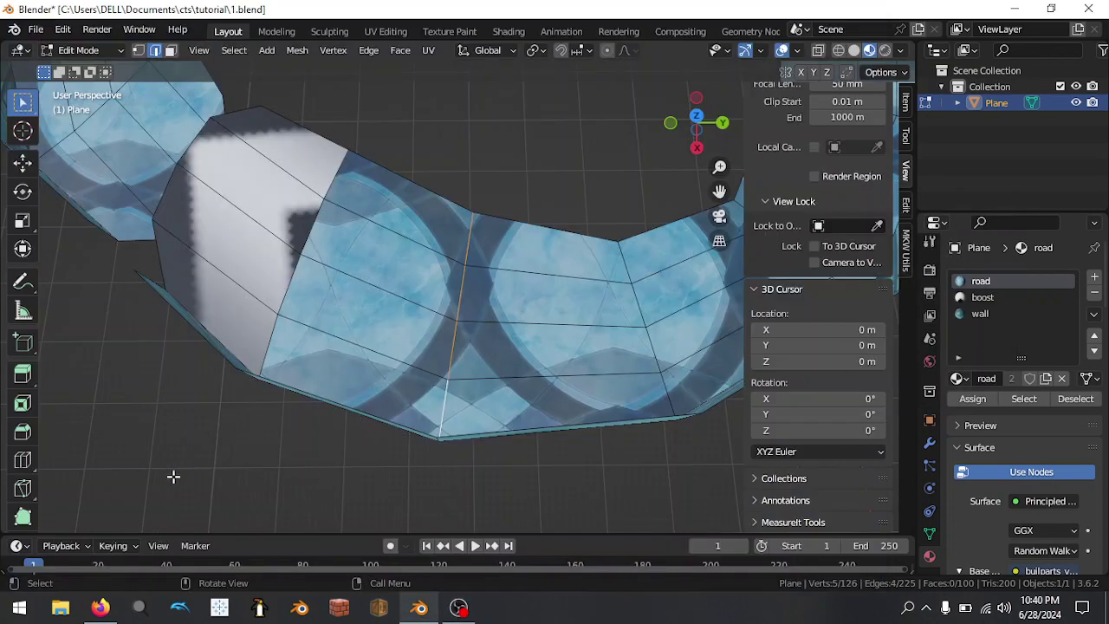
left_click(64, 29)
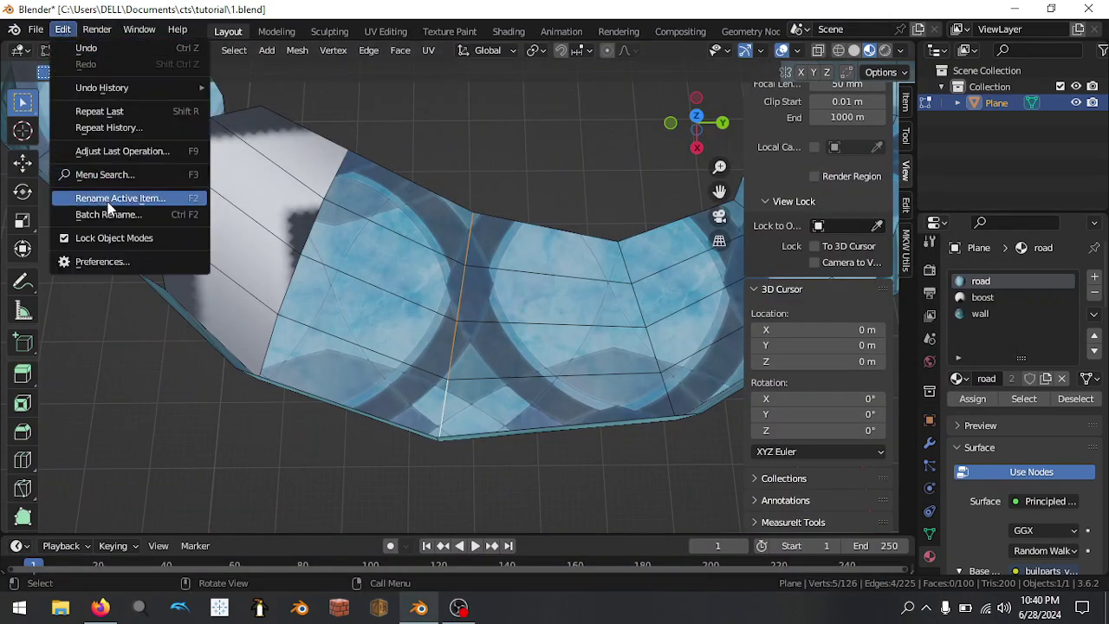
left_click(122, 260)
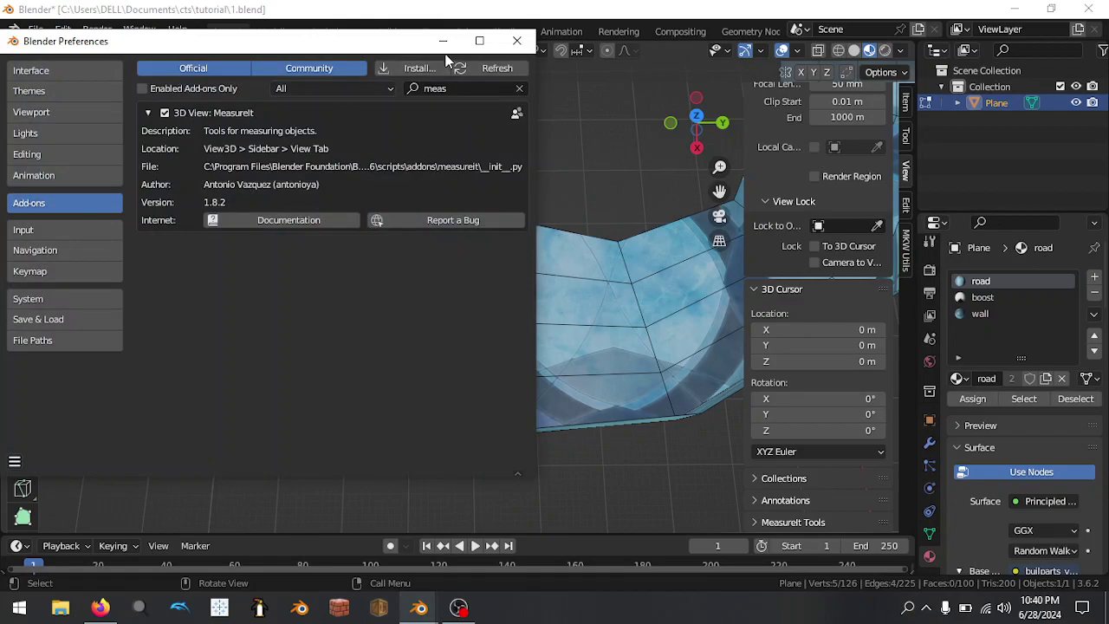
left_click(517, 40)
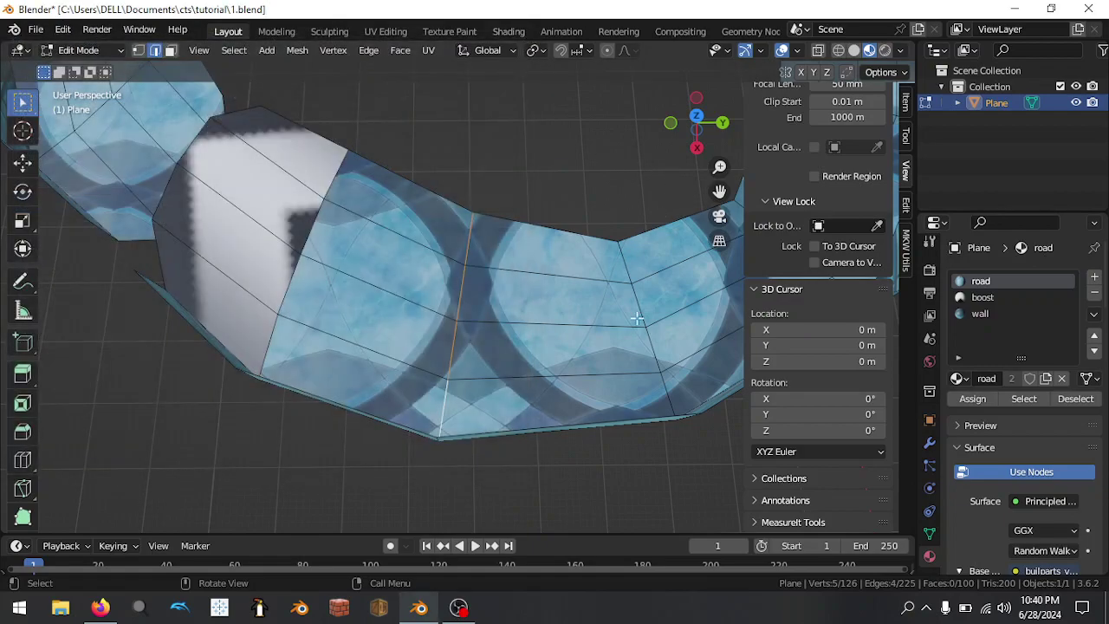
Step: Measure the selected edges across the road with MeasureIt, and hide the measurements and sidebar once they are read
left_click(906, 102)
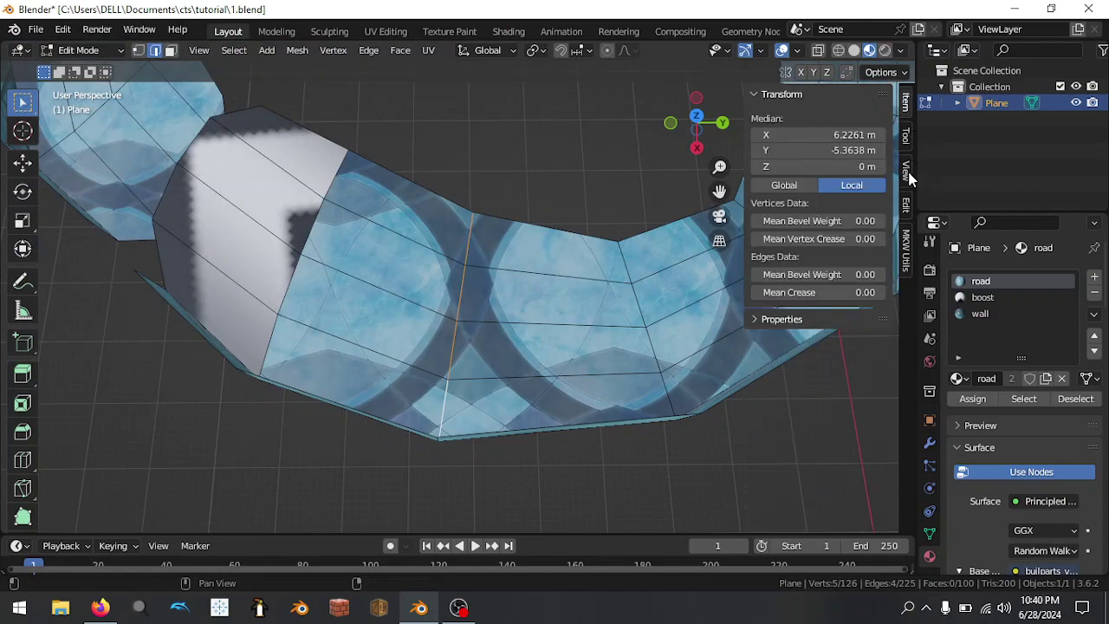
key("n")
key("n")
scroll(863, 103, "down", 2, "ctrl")
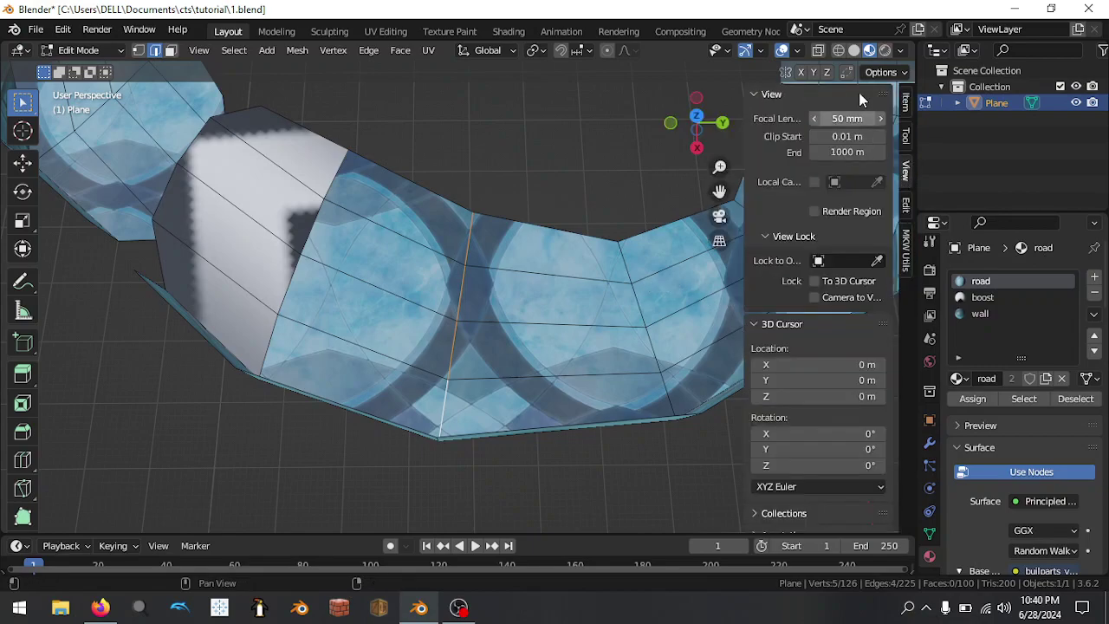
scroll(824, 306, "down", 1)
scroll(784, 503, "down", 7)
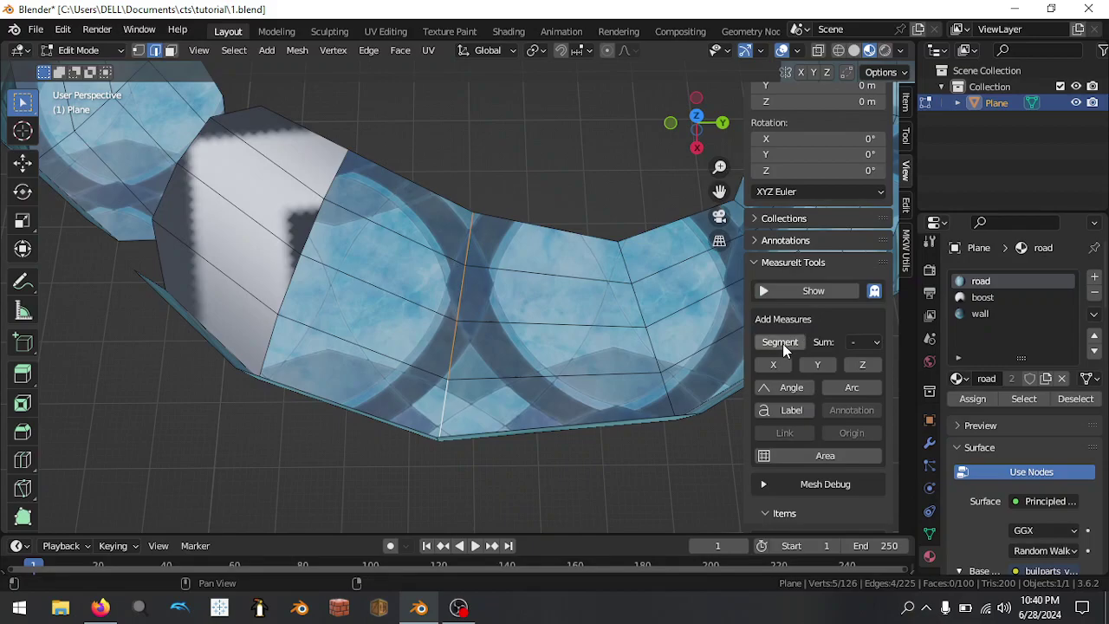
left_click(813, 290)
middle_click_drag(555, 415, 584, 340)
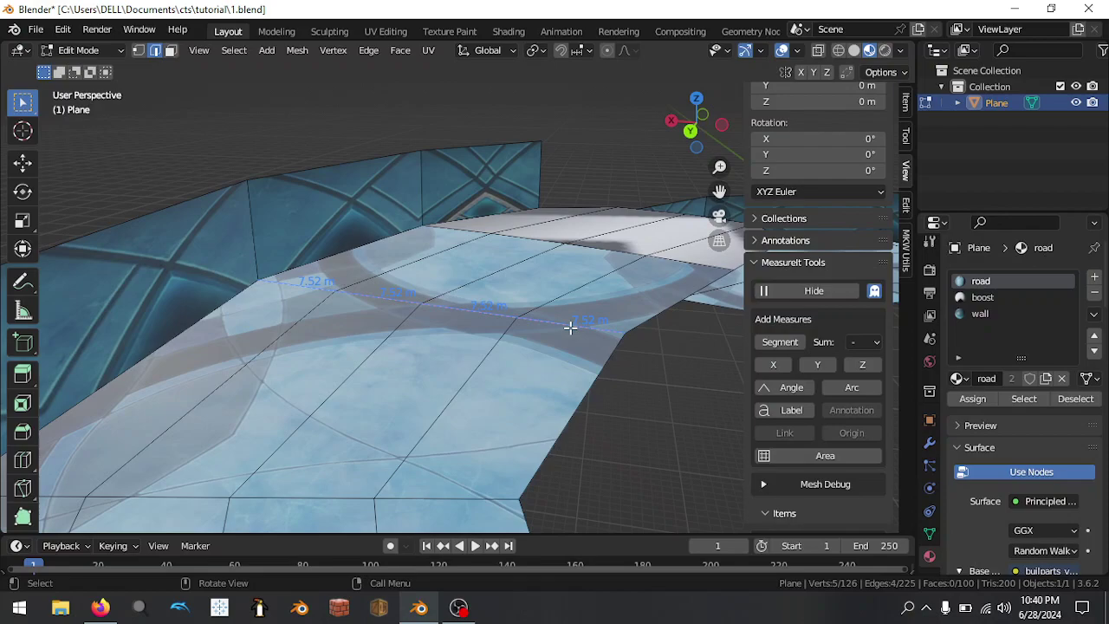
left_click(785, 289)
key("n")
scroll(659, 351, "down", 5)
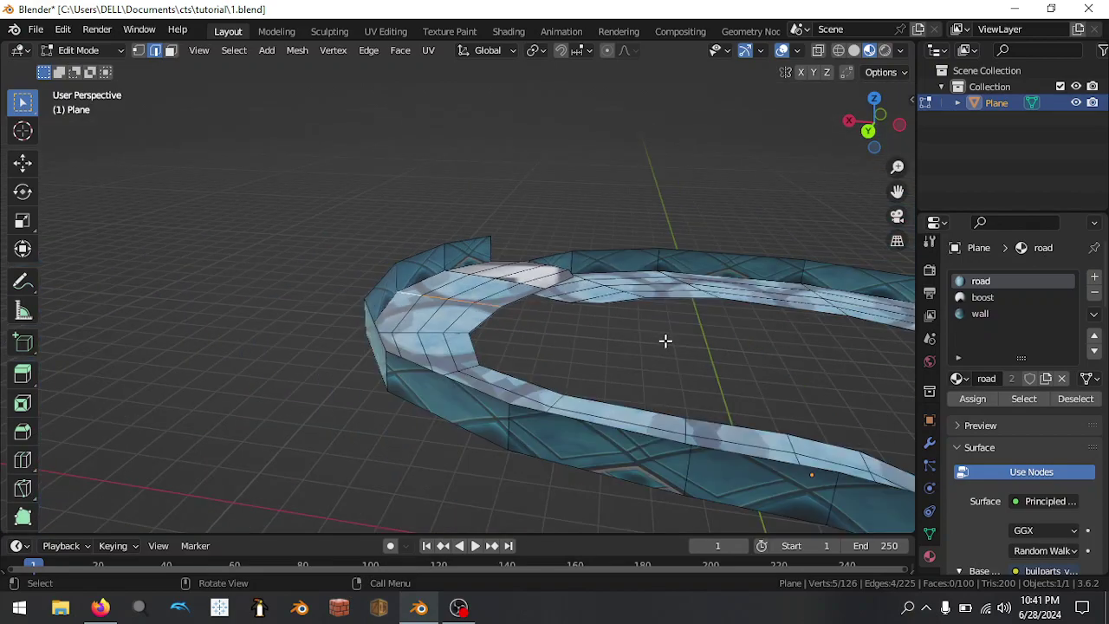
Step: Return to Object Mode and scale the whole track uniformly by a factor of 10
key("Tab")
scroll(684, 356, "up", 3)
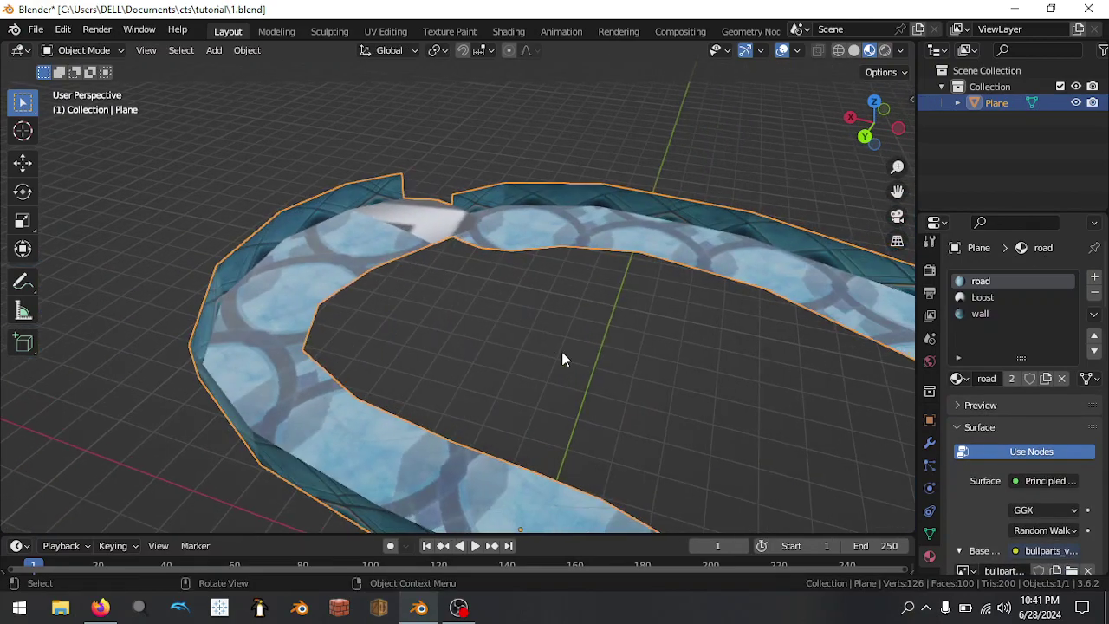
key("s")
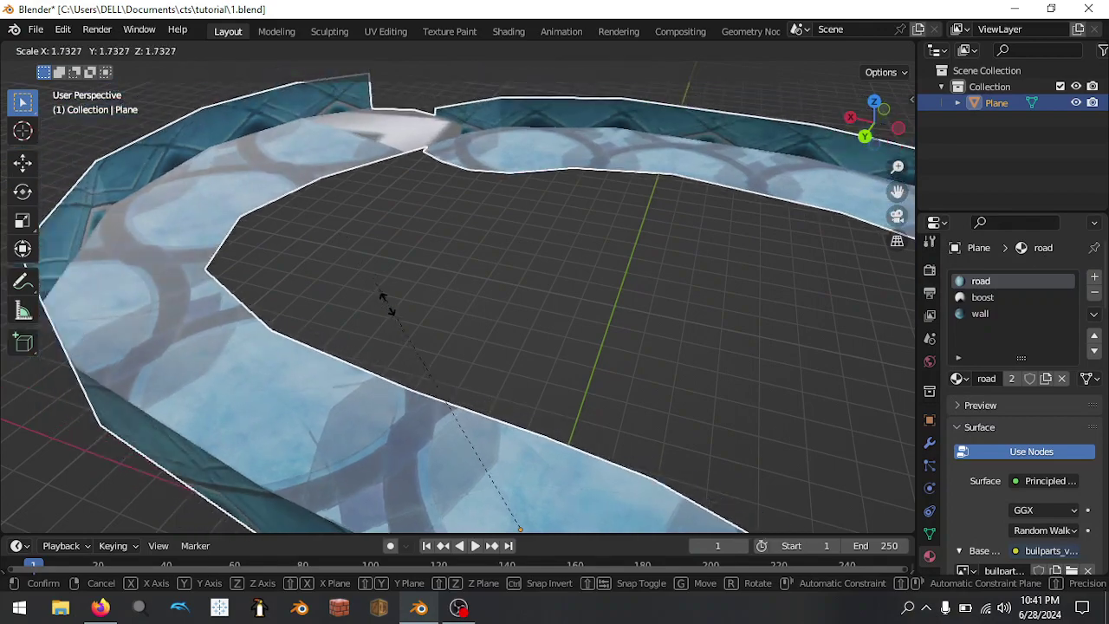
type("10")
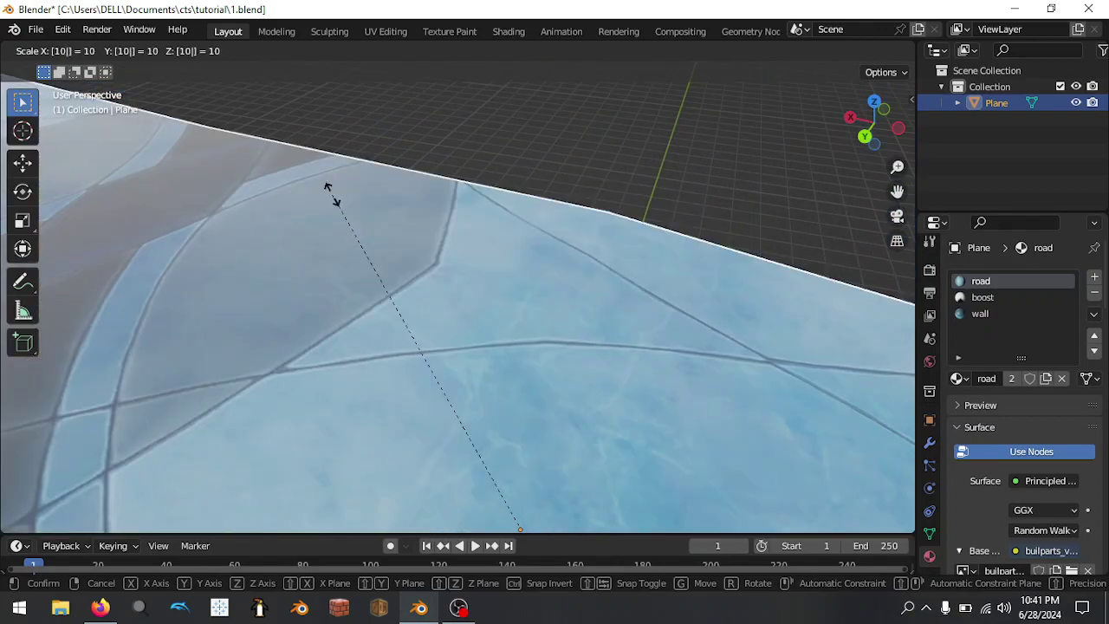
key("Return")
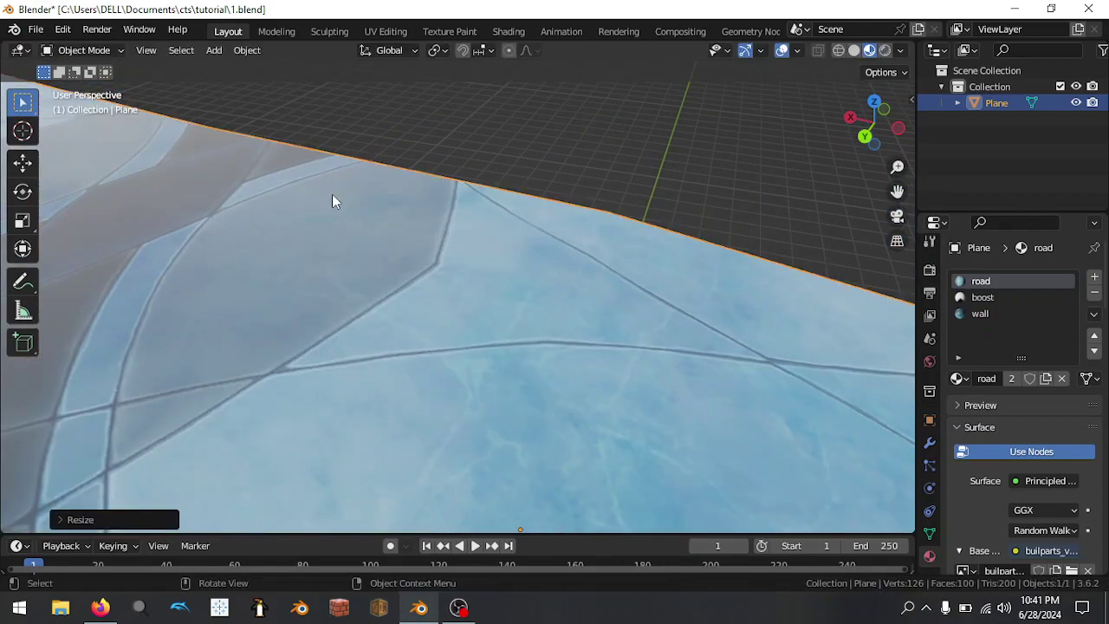
middle_click_drag(332, 194, 536, 318)
scroll(535, 318, "down", 3, "shift")
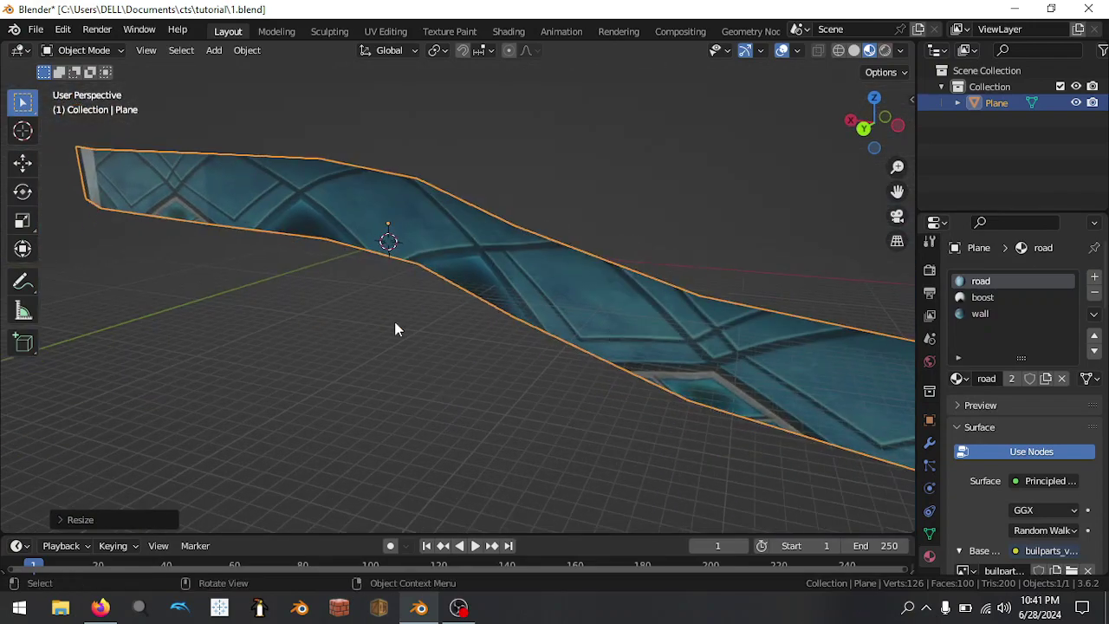
scroll(633, 334, "down", 5)
middle_click_drag(632, 334, 576, 272)
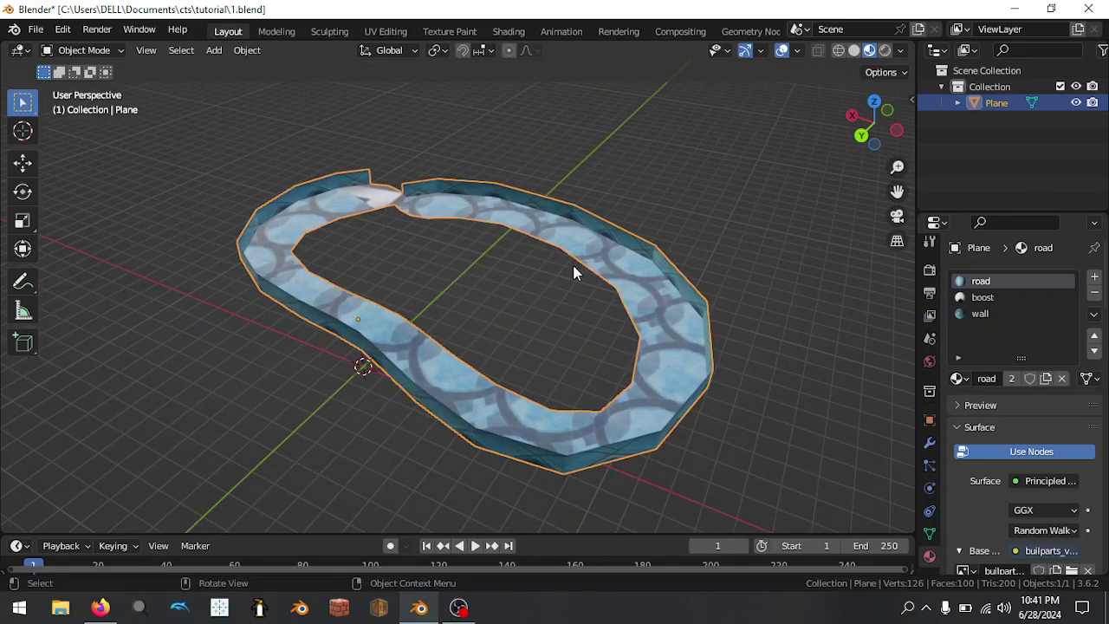
Step: In Edit Mode with face selection, select a road face on the sloped section and examine the slope in side profile
middle_click_drag(567, 289, 607, 308)
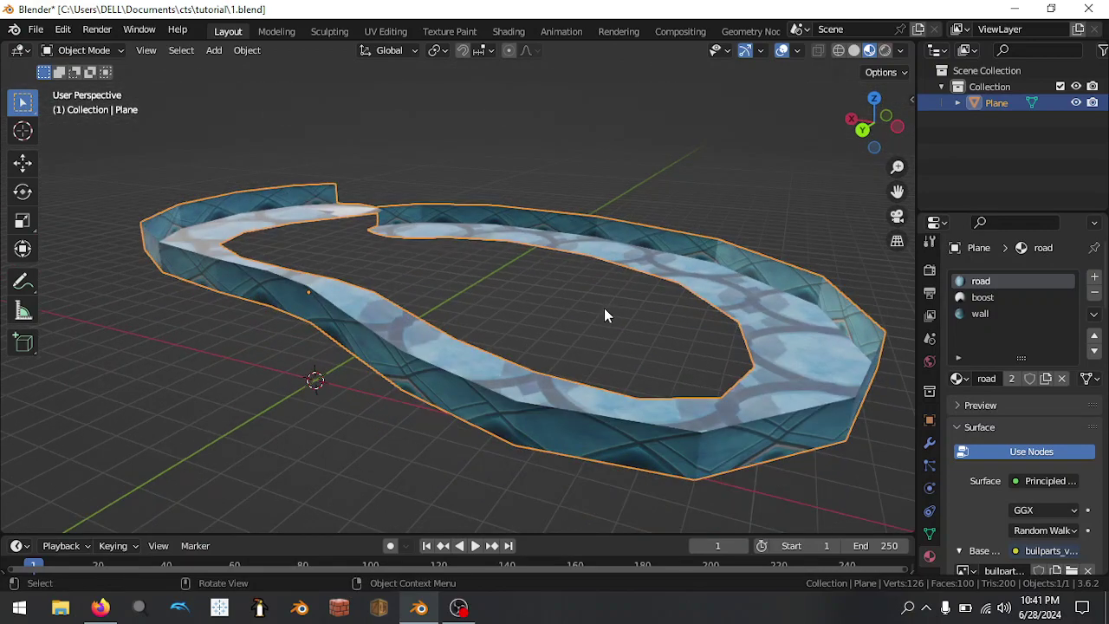
middle_click_drag(605, 310, 539, 268)
scroll(544, 238, "up", 2)
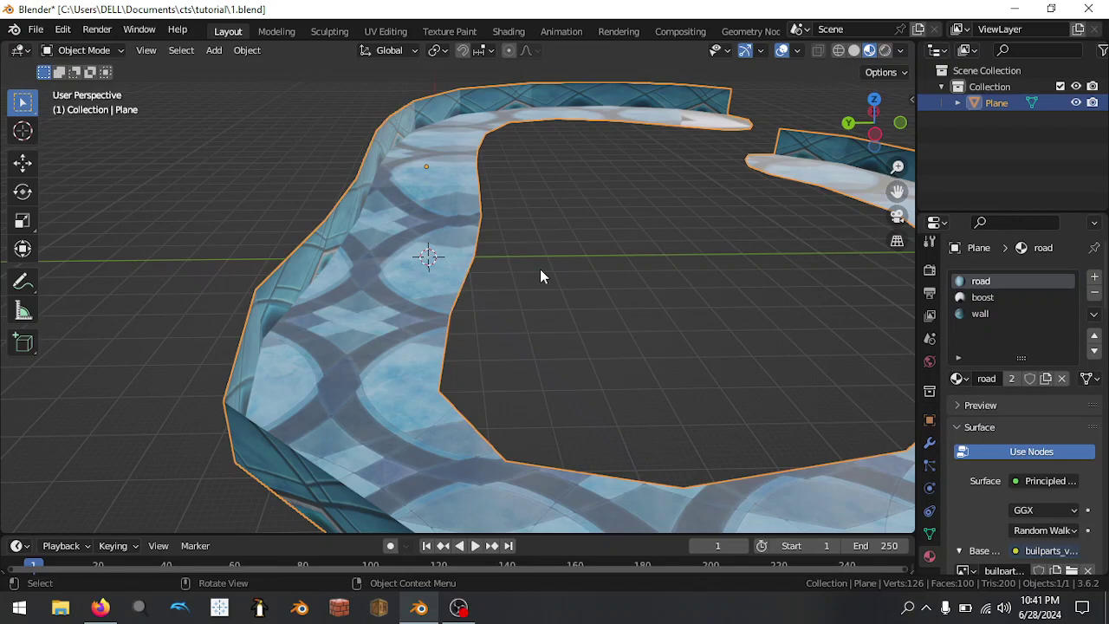
key("Tab")
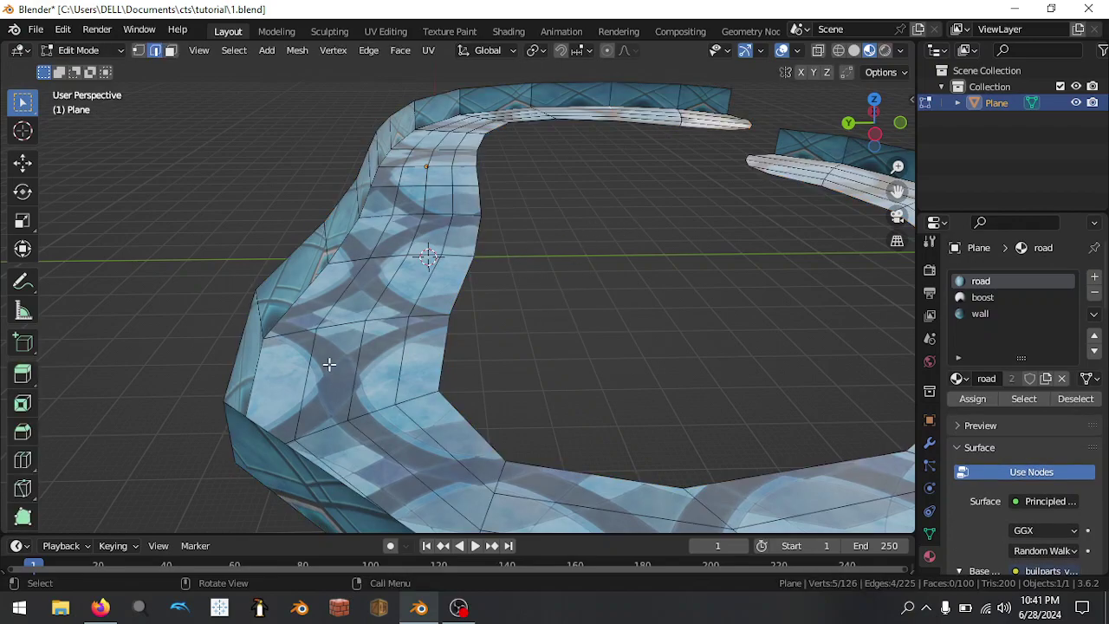
left_click(170, 50)
left_click(406, 355)
left_click(449, 458)
scroll(505, 421, "up", 5)
middle_click_drag(505, 421, 485, 173)
middle_click_drag(596, 235, 533, 309)
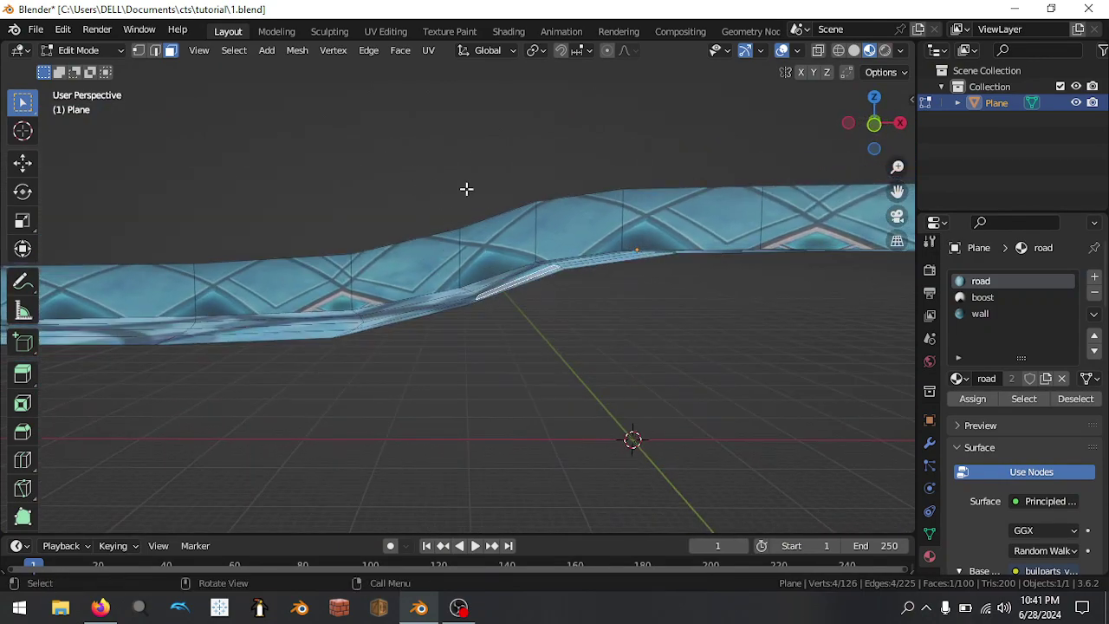
Step: Return to Object Mode and examine the whole track from above and from below
middle_click_drag(524, 253, 546, 320)
key("Tab")
scroll(554, 314, "down", 2)
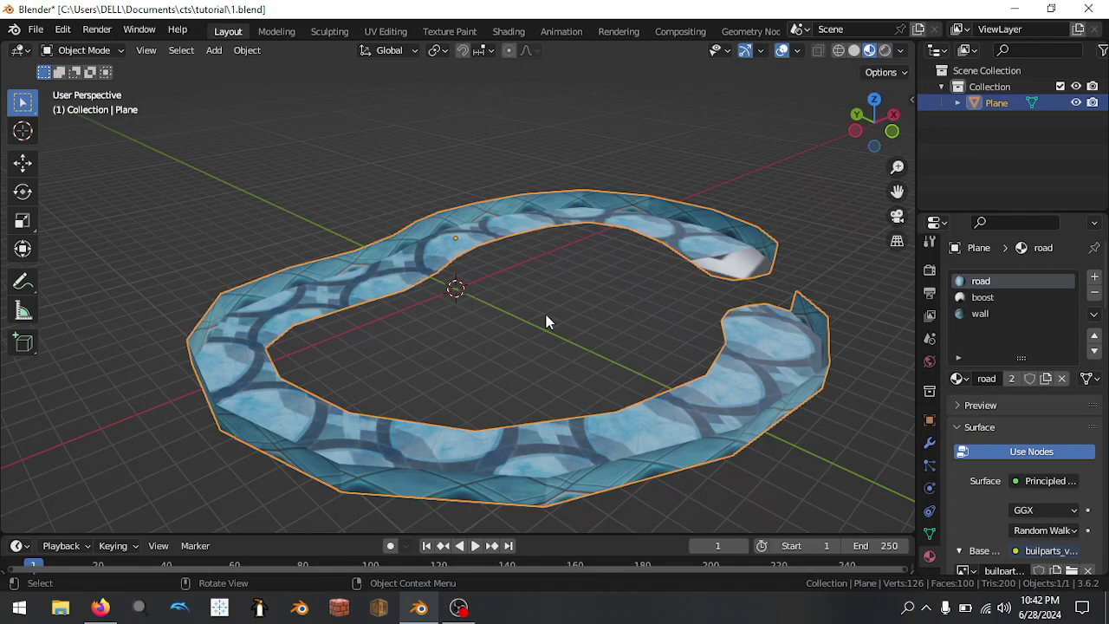
middle_click_drag(546, 314, 680, 227)
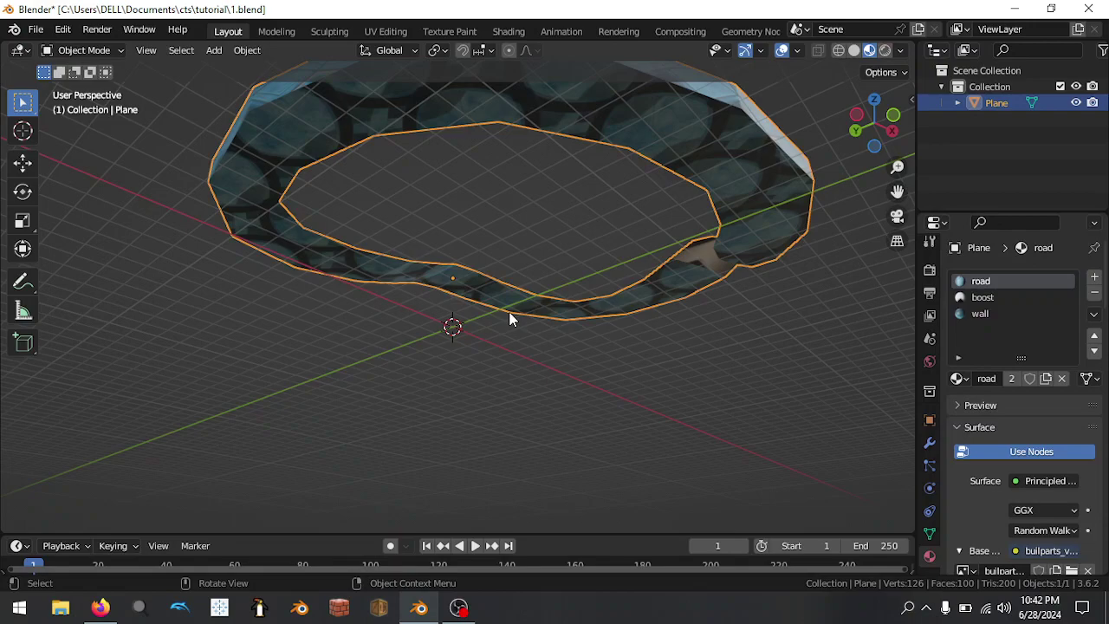
middle_click_drag(516, 306, 560, 399)
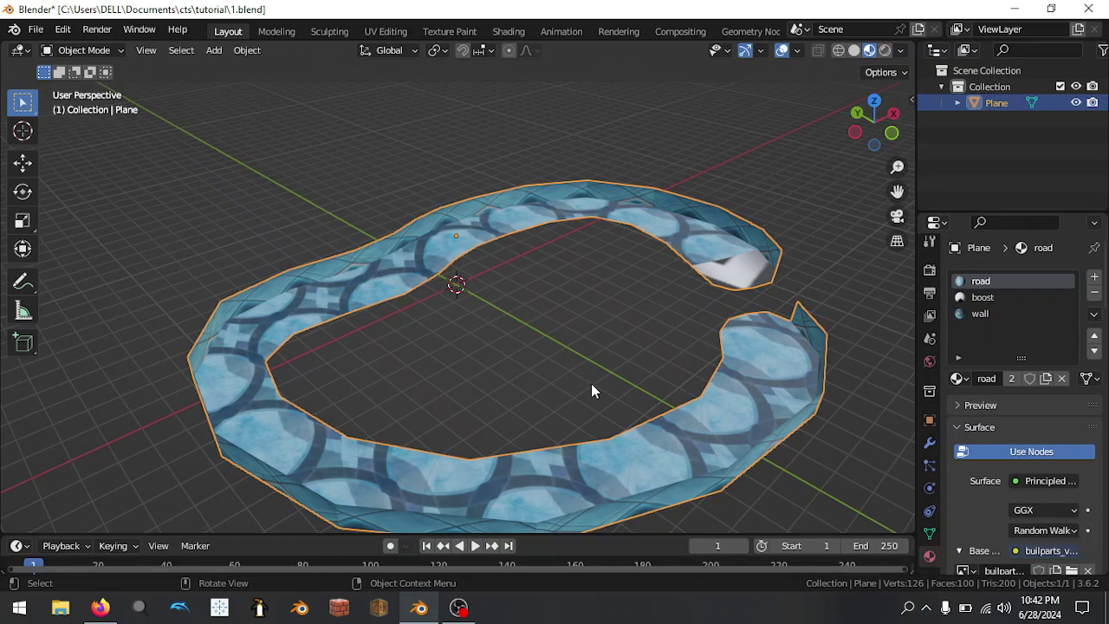
Step: Enter Edit Mode, turn off all viewport overlays and frame the whole track
key("Tab")
middle_click_drag(641, 309, 700, 300)
middle_click_drag(693, 346, 648, 322)
scroll(648, 322, "up", 5)
left_click(797, 50)
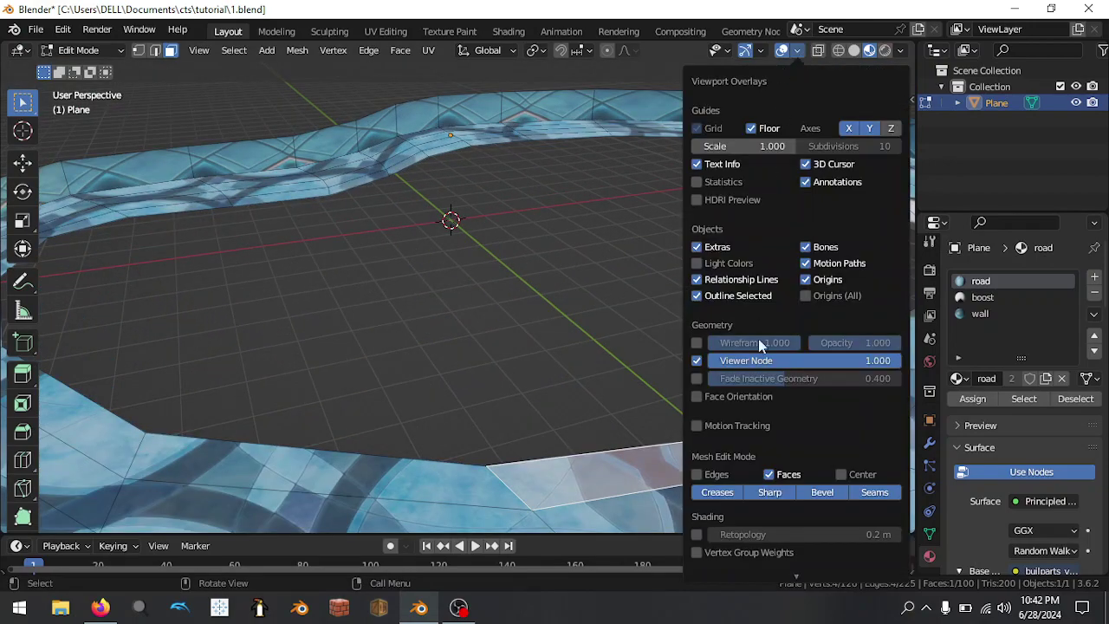
left_click(798, 49)
left_click(782, 51)
key("Home")
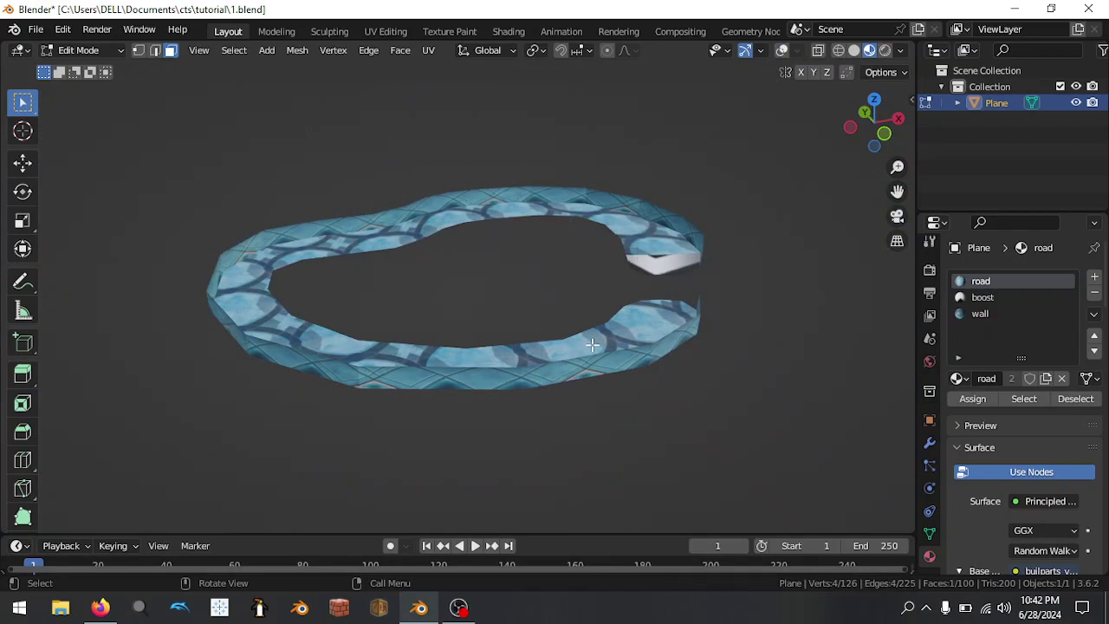
Step: Try hiding and extruding the selected road face while the overlays are off, reverting both operations
key("h")
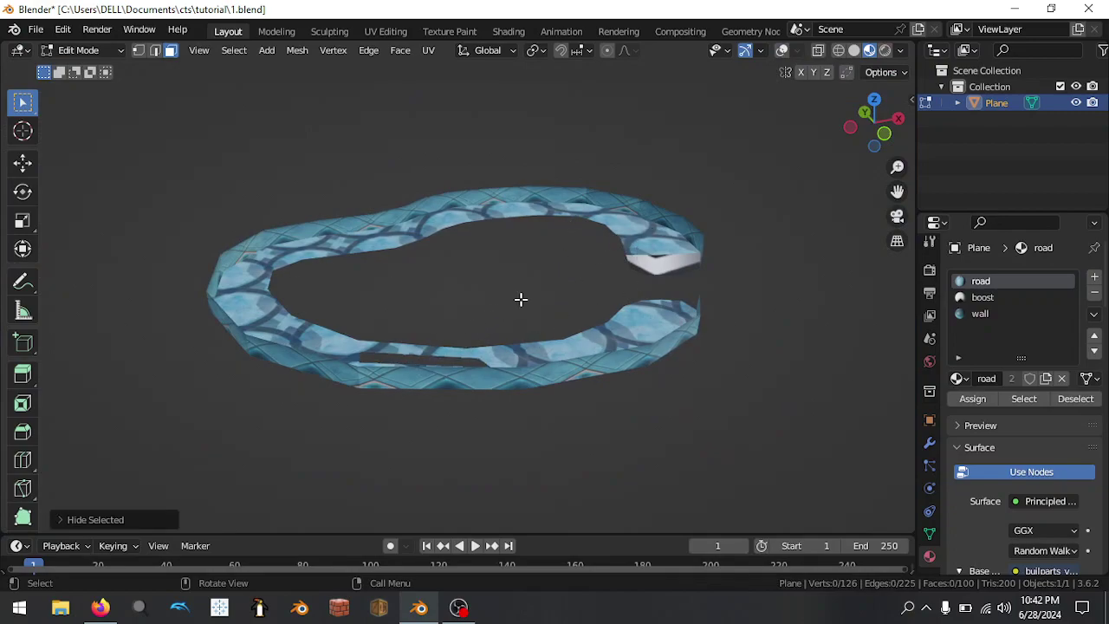
key("ctrl+z")
key("e")
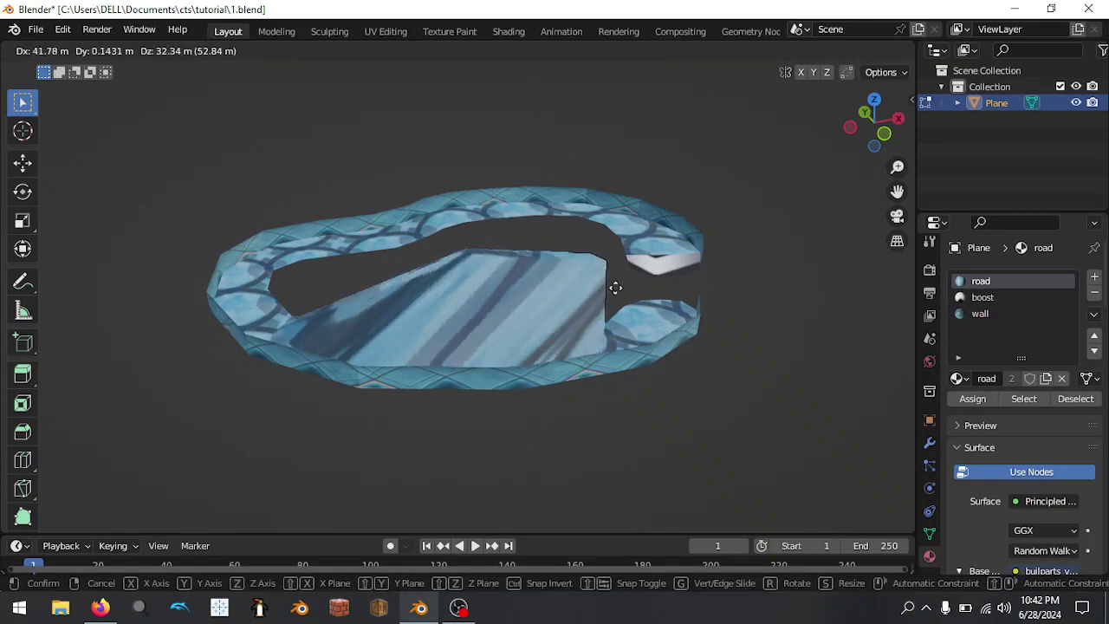
key("Escape")
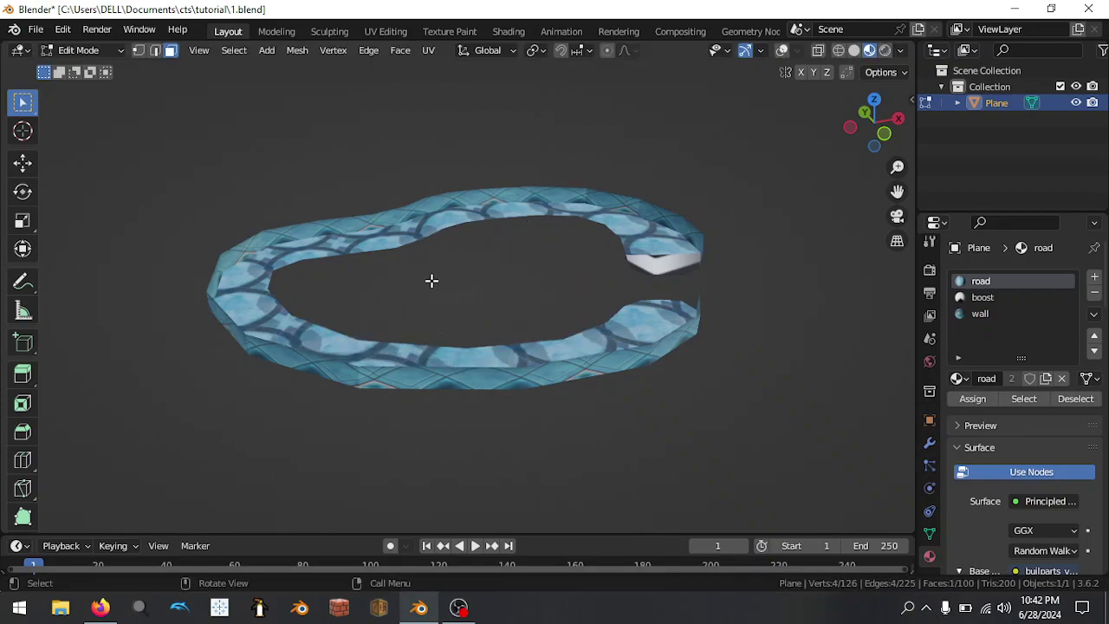
Step: Turn the viewport overlays back on and enable the Face Orientation overlay for the track
left_click(782, 50)
left_click(798, 51)
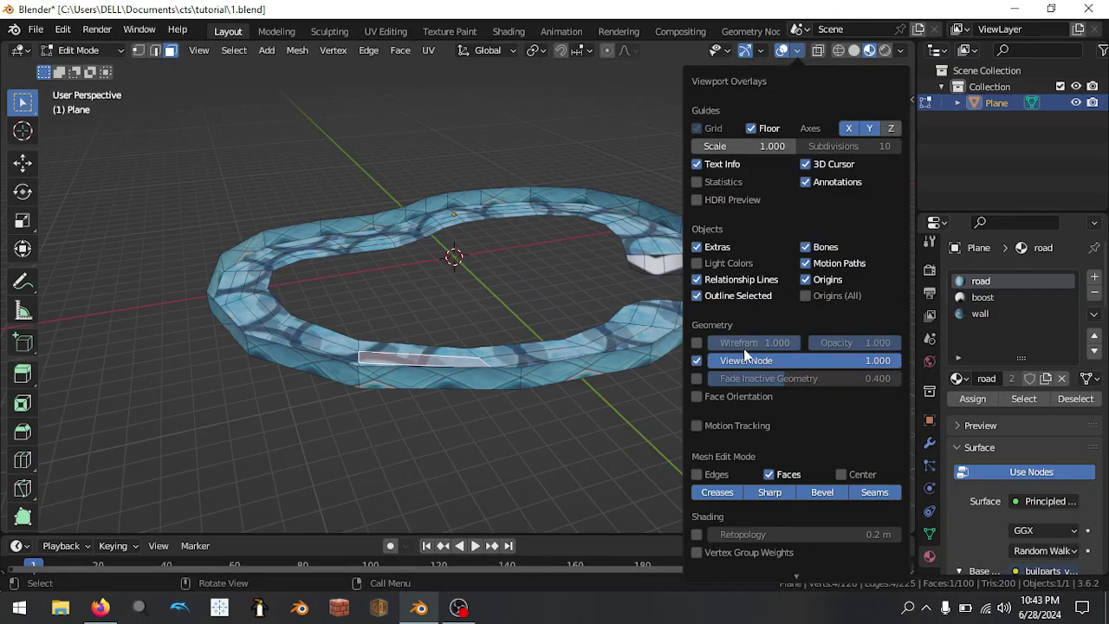
left_click(716, 397)
middle_click_drag(684, 231, 658, 251)
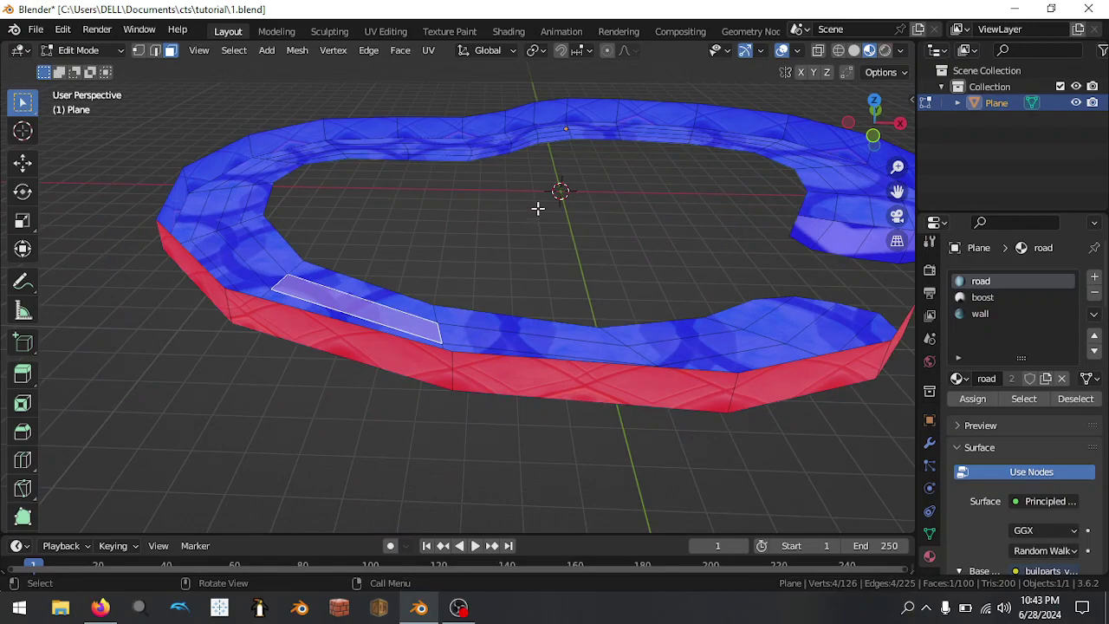
Step: Select an outer wall face and inspect the orientation colours on its outer and inner sides
left_click(577, 391)
key("KP_Decimal")
middle_click_drag(614, 352, 512, 268)
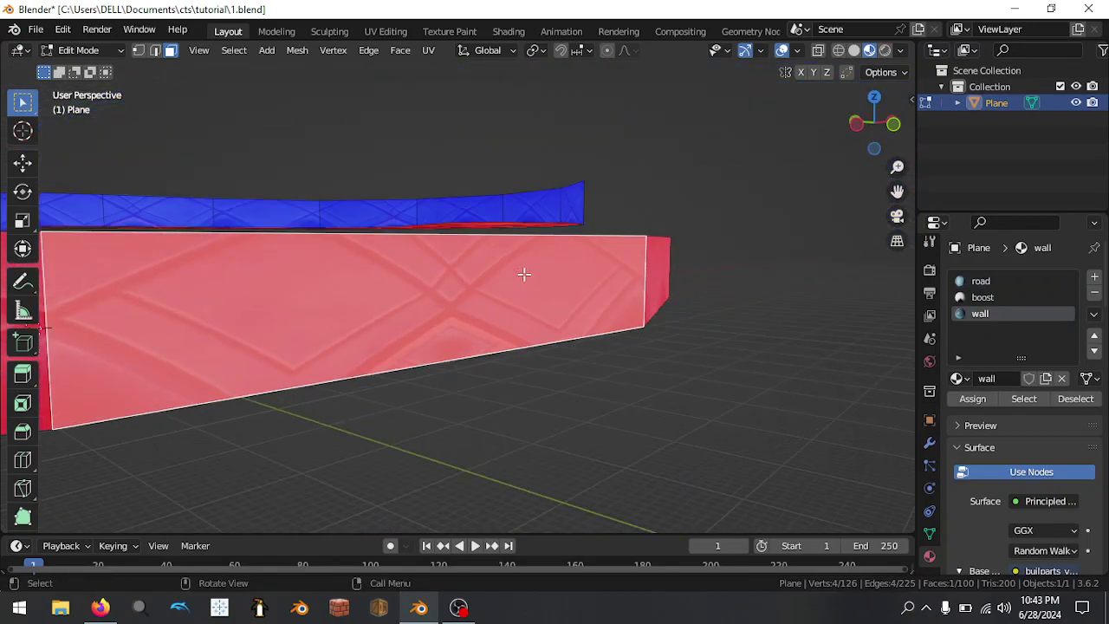
middle_click_drag(421, 297, 595, 309)
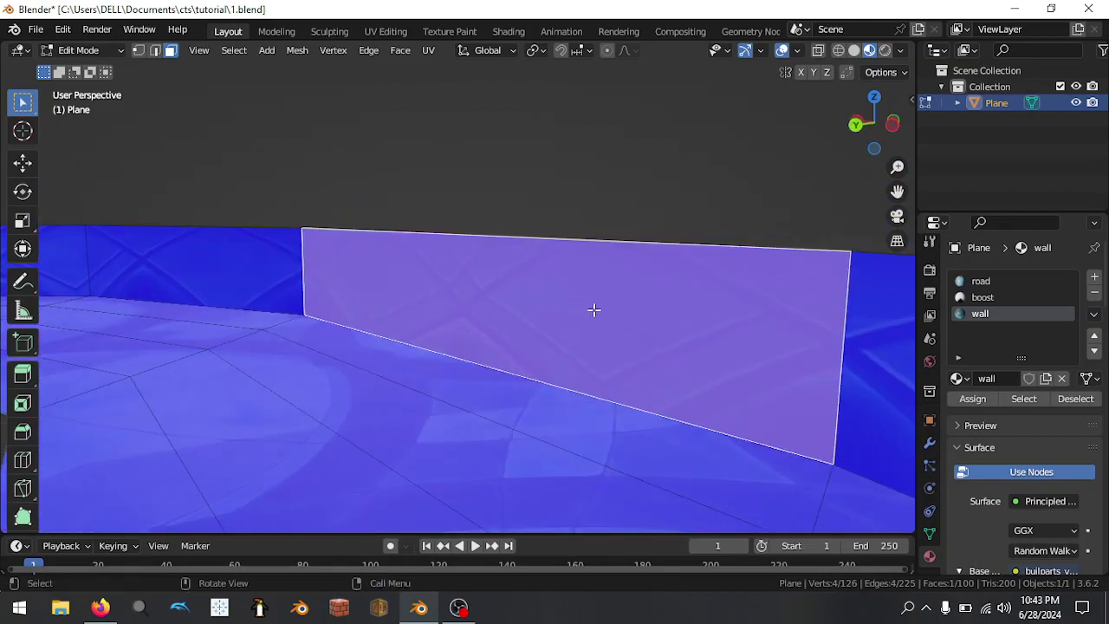
scroll(431, 296, "down", 5)
middle_click_drag(423, 285, 487, 330)
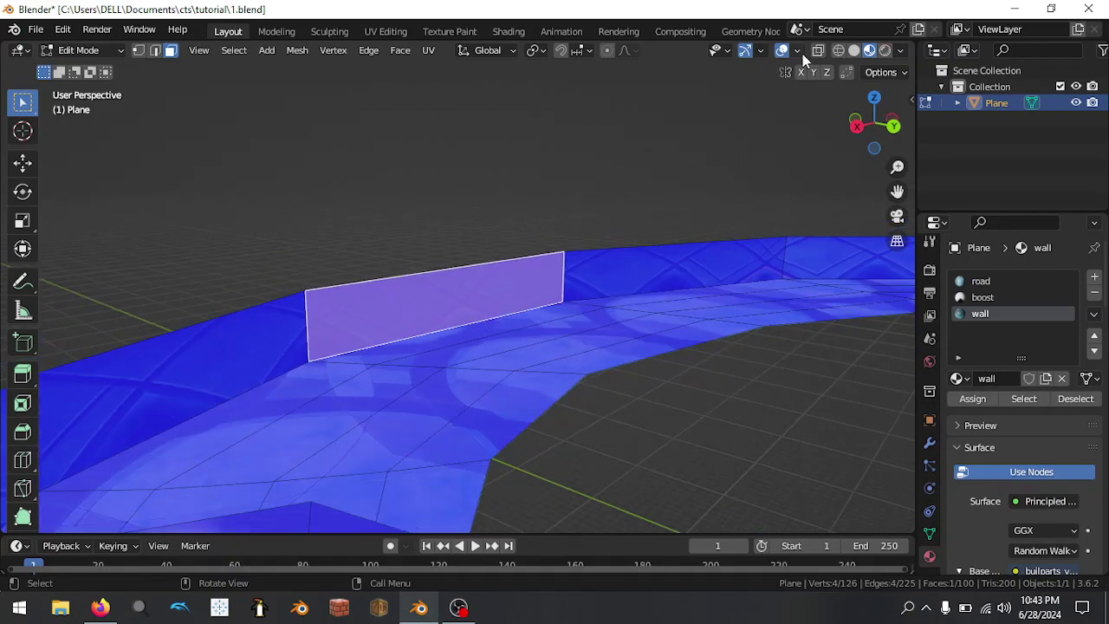
Step: Select one road face beside the inner edge of the track and flip its normal
left_click(549, 342)
key("alt+n")
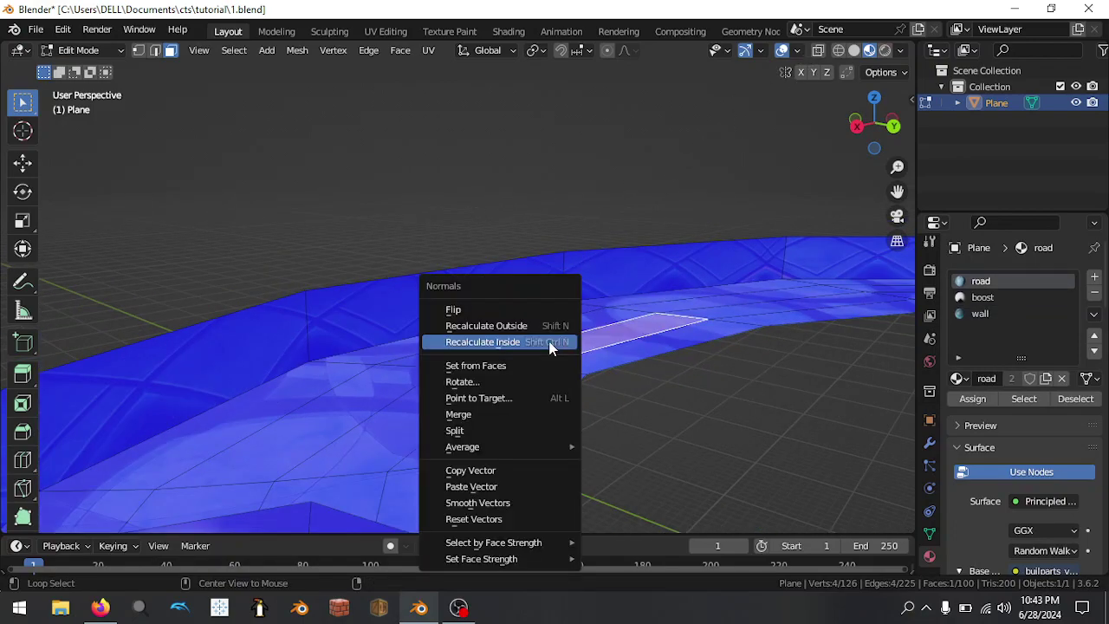
key("f")
middle_click_drag(707, 235, 529, 309)
middle_click_drag(584, 250, 540, 300)
Step: Select all linked faces of the track from one road face and recalculate their normals with Recalculate Inside
key("a")
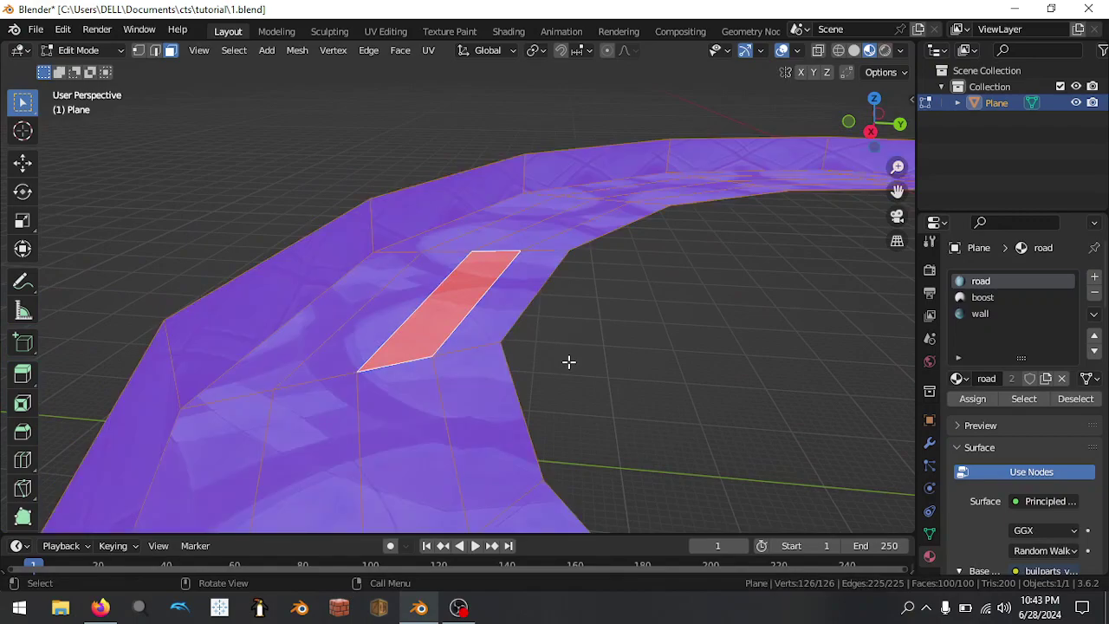
left_click(504, 296)
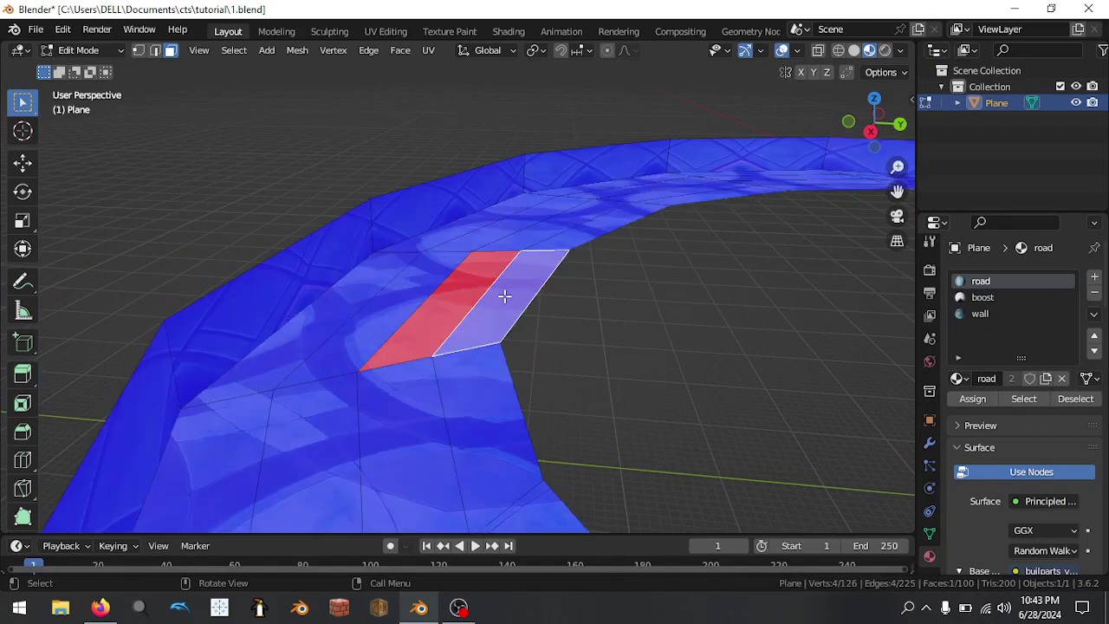
key("ctrl+l")
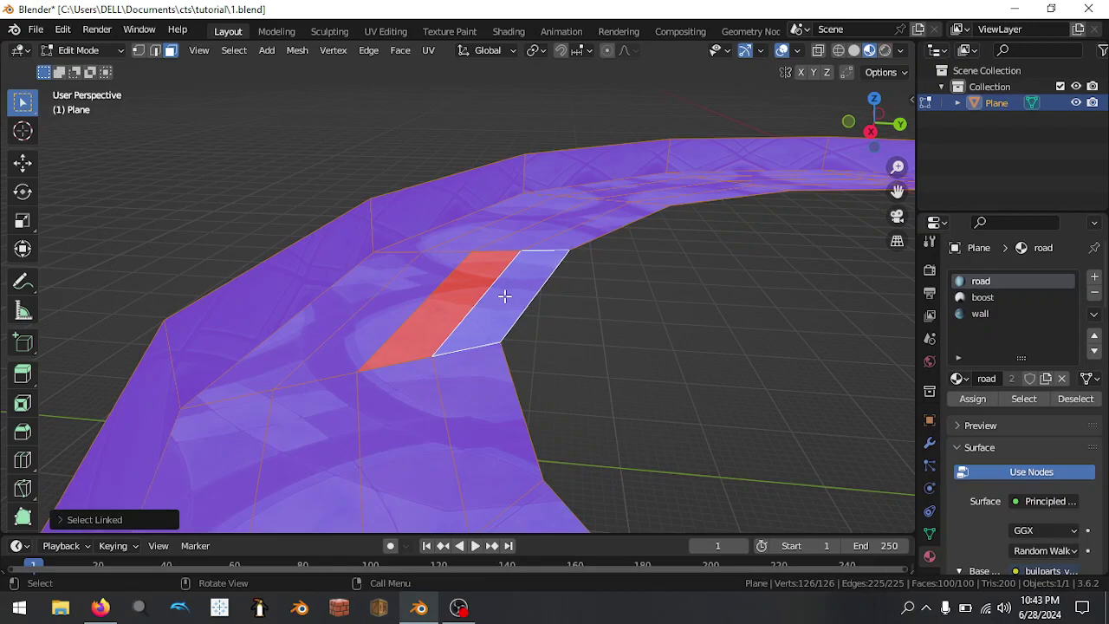
key("alt+n")
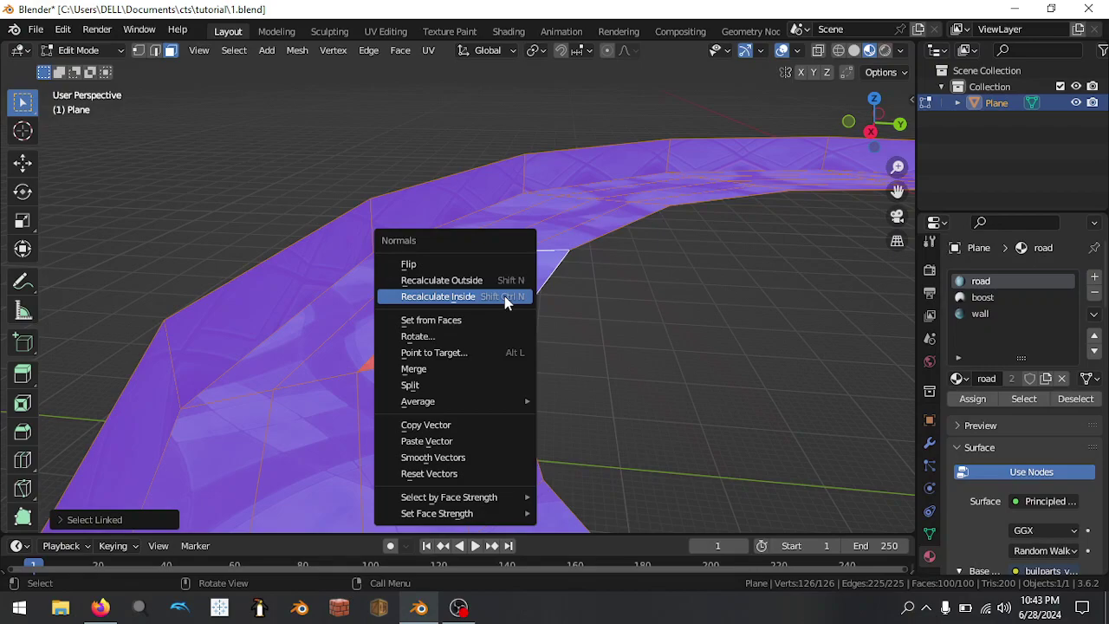
left_click(504, 296)
left_click(421, 52)
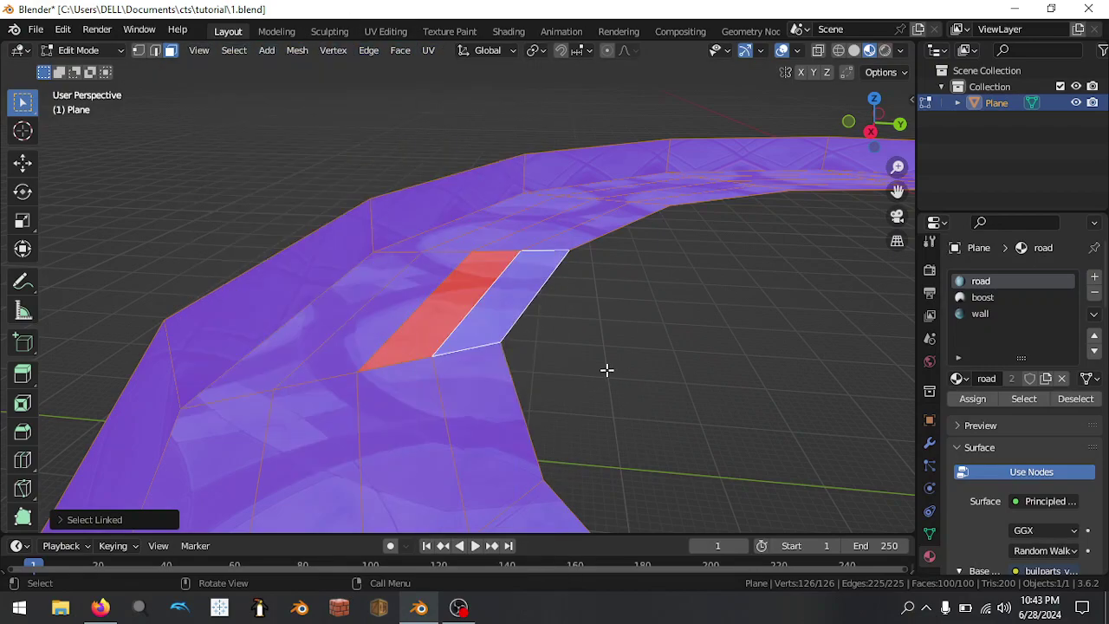
key("alt+n")
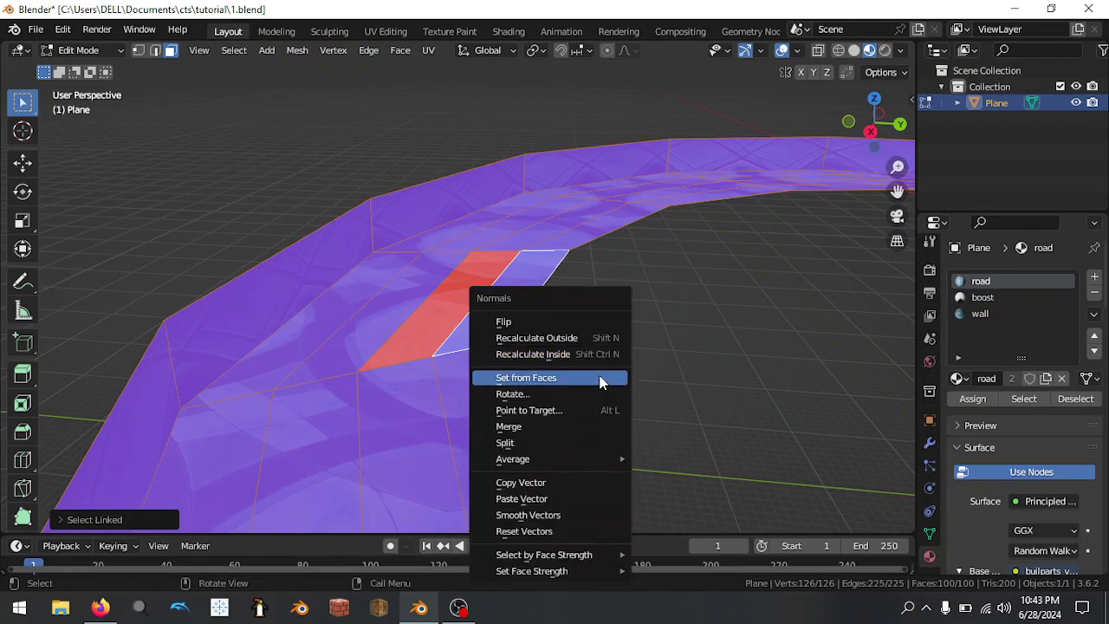
left_click(543, 355)
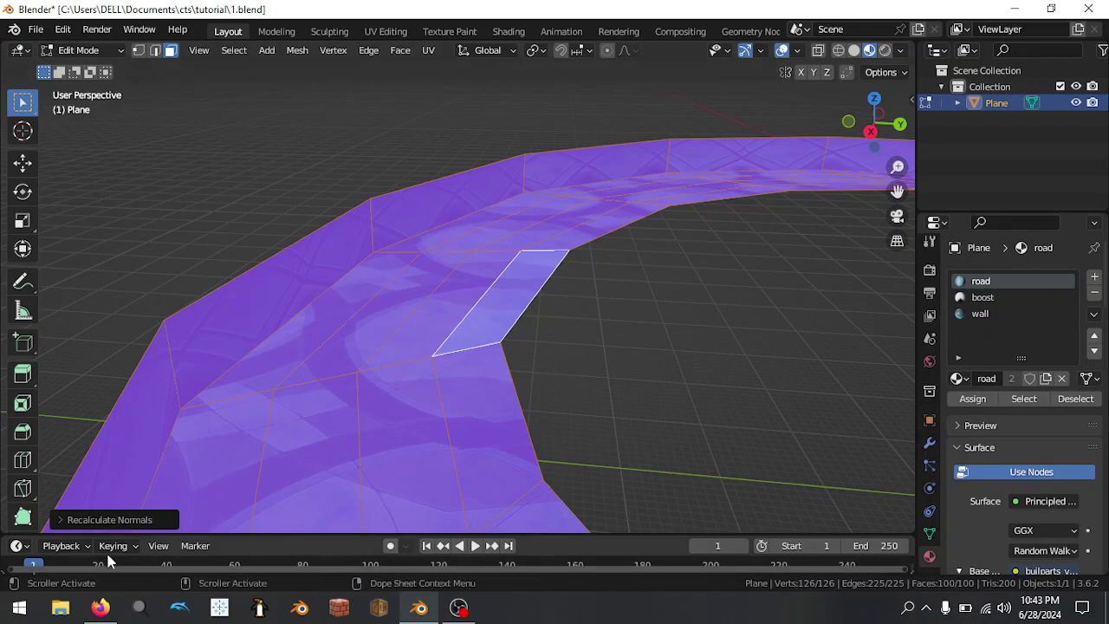
Step: Toggle the Inside option of the normals recalculation off and on, and undo the recalculation
left_click(65, 521)
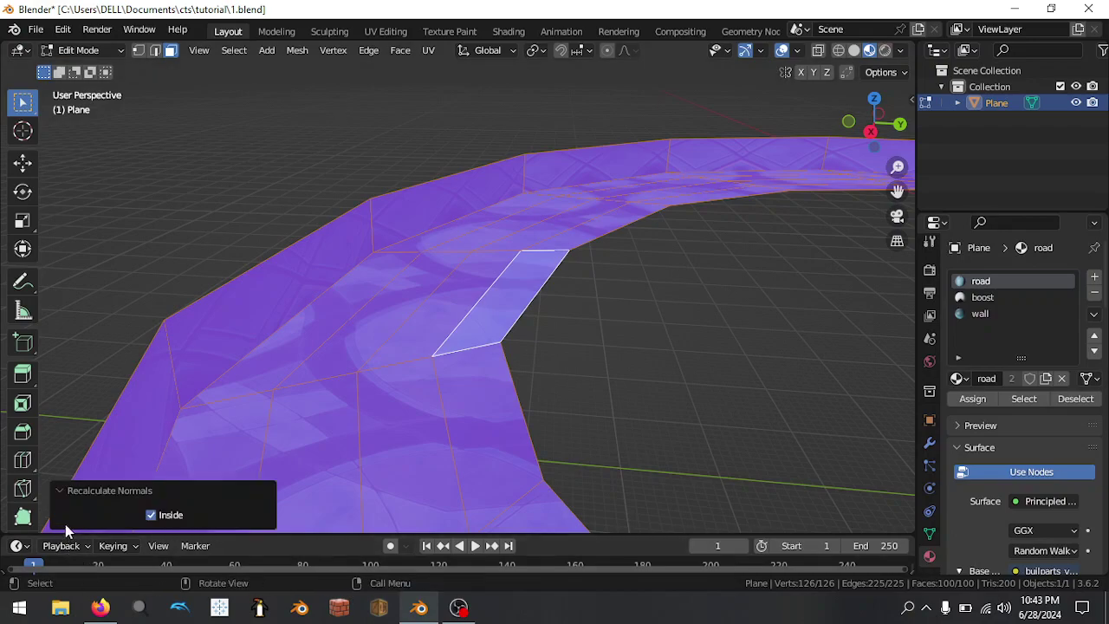
left_click(151, 516)
left_click(150, 516)
key("ctrl+z")
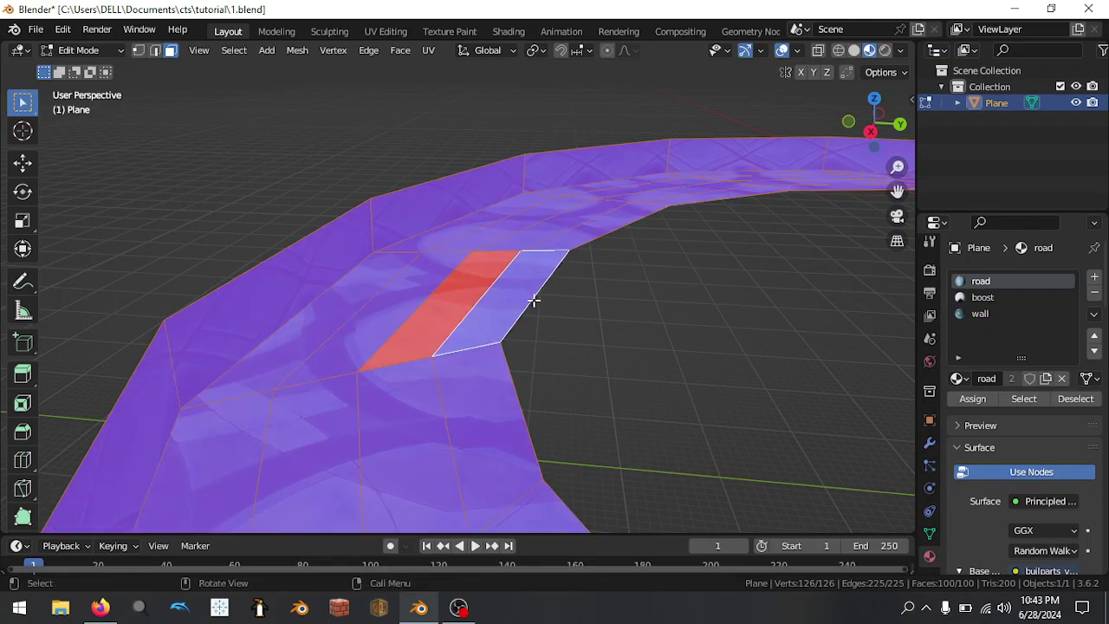
Step: Select only the reversed red road face and flip its normal
left_click(537, 303)
left_click(453, 309)
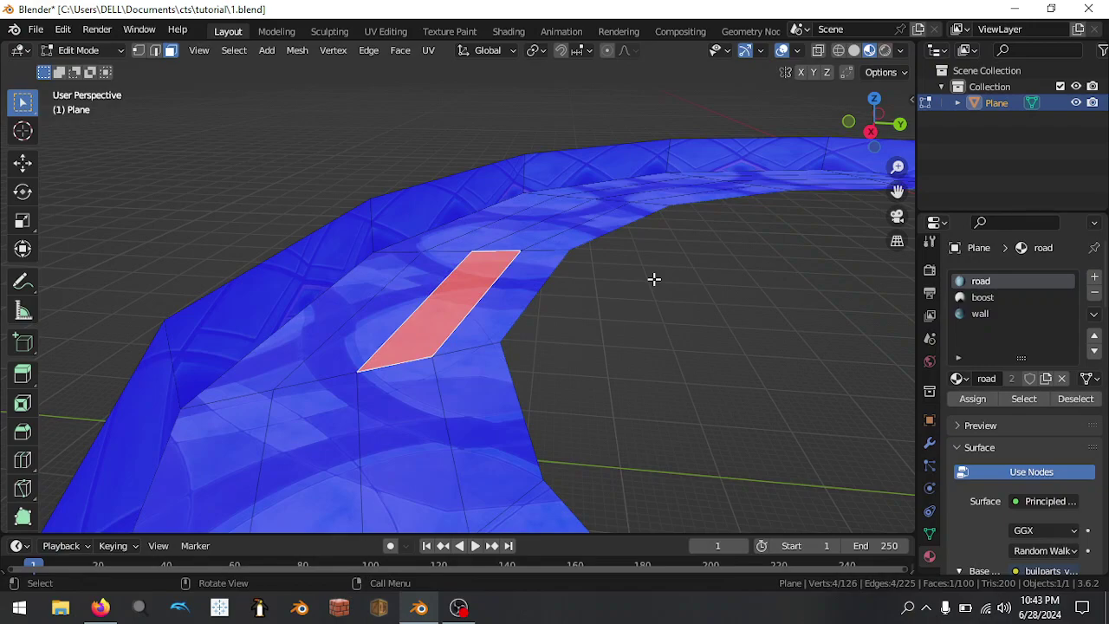
key("alt+n")
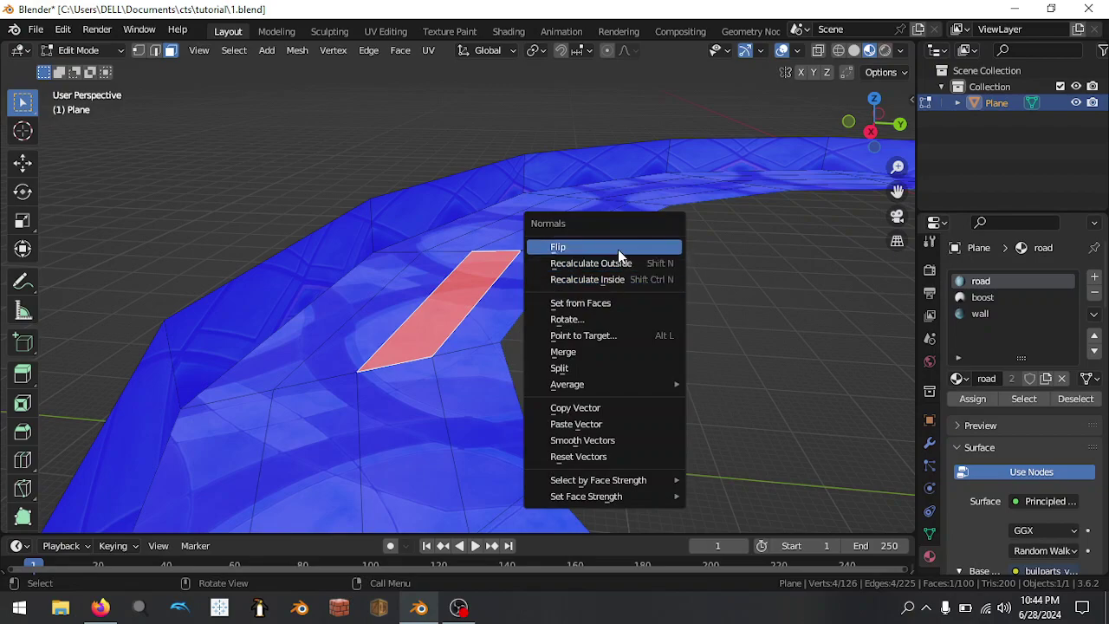
left_click(558, 248)
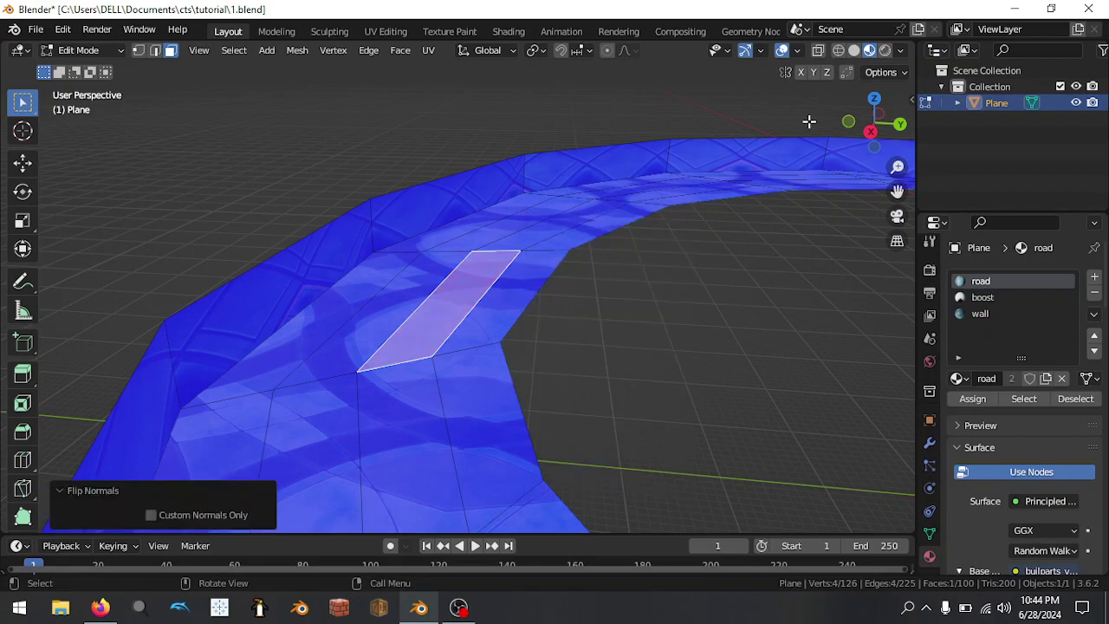
Step: Turn off the Face Orientation overlay while keeping the general viewport overlays on
left_click(783, 50)
left_click(782, 51)
left_click(798, 51)
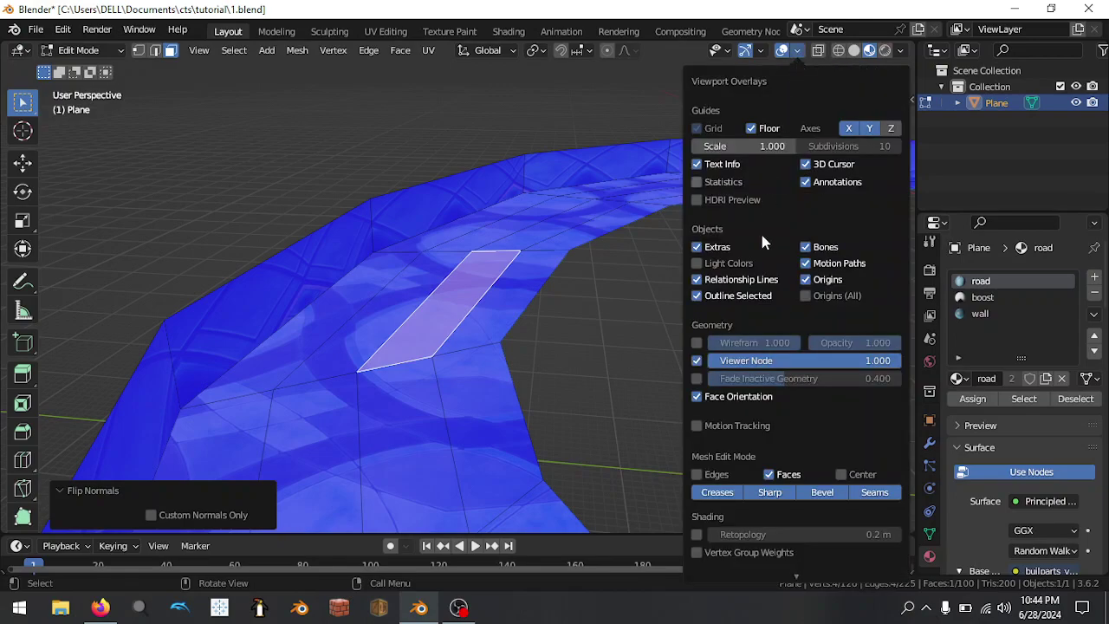
left_click(726, 397)
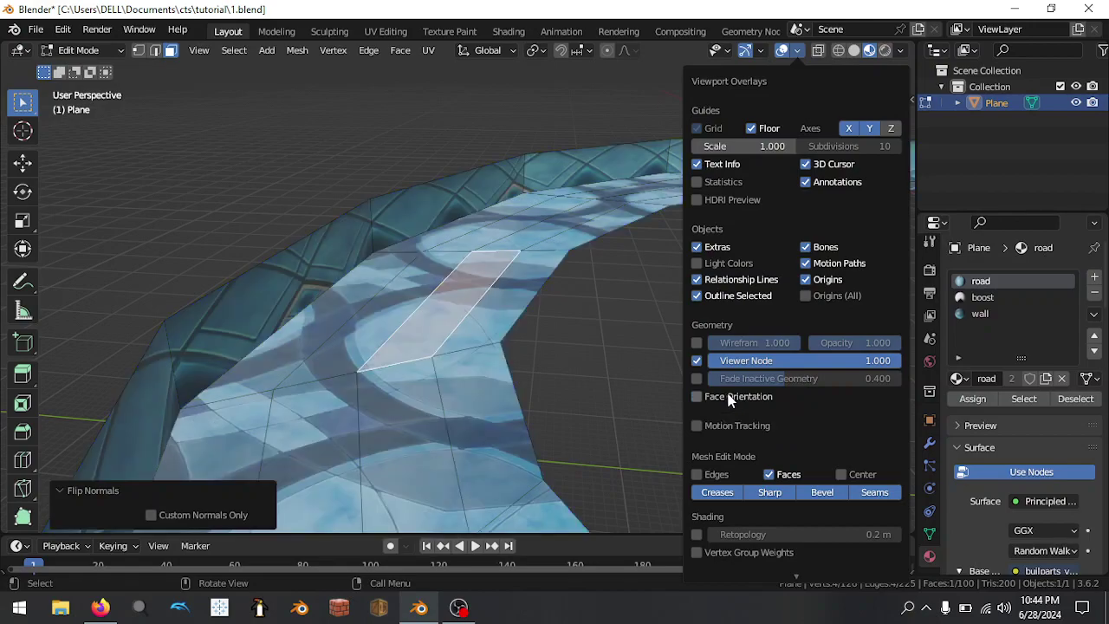
Step: Return to Object Mode and save the track file 1.blend
middle_click_drag(577, 319, 586, 340)
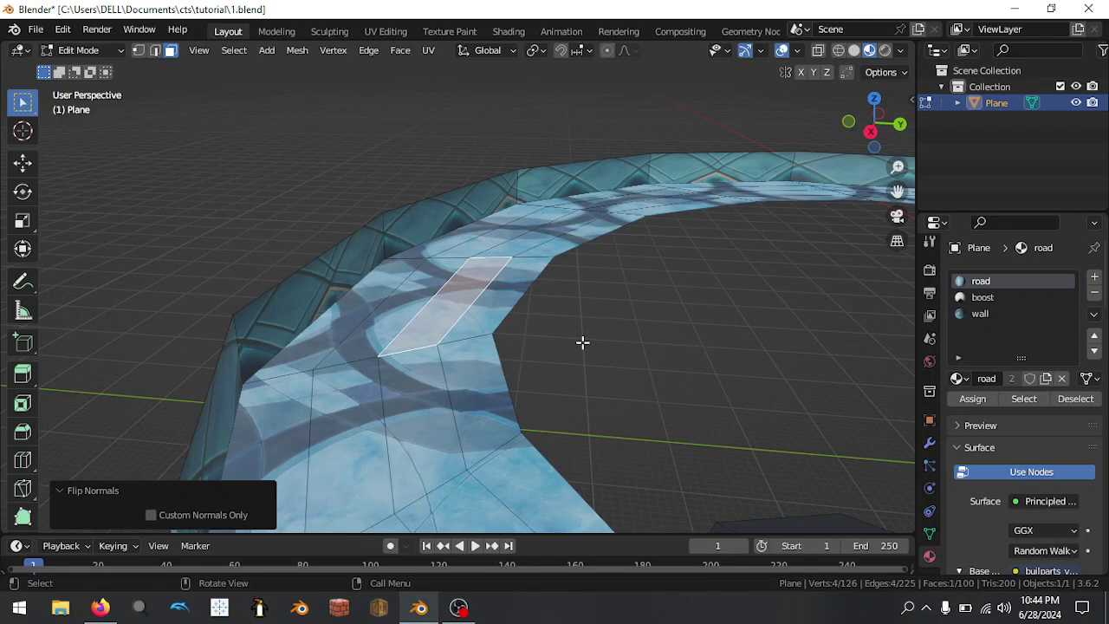
key("Tab")
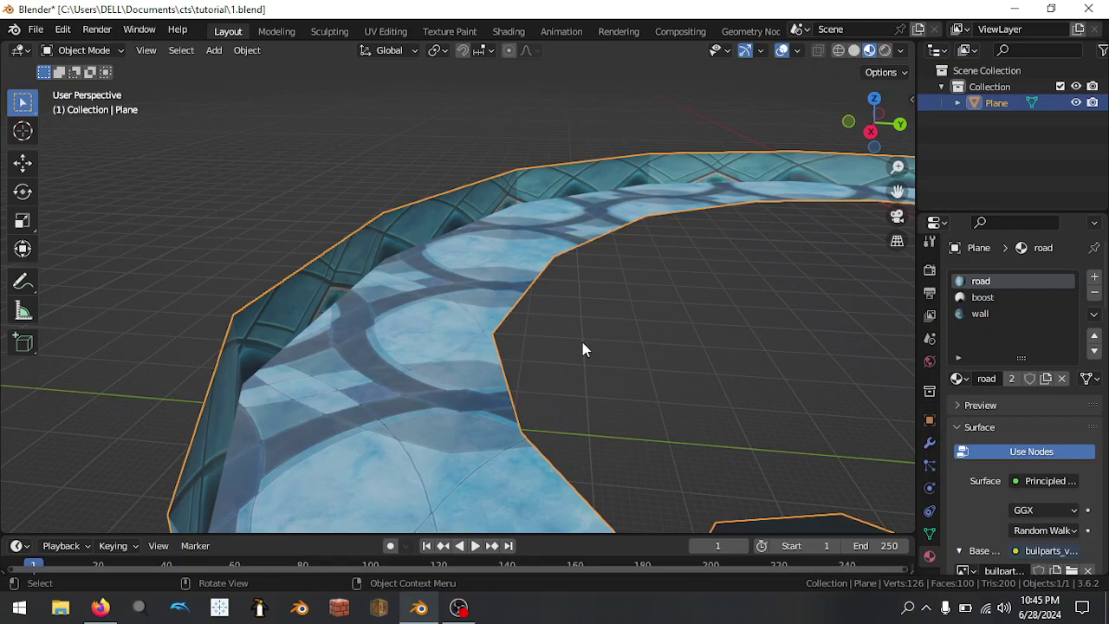
key("ctrl+s")
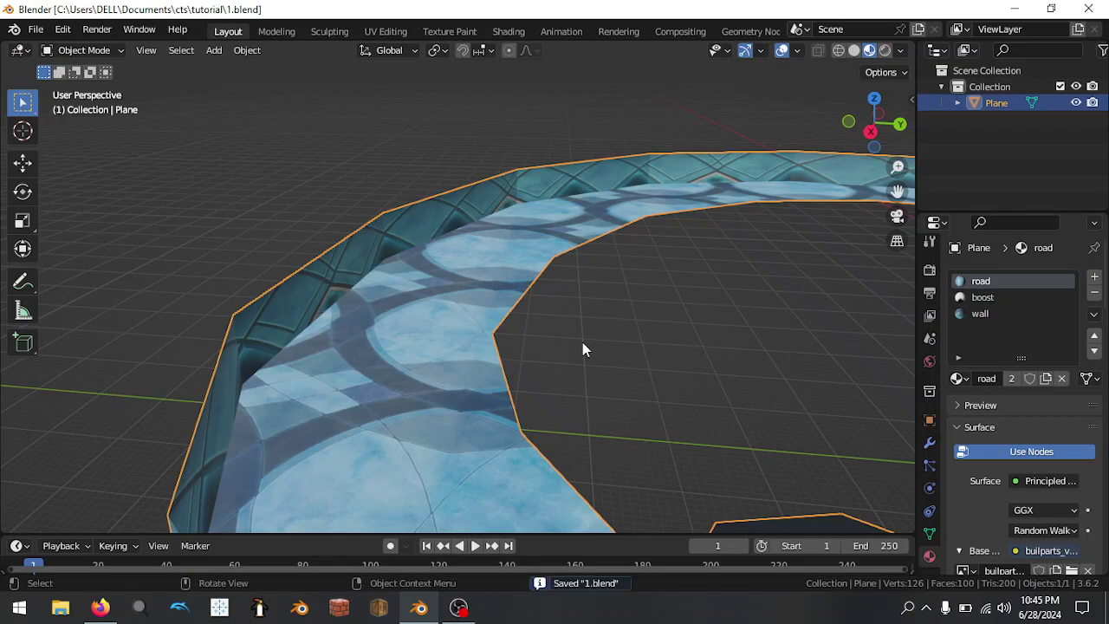
Step: Switch to Firefox, search for "blender 3.6" in a new tab and open the 3.6 LTS release page
key("alt+Tab")
key("alt+Tab")
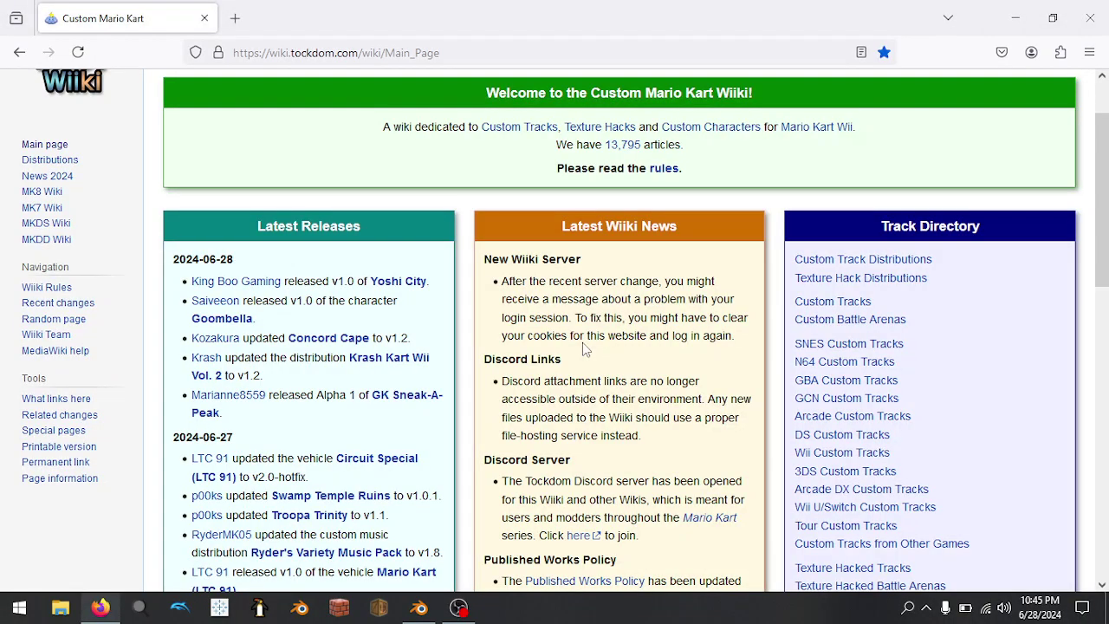
key("ctrl+t")
type("blender 3.6")
key("Return")
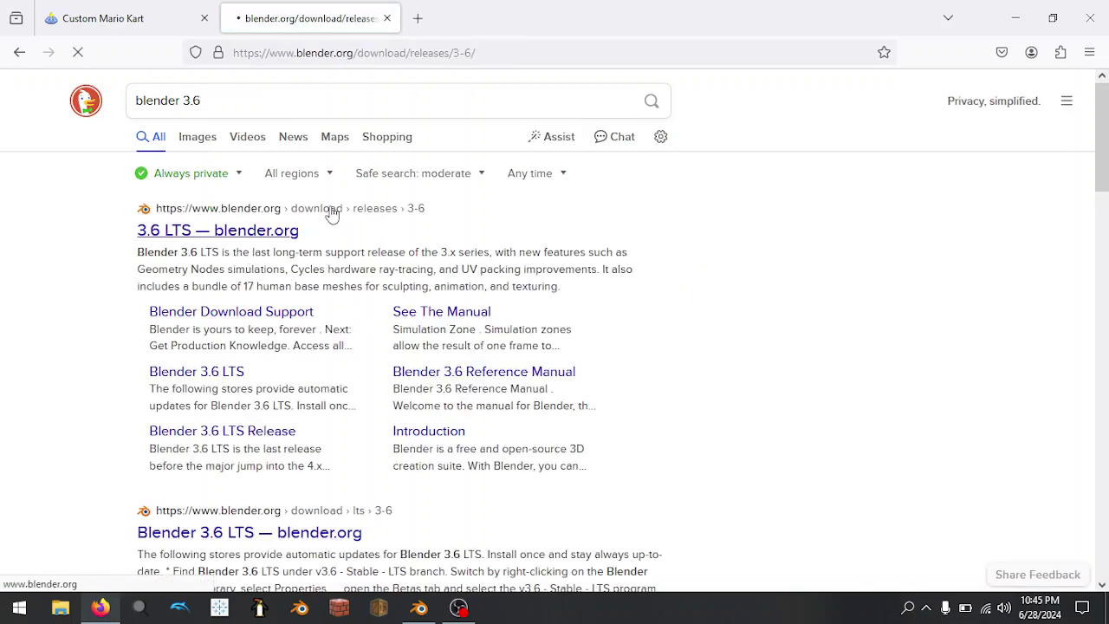
left_click(332, 214)
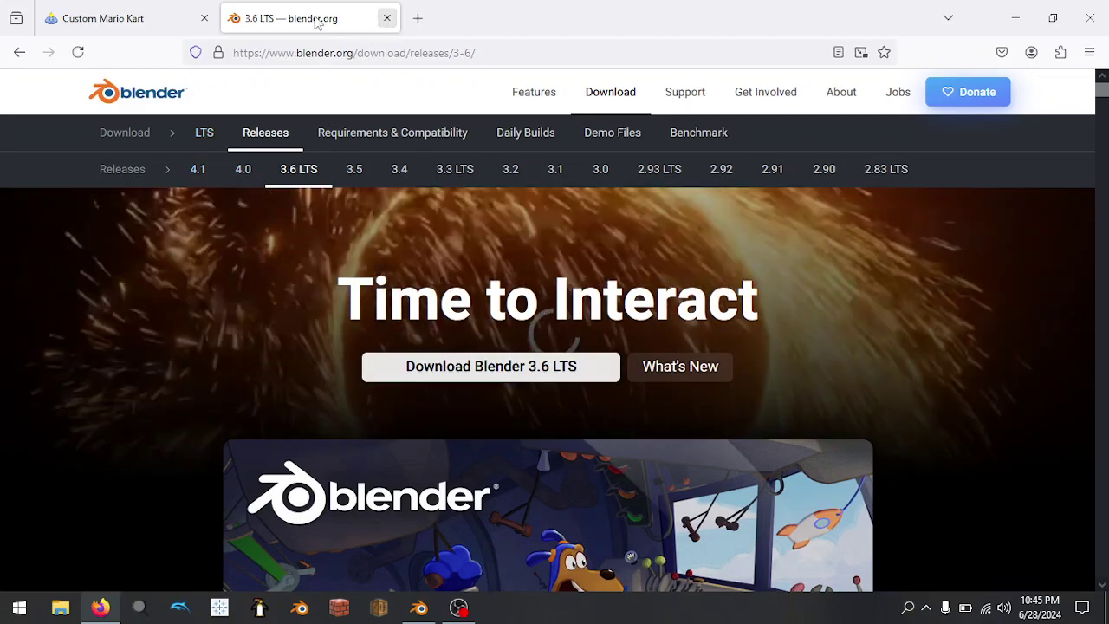
Step: Replace the Blender release page with a new tab, search for "mkwii utils" and open the Blender MKW Utilities wiki page
left_click(387, 19)
left_click(235, 18)
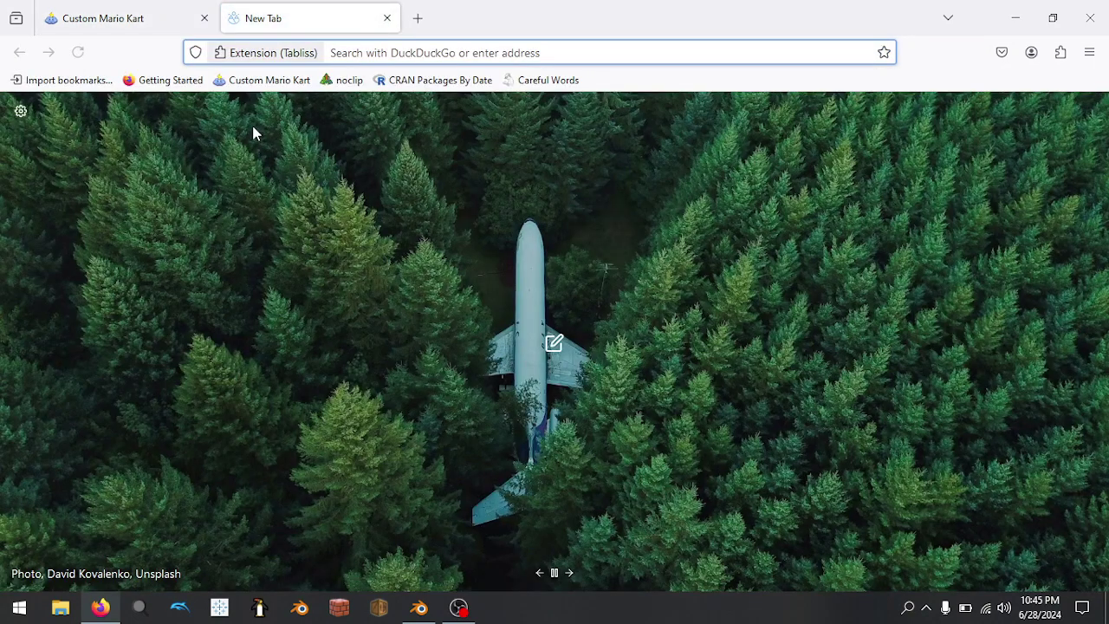
type("mkwii utils")
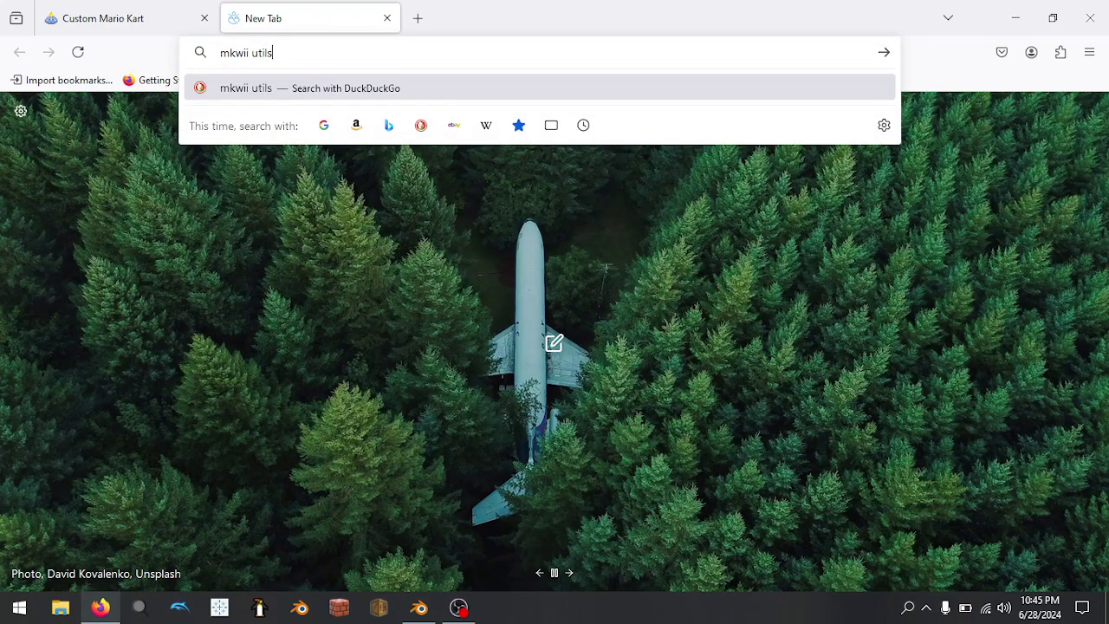
key("Return")
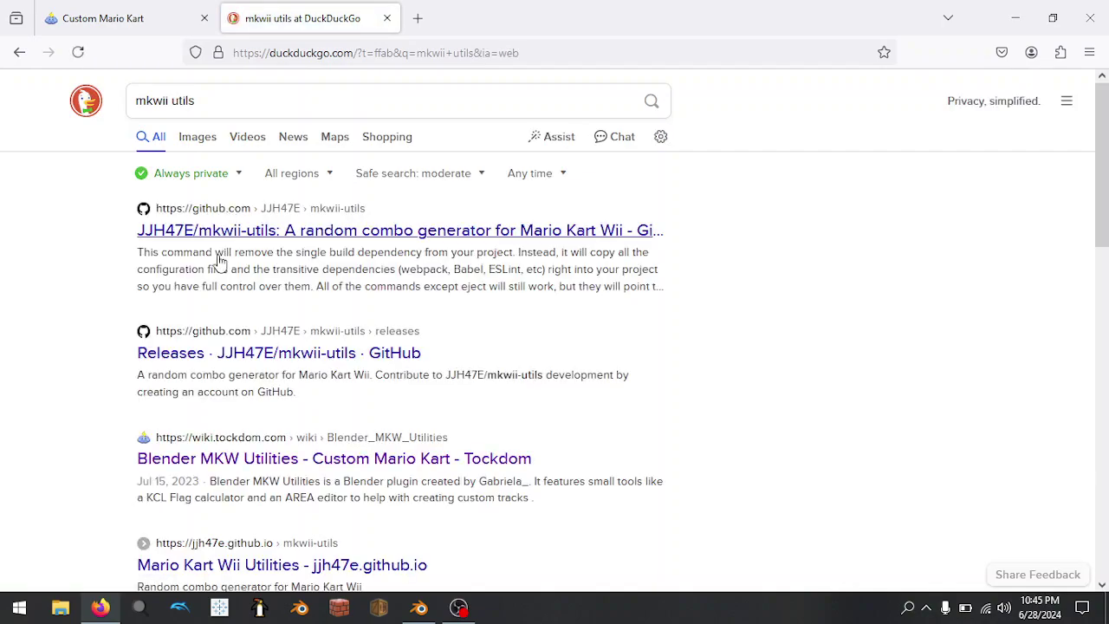
left_click(242, 465)
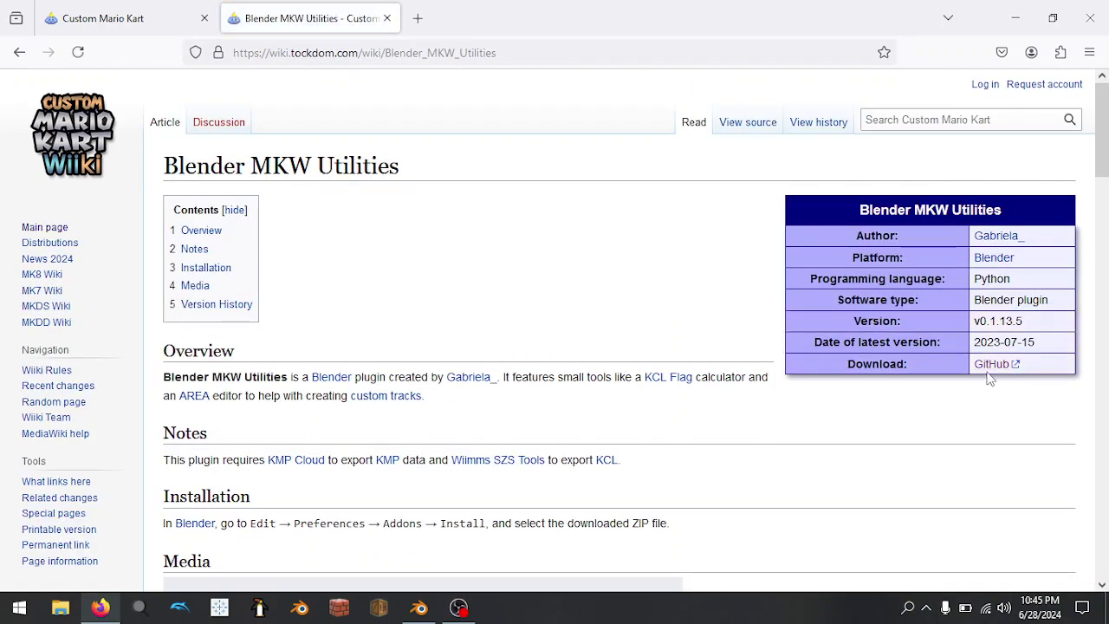
Step: Follow the wiki page's GitHub download link and look over the assets of release v0.1.13.5
left_click(995, 364)
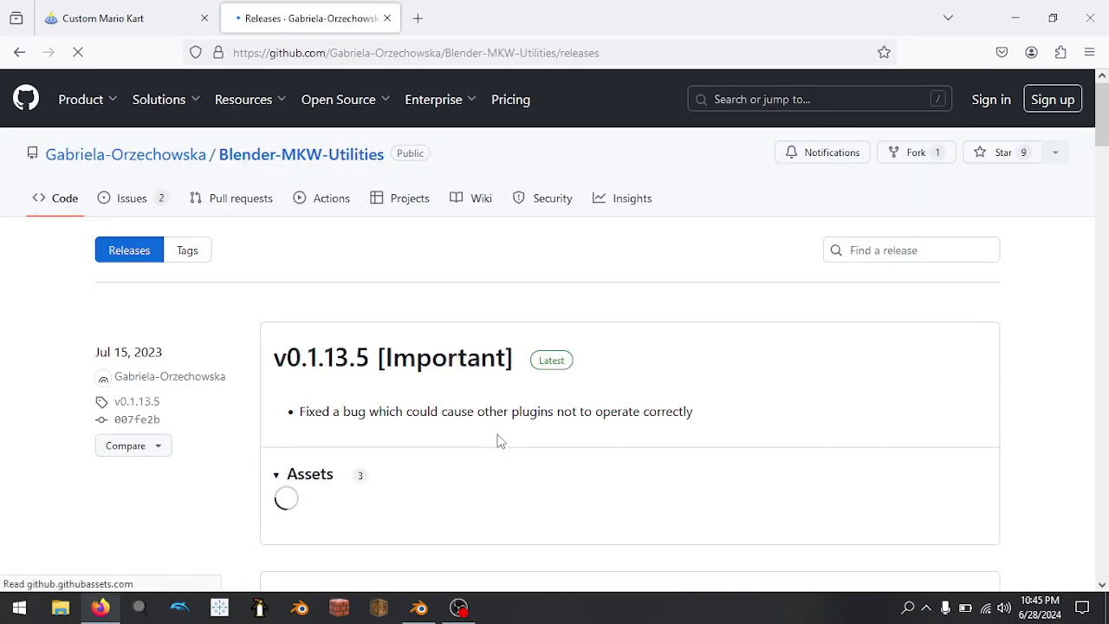
scroll(407, 411, "down", 3)
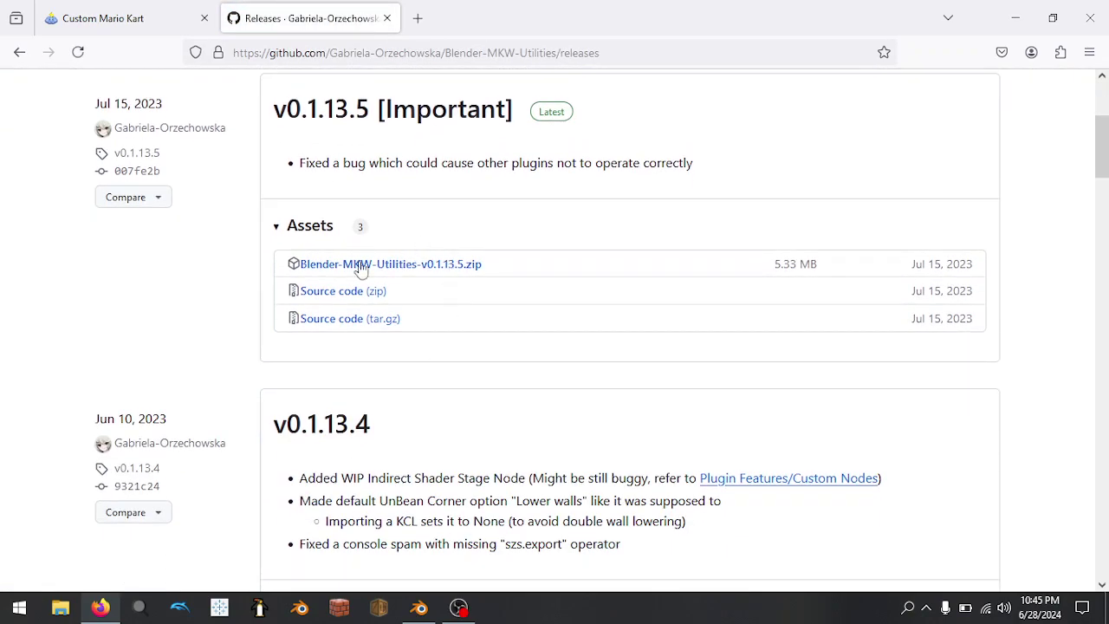
scroll(376, 286, "up", 3)
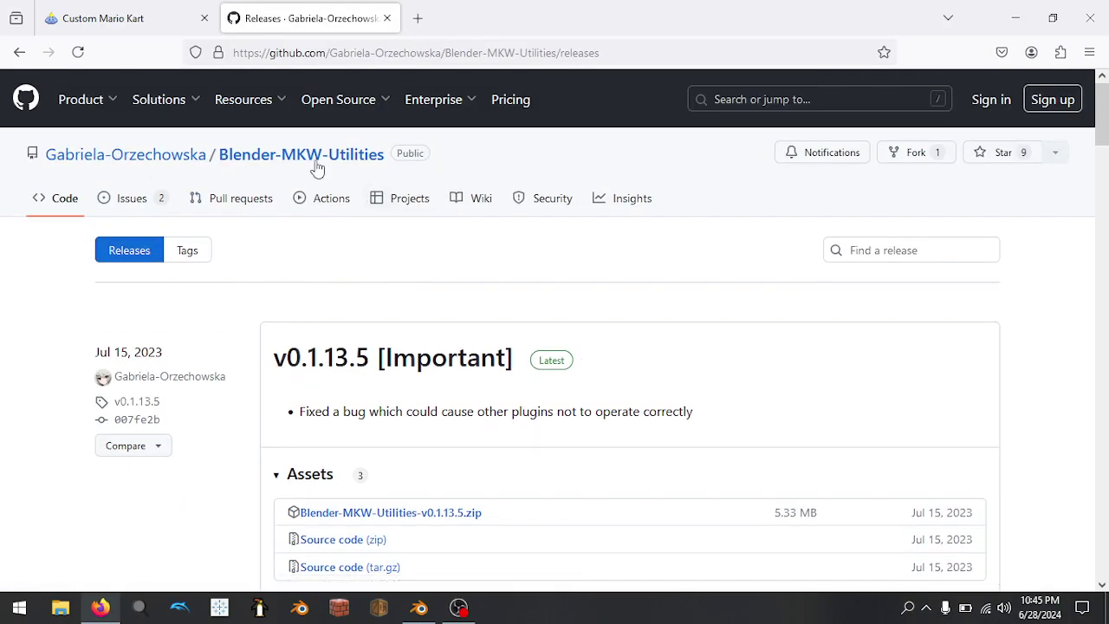
Step: Go to the Blender-MKW-Utilities repository's main page, open its latest release and download Blender-MKW-Utilities-v0.1.13.5.zip
left_click(299, 172)
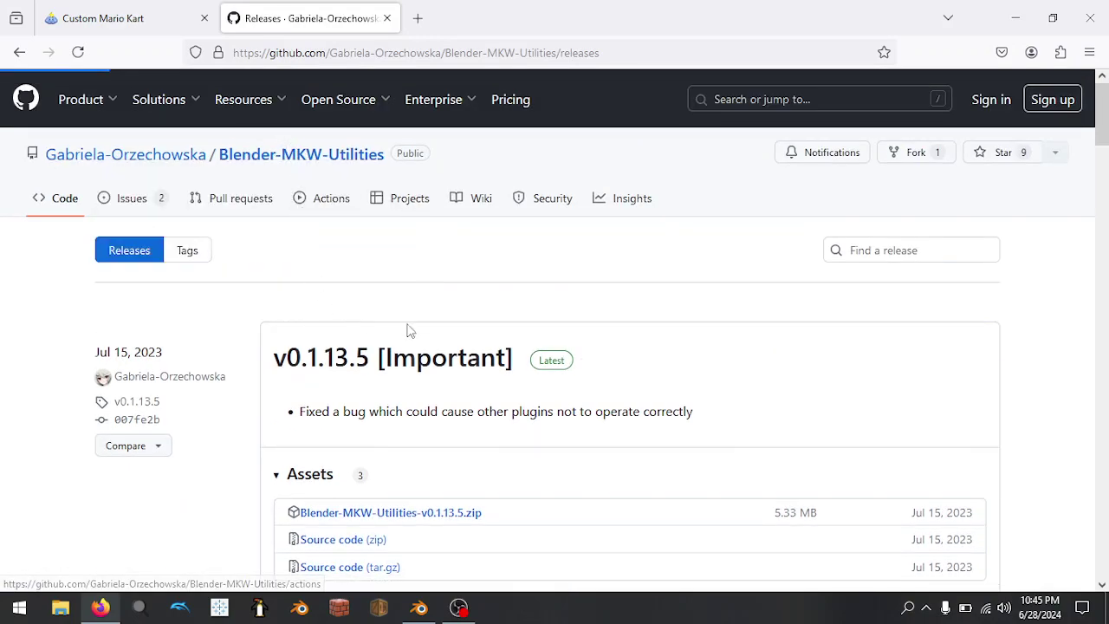
scroll(554, 328, "down", 3)
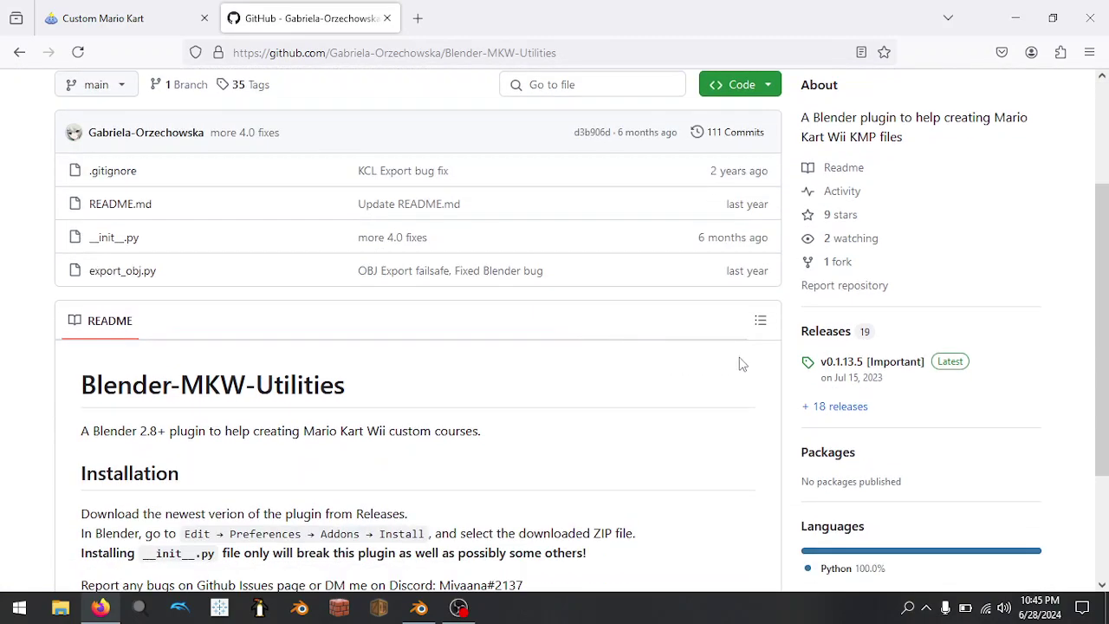
left_click(842, 363)
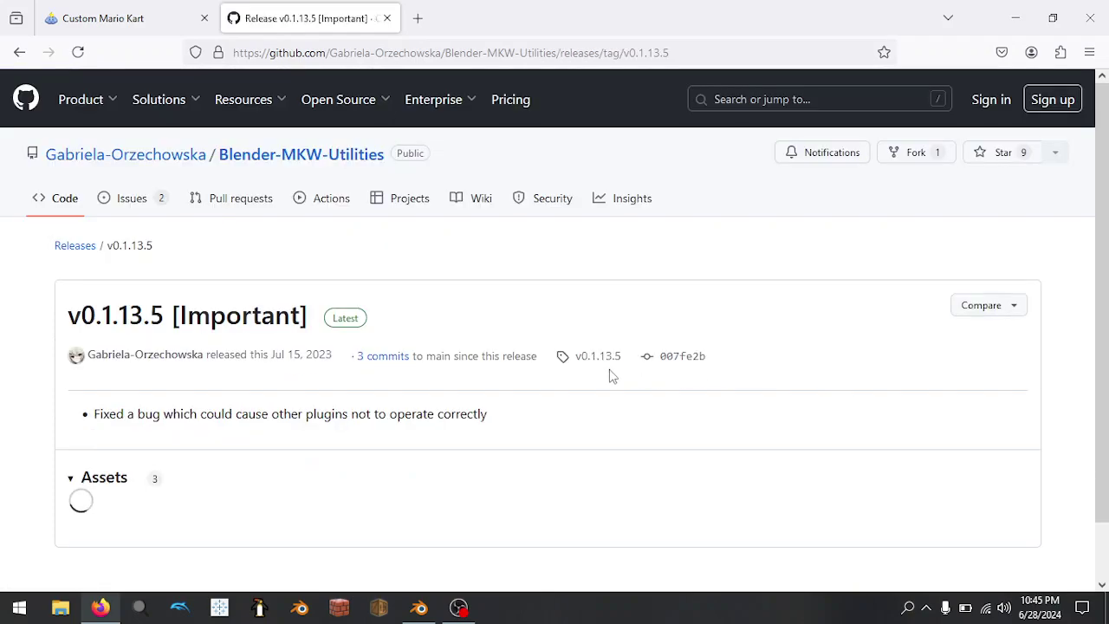
scroll(539, 402, "down", 3)
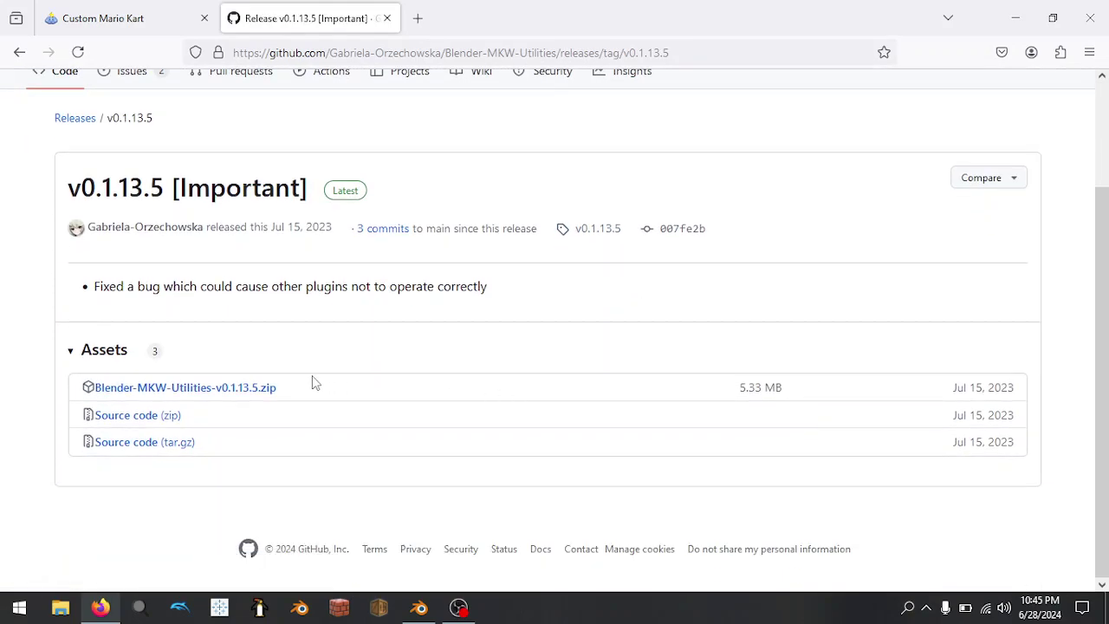
left_click(253, 391)
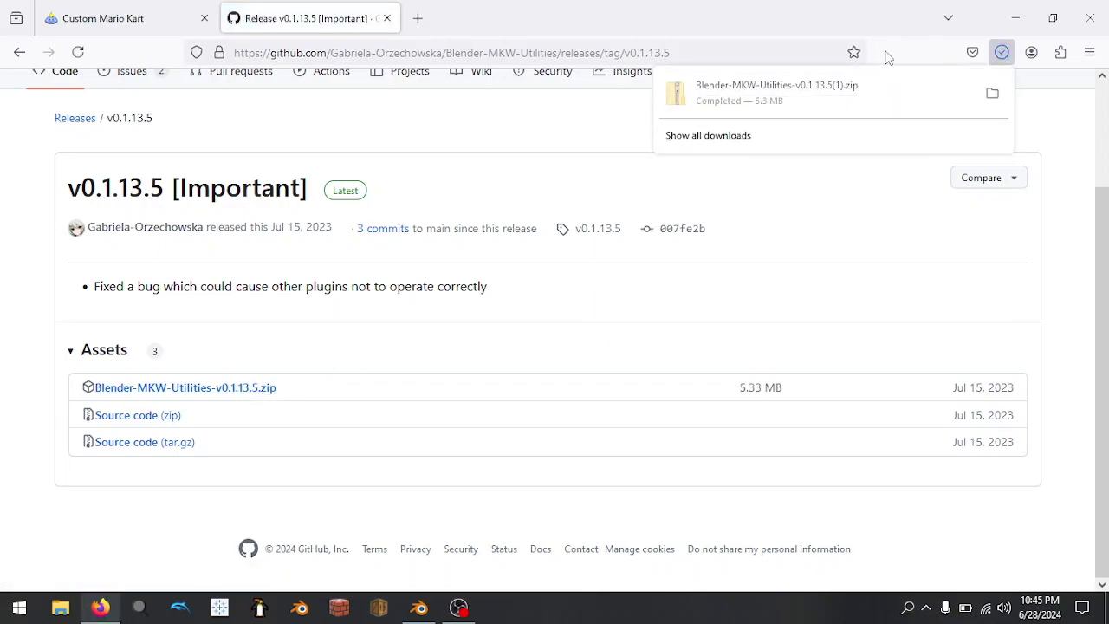
Step: Switch to Blender and bring up the add-on installation file browser from the Preferences, showing the Downloads folder
key("alt+Tab")
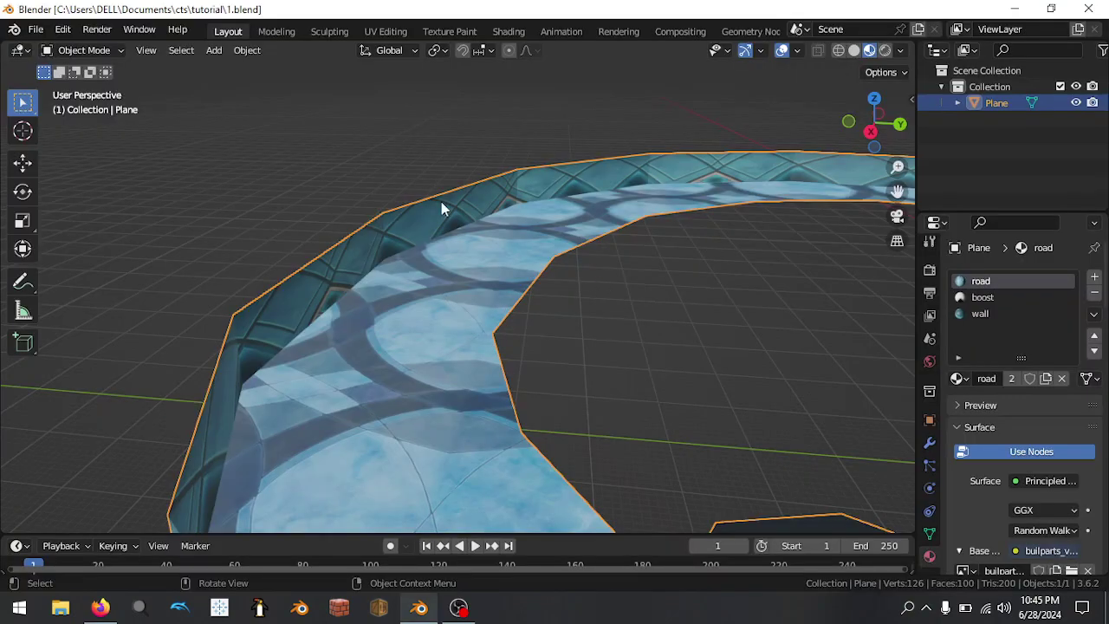
left_click(63, 29)
left_click(113, 270)
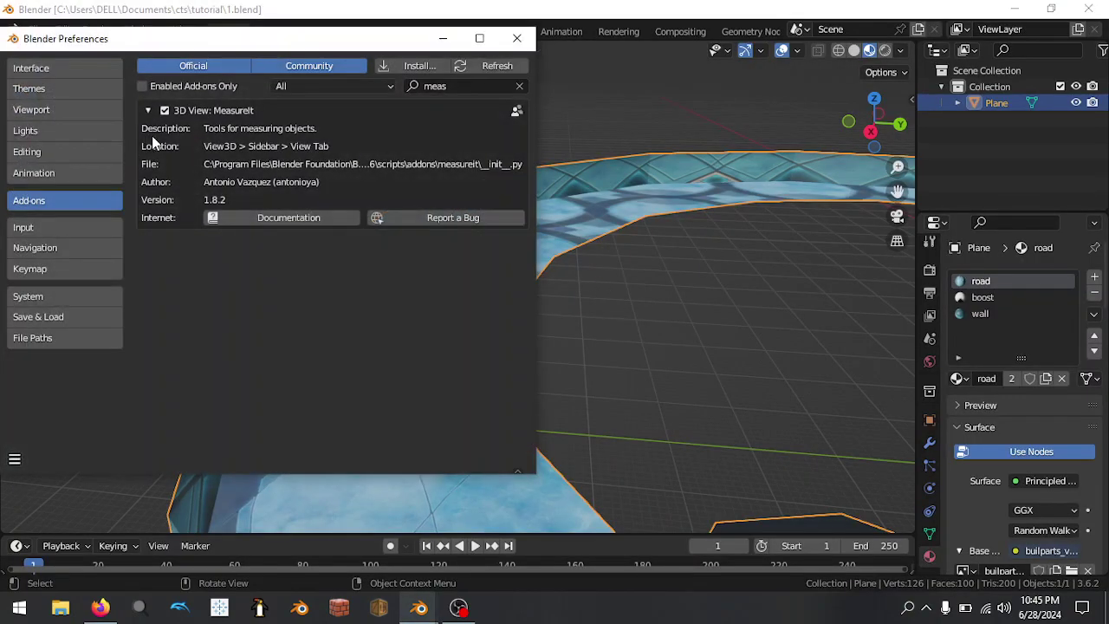
left_click(437, 66)
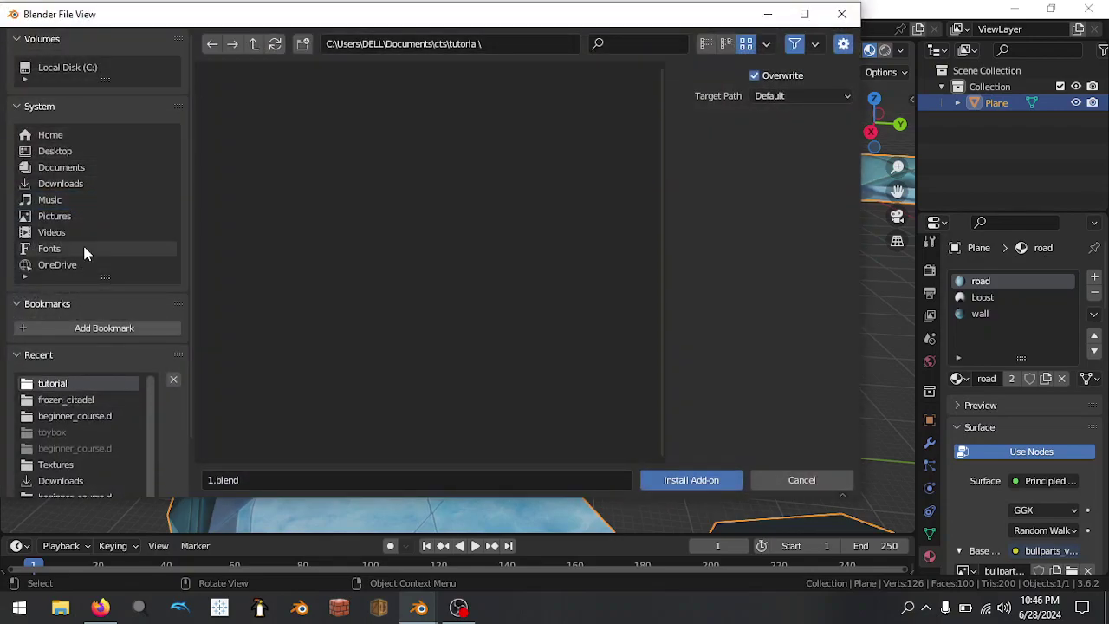
left_click(82, 187)
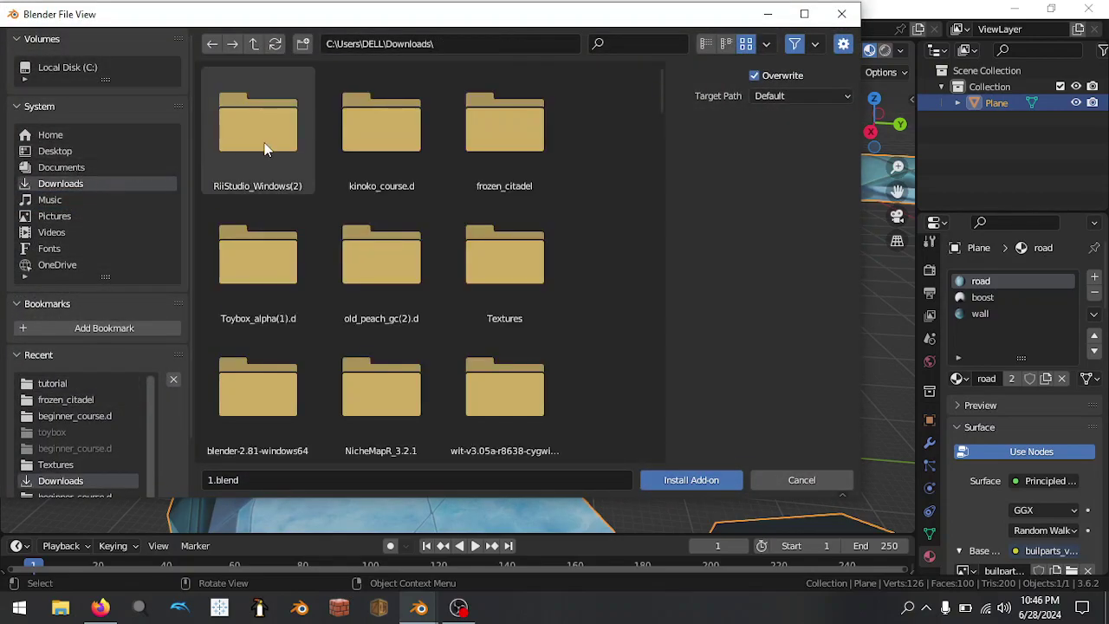
Step: Locate the downloaded Blender-MKW-Utilities zip among the files, cancel the installation and close the Preferences
left_click(816, 44)
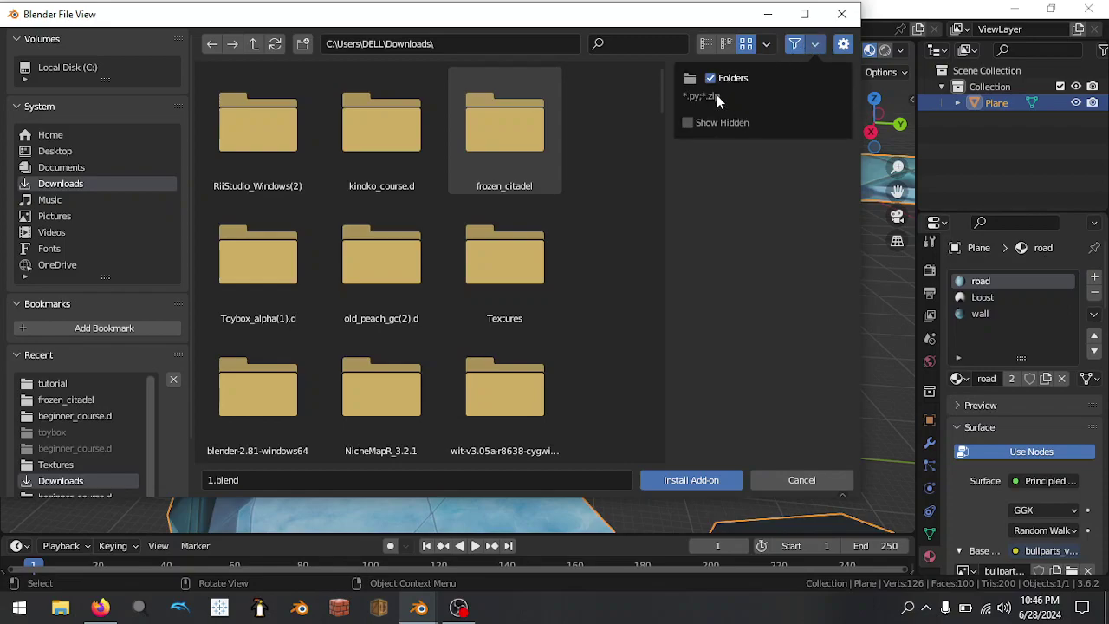
scroll(610, 204, "down", 10)
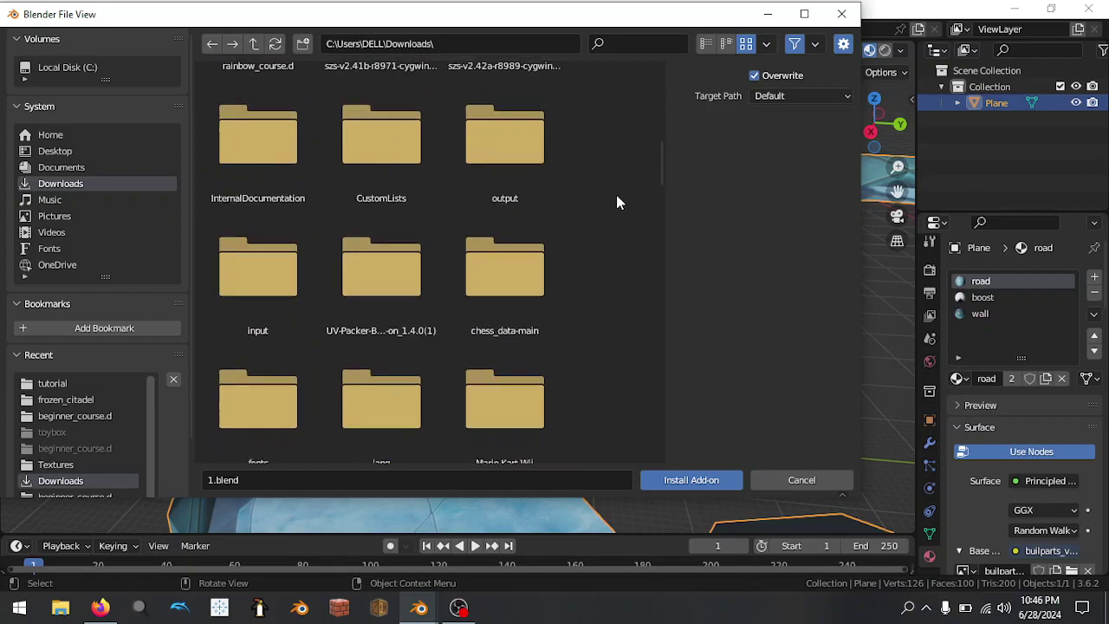
left_click_drag(658, 198, 656, 290)
scroll(626, 248, "up", 3)
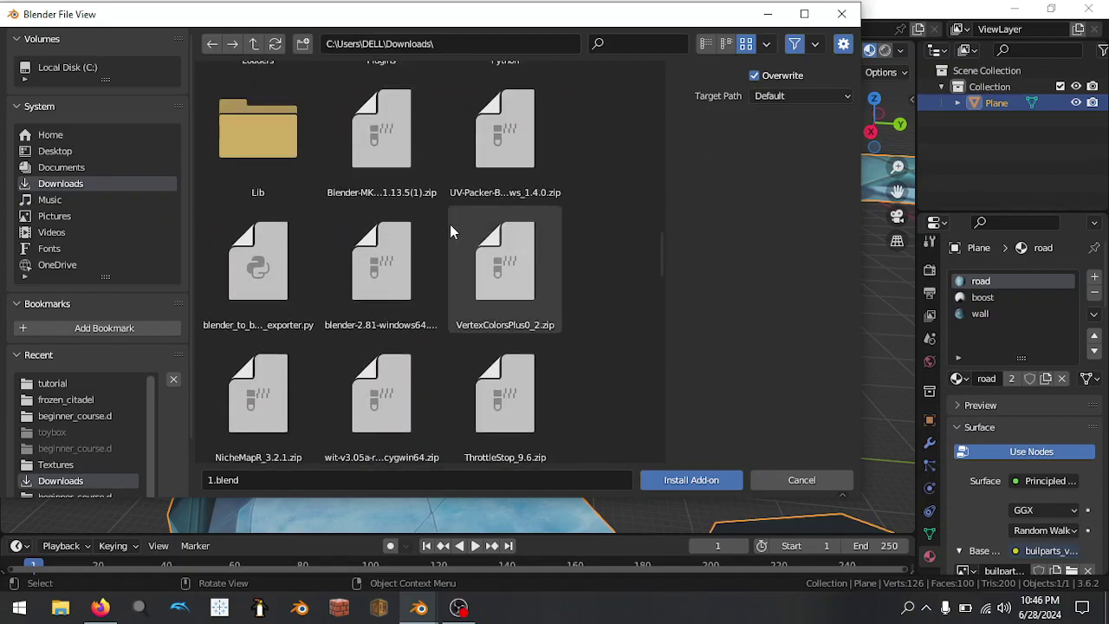
left_click(408, 153)
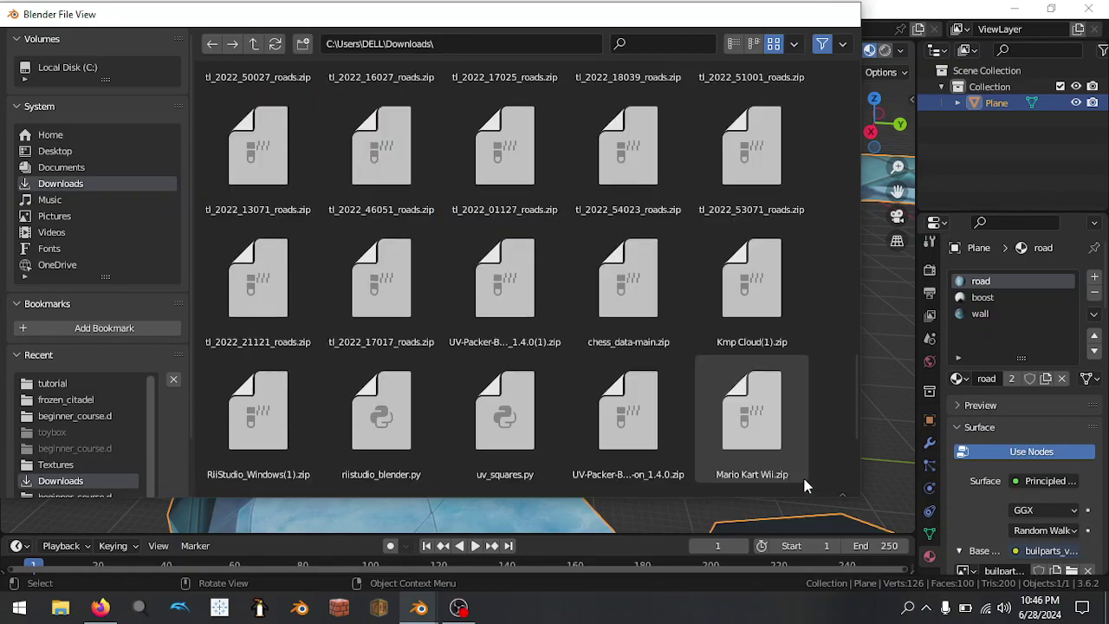
left_click(802, 481)
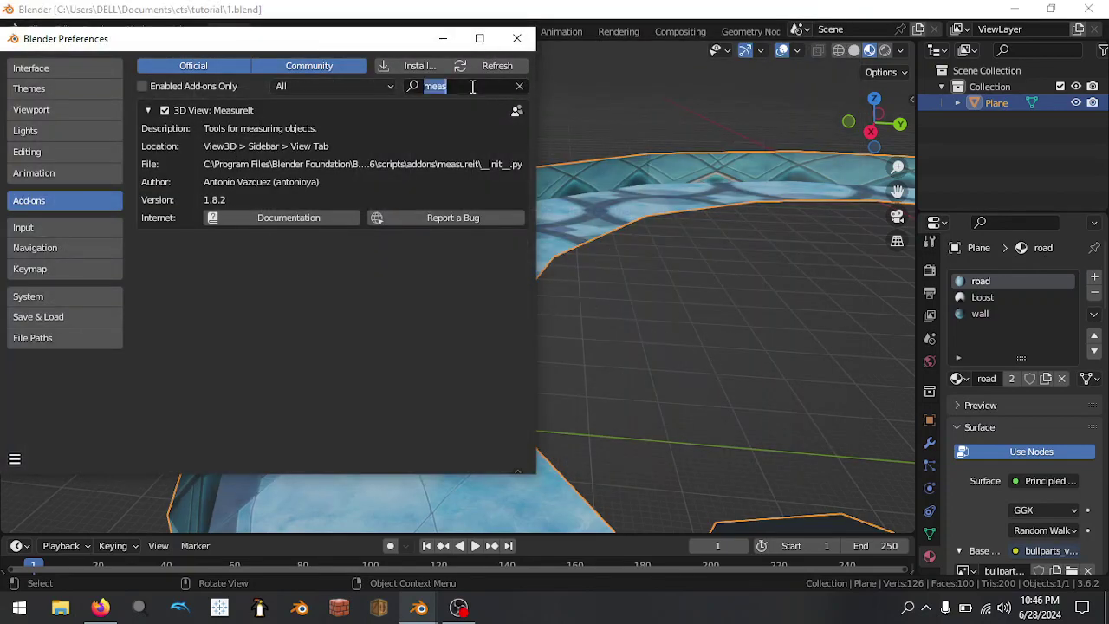
left_click(517, 38)
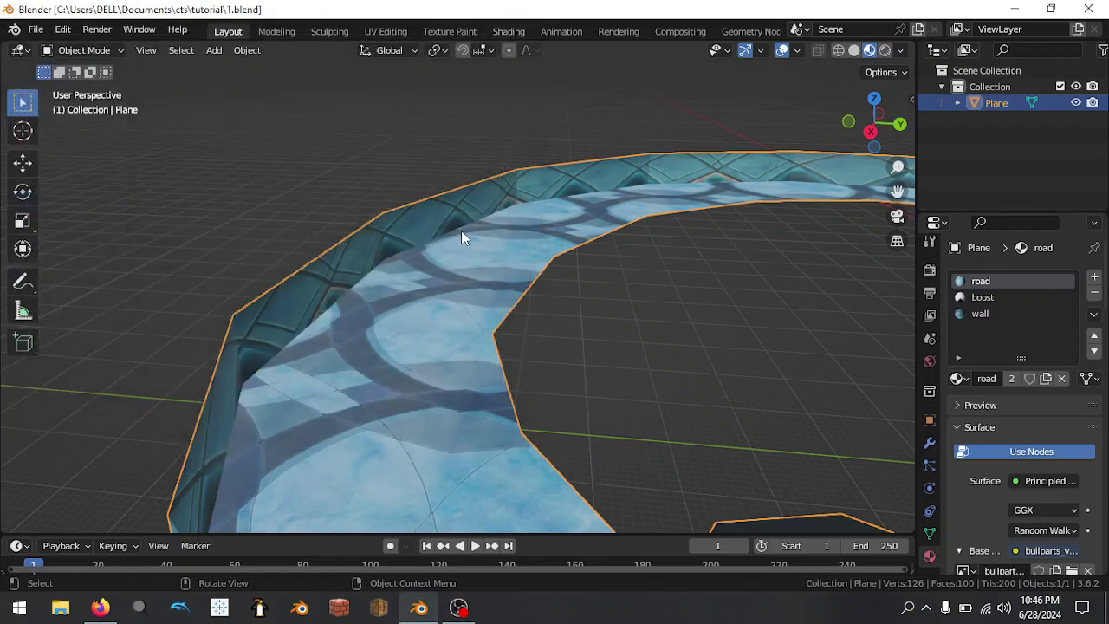
Step: Open the Autodesk Collada (.dae) export dialog for the track and move it aside to reveal the material list
scroll(487, 241, "down", 4)
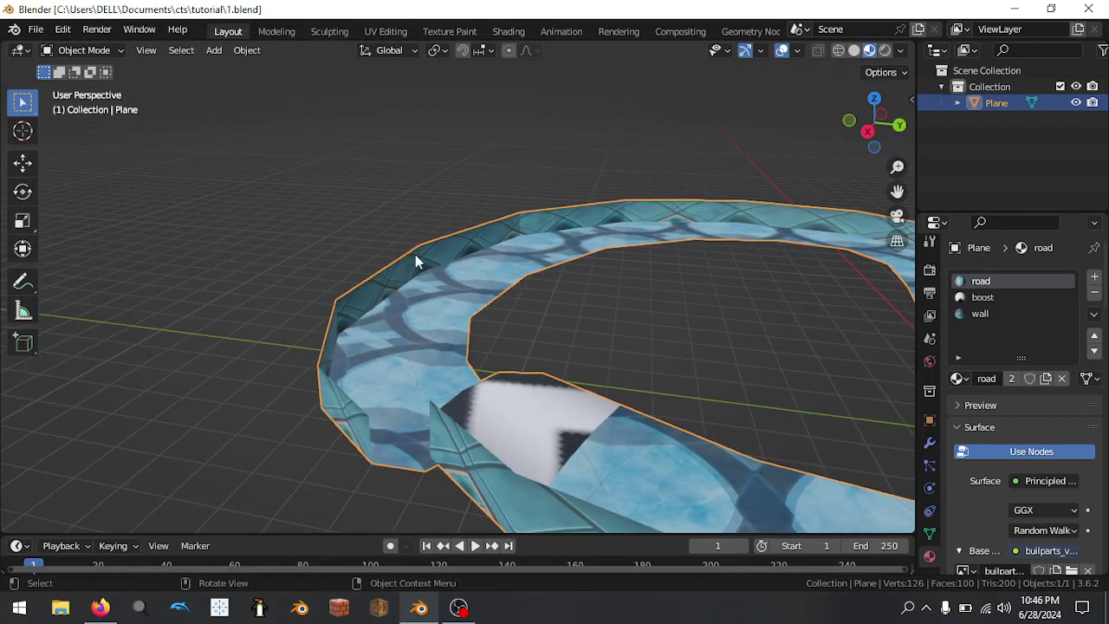
left_click(37, 31)
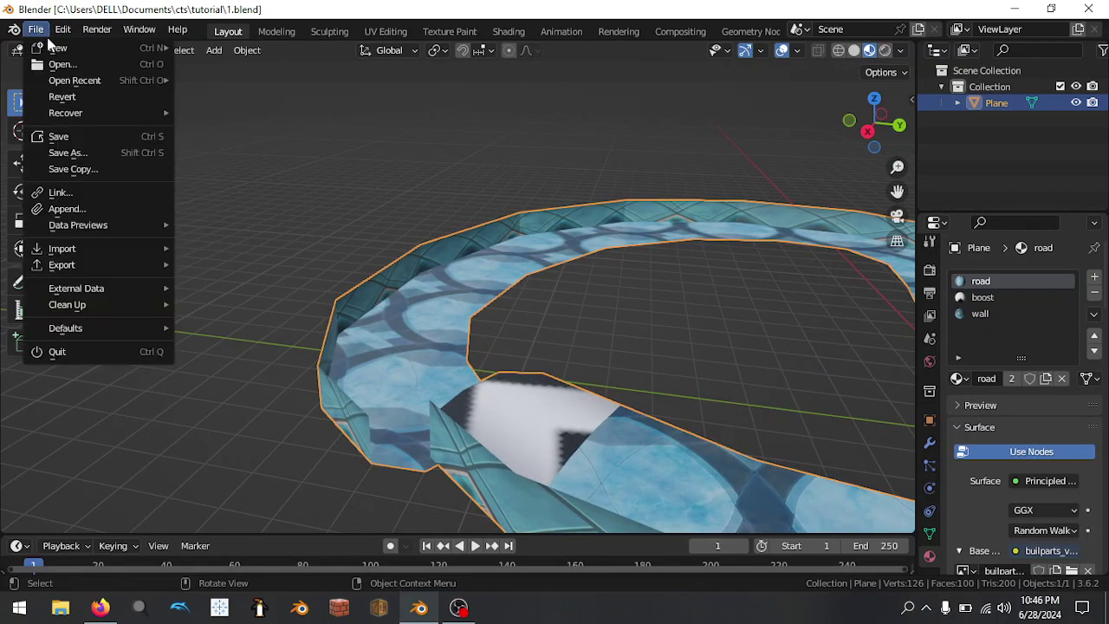
mouse_move(51, 35)
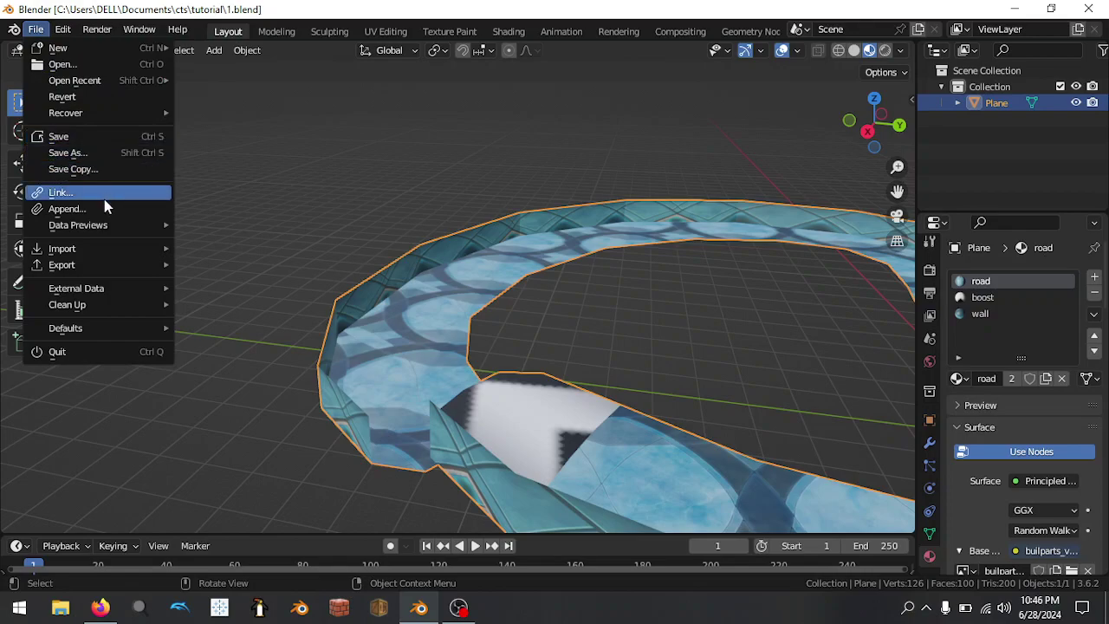
mouse_move(85, 244)
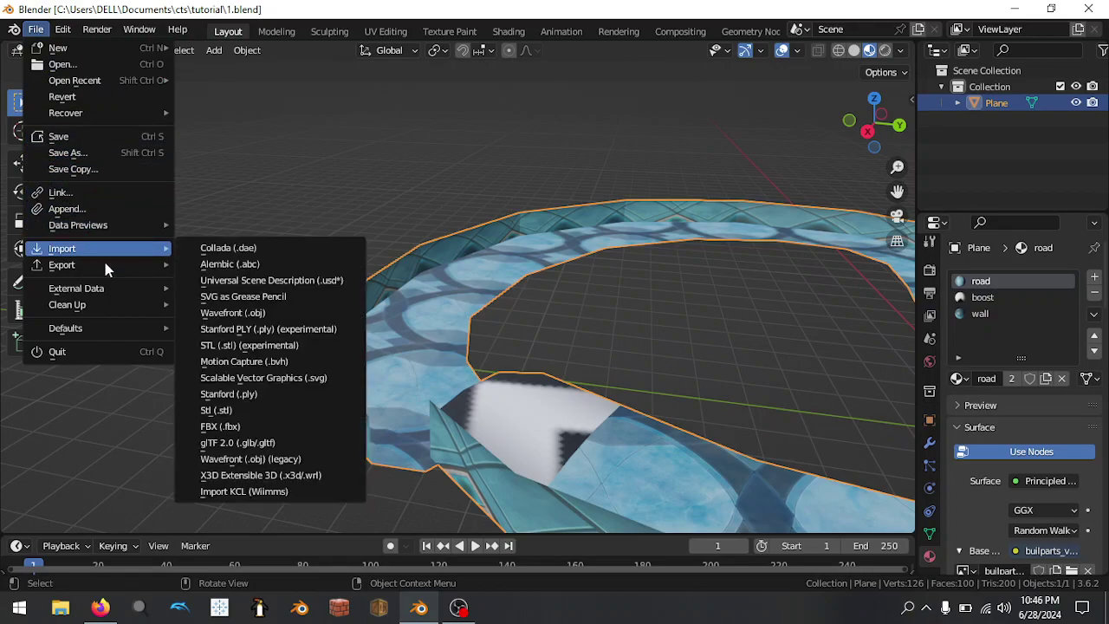
mouse_move(98, 267)
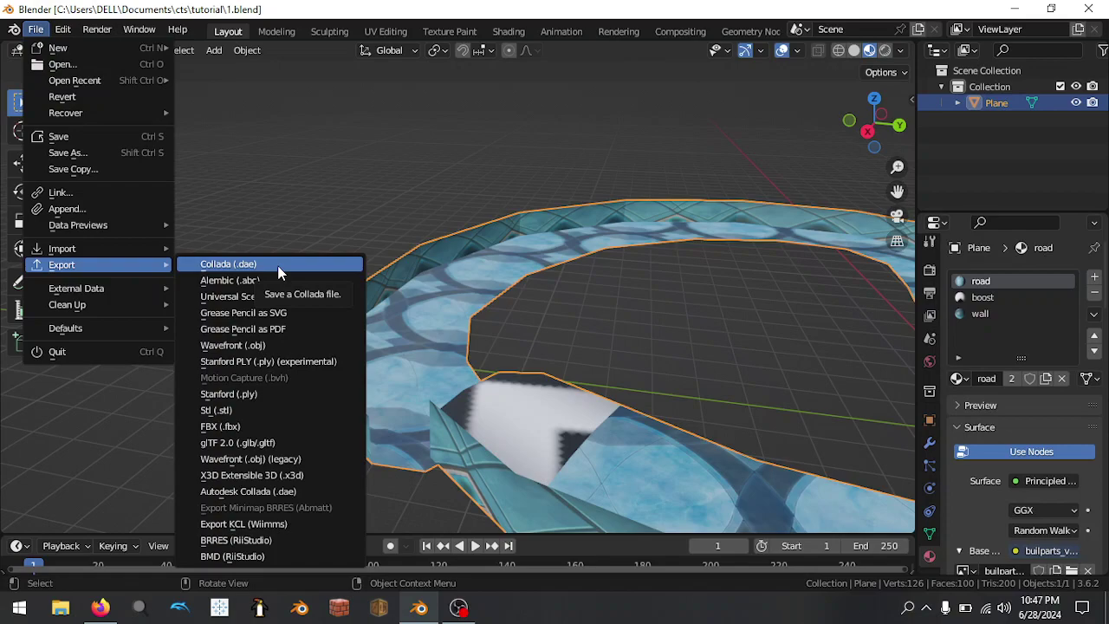
left_click(271, 487)
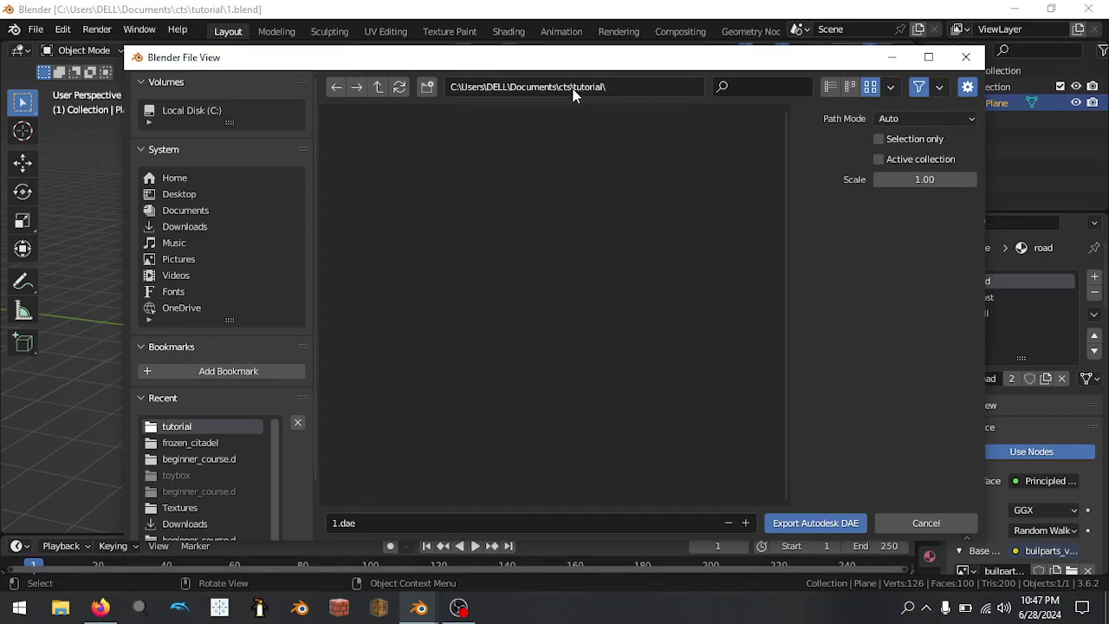
left_click_drag(813, 69, 633, 75)
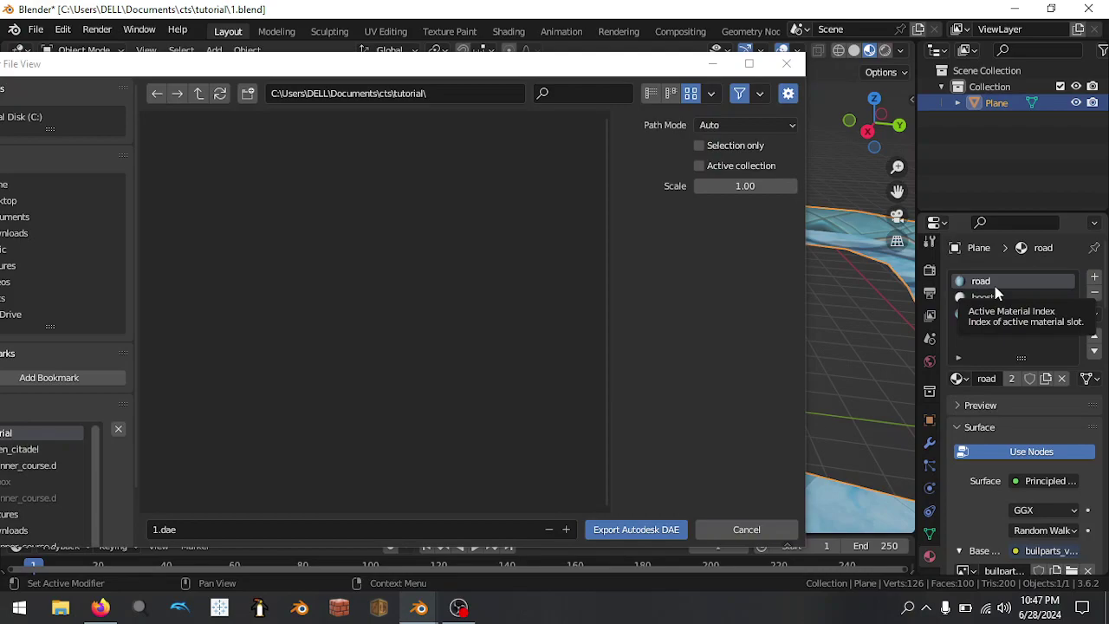
Step: Export the track as 1.dae into the cts\tutorial folder
left_click(198, 93)
double_click(193, 189)
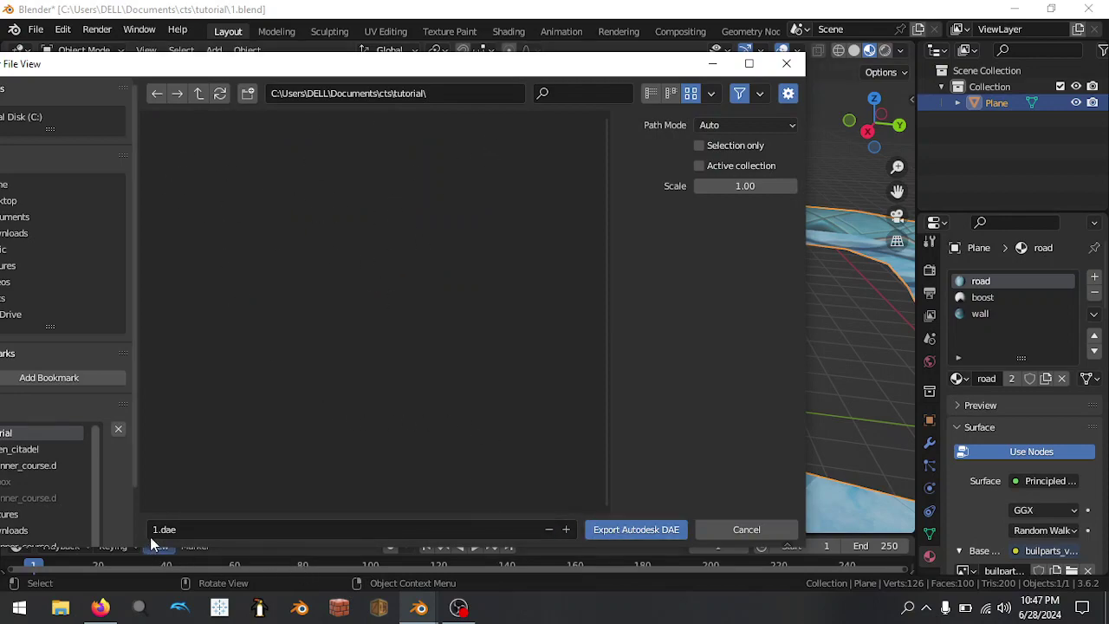
left_click(173, 536)
left_click(199, 532)
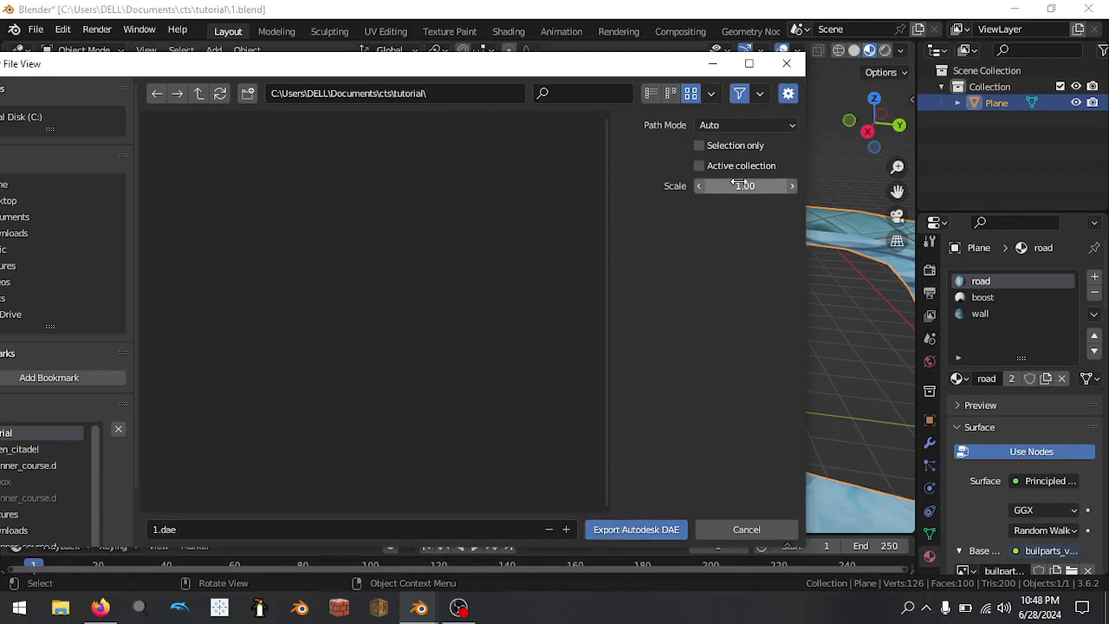
left_click(643, 531)
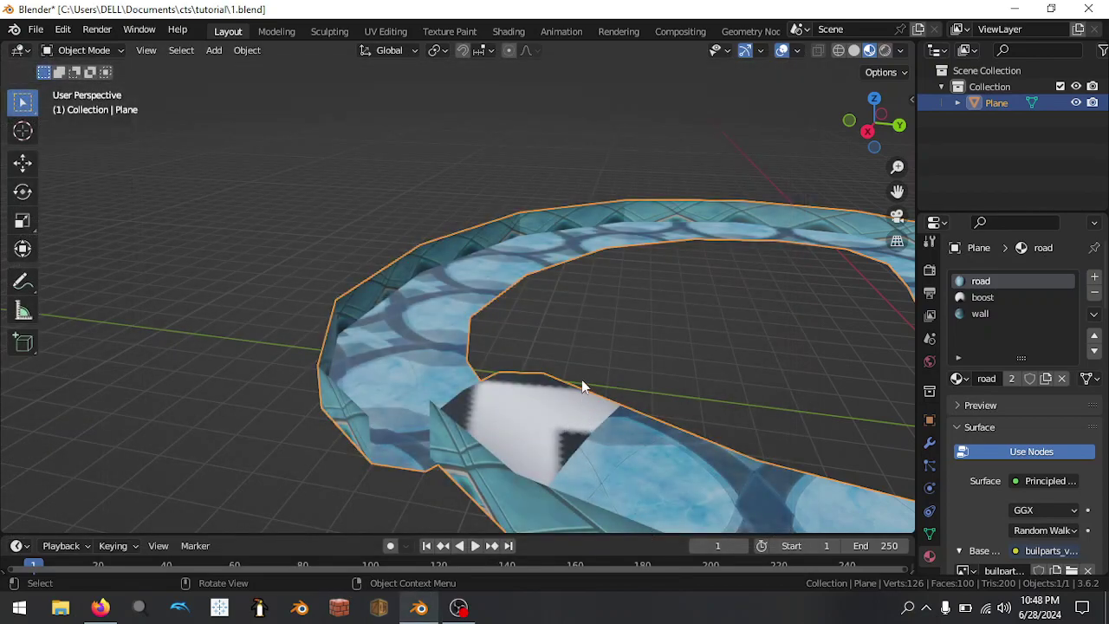
Step: Launch RiiStudio, then switch to Firefox and search the web for "riistudio" in a new tab
left_click(257, 612)
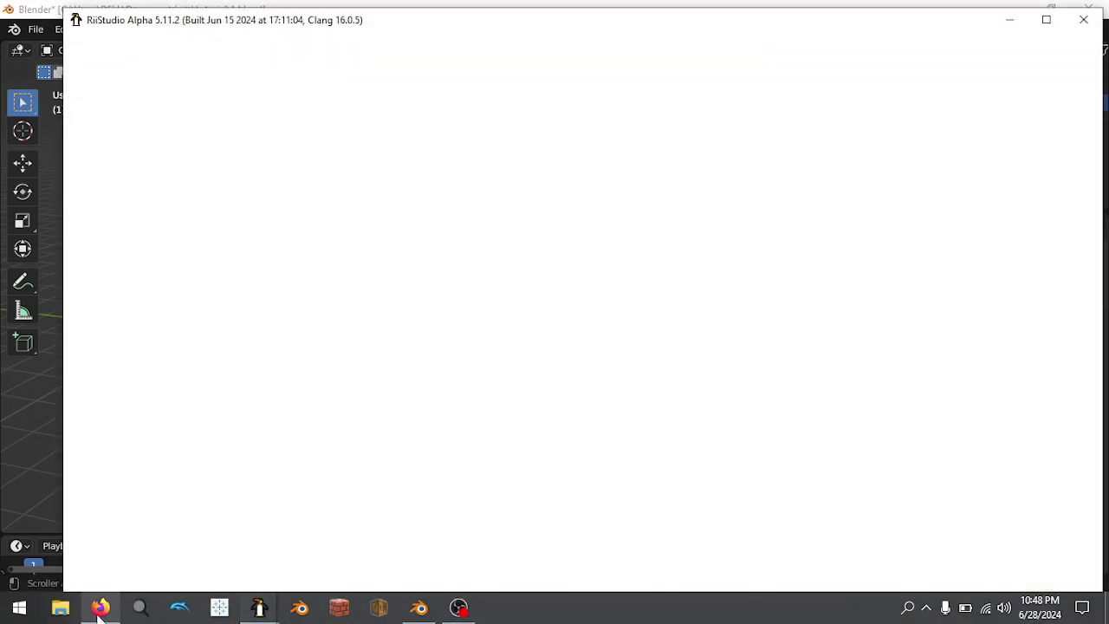
left_click(100, 609)
left_click(408, 17)
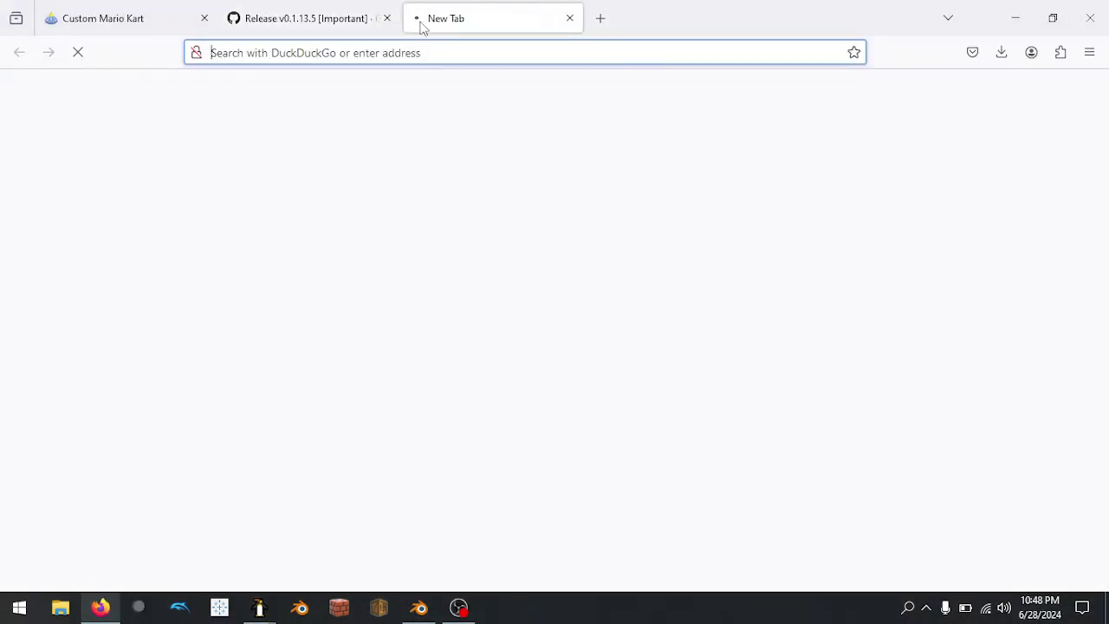
type("riistd")
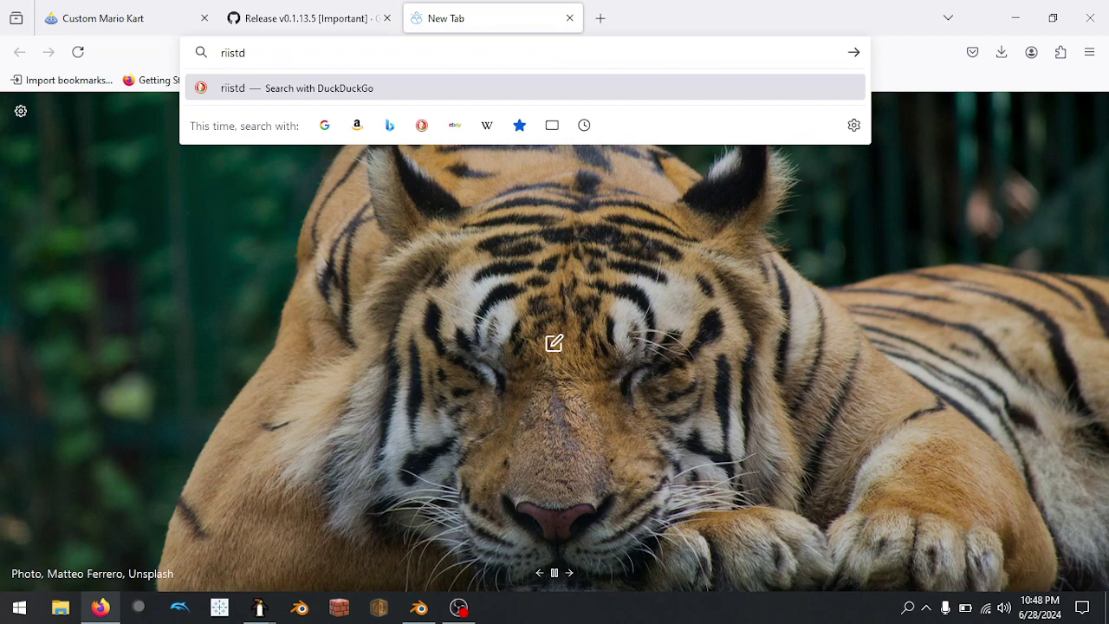
type("dio")
key("Return")
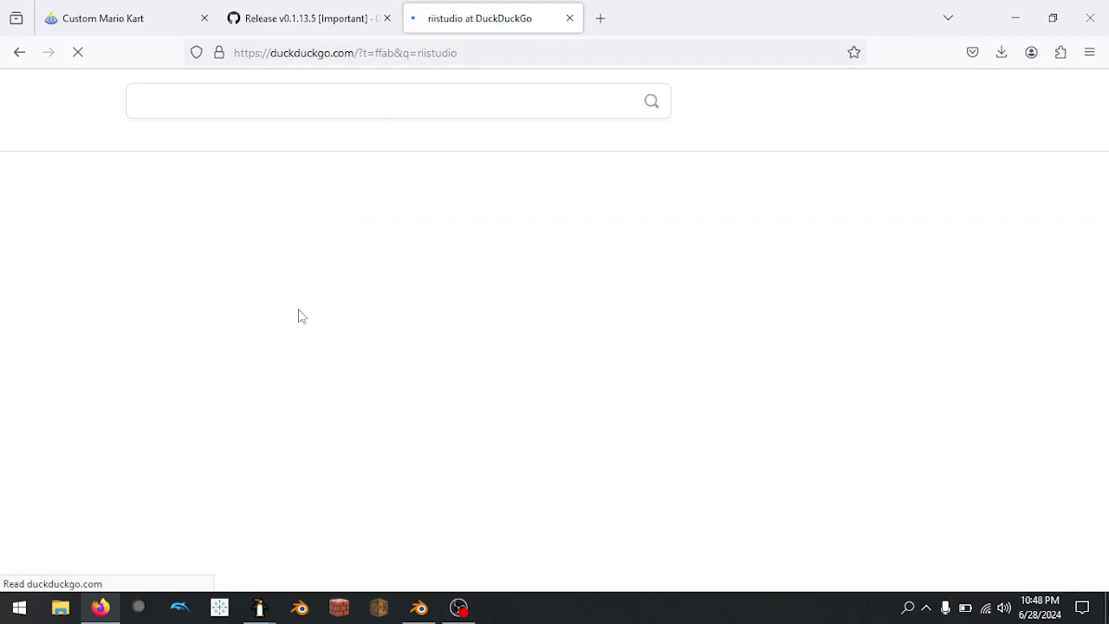
Step: Open the RiiStudio releases result on GitHub and go through the developer's profile to the RiiStudio repository
left_click(231, 232)
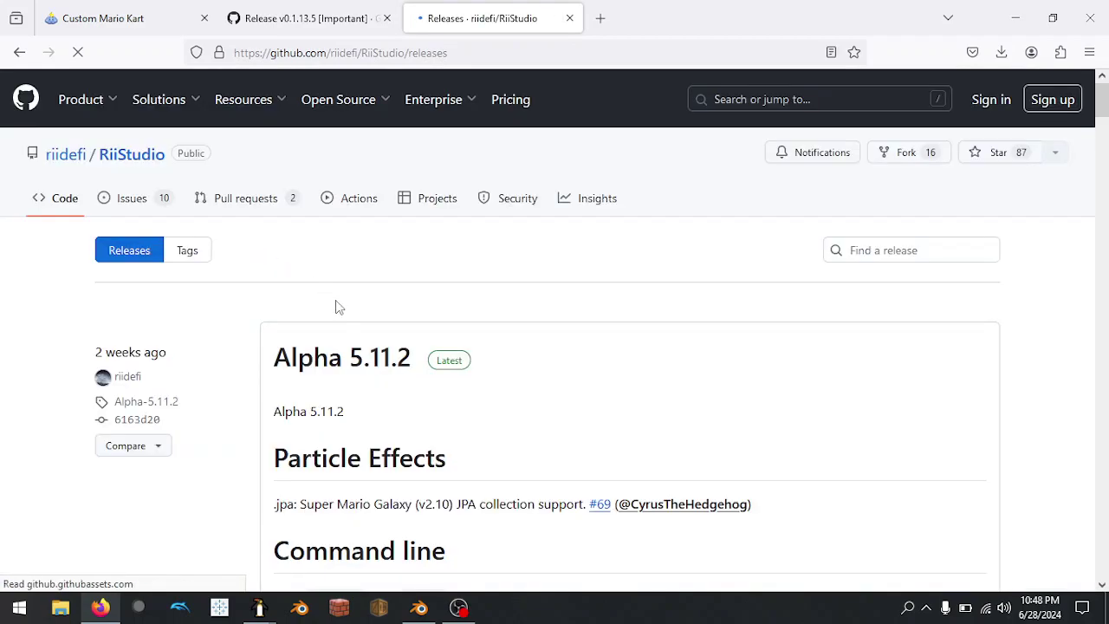
scroll(295, 351, "down", 4)
scroll(295, 351, "up", 4)
key("alt+Left")
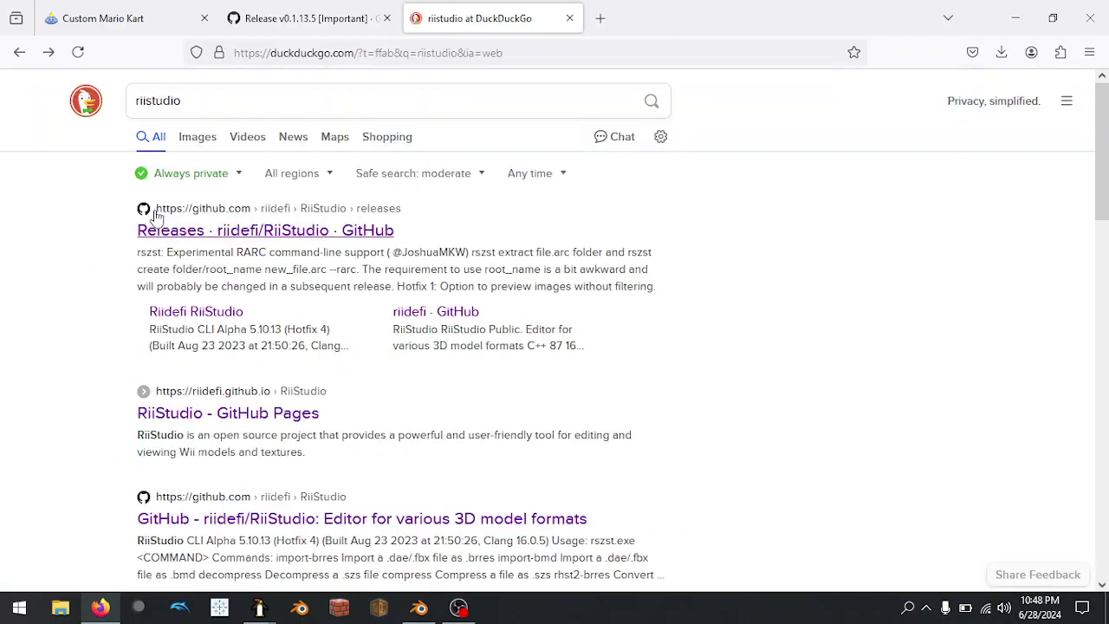
left_click(206, 232)
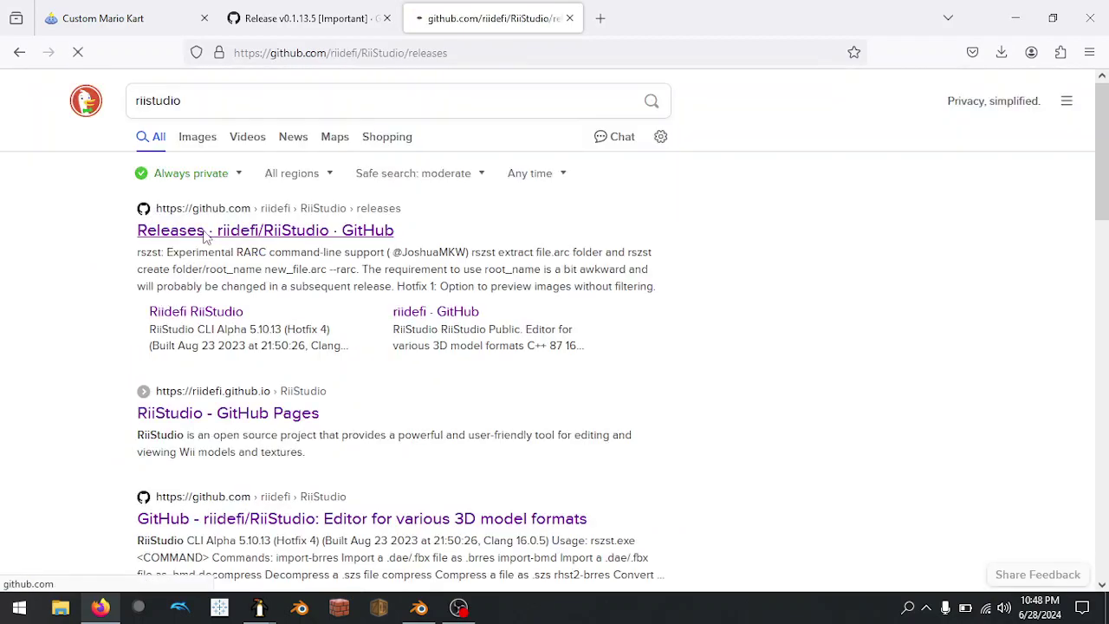
mouse_move(75, 165)
left_click(370, 255)
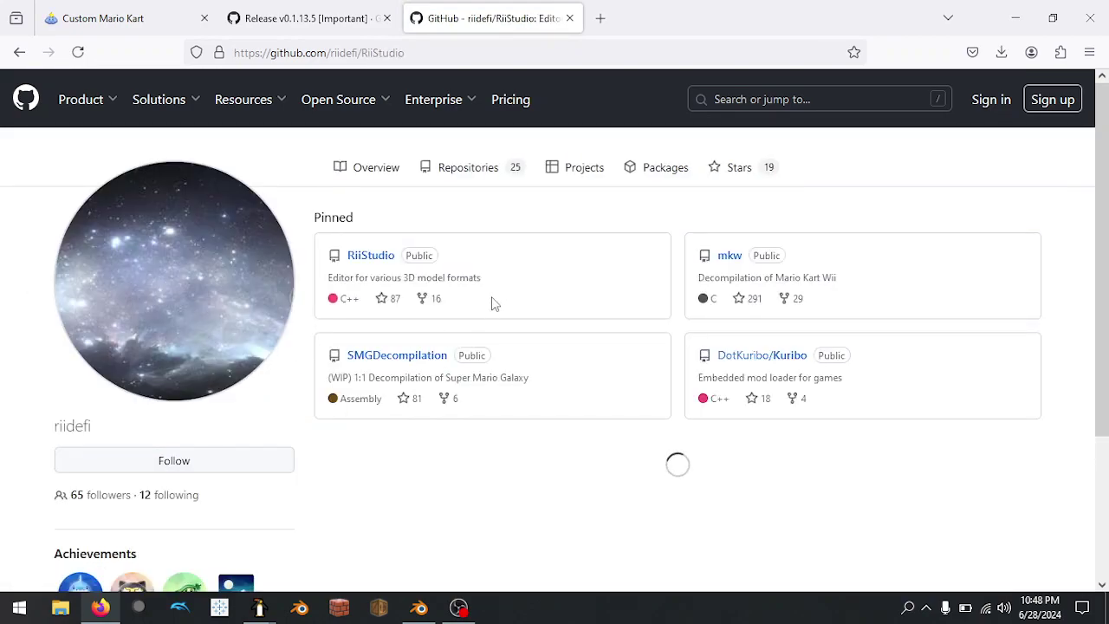
Step: Examine the RiiStudio repository page, including the README preview, the editable file formats and the About section
scroll(479, 328, "down", 1)
scroll(479, 327, "down", 10)
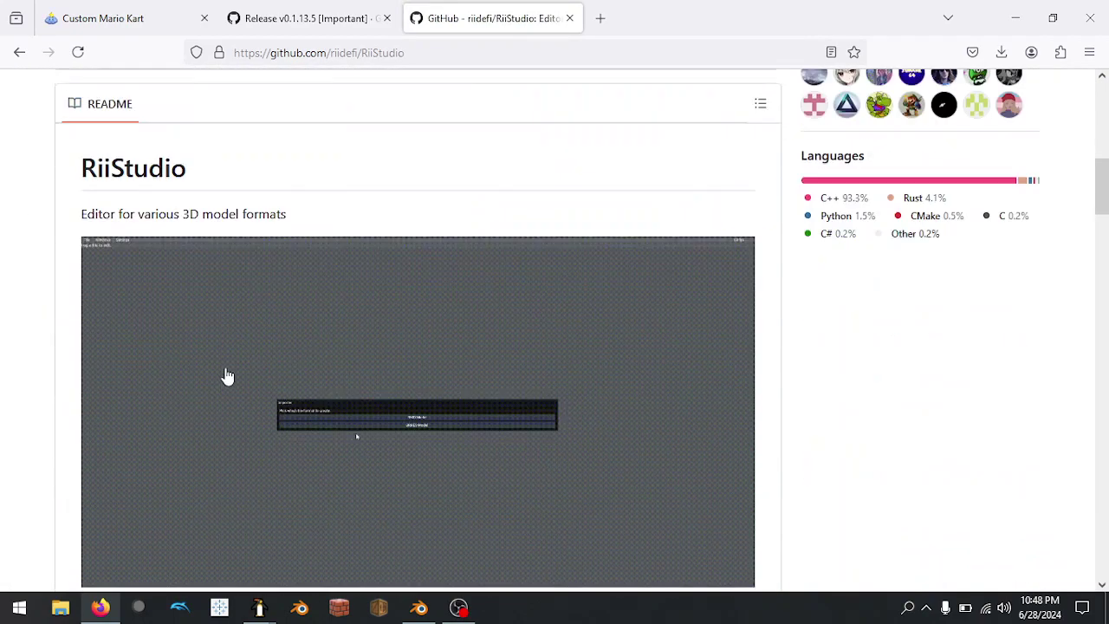
scroll(161, 399, "up", 10)
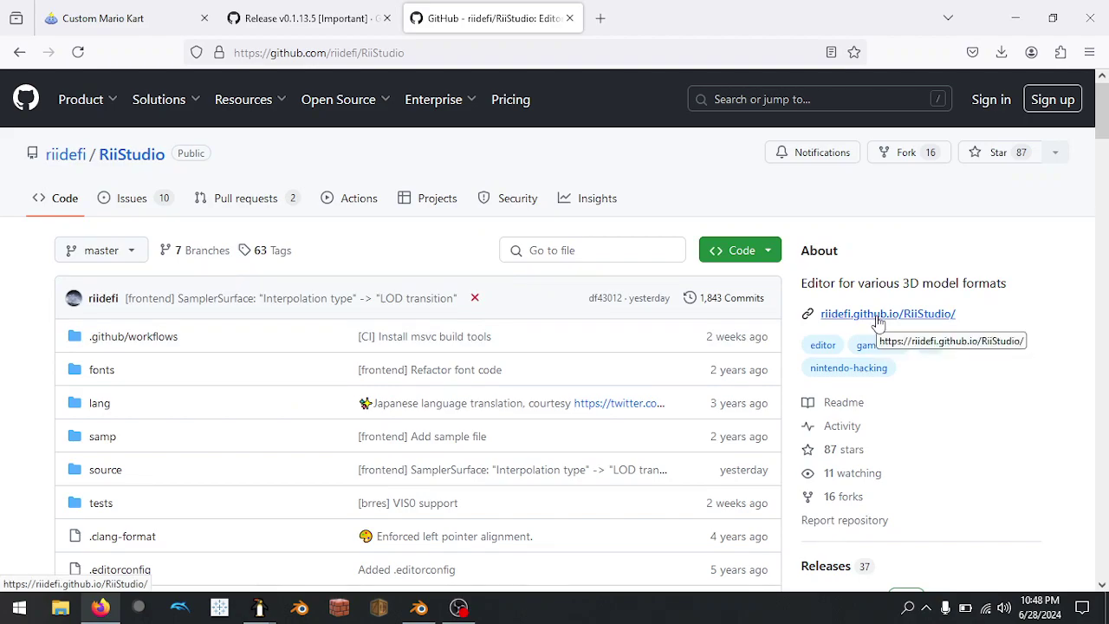
scroll(783, 350, "down", 7)
scroll(782, 350, "down", 15)
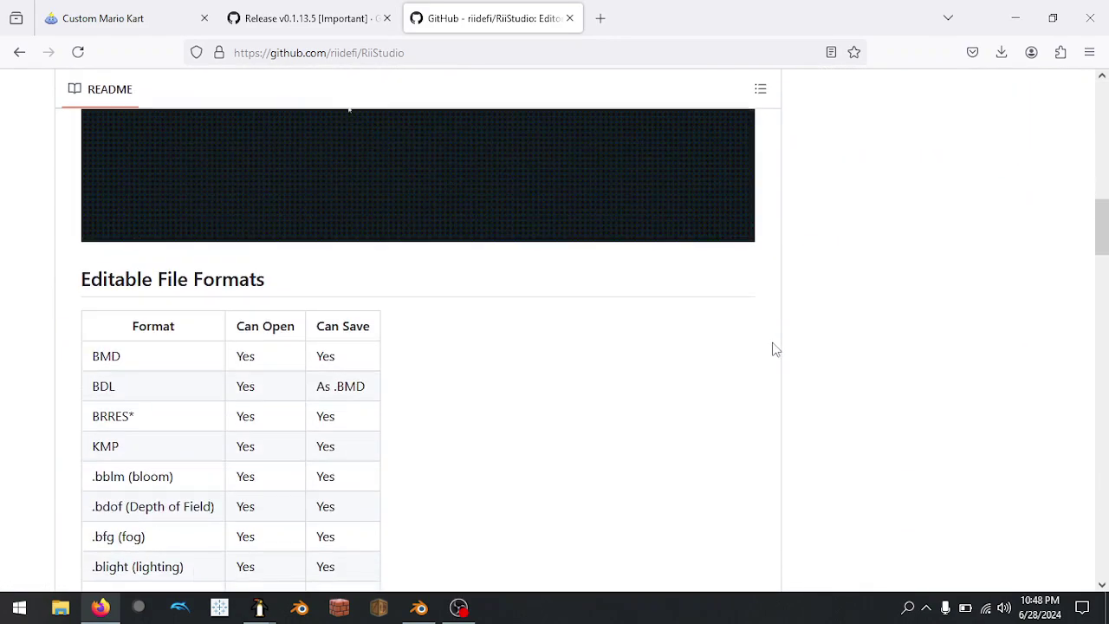
scroll(919, 384, "up", 20)
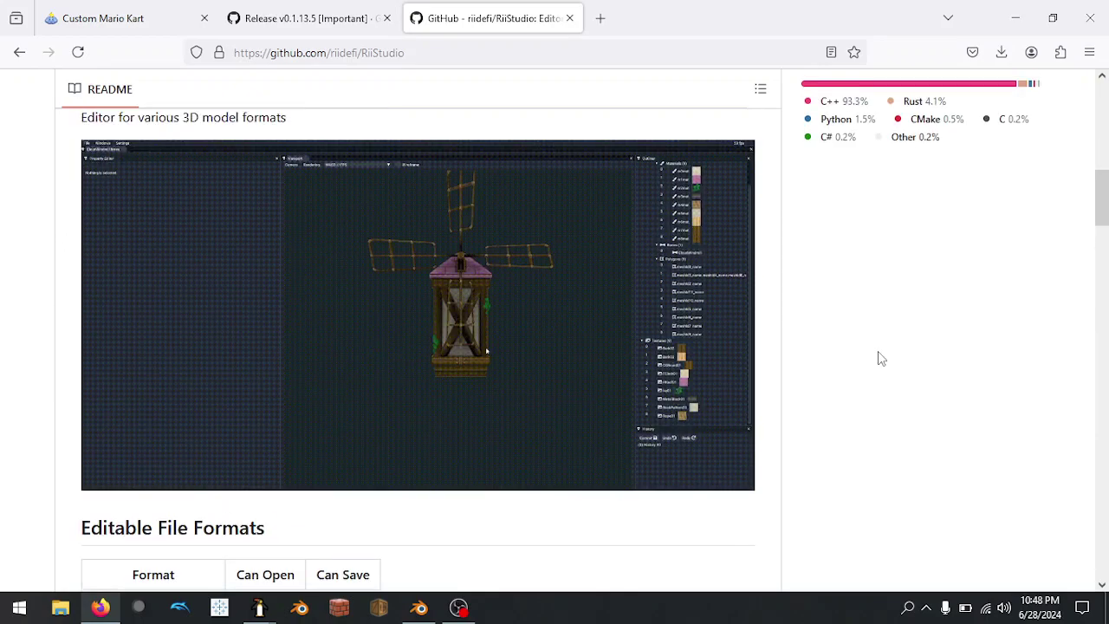
scroll(866, 321, "down", 5)
scroll(913, 319, "up", 3)
Step: Download RiiStudio from the latest Alpha 5.11.2 release and close its browser tab
left_click(858, 186)
scroll(225, 450, "down", 10)
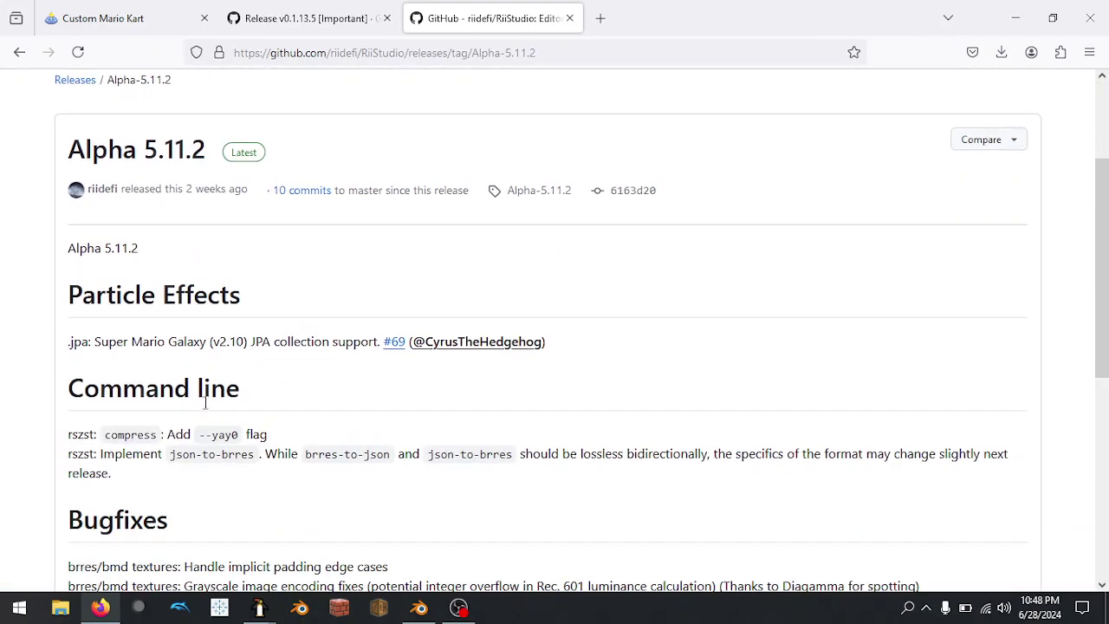
left_click(203, 399)
left_click(569, 18)
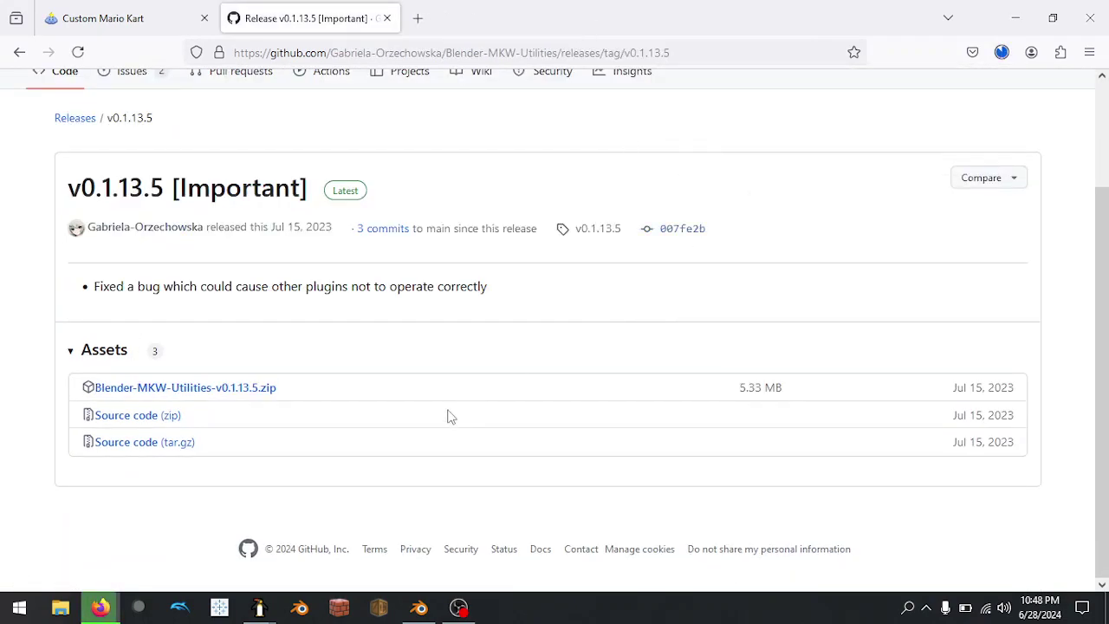
Step: Switch to RiiStudio and bring up the Open File dialog for the cts\tutorial folder
mouse_move(258, 607)
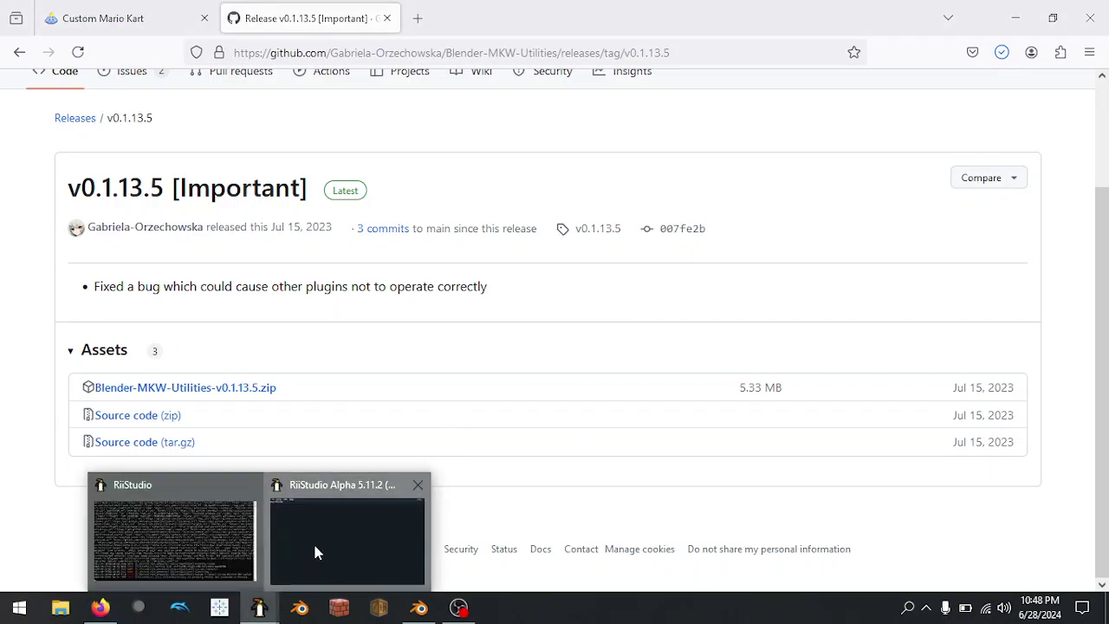
left_click(312, 544)
left_click(82, 43)
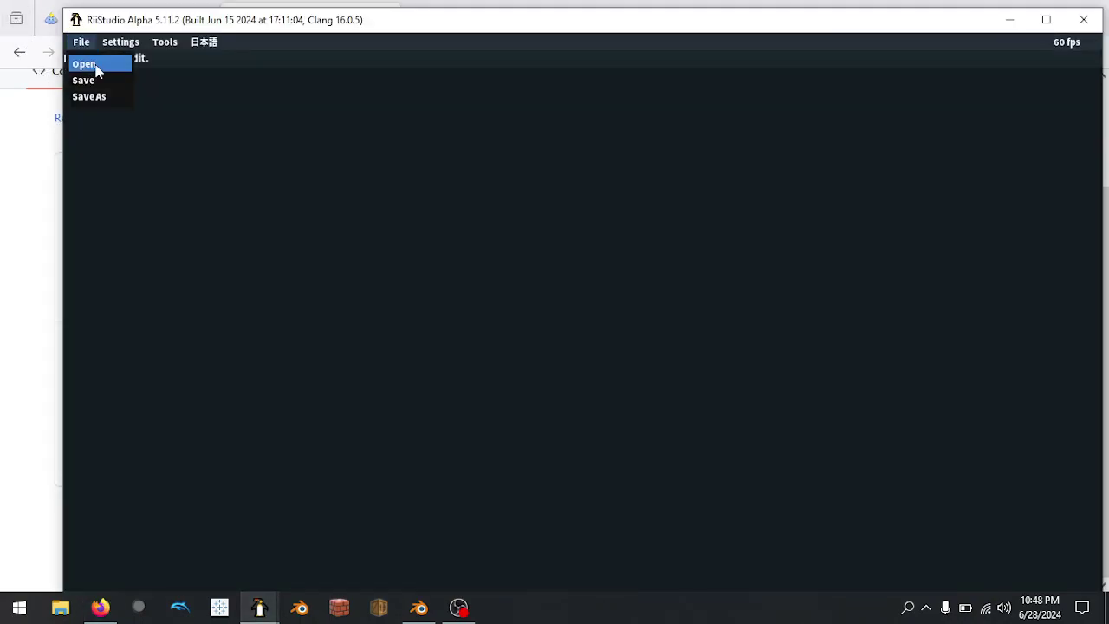
left_click(85, 64)
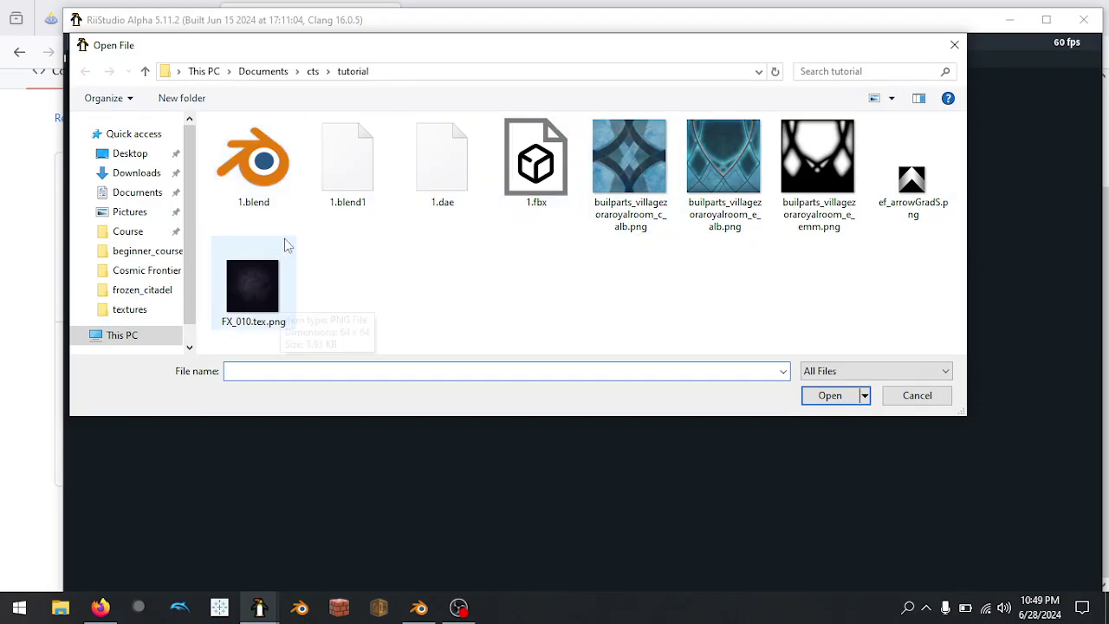
Step: Go through the Blender and texture files in the tutorial folder and delete 1.fbx
left_click(273, 186)
left_click(611, 186)
left_click(745, 173)
left_click(823, 161)
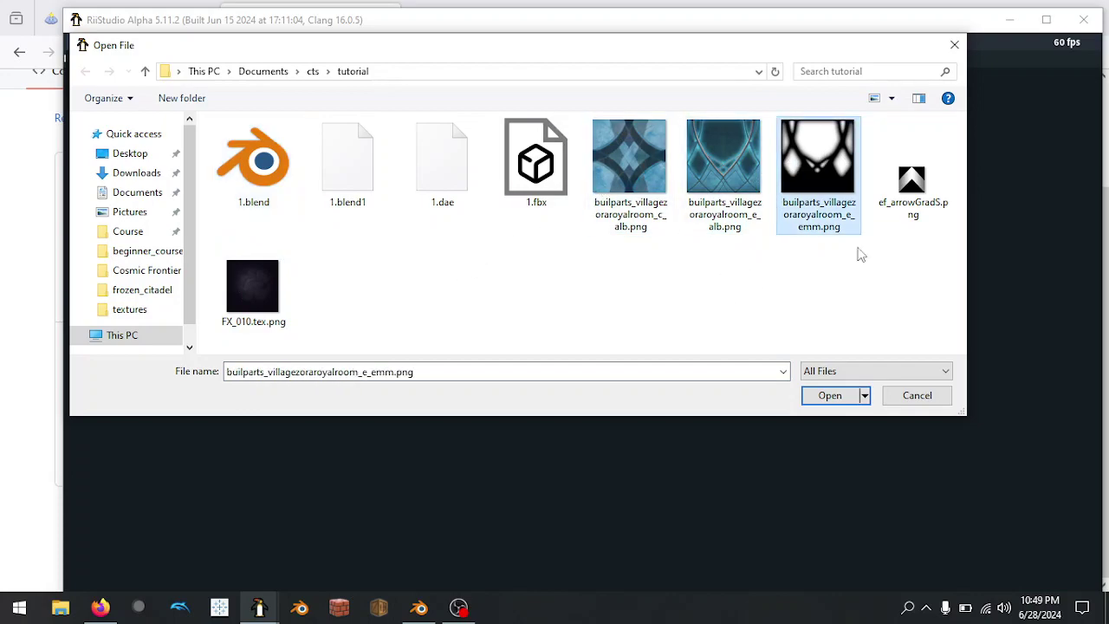
left_click(911, 178)
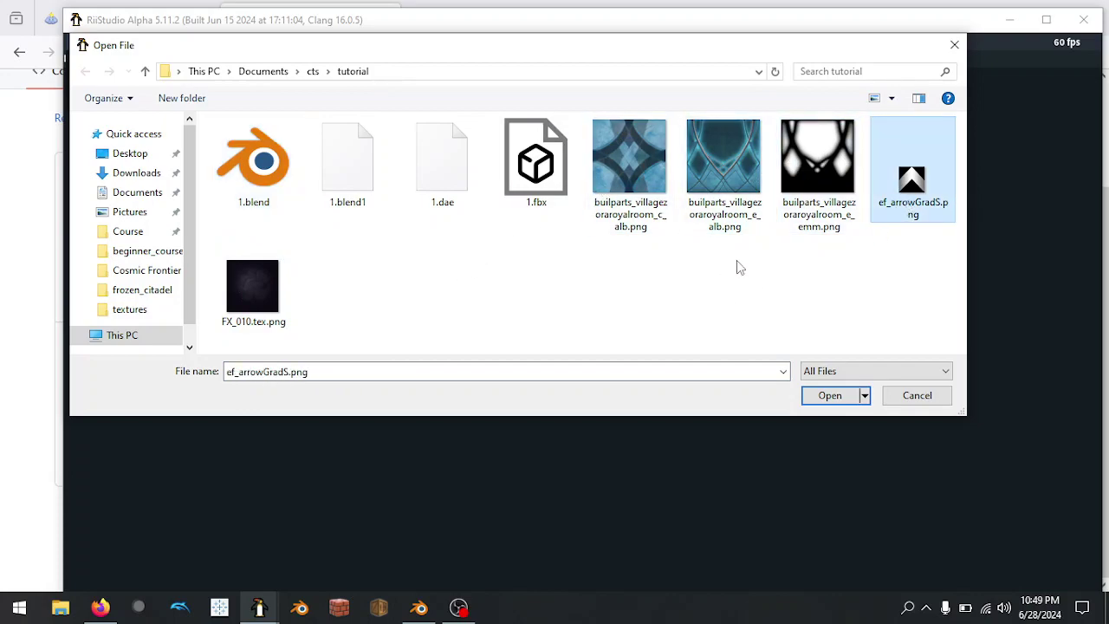
left_click(255, 291)
left_click(423, 202)
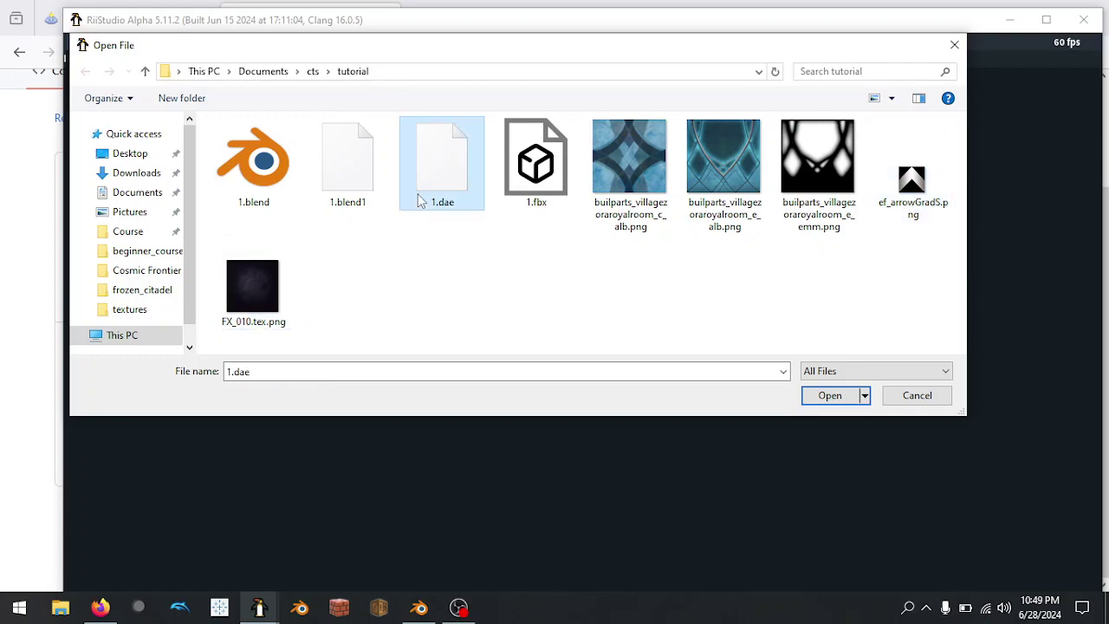
double_click(526, 153)
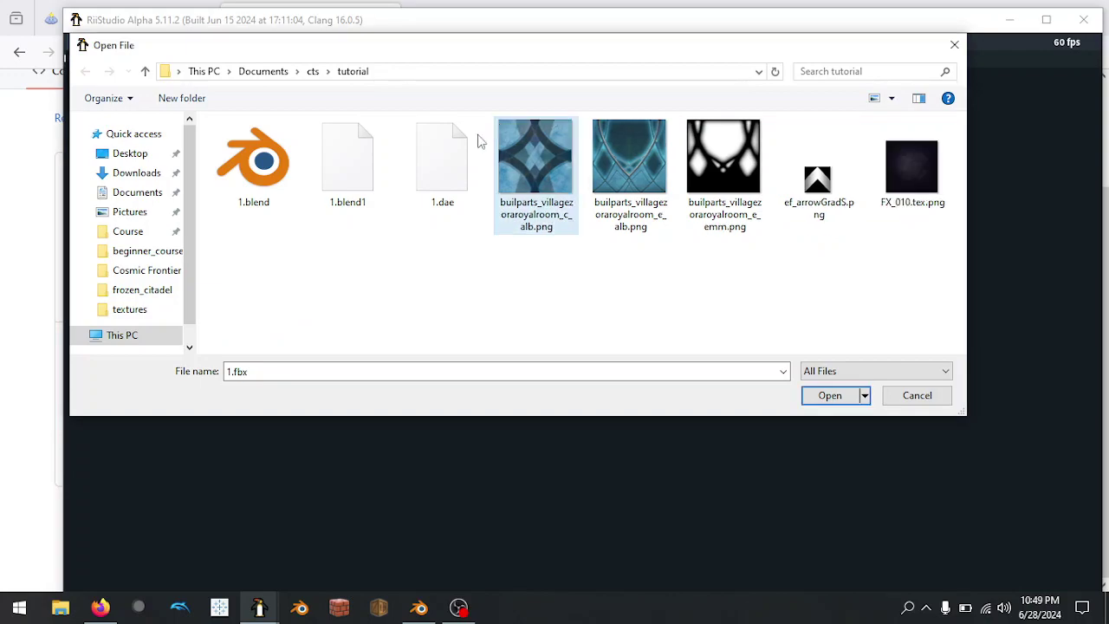
Step: Open 1.dae as a BRRES model and set the import's model scale to 100
left_click(828, 399)
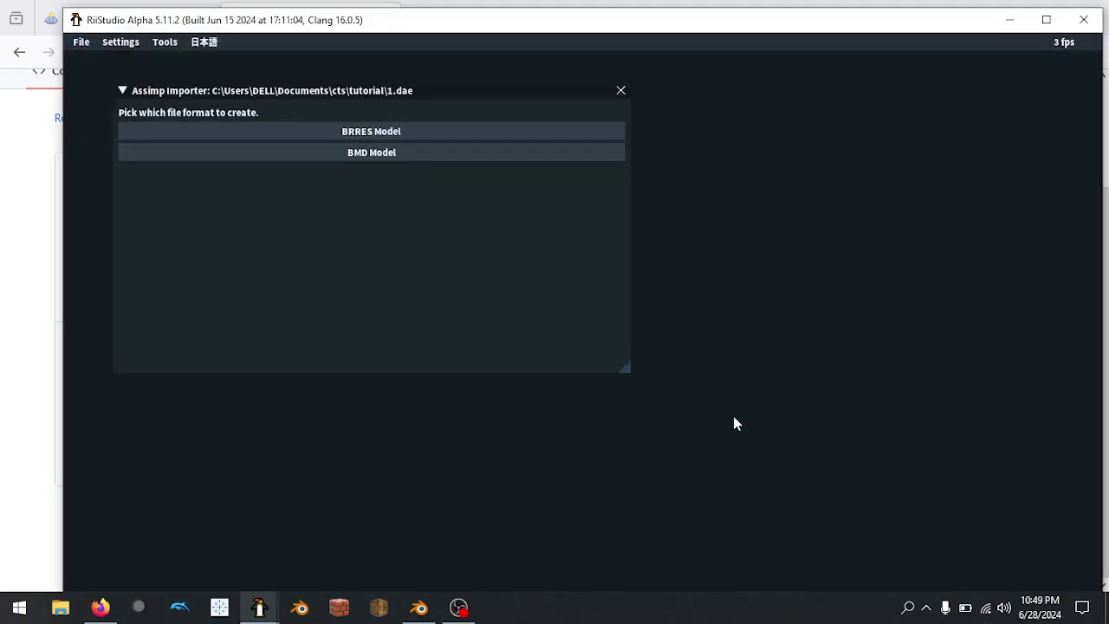
left_click(350, 131)
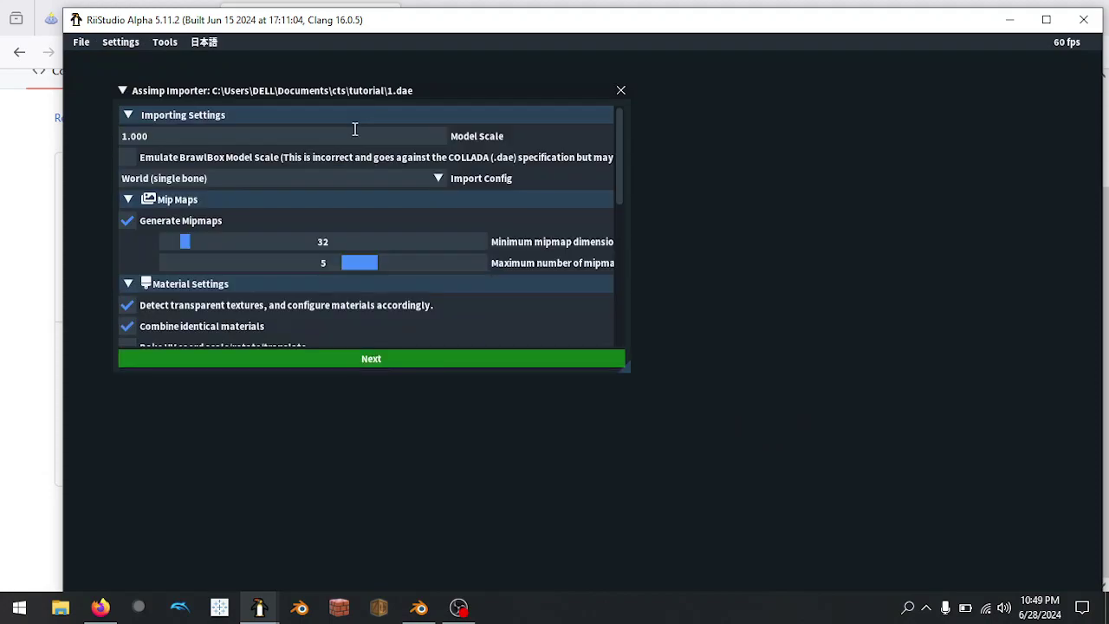
left_click(338, 136)
type("100")
key("Return")
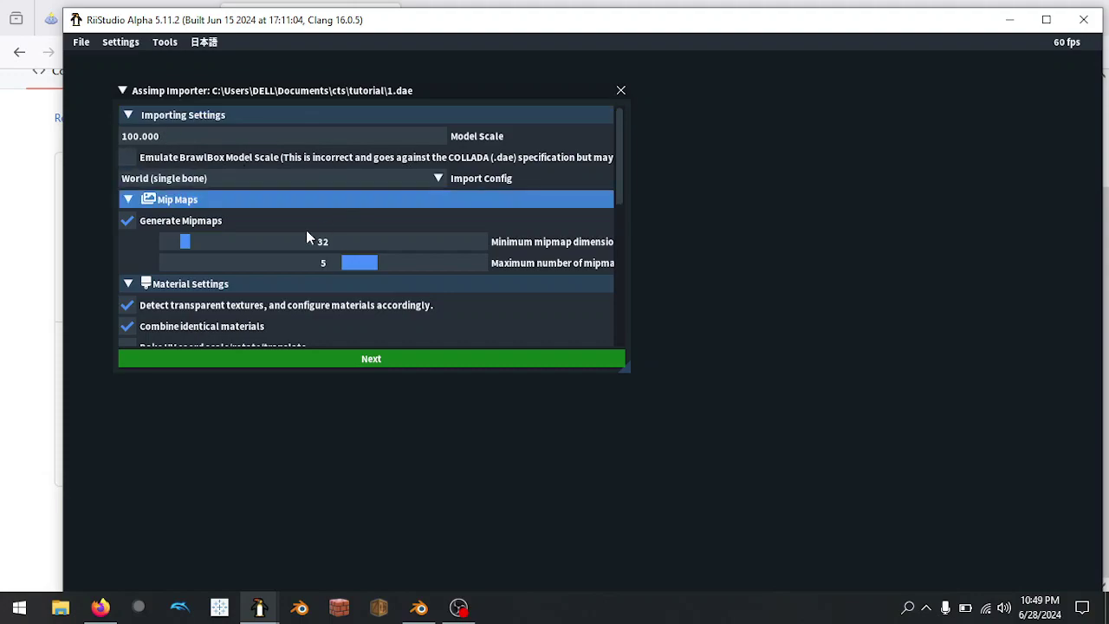
Step: Turn off combining identical materials, review the remaining import settings and complete the import
scroll(217, 223, "down", 1)
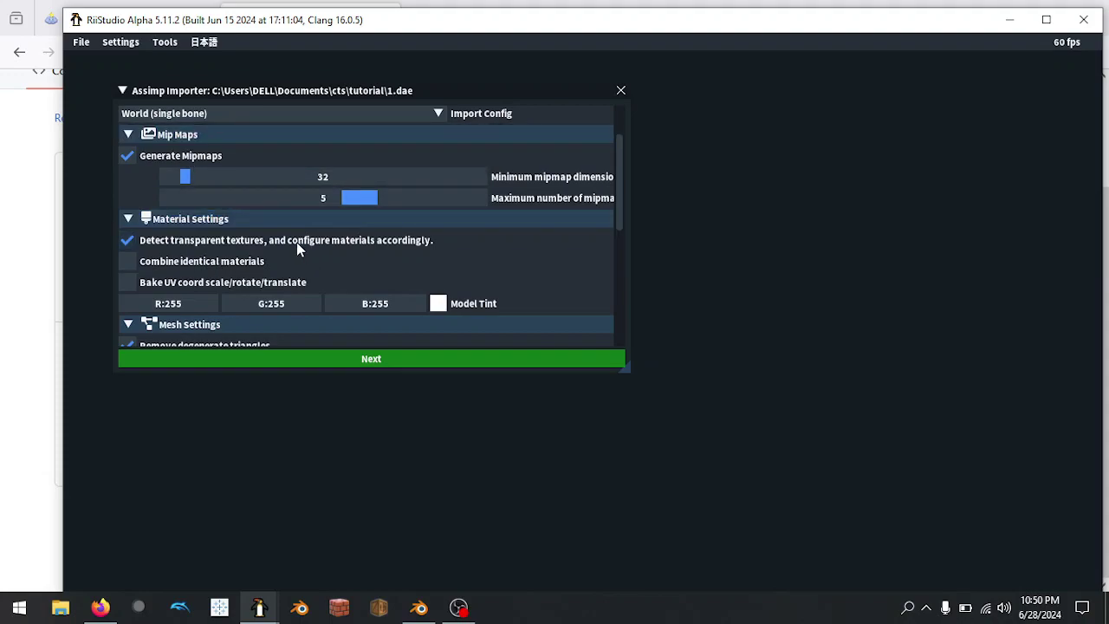
scroll(312, 277, "down", 5)
scroll(286, 312, "up", 3)
scroll(281, 307, "down", 3)
left_click(277, 358)
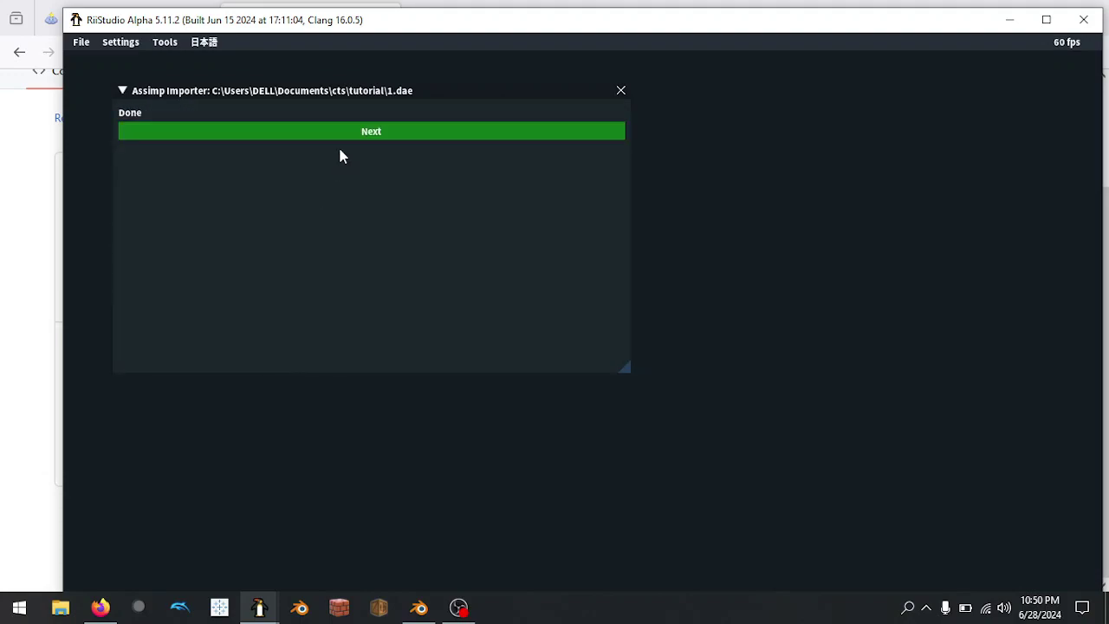
left_click(340, 133)
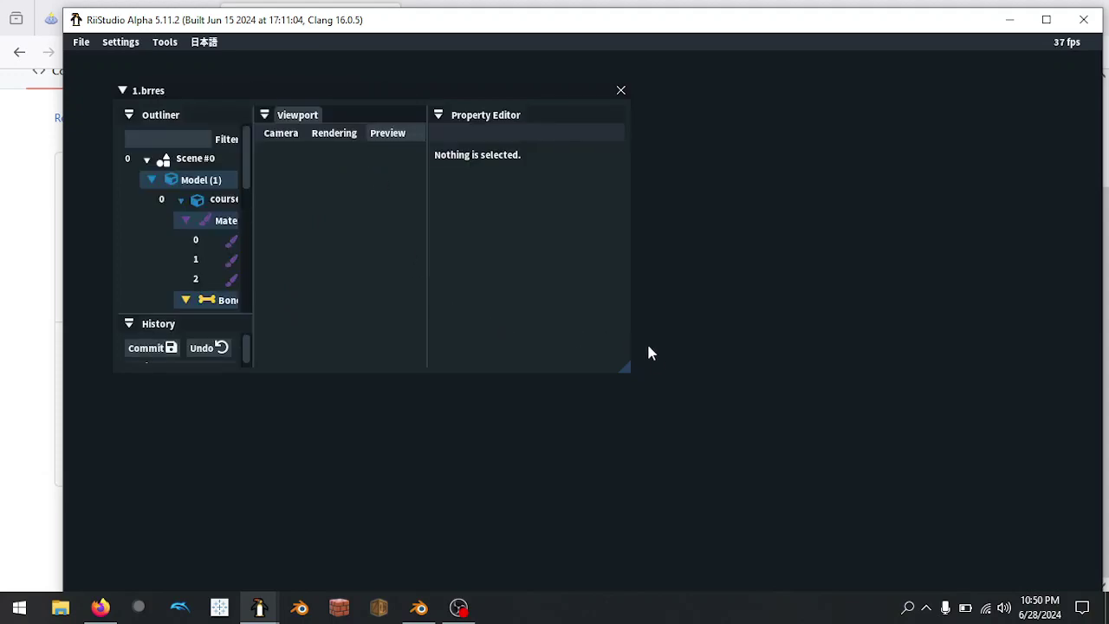
Step: Enlarge the 1.brres editor window and bring the imported track into view in its viewport
left_click_drag(627, 369, 1023, 549)
left_click(574, 351)
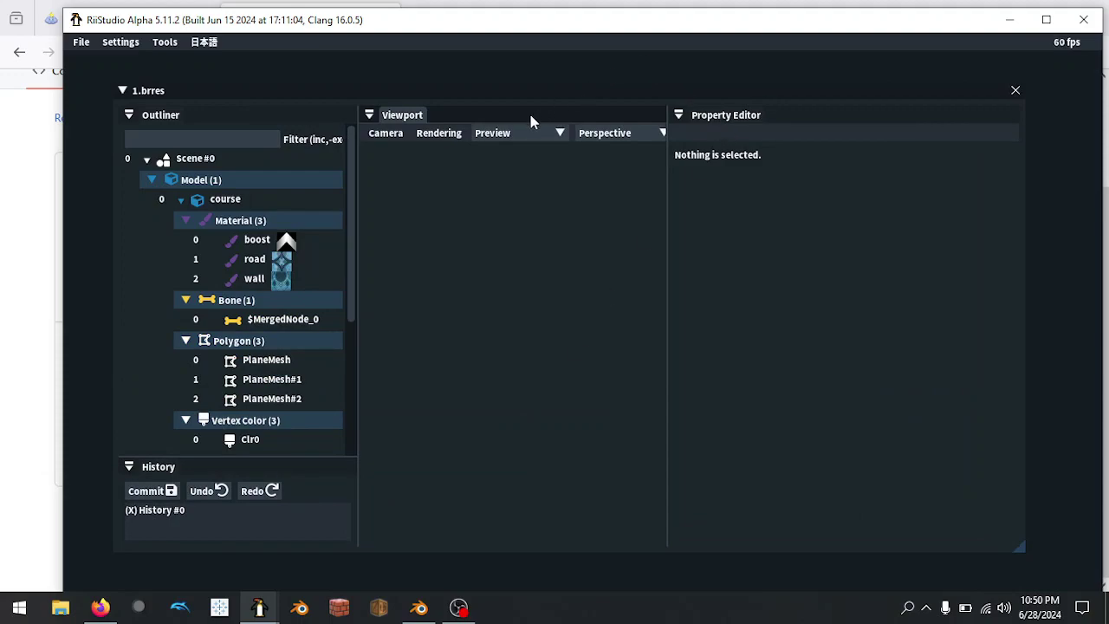
left_click_drag(570, 337, 606, 328)
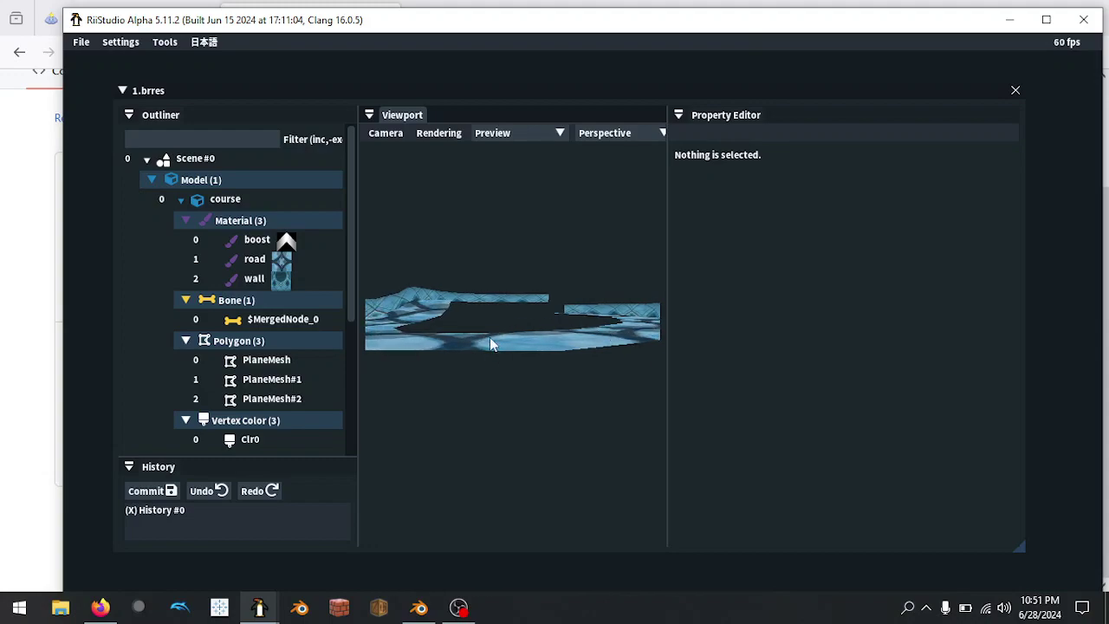
Step: Show the back faces of the wall material in its surface visibility settings and check the track
left_click(289, 281)
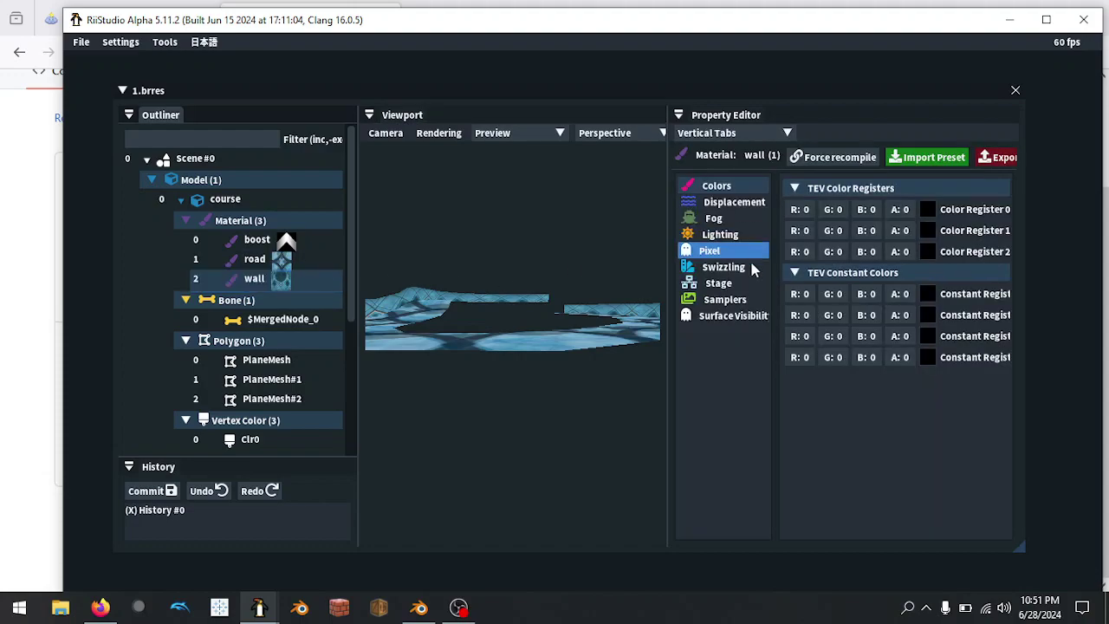
left_click(735, 316)
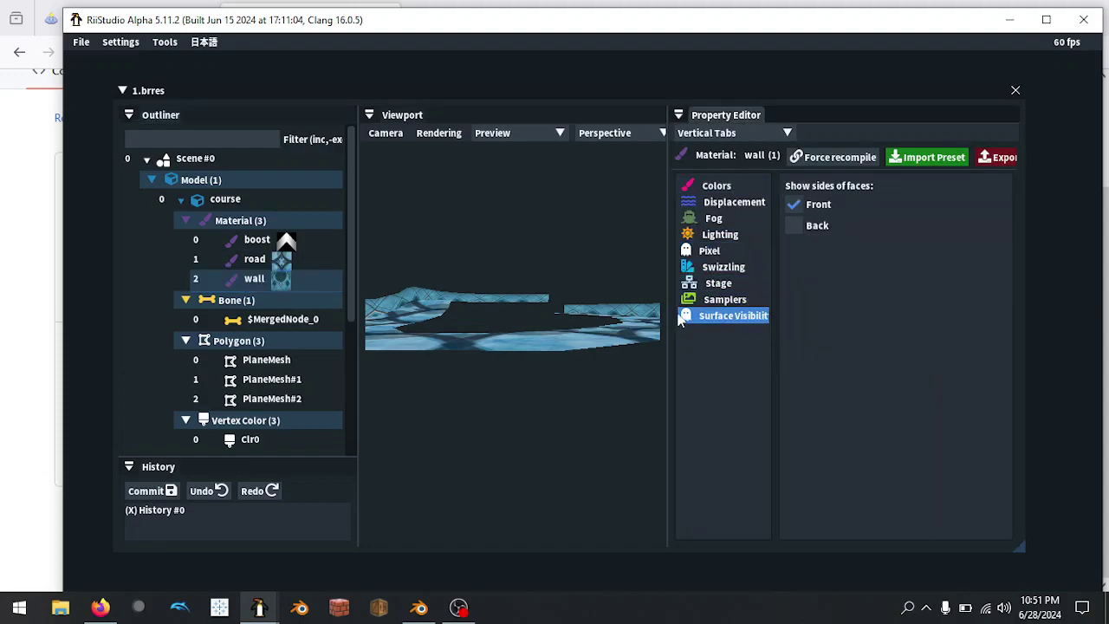
left_click(794, 226)
left_click_drag(576, 274, 555, 322)
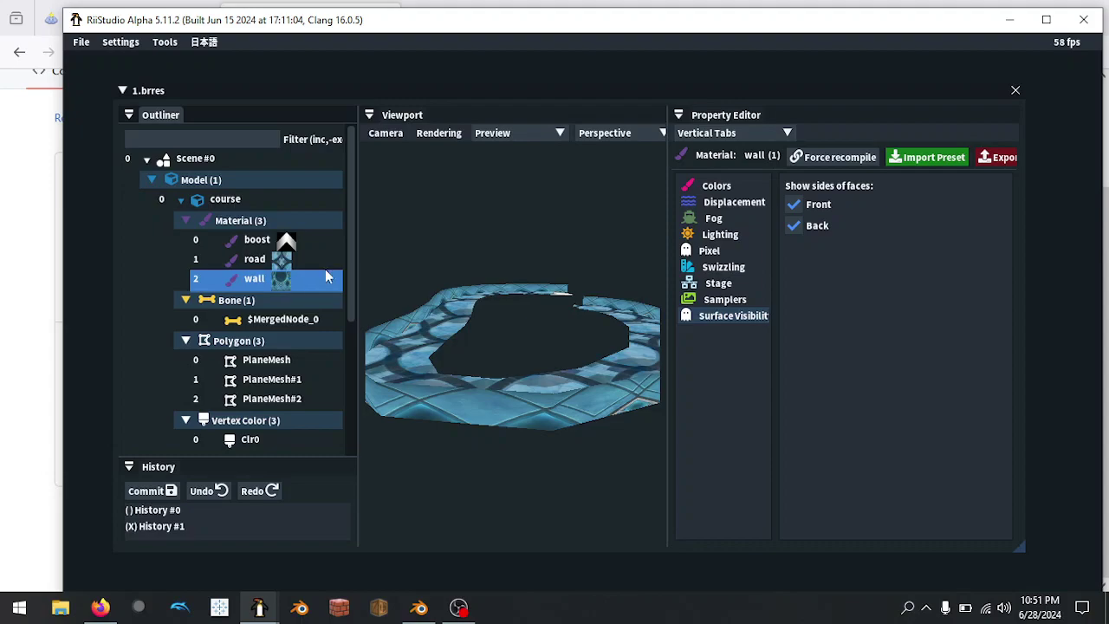
Step: Show the back faces for the boost, road and wall materials together, and check the boost and wall materials individually
left_click(303, 244, "shift")
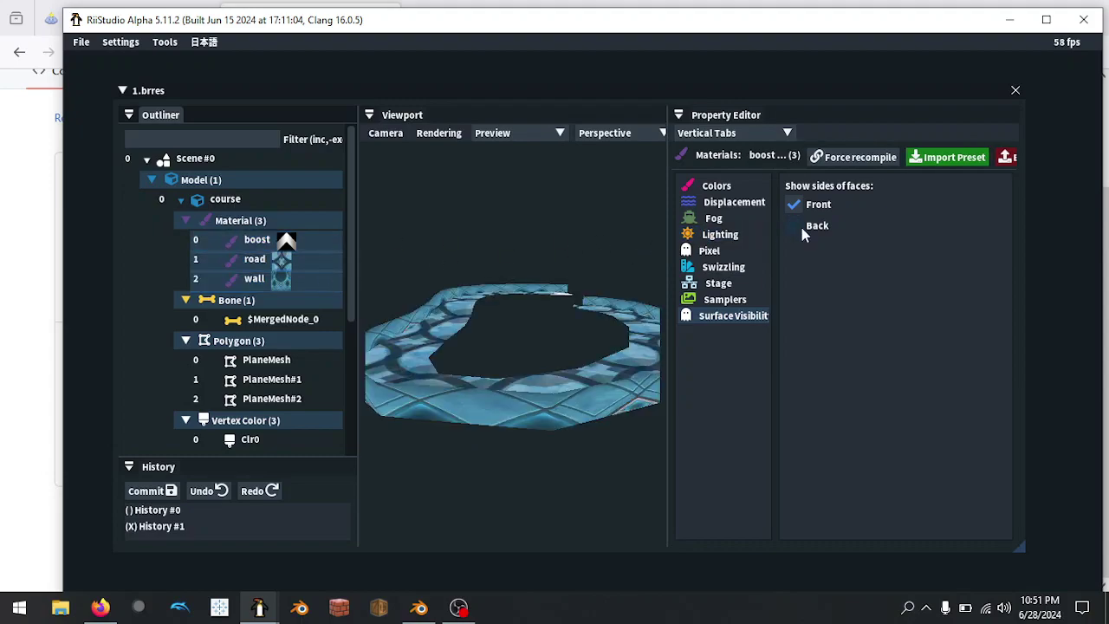
left_click(795, 226)
left_click_drag(627, 286, 550, 303)
left_click(312, 242)
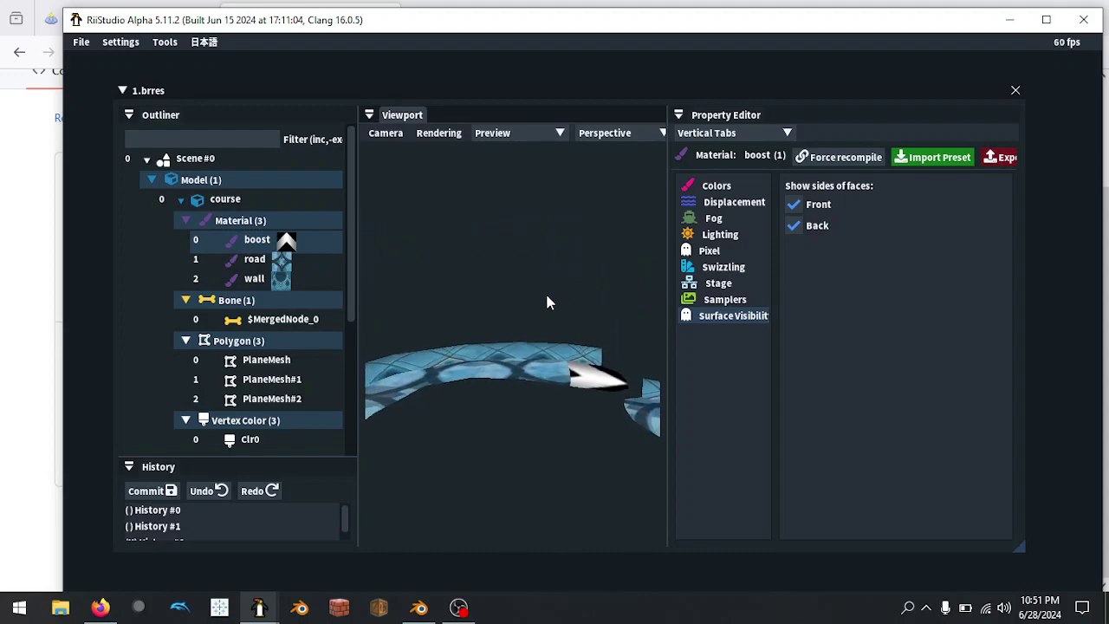
left_click(260, 279)
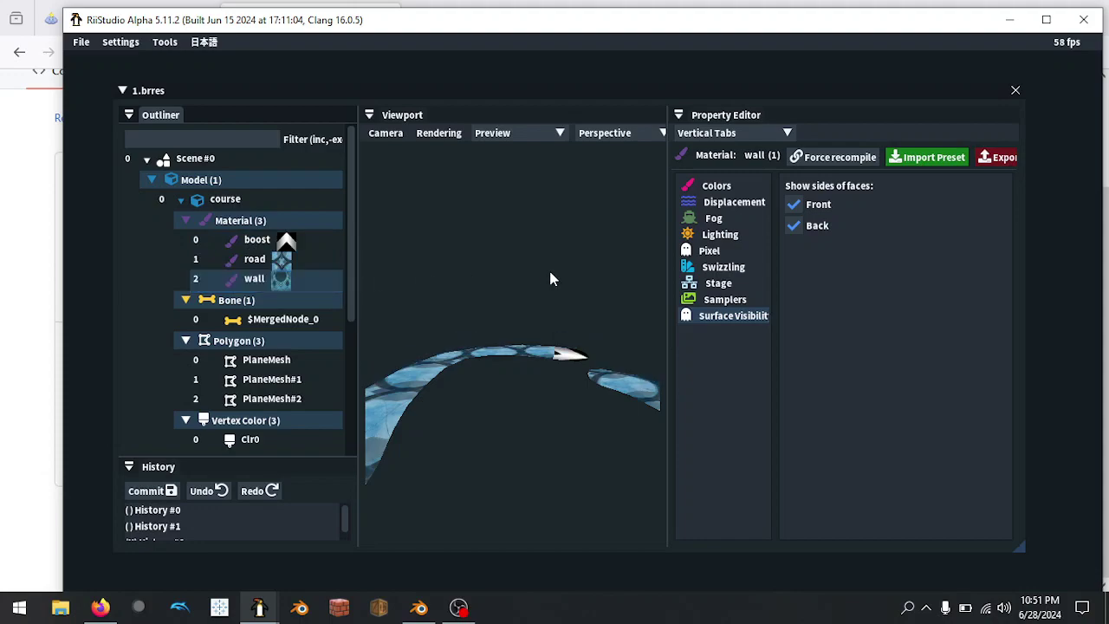
Step: Add a second stage to the boost, road and wall materials together, and check each material's stages individually
left_click_drag(551, 279, 579, 314)
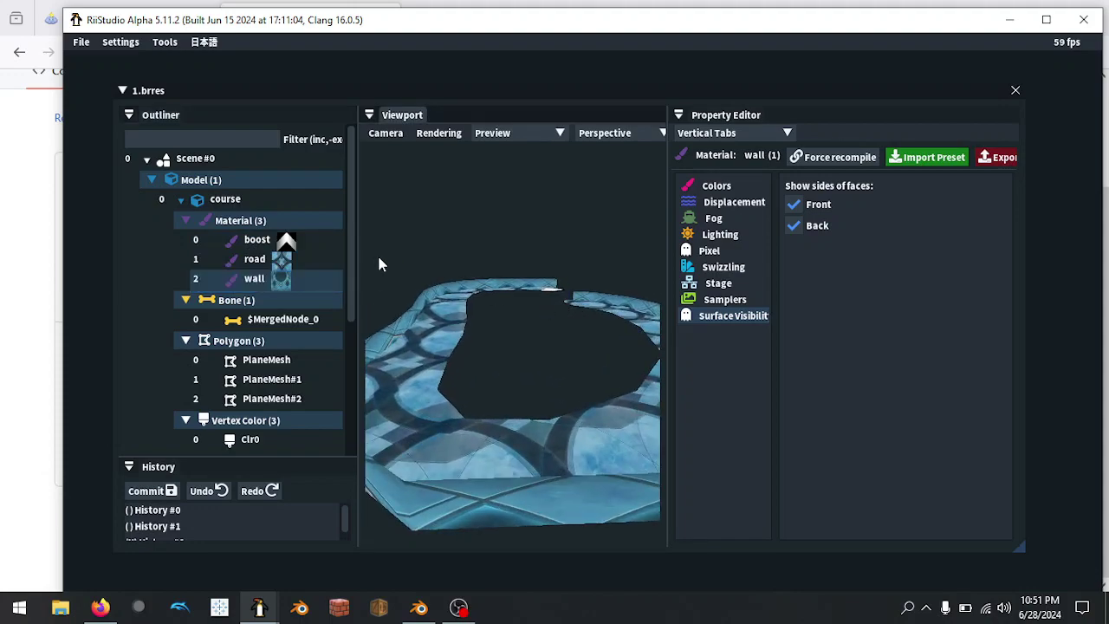
left_click(277, 243, "shift")
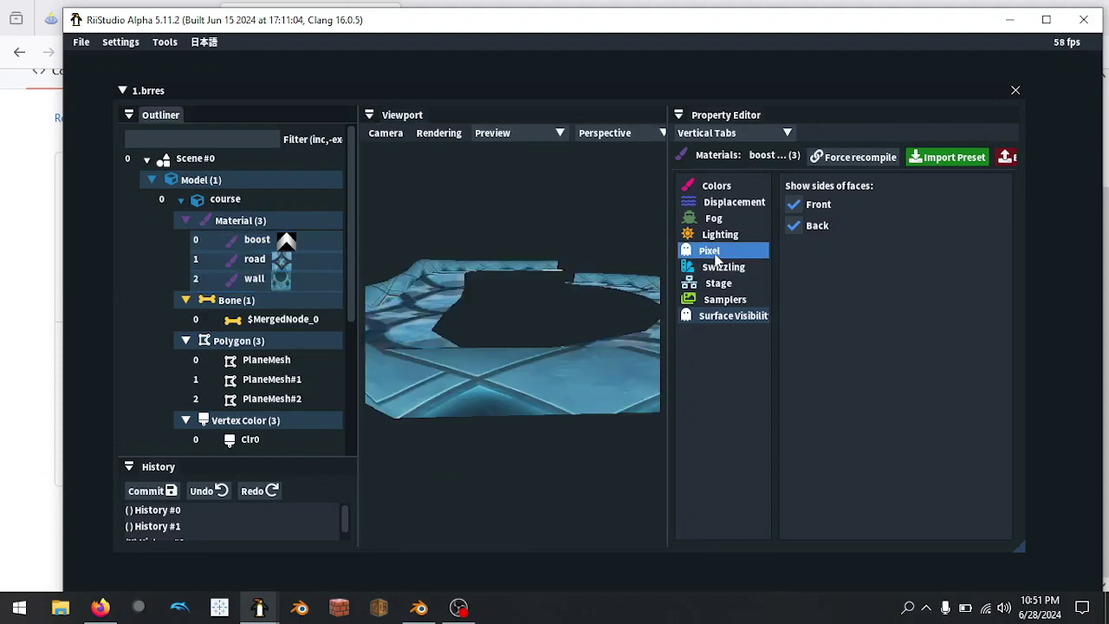
left_click(718, 284)
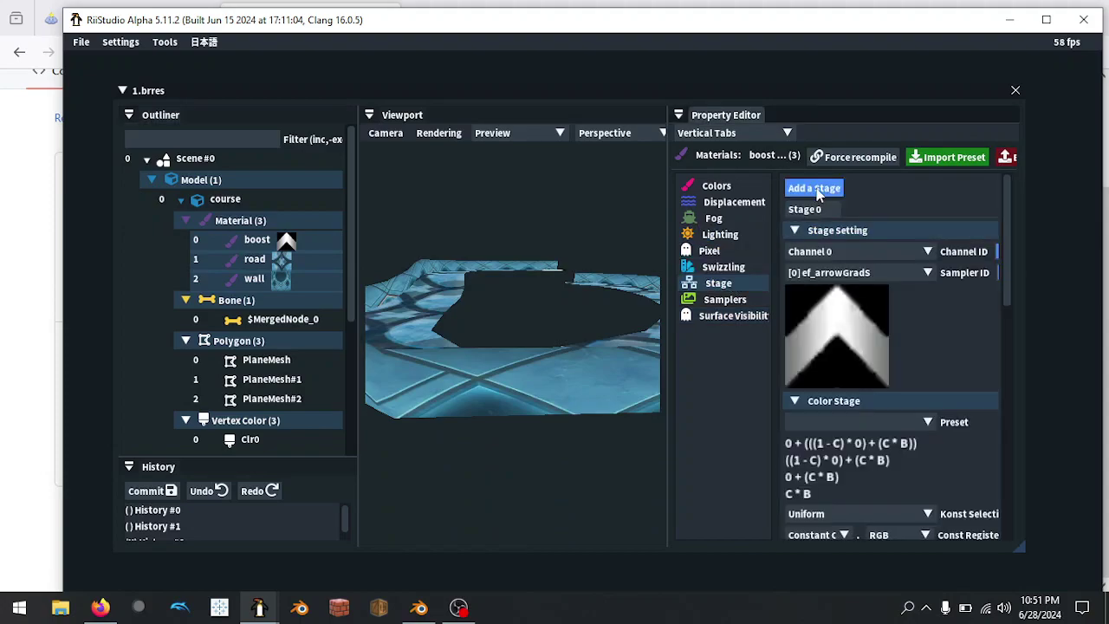
left_click(817, 191)
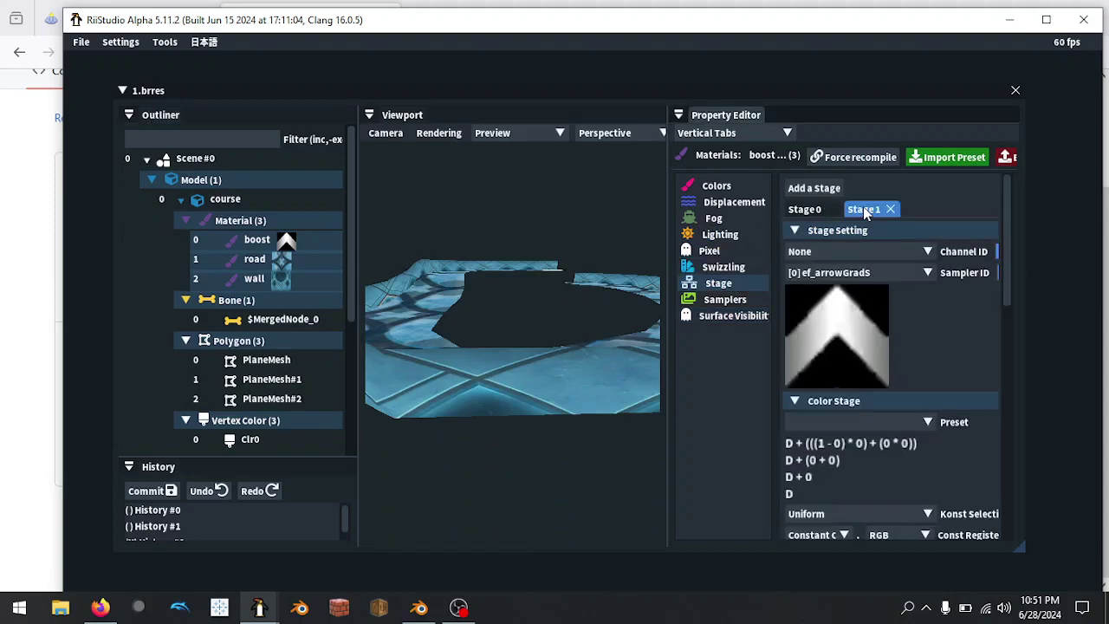
left_click(279, 245)
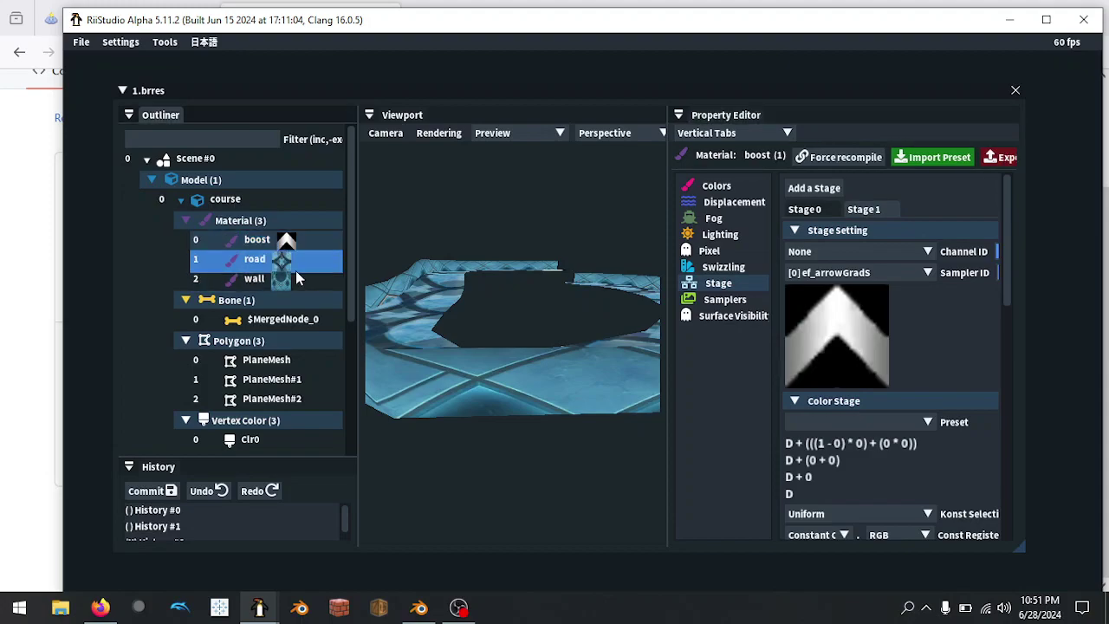
left_click(286, 259)
left_click(295, 279)
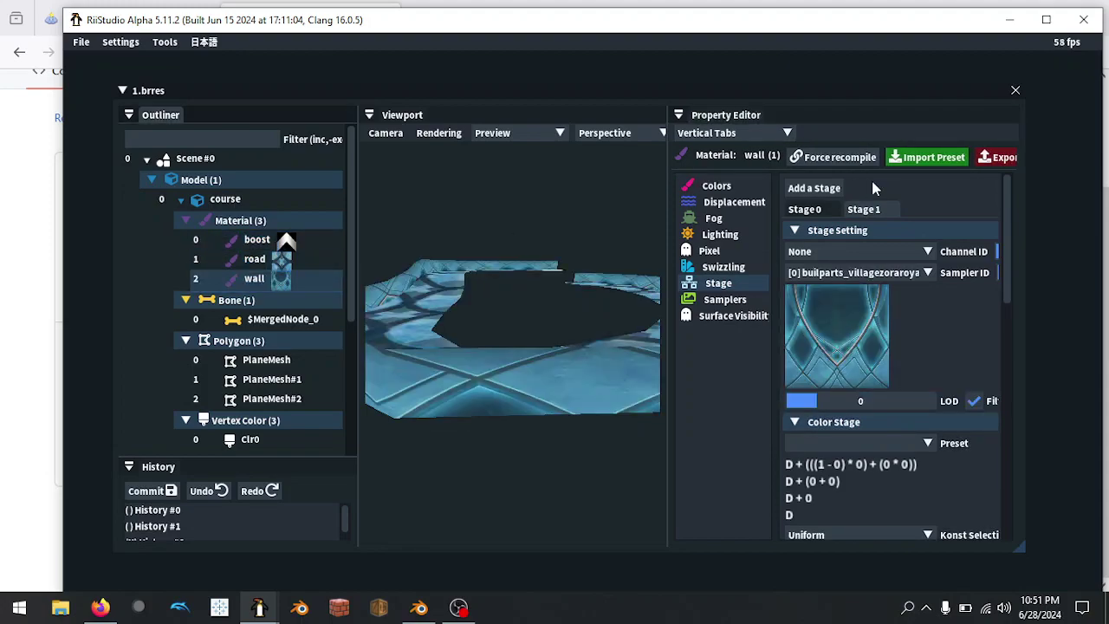
Step: Remove Stage 1 from the wall, road and boost materials one by one and check the track
left_click(891, 210)
left_click(299, 240)
left_click(305, 259)
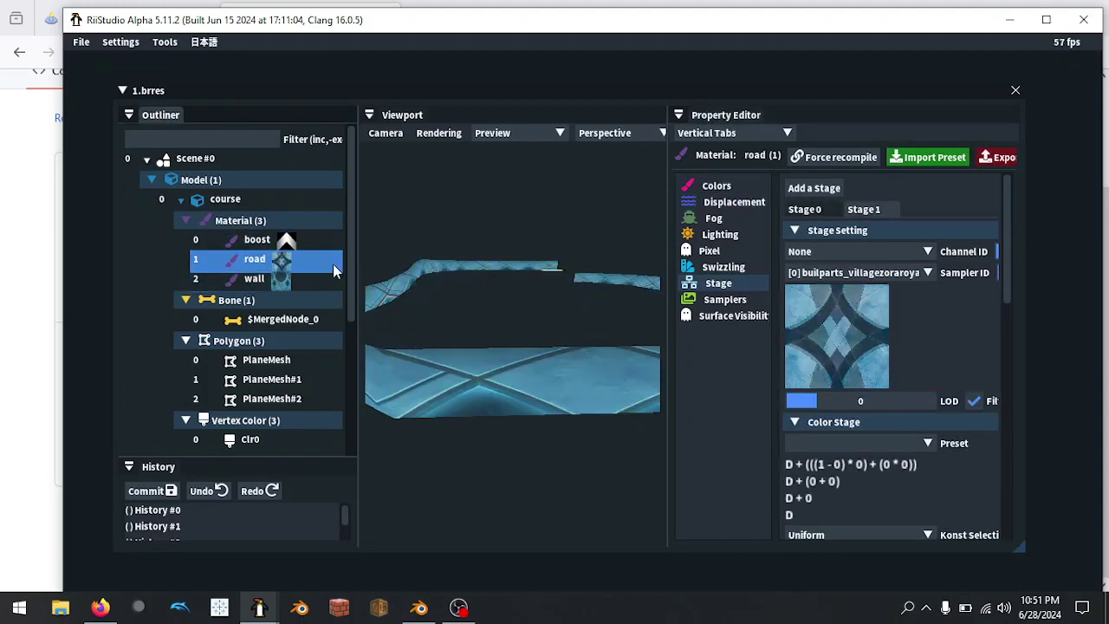
left_click(887, 209)
left_click(285, 241)
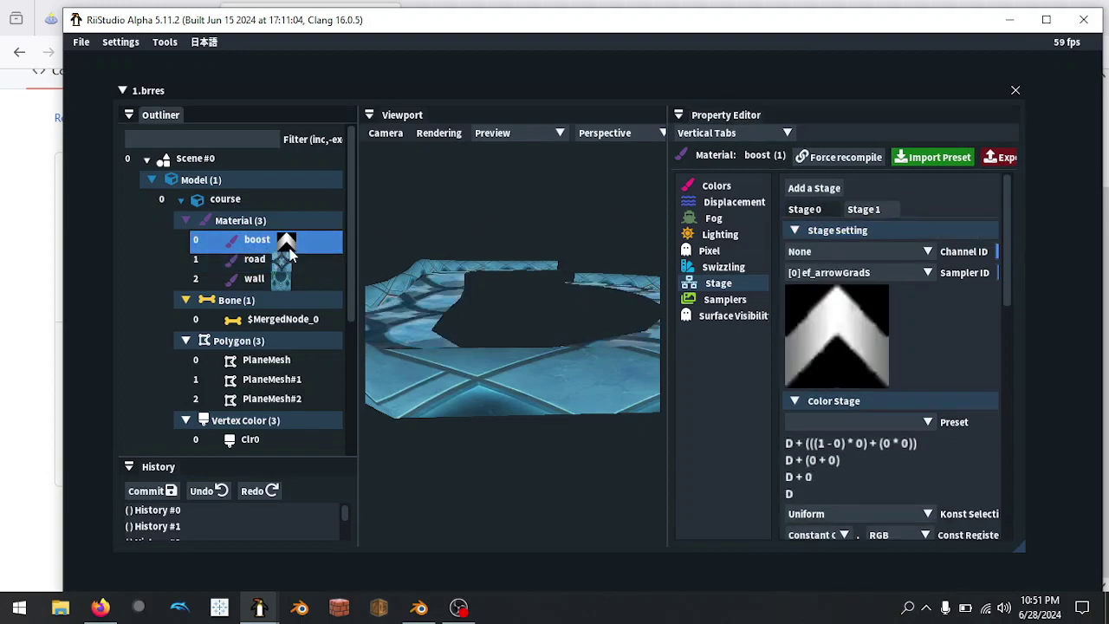
left_click(891, 209)
left_click_drag(568, 273, 563, 307)
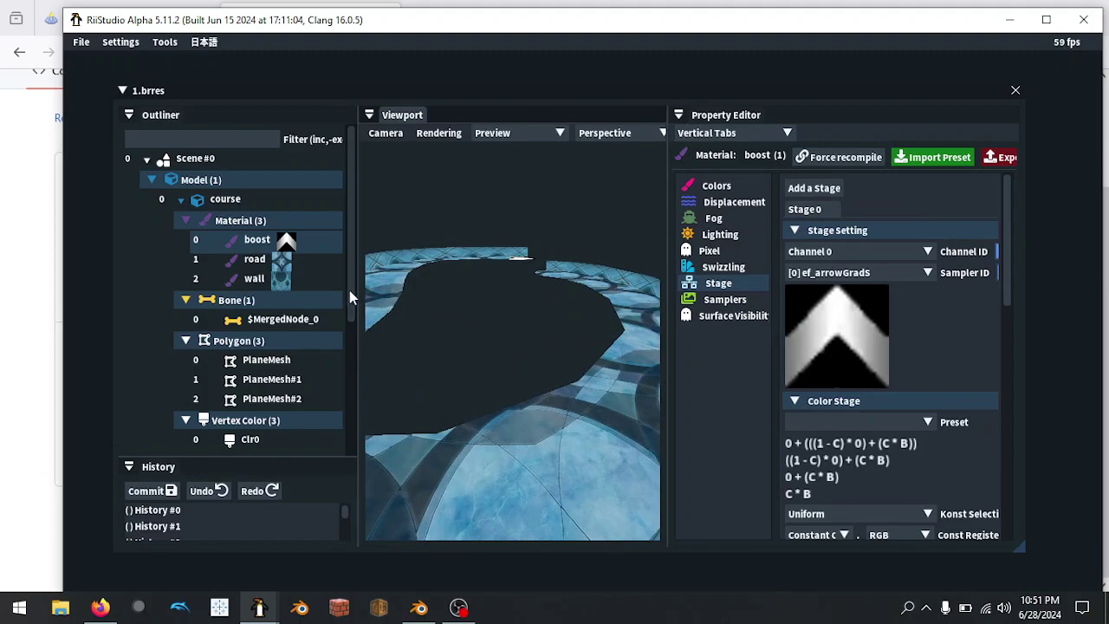
Step: Review the road material's surface visibility, color, displacement, fog and lighting settings
left_click(304, 262)
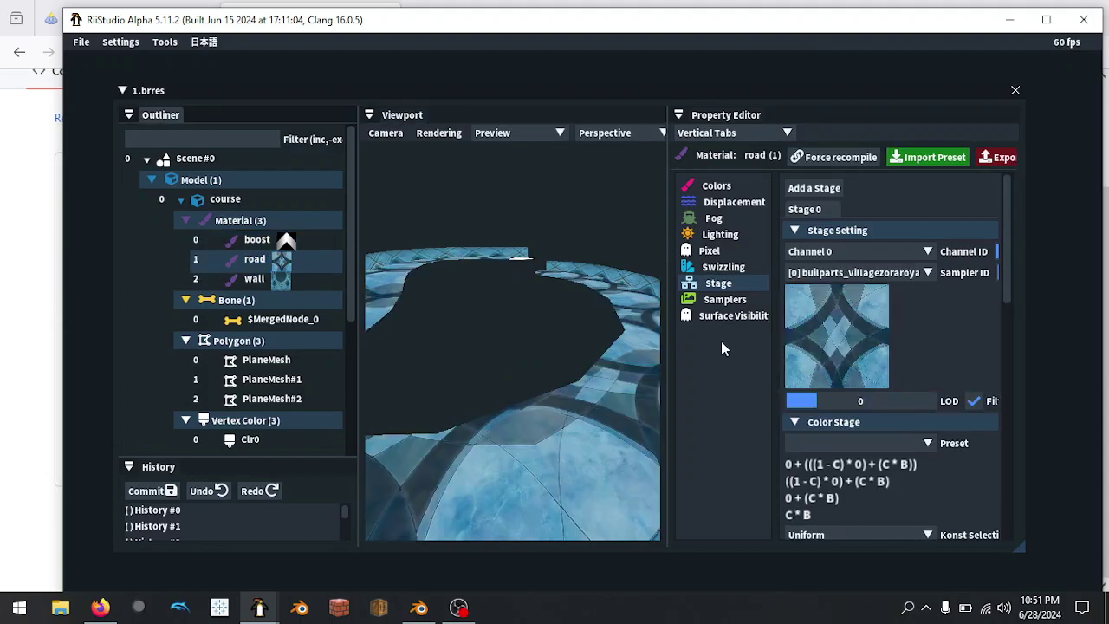
left_click(733, 315)
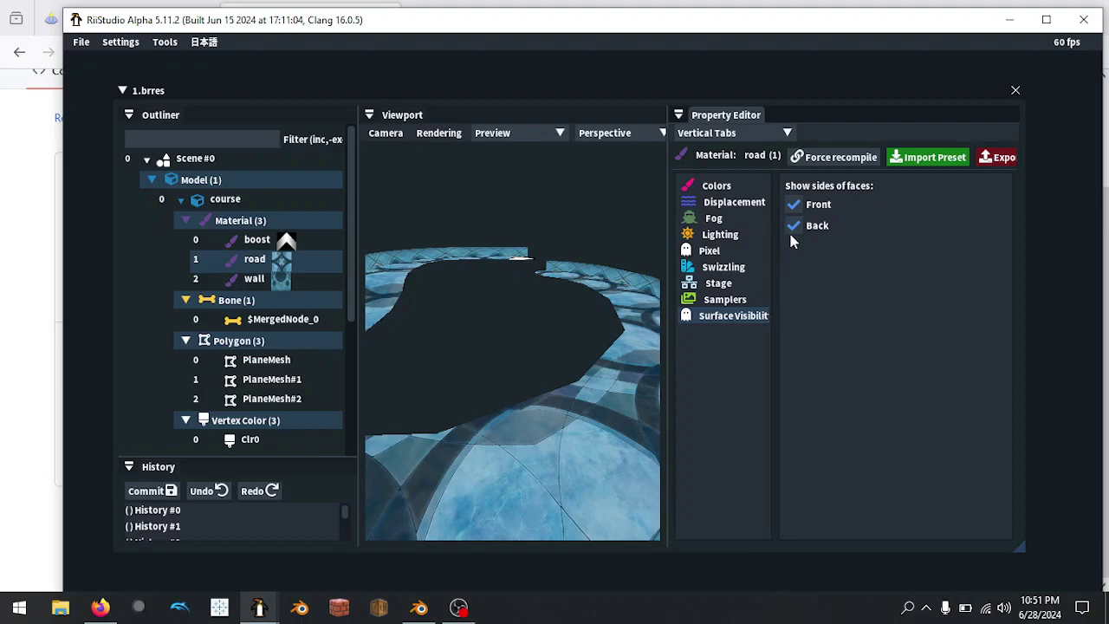
left_click(741, 186)
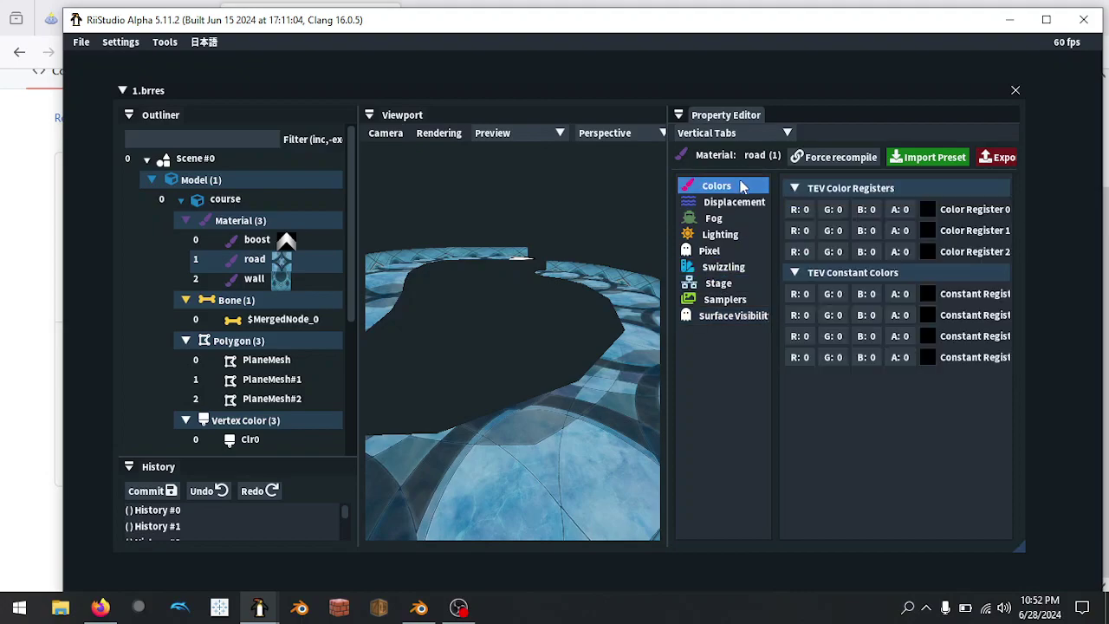
left_click_drag(668, 384, 624, 385)
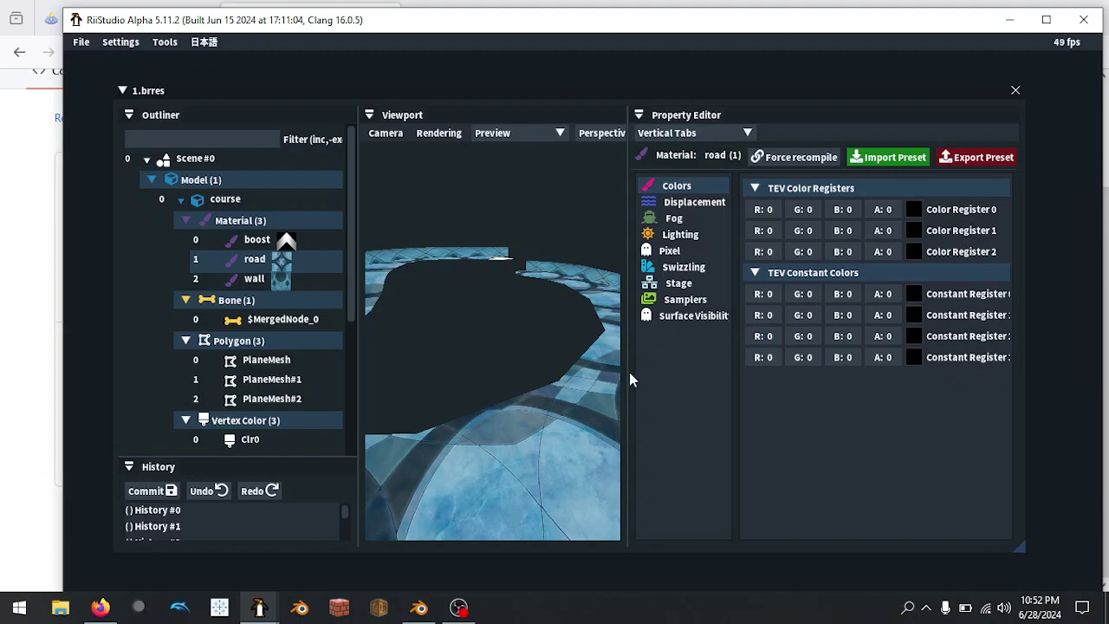
left_click_drag(628, 373, 658, 375)
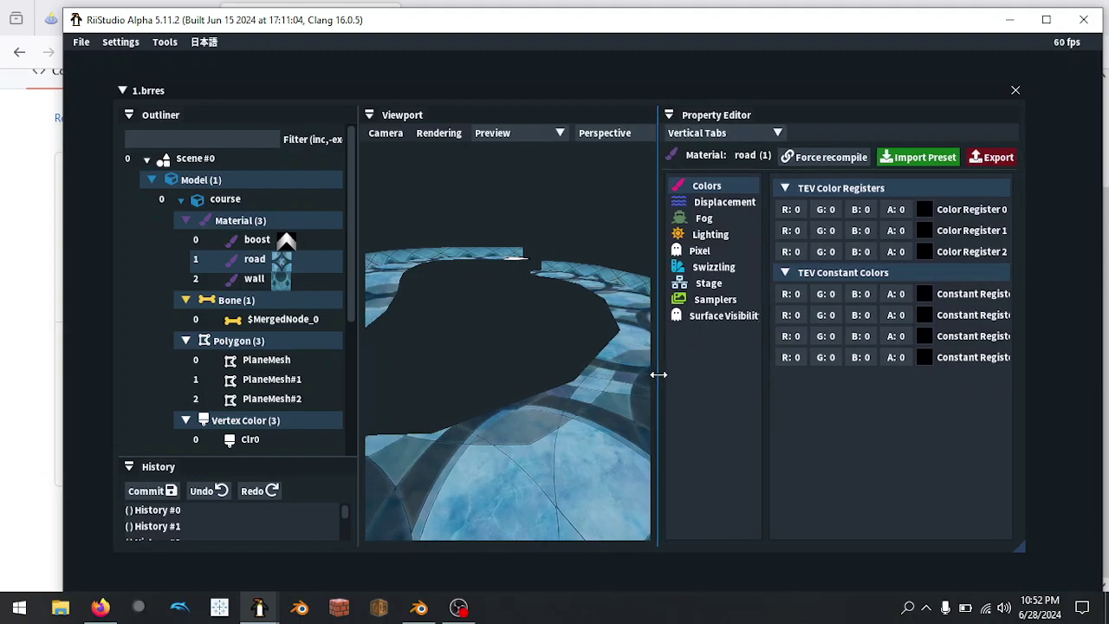
left_click(727, 203)
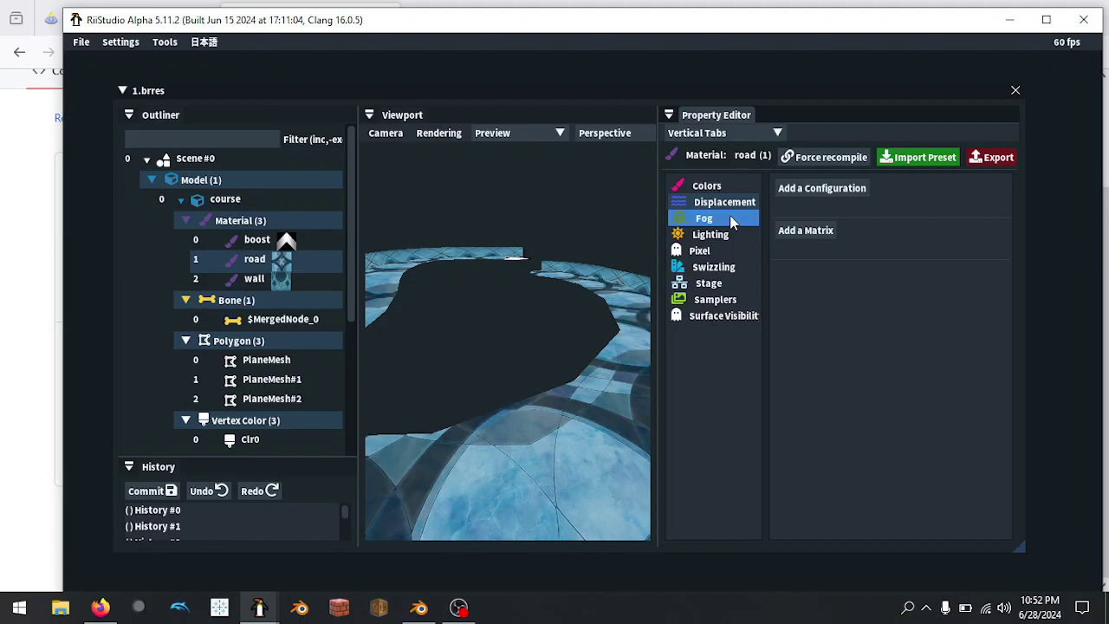
left_click(732, 219)
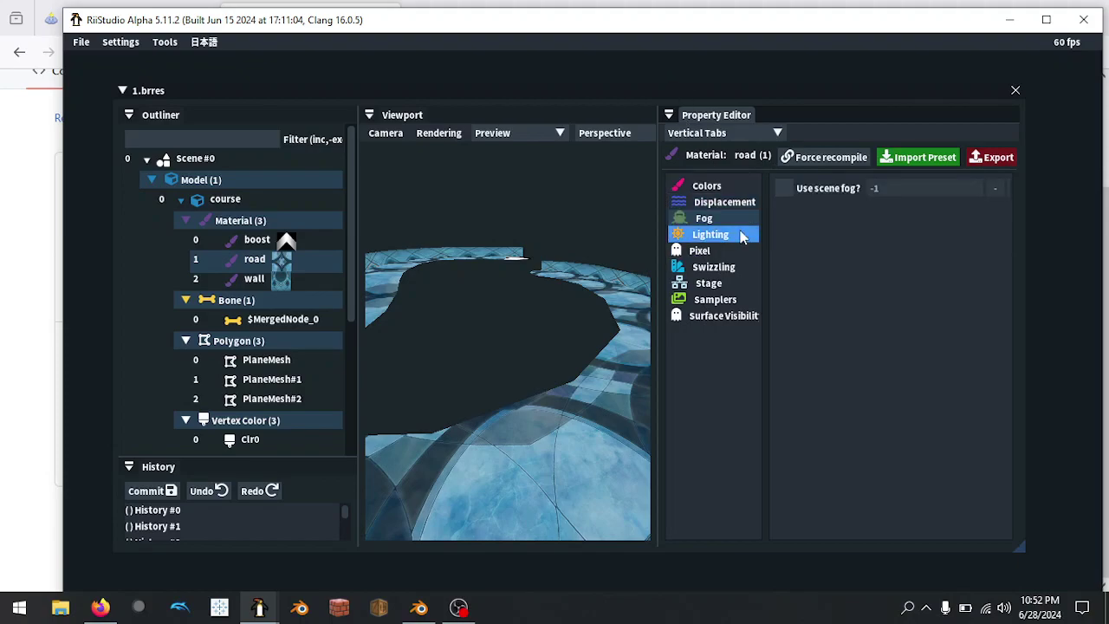
left_click(738, 235)
left_click(723, 221)
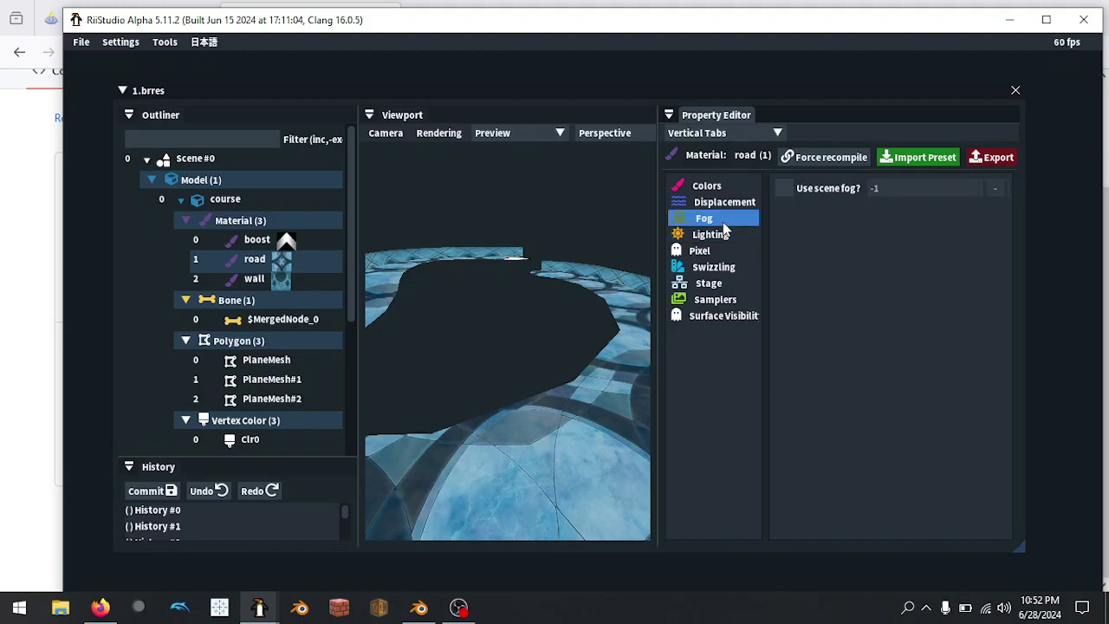
Step: Try the Custom pixel configuration on the road material, restore Opaque, and view the swizzling table
left_click(730, 250)
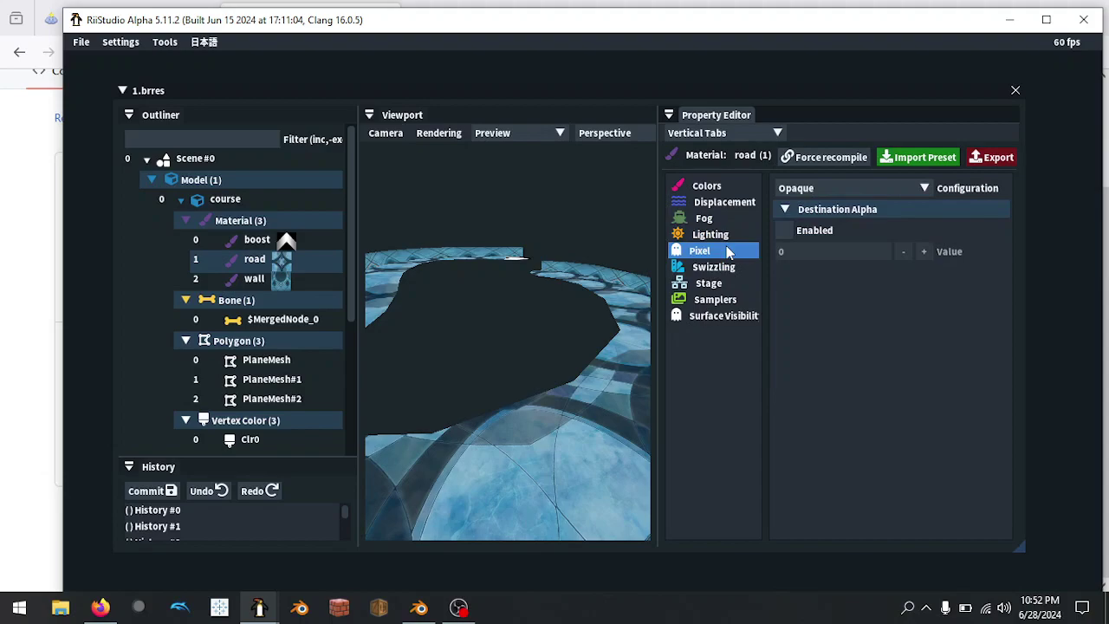
left_click(816, 188)
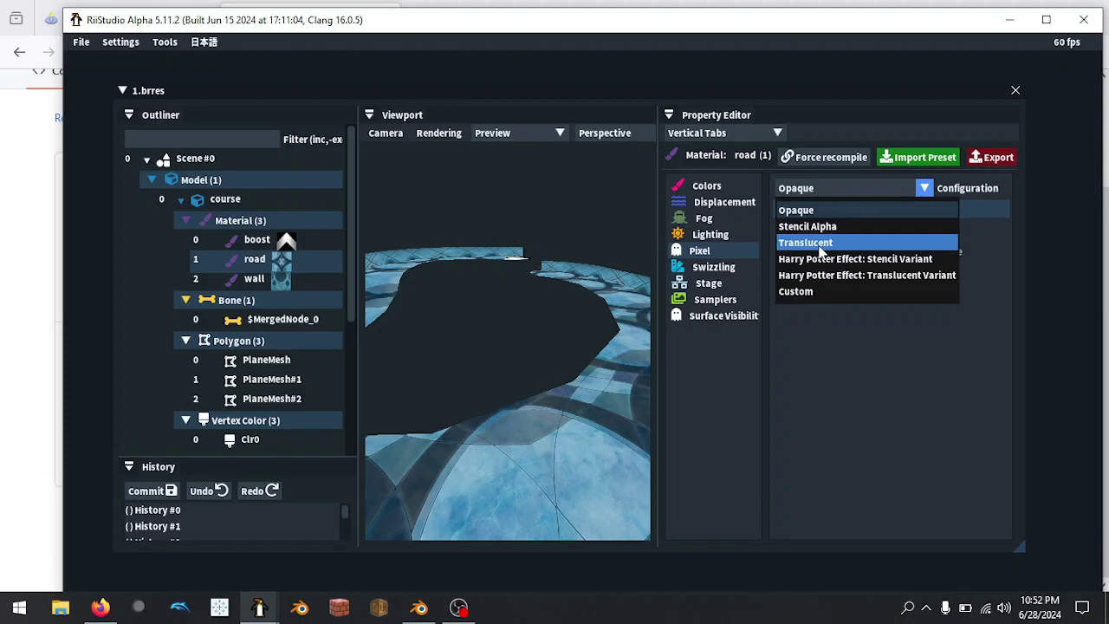
left_click(837, 293)
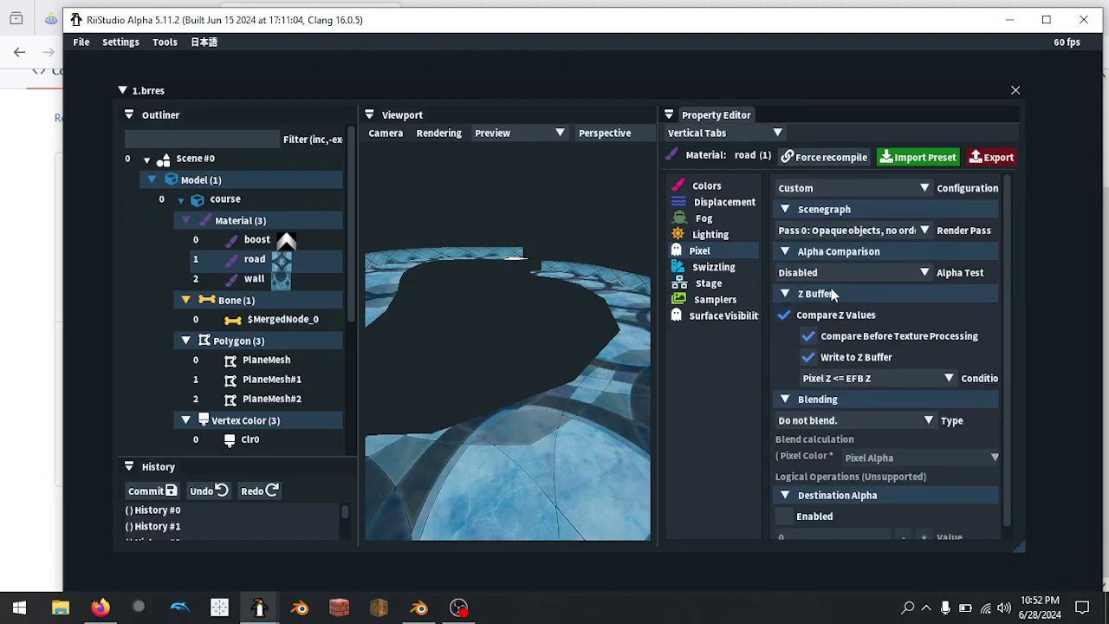
left_click(923, 188)
left_click(802, 208)
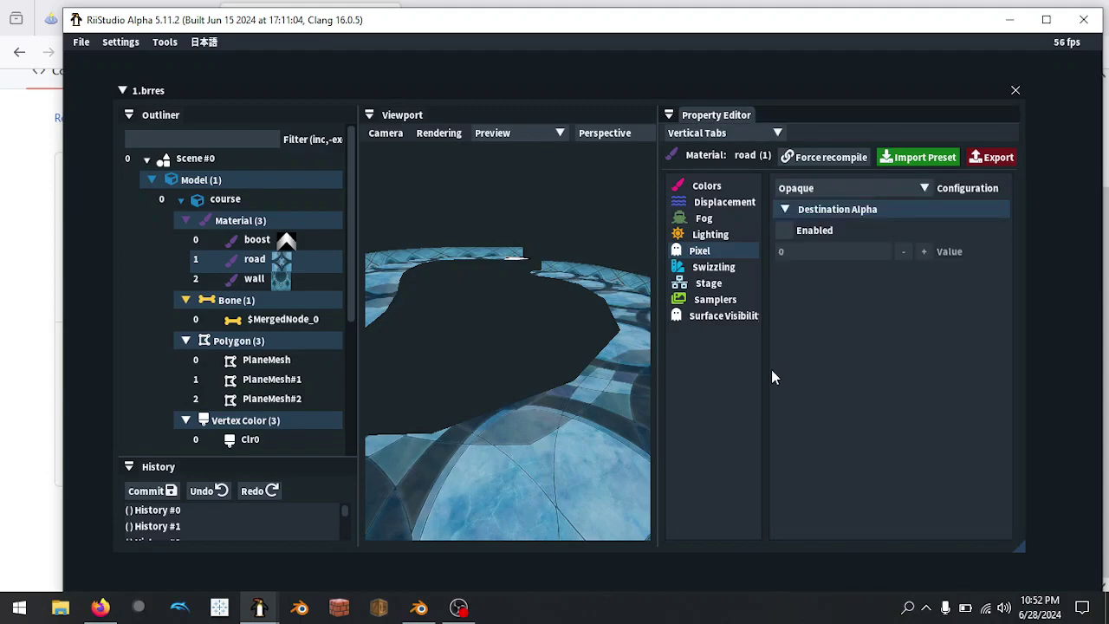
left_click(721, 267)
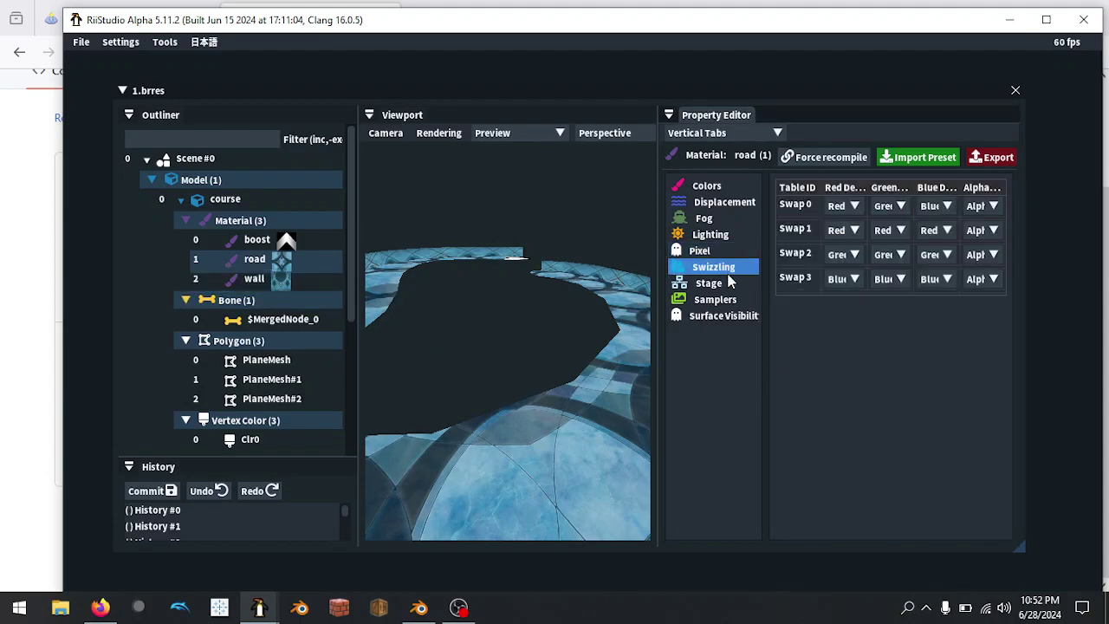
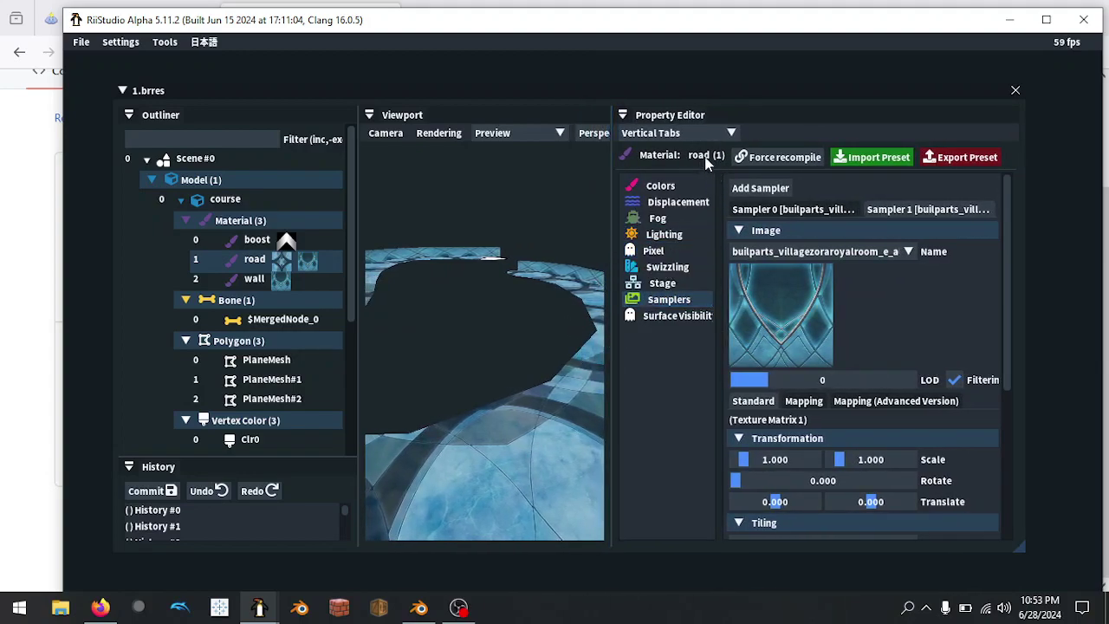
Step: Preview sampler 1, builparts_villagezoraroyalroom_e_alb, in the road material's Stage 0 and restore sampler 0, builparts_villagezoraroyalroom_c_alb
left_click(665, 286)
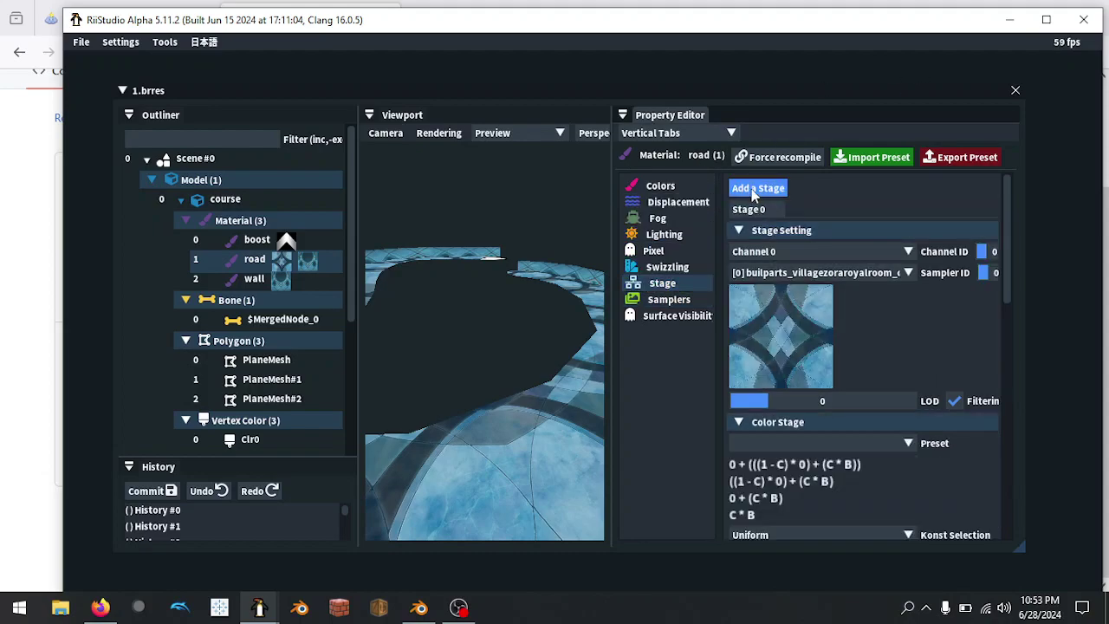
left_click(790, 273)
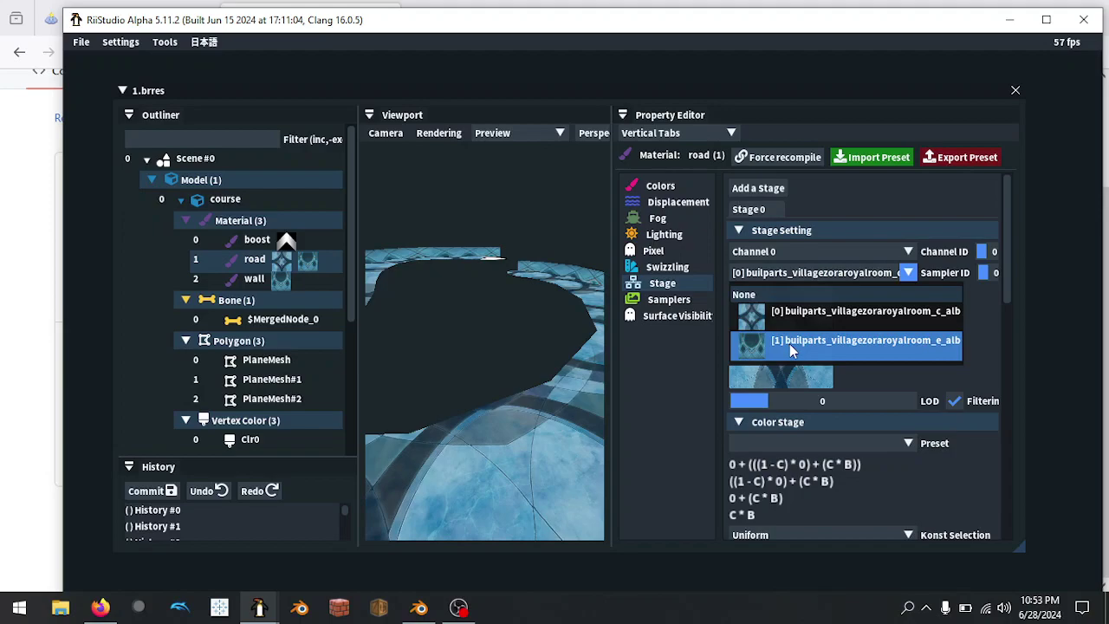
left_click(790, 349)
left_click_drag(495, 354, 612, 371)
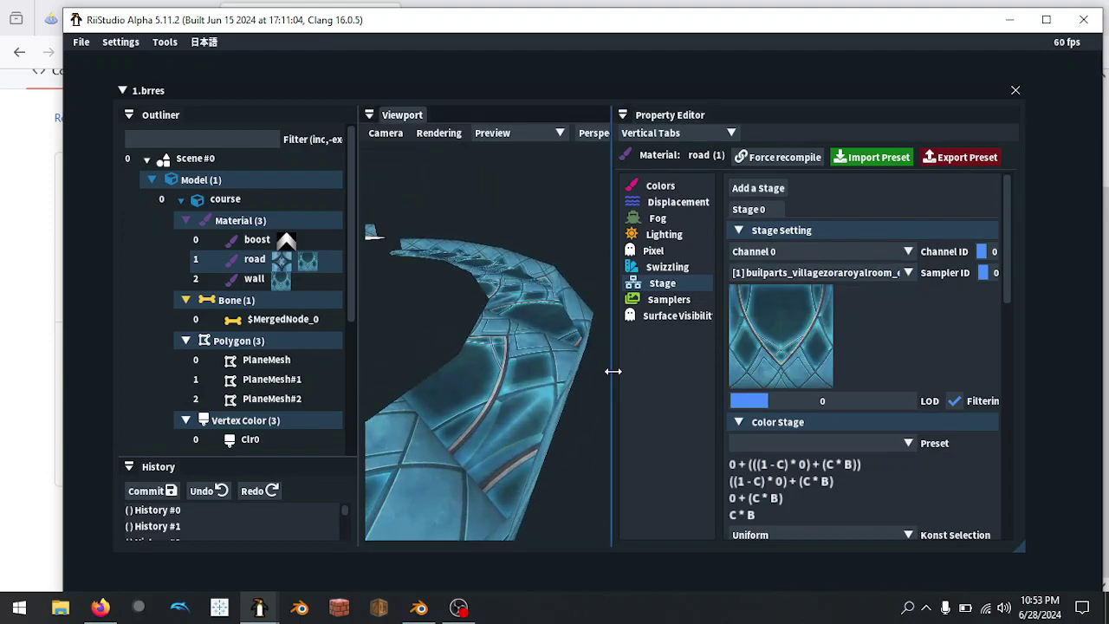
left_click(780, 273)
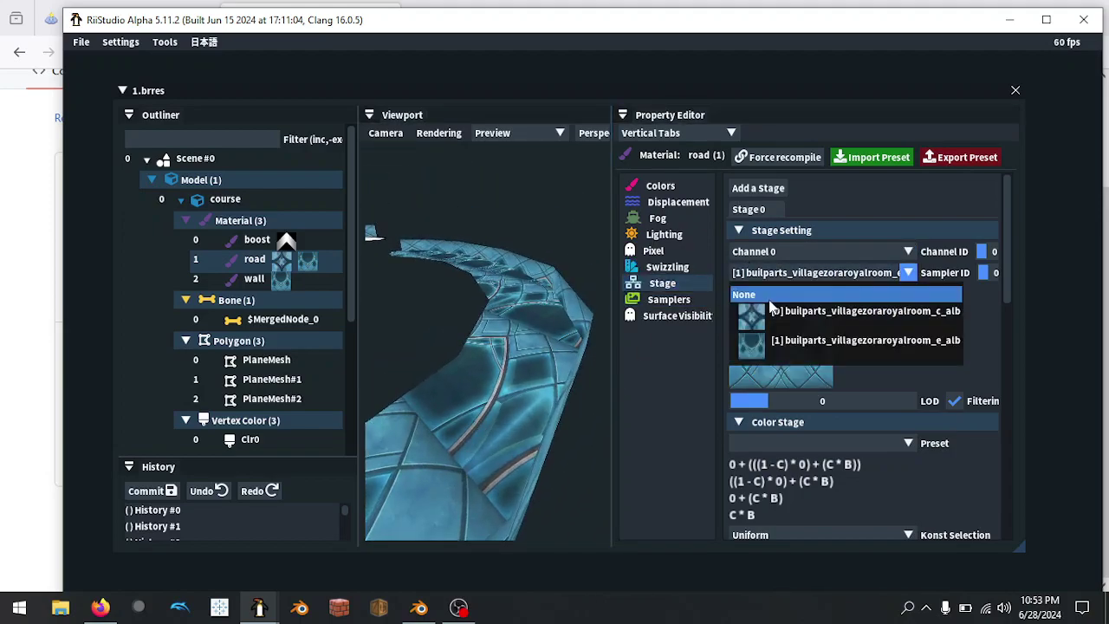
left_click(776, 311)
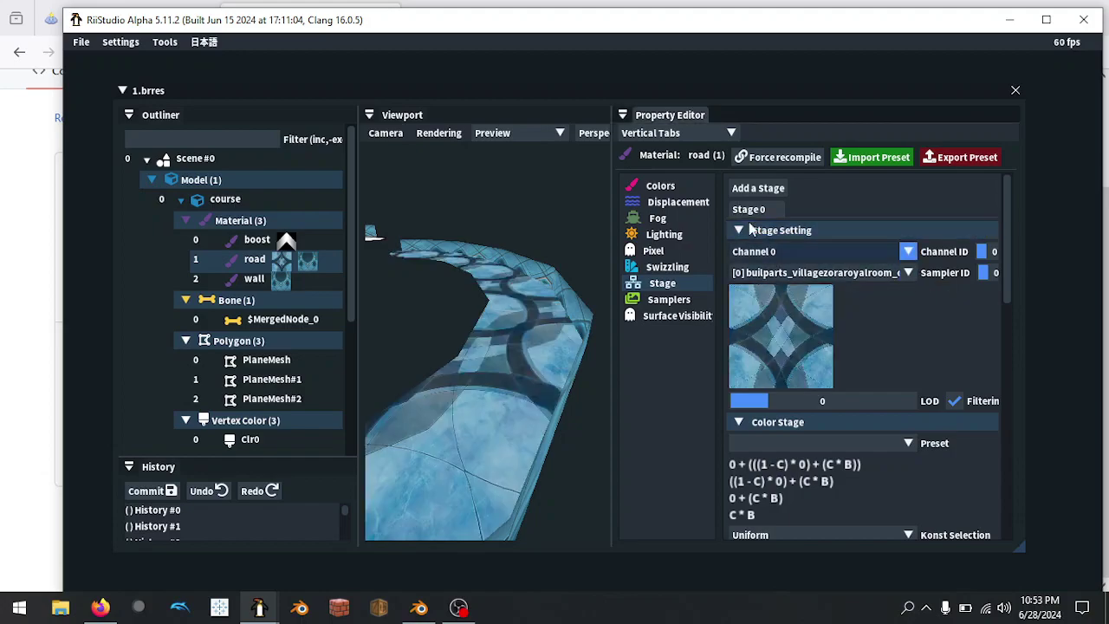
Step: Add a second stage to the road material and look through its color stage settings
left_click(758, 188)
scroll(856, 360, "down", 2)
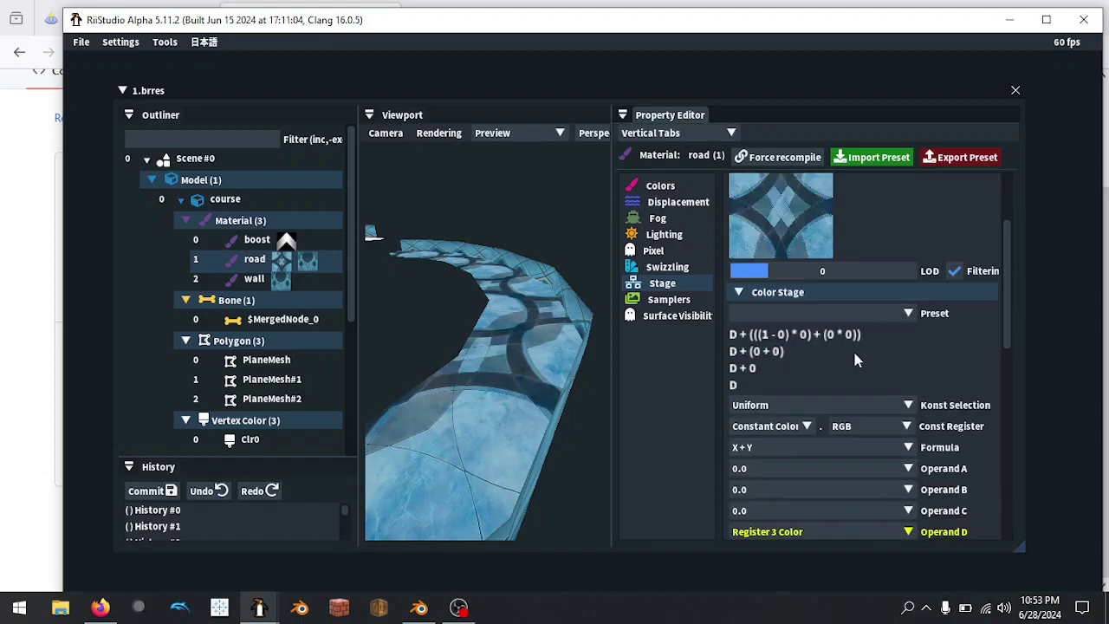
scroll(853, 360, "down", 1)
scroll(849, 353, "up", 2)
scroll(847, 351, "down", 2)
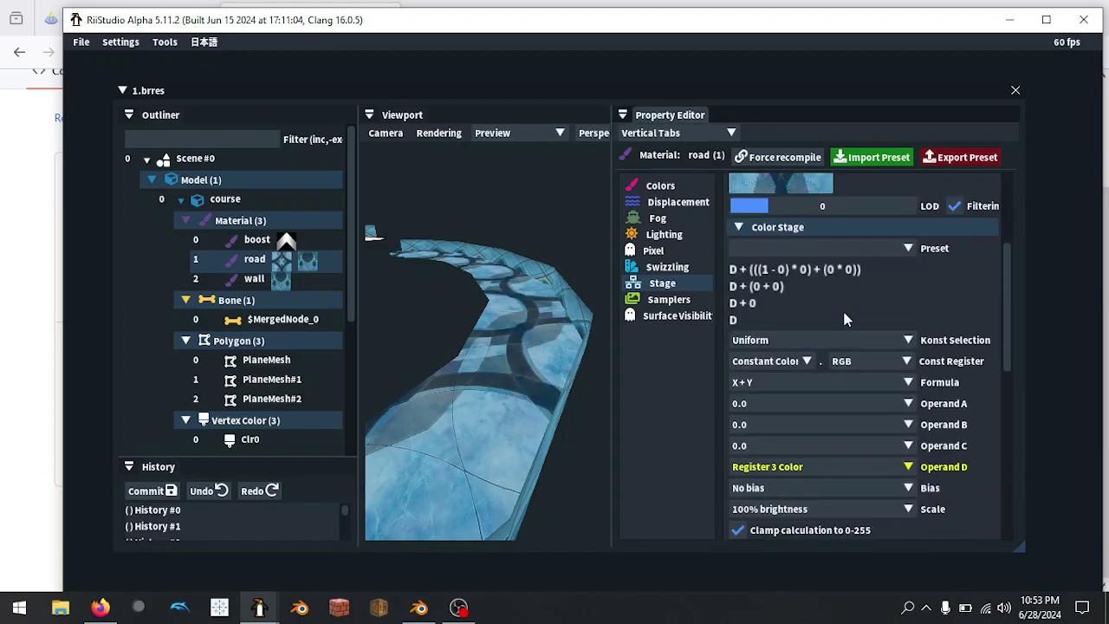
left_click(836, 251)
left_click(808, 248)
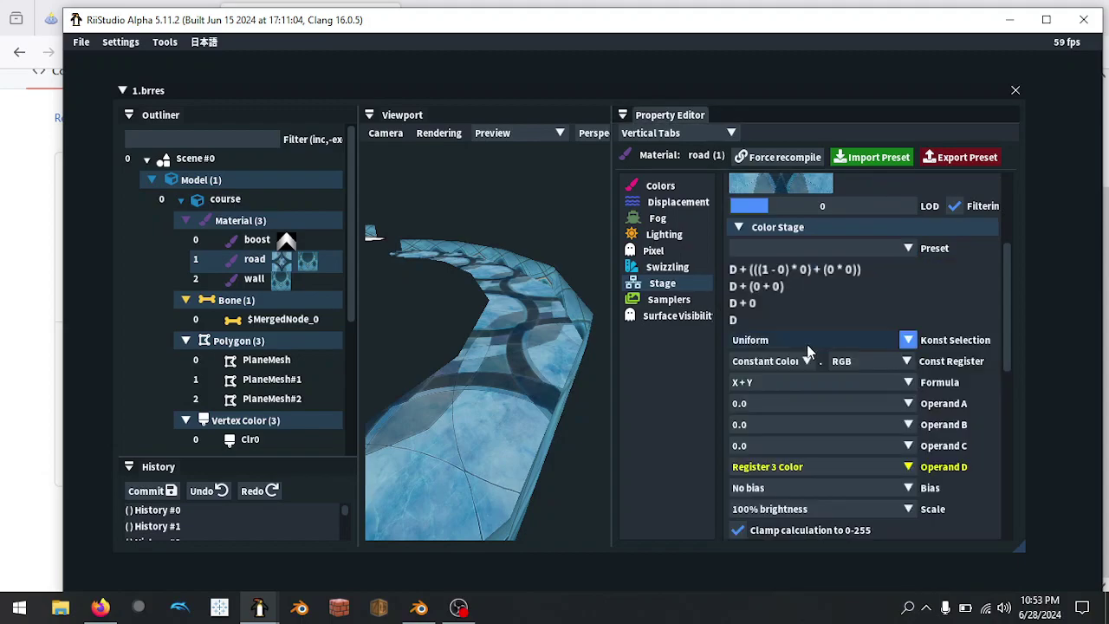
scroll(811, 362, "up", 3)
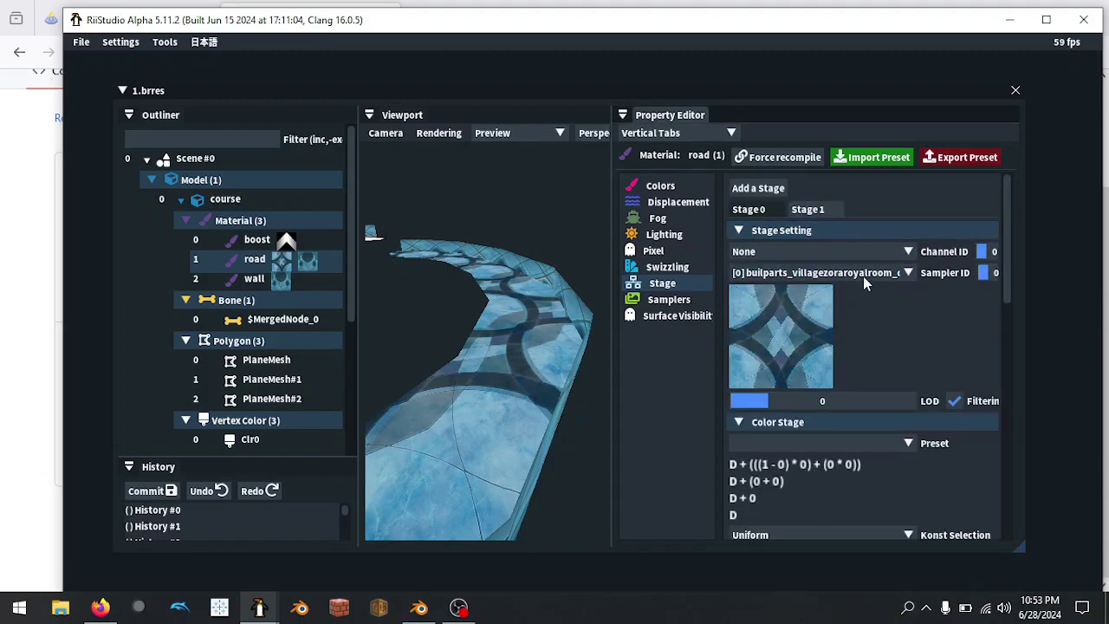
Step: Examine operands B and C in the color stage of the road material's Stage 0
left_click(805, 209)
scroll(846, 369, "down", 3)
scroll(846, 368, "down", 1)
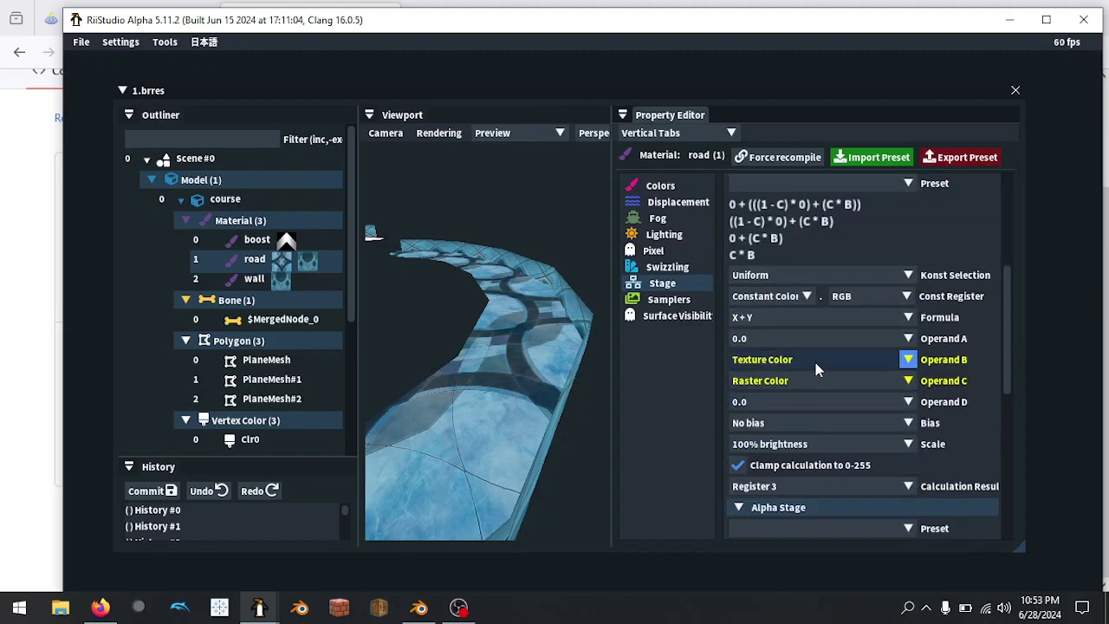
left_click(815, 362)
left_click(815, 362)
left_click(812, 383)
left_click(810, 380)
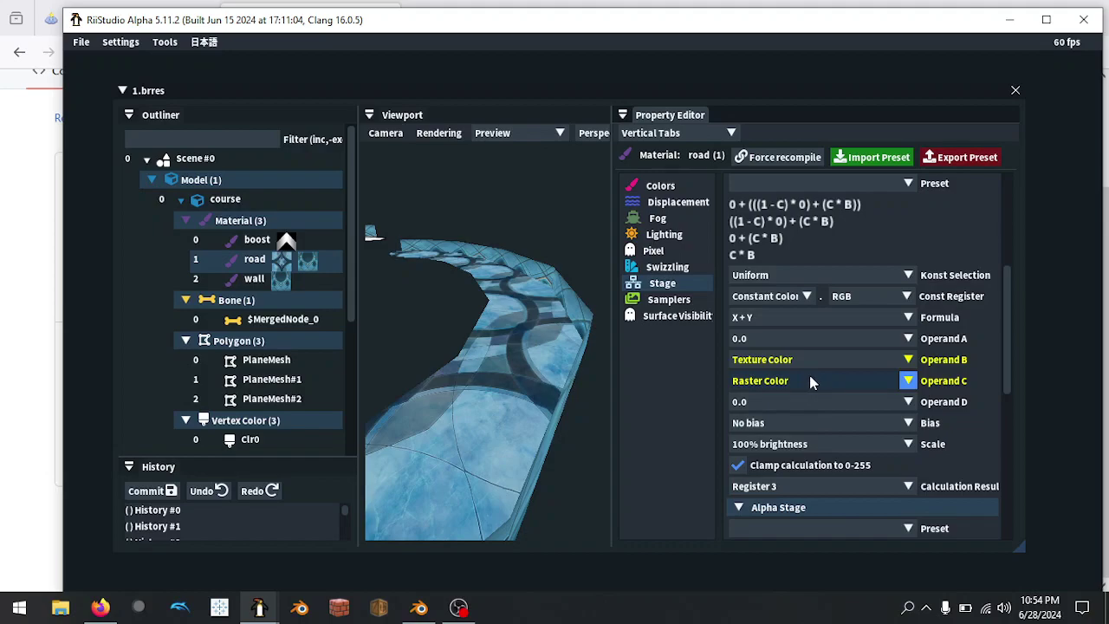
scroll(811, 373, "up", 5)
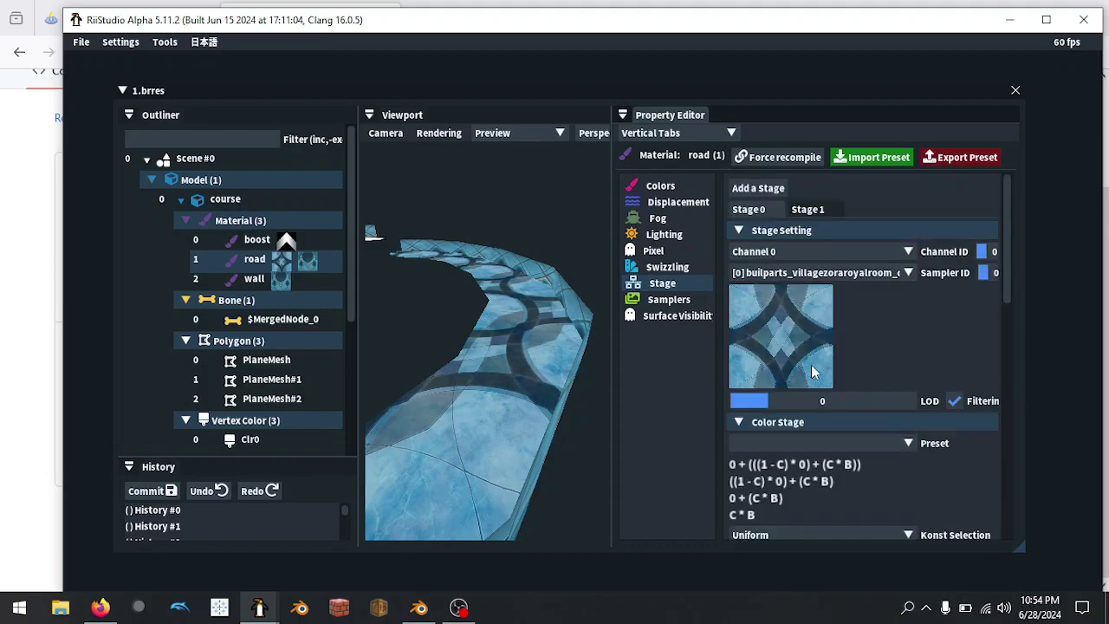
Step: Examine the calculation result output setting in the color stage of the road material's Stage 0
left_click(815, 209)
left_click(748, 209)
scroll(817, 323, "down", 5)
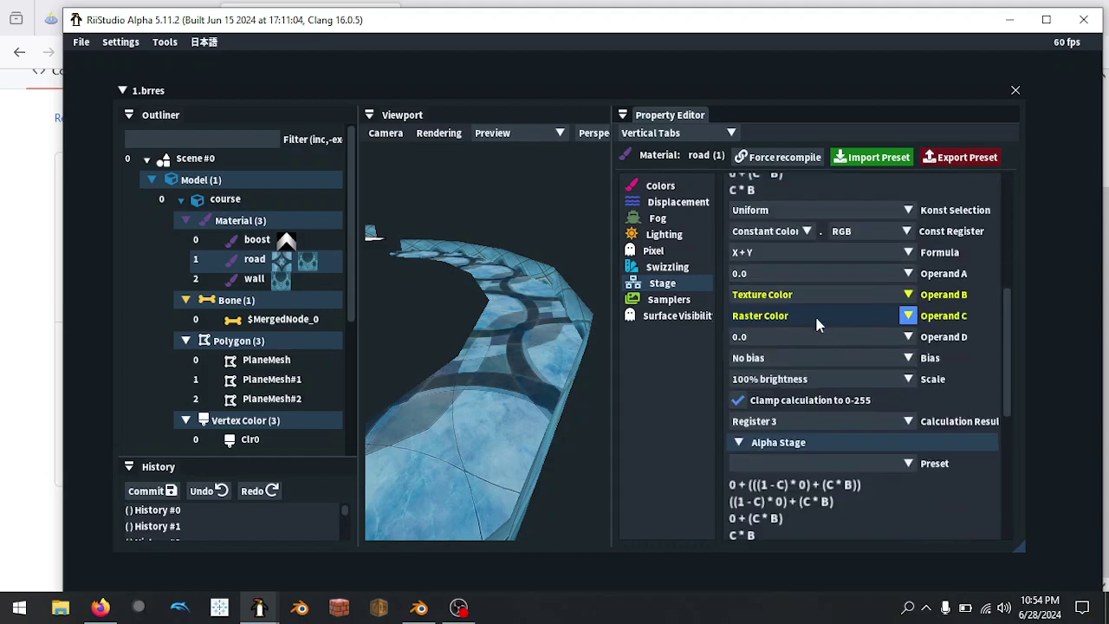
left_click(795, 428)
left_click(795, 426)
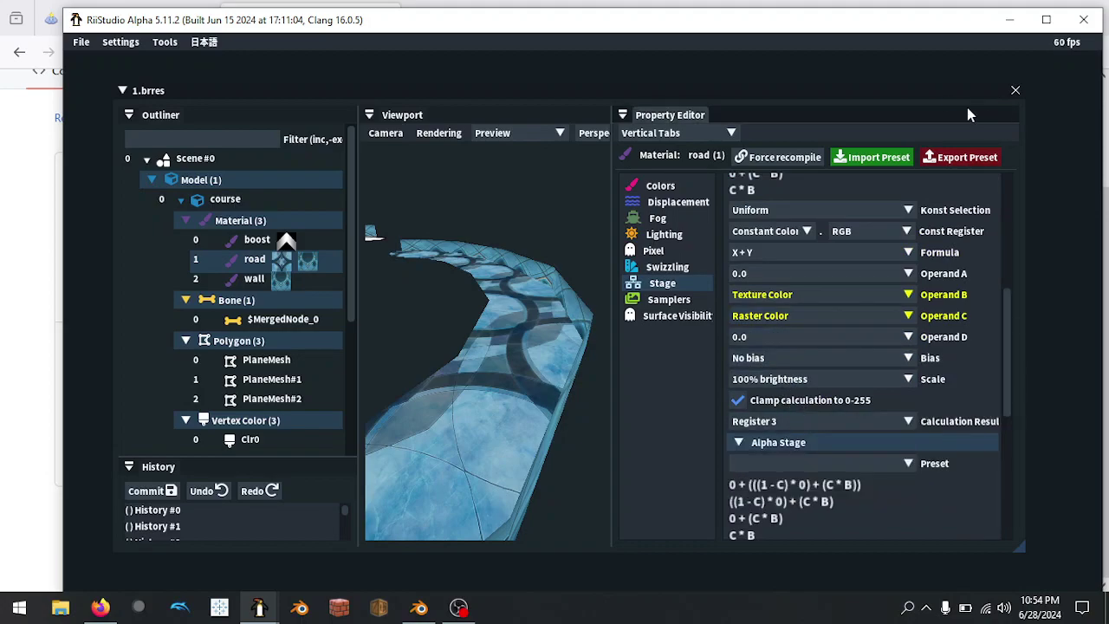
Step: Maximize the RiiStudio window, enlarge the 1.brres editor to fill it, and widen the Property Editor
key("super+Up")
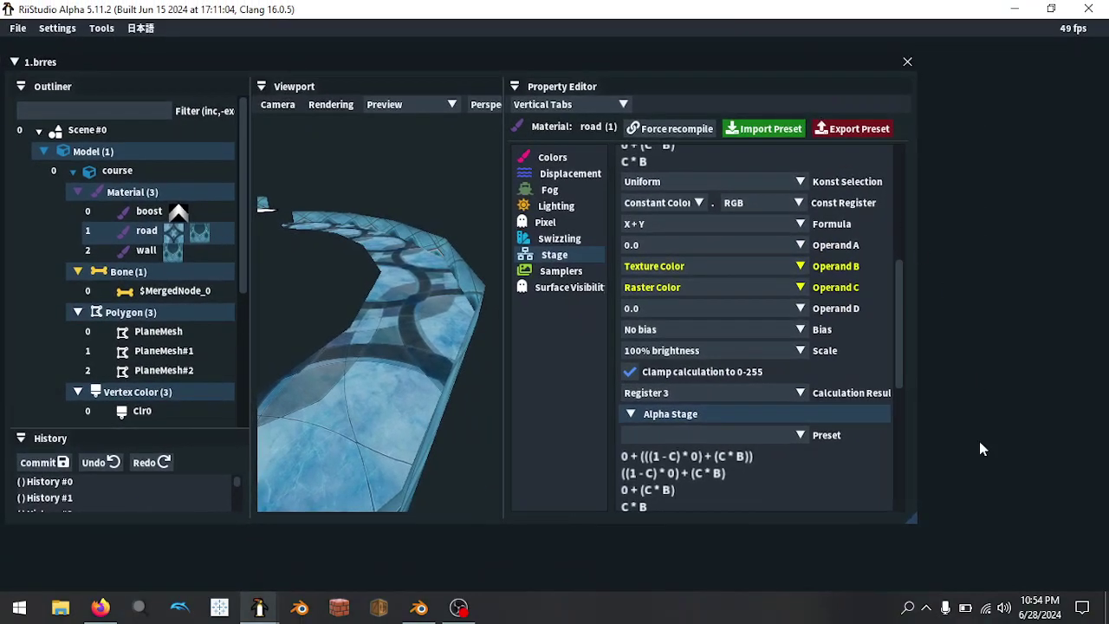
left_click_drag(913, 519, 1056, 574)
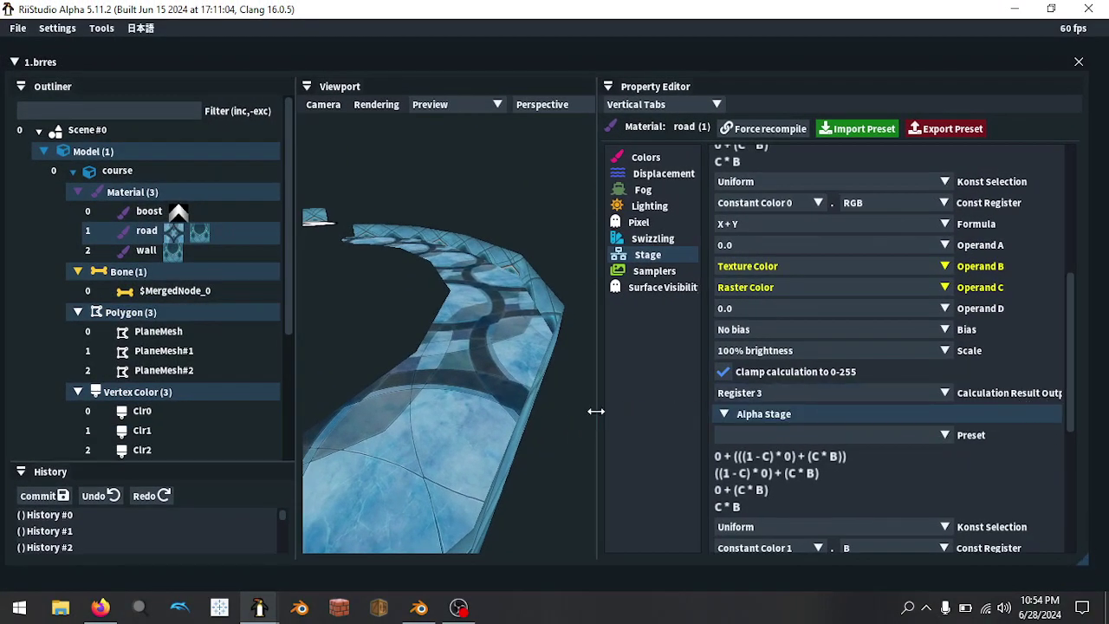
left_click_drag(596, 411, 555, 414)
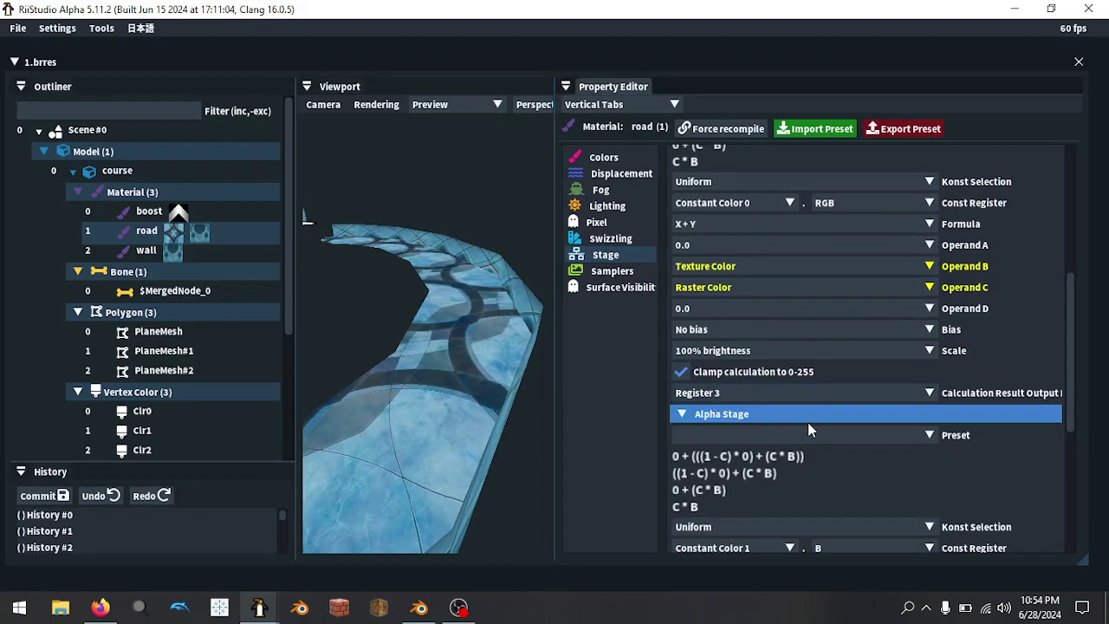
Step: Preview the Add middle gray bias in Stage 0's color stage on the road material and restore No bias
scroll(796, 378, "up", 5)
scroll(796, 378, "down", 7)
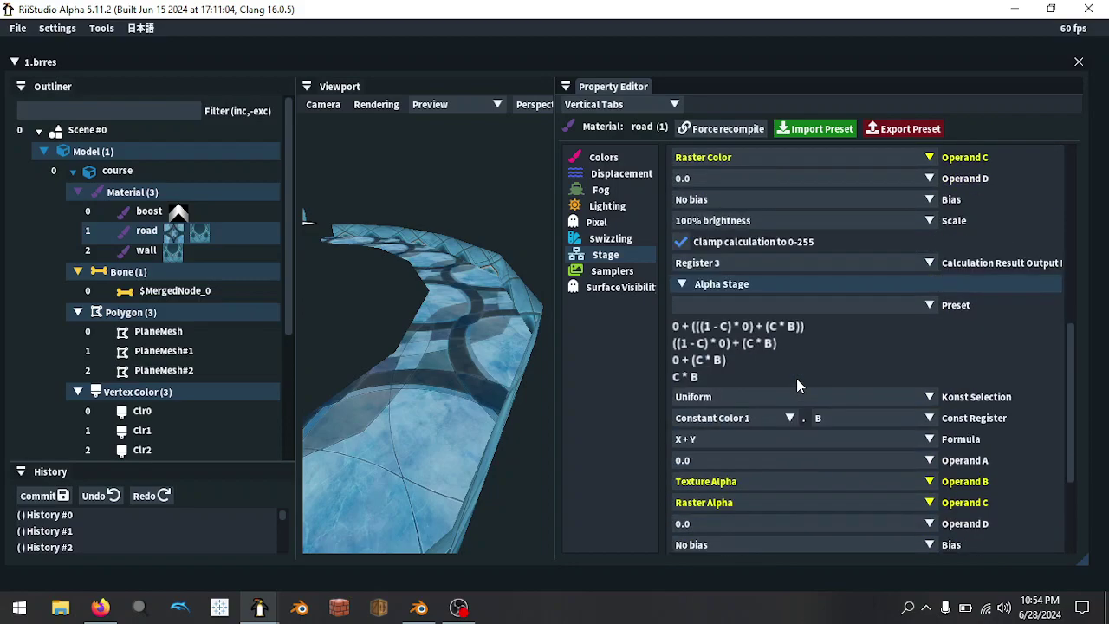
scroll(788, 374, "up", 4)
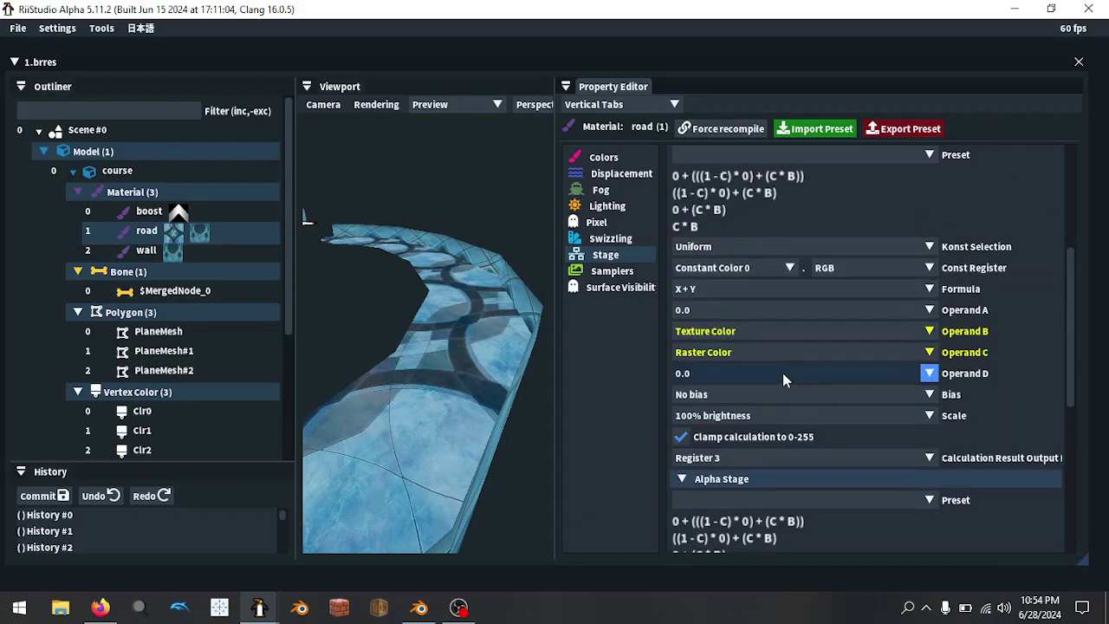
left_click(730, 396)
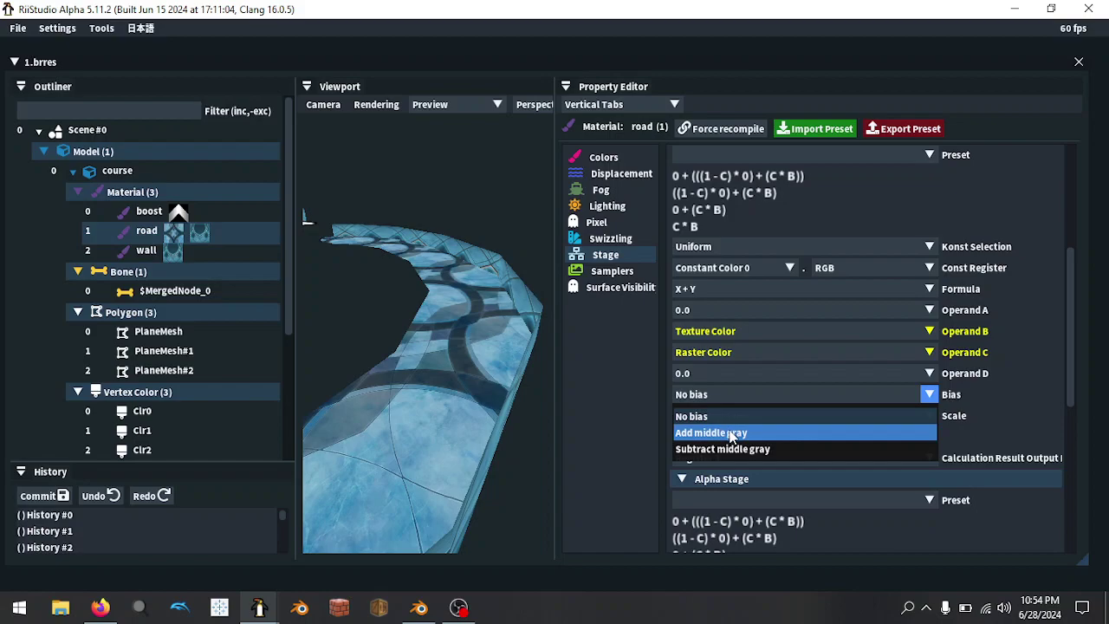
left_click(586, 433)
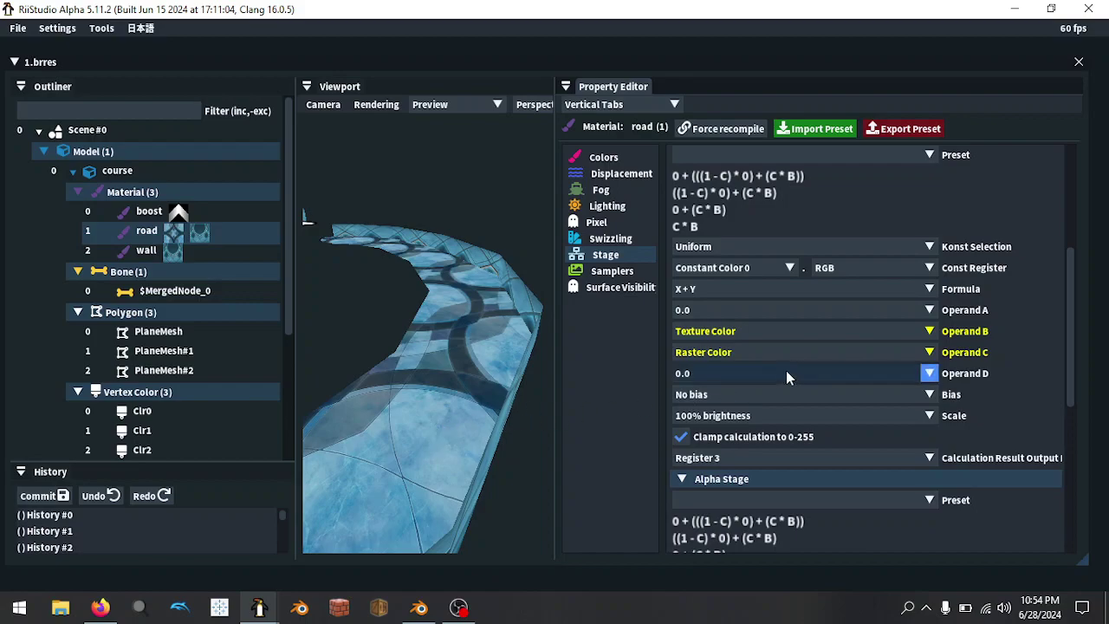
left_click(772, 396)
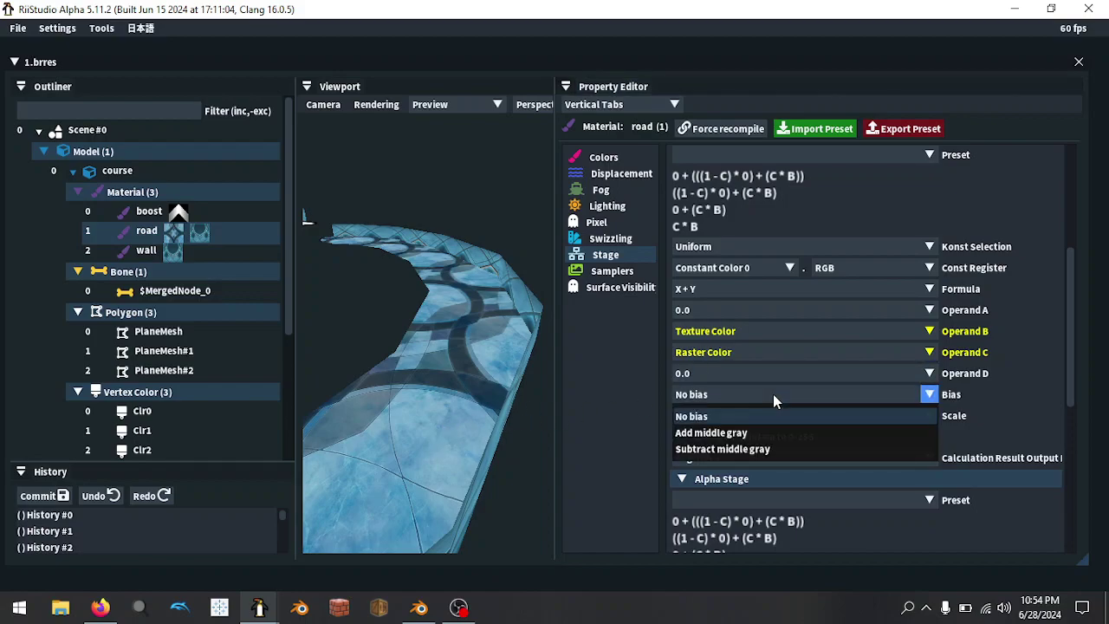
left_click(742, 433)
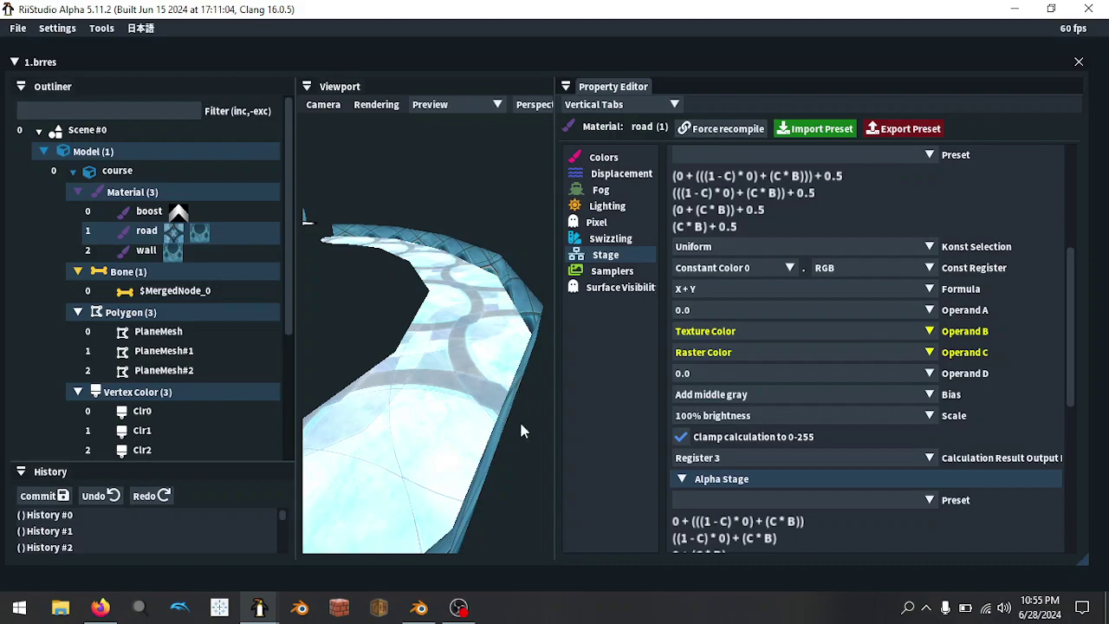
left_click(732, 394)
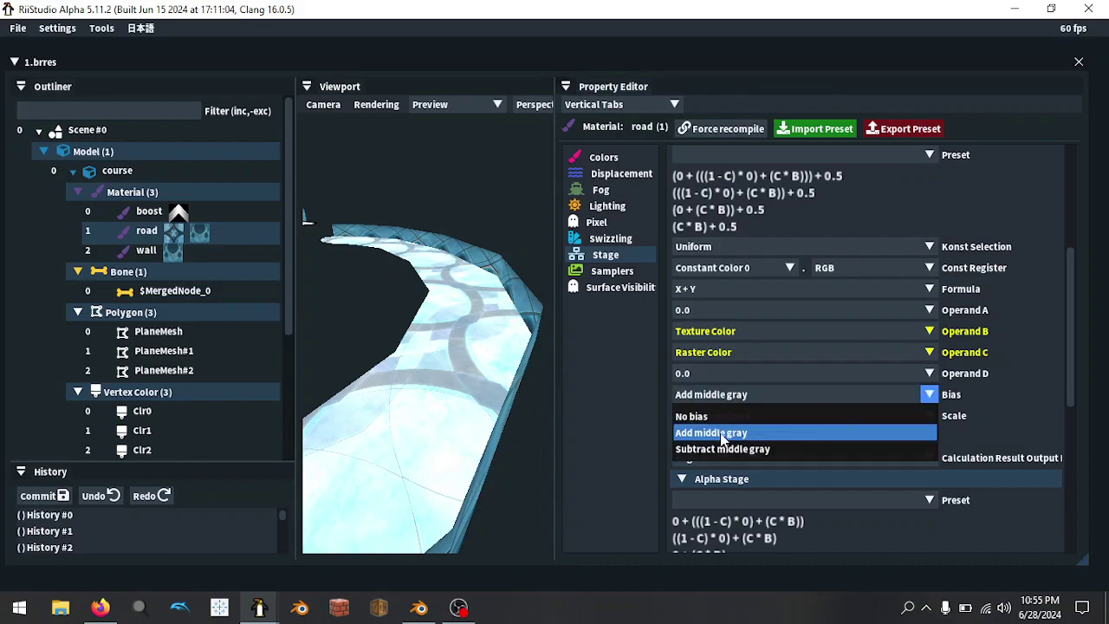
left_click(719, 416)
Step: Preview 50% and 200% brightness scales in Stage 0's color stage and restore 100% brightness
left_click(720, 416)
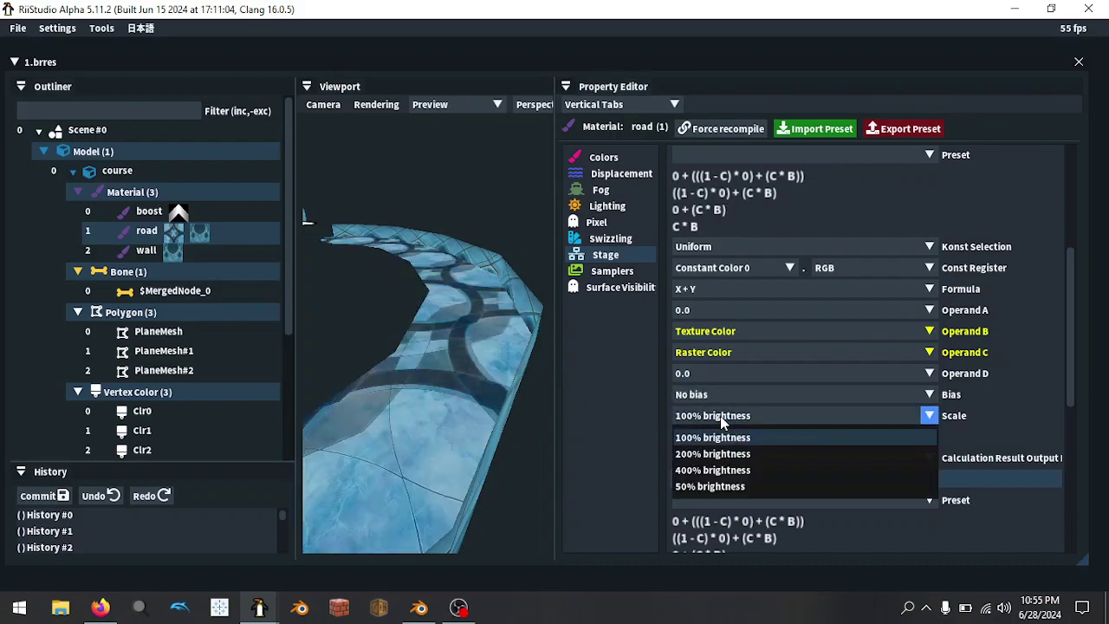
left_click(709, 486)
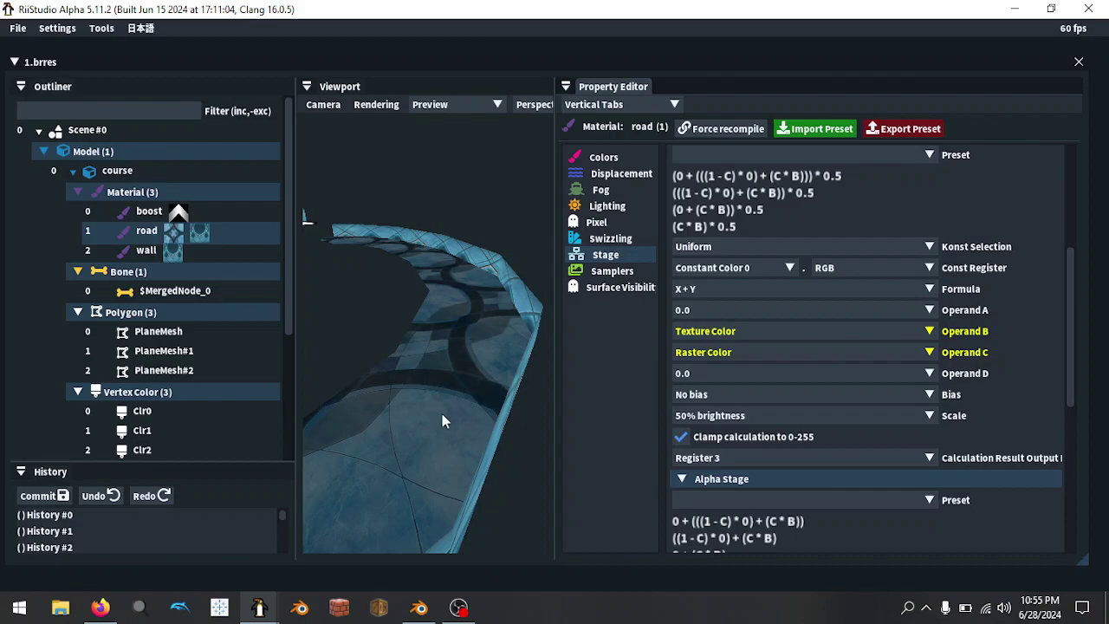
left_click(718, 417)
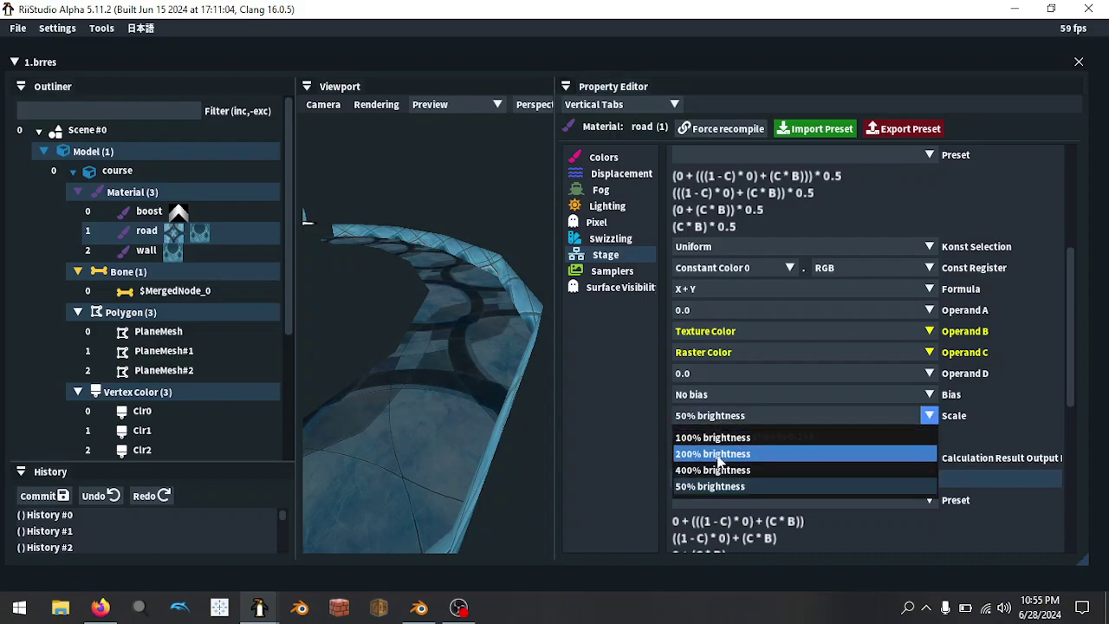
left_click(713, 454)
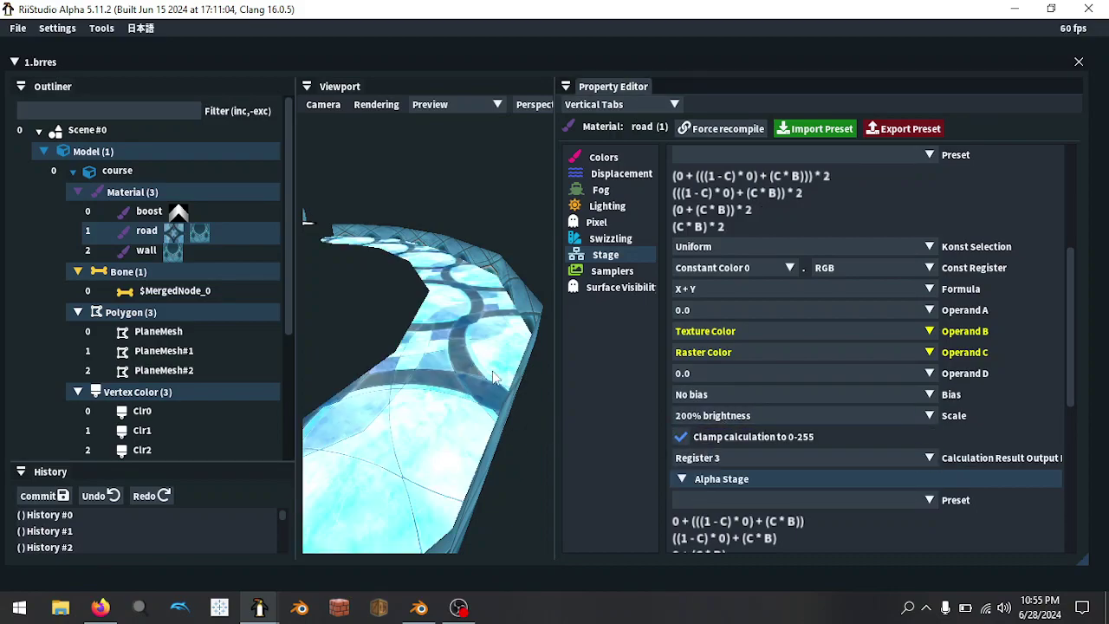
left_click(711, 416)
left_click(713, 436)
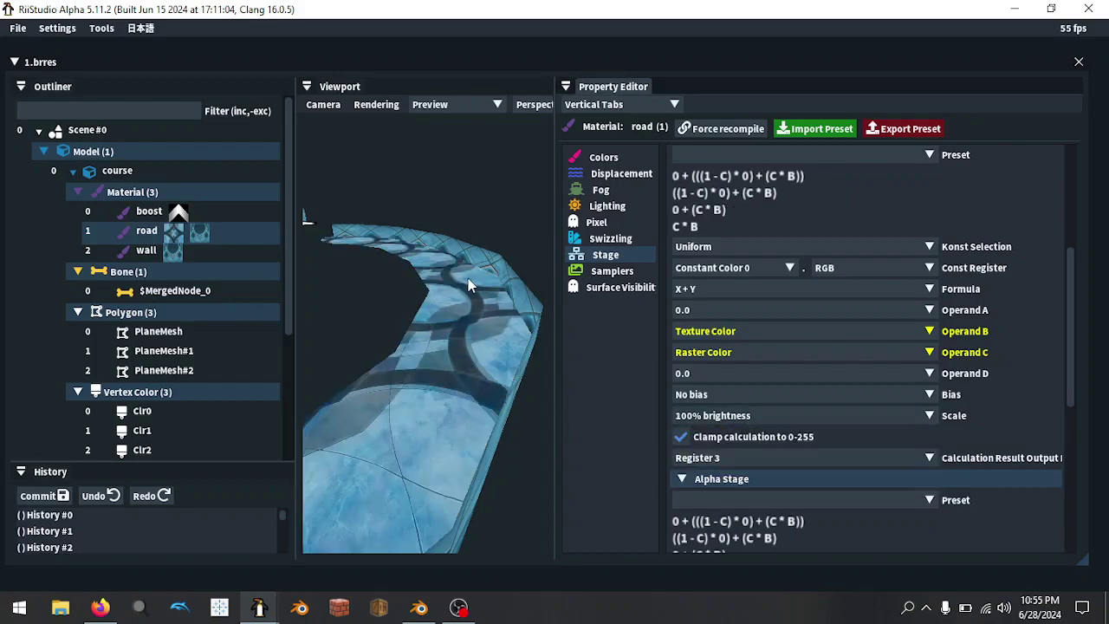
Step: Assign sampler 1, builparts_villagezoraroyalroom_e_alb, to the road material's Stage 1
scroll(792, 347, "up", 3)
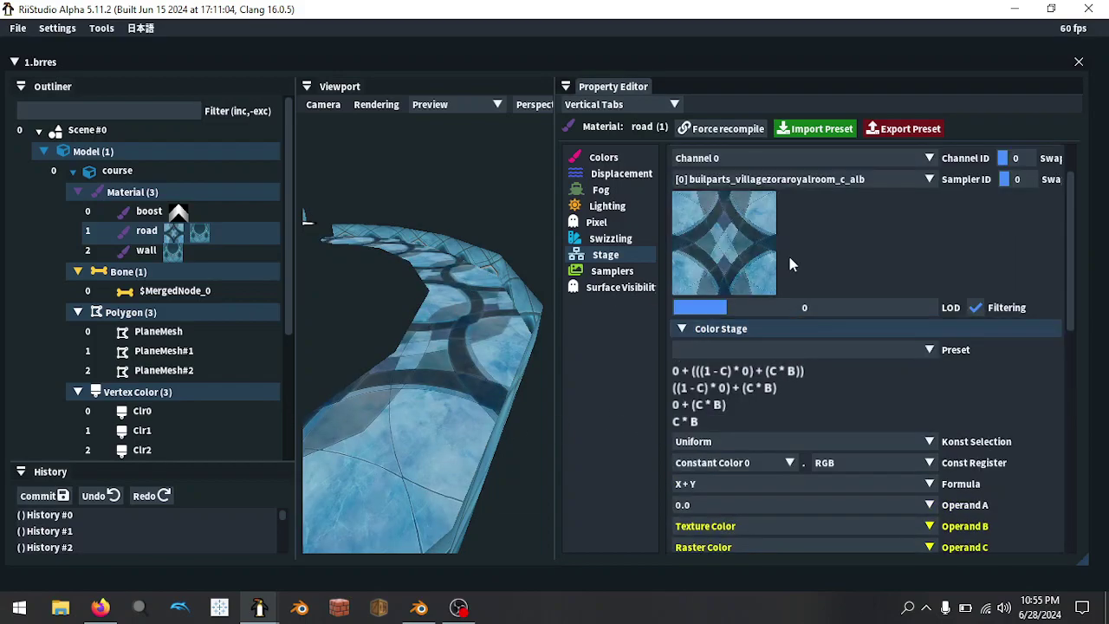
scroll(793, 269, "up", 2)
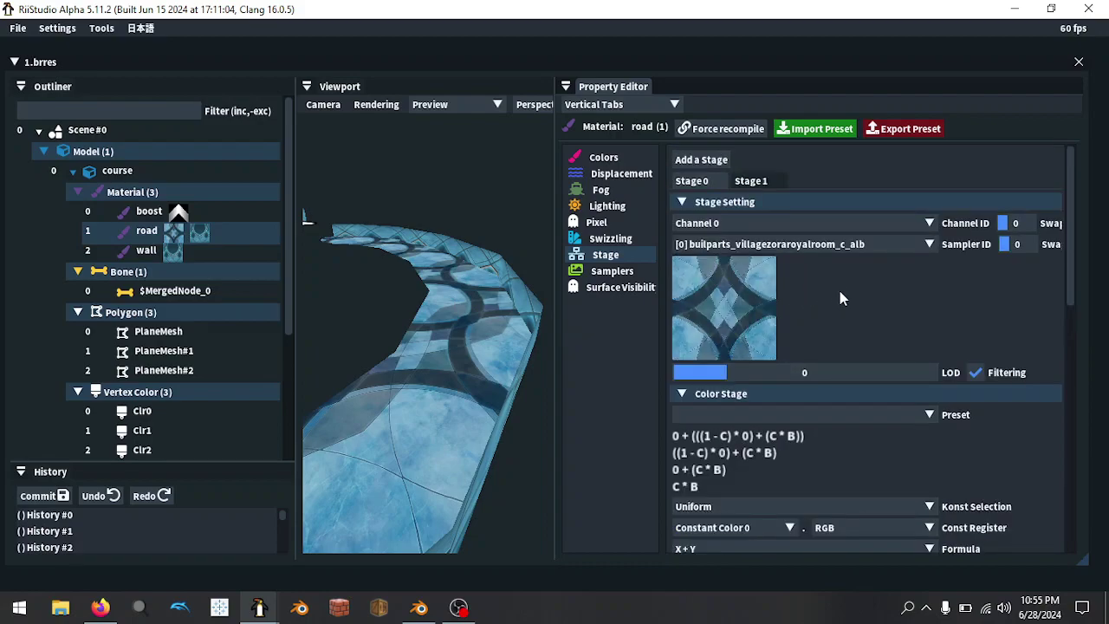
left_click(750, 180)
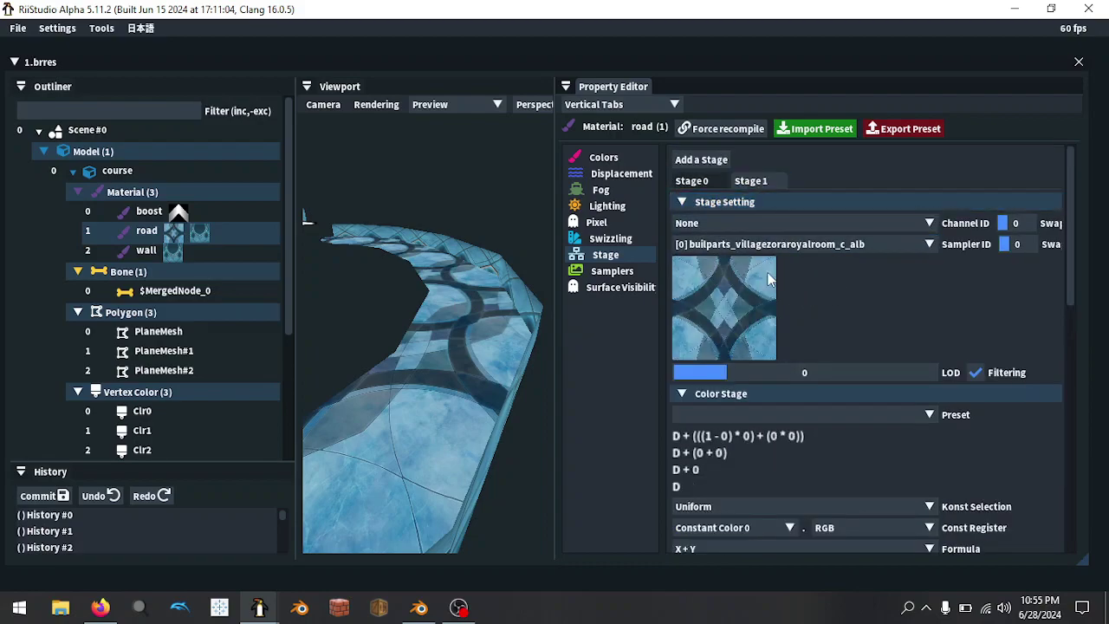
left_click(772, 247)
left_click(769, 306)
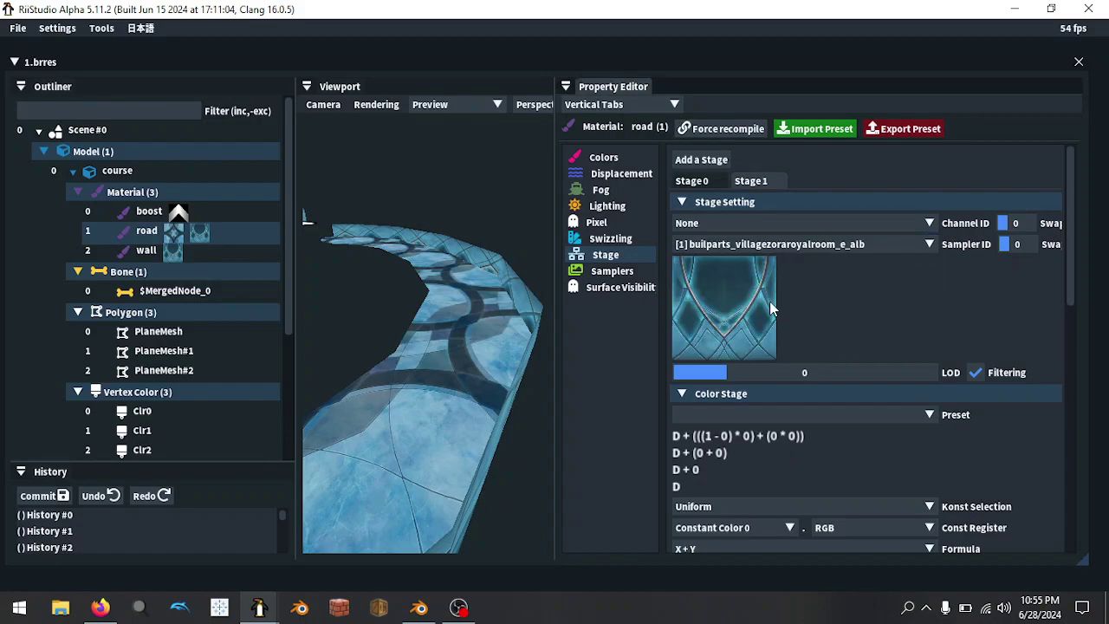
Step: Try Texture Color as operand B in Stage 1's color stage, and set it to Register 3 Color instead
scroll(765, 249, "down", 3)
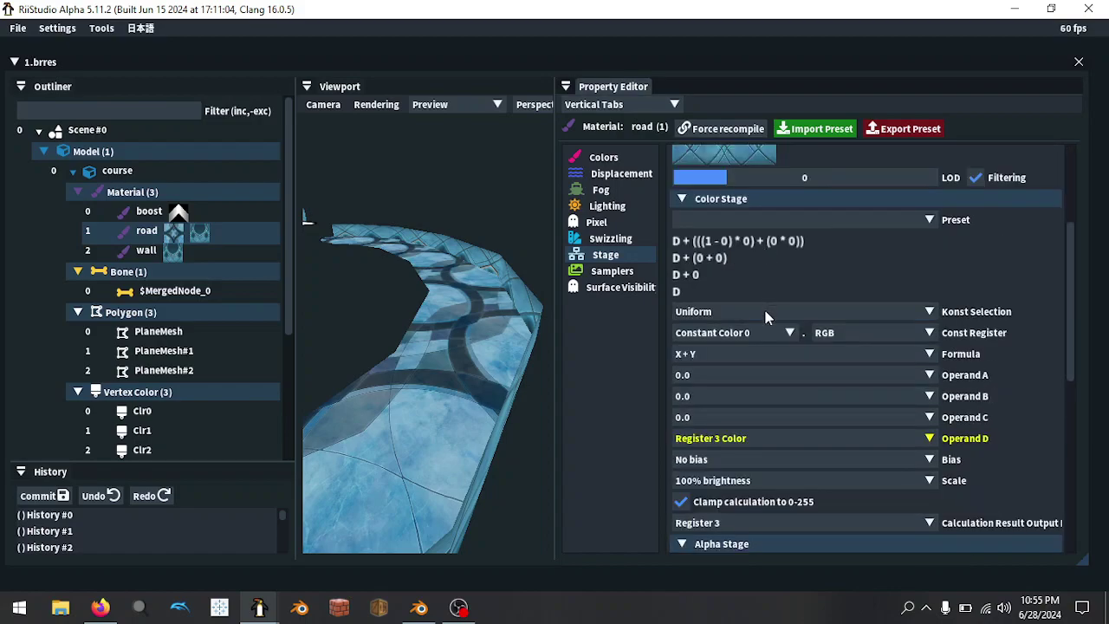
left_click(755, 397)
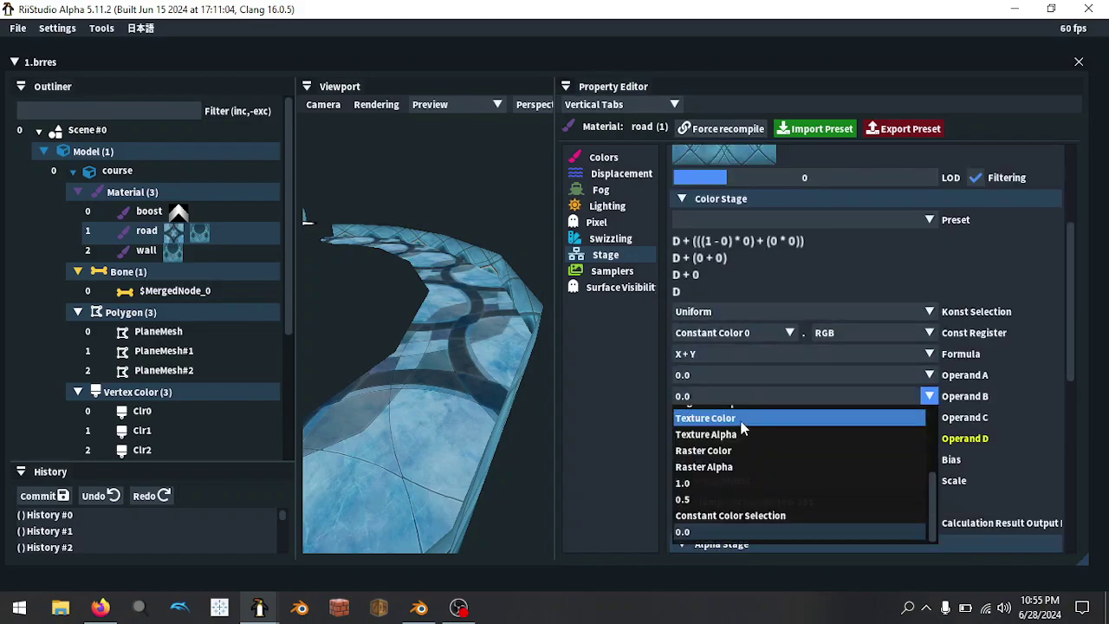
left_click(741, 422)
left_click(745, 419)
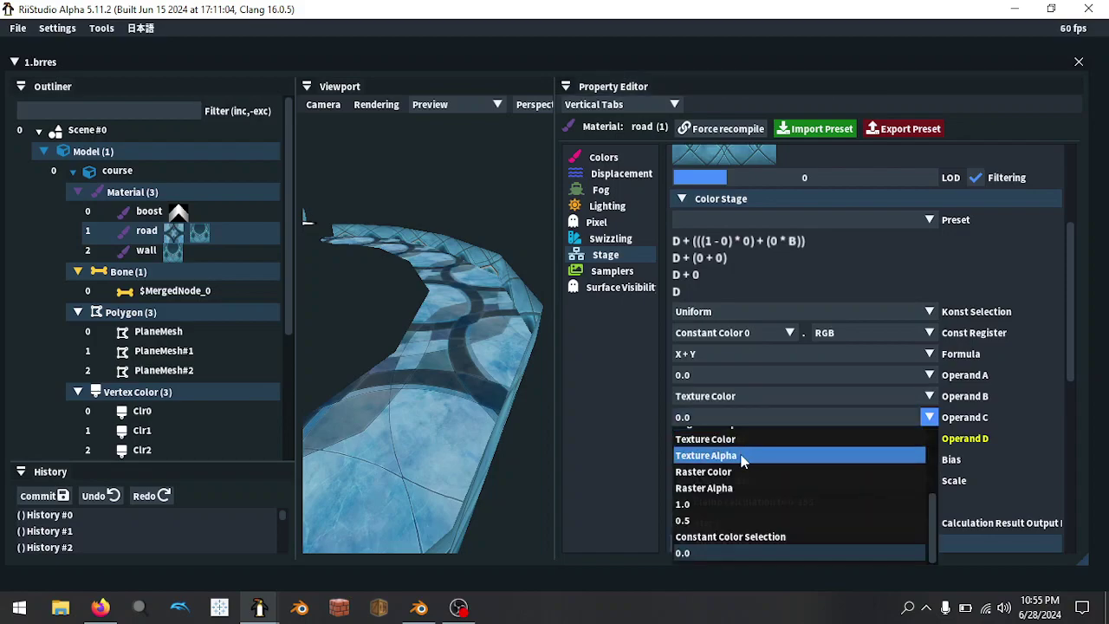
scroll(741, 460, "up", 2)
left_click(743, 435)
left_click(739, 396)
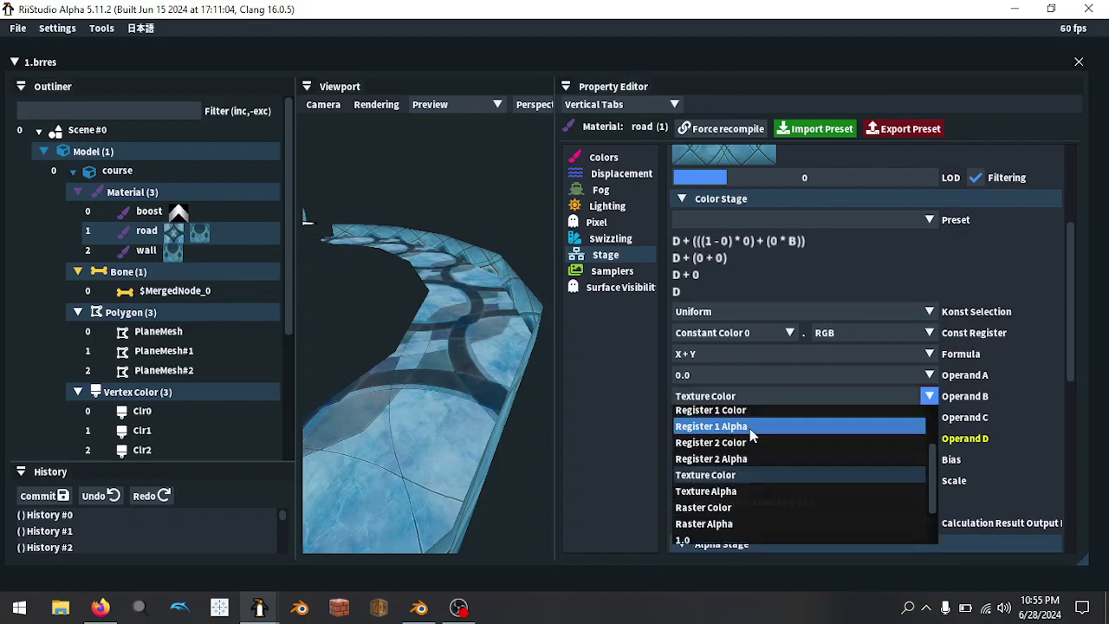
scroll(751, 436, "up", 2)
left_click(741, 414)
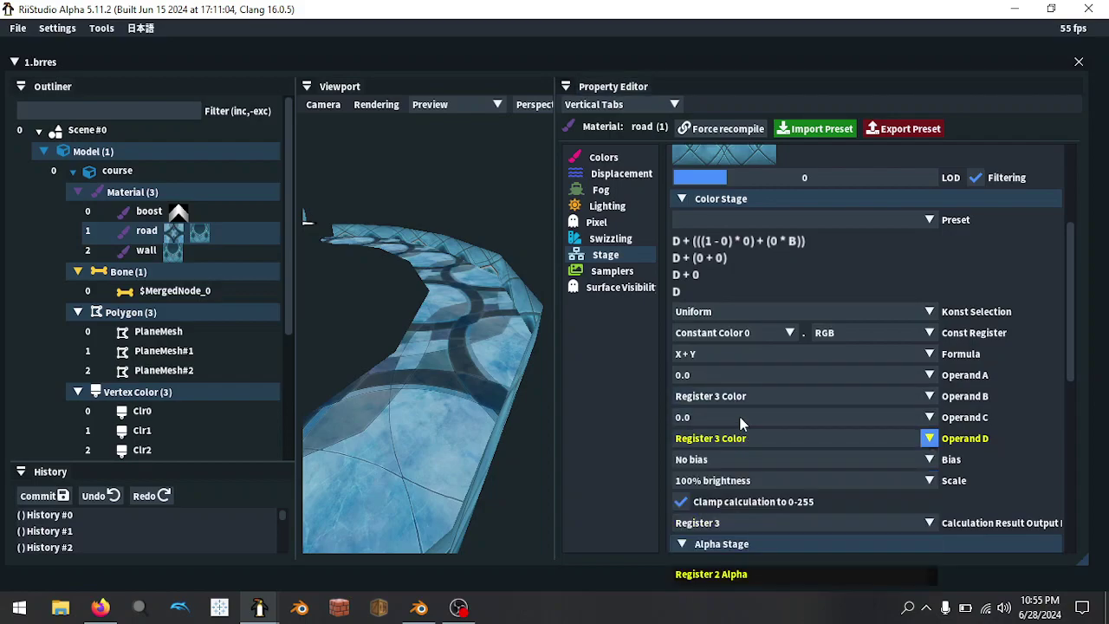
Step: Set operand C to Texture Color and operand D to 0.0 in Stage 1's color stage
left_click(740, 417)
left_click(740, 441)
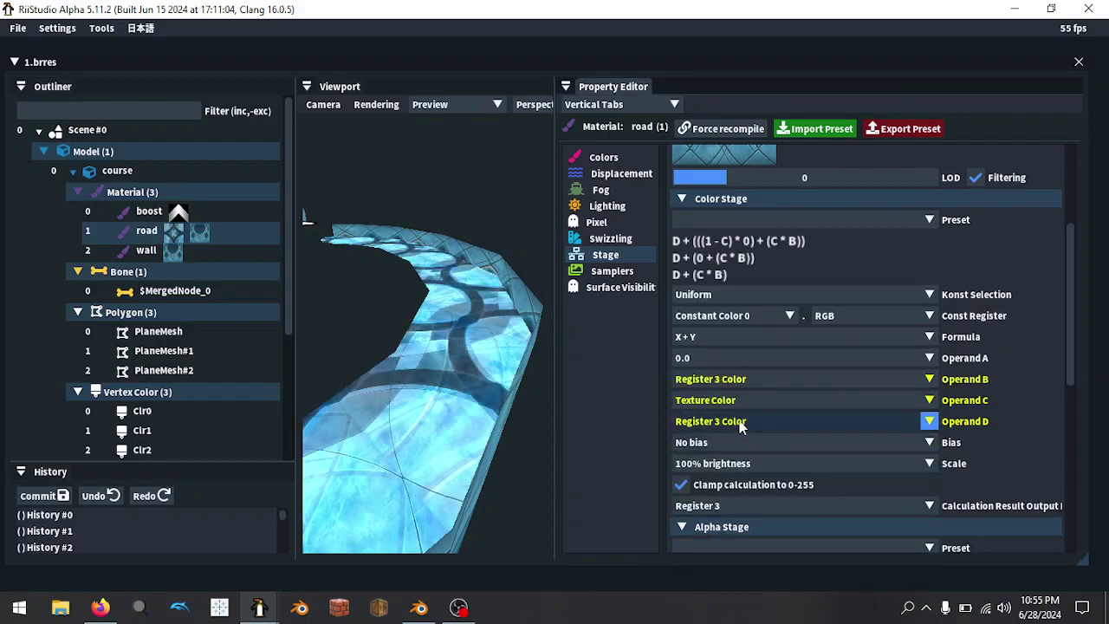
left_click(741, 421)
scroll(741, 556, "down", 3)
left_click(741, 554)
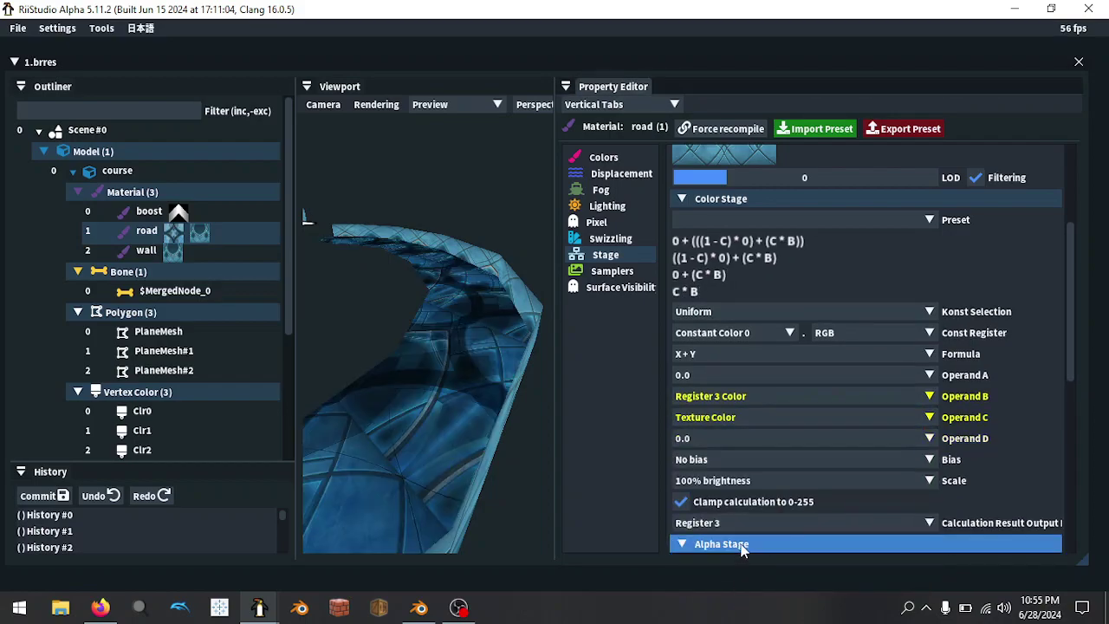
scroll(499, 412, "down", 3)
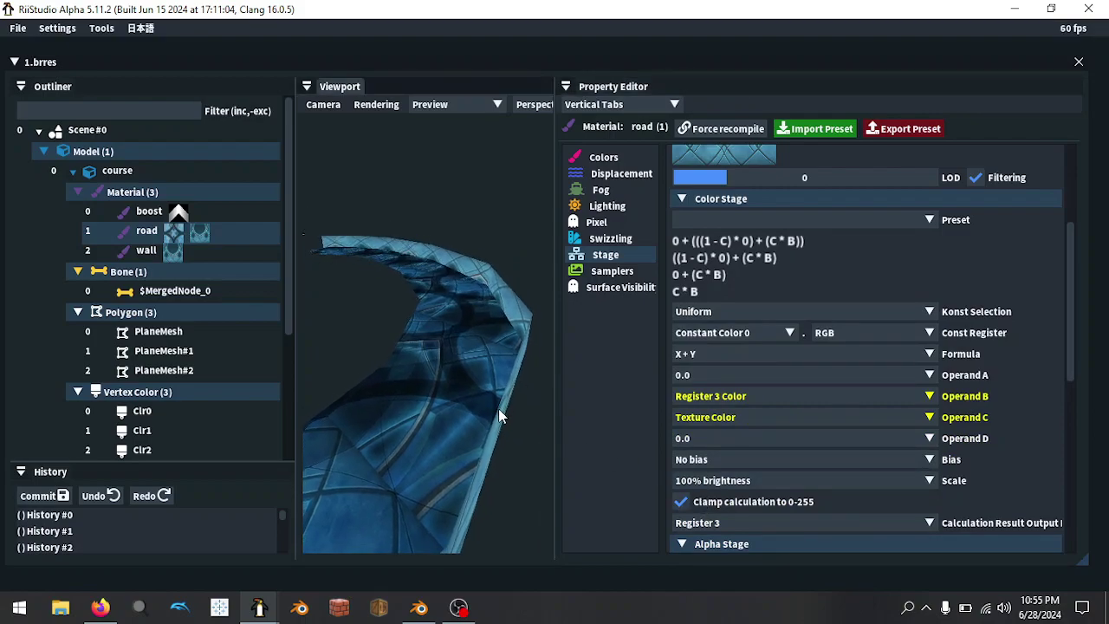
Step: Inspect the blended road textures up close and set operand D of Stage 1's color stage to Texture Color
left_click_drag(498, 408, 467, 458)
key("w")
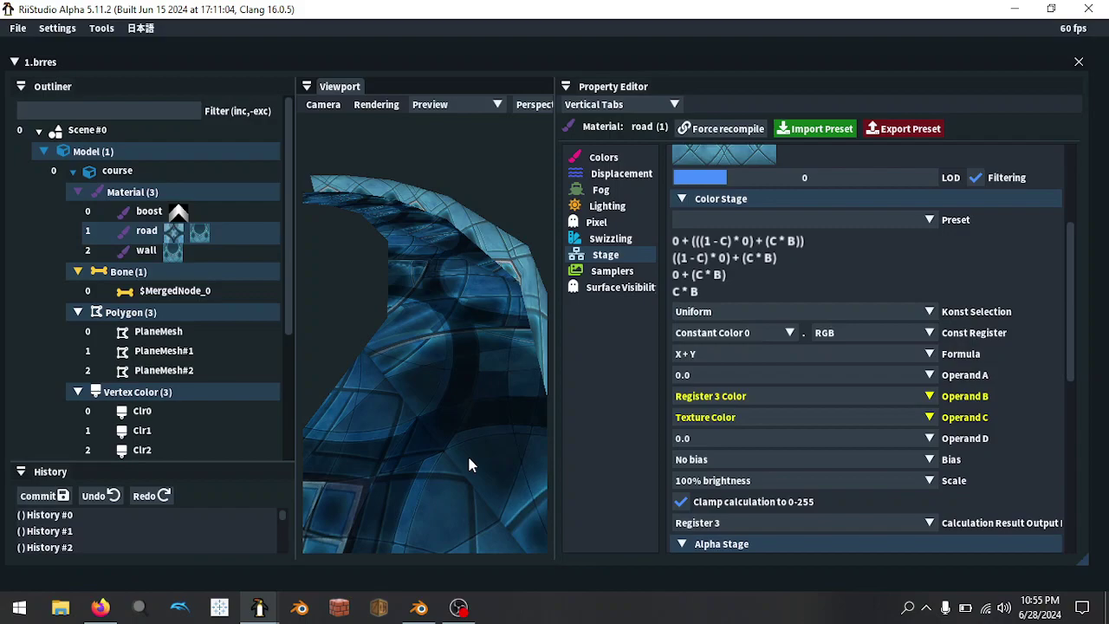
left_click(751, 437)
left_click(742, 461)
left_click_drag(496, 395, 812, 364)
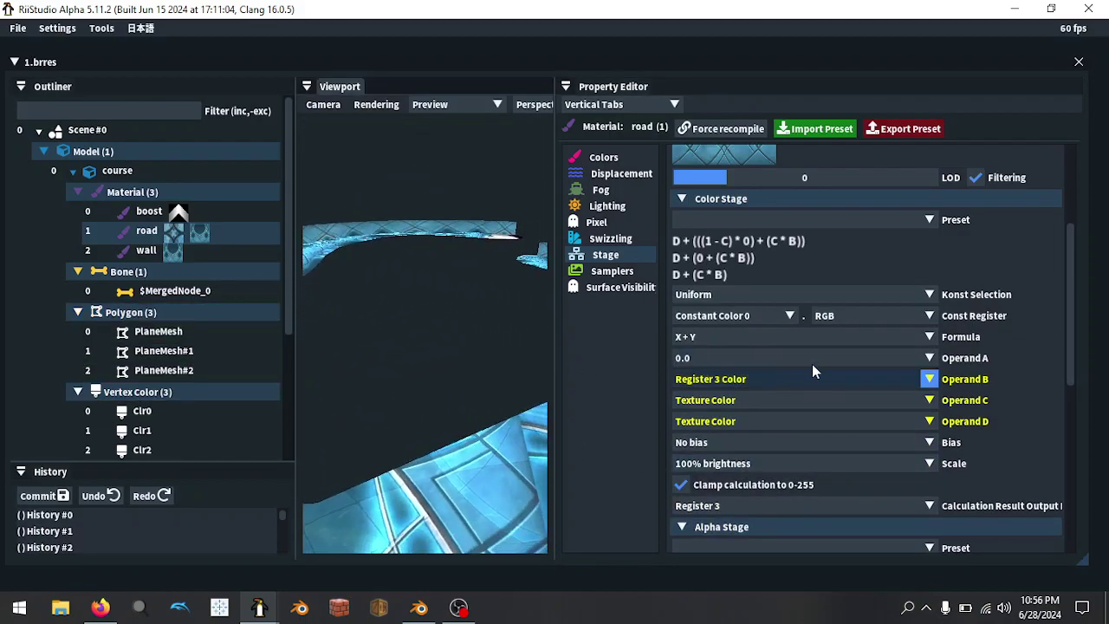
Step: Check Stage 1's sampler assignment and view the transformation, tiling and filtering settings of the road material's Sampler 1
scroll(855, 308, "up", 3)
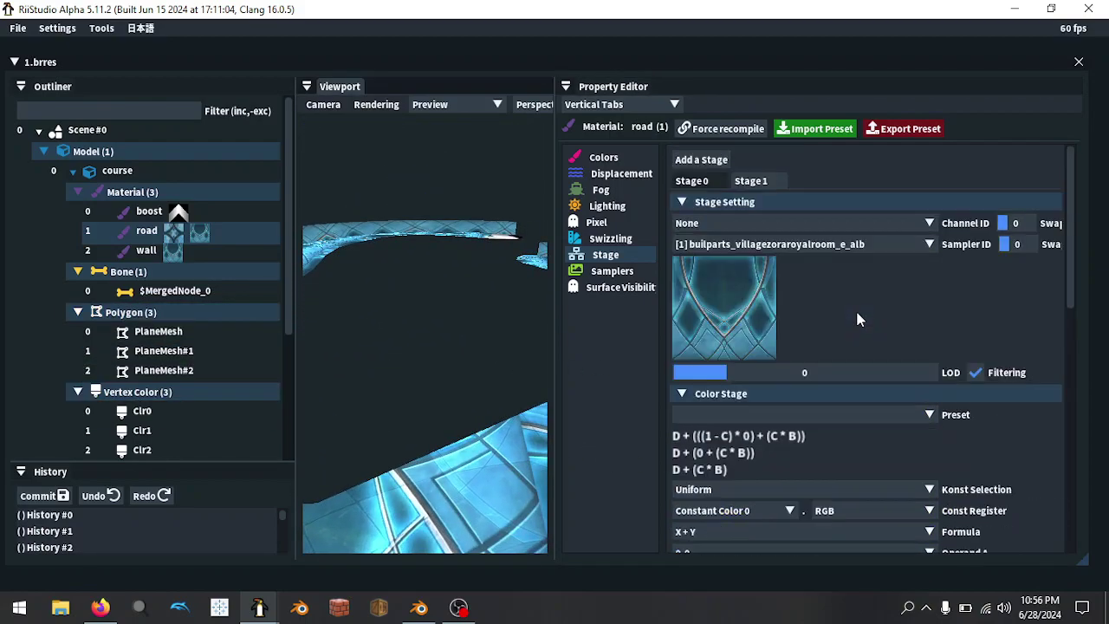
left_click(779, 247)
left_click(716, 257)
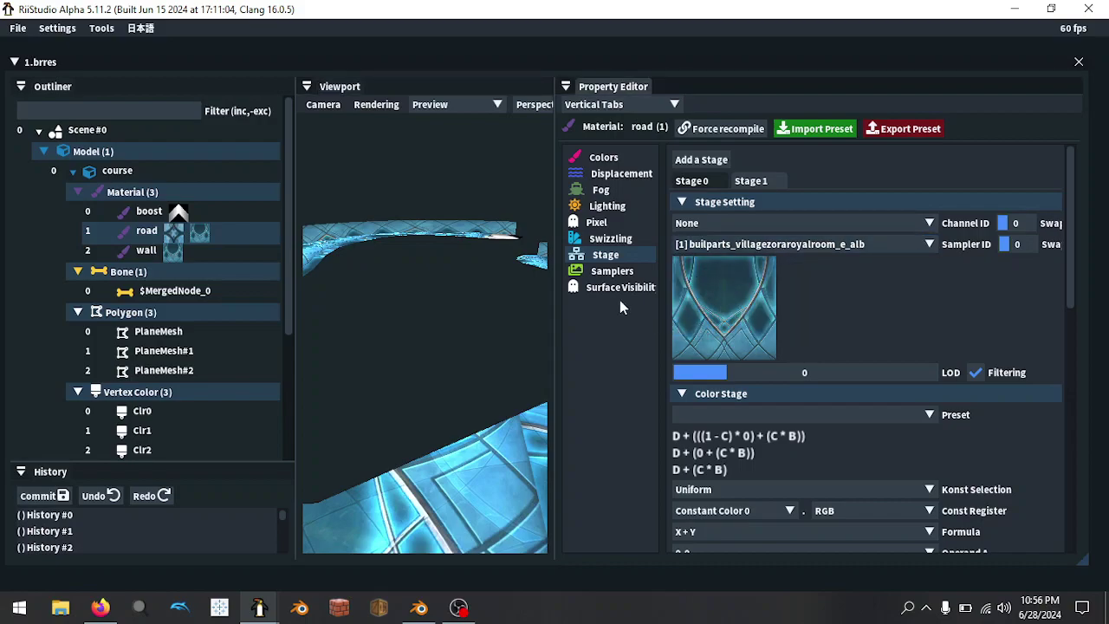
left_click(612, 272)
left_click(901, 182)
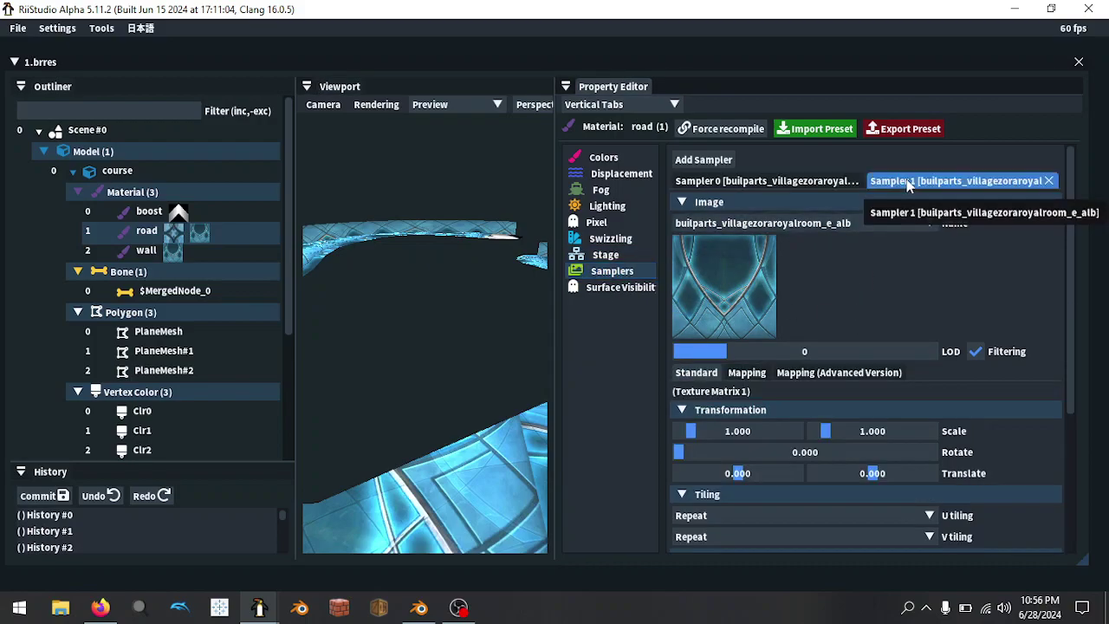
scroll(813, 341, "down", 2)
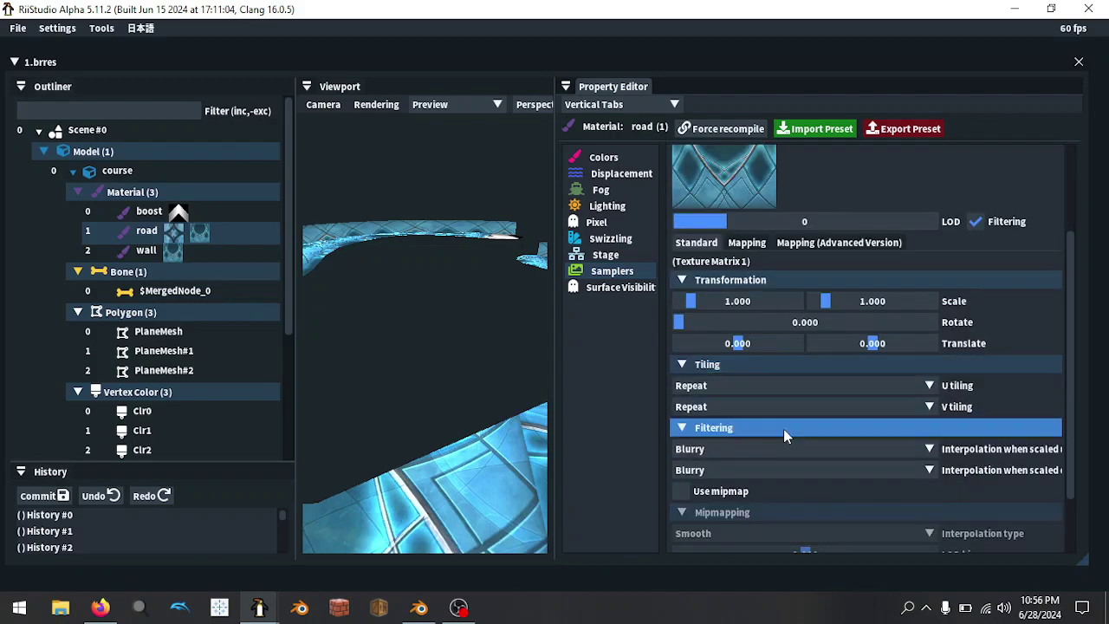
Step: View the mapping settings of the road material's Sampler 1 and return to its standard transformation settings
left_click(746, 244)
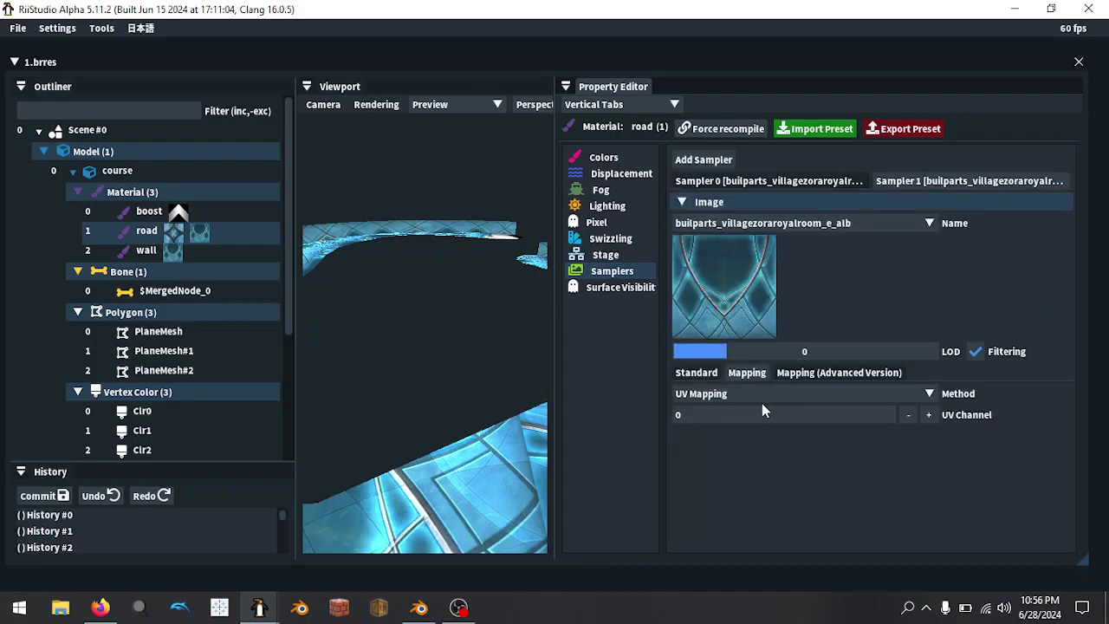
left_click(695, 372)
left_click(747, 373)
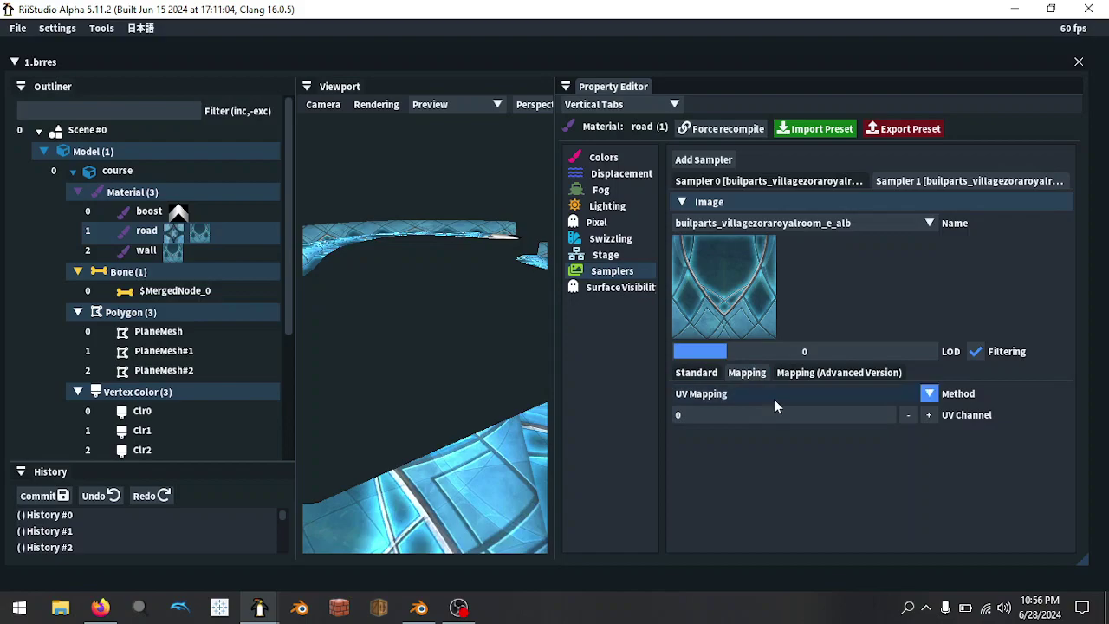
left_click(696, 373)
scroll(794, 375, "down", 2)
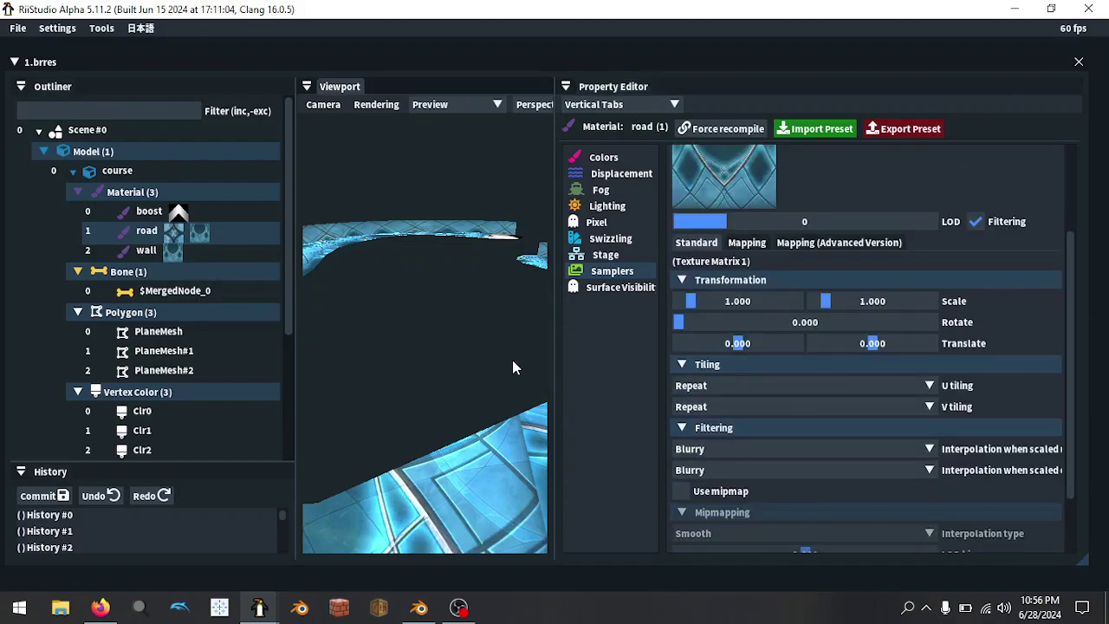
Step: Scale Sampler 1's texture to 0.384 by 0.452, rotate it to 35.769 and set its first translation value to -1.370
right_click_drag(512, 368, 745, 426)
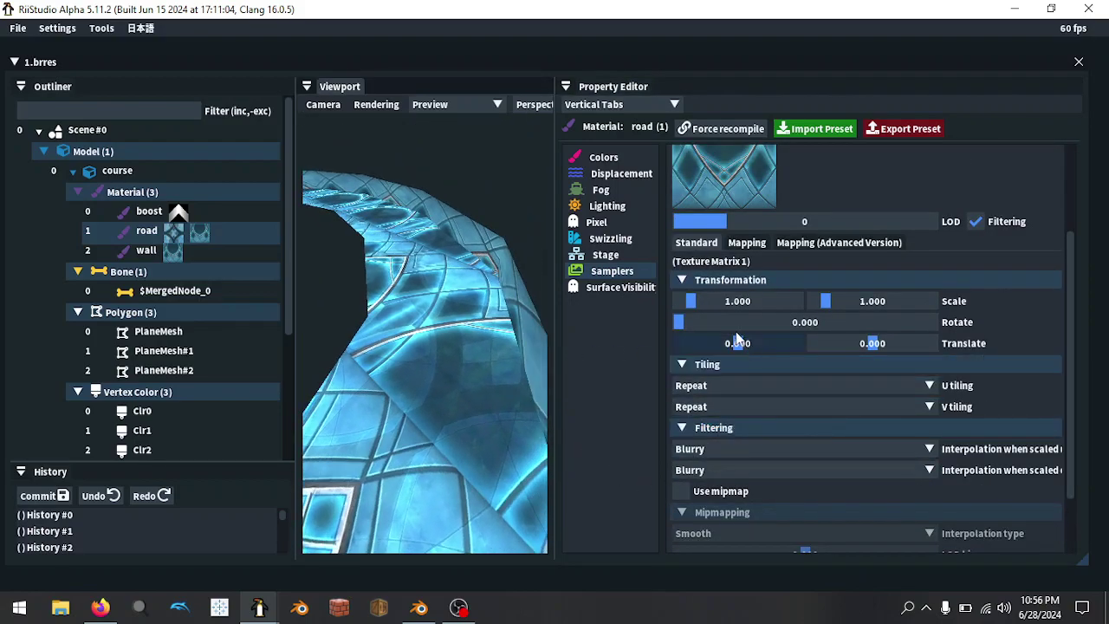
mouse_move(707, 304)
left_mouse_down()
mouse_move(670, 304)
mouse_move(686, 300)
left_mouse_up()
left_click_drag(835, 298, 806, 314)
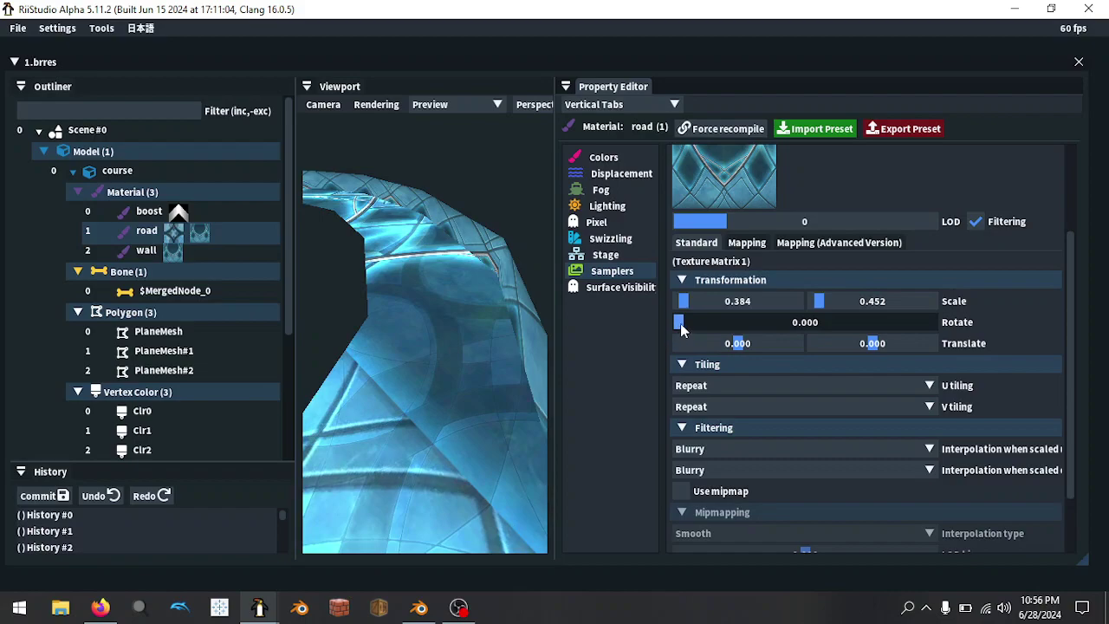
left_click_drag(680, 323, 730, 346)
scroll(752, 399, "down", 1)
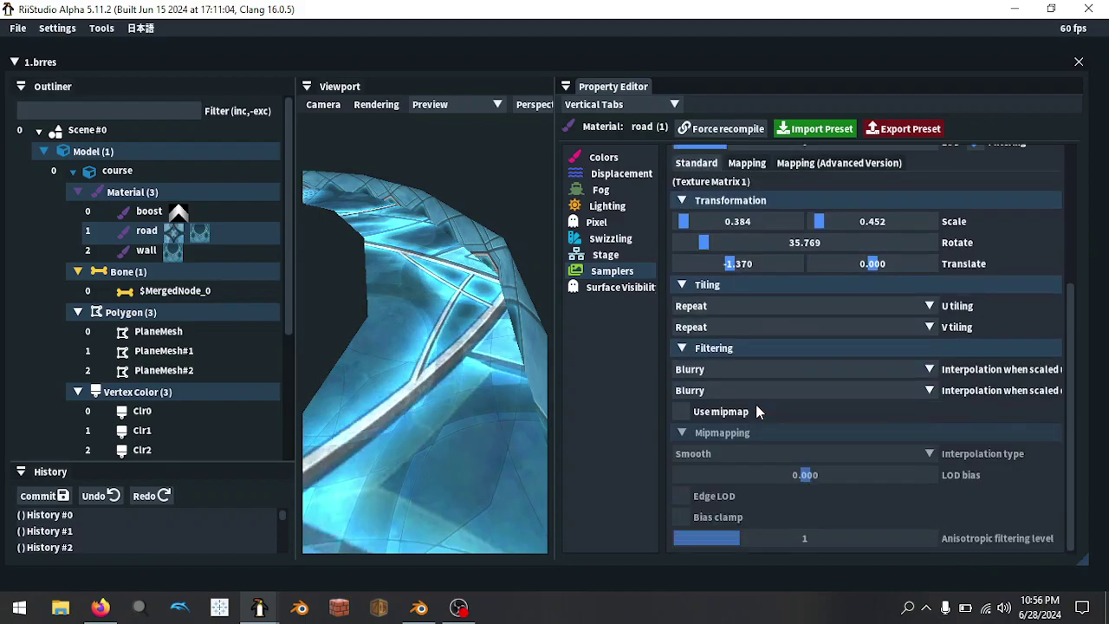
Step: Check which mapping methods are available for the road material's Sampler 1
scroll(756, 405, "up", 3)
left_click(766, 372)
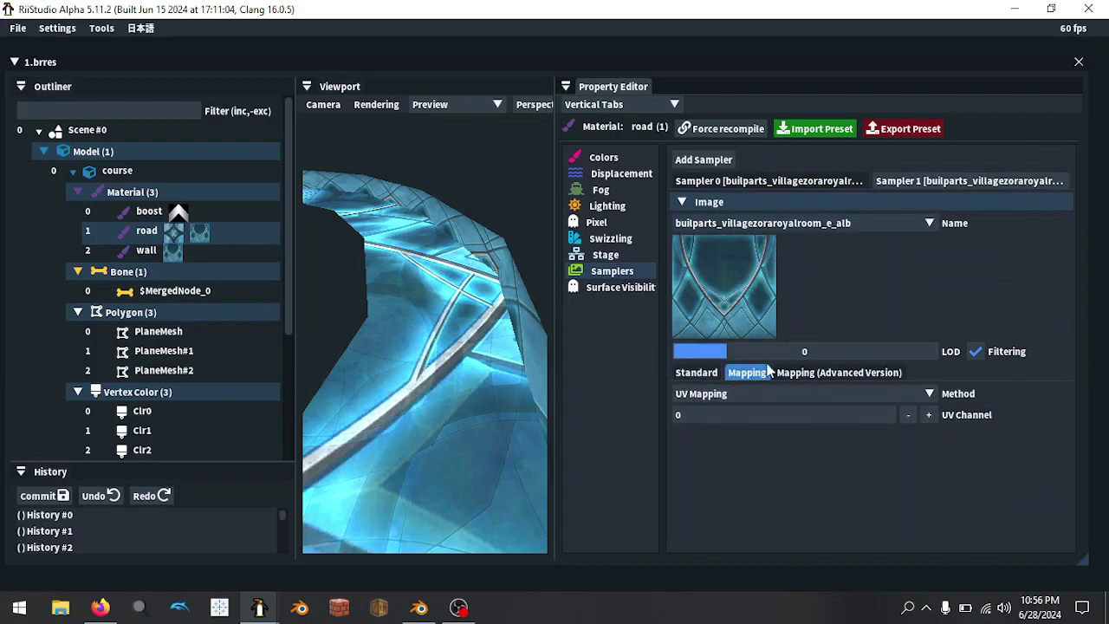
left_click(740, 391)
left_click(742, 395)
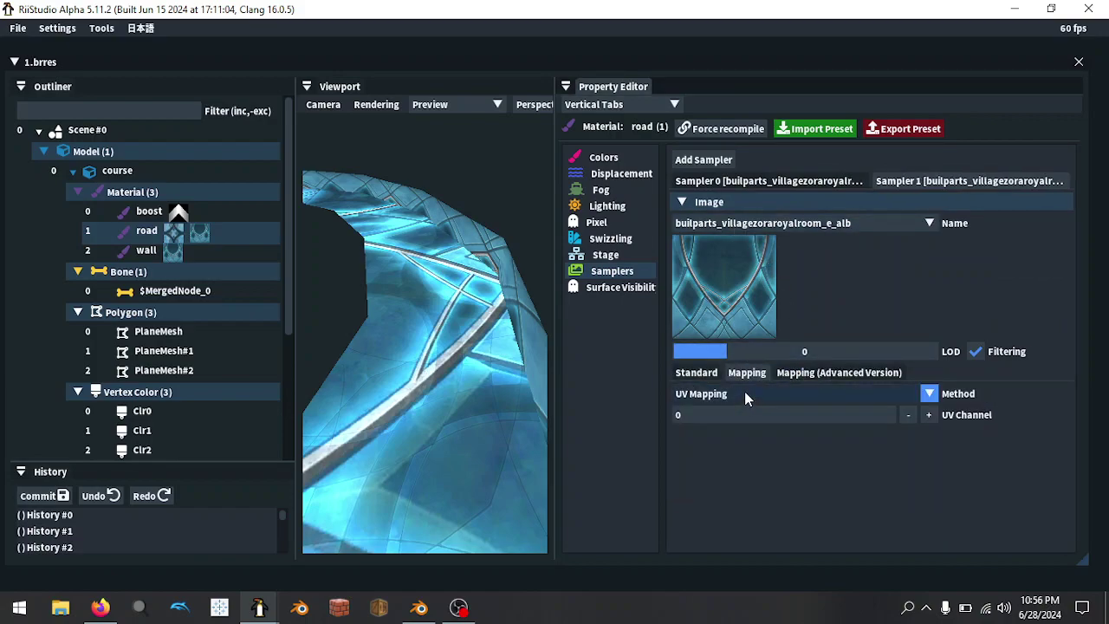
left_click(744, 393)
left_click(744, 391)
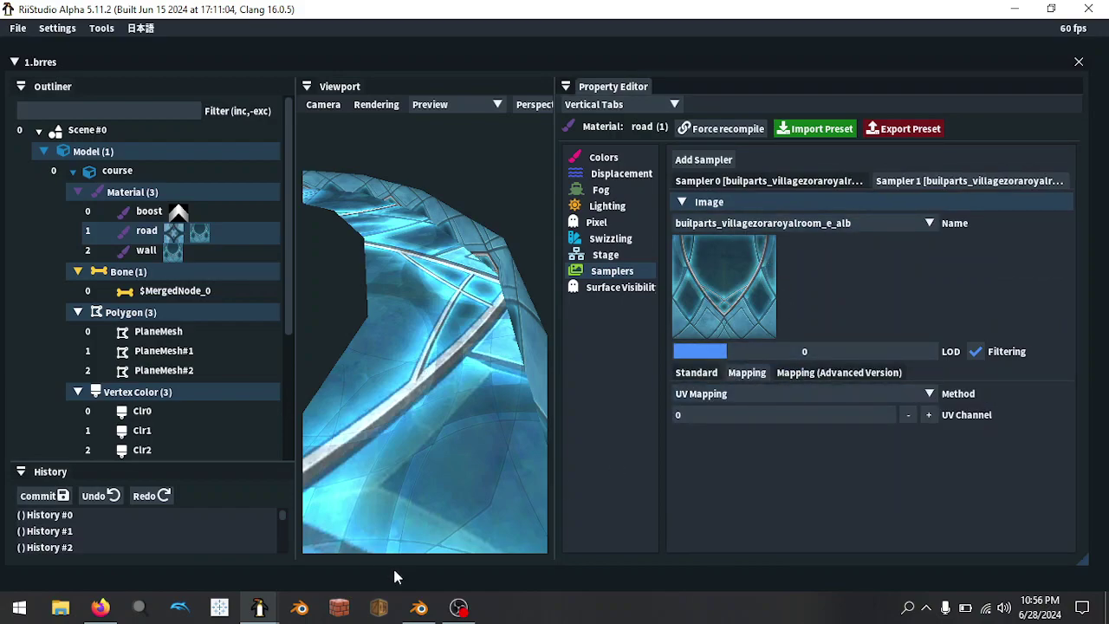
Step: Switch to Blender and show the UV maps of the track mesh
left_click(419, 607)
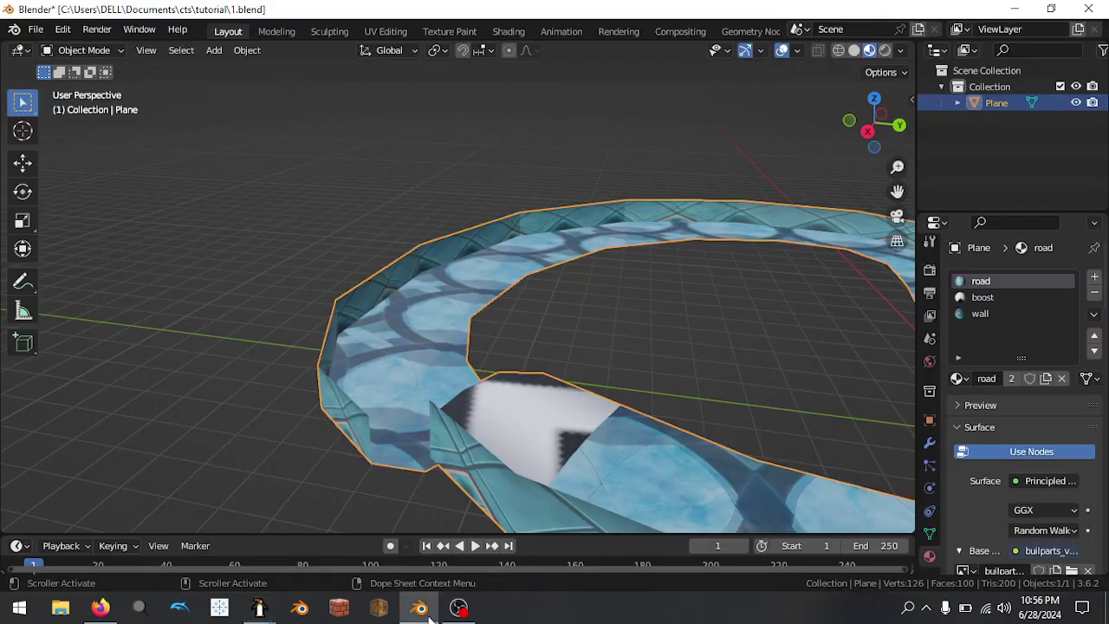
left_click(929, 533)
middle_click_drag(849, 451, 866, 433)
scroll(1003, 482, "down", 2)
left_click(982, 458)
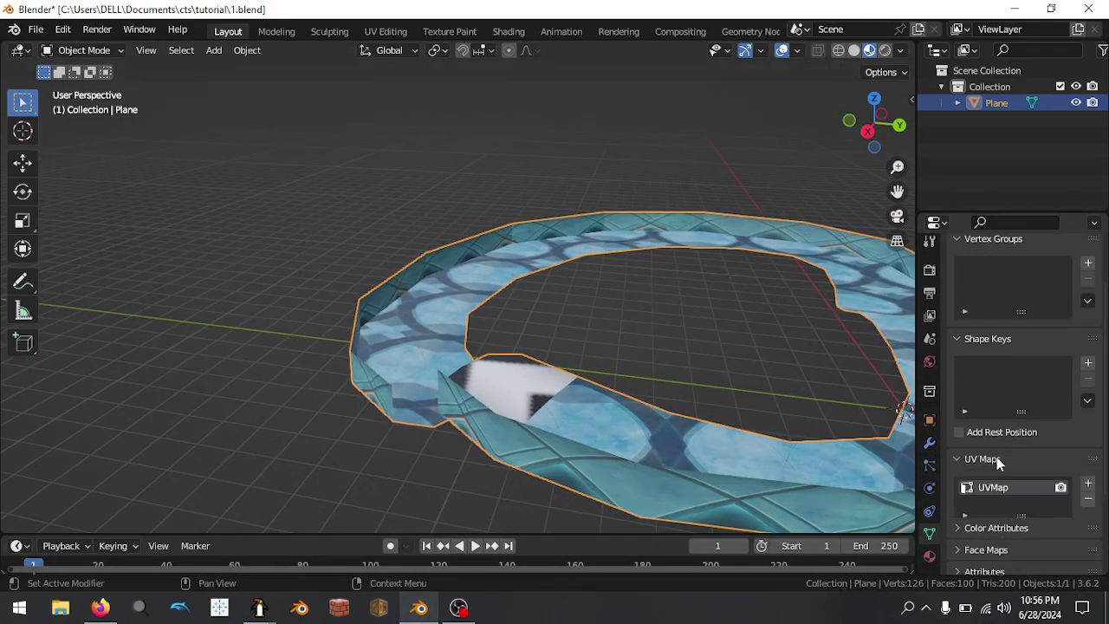
scroll(998, 481, "down", 1)
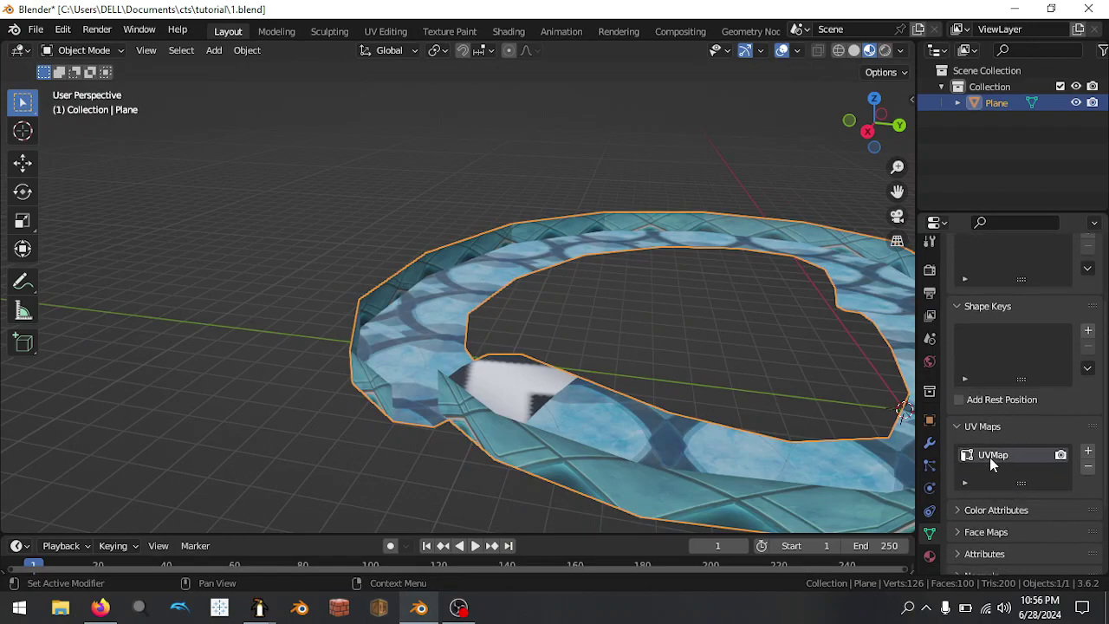
Step: Add a second UV map, make it active for rendering, and unwrap the curved stretch of road faces beside the boost panel into it
key("Tab")
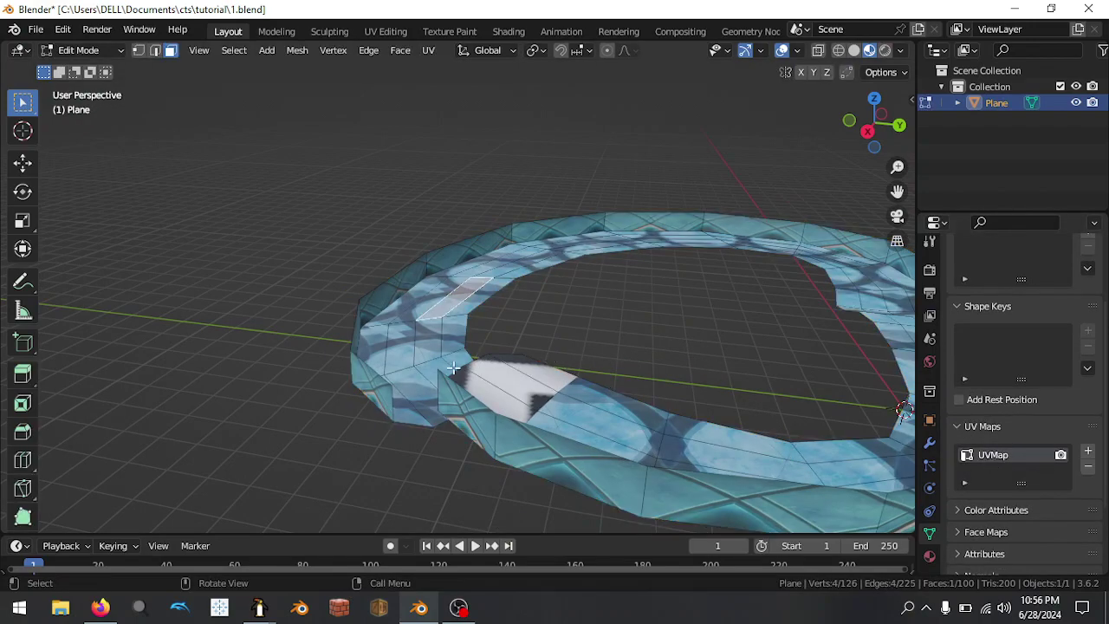
scroll(476, 329, "up", 3)
scroll(537, 324, "down", 2, "ctrl")
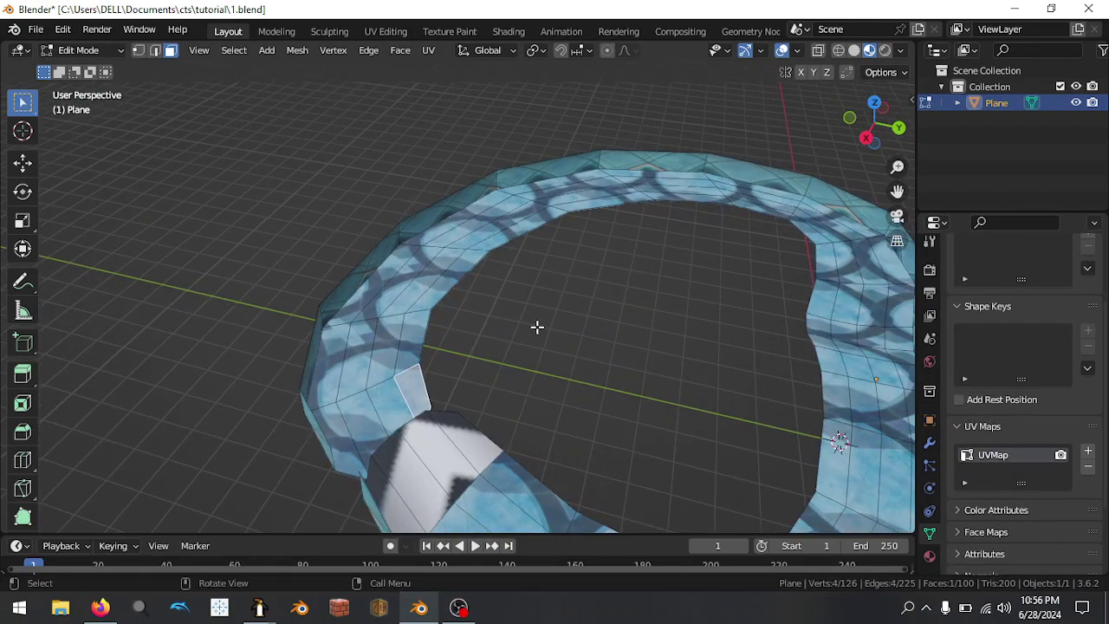
left_click(454, 224, "ctrl+shift")
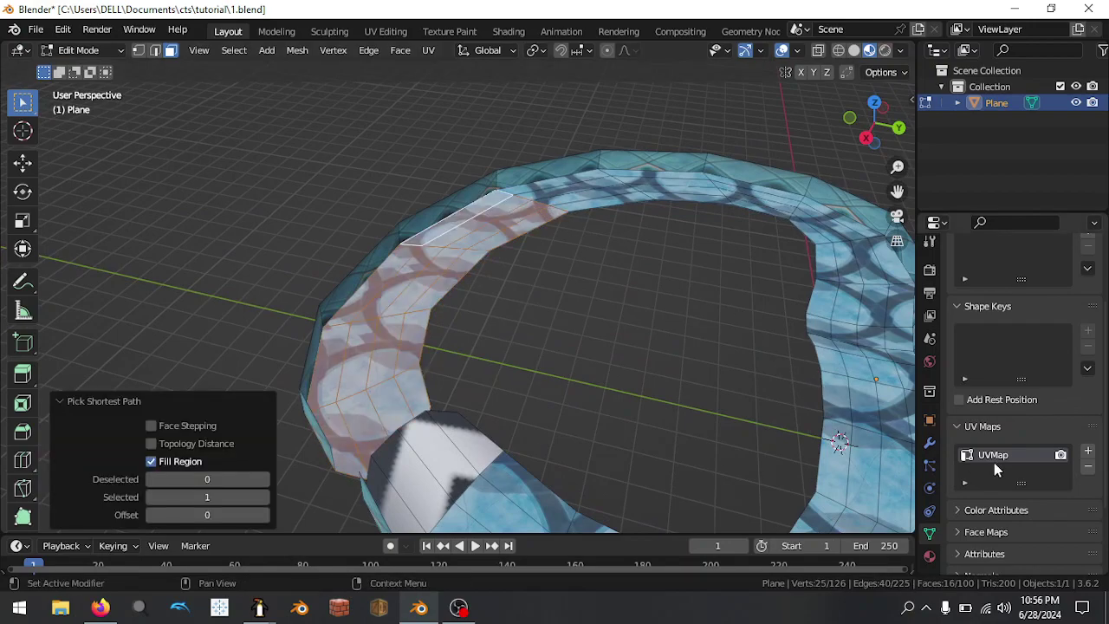
left_click(1088, 451)
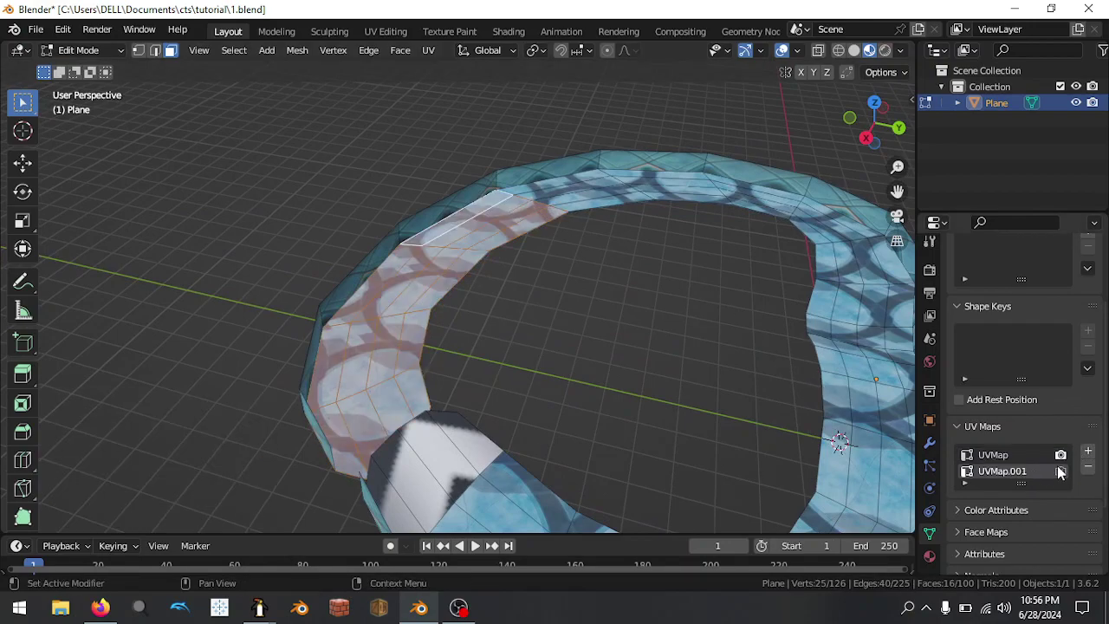
left_click(1060, 471)
key("u")
mouse_move(529, 351)
key("u")
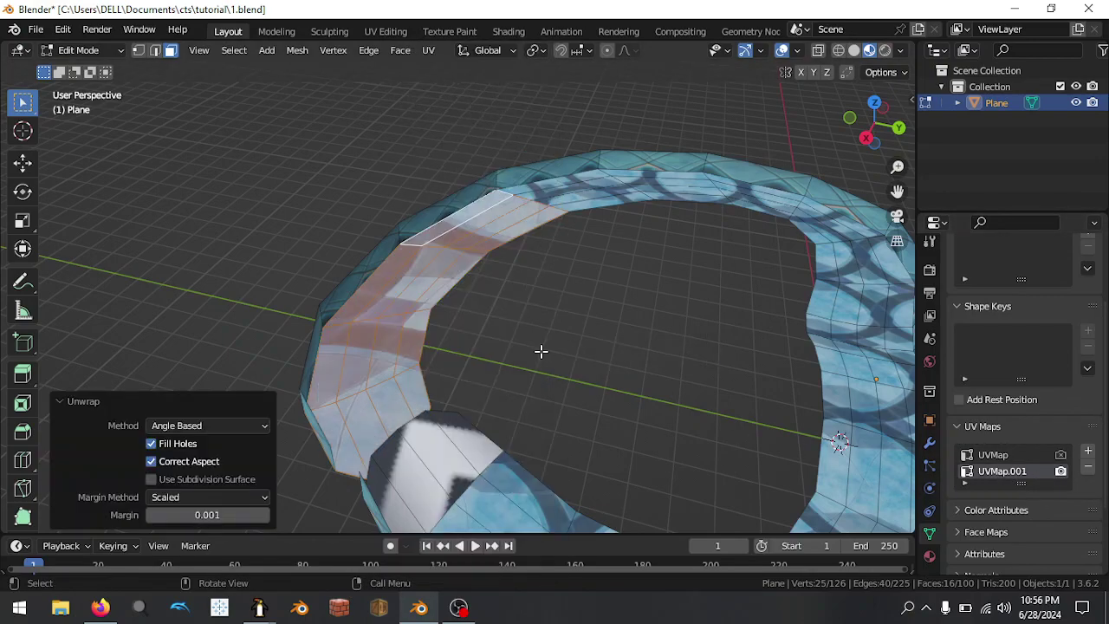
key("Tab")
Step: Compare the road's texture layout under UVMap and UVMap.001 by alternating which one is active for rendering
left_click(1001, 457)
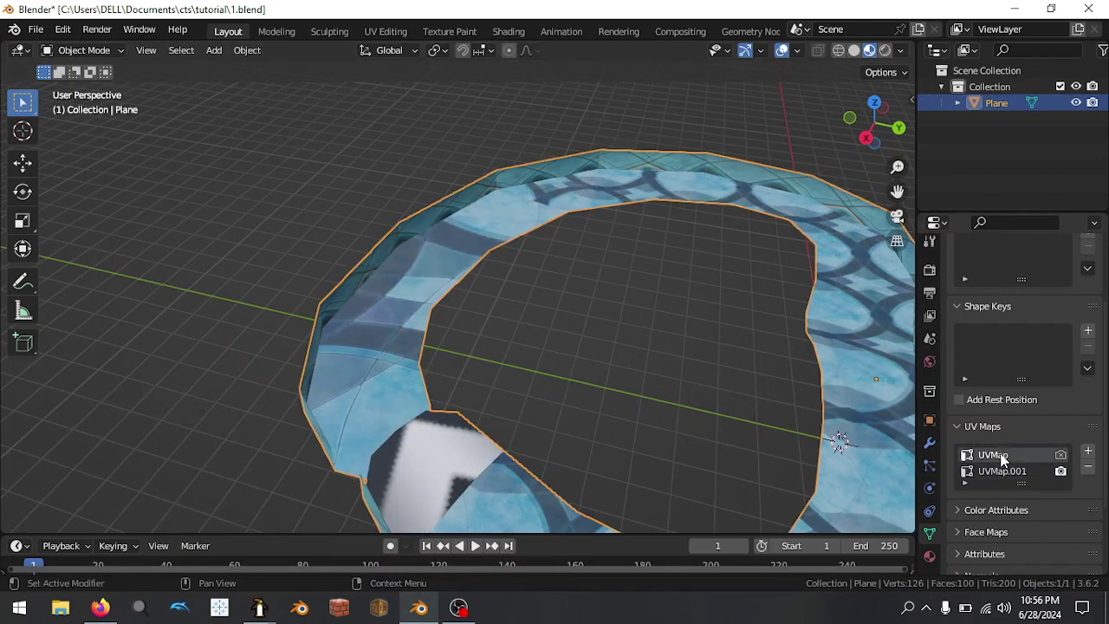
left_click(1059, 455)
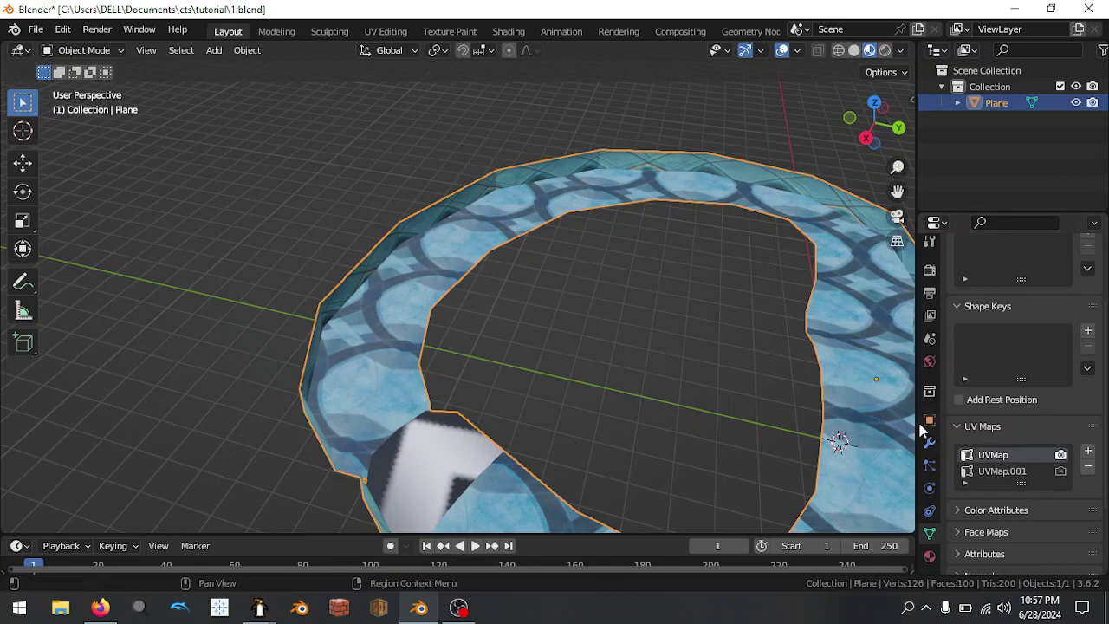
left_click(1060, 472)
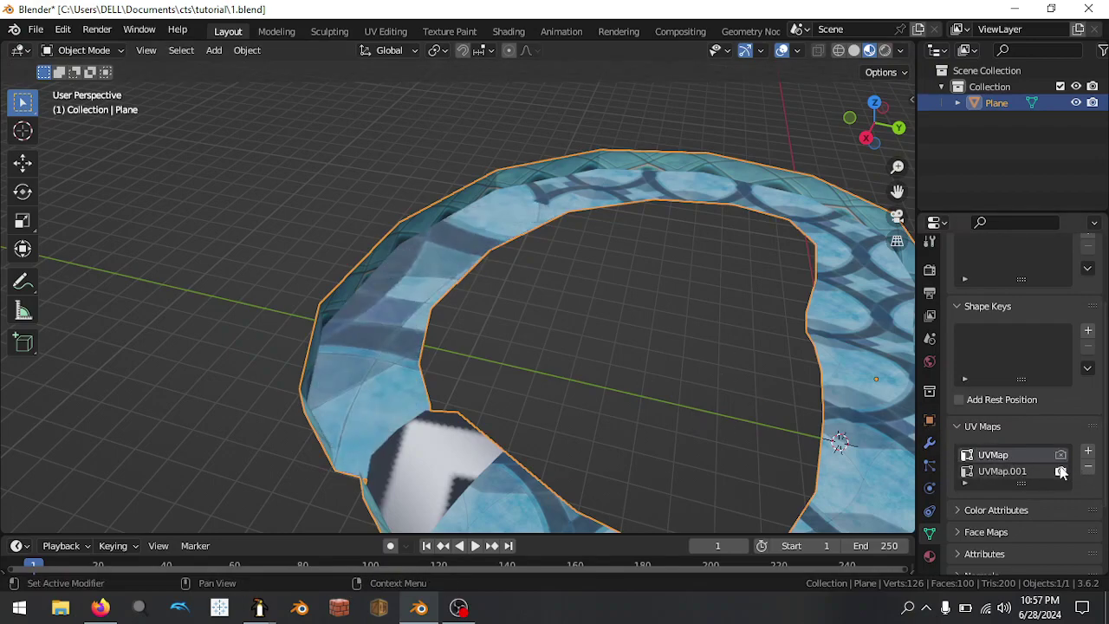
left_click(1059, 455)
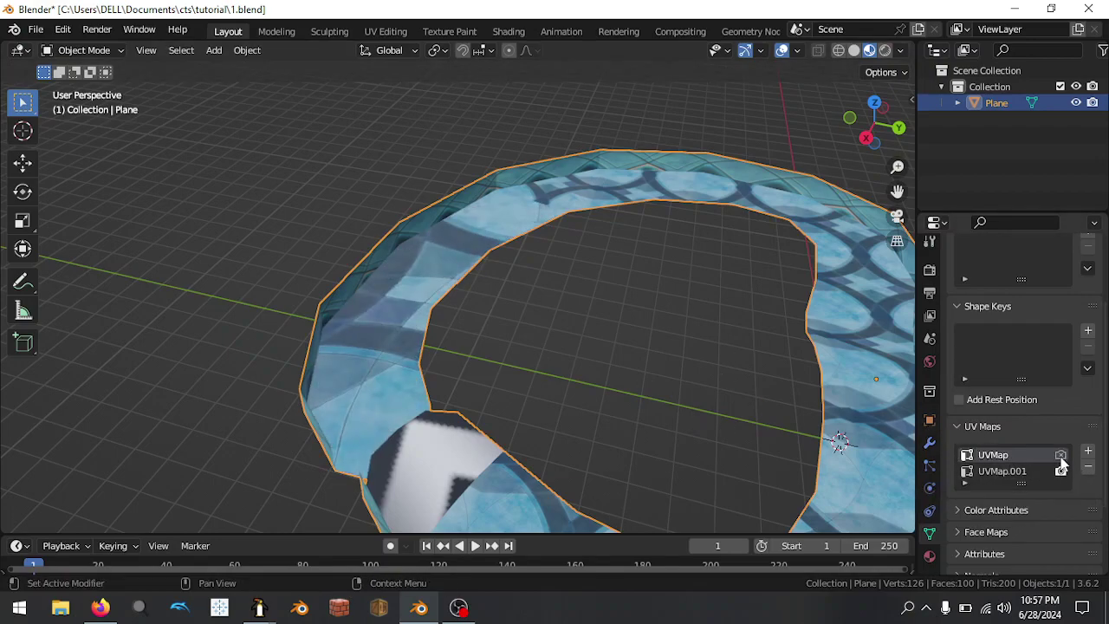
Step: Switch to RiiStudio, try UV channel 1 for the road material's Sampler 1 and return it to channel 0
key("alt+Tab")
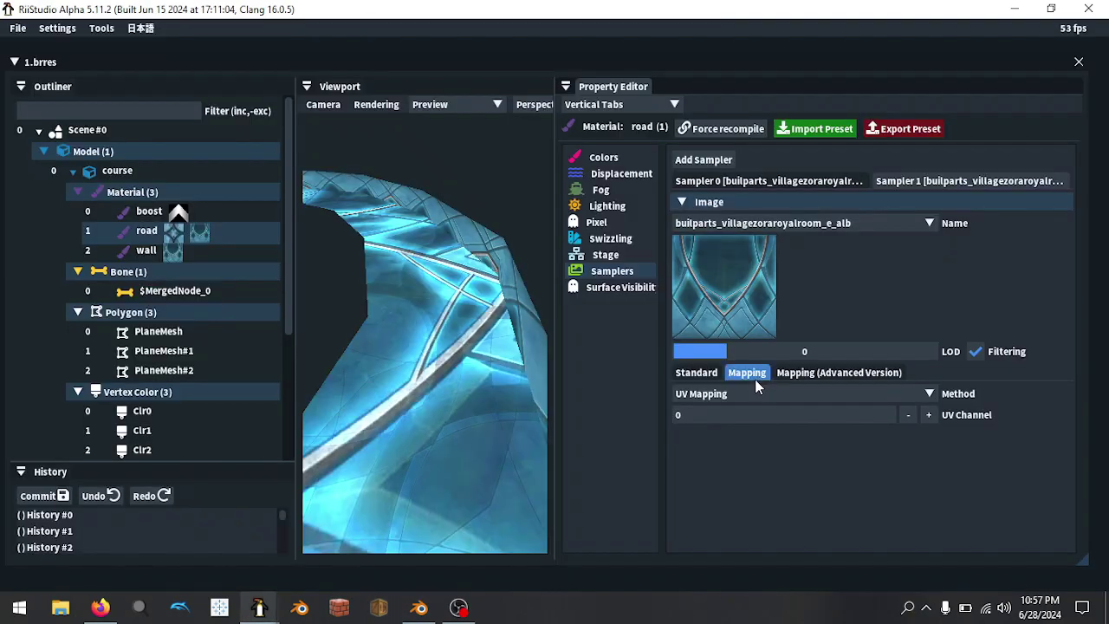
left_click(928, 415)
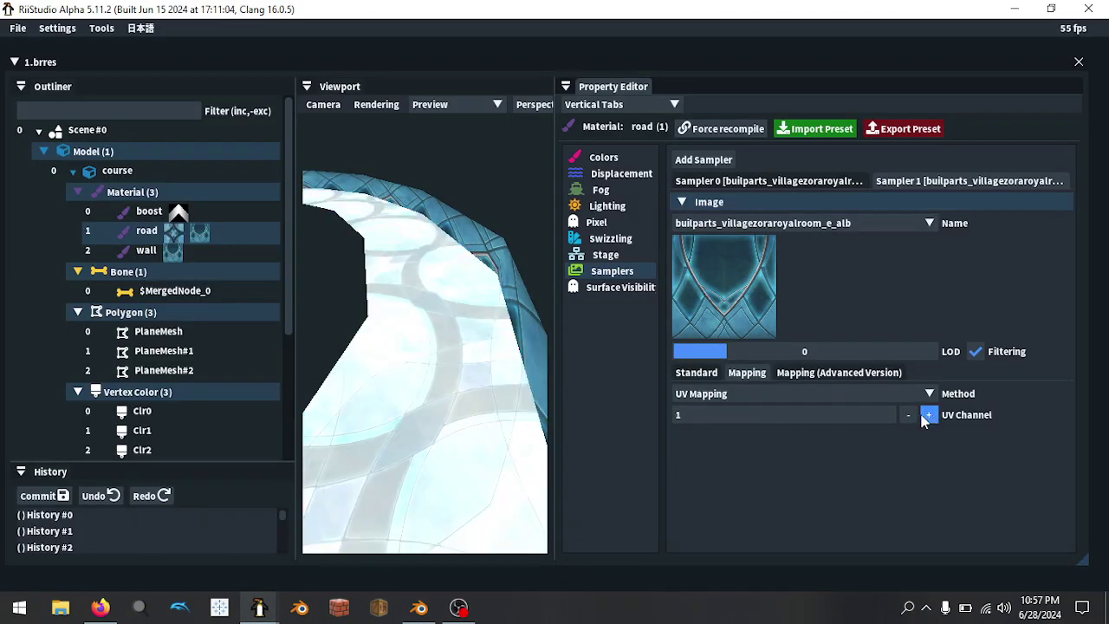
left_click(907, 416)
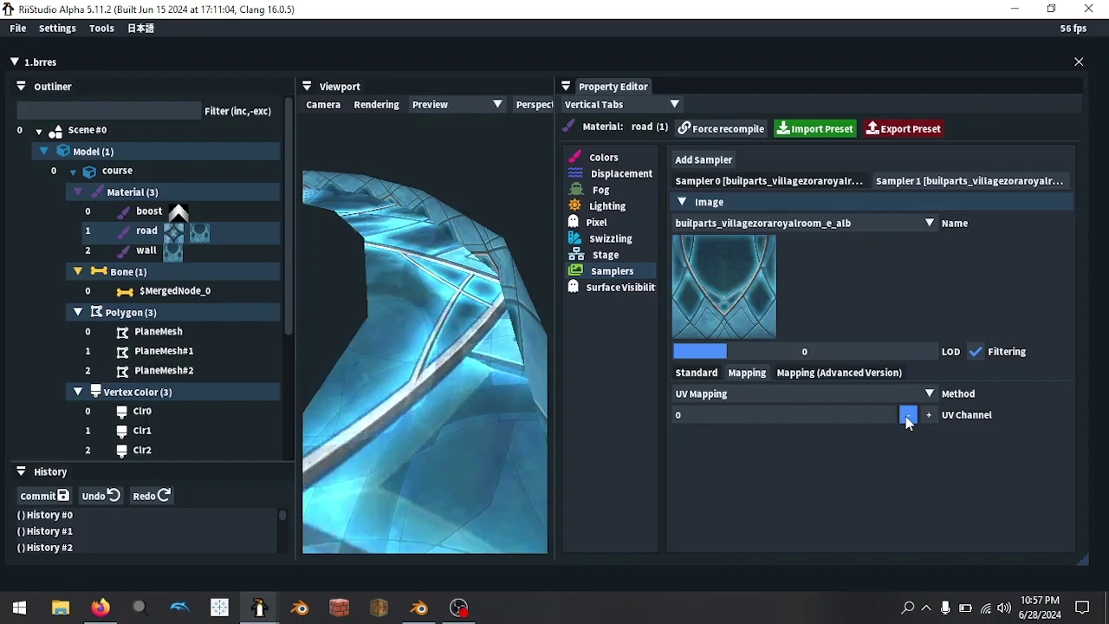
left_click(929, 416)
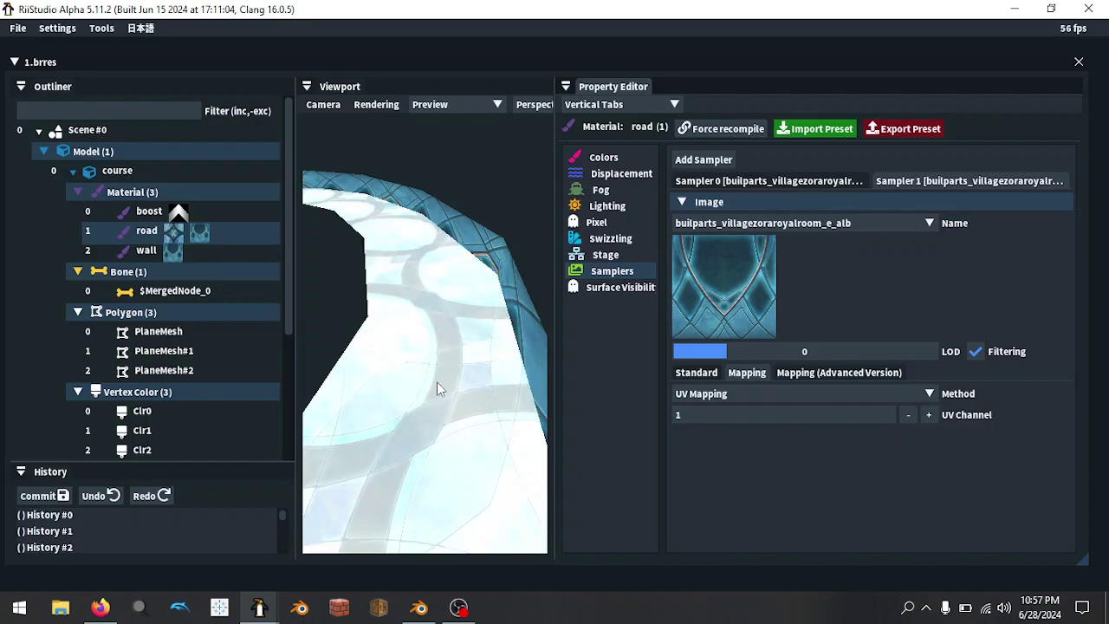
left_click(907, 415)
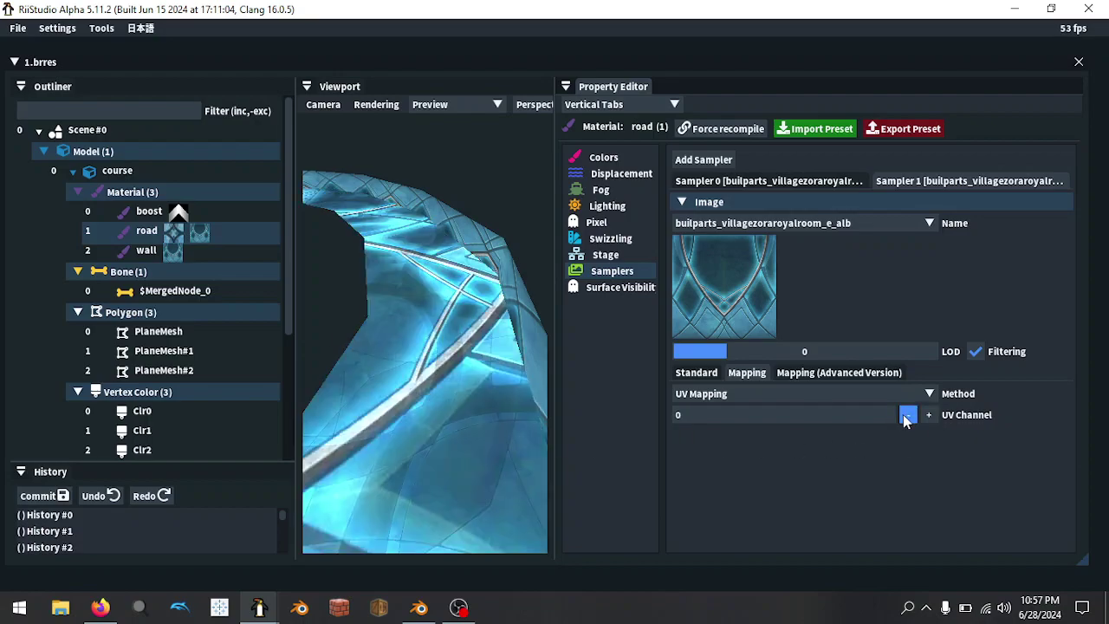
Step: Set Sampler 1's mapping method to Projection Mapping and look at the projected texture on the road
left_click(836, 396)
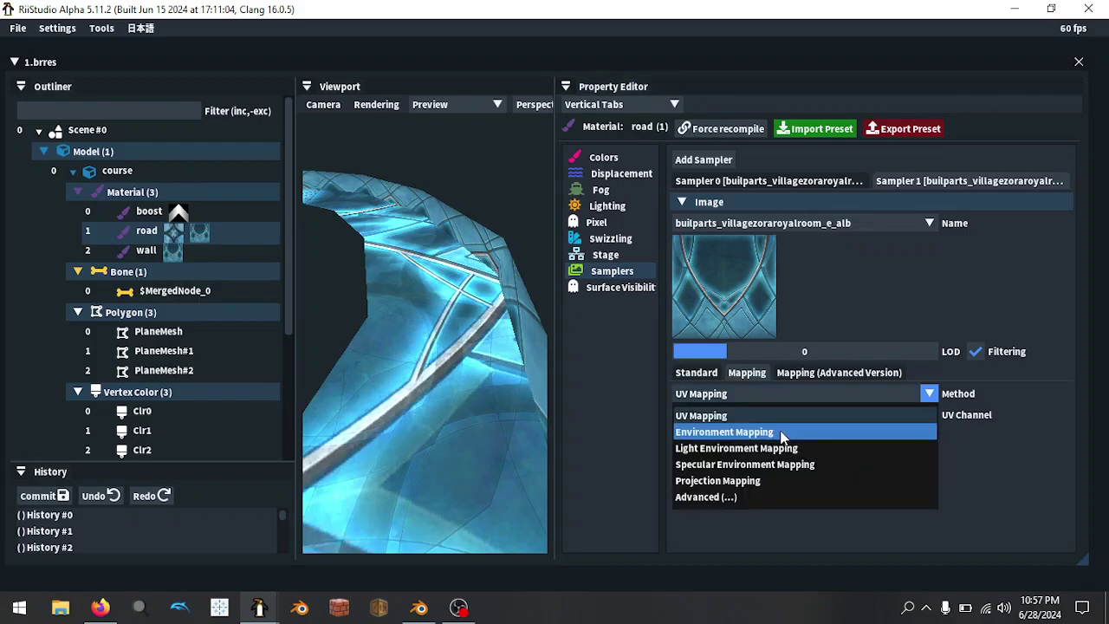
left_click(773, 483)
left_click_drag(487, 304, 369, 301)
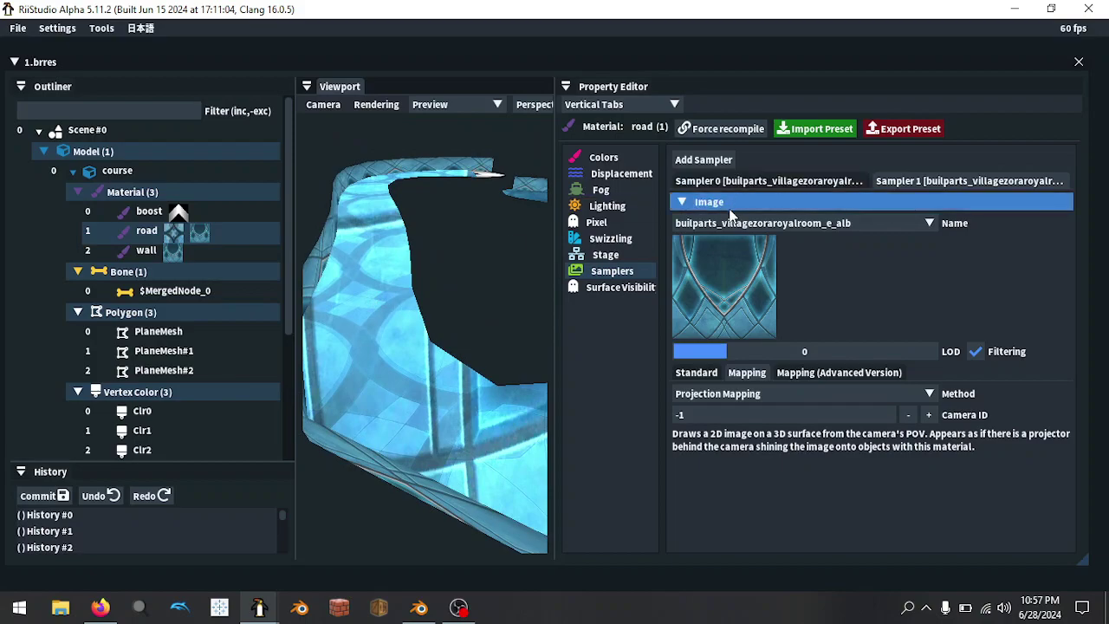
Step: Review Stage 1's color settings and delete Stage 1 from the road material
left_click(605, 255)
scroll(826, 303, "down", 3)
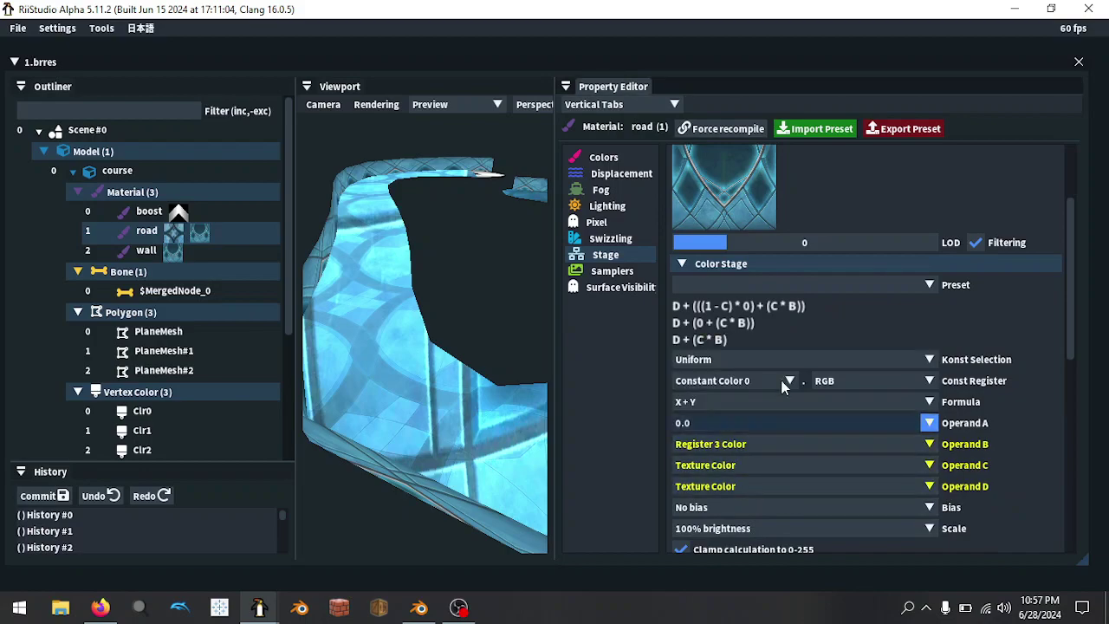
scroll(788, 329, "up", 3)
left_click(778, 181)
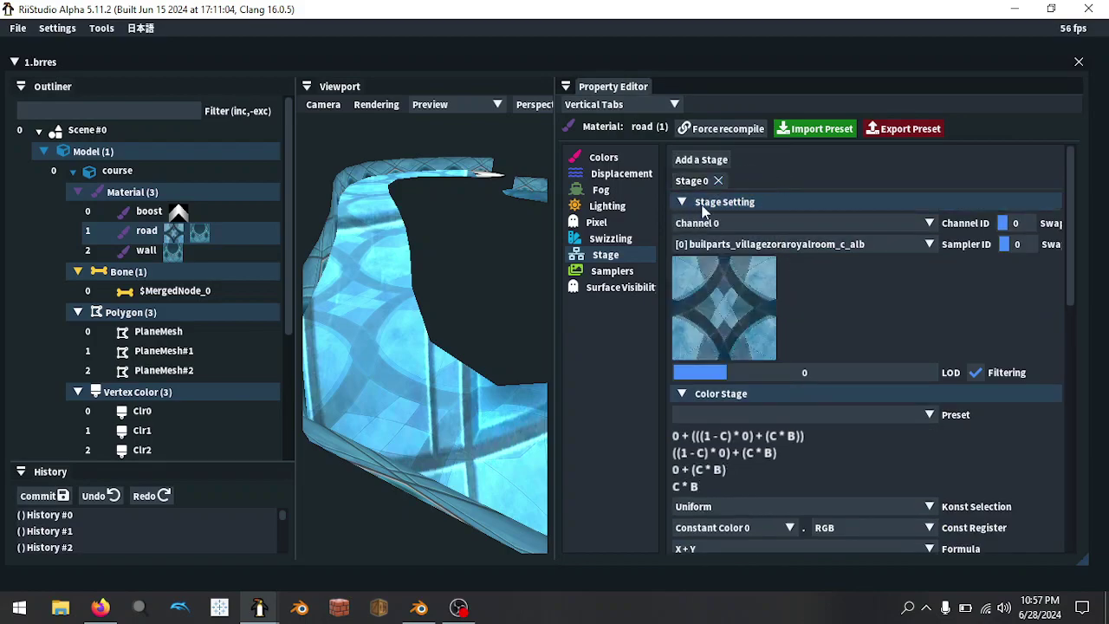
Step: Check the road material's remaining stage and delete Sampler 1 from its samplers
left_click(626, 287)
left_click(611, 271)
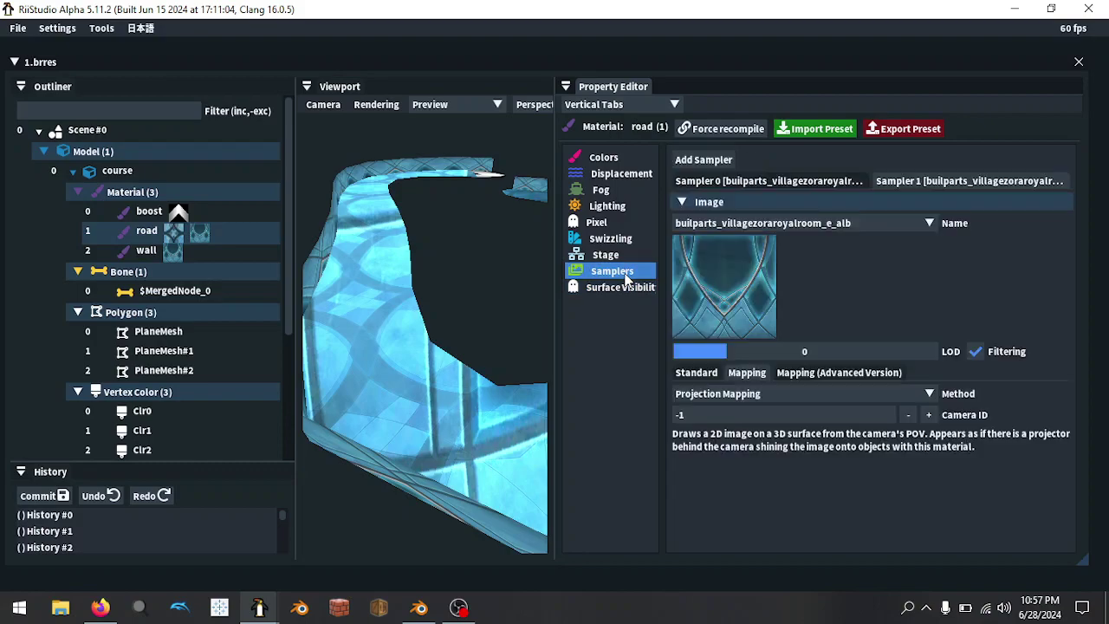
left_click_drag(324, 309, 490, 292)
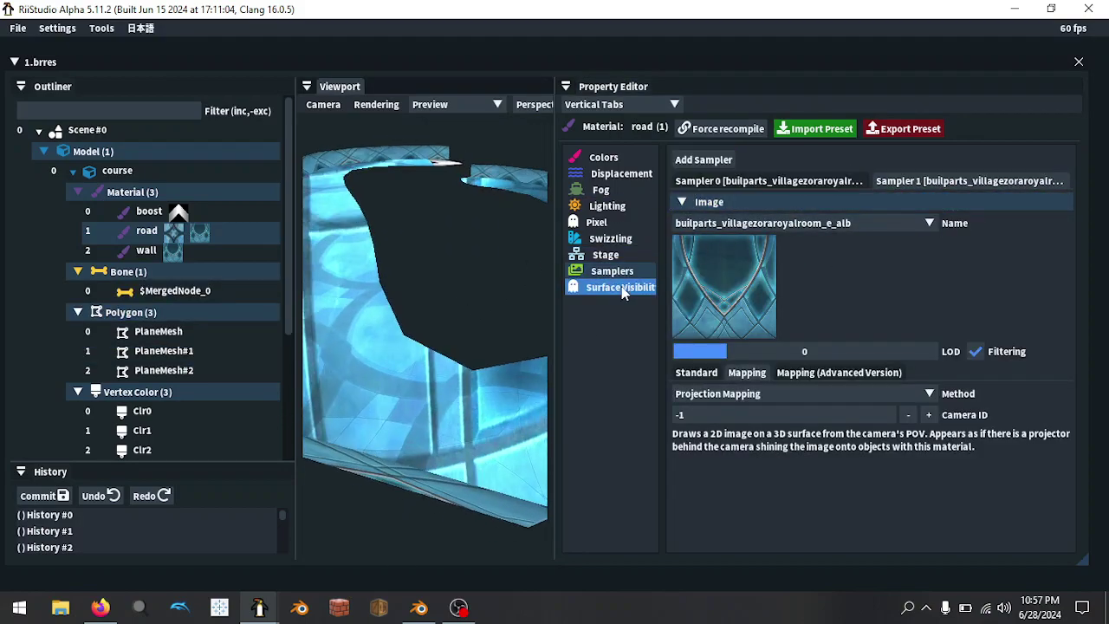
left_click(611, 238)
left_click(606, 255)
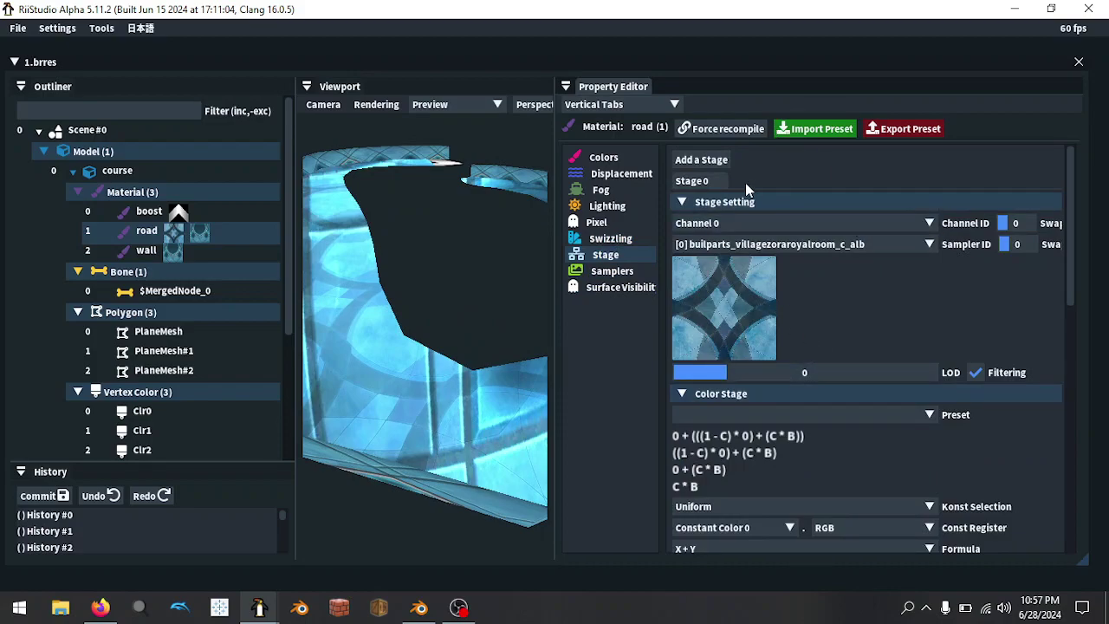
left_click_drag(381, 291, 451, 299)
left_click(611, 271)
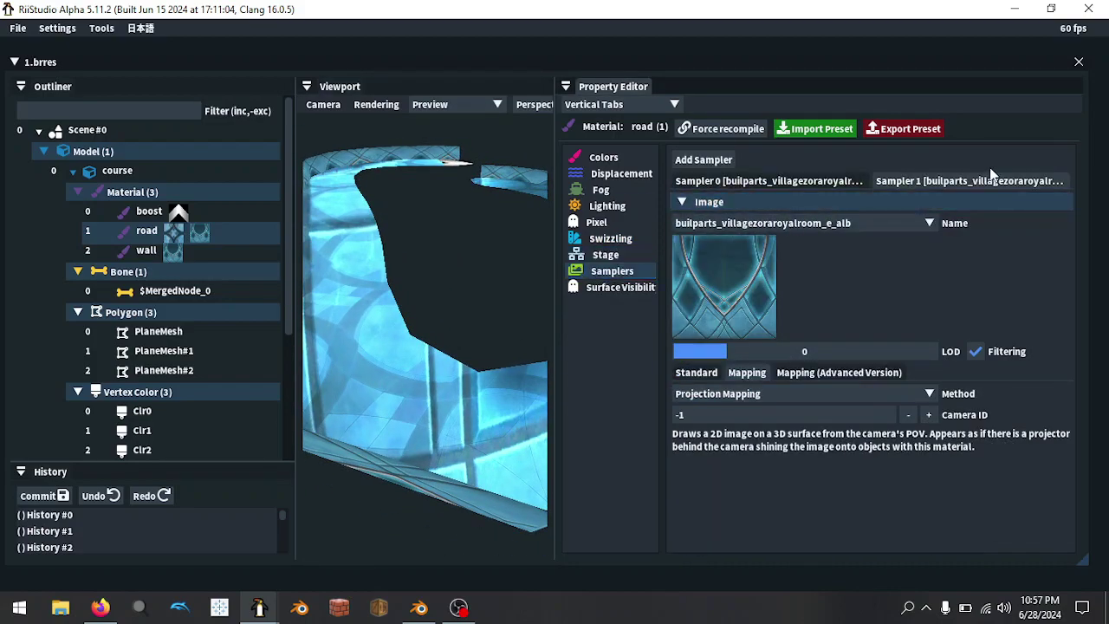
left_click(1057, 181)
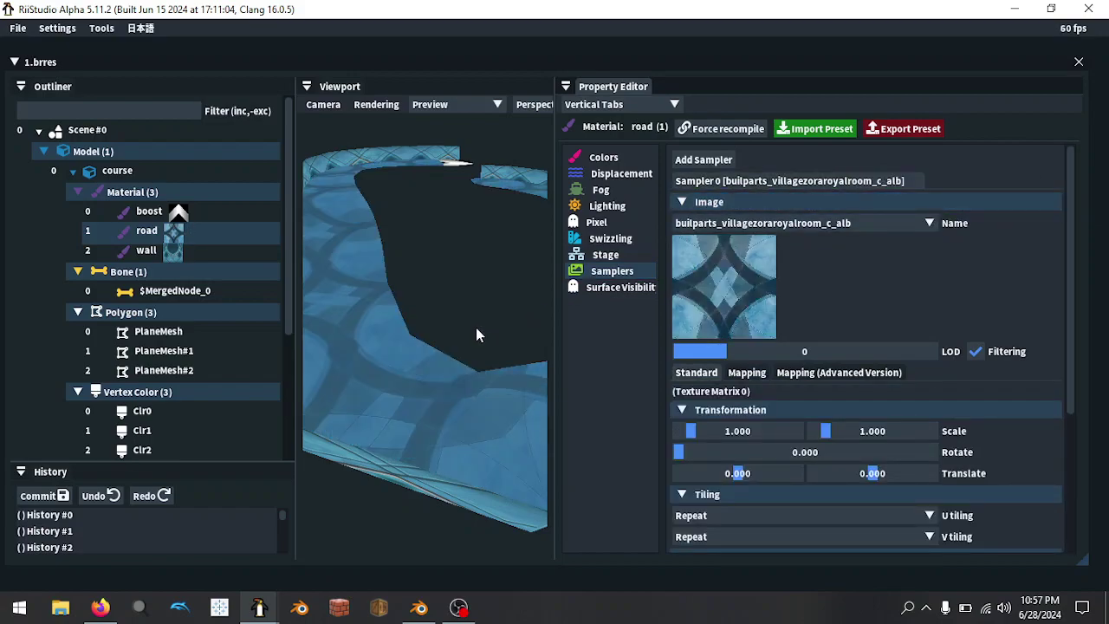
Step: Undo the deletion of the road material's Sampler 1 and force the material to recompile
key("ctrl+z")
left_click_drag(468, 340, 459, 295)
left_click(726, 131)
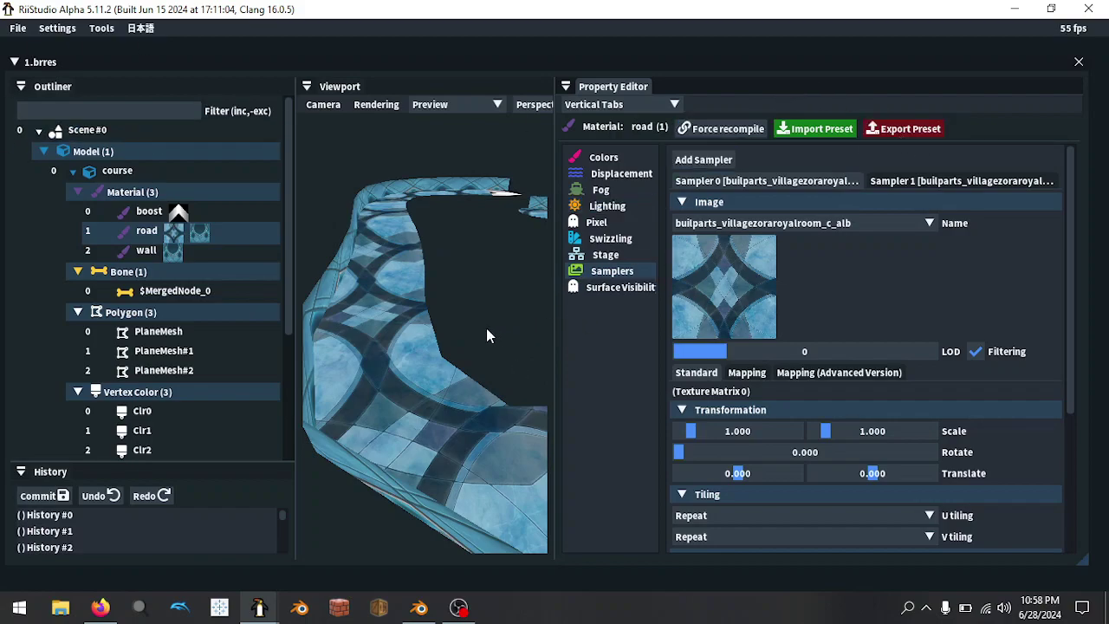
left_click_drag(487, 335, 475, 333)
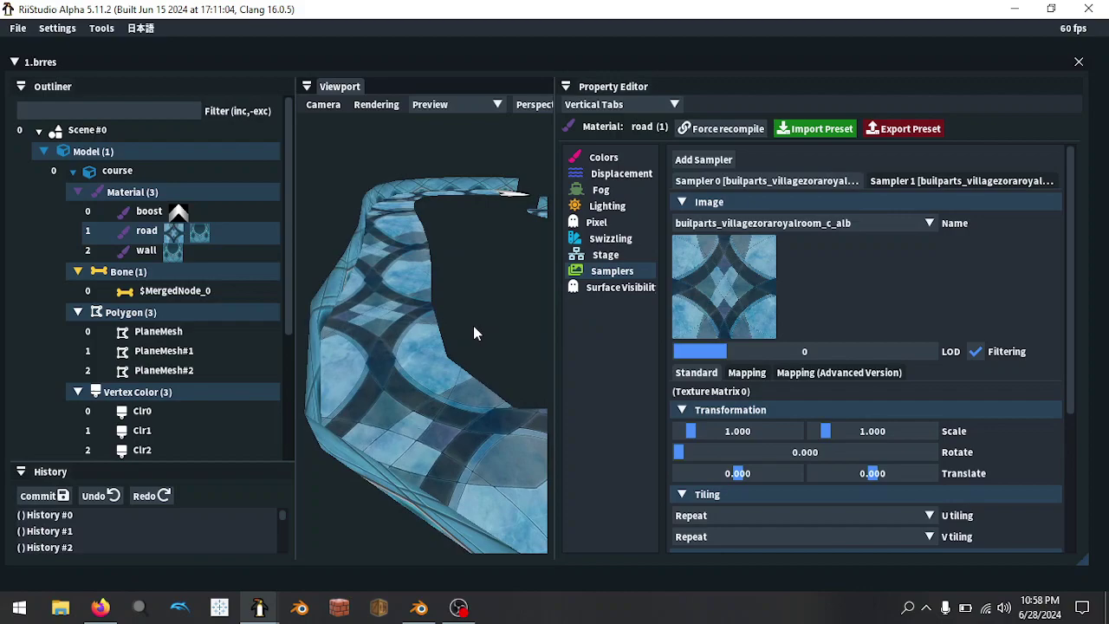
Step: Delete Sampler 1 from the road material again and inspect the road's texture
left_click(1055, 178)
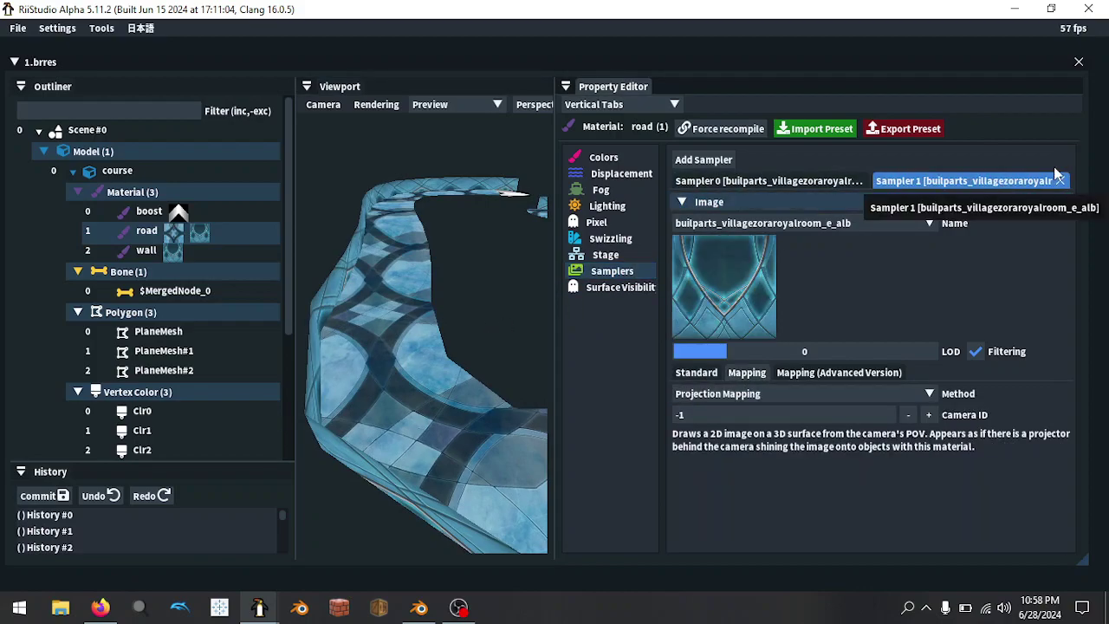
left_click(1061, 180)
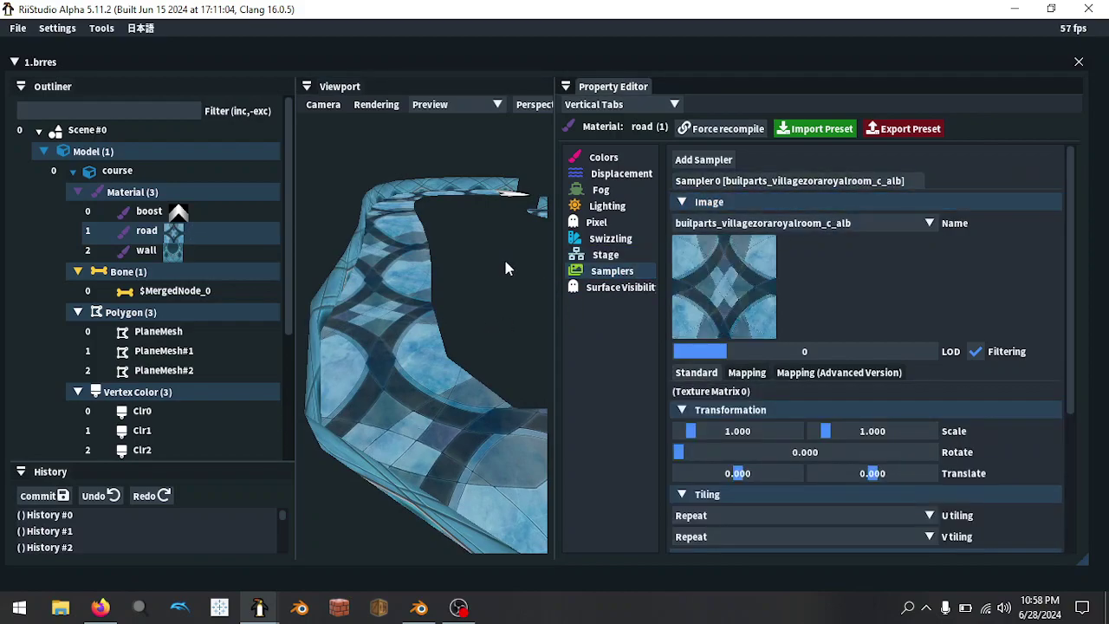
left_click_drag(493, 271, 486, 303)
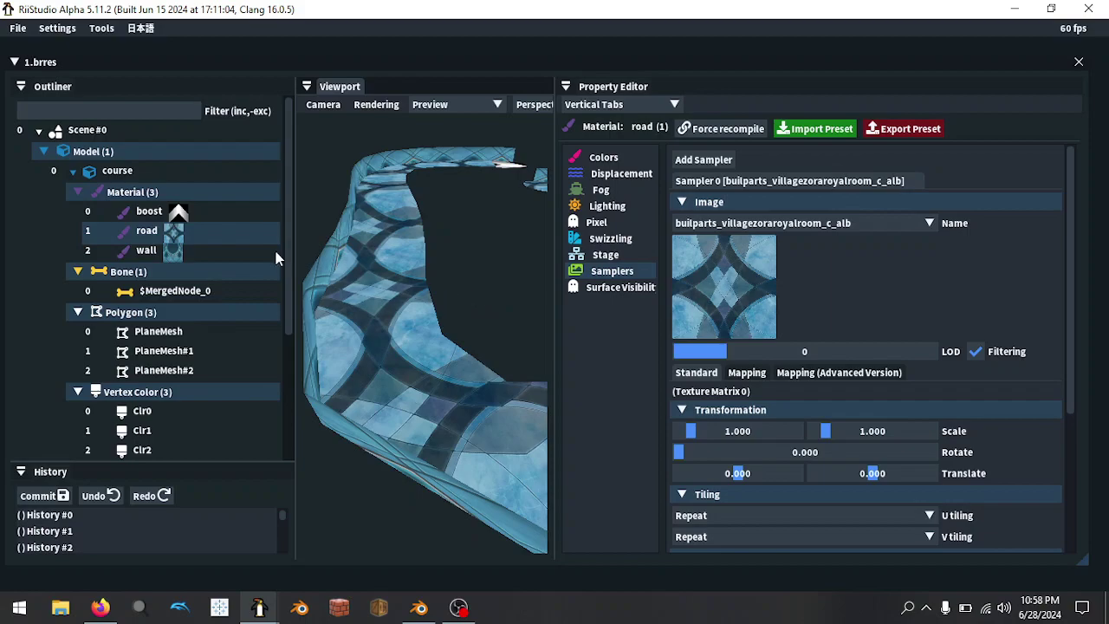
Step: Export the road material as a preset named road.rspreset in the tutorial folder
right_click(235, 229)
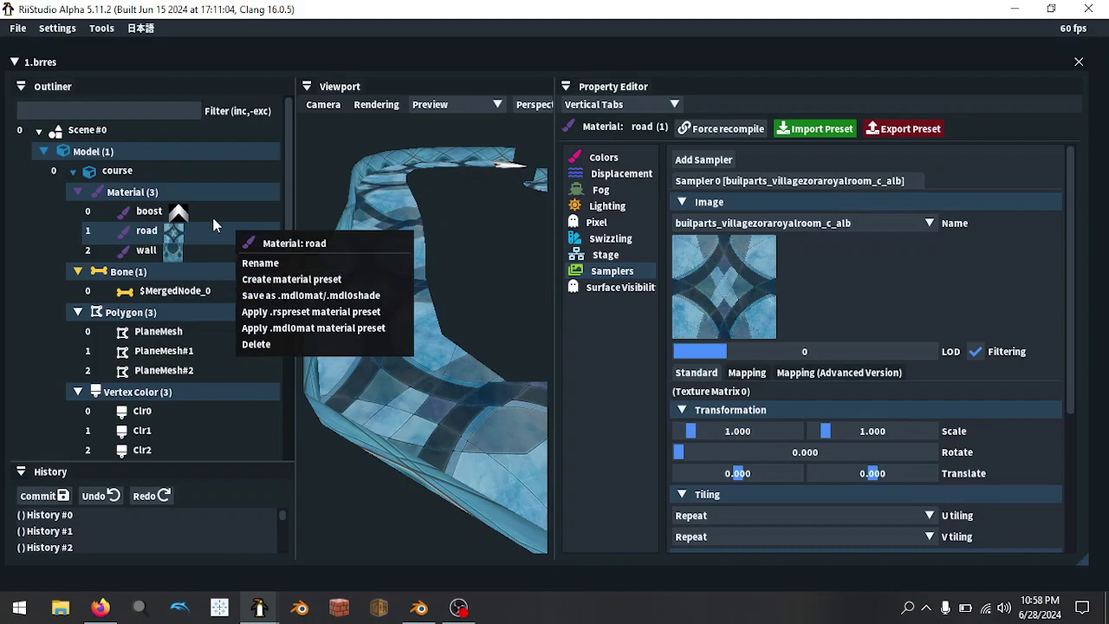
left_click(213, 235)
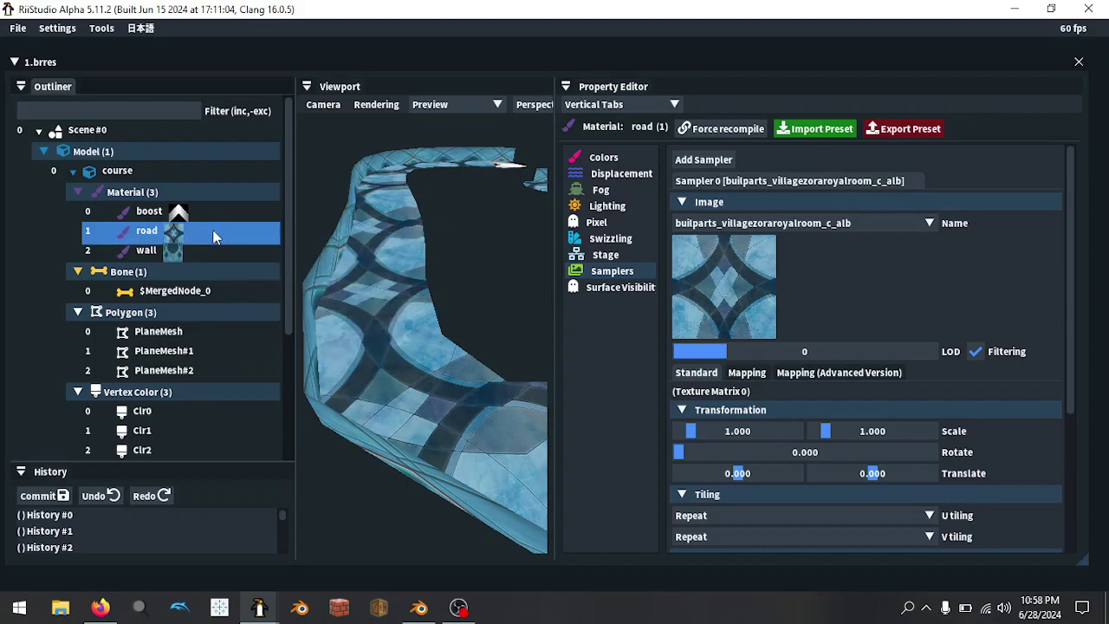
left_click(926, 137)
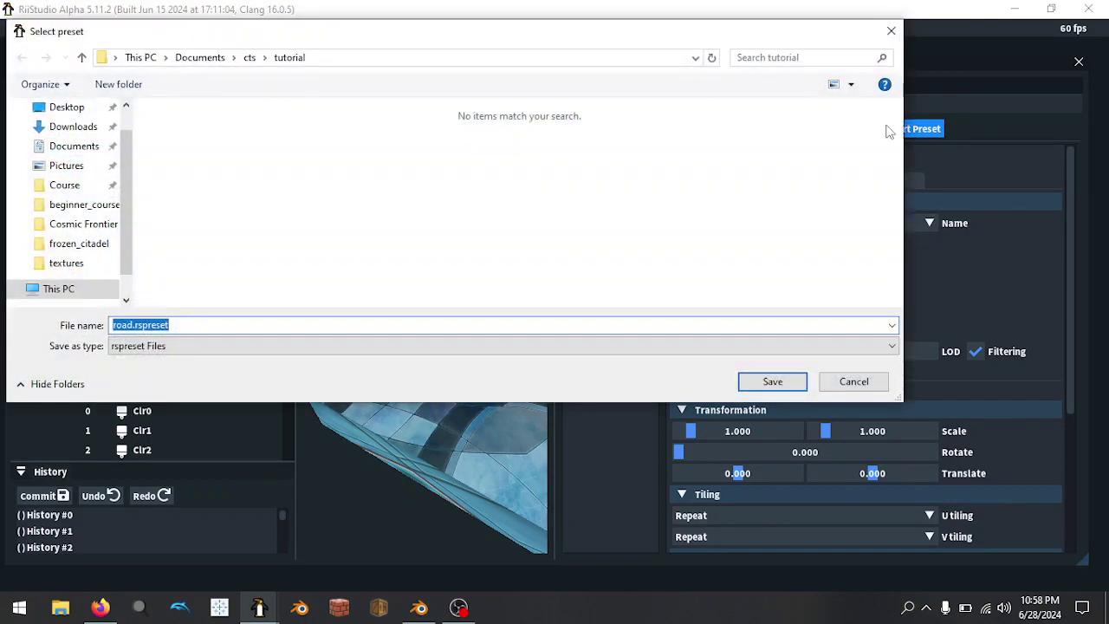
left_click(772, 381)
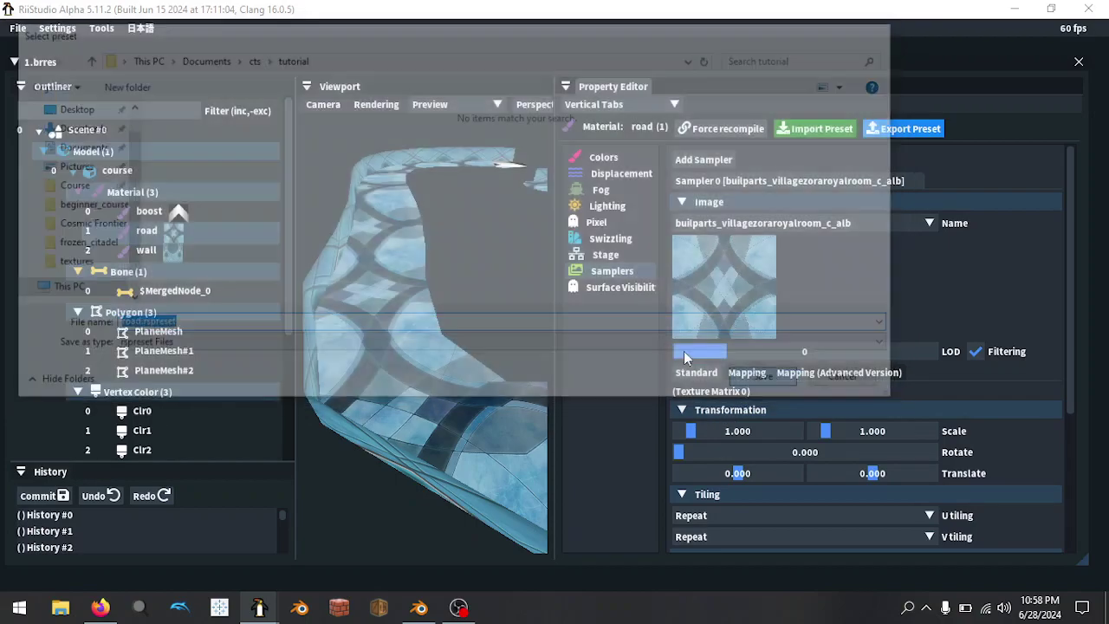
Step: Export the wall and boost materials as presets named wall.rspreset and boost.rspreset in the tutorial folder
left_click(230, 250)
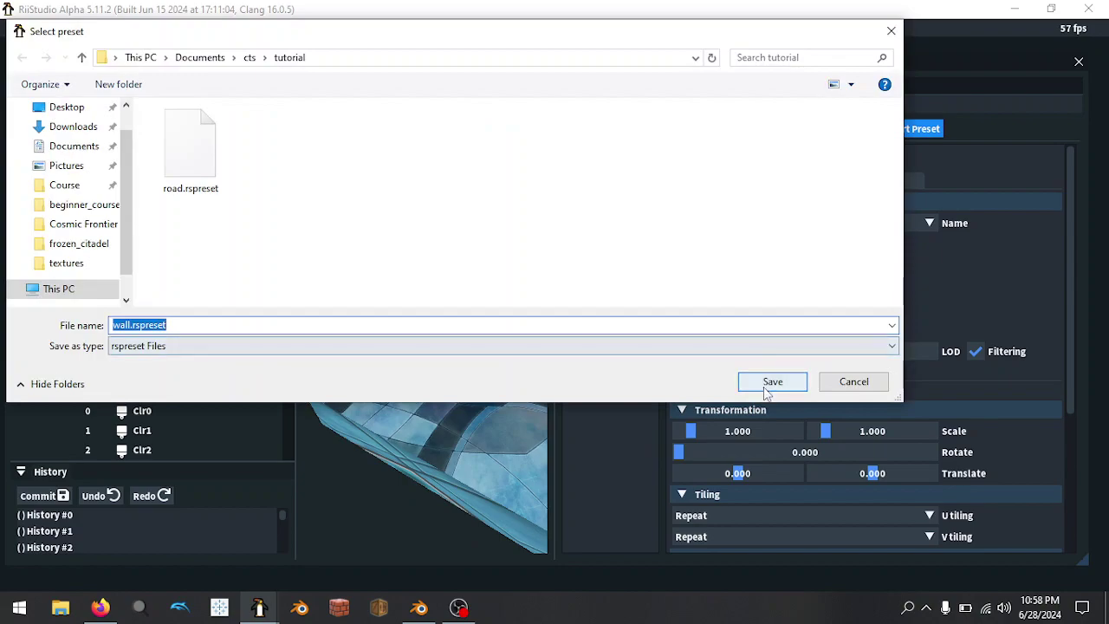
left_click(772, 380)
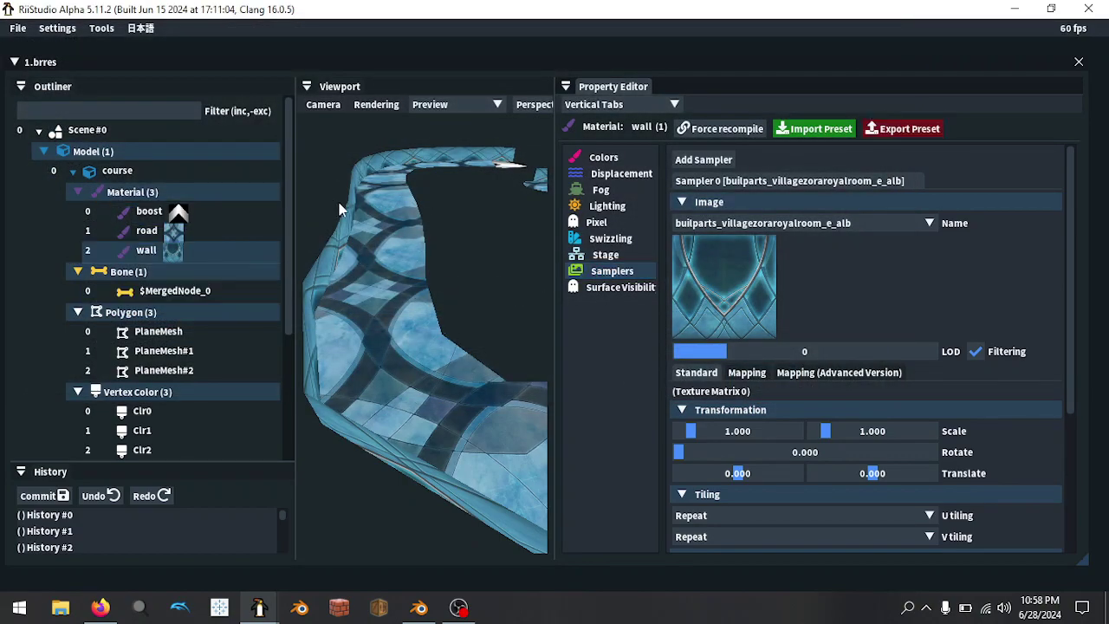
left_click(240, 221)
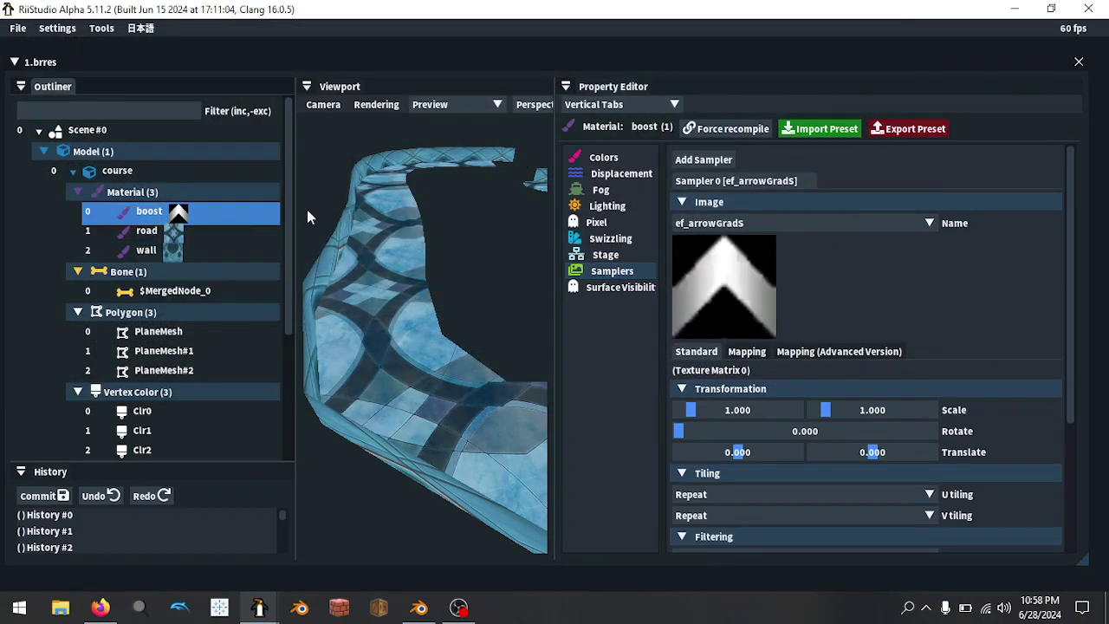
left_click(886, 134)
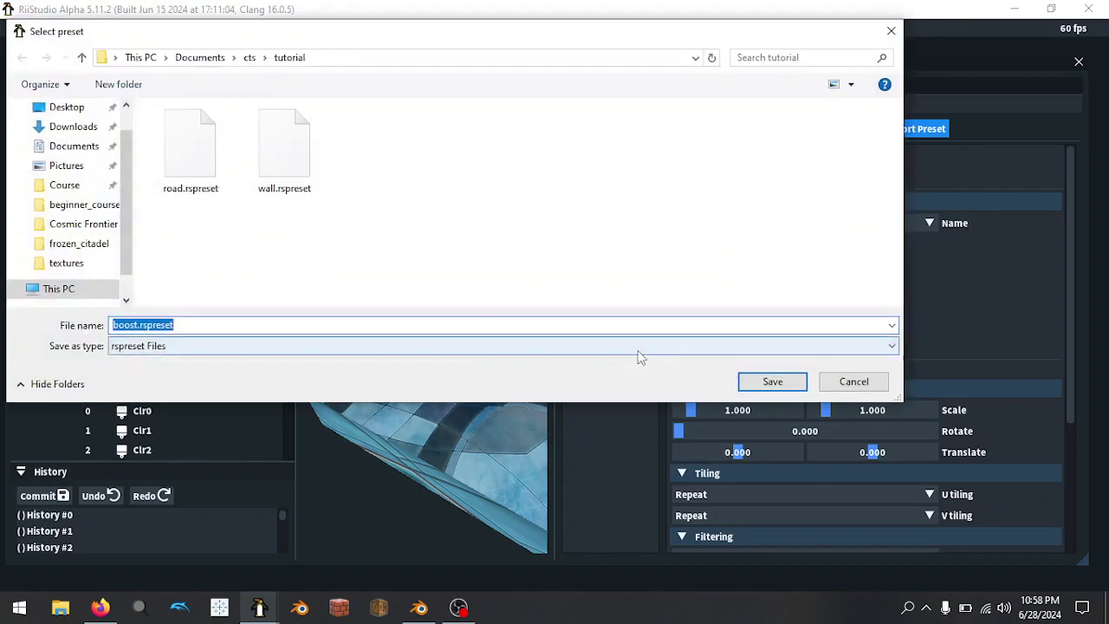
left_click(772, 382)
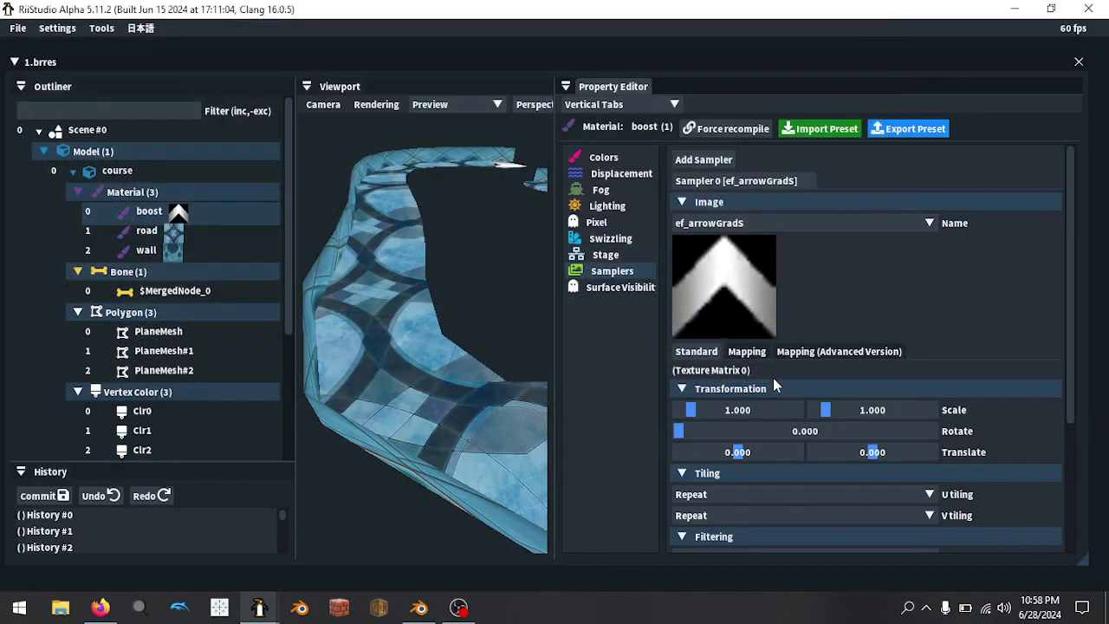
Step: Close the 1.brres model and open 1.dae from the tutorial folder in the model importer
left_click(1079, 62)
left_click(16, 28)
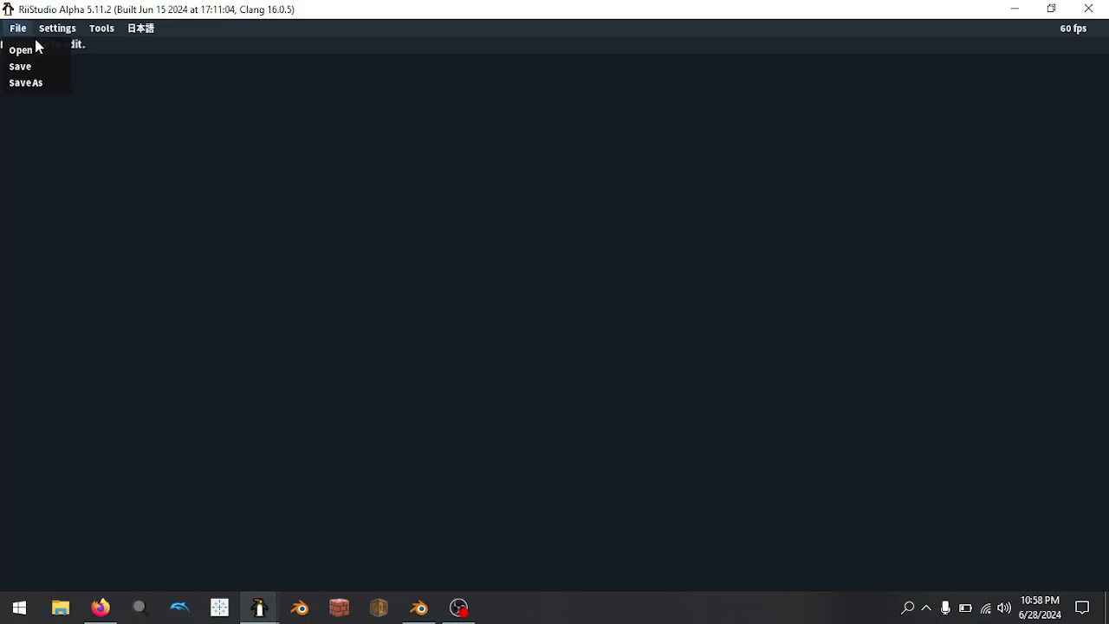
key("Return")
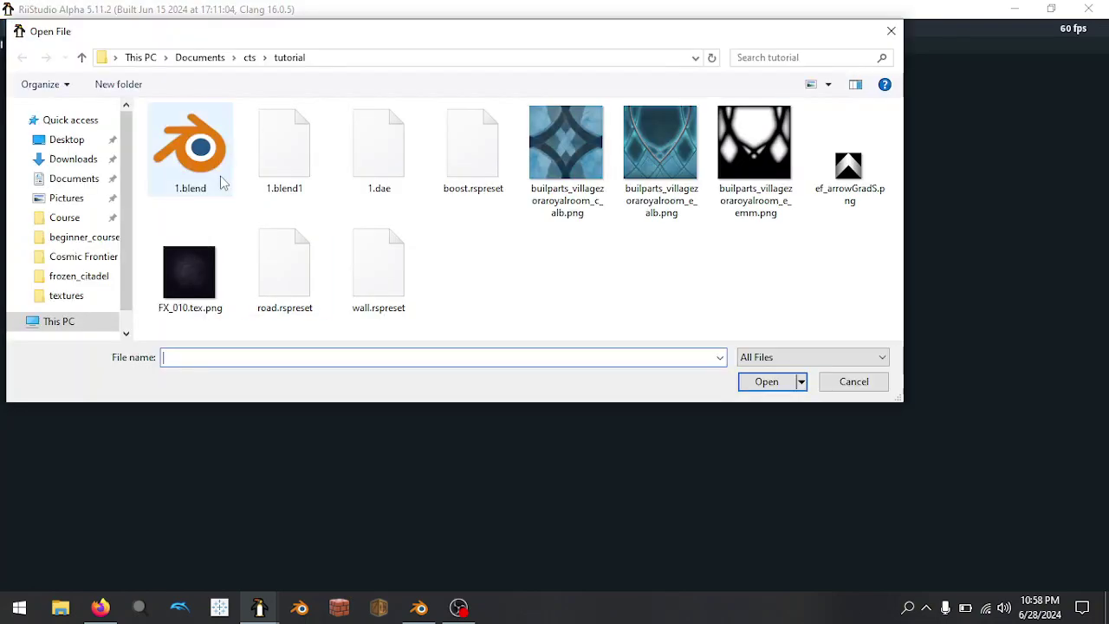
left_click(396, 172)
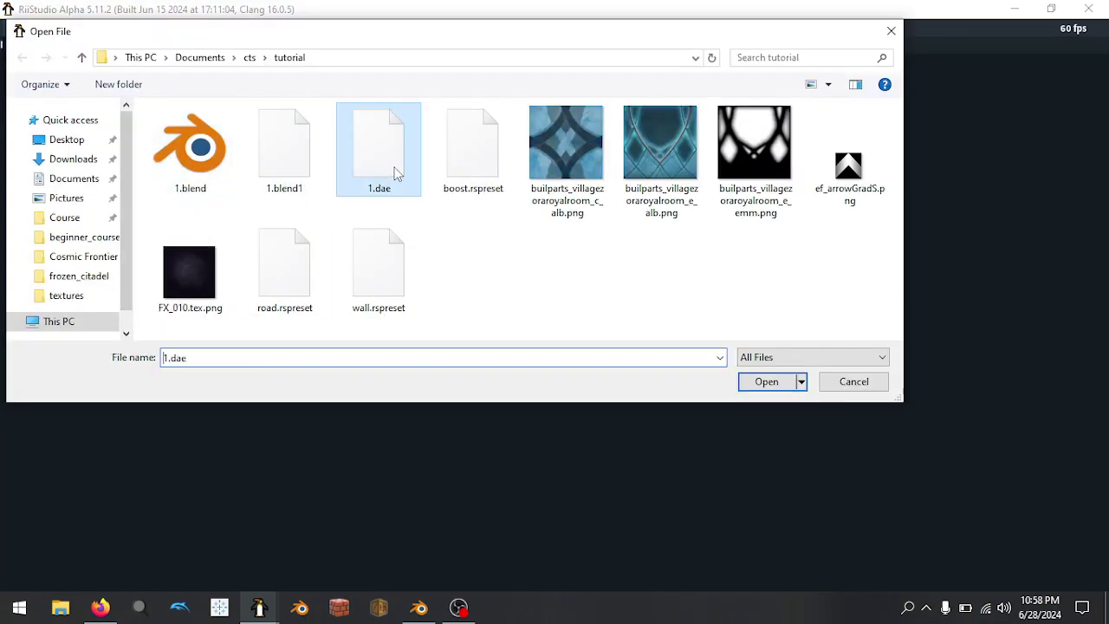
left_click(766, 381)
left_click(357, 119)
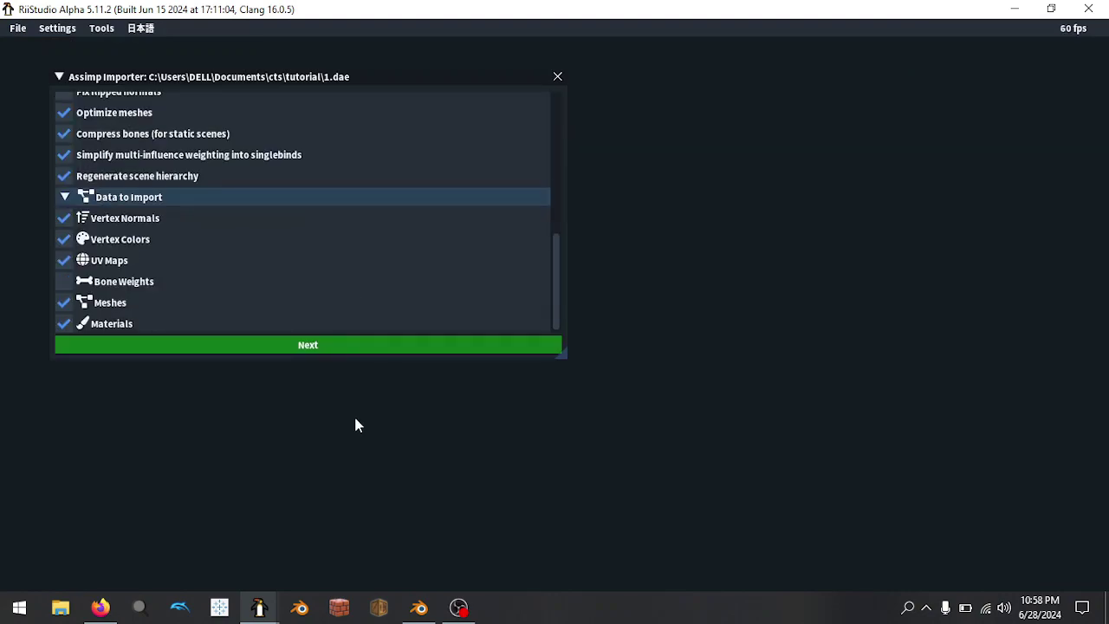
Step: Set the import Model Scale to 100 and import 1.dae with the other settings at their defaults
scroll(355, 263, "up", 5)
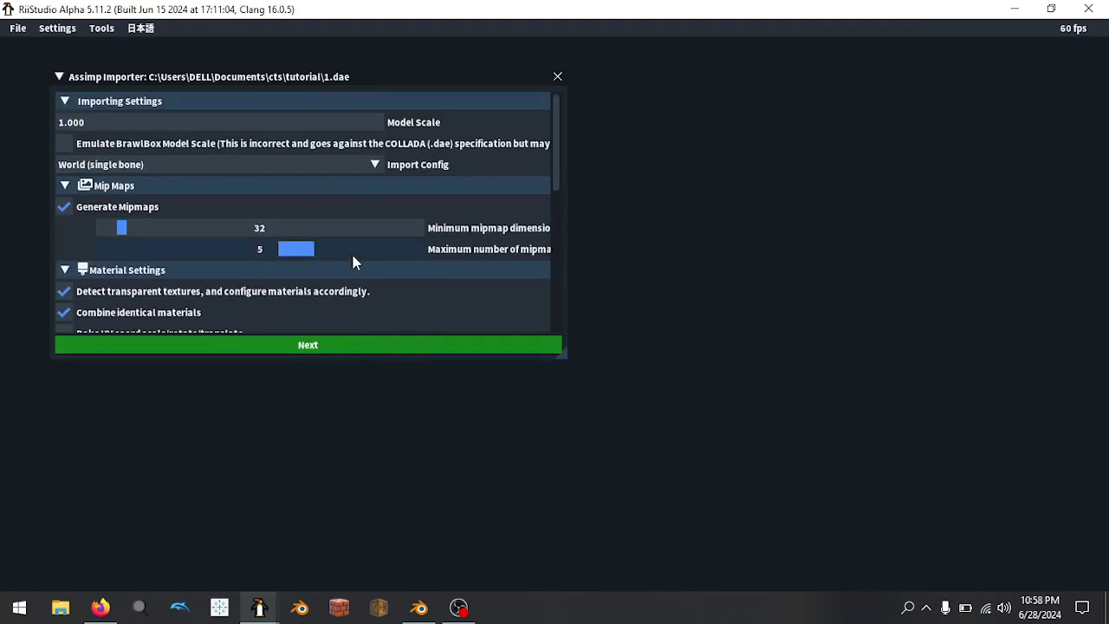
left_click(257, 122)
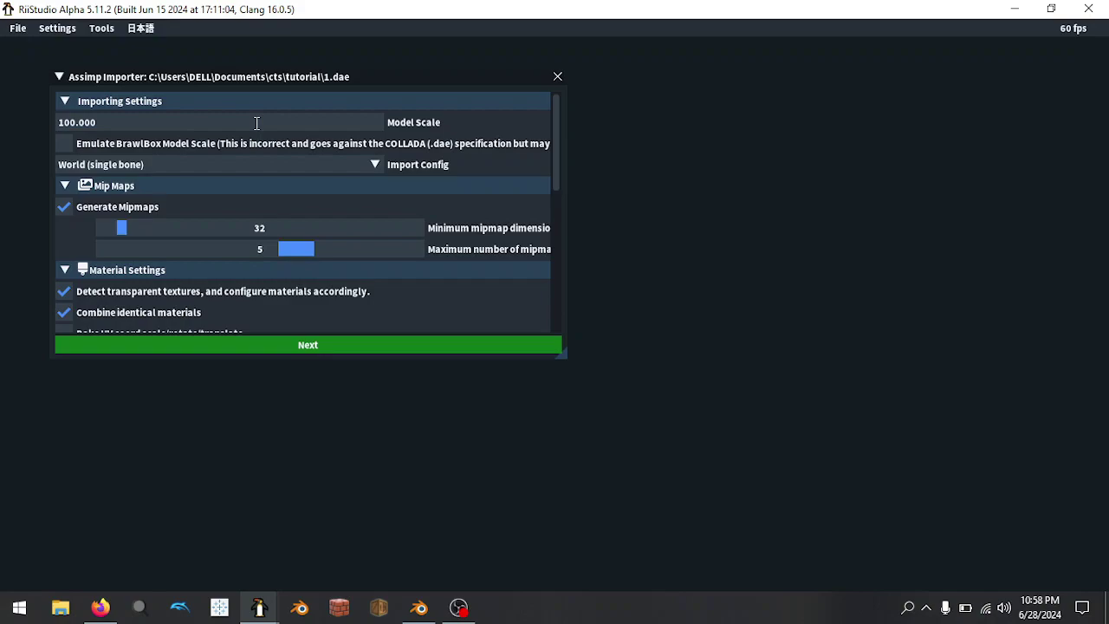
left_click(292, 348)
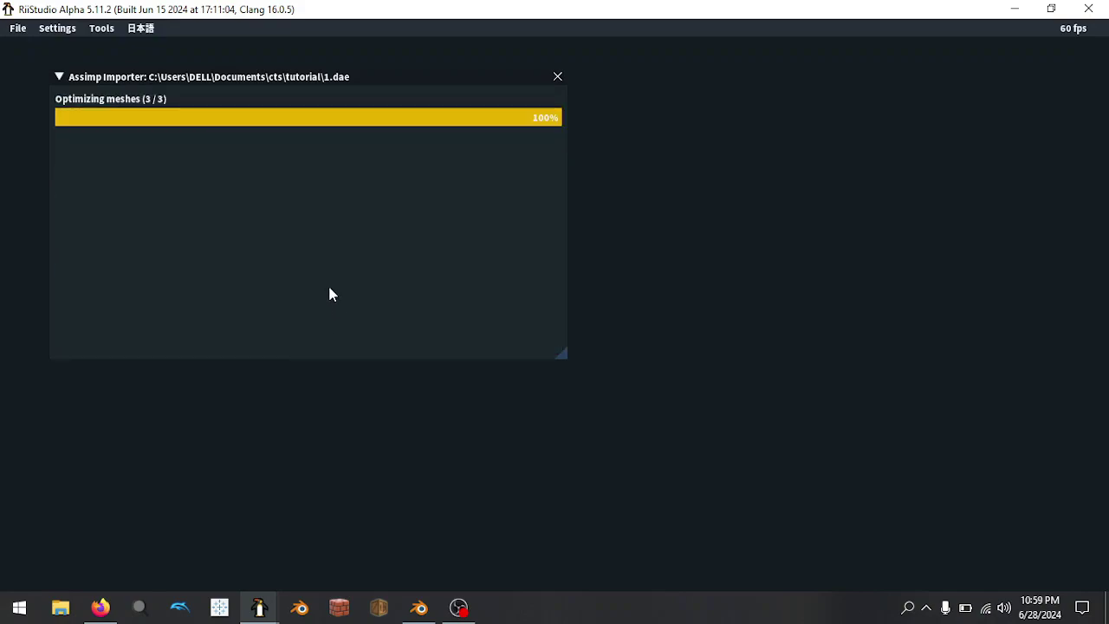
left_click(289, 118)
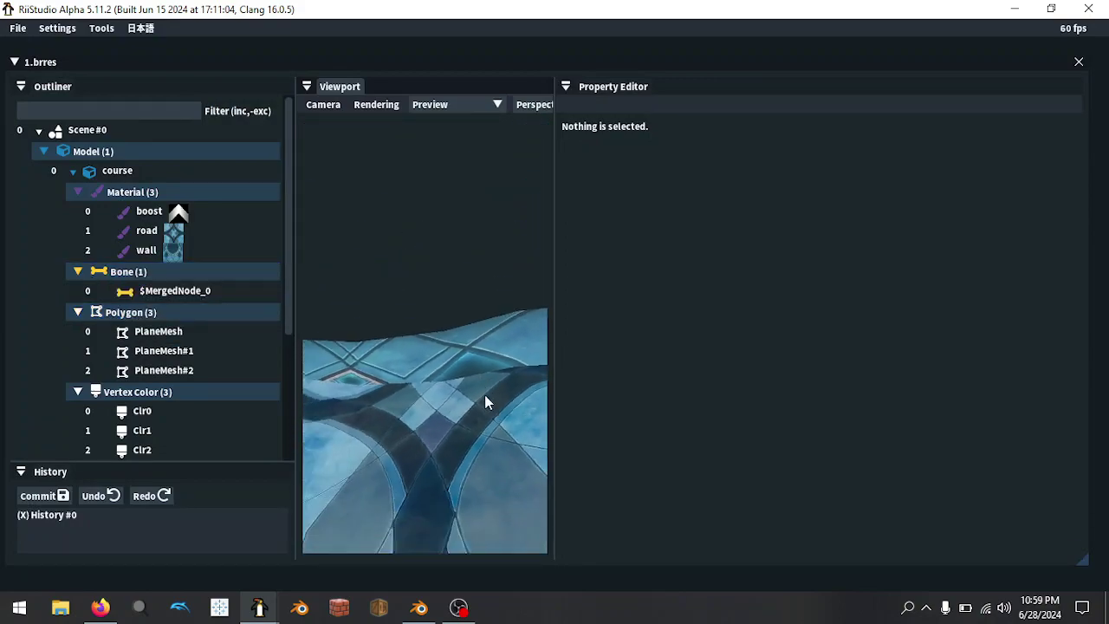
Step: Import multiple presets into the course model, choosing boost.rspreset, road.rspreset and wall.rspreset
left_click(199, 176)
right_click(203, 179)
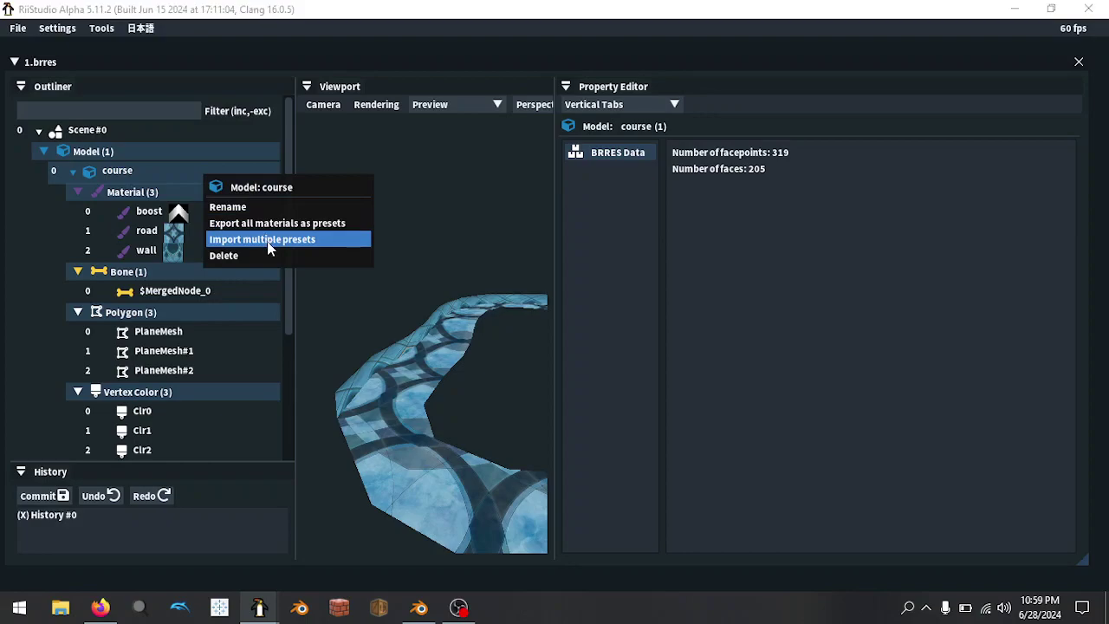
left_click(347, 239)
left_click(214, 161)
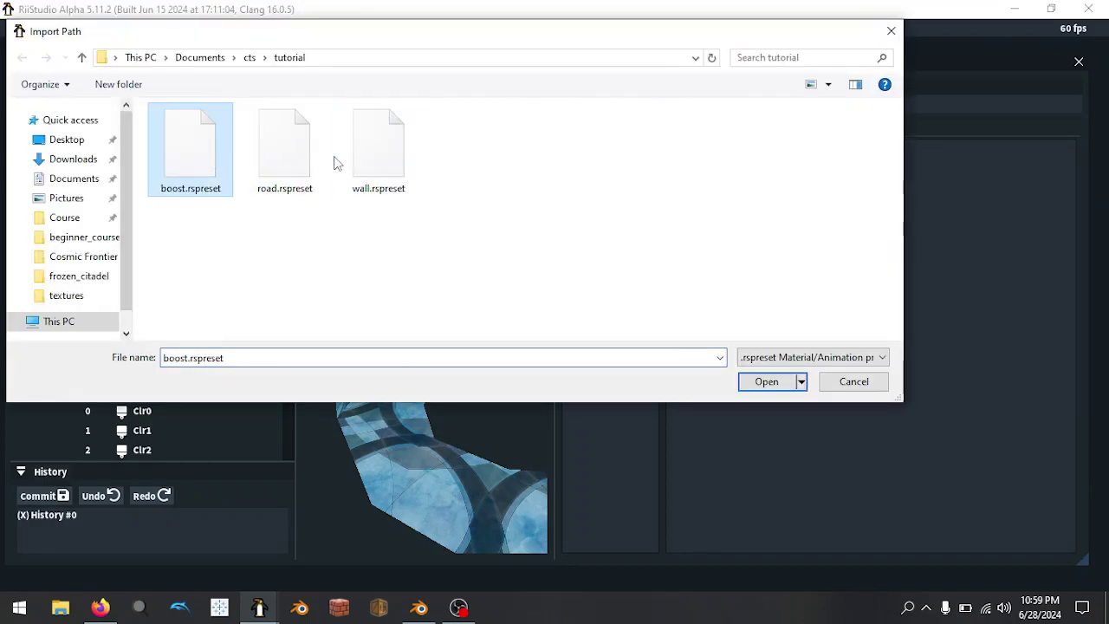
left_click(346, 162, "shift")
left_click(748, 382)
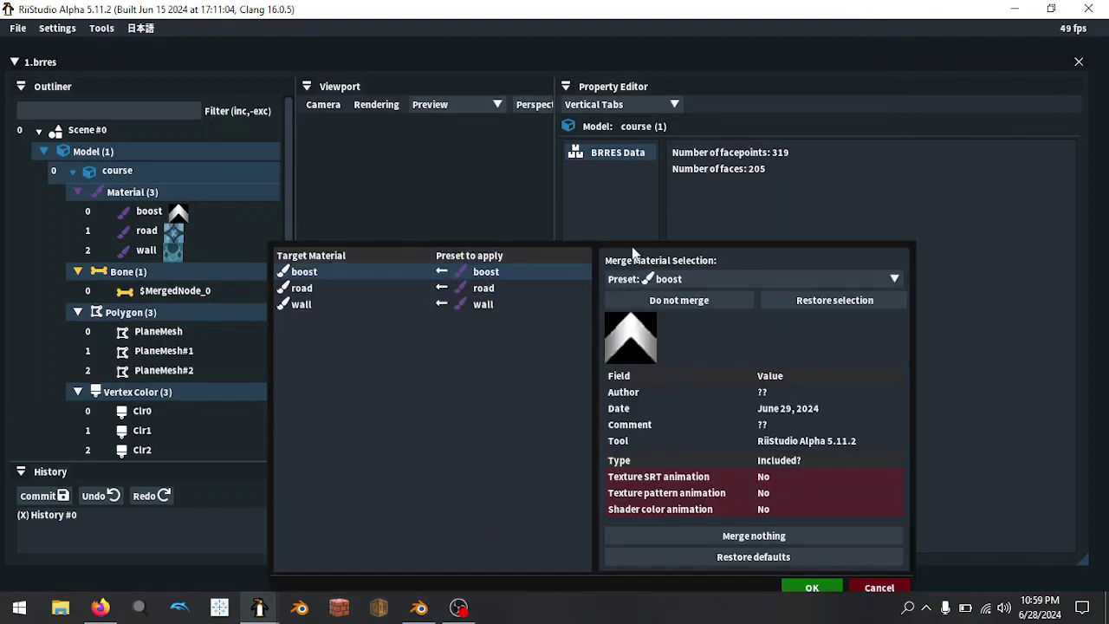
Step: Review the boost material's preset choices, merge the matching presets into all three materials and check the track
left_click(323, 273)
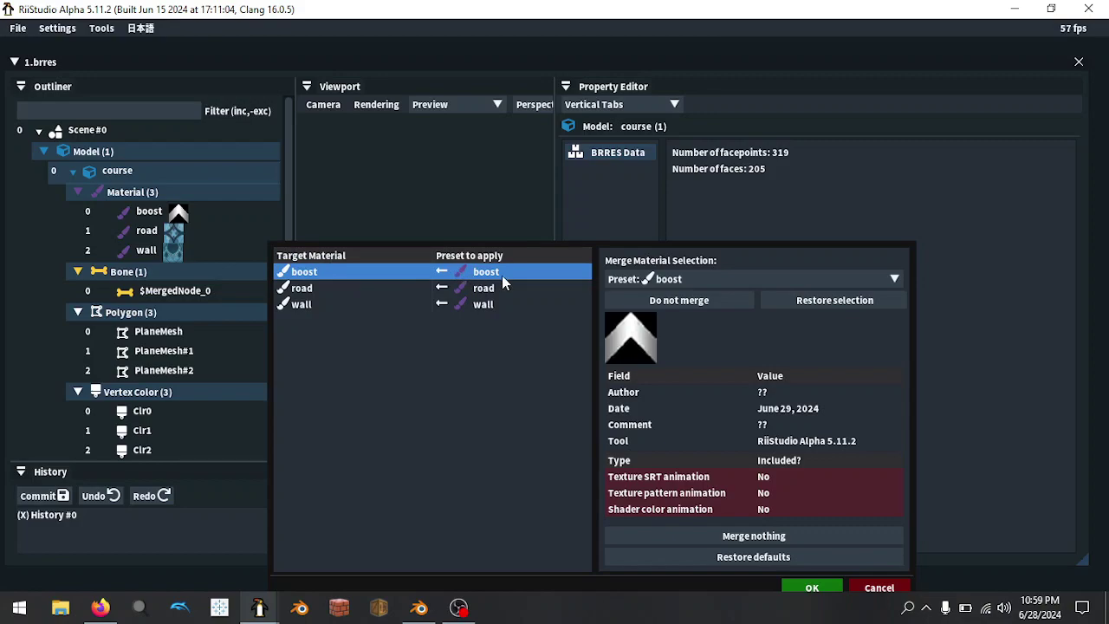
left_click(745, 279)
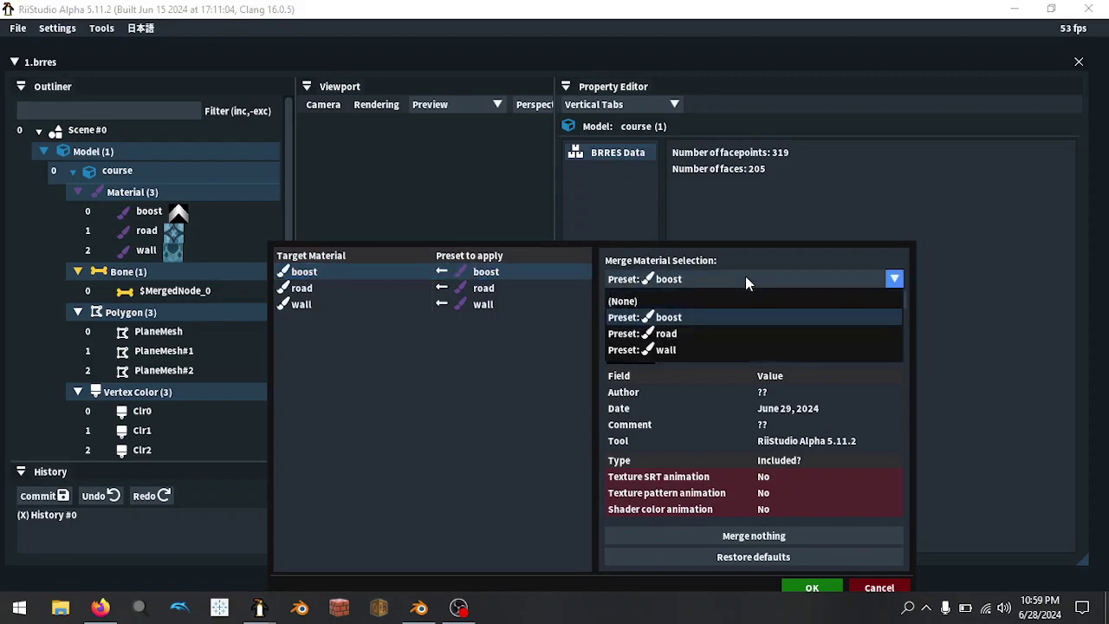
left_click(745, 276)
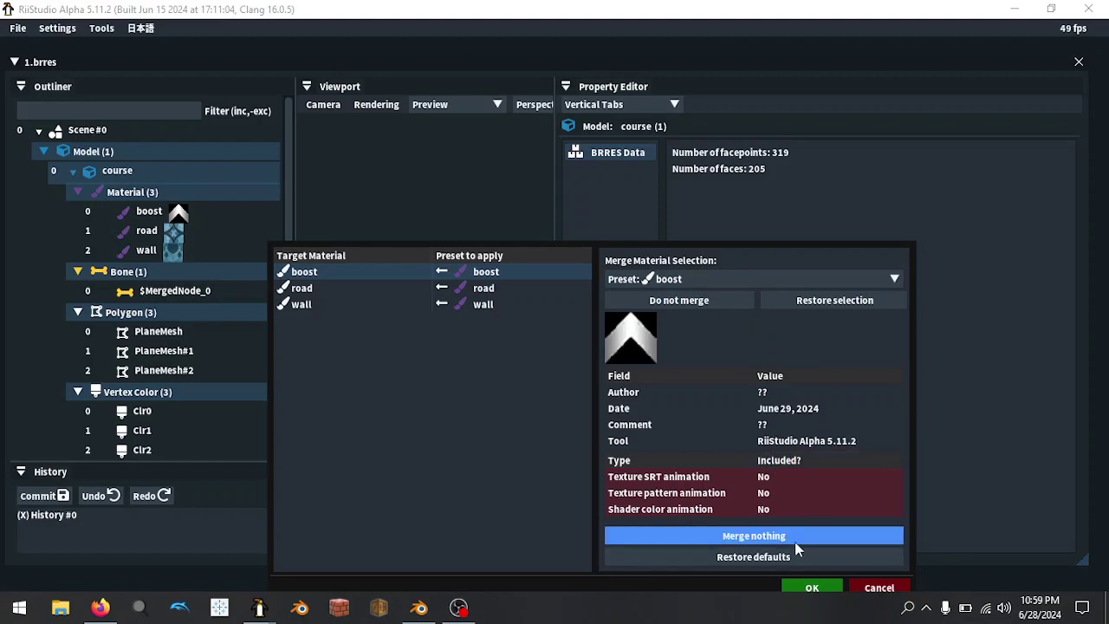
left_click(814, 585)
left_click_drag(460, 378, 329, 338)
left_click(217, 231)
left_click(229, 213)
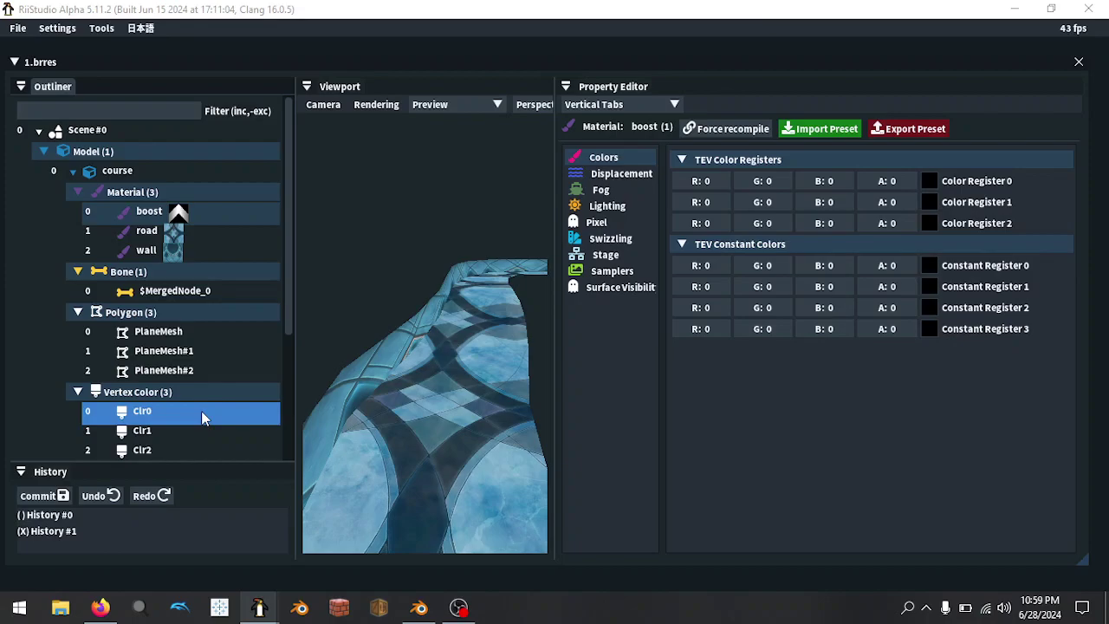
Step: Switch to Firefox, search the web for "riistudio" in a new tab and open the riidefi/RiiStudio GitHub releases page
key("super+e")
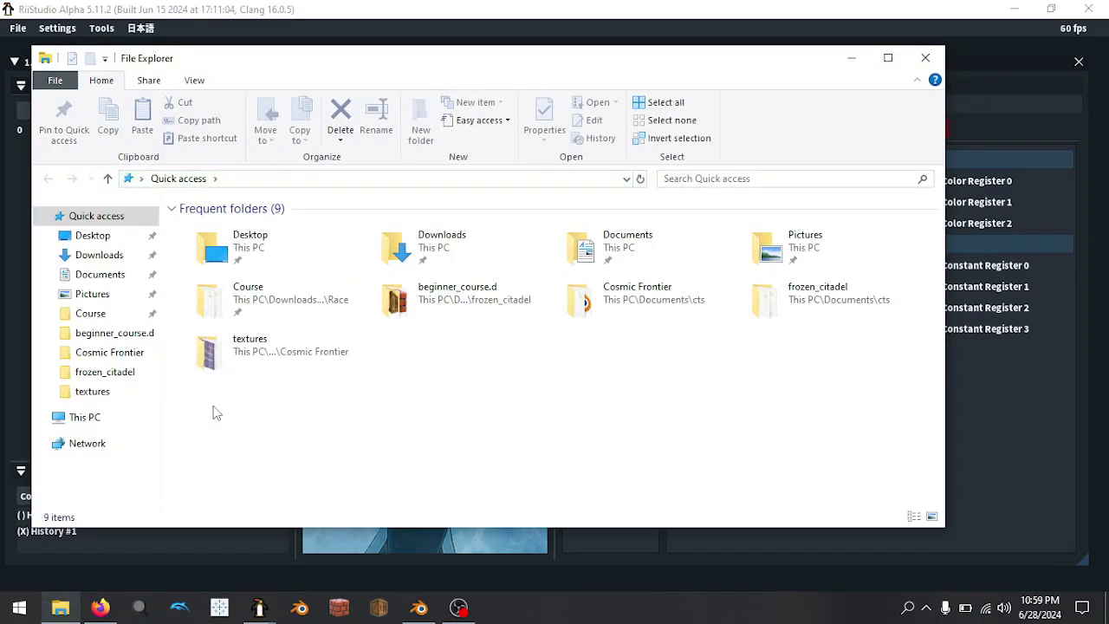
left_click(925, 57)
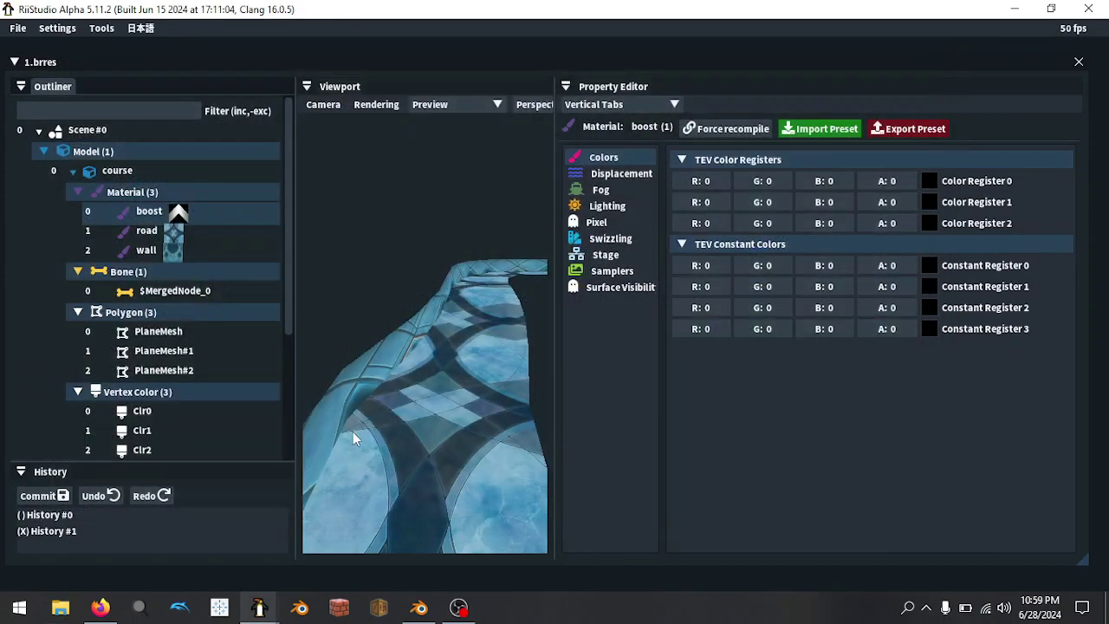
left_click(100, 608)
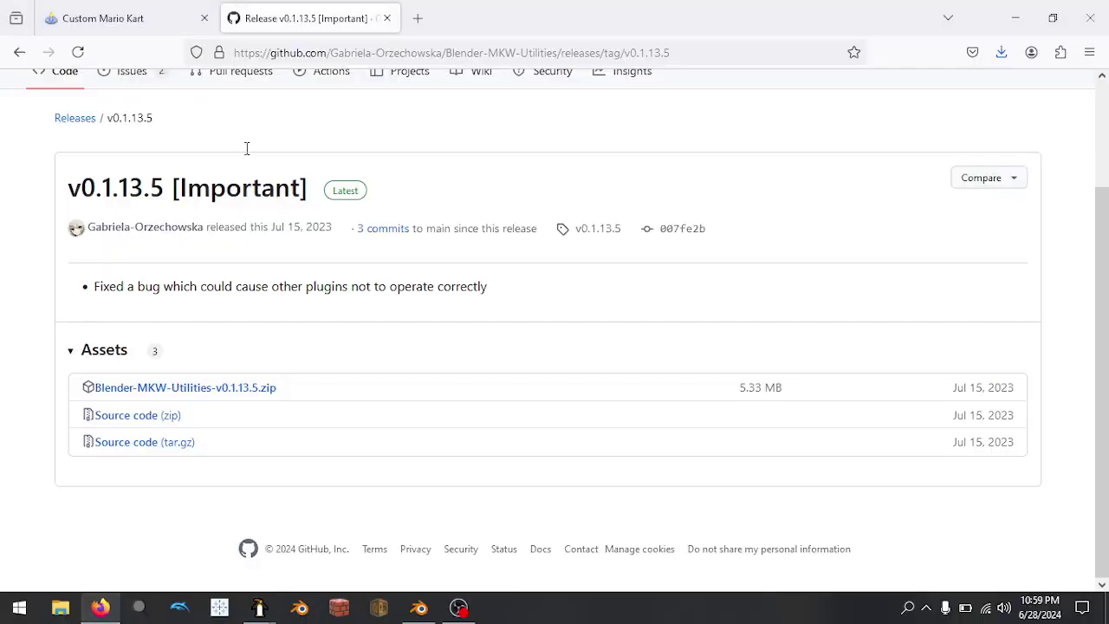
left_click(417, 17)
type("riistudio")
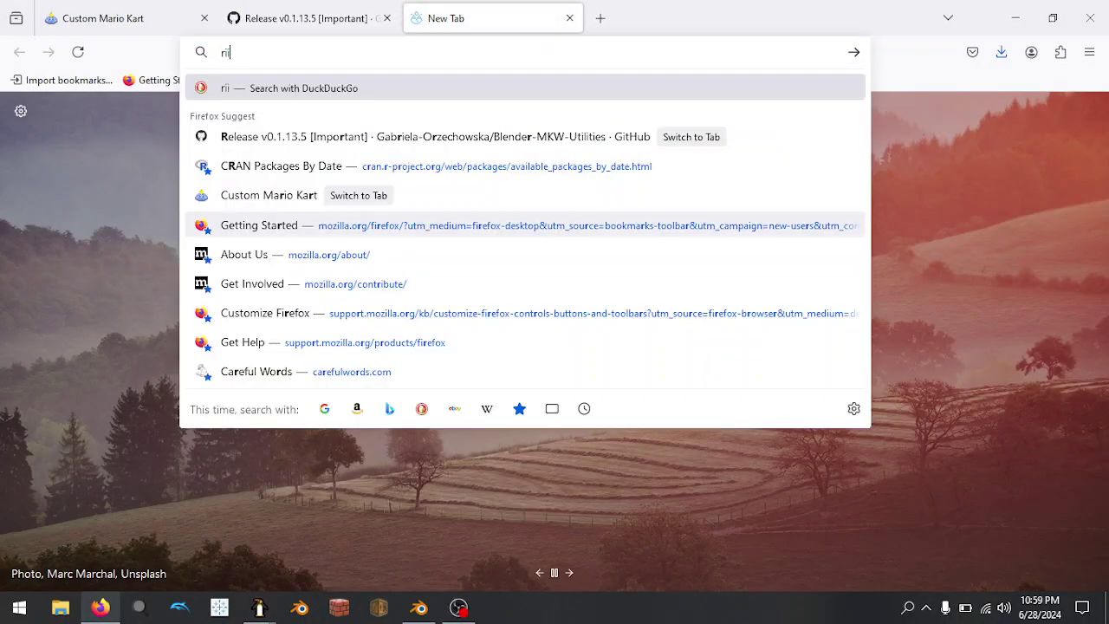
key("Return")
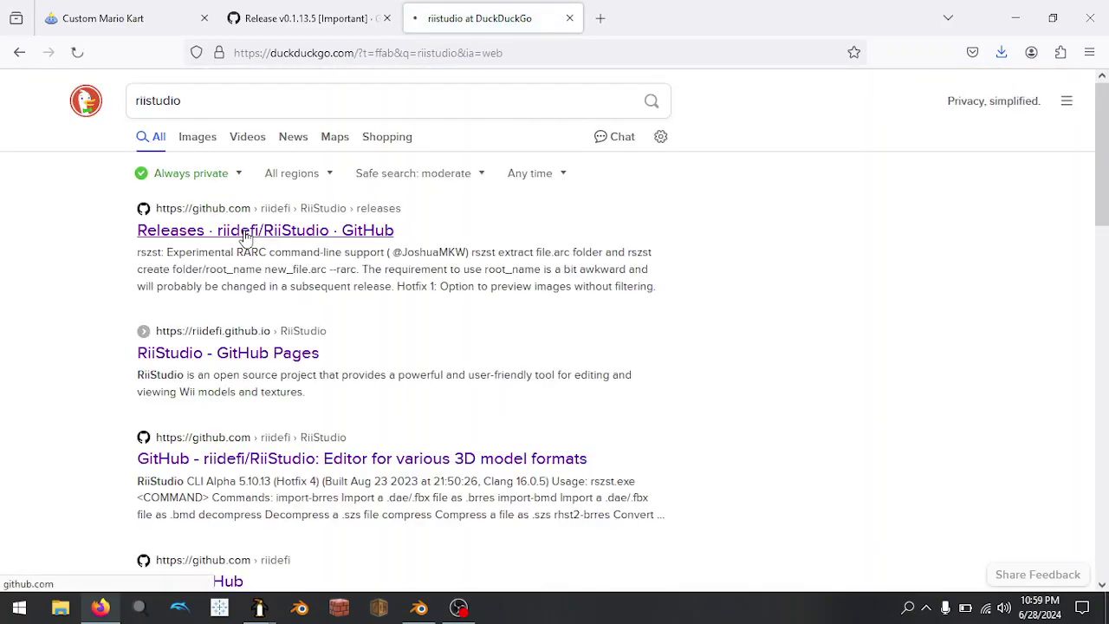
left_click(245, 230)
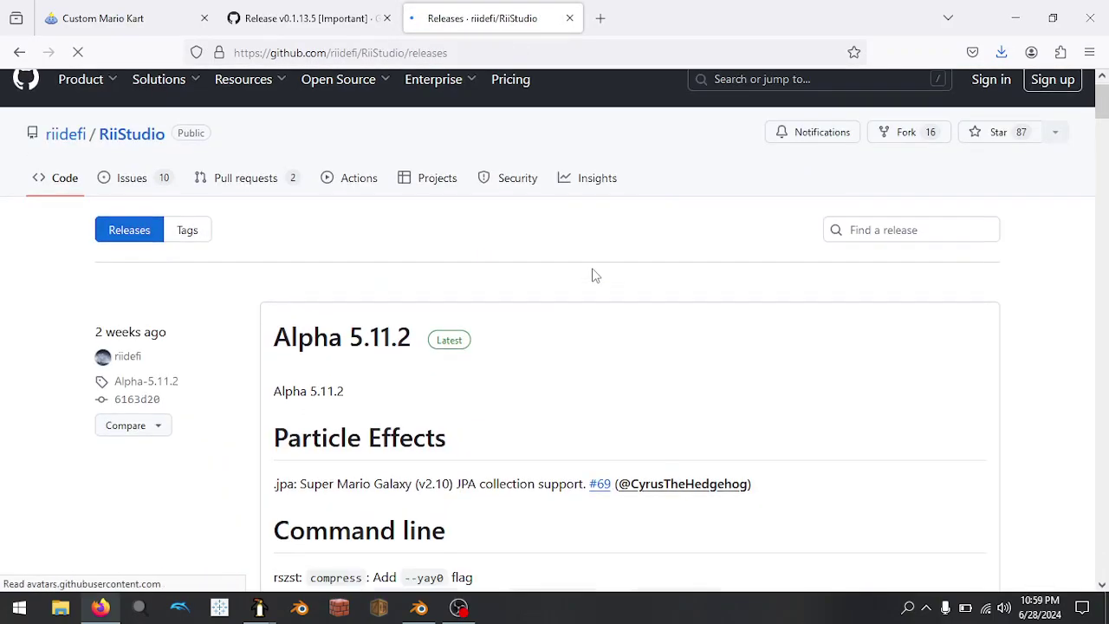
Step: Skim the Alpha 5.11.2 release notes, go to the RiiStudio repository's main page and open its web version
scroll(525, 285, "down", 3)
scroll(448, 285, "up", 3)
scroll(251, 323, "down", 3)
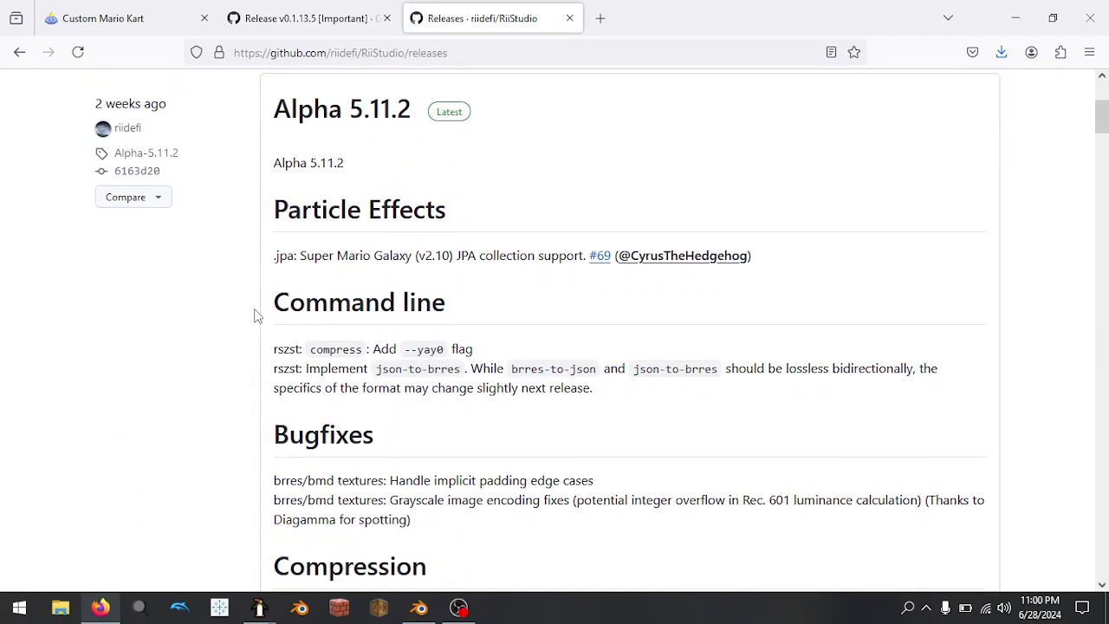
scroll(255, 312, "up", 3)
left_click(132, 155)
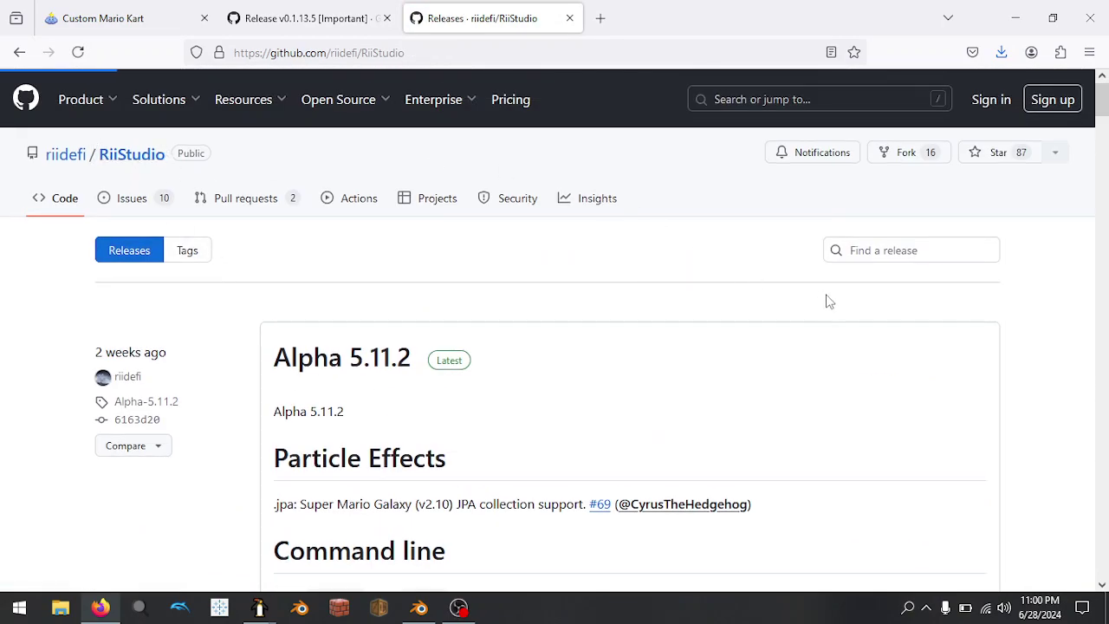
left_click(888, 314)
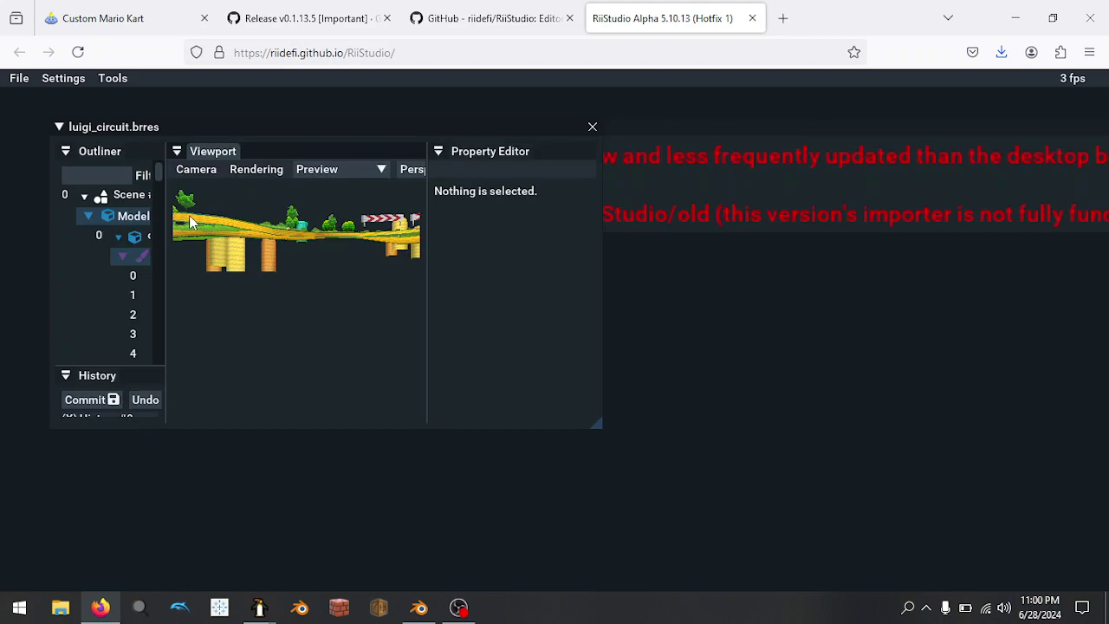
Step: Enlarge the luigi_circuit.brres editor and its outliner, and select the ef_dushBoard material
left_click_drag(608, 424, 864, 483)
left_click_drag(220, 389, 381, 413)
left_click(320, 353)
scroll(320, 355, "down", 4)
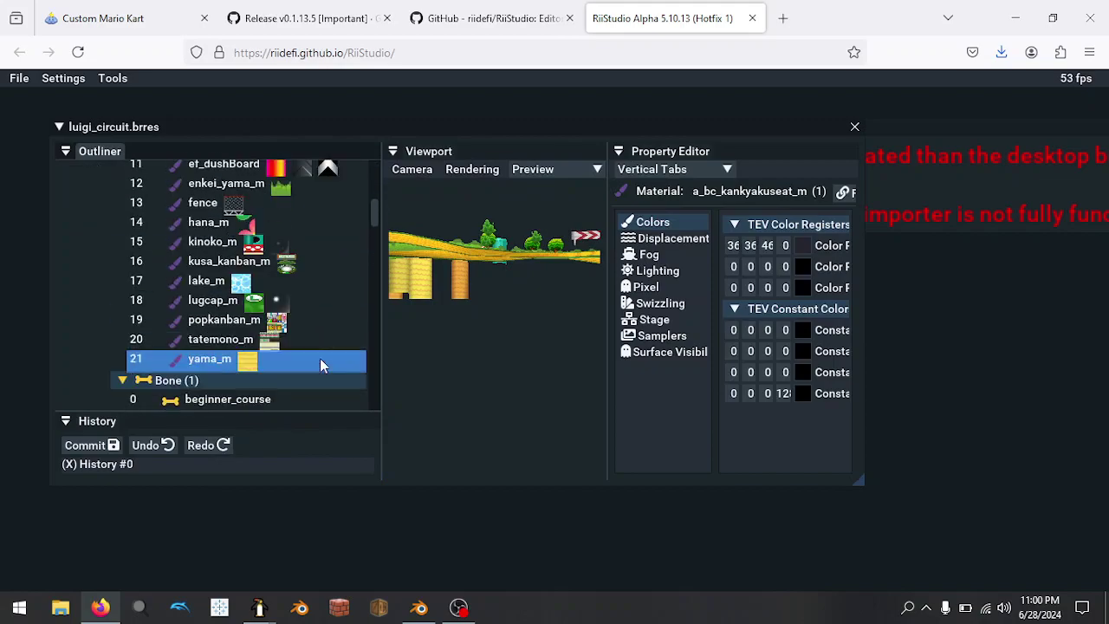
scroll(319, 286, "up", 3)
left_click(325, 301)
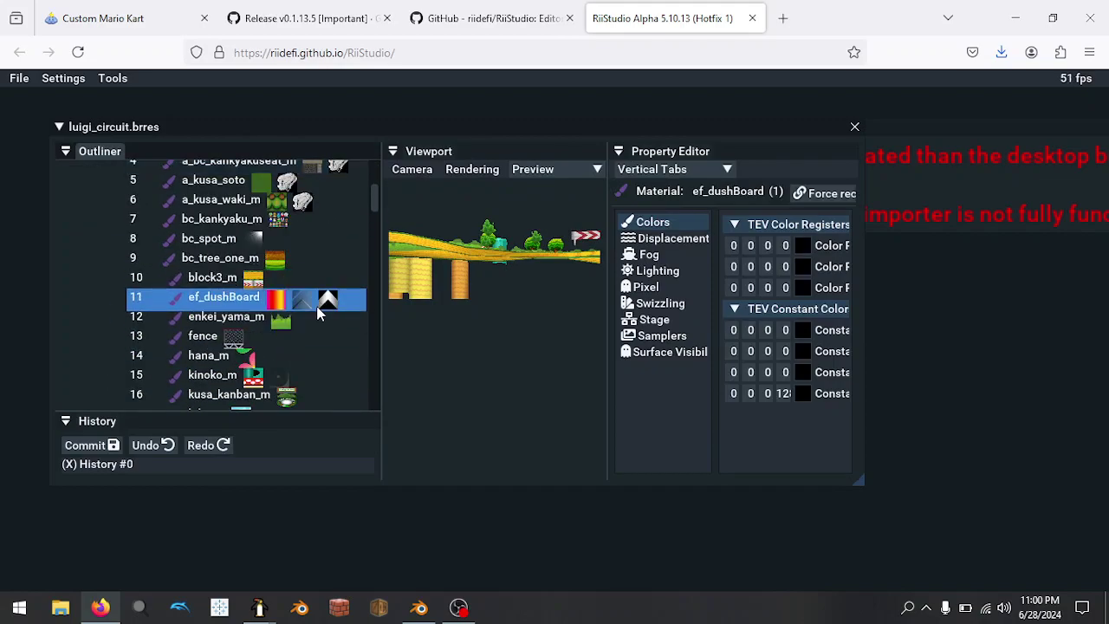
Step: Fly the viewport camera along the track to view the coloured boost panels up close, and widen the editor window
left_click_drag(494, 321, 537, 364)
key("w")
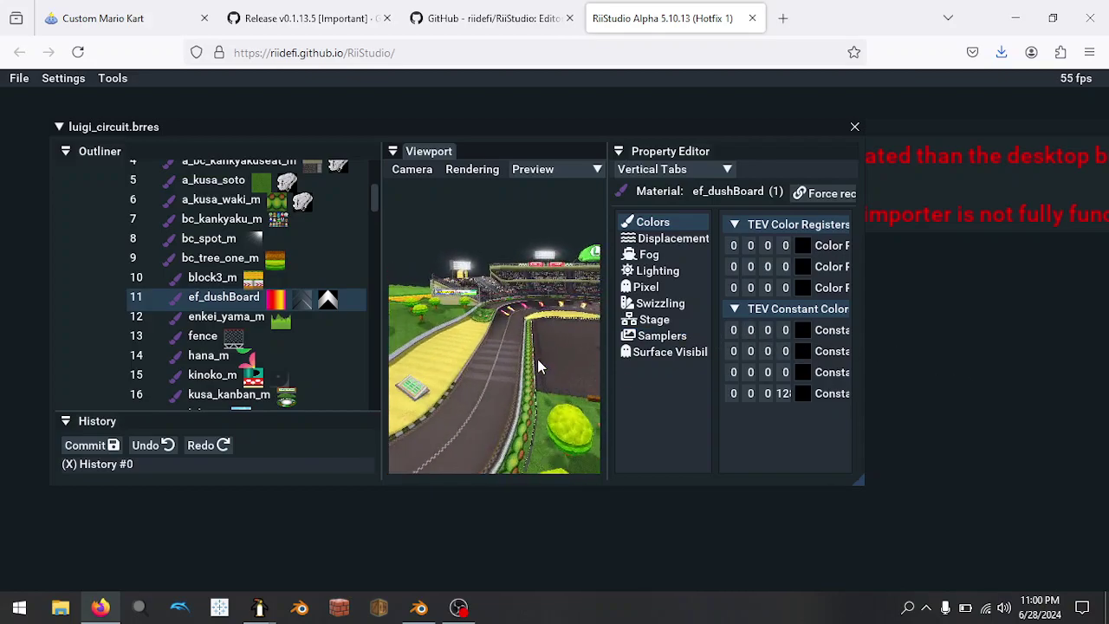
key("w")
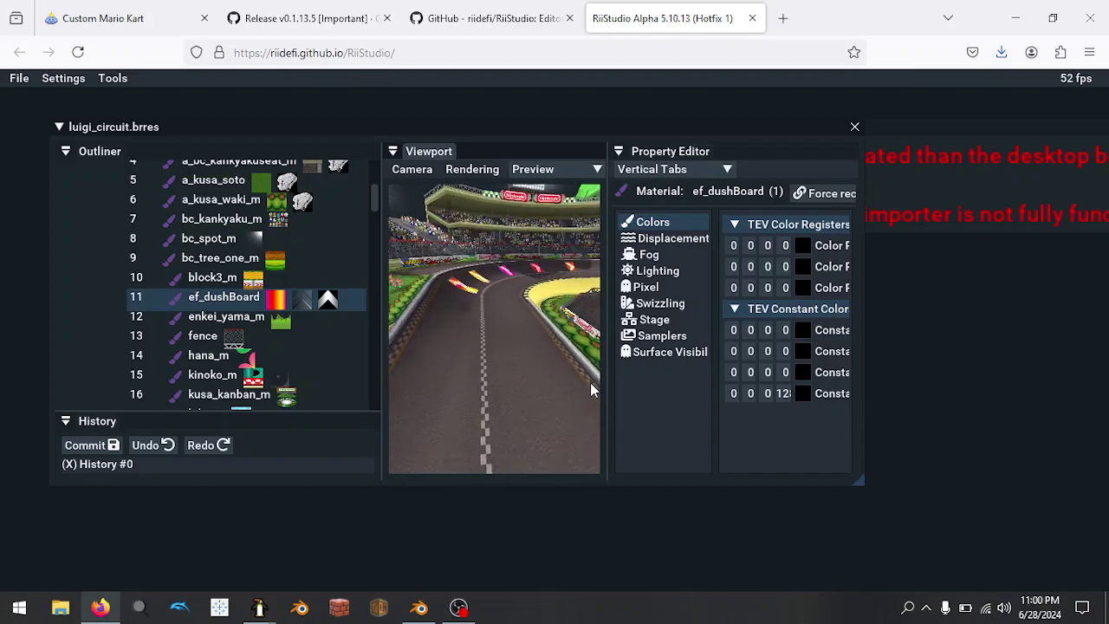
key("w")
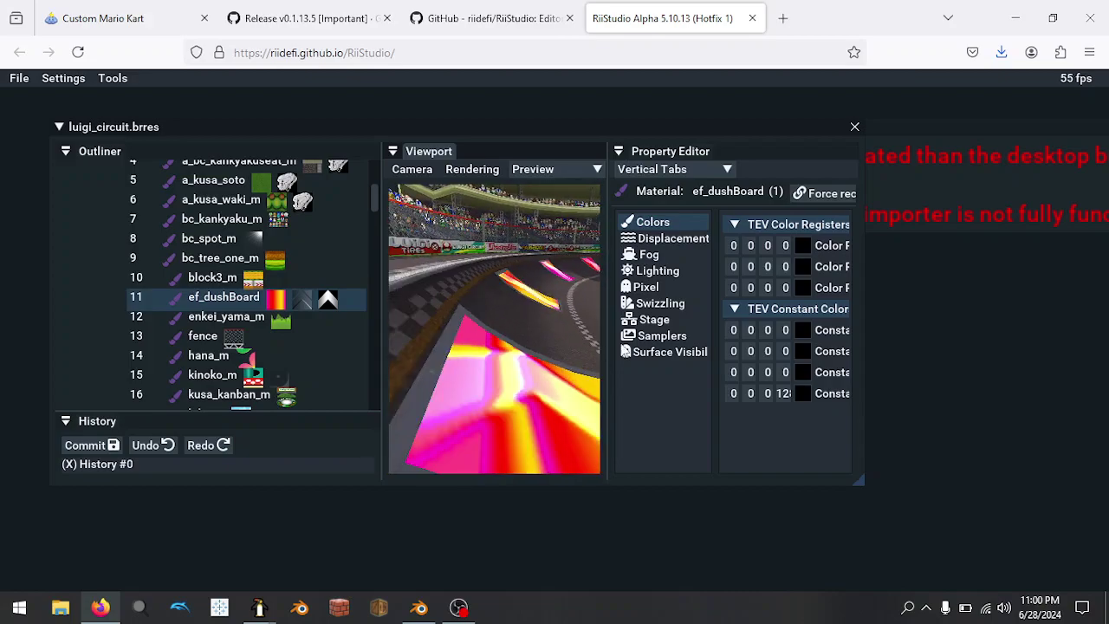
left_click_drag(863, 263, 1049, 260)
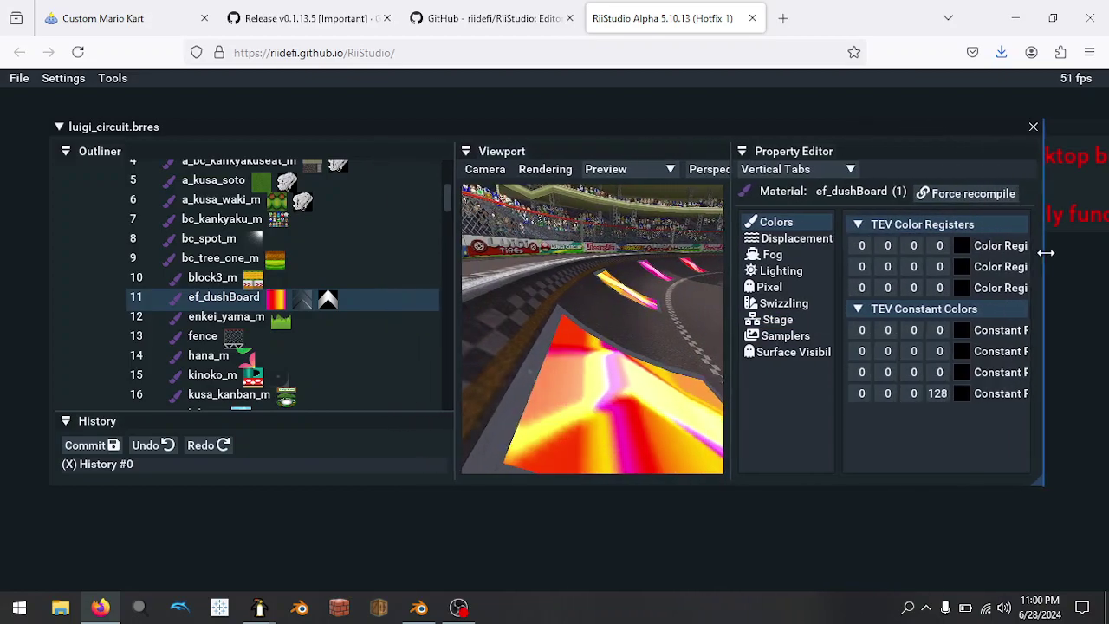
left_click(944, 196)
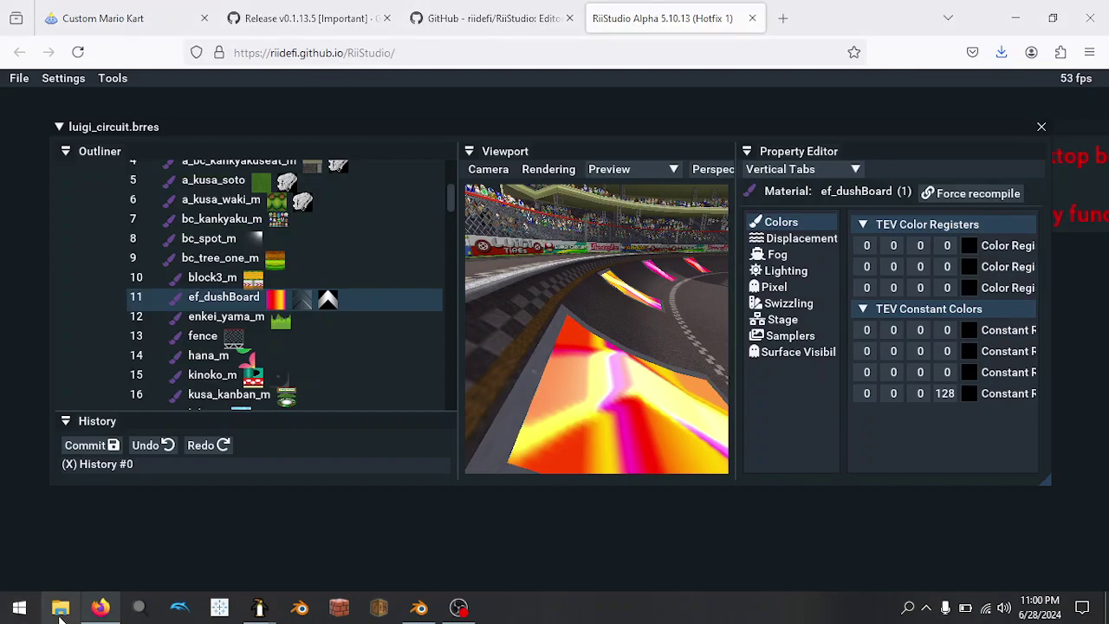
Step: Switch to File Explorer and open the Documents folder
key("super+e")
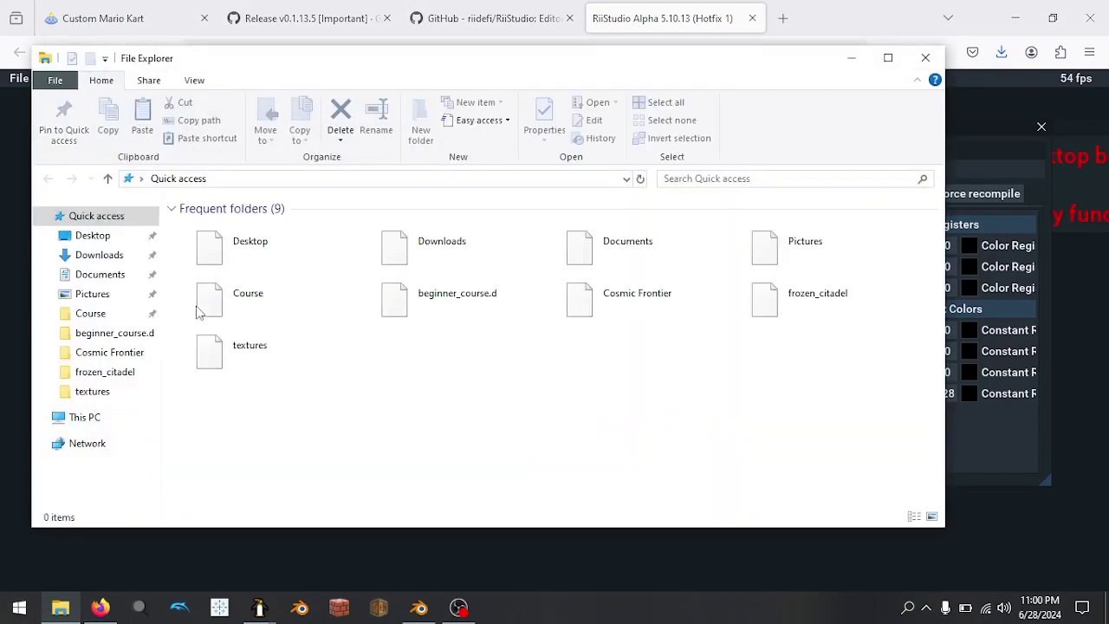
left_click(115, 274)
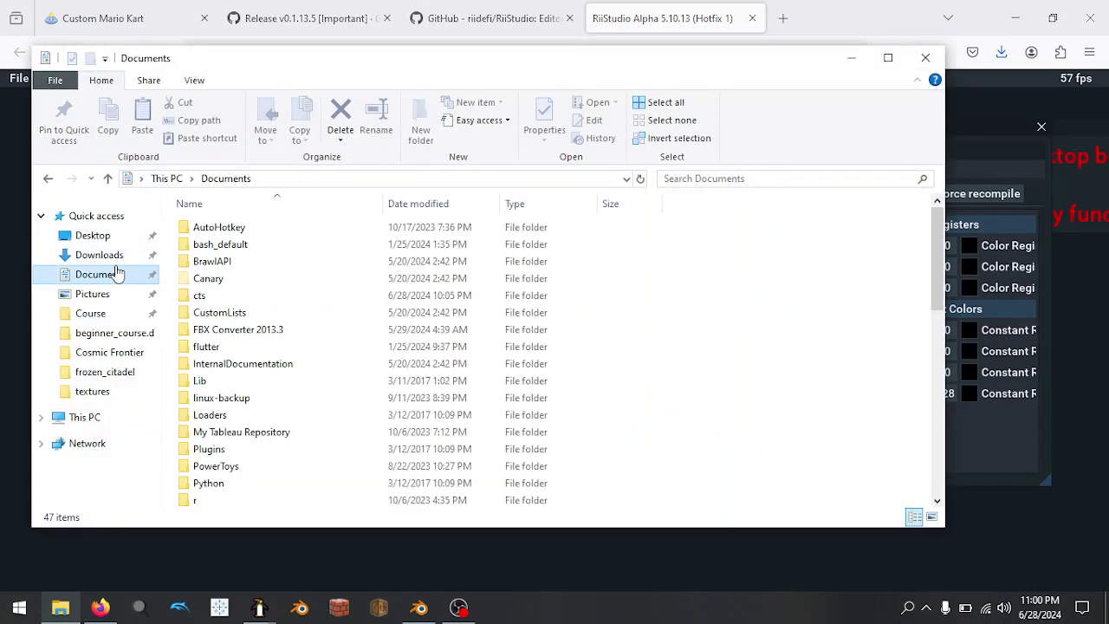
right_click(694, 291)
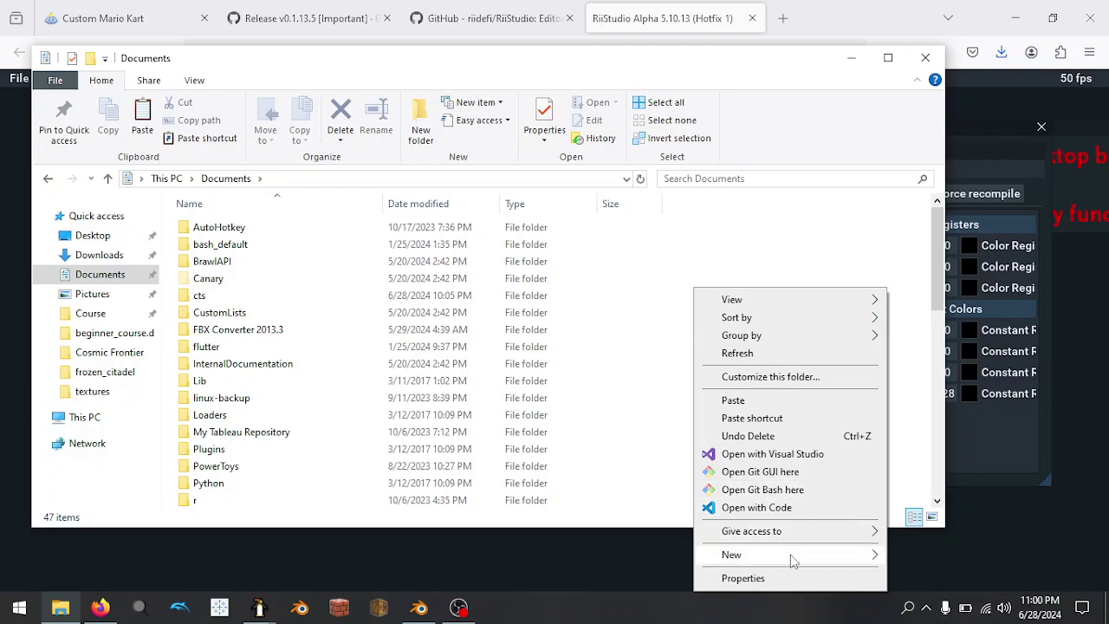
mouse_move(793, 557)
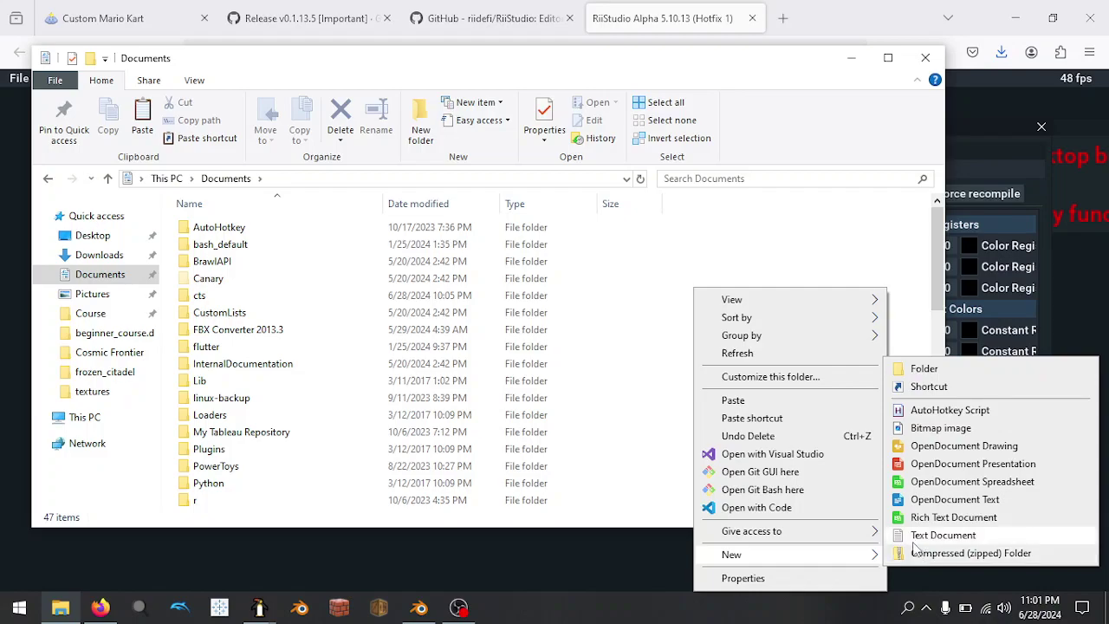
left_click(784, 490)
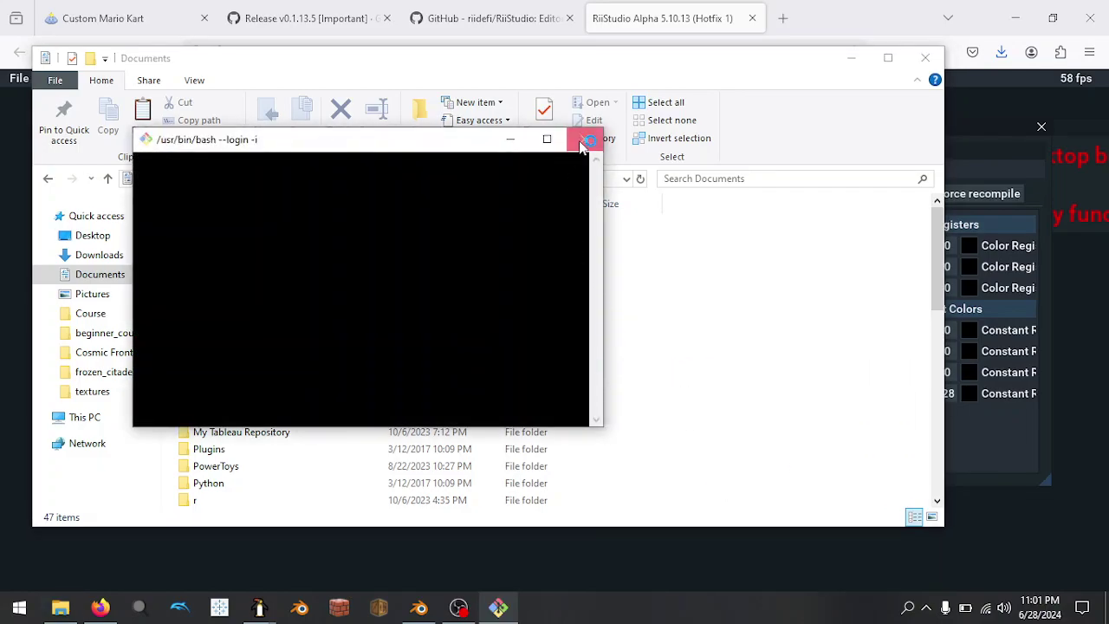
left_click(584, 138)
left_click(564, 366)
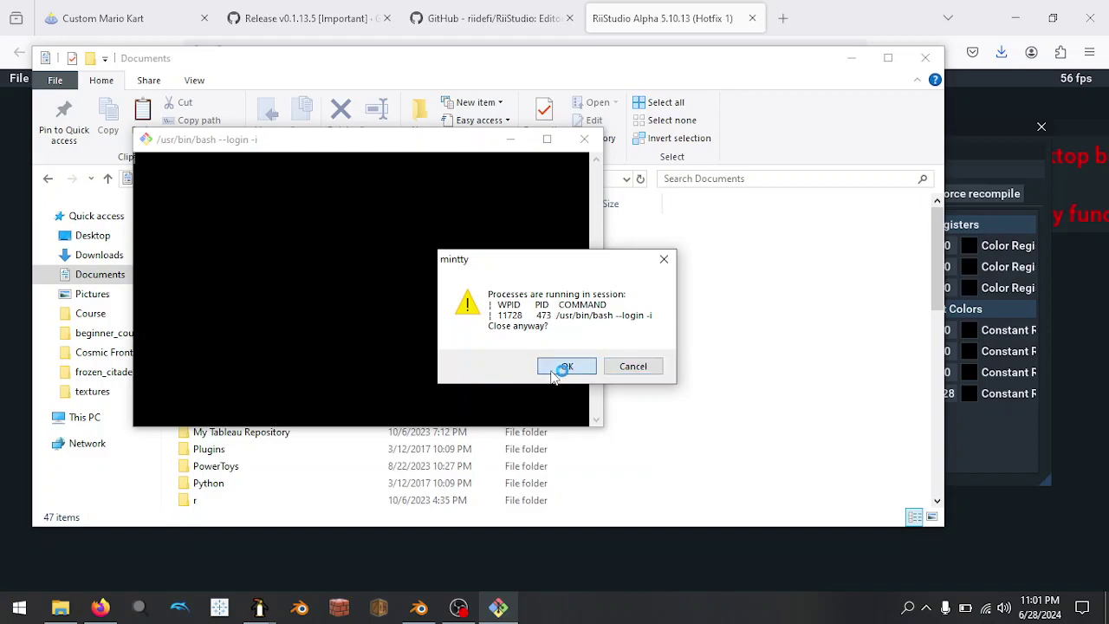
Step: Switch to a new Command Prompt and run the wit command to check that Wiimms ISO Tool is available
key("super")
type("cmd")
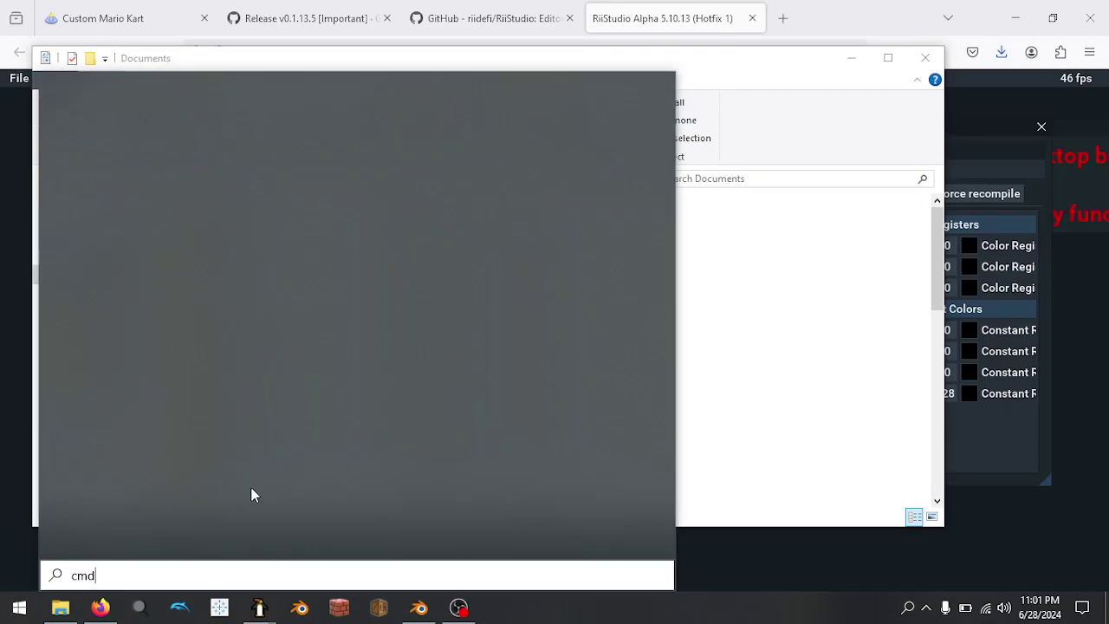
key("Return")
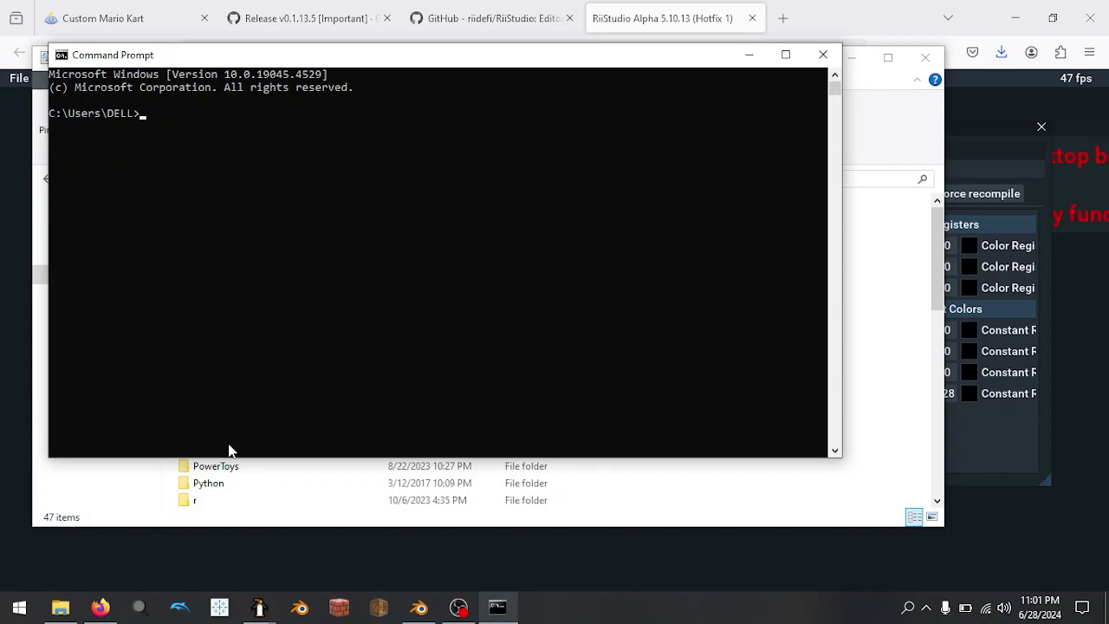
left_click(238, 180)
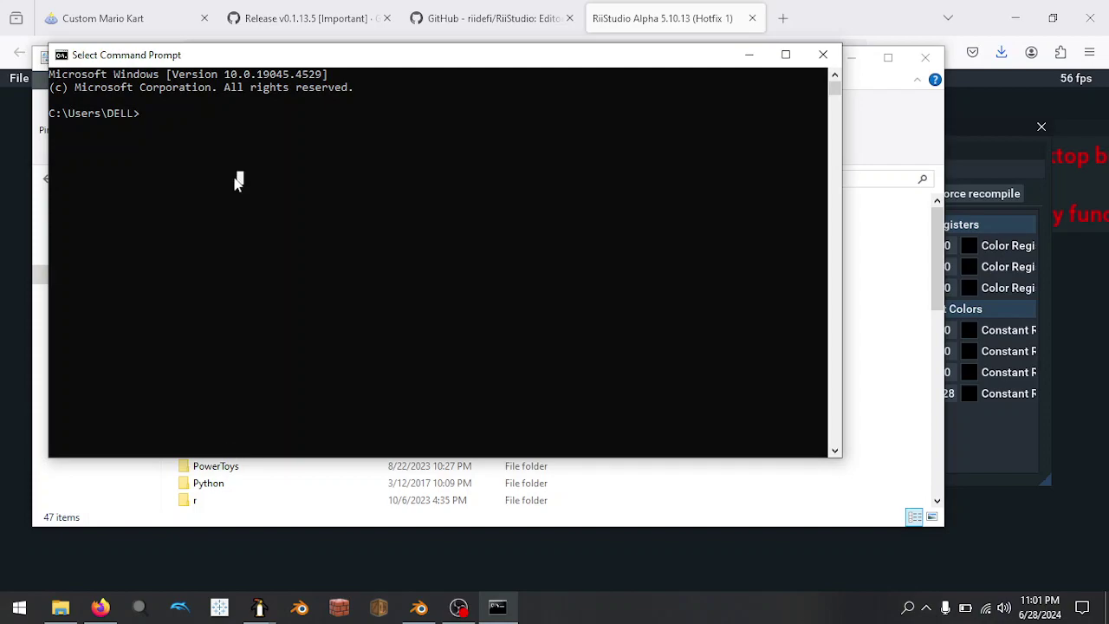
type("wit")
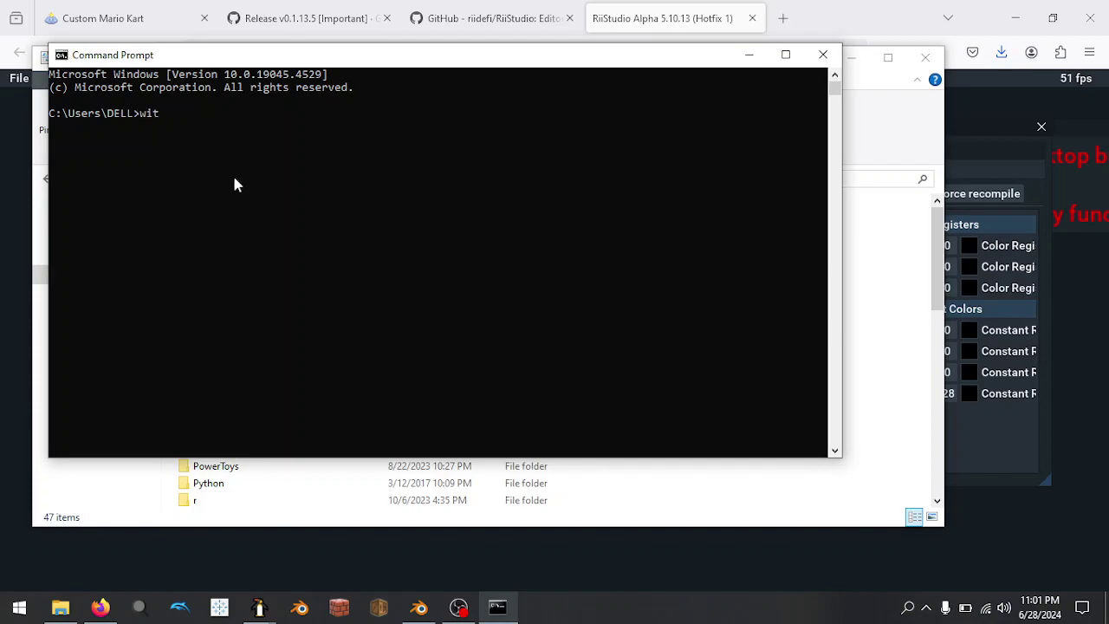
key("Return")
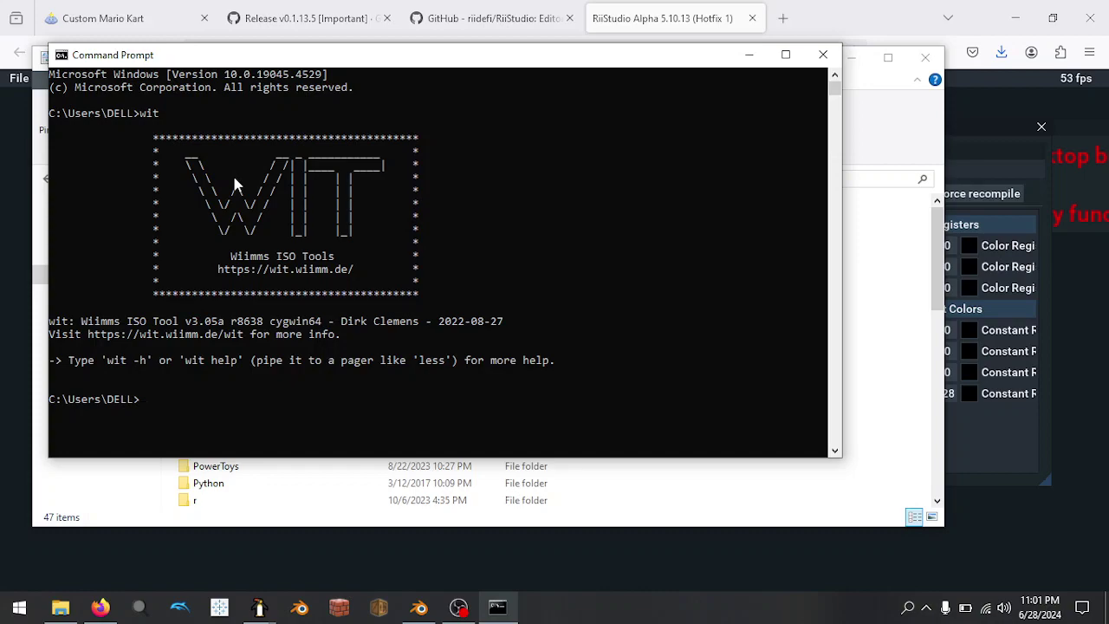
Step: Write the command wit extract mkwii.iso new_folder without running it, and close the Command Prompt
type("wit extract mkwii.iso new")
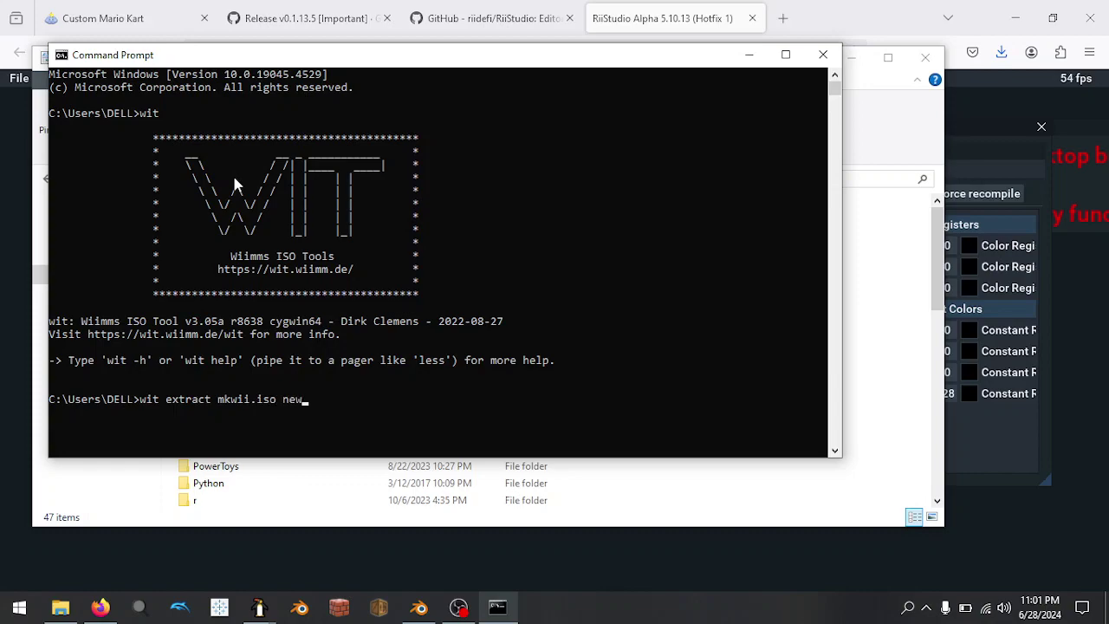
type("_folder")
left_click(823, 54)
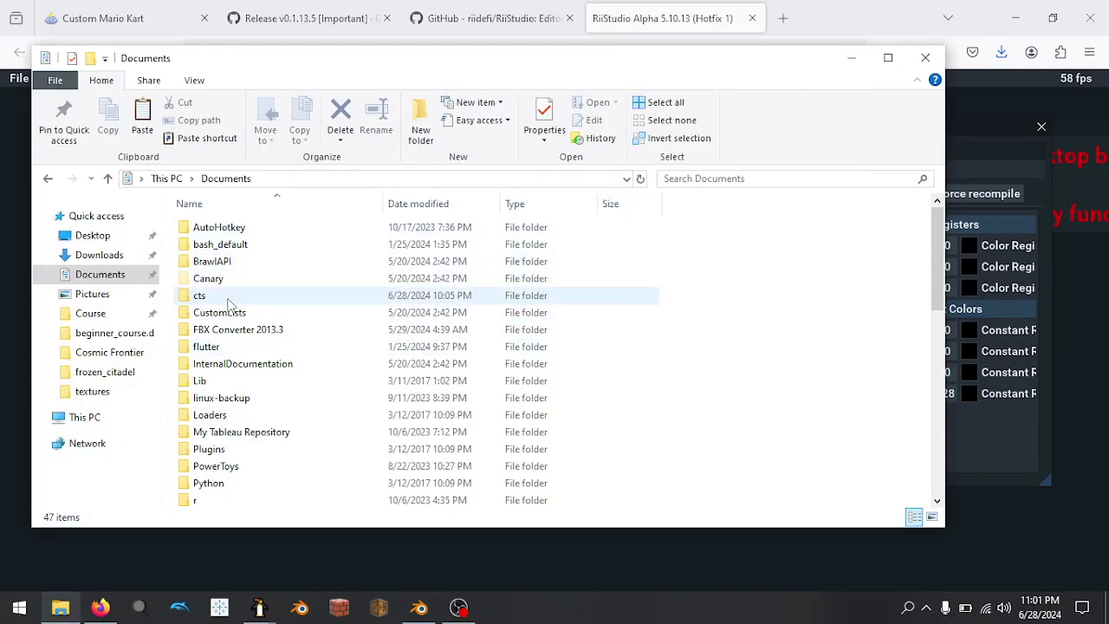
Step: Go from the Course folder up to the inner Mario Kart Wii folder and select the RMCP01.wbfs game image
left_click(109, 315)
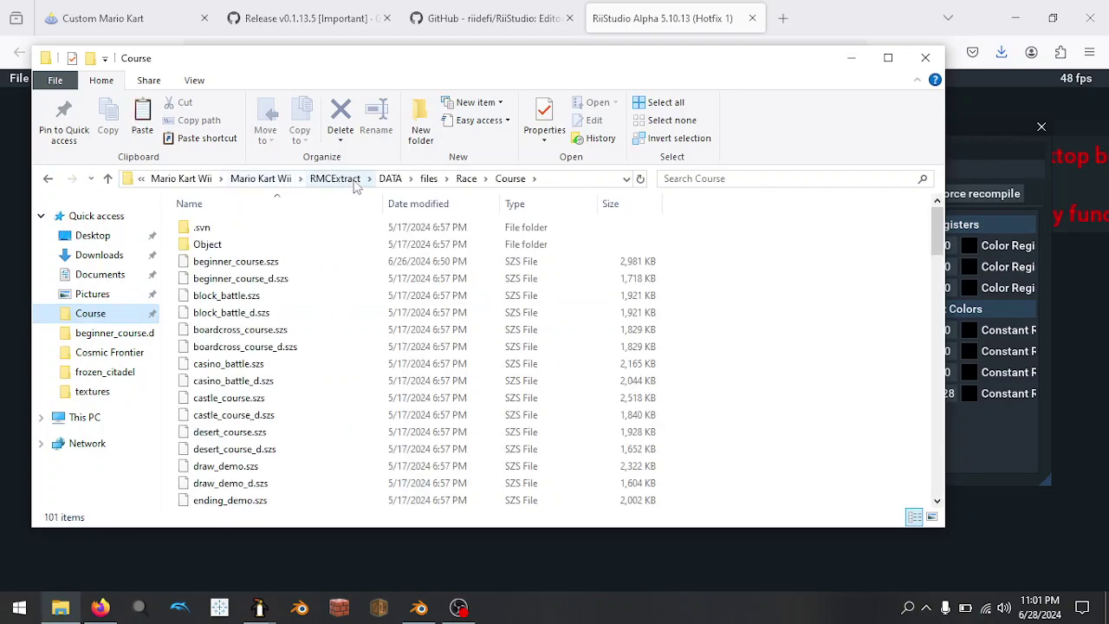
left_click(335, 179)
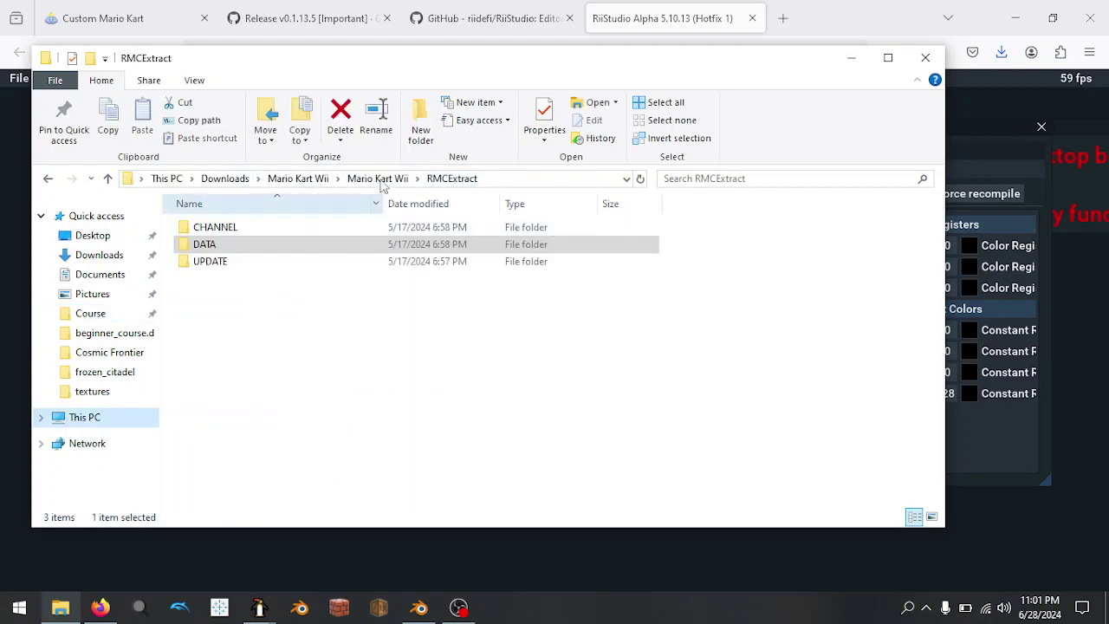
left_click(357, 180)
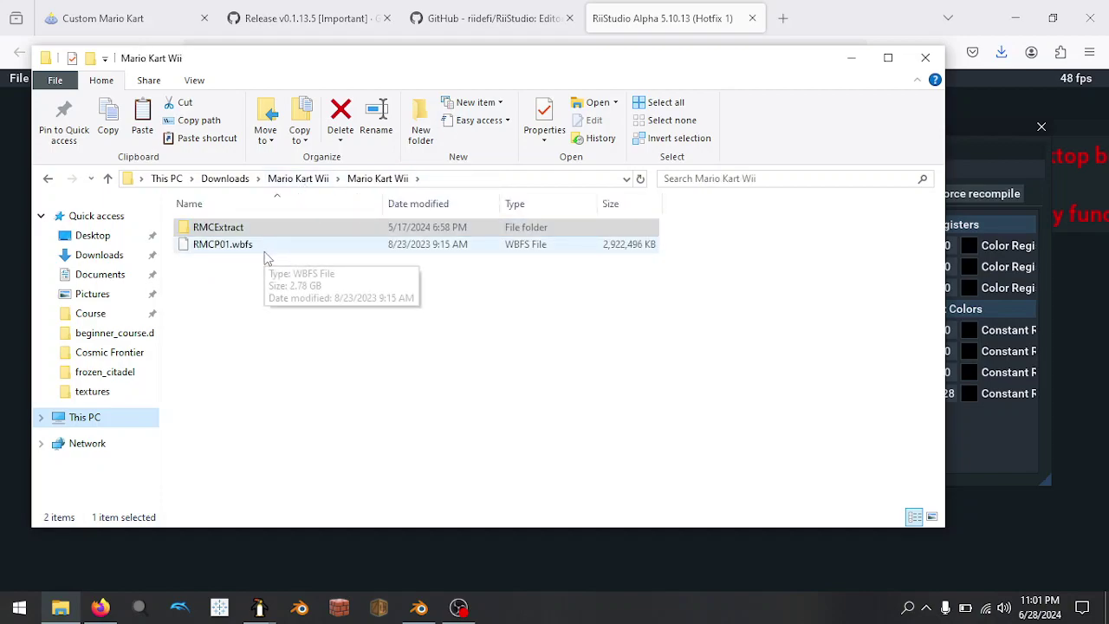
left_click(268, 251)
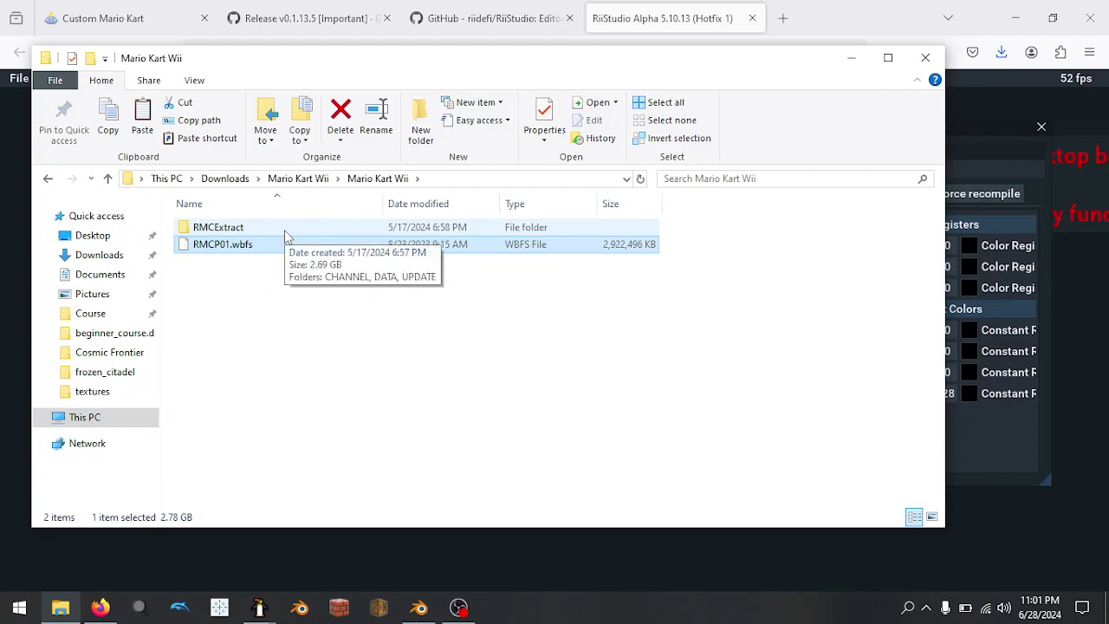
Step: Open the extracted game's course files folder at RMCExtract, DATA, files, Race, Course
left_click(284, 230)
double_click(286, 234)
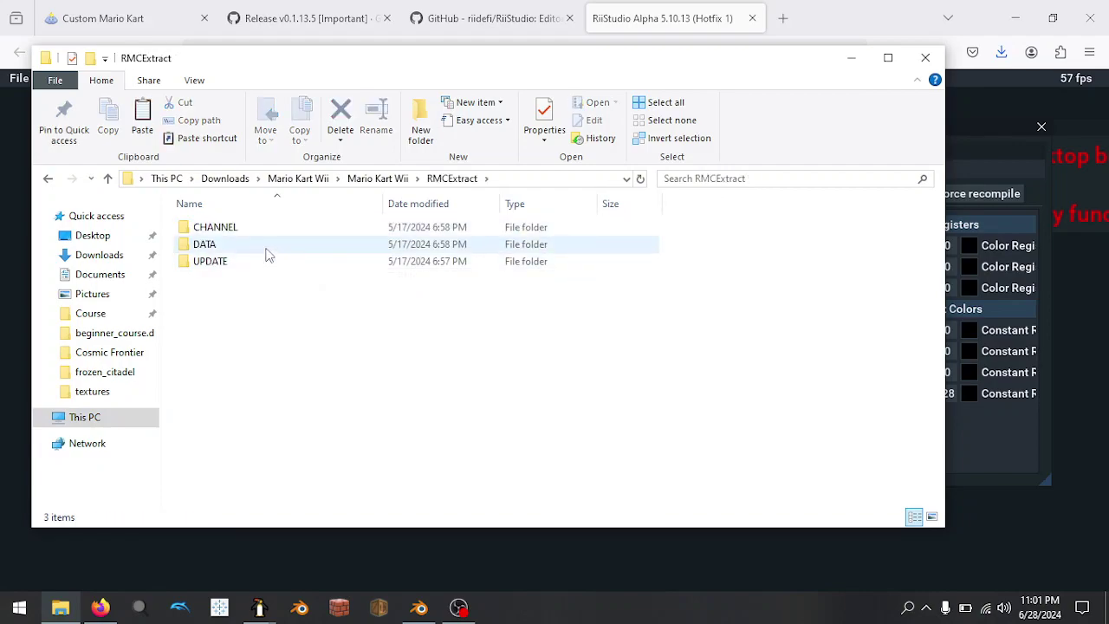
double_click(268, 252)
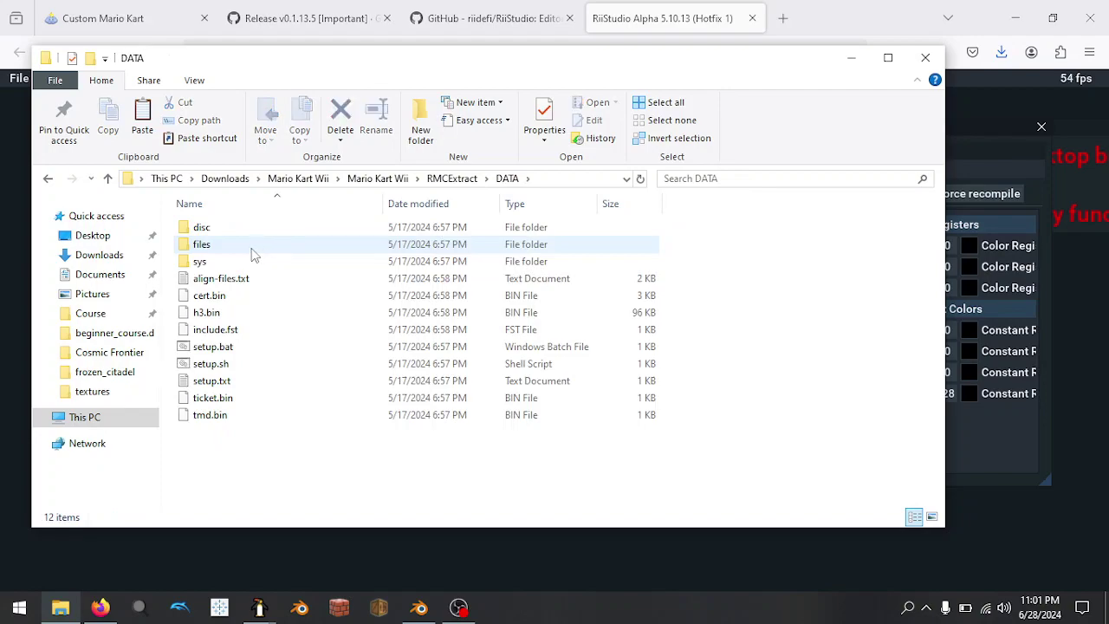
double_click(253, 248)
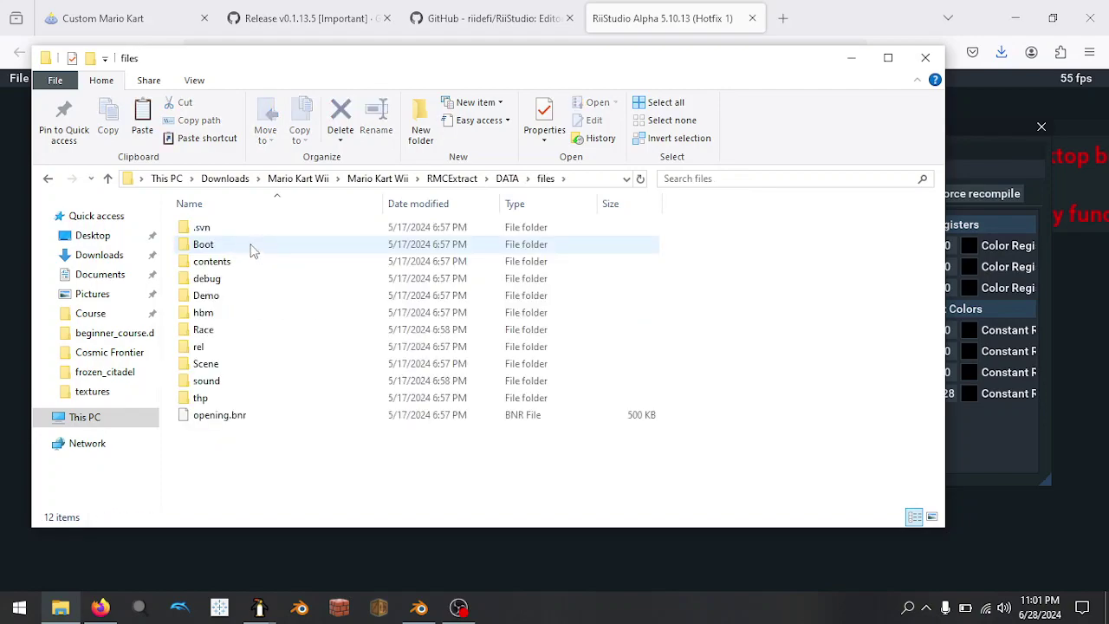
double_click(235, 332)
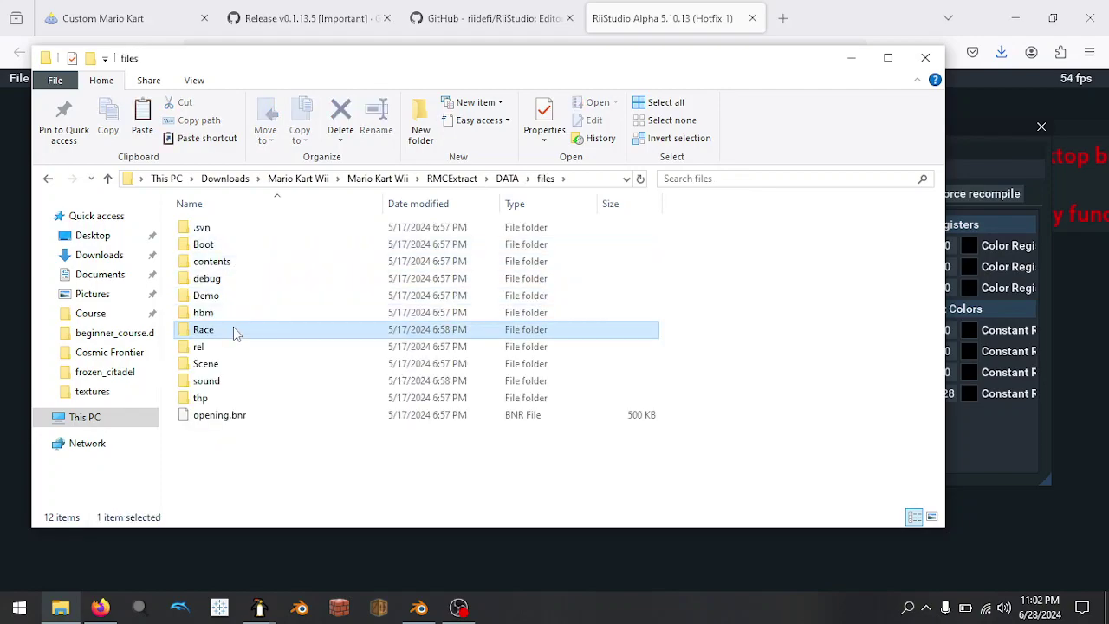
left_click(277, 268)
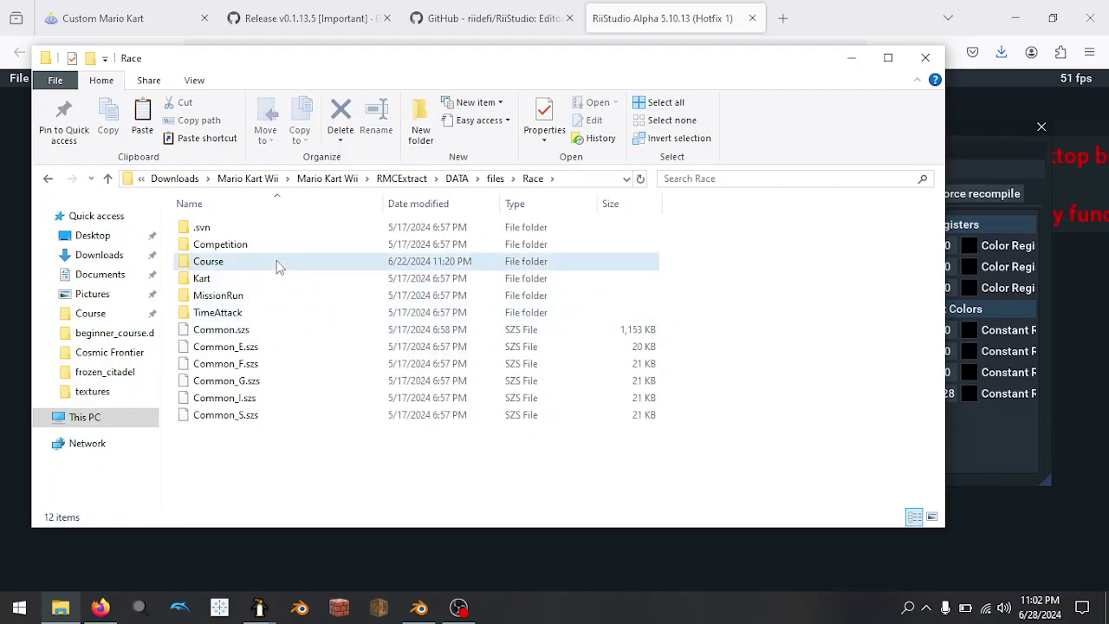
double_click(276, 268)
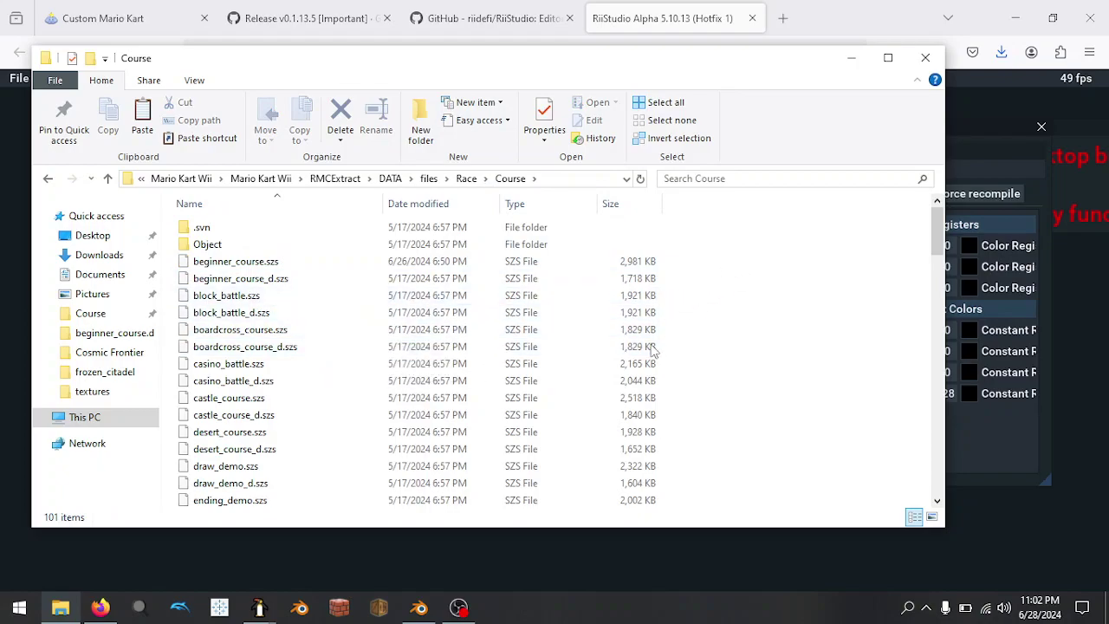
Step: Launch a new window of the desktop RiiStudio application
left_click(260, 606)
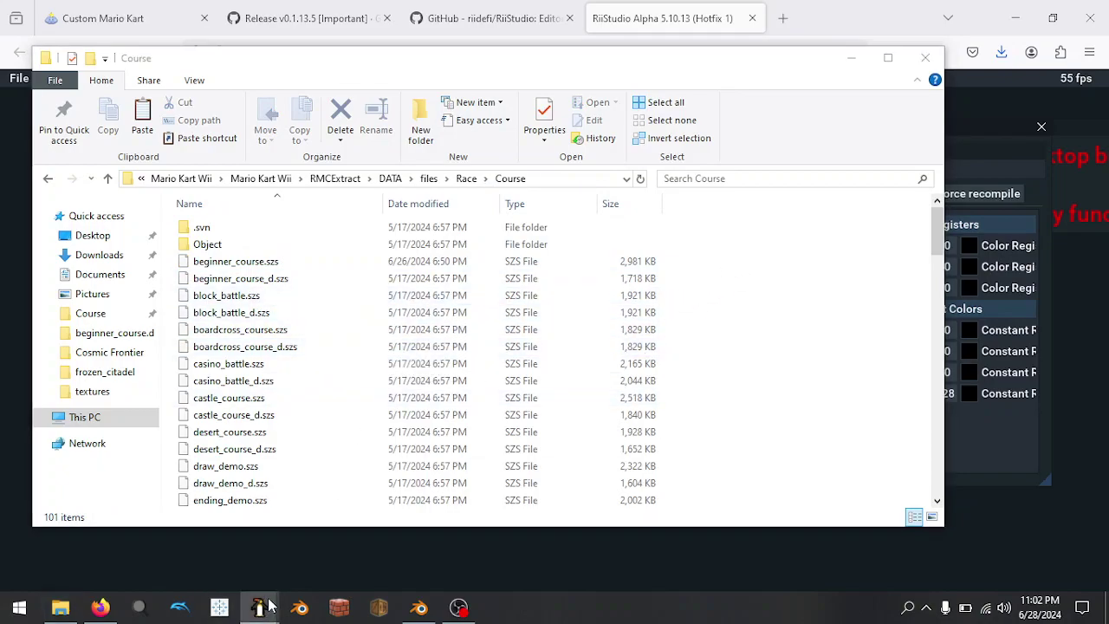
right_click(261, 606)
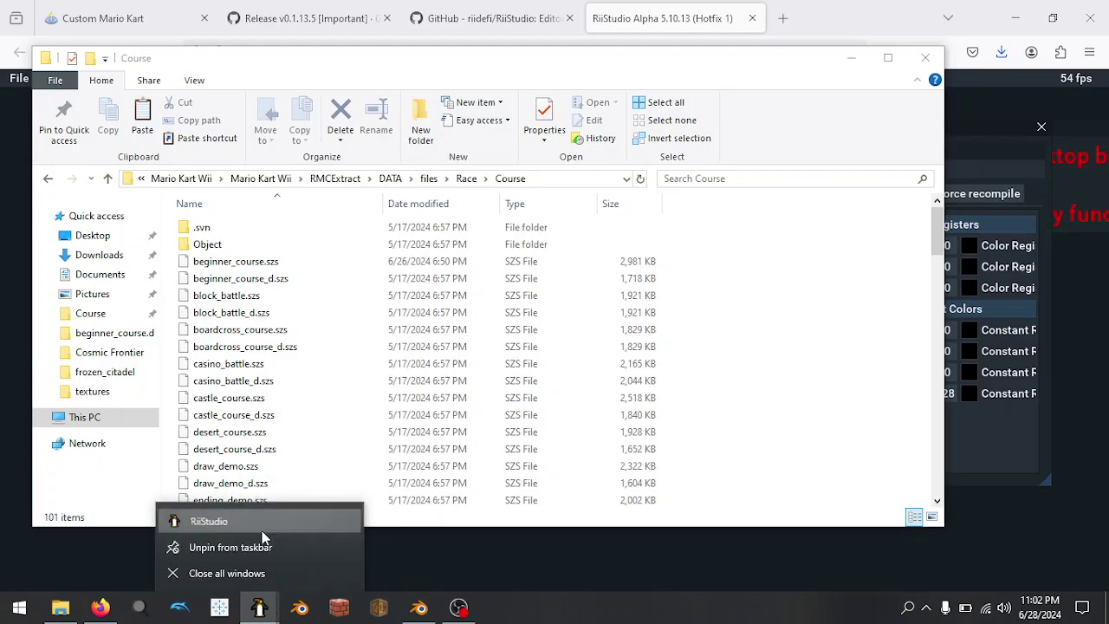
left_click(265, 522)
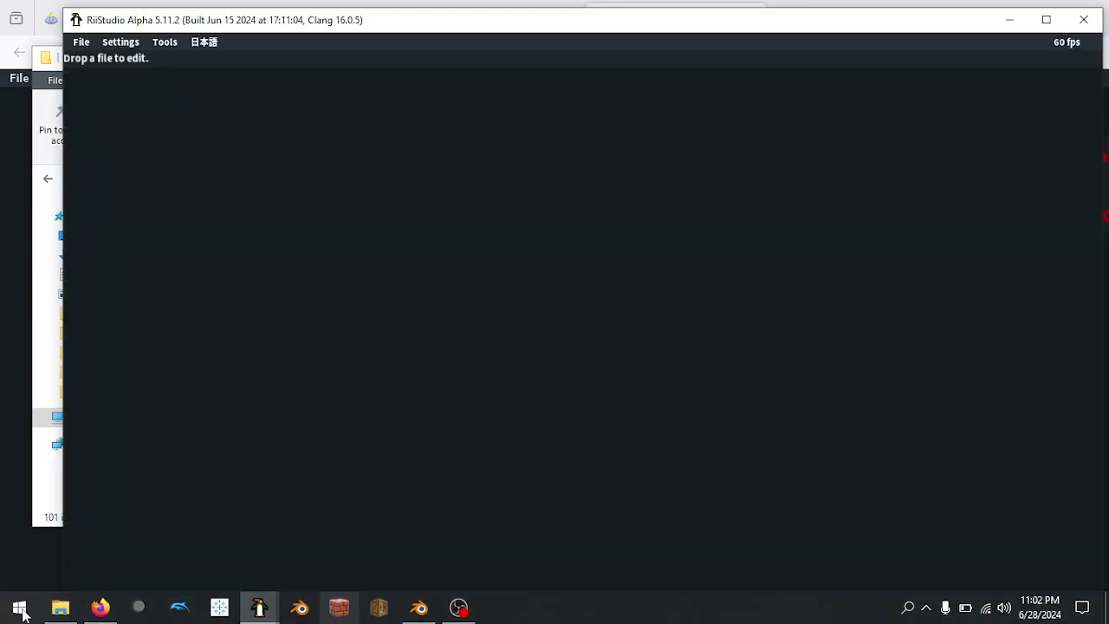
Step: Load beginner_course.szs from the Course folder into the desktop RiiStudio window
left_click(60, 607)
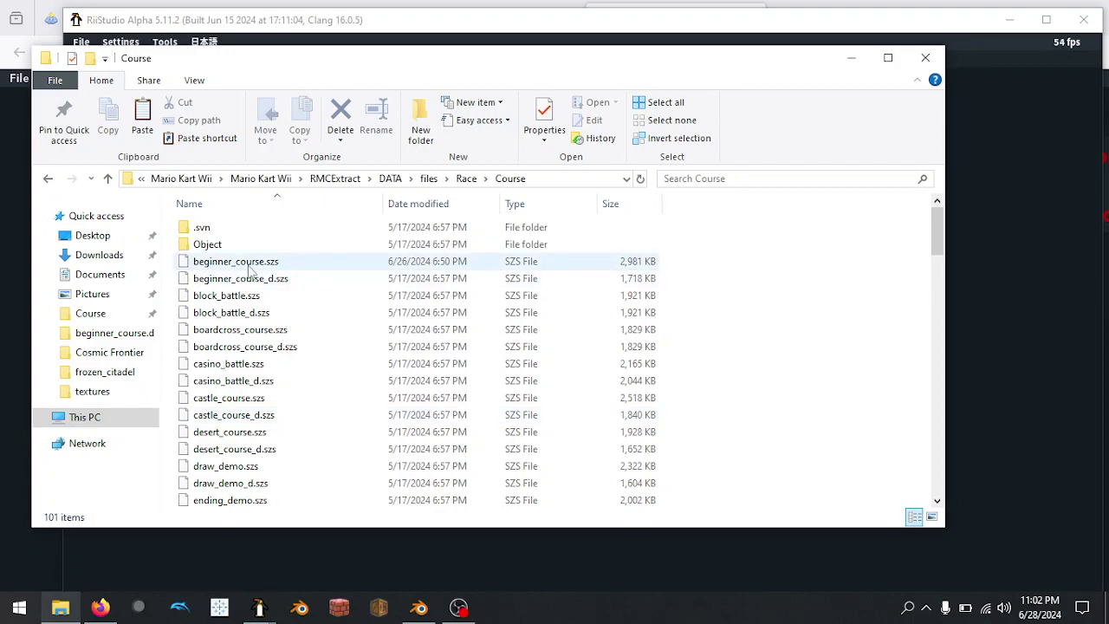
left_click(289, 265)
left_click_drag(289, 268, 1031, 238)
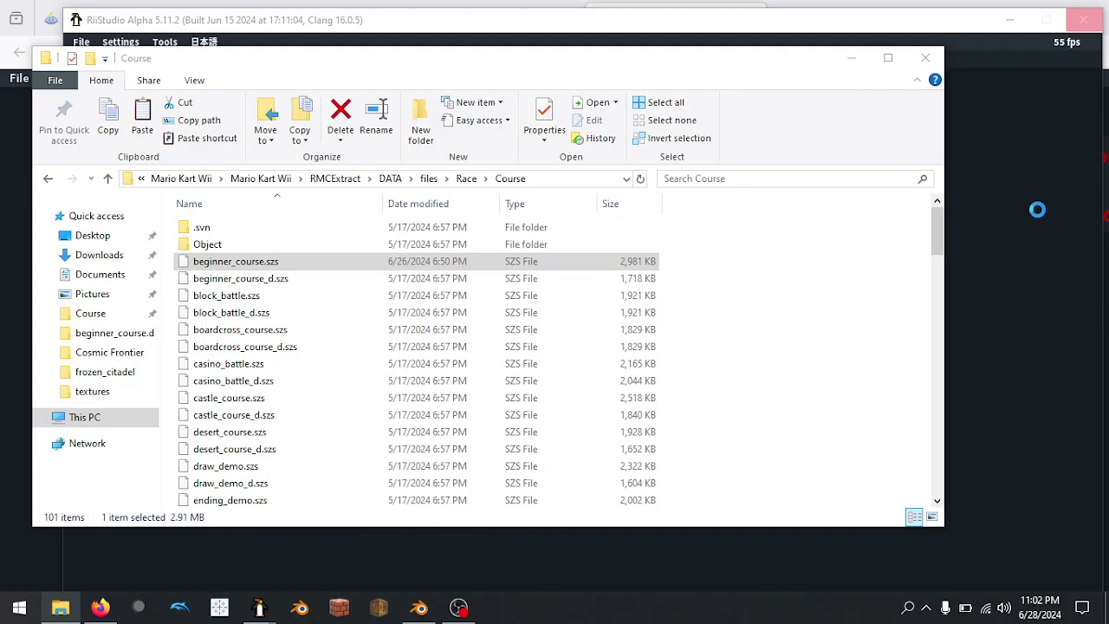
Step: Open Git Bash in the Course folder and try to run "wszst extract beginner_course.d"
right_click(745, 324)
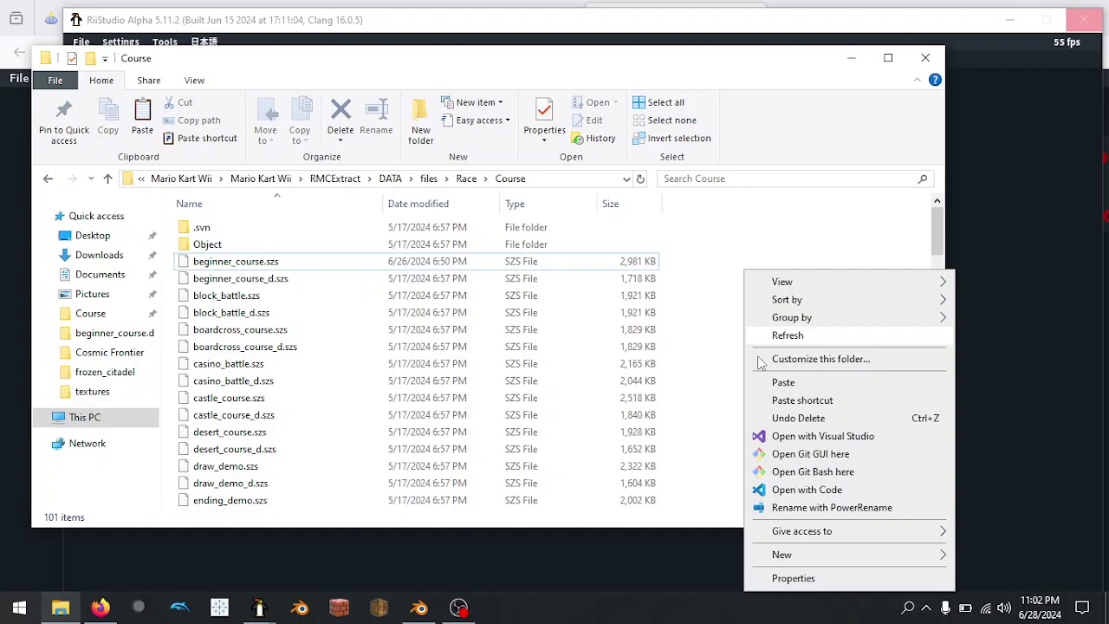
left_click(821, 472)
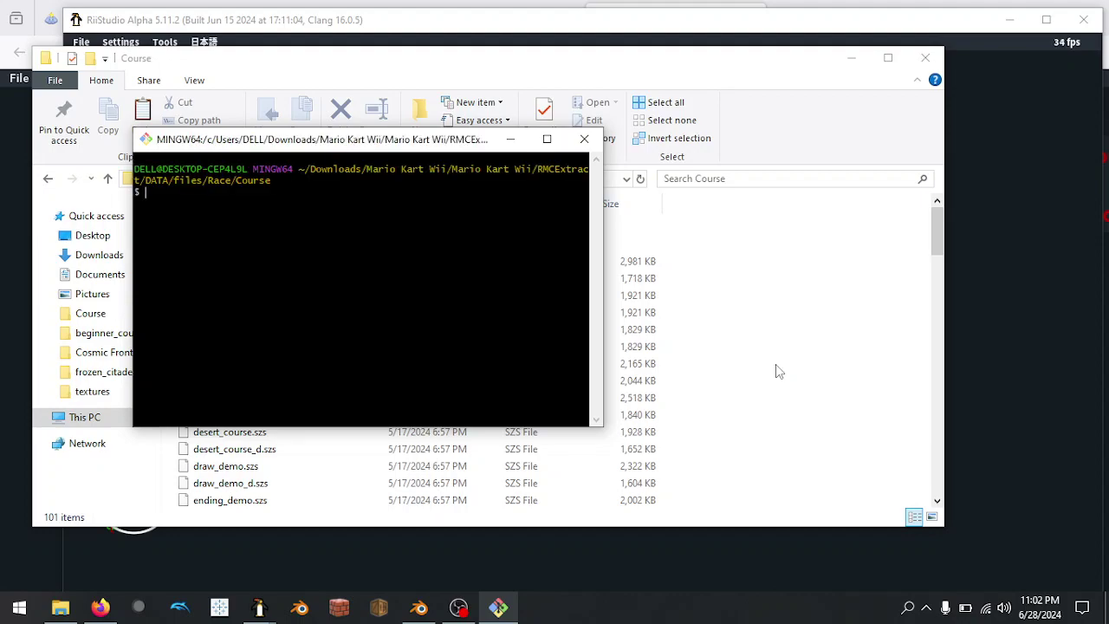
type("wszst extract be")
key("Tab")
type(".d -")
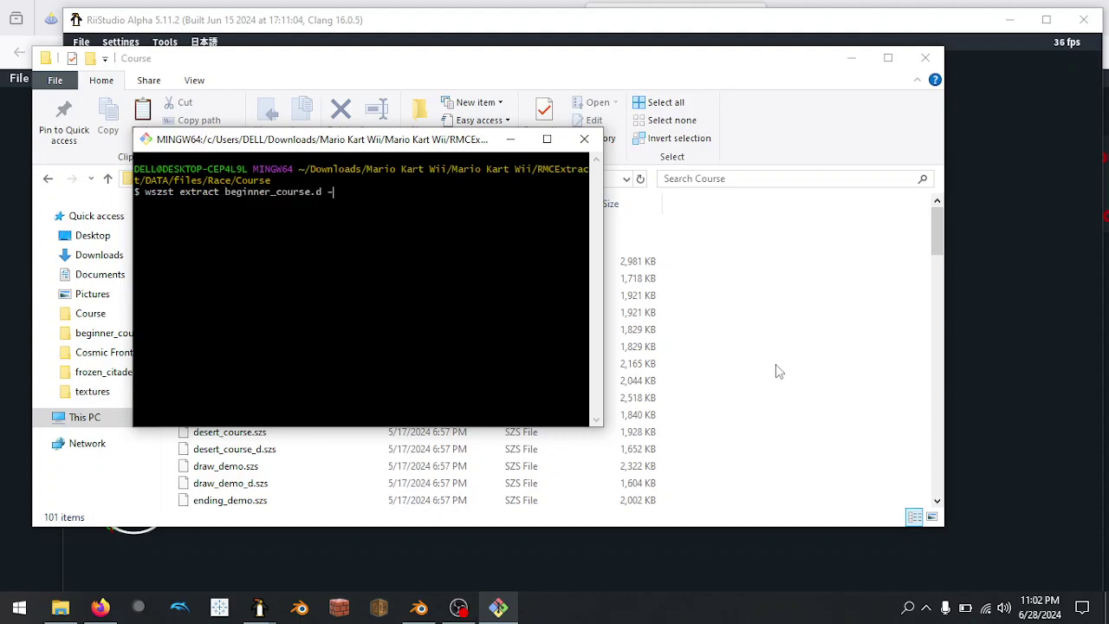
key("BackSpace")
key("BackSpace")
key("Return")
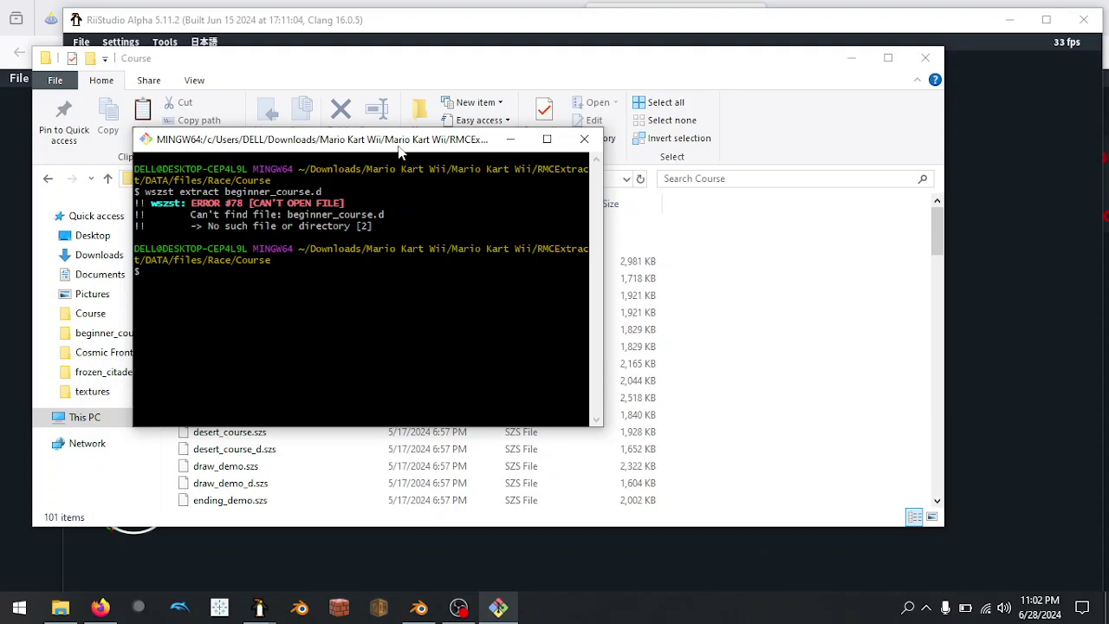
Step: Extract the Luigi Circuit archive in Git Bash with "wszst extract beginner_course.szs"
left_click_drag(400, 152, 647, 198)
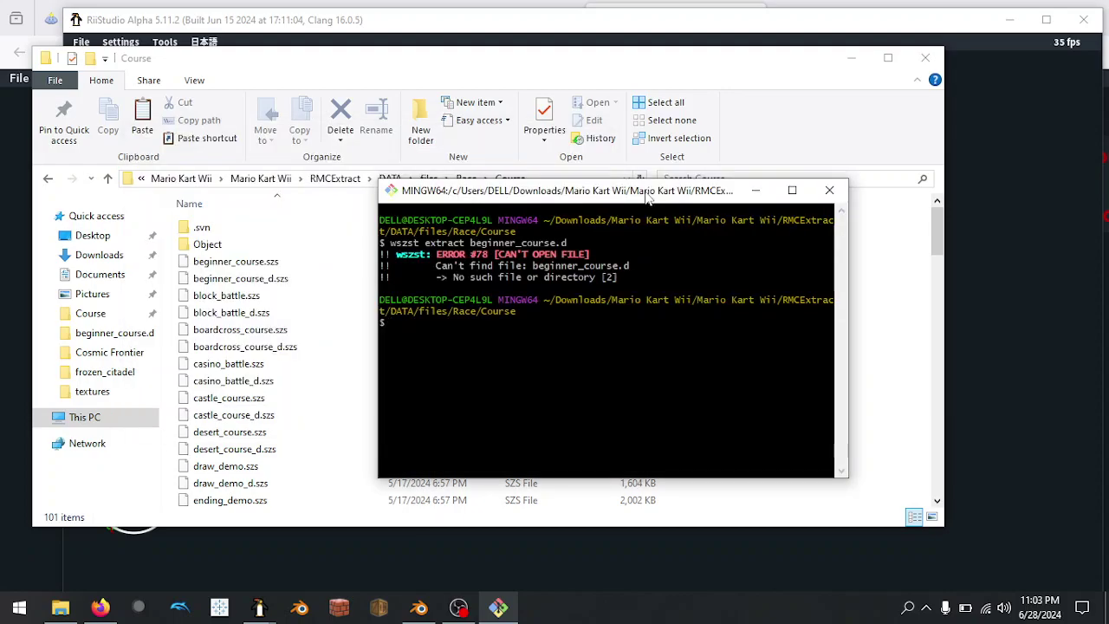
key("Up")
key("BackSpace")
type("szst extract beginner_course.szs")
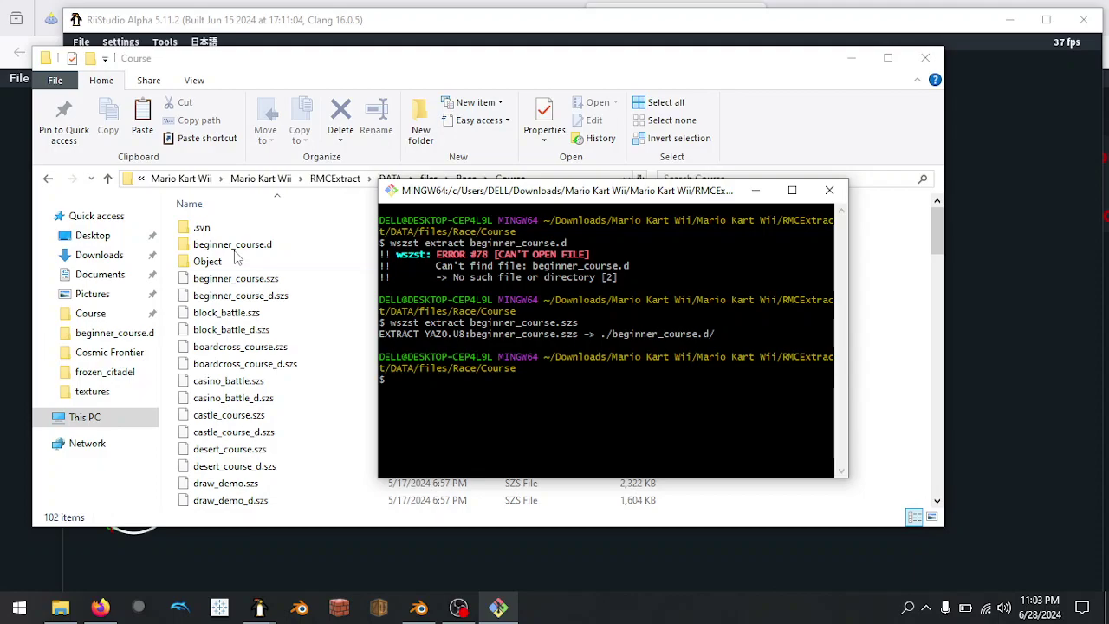
Step: Open the extracted beginner_course.d folder and select course_model.brres
double_click(234, 249)
left_click(272, 373)
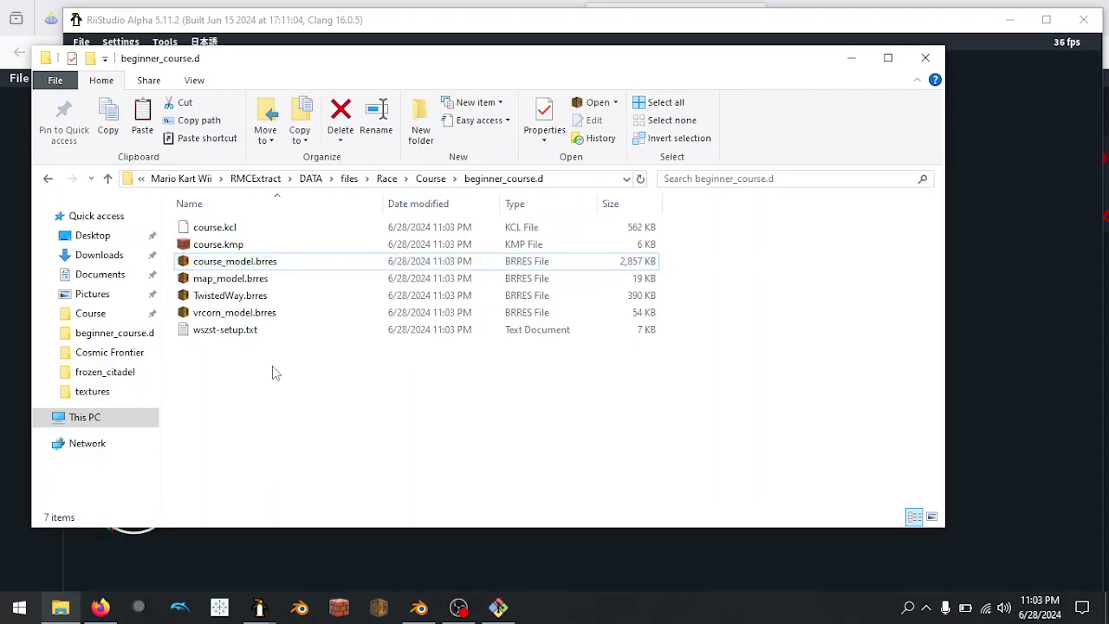
key("ctrl+a")
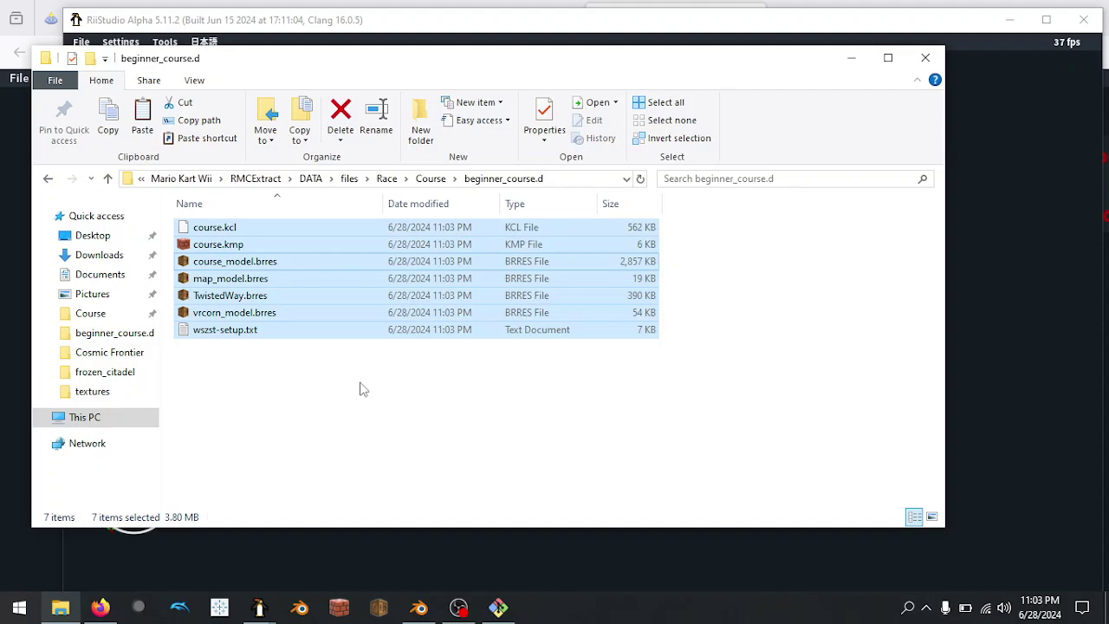
left_click(363, 390)
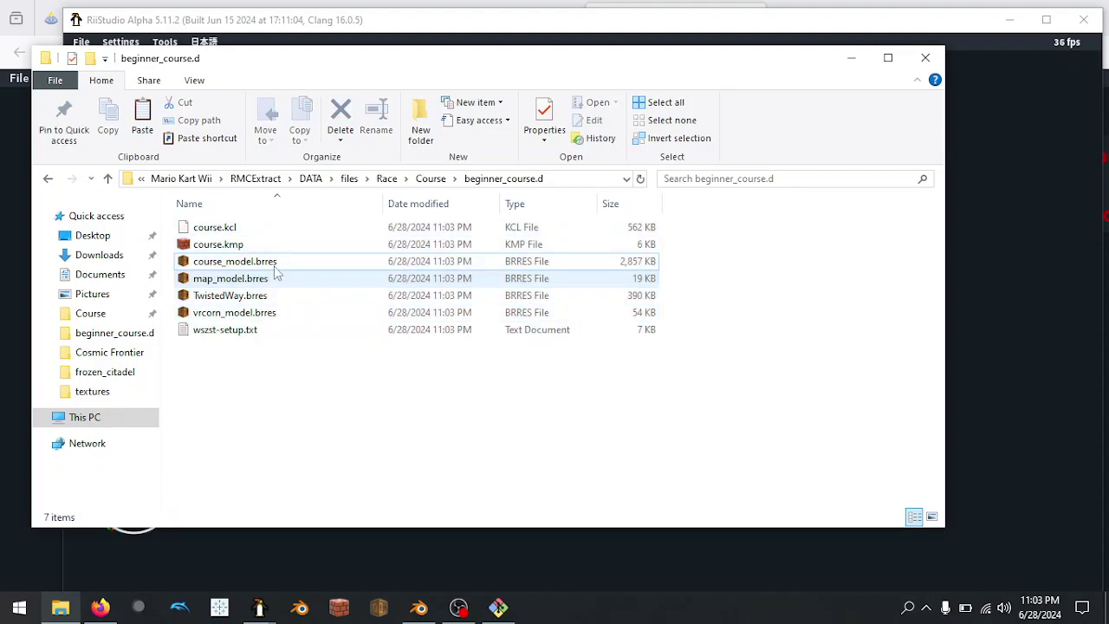
left_click(275, 267)
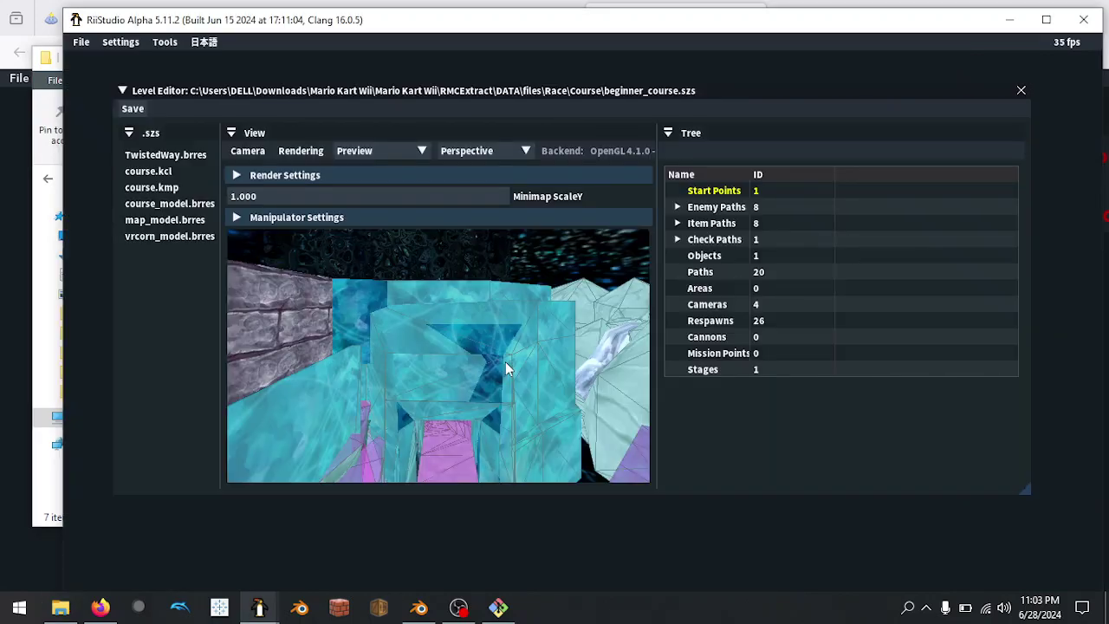
Step: Examine the beginner_course.szs track in the Level Editor's 3D view and try to open its map_model.brres
left_click_drag(507, 369, 503, 370)
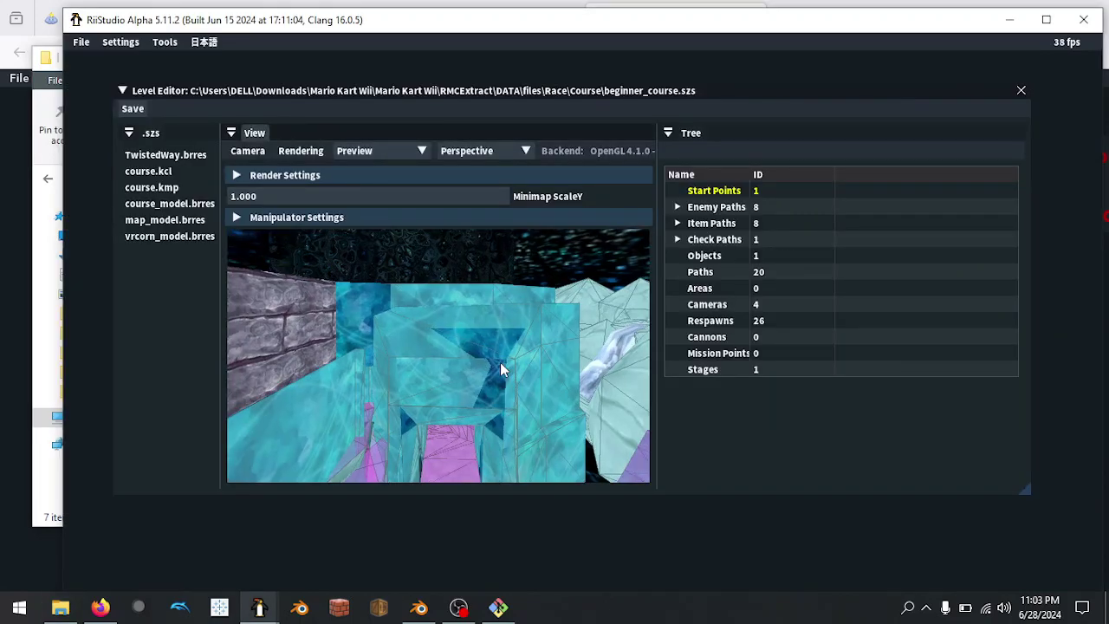
left_click_drag(500, 362, 512, 403)
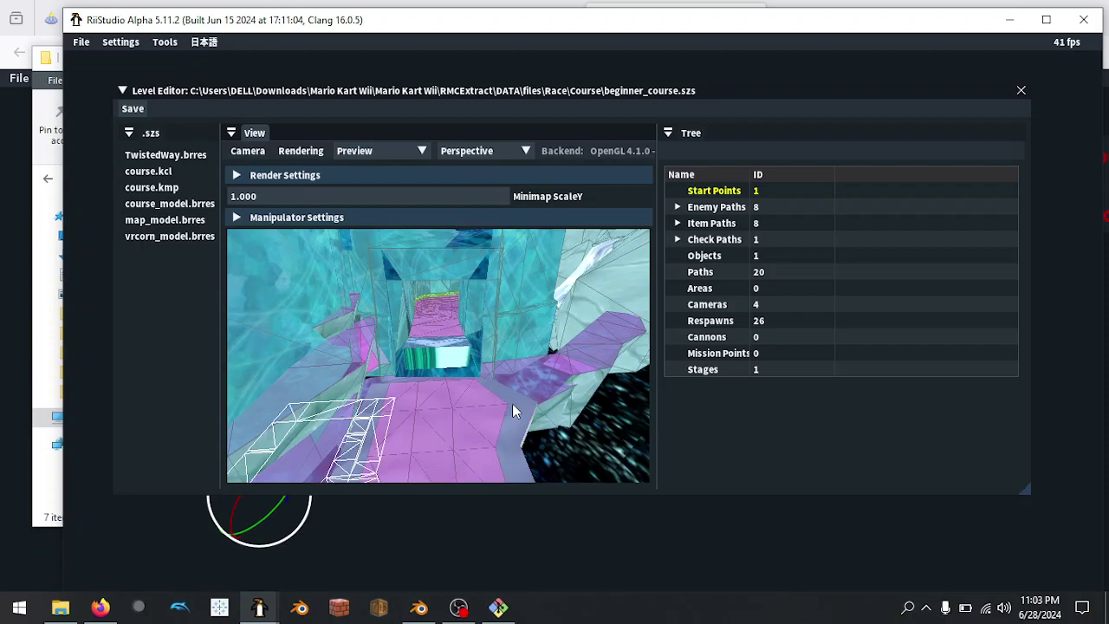
left_click_drag(512, 402, 75, 278)
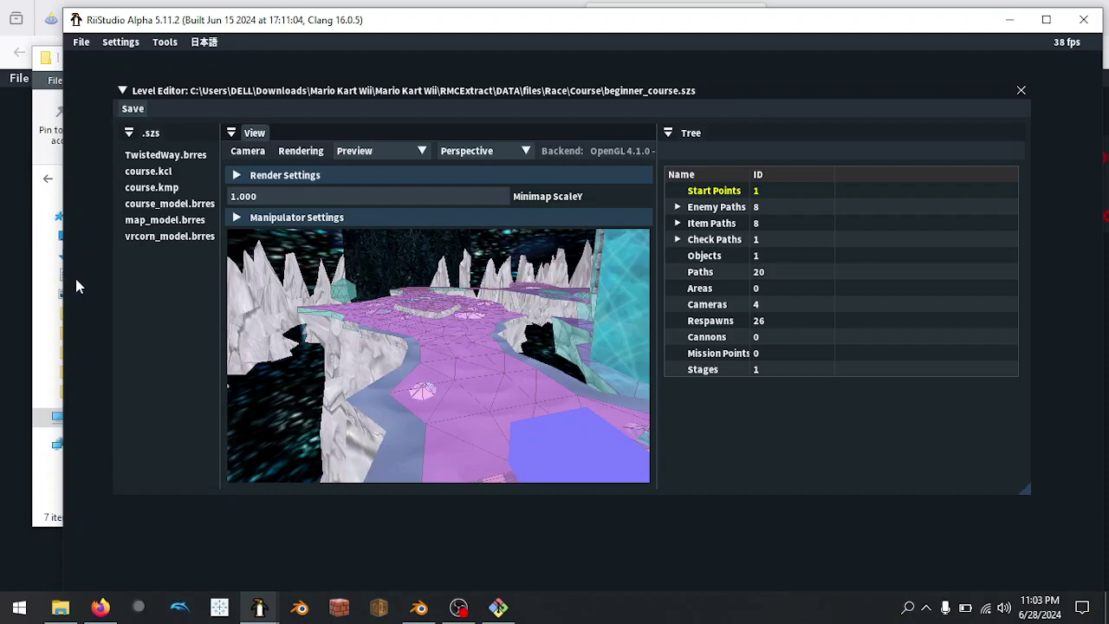
left_click(164, 219)
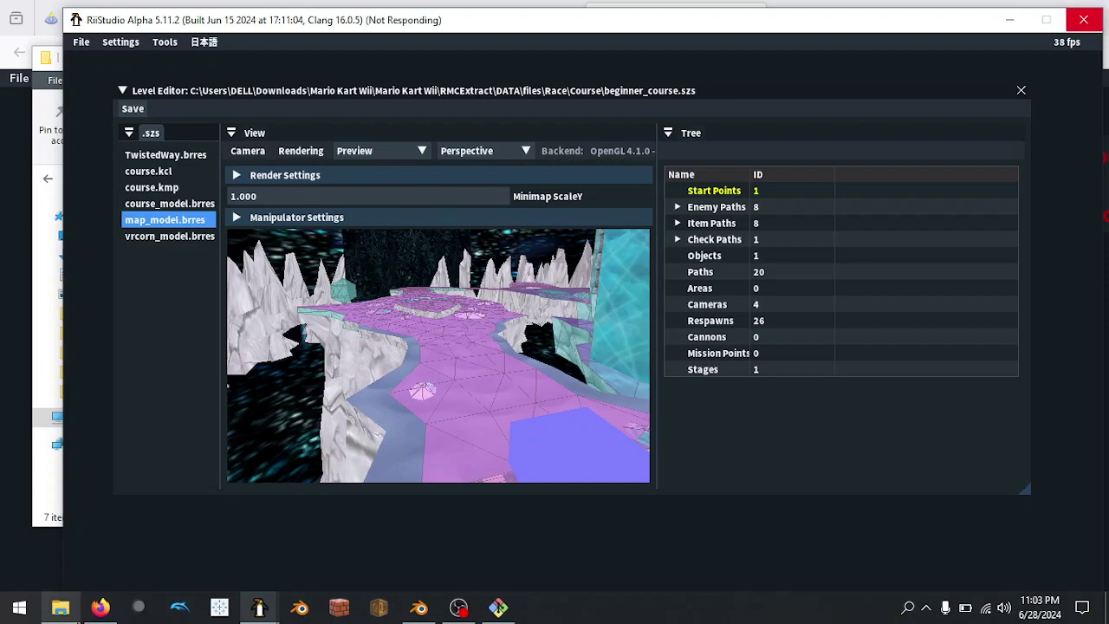
Step: Load course_model.brres from the extracted beginner_course.d folder into an empty RiiStudio window
mouse_move(61, 607)
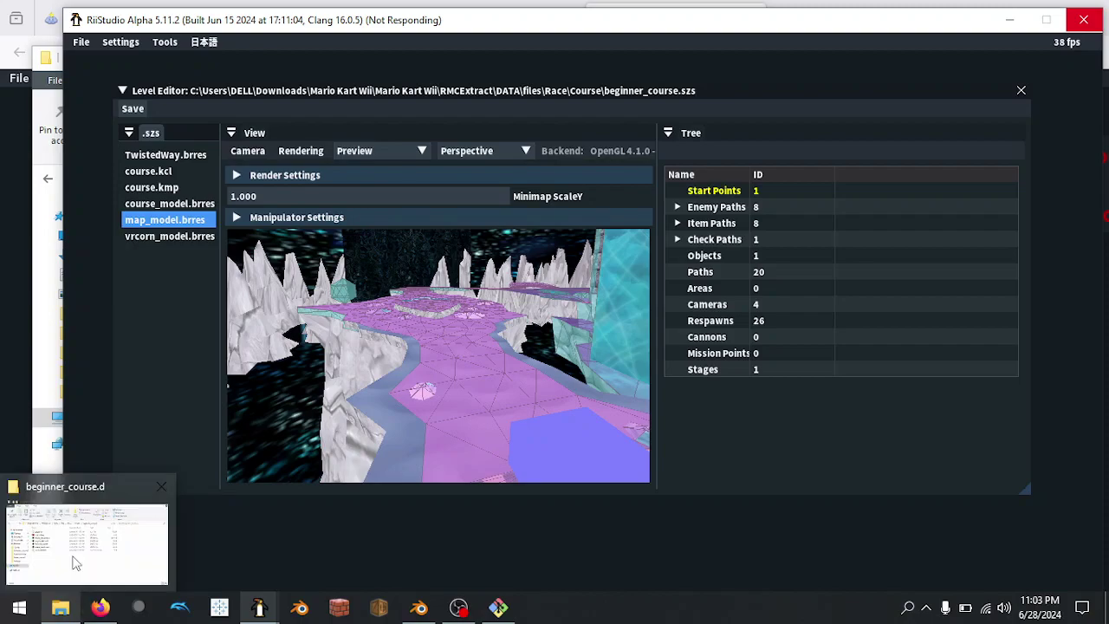
left_click(75, 563)
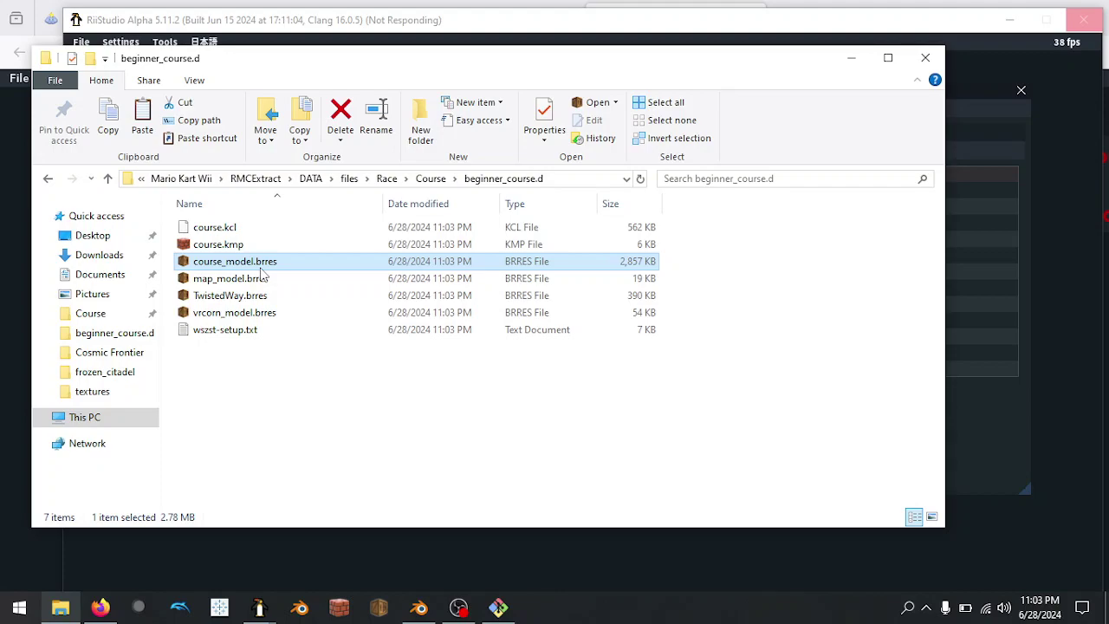
left_click(258, 607)
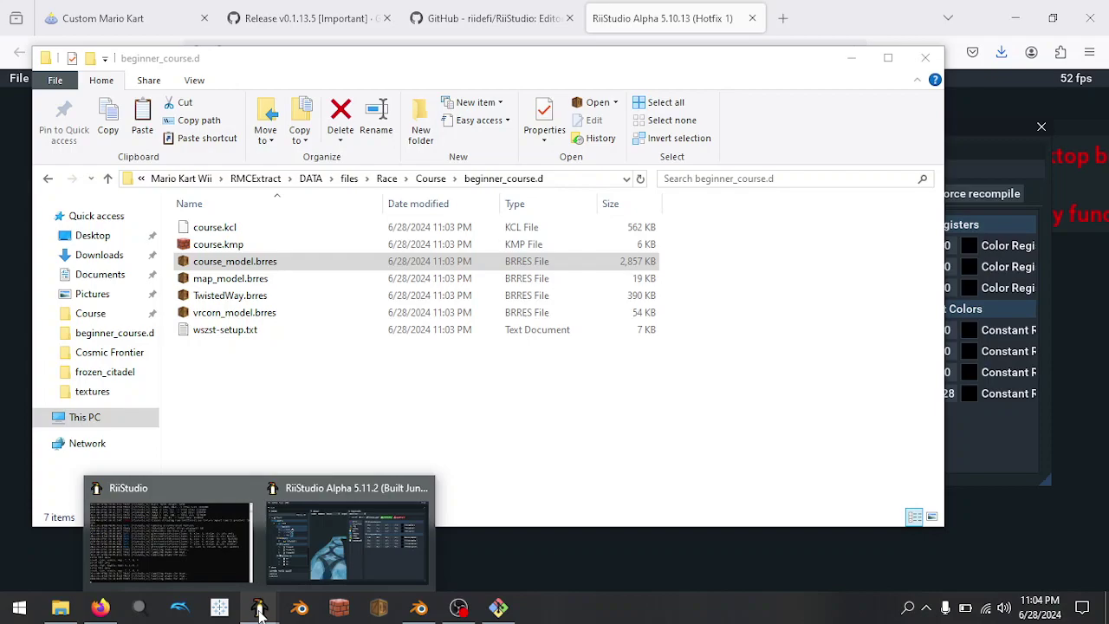
left_click(347, 537)
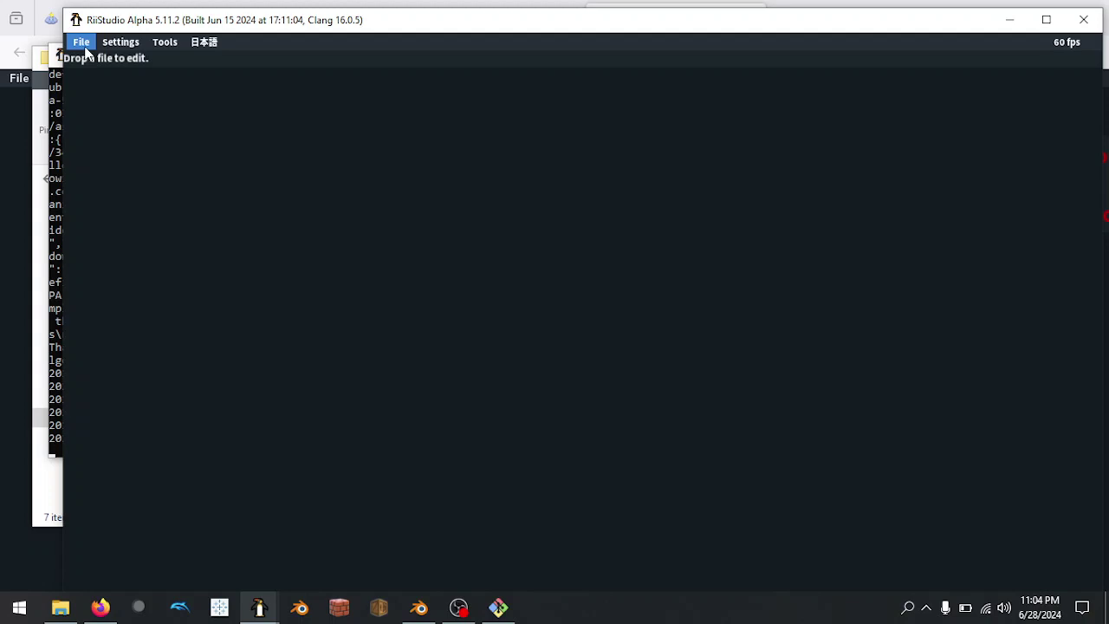
left_click(82, 43)
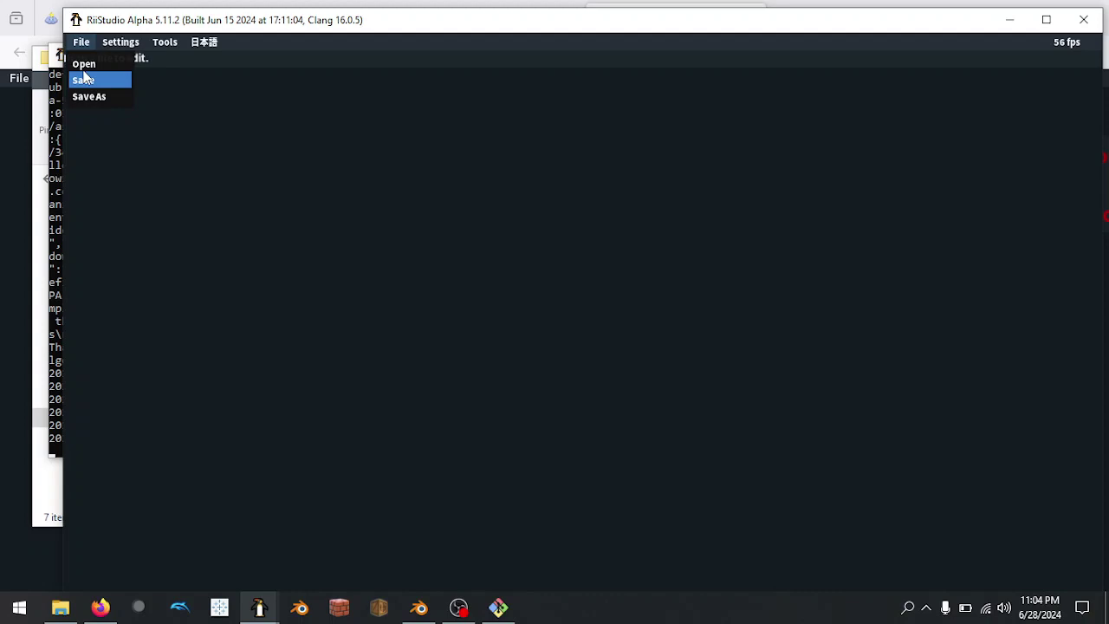
left_click(83, 66)
left_click(915, 397)
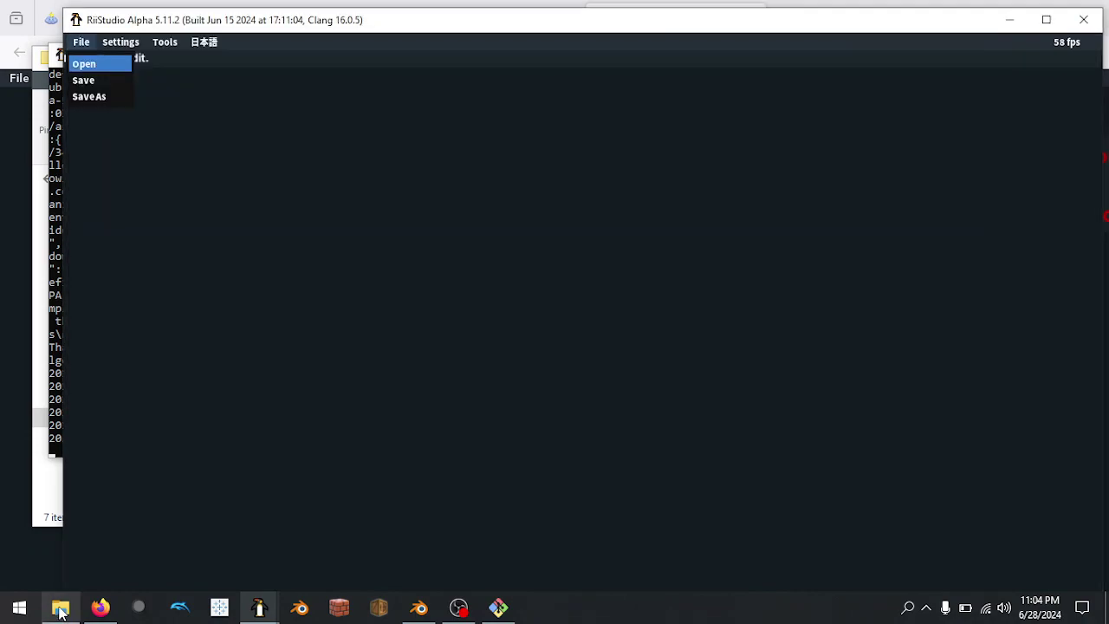
left_click(61, 609)
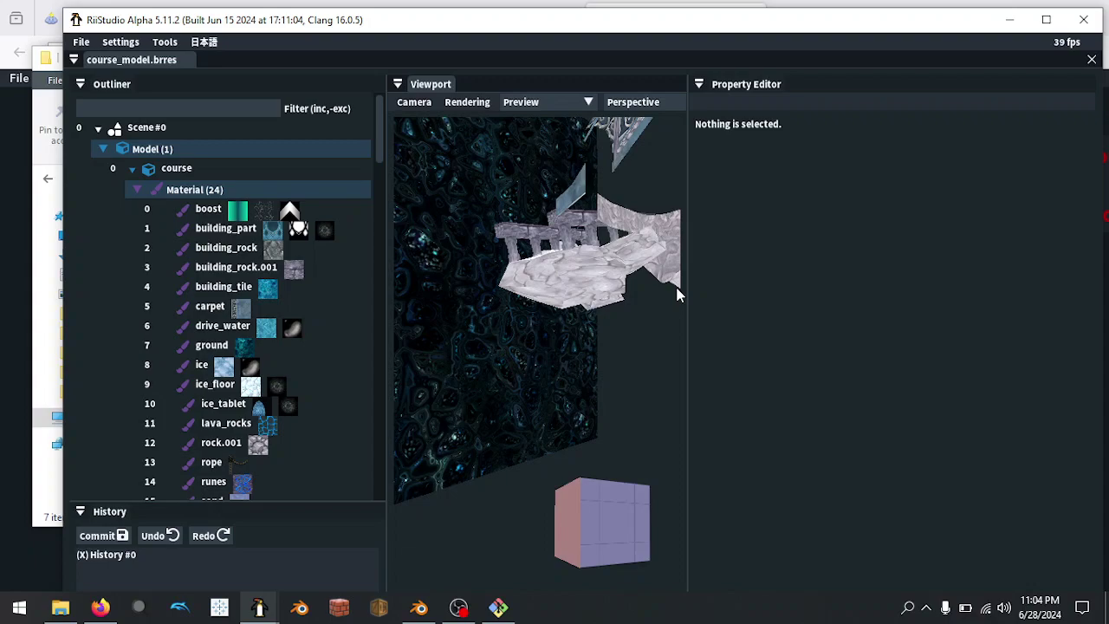
Step: Export the boost material of course_model.brres as preset boost.rspreset in the tutorial folder, replacing the existing file
right_click_drag(678, 294, 656, 372)
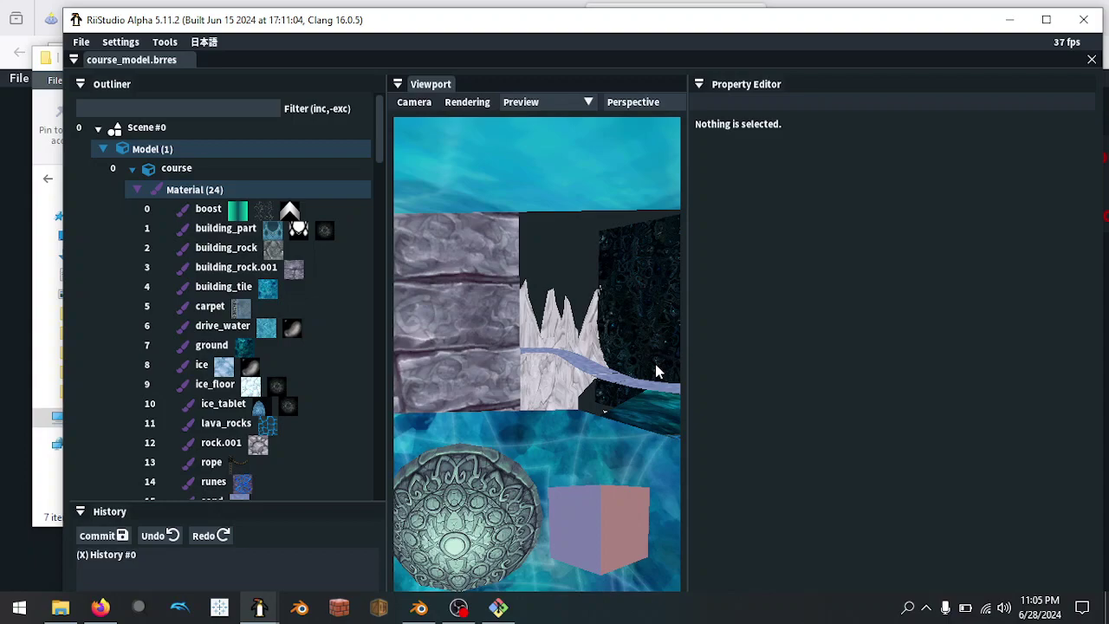
right_click_drag(655, 371, 707, 433)
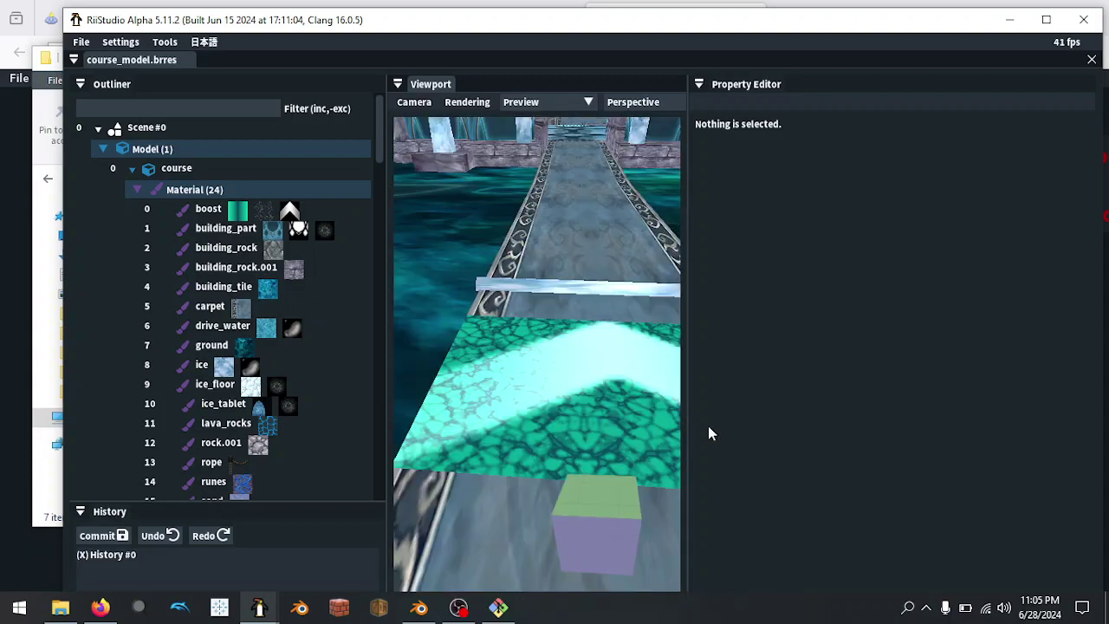
left_click(320, 217)
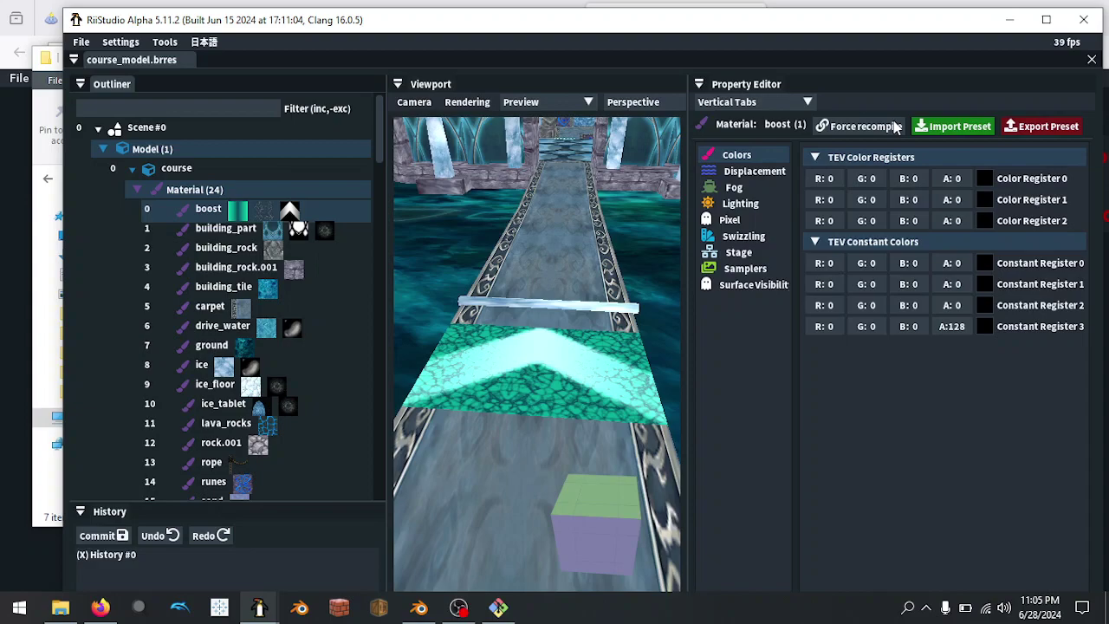
left_click(1041, 126)
key("Return")
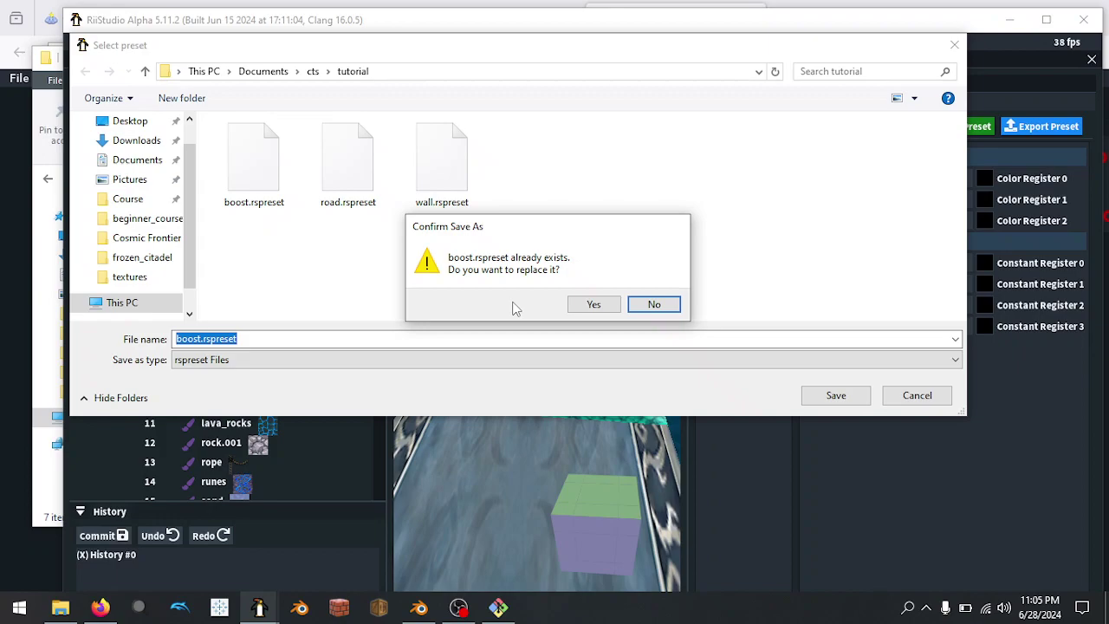
left_click(593, 304)
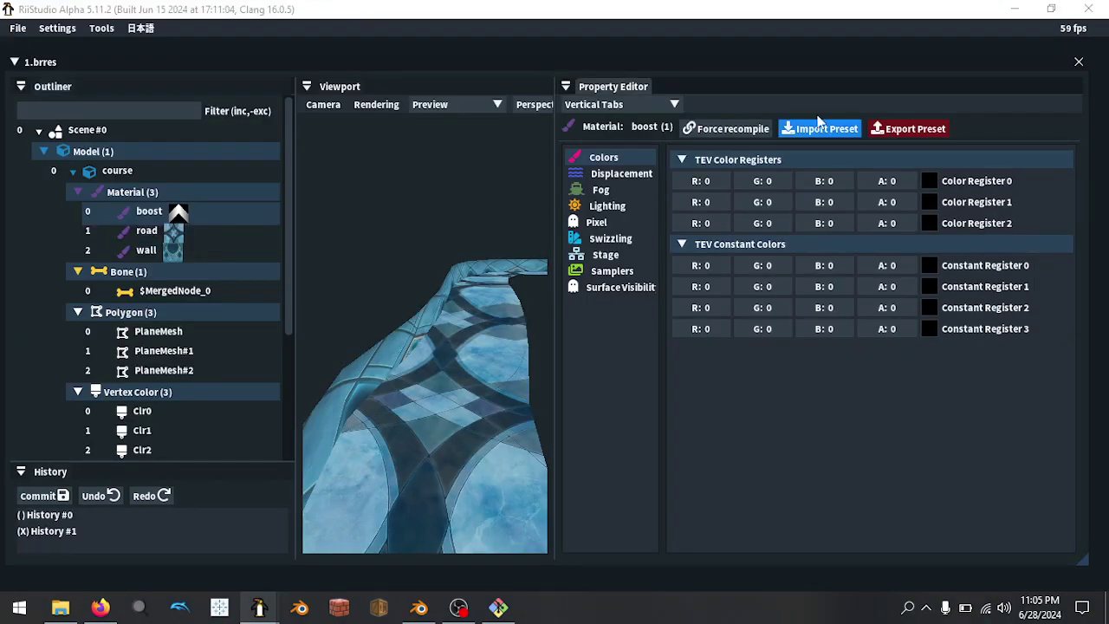
Step: Import the boost.rspreset preset into the boost material of 1.brres and check the boost panel on the track
left_click(818, 128)
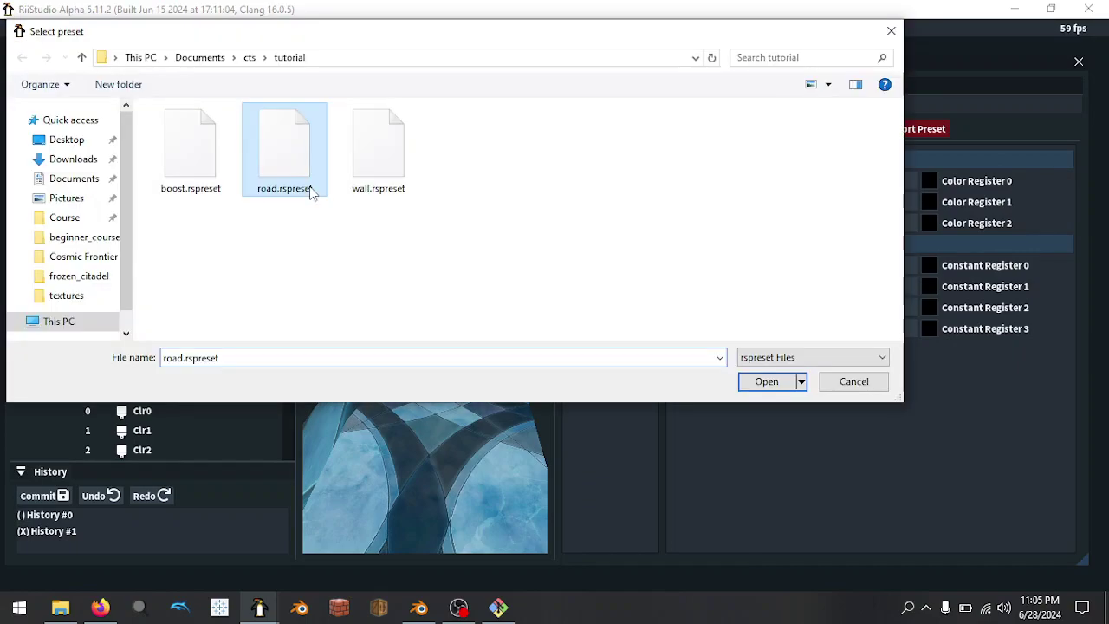
left_click(767, 382)
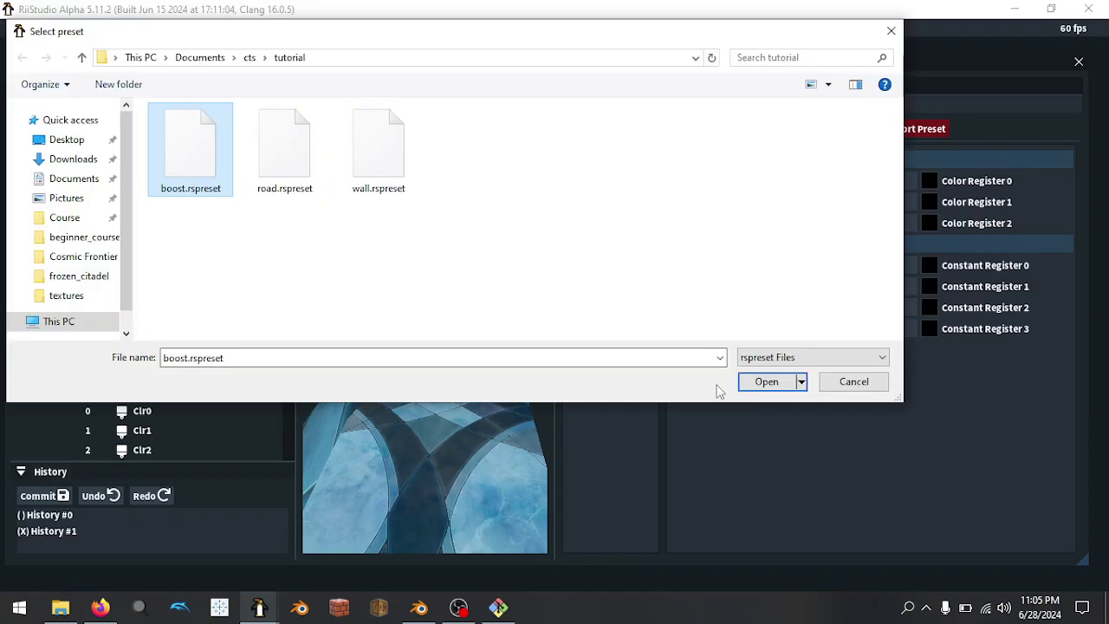
left_click(766, 382)
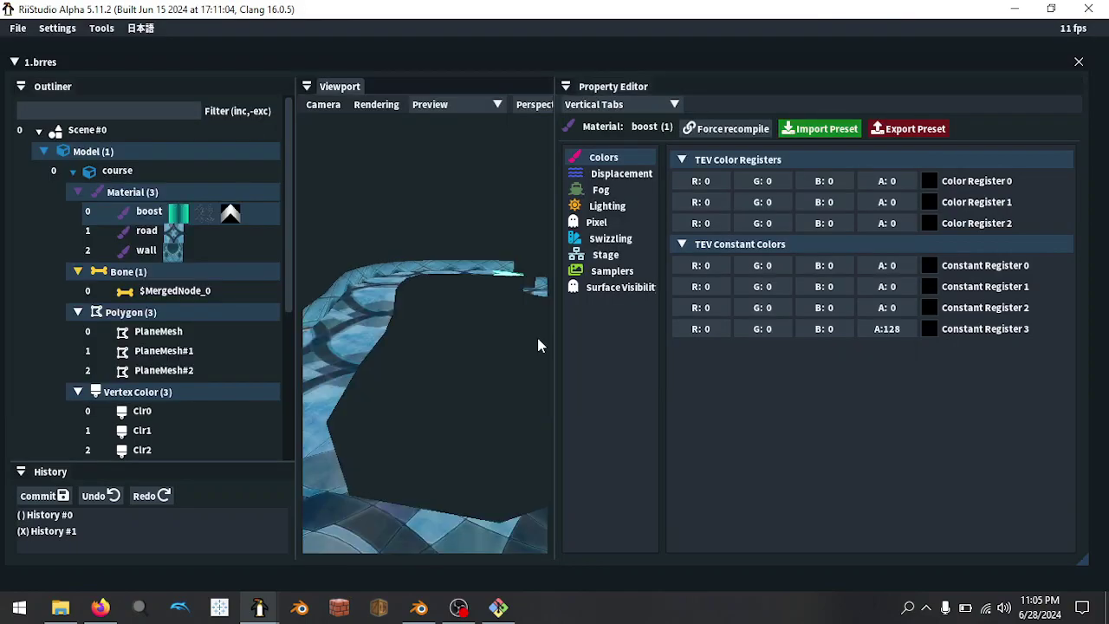
left_click_drag(515, 348, 540, 382)
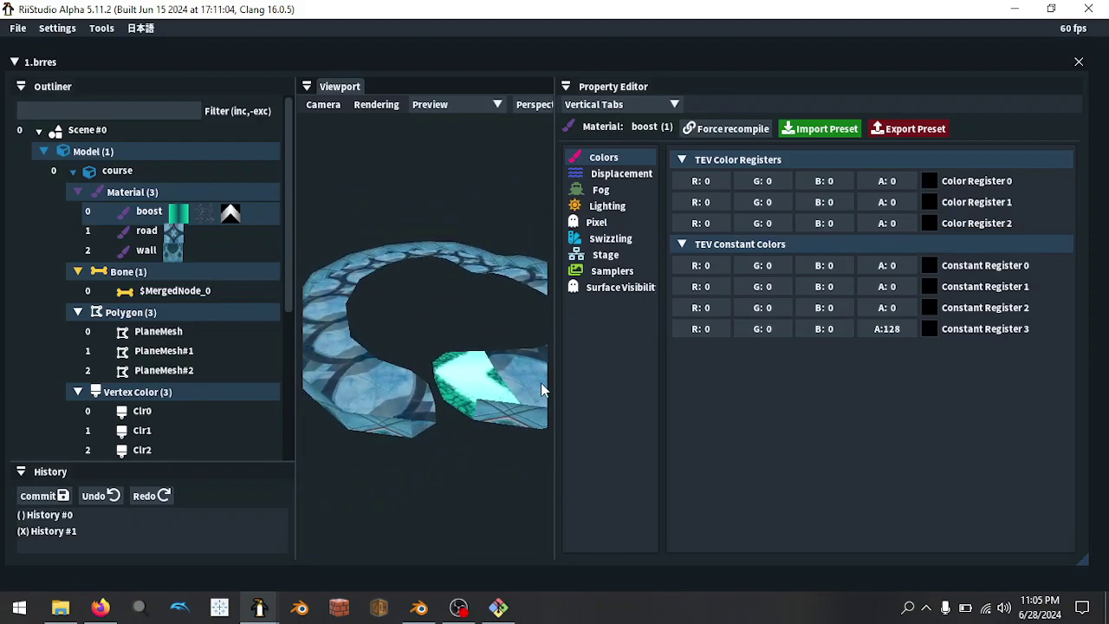
Step: Import the textures FX_010.tex.png and builparts_villagezoraroyalroom_e_emm.png from the tutorial folder into Scene #0 of 1.brres
right_click(201, 171)
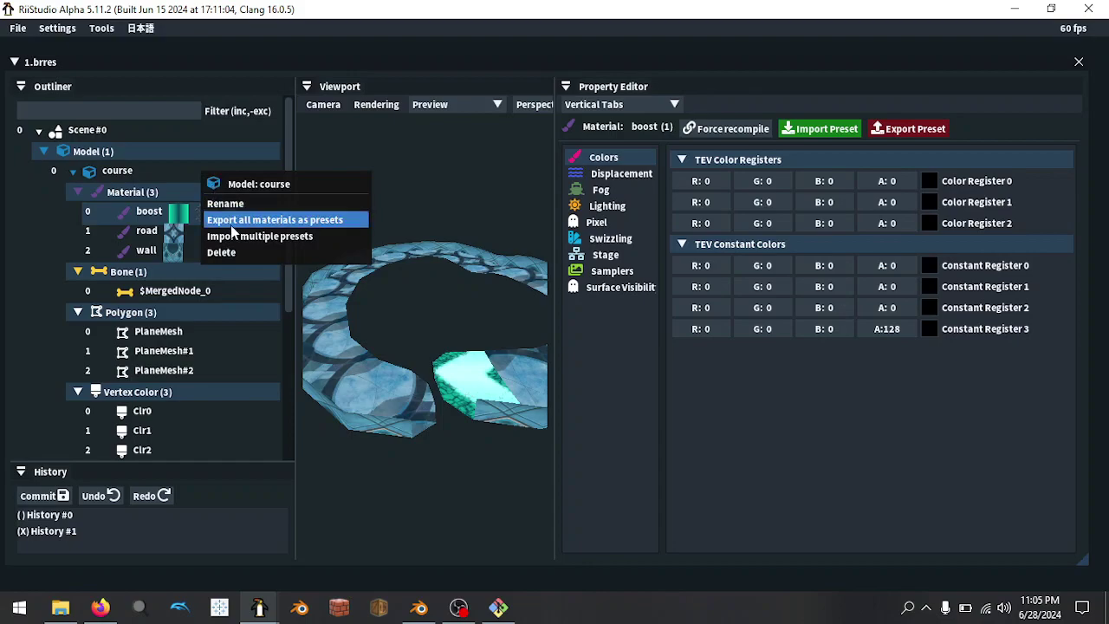
left_click(178, 144)
left_click(151, 130)
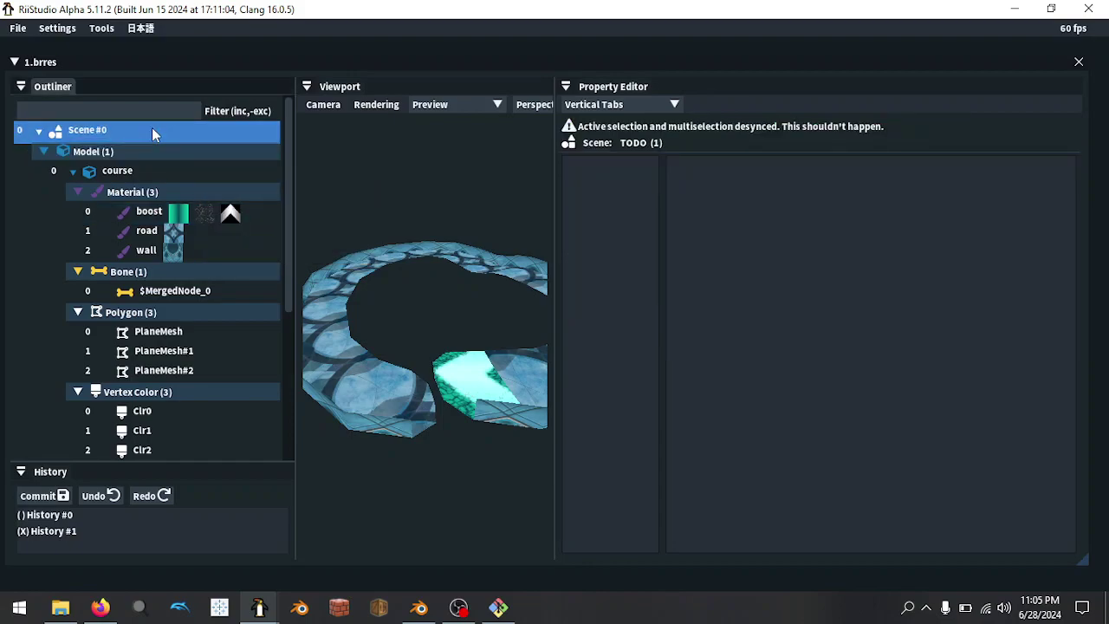
right_click(152, 132)
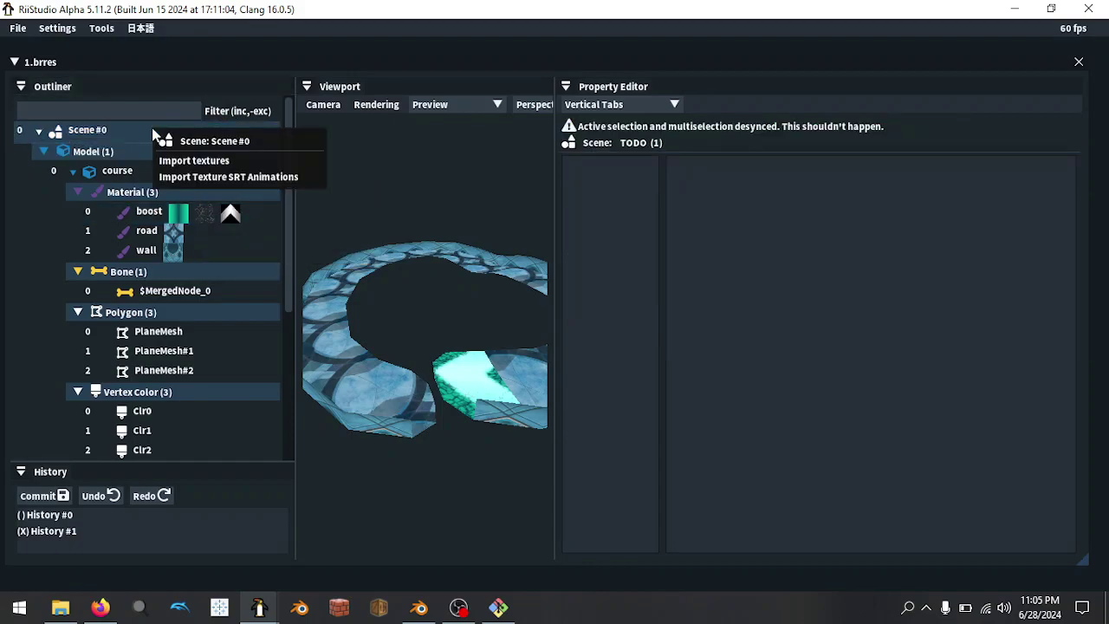
left_click(186, 162)
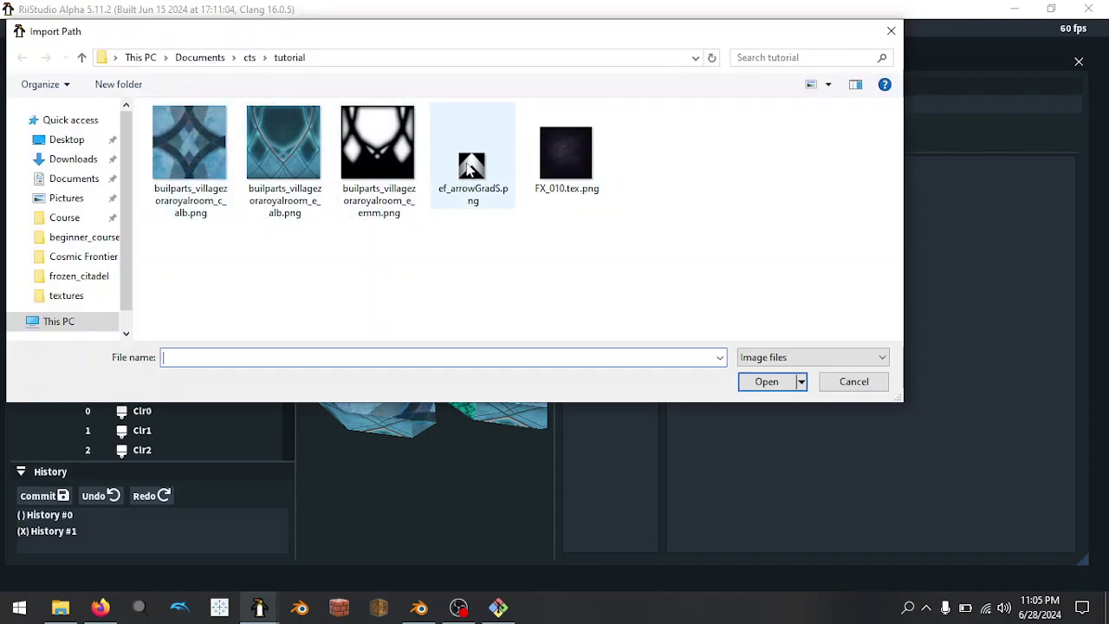
left_click(550, 156)
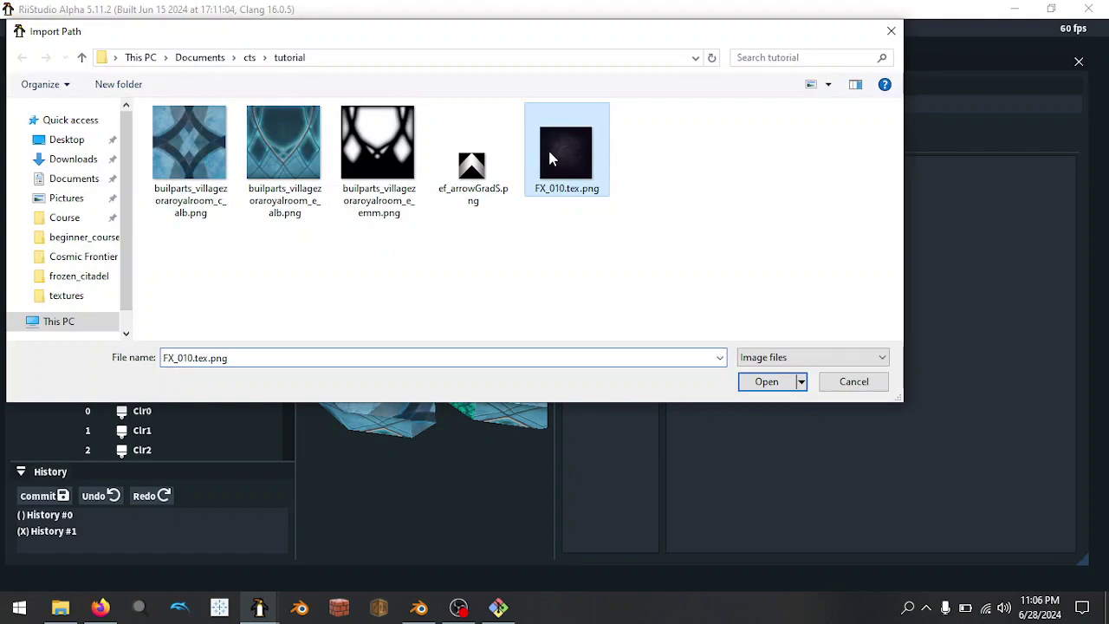
left_click(377, 159, "ctrl")
left_click(767, 381)
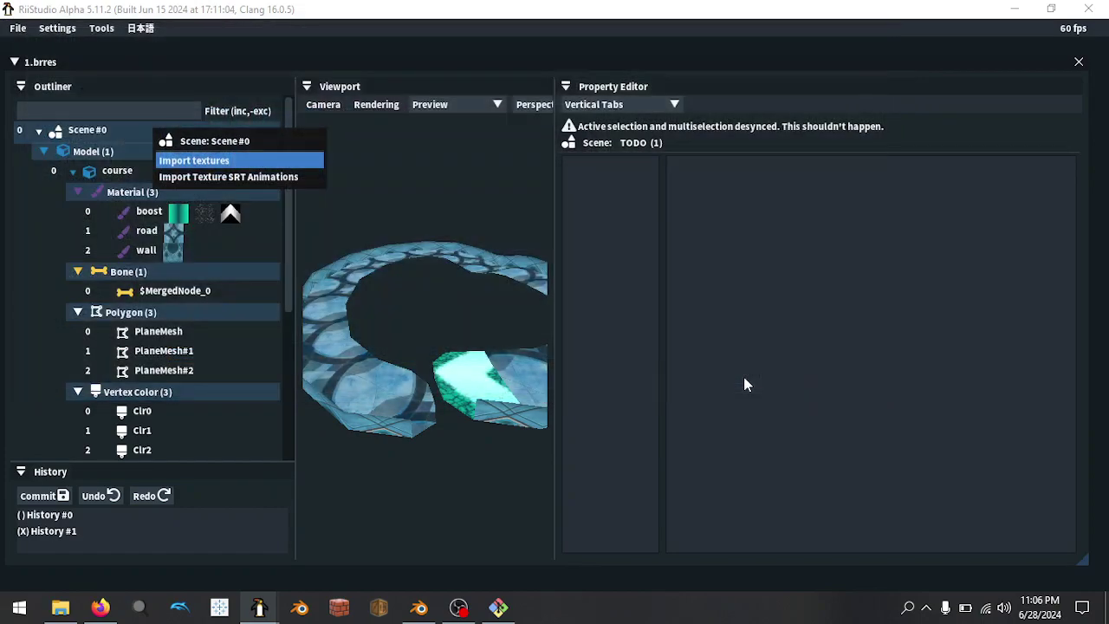
Step: Examine the image data of the imported builparts_villagezoraroyalroom_e_emm and FX_010.tex textures and look over the scene's outline
scroll(279, 297, "down", 5)
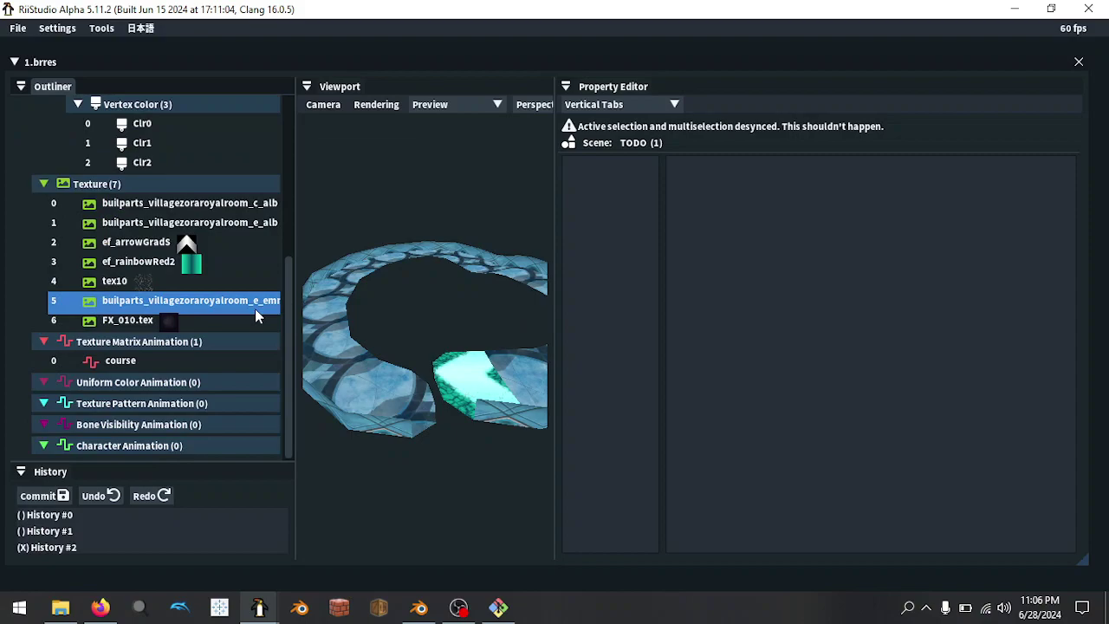
left_click(197, 321)
left_click(195, 301)
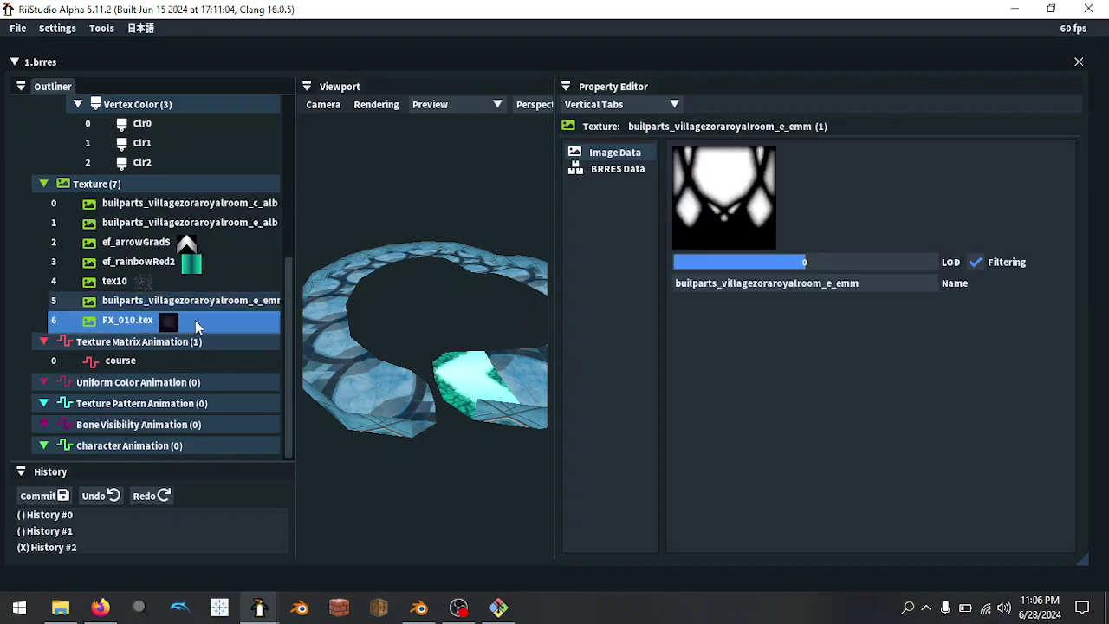
left_click(635, 167)
left_click(634, 156)
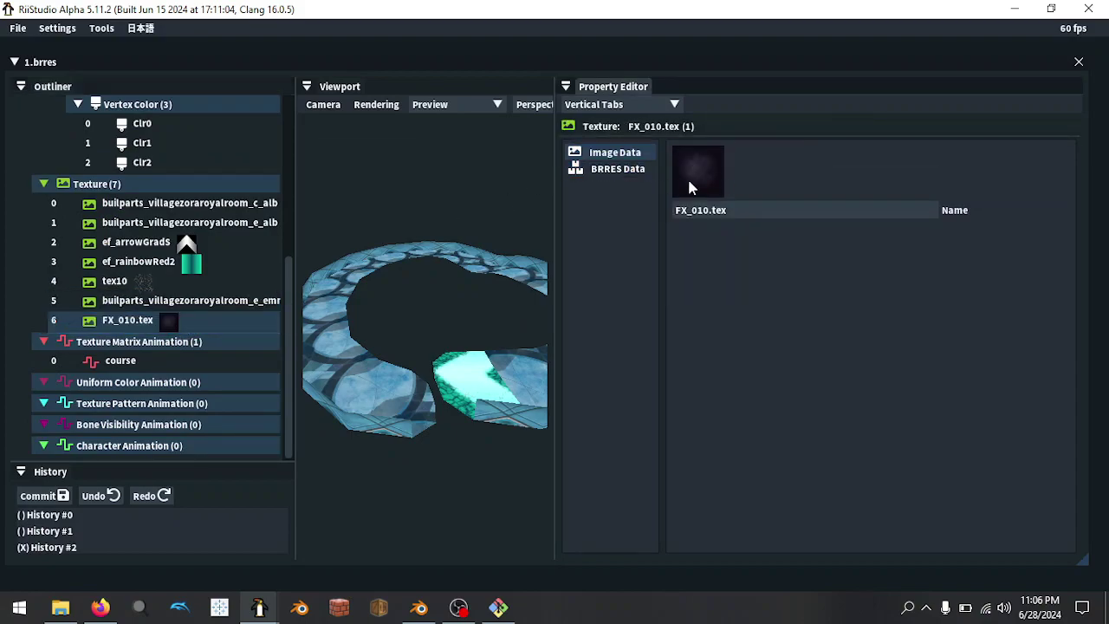
scroll(192, 317, "up", 4)
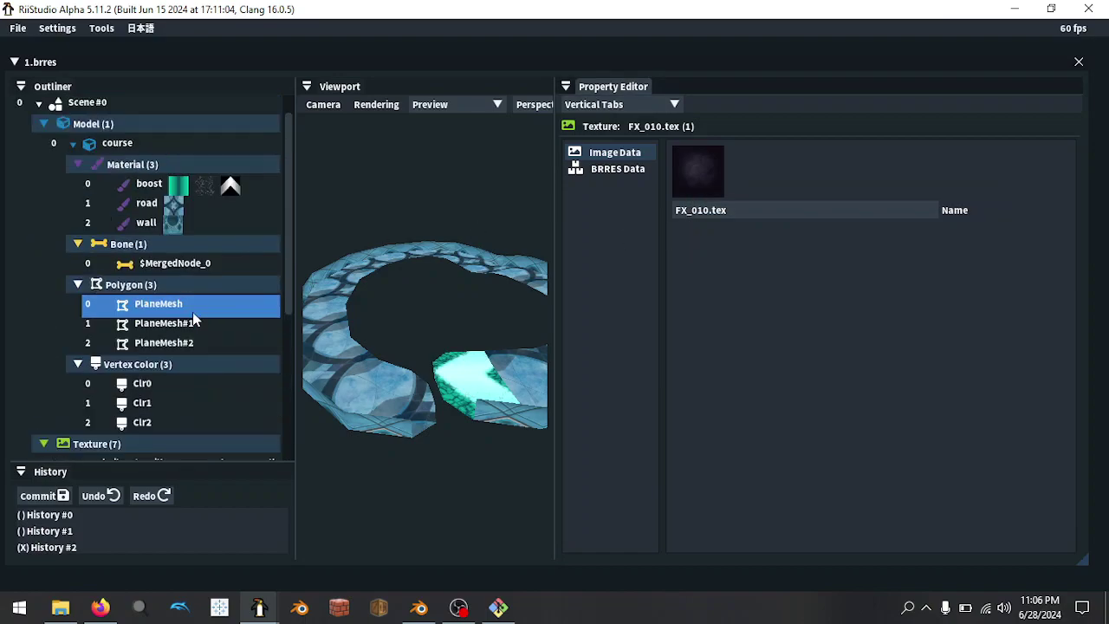
scroll(192, 317, "down", 3)
scroll(182, 319, "up", 1)
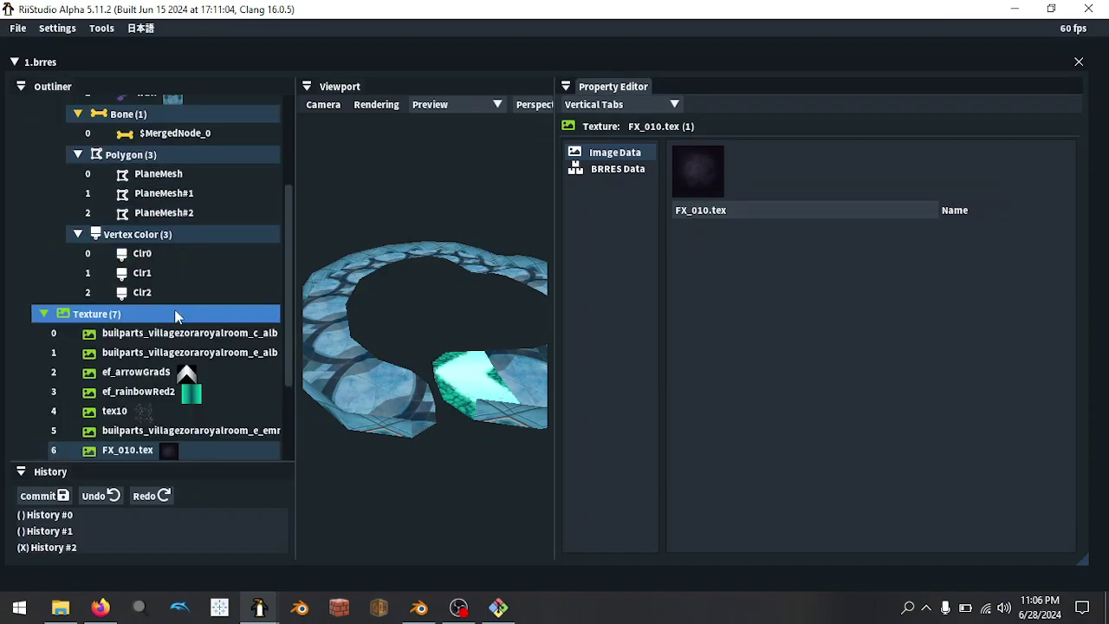
scroll(179, 319, "up", 3)
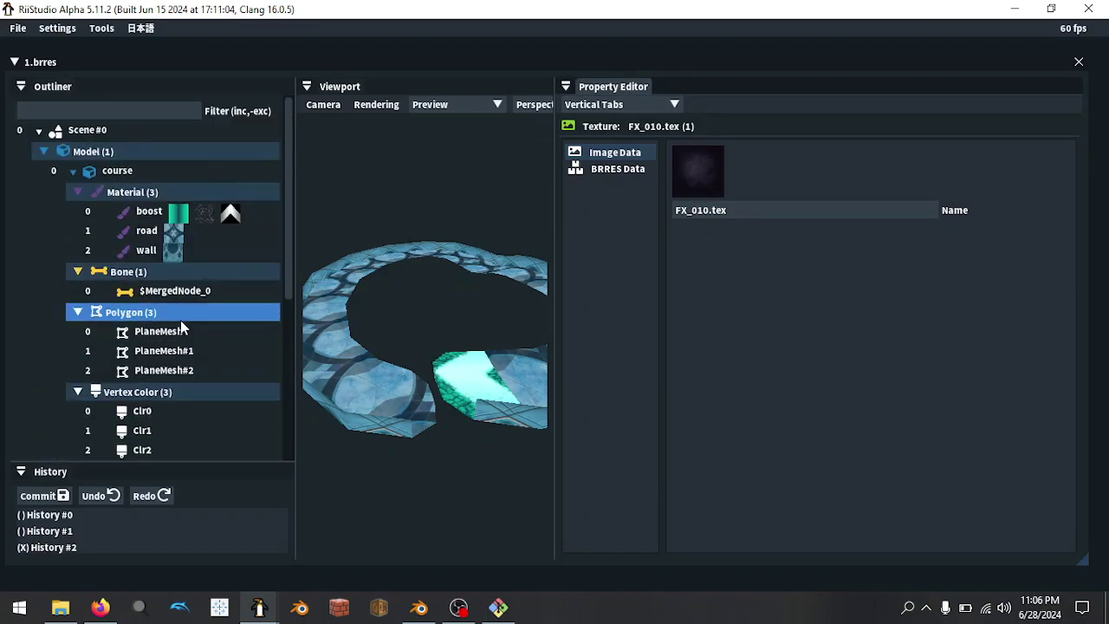
Step: Look over the wall material's properties, the track in the 3D view and the scene's list of textures and animations
left_click(201, 250)
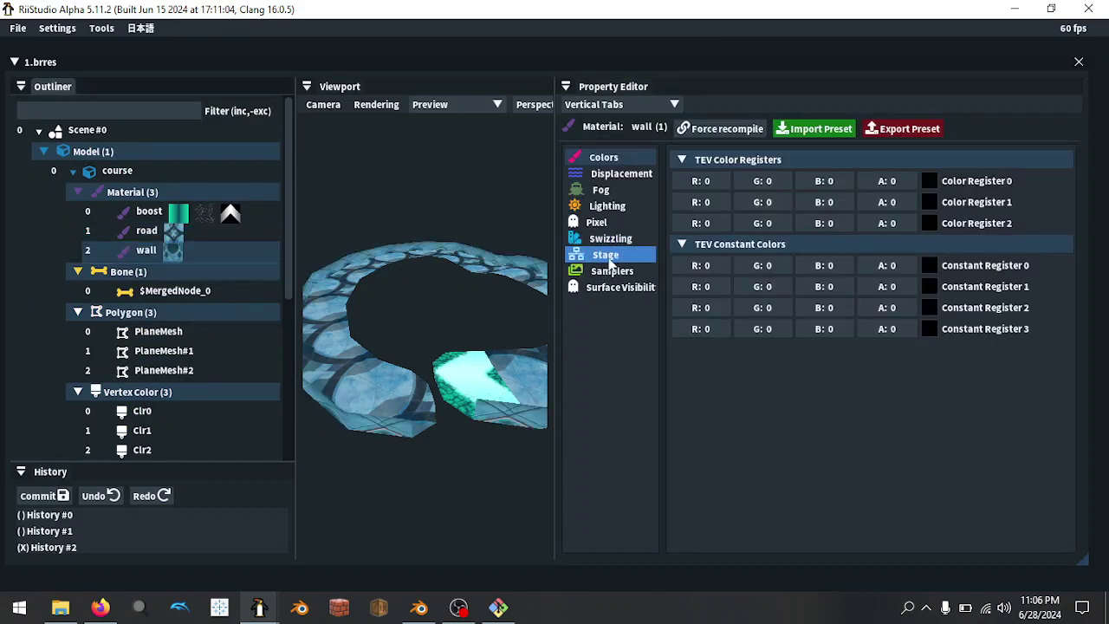
left_click(494, 340)
left_click_drag(495, 339, 458, 347)
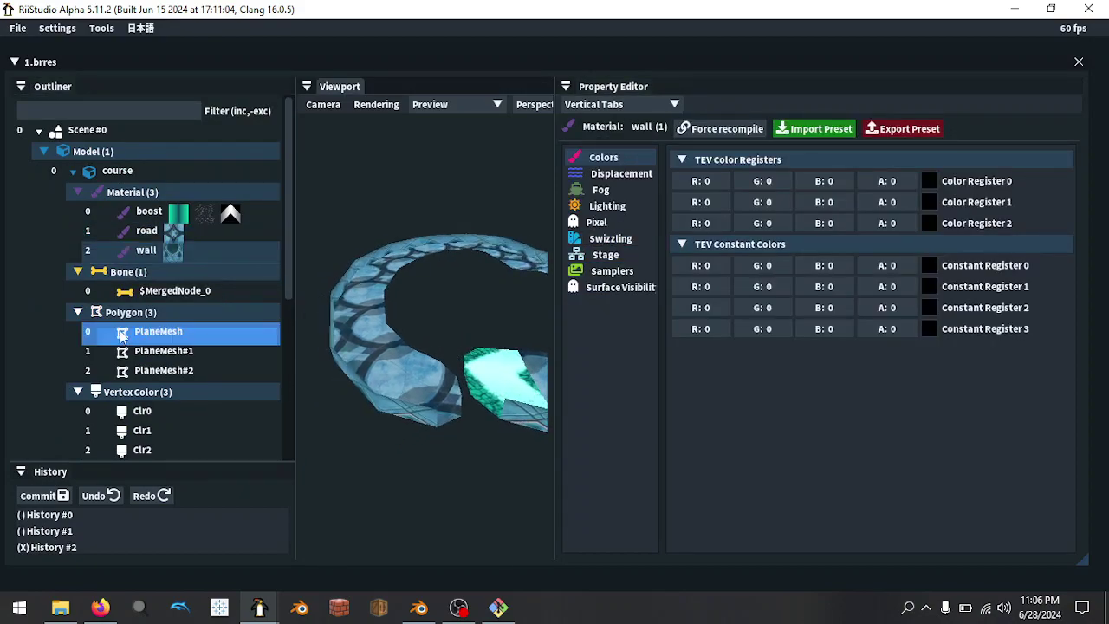
left_click(173, 291)
scroll(169, 303, "down", 5)
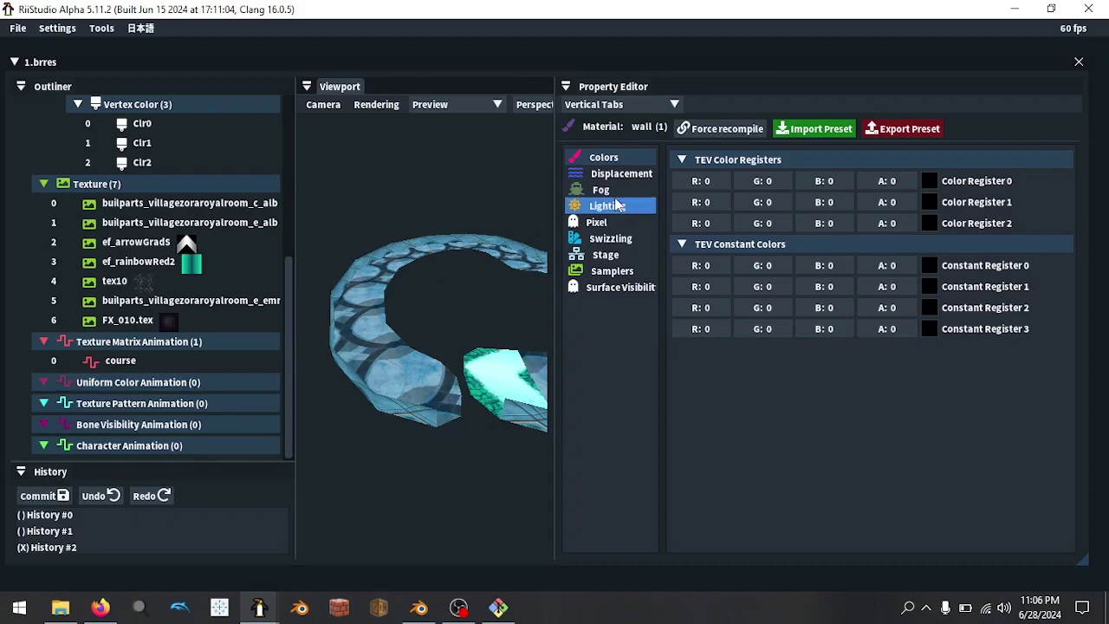
scroll(164, 212, "up", 5)
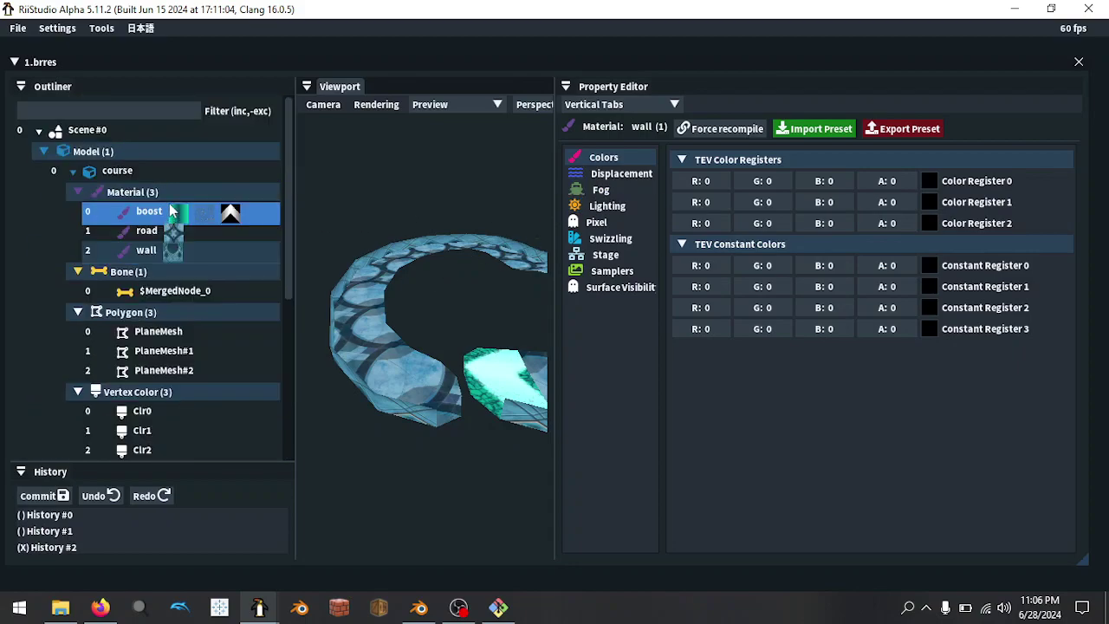
Step: Begin saving 1.brres under a new location and create a folder named beginner_course.d inside the tutorial folder
left_click(17, 28)
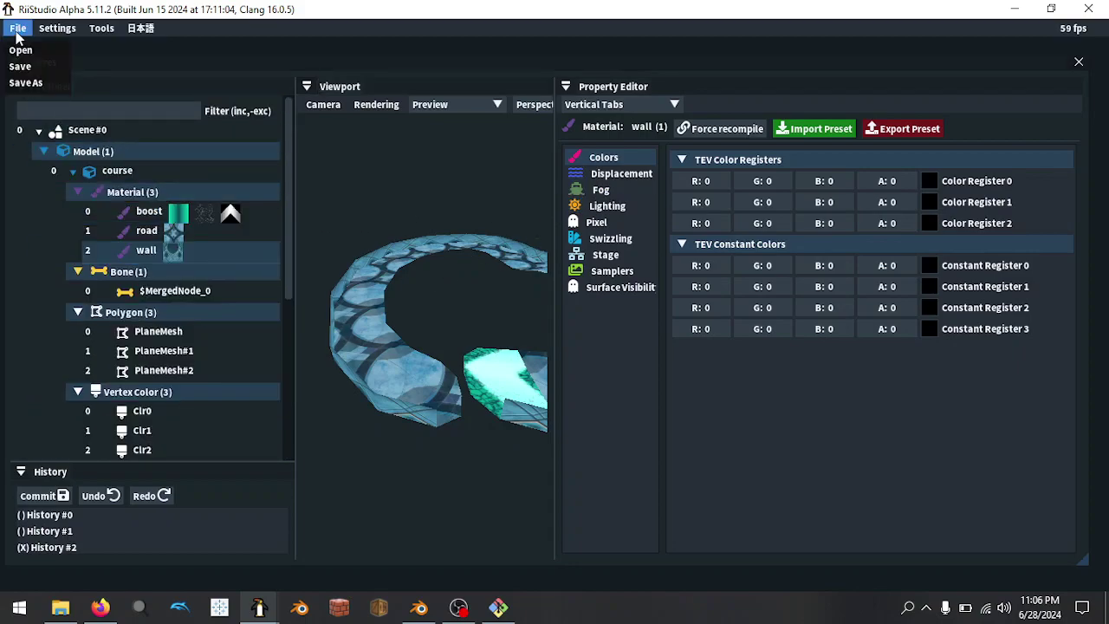
left_click(26, 83)
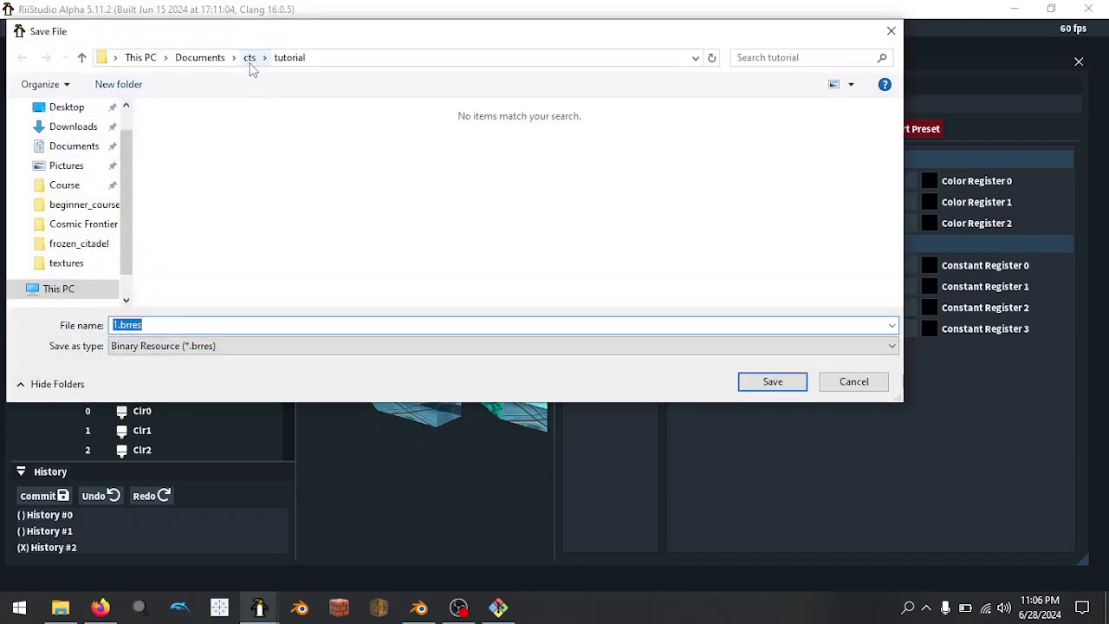
left_click(329, 179)
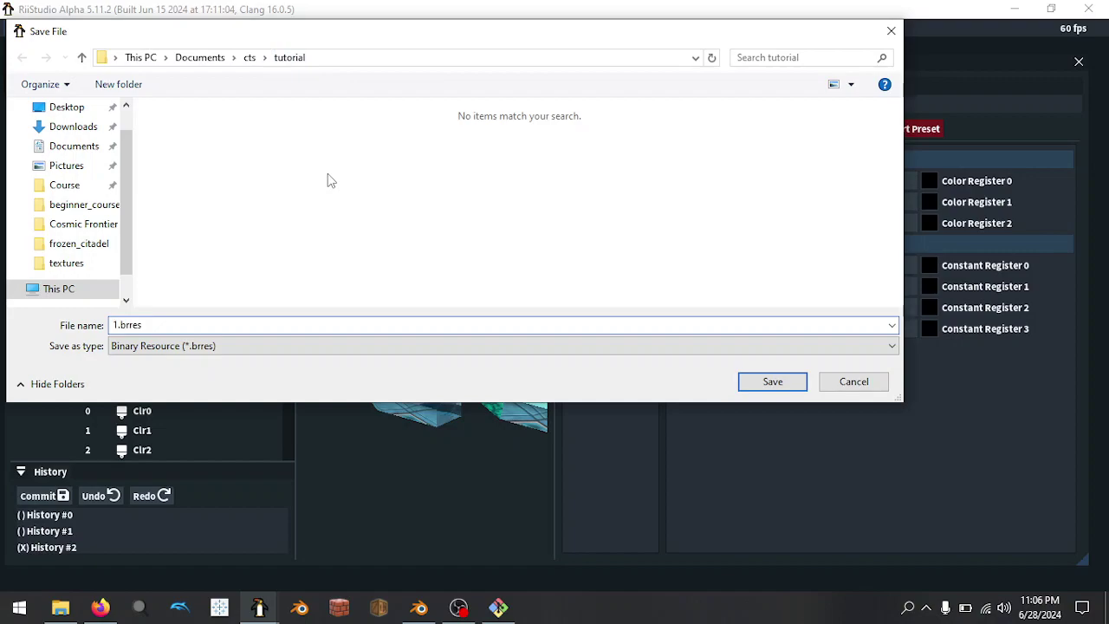
right_click(329, 179)
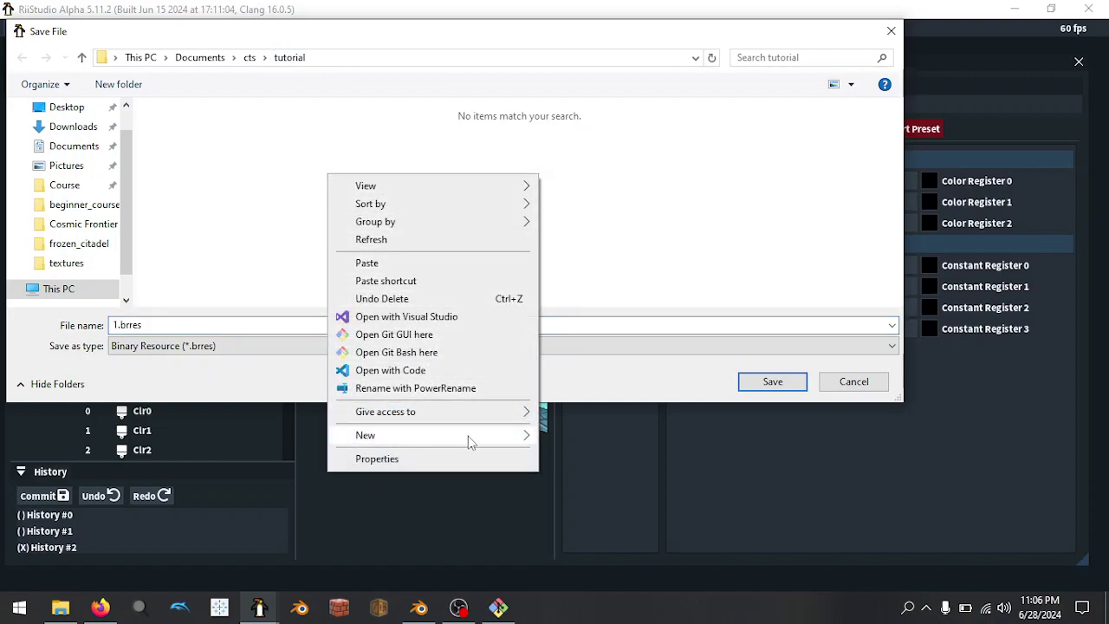
mouse_move(514, 439)
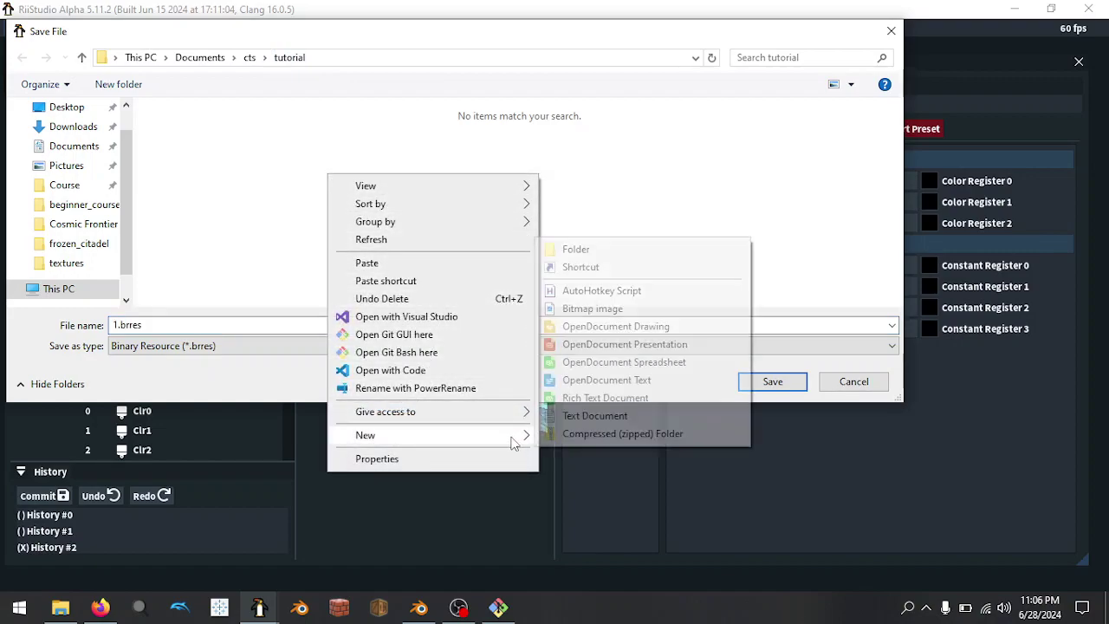
left_click(576, 250)
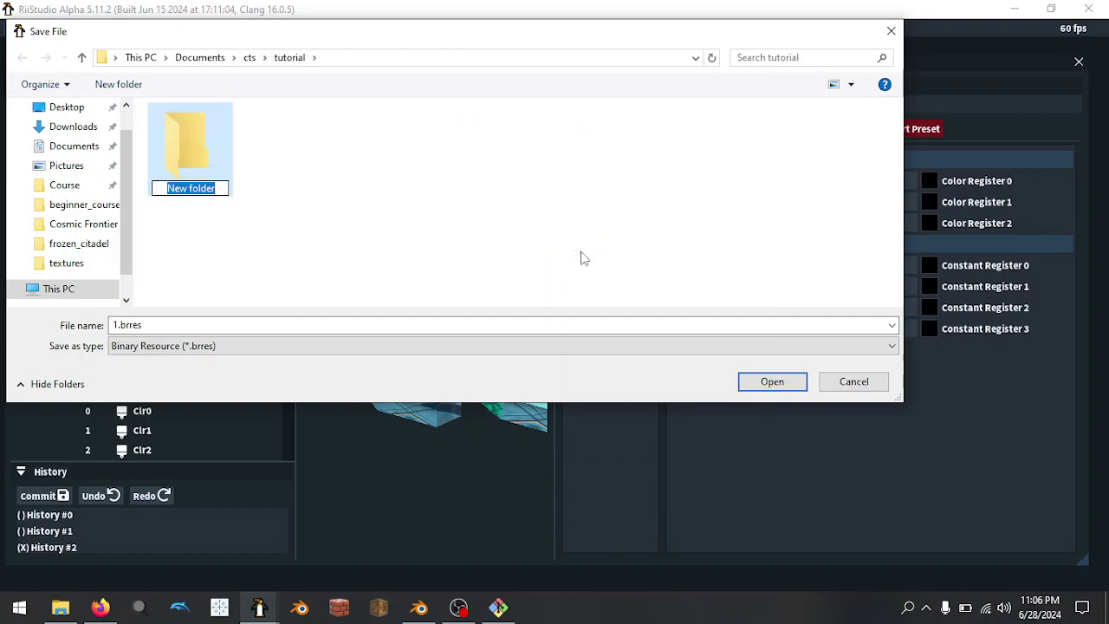
type("beg")
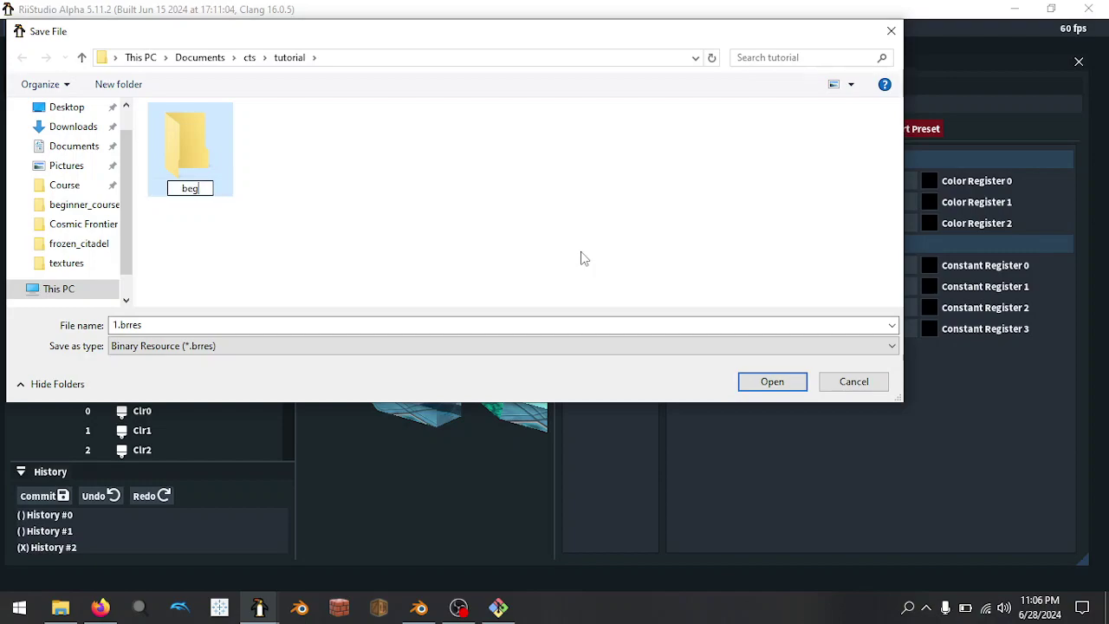
type("inner_course")
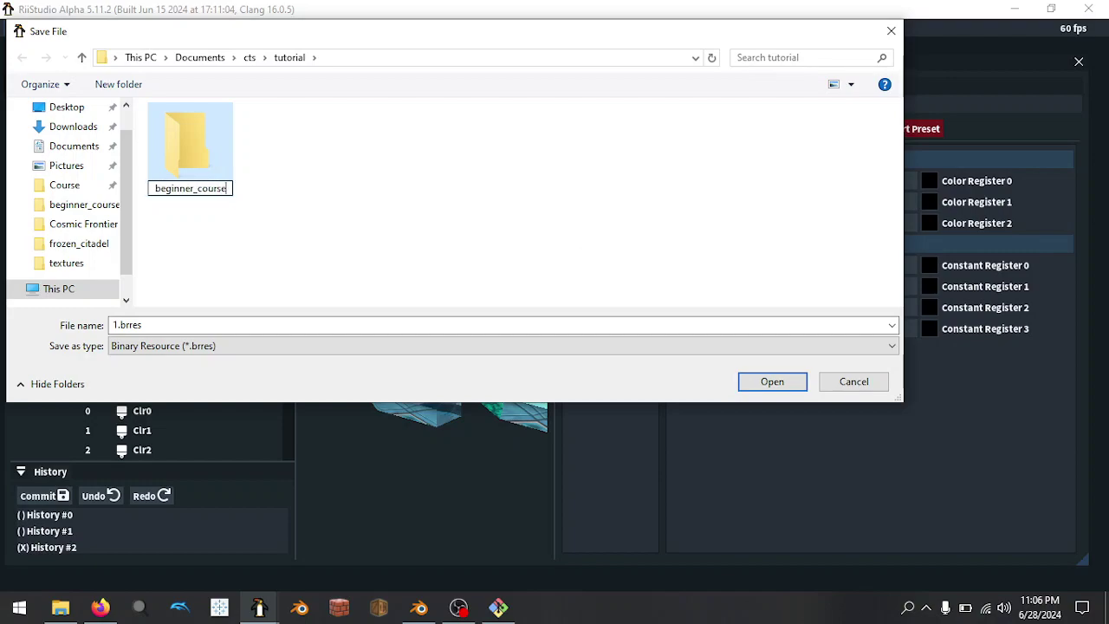
type(".d")
Step: Switch to File Explorer and look through the course files in the Course folder, including desert_course.szs and factory_course.szs
key("alt+Tab")
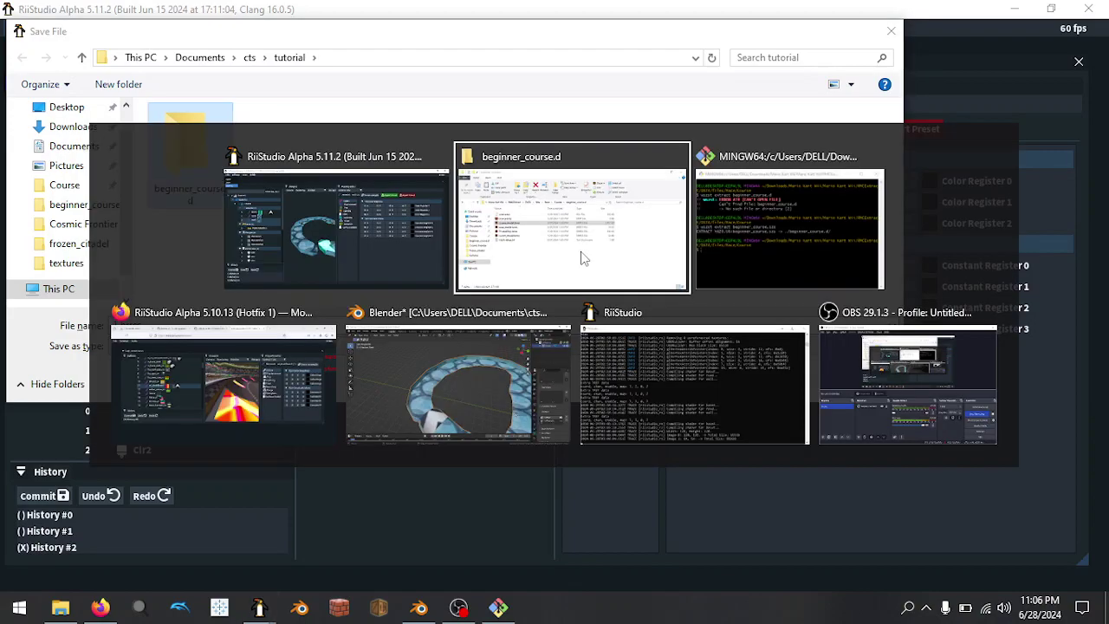
left_click(583, 257)
left_click(436, 180)
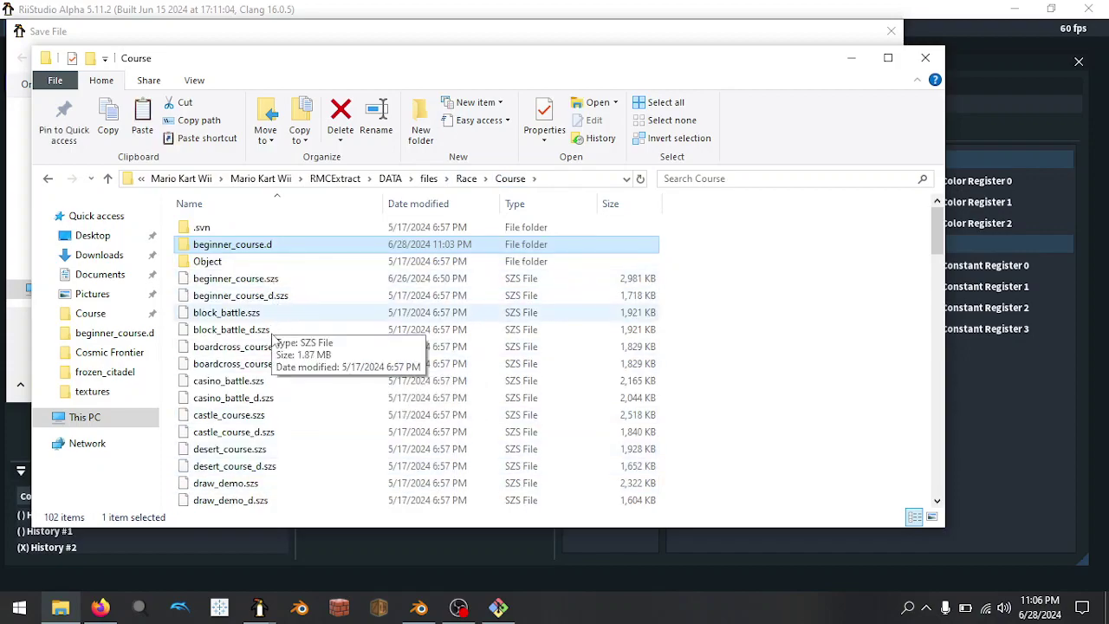
scroll(289, 425, "down", 2)
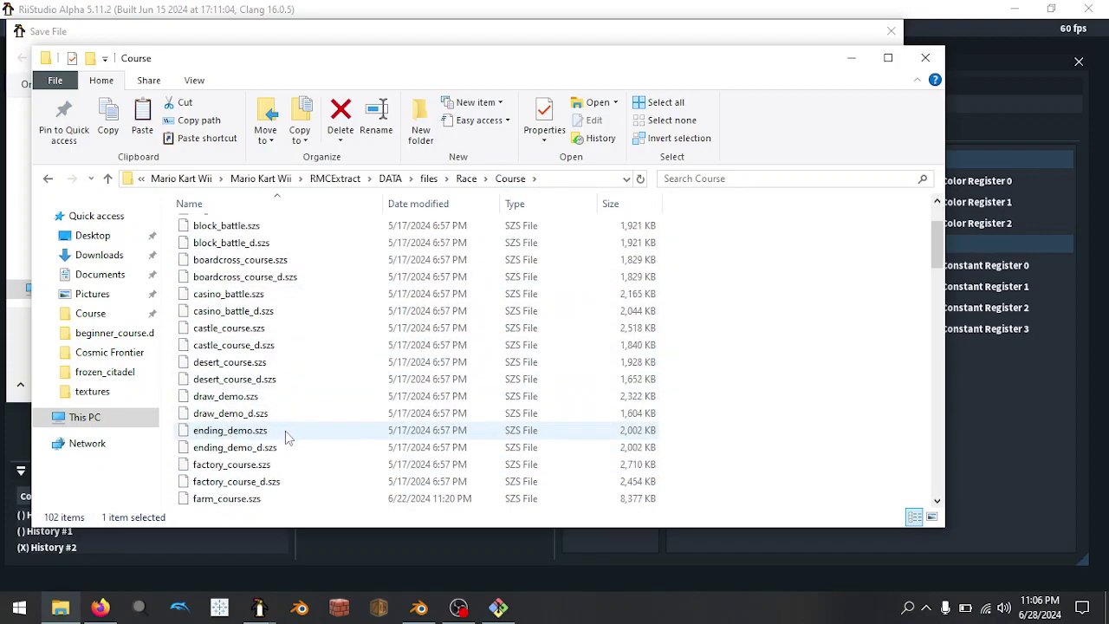
left_click(260, 363)
scroll(279, 430, "down", 1)
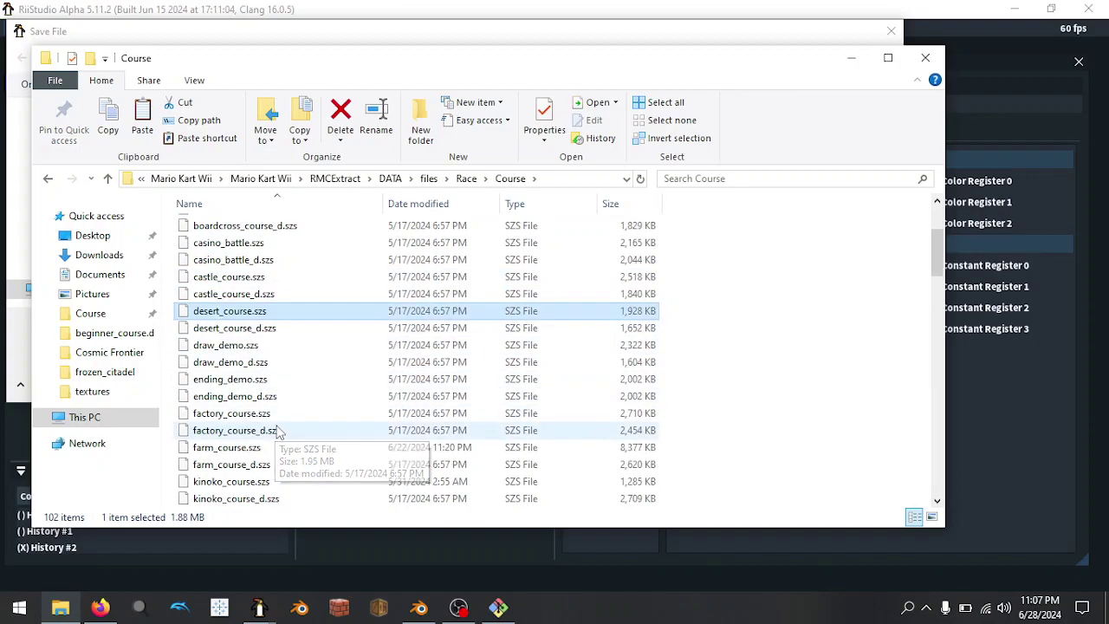
left_click(249, 414)
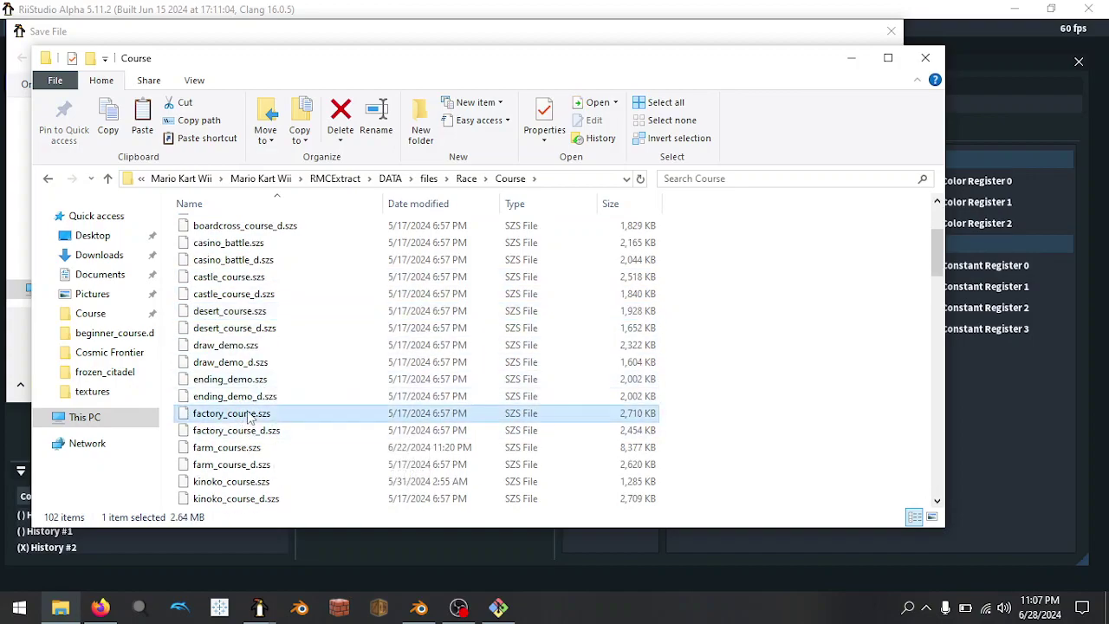
scroll(258, 397, "down", 1)
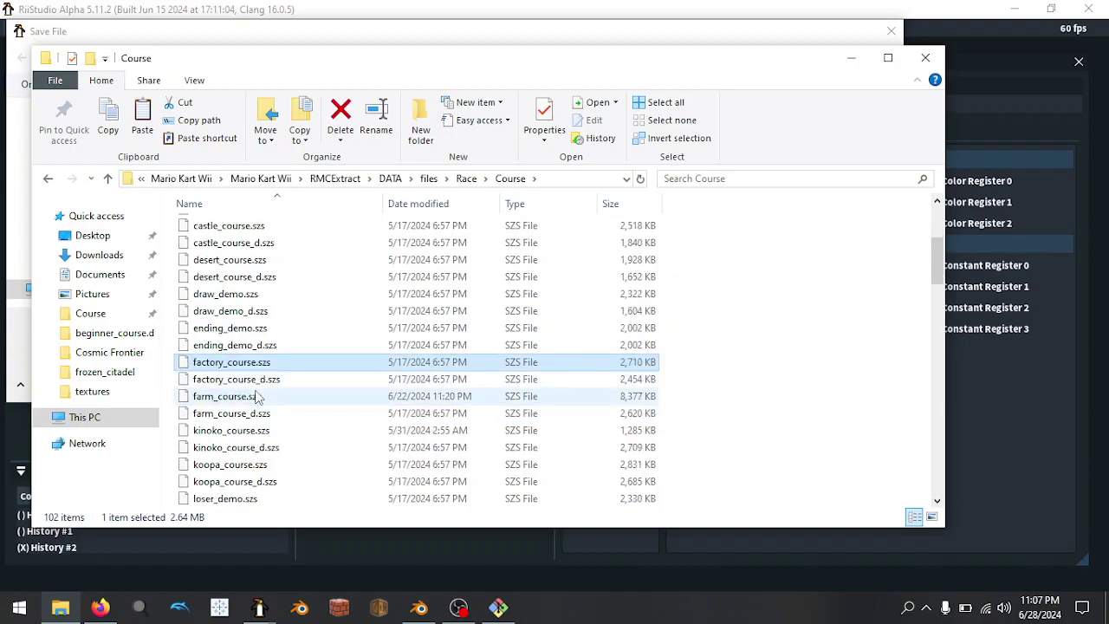
scroll(257, 405, "down", 1)
Step: Switch to Firefox, search the web for "mario kart wii file names" and open the All Mario Kart Wii File Names thread
left_click(101, 606)
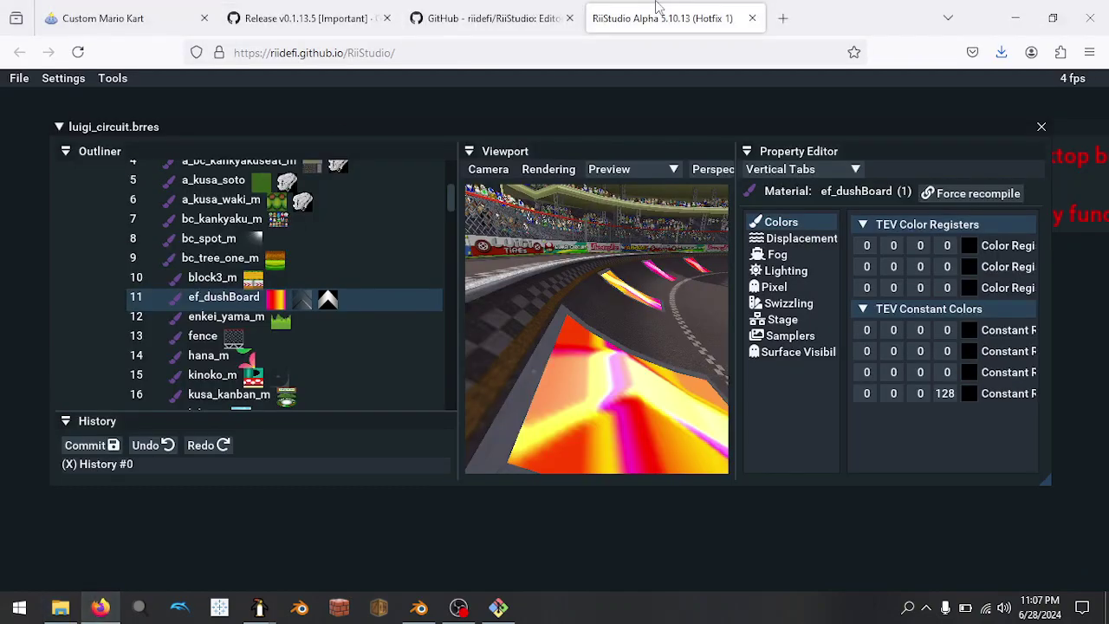
left_click(782, 19)
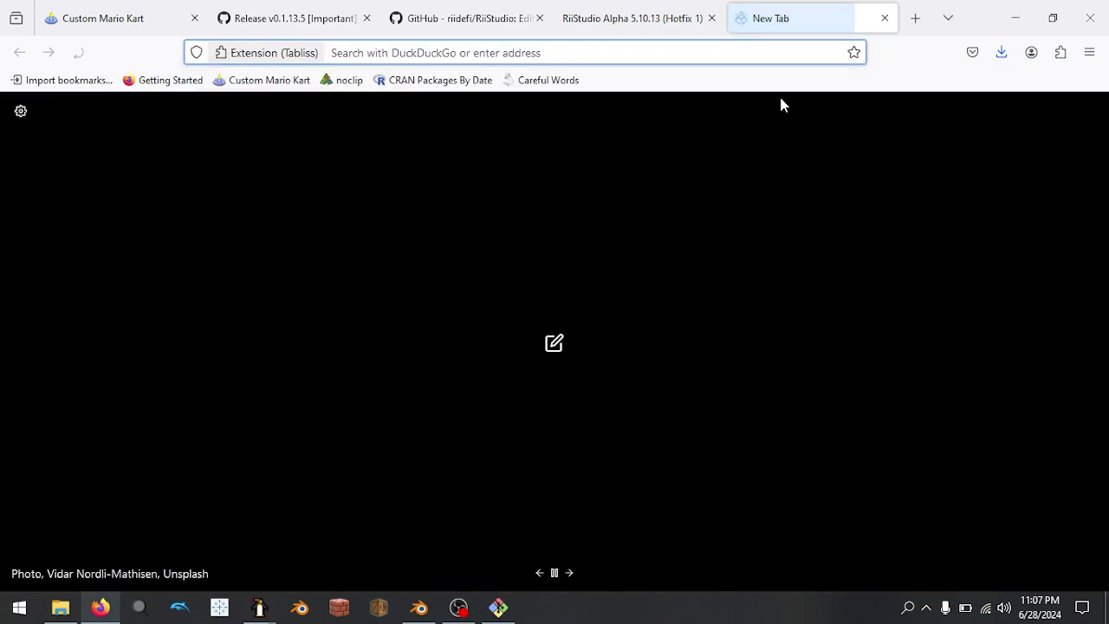
type("mario kart w")
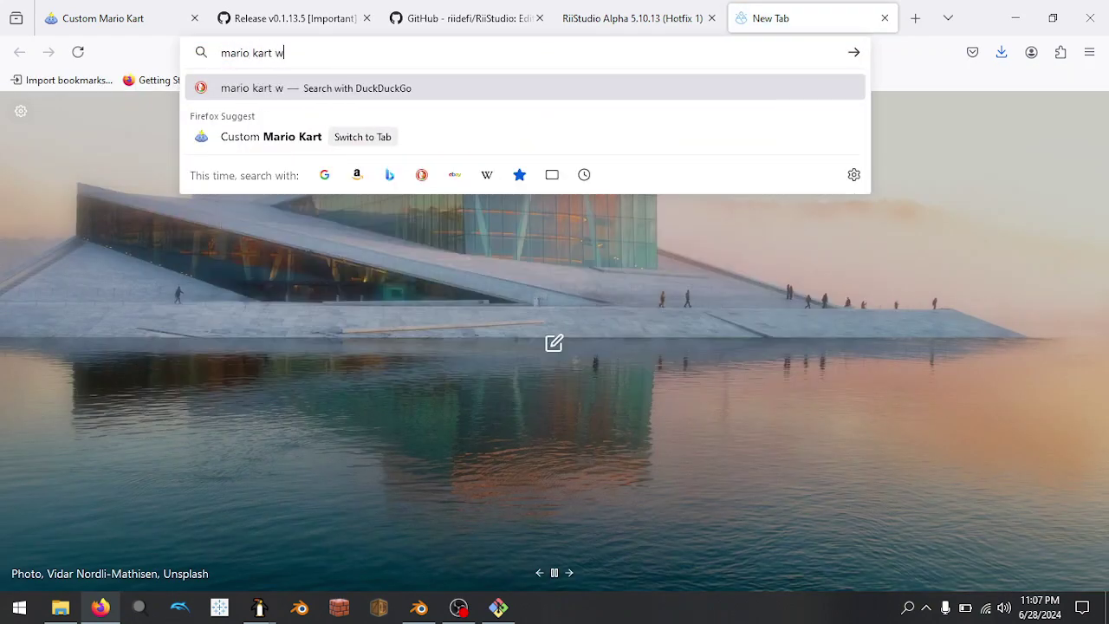
type("ii file names")
key("Return")
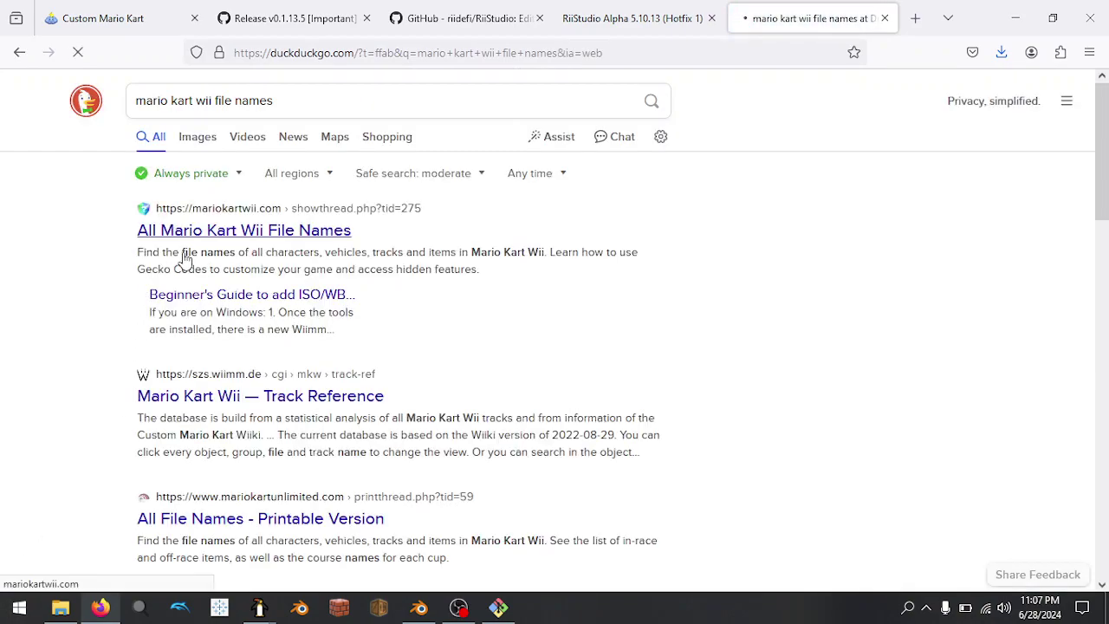
left_click(180, 236)
scroll(321, 316, "down", 15)
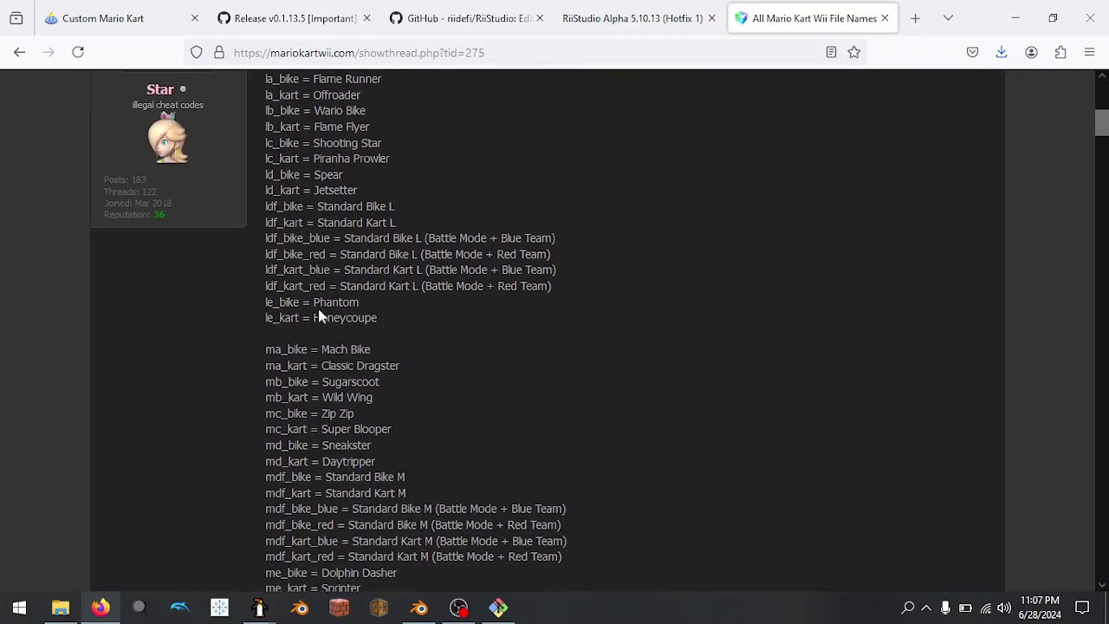
Step: Look through the thread's track file names for the Mushroom, Flower, Star and Special Cups
scroll(320, 309, "down", 15)
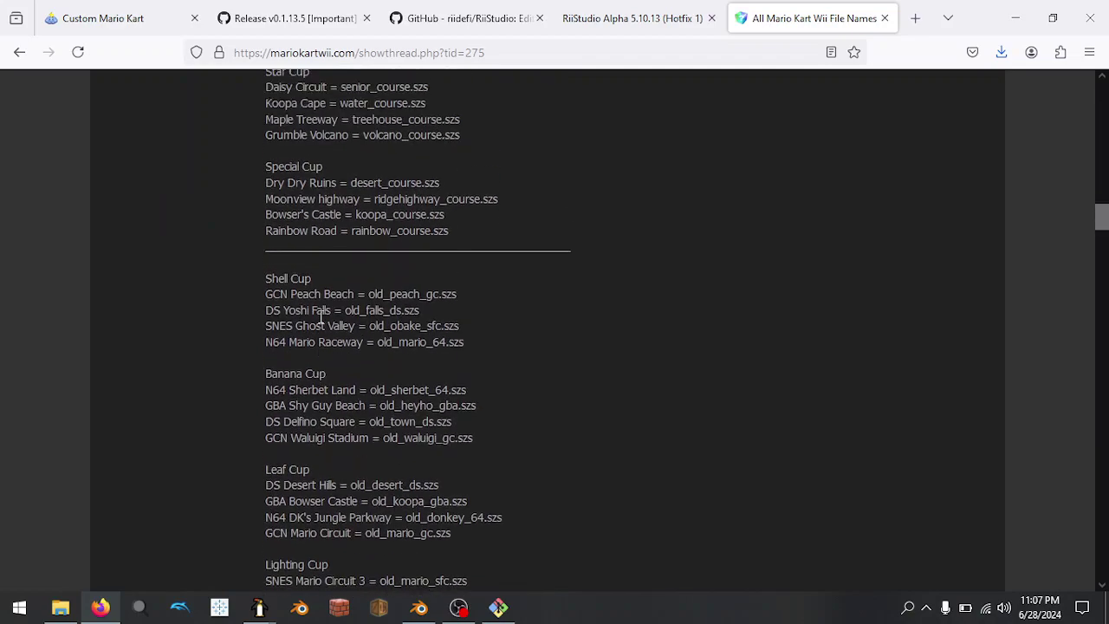
scroll(299, 315, "up", 3)
left_click_drag(352, 215, 408, 208)
left_click_drag(506, 225, 470, 225)
left_click(343, 234)
left_click(455, 240)
scroll(456, 240, "up", 3)
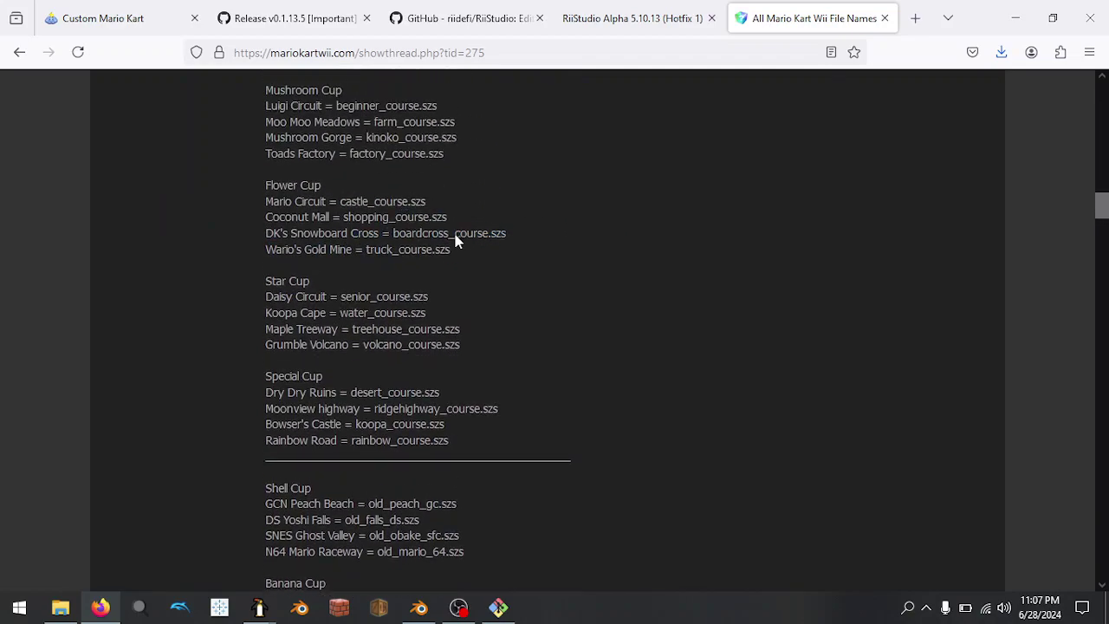
scroll(381, 319, "down", 2)
scroll(381, 318, "down", 1)
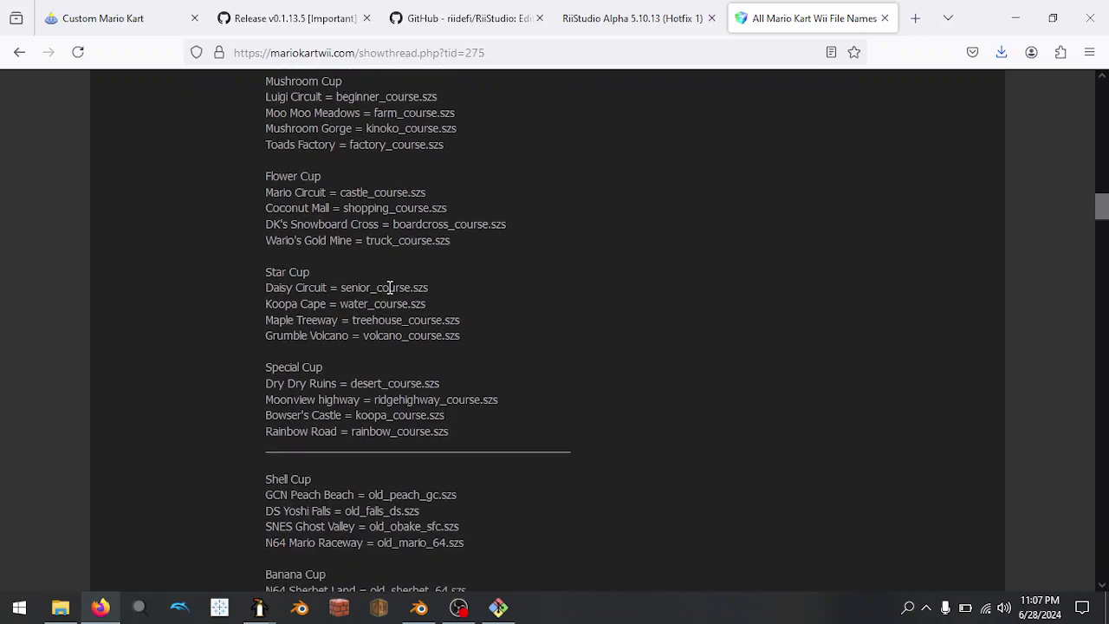
scroll(389, 288, "down", 2)
left_click_drag(297, 321, 441, 309)
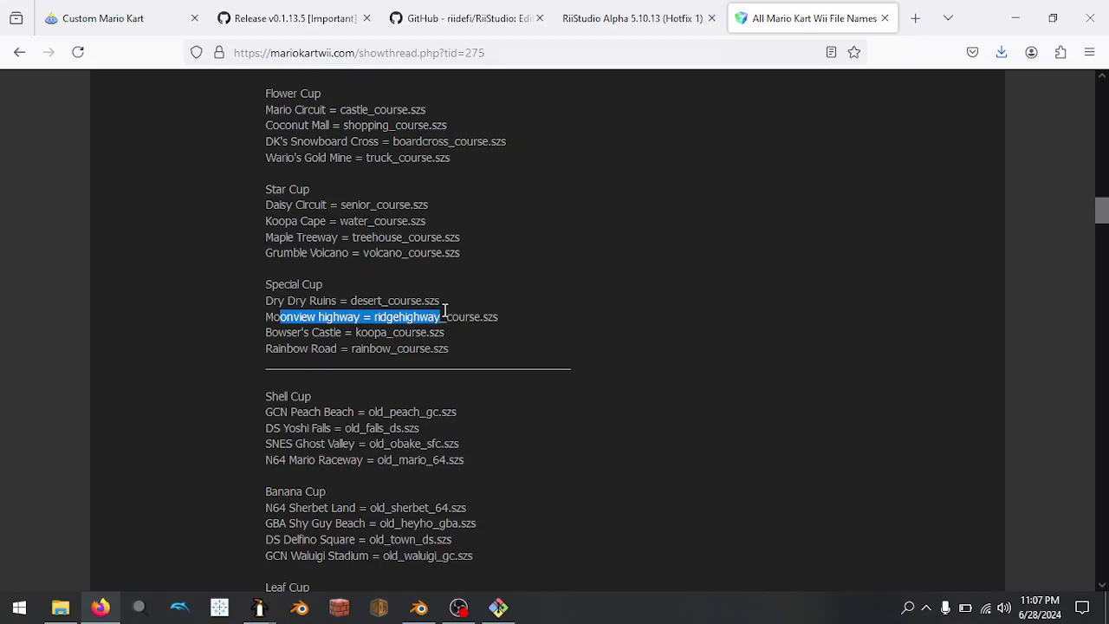
left_click(298, 373)
Step: Look over the file names of the Shell, Banana, Leaf and Lighting Cup tracks and compare them with the earlier cups
scroll(297, 372, "down", 4)
left_click_drag(288, 357, 415, 356)
left_click(416, 357)
scroll(308, 351, "down", 4)
scroll(307, 351, "up", 2)
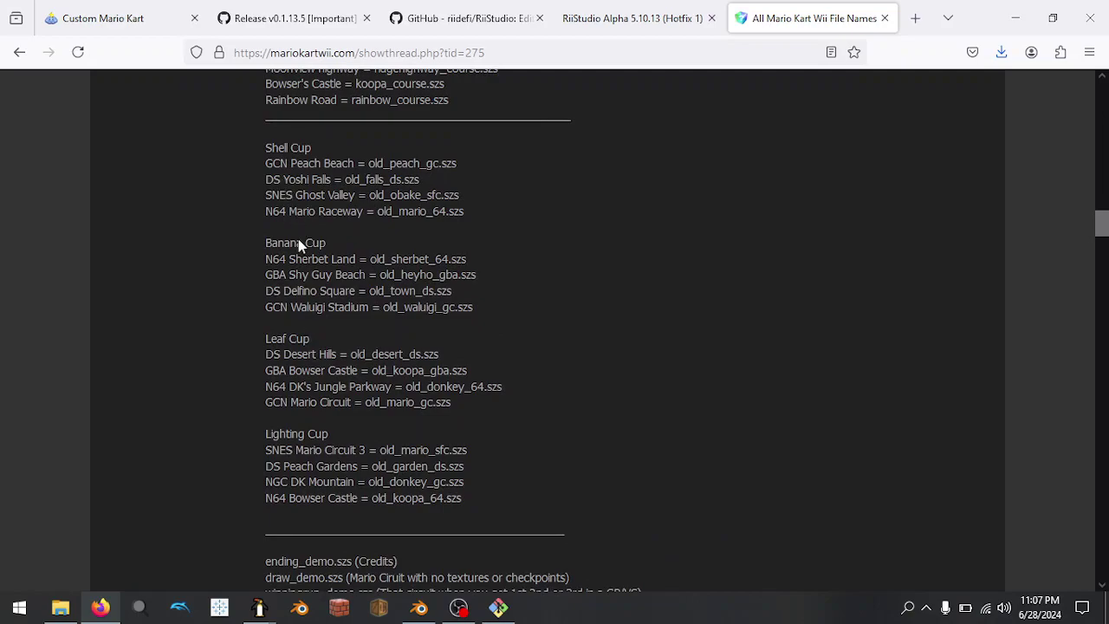
left_click_drag(271, 259, 426, 259)
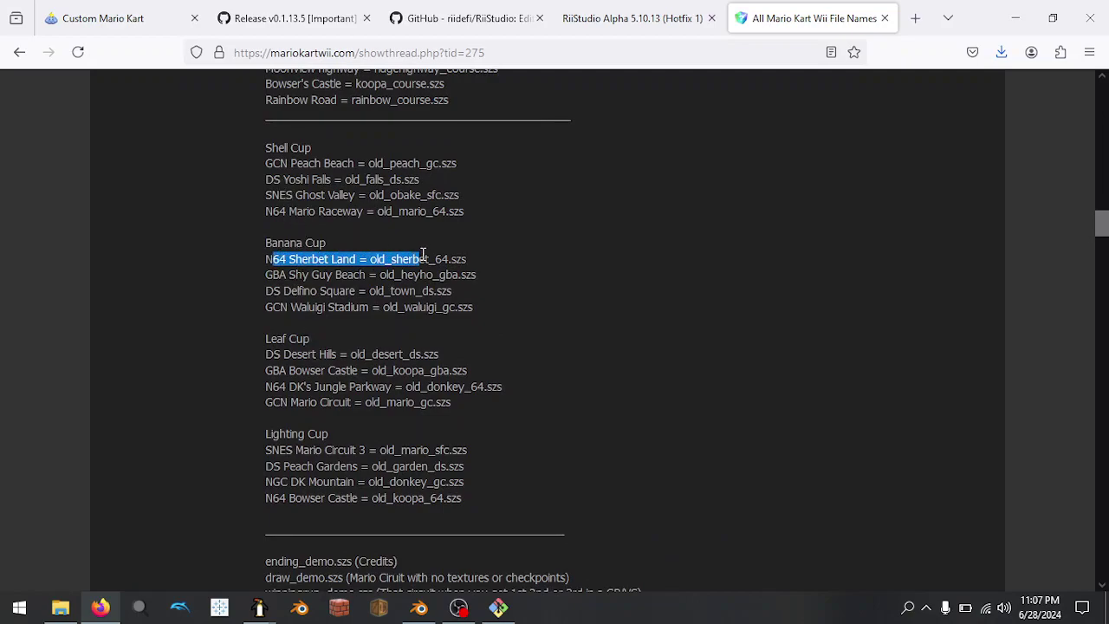
left_click(345, 260)
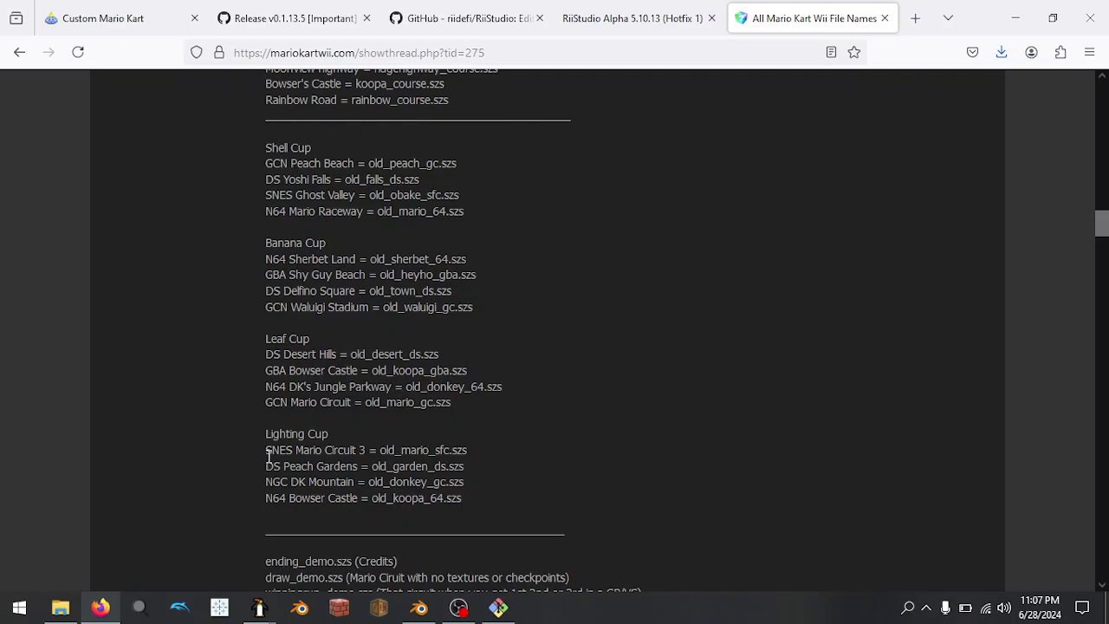
scroll(268, 451, "up", 6)
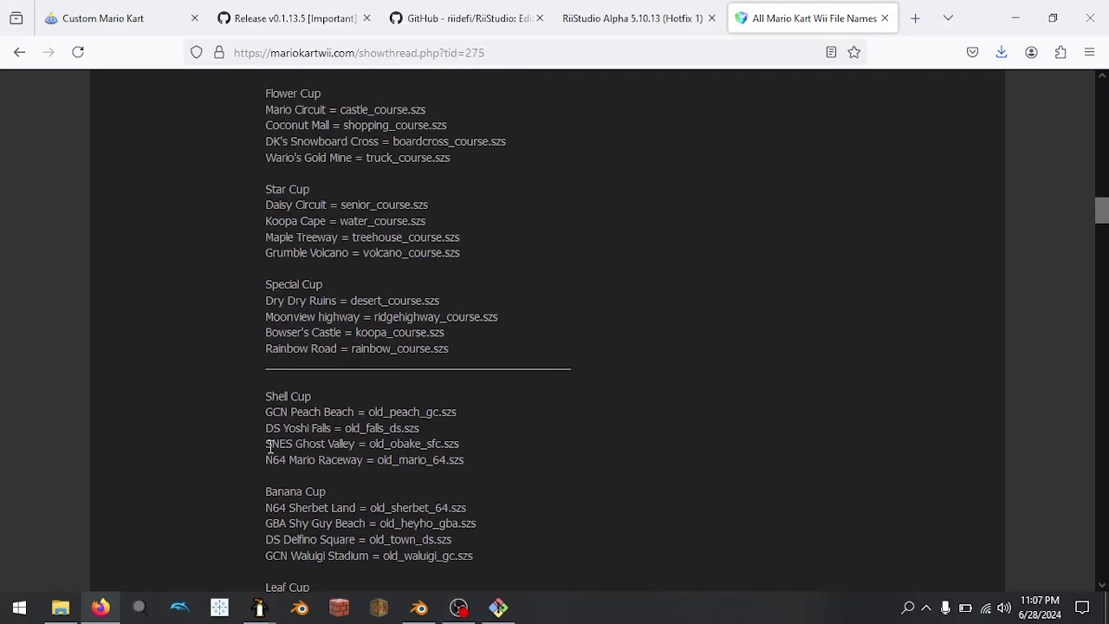
scroll(269, 446, "up", 6)
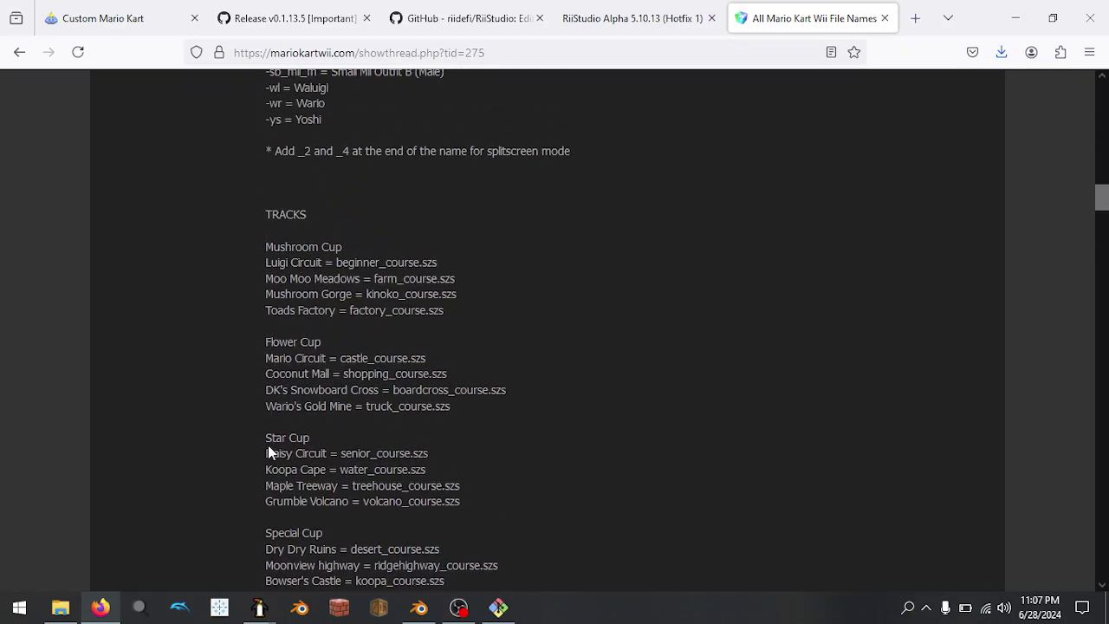
scroll(270, 434, "down", 2)
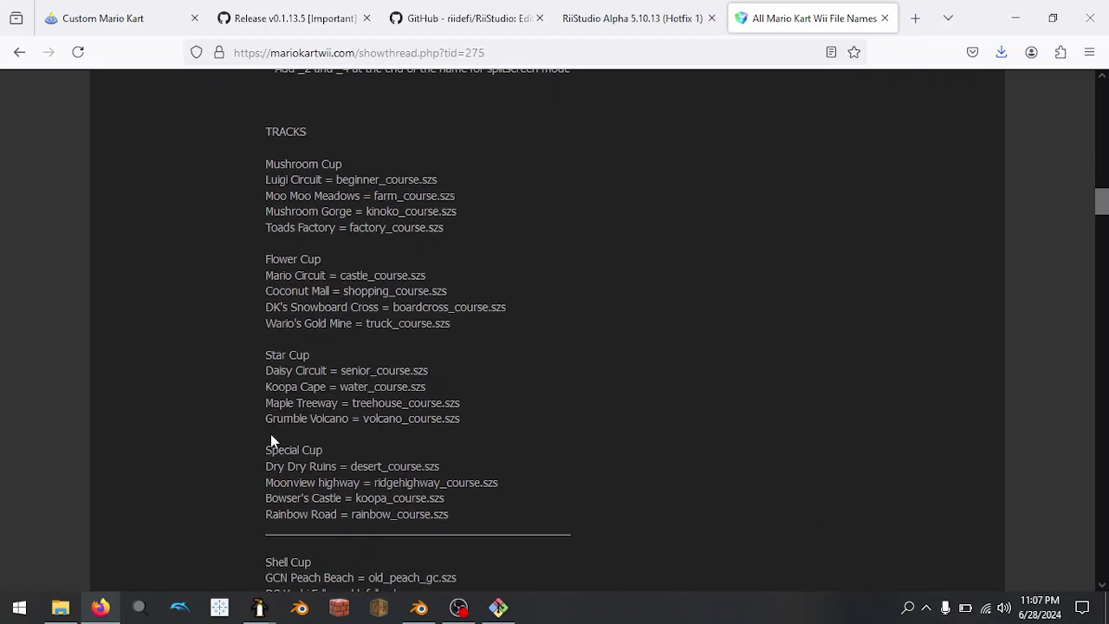
scroll(279, 398, "down", 10)
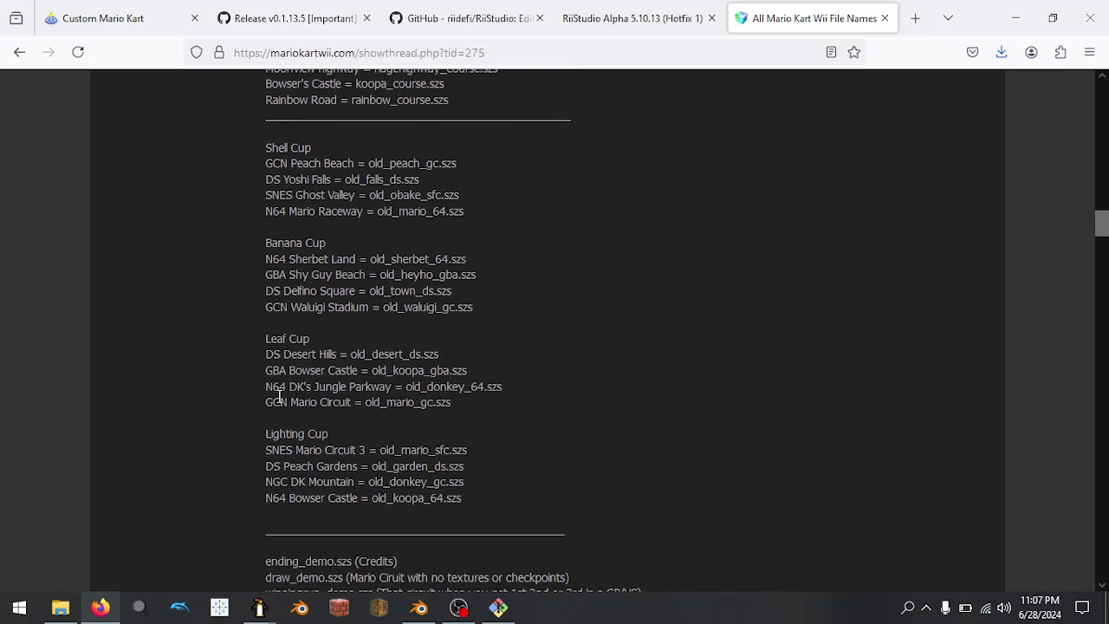
scroll(279, 398, "up", 8)
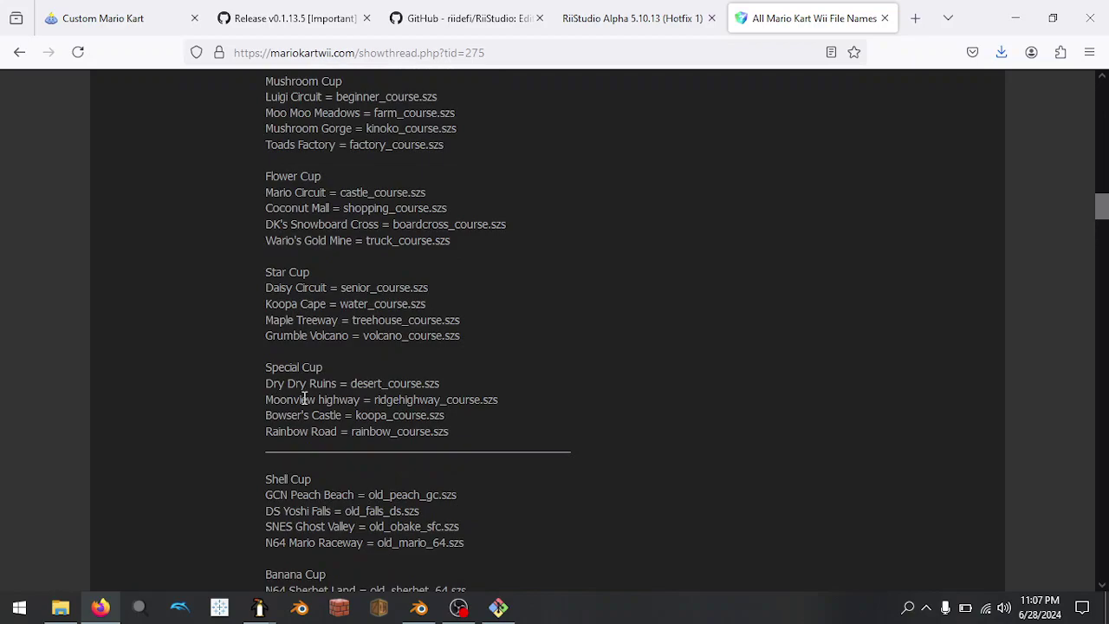
Step: Switch back to RiiStudio and save the model as bob.brres inside the beginner_course.d folder
key("alt+Tab")
key("alt+Tab")
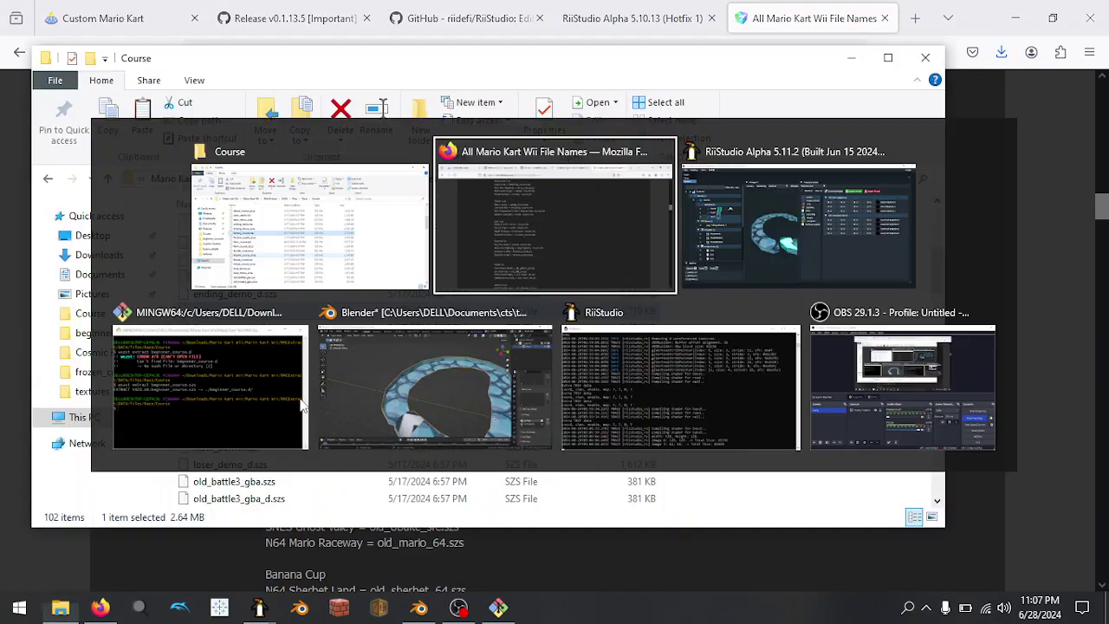
key("alt+Tab")
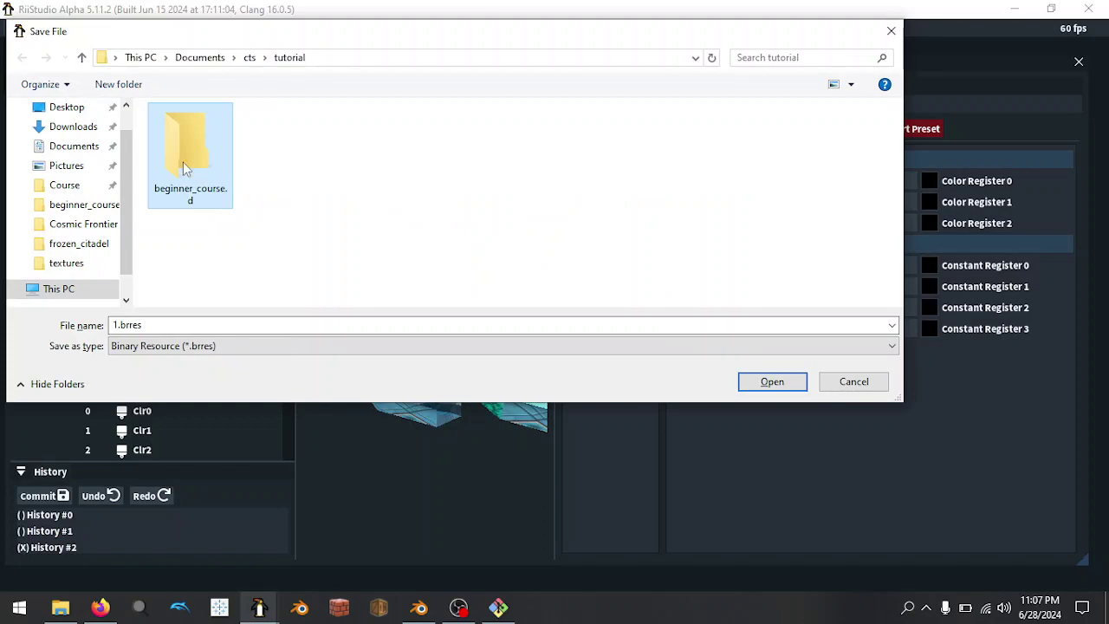
double_click(183, 164)
double_click(237, 324)
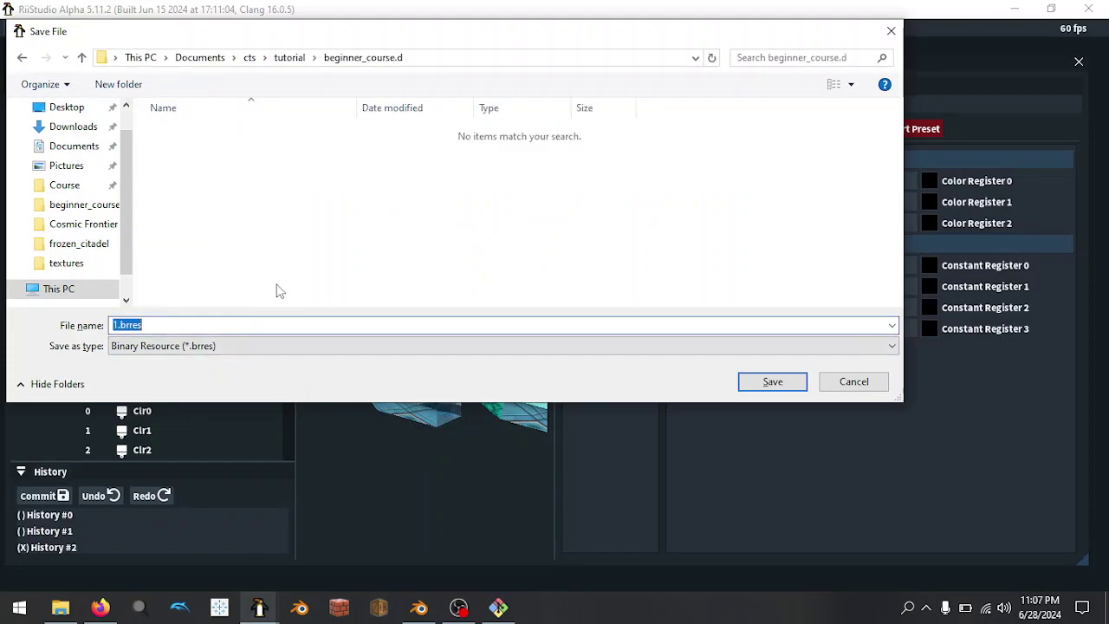
type("c")
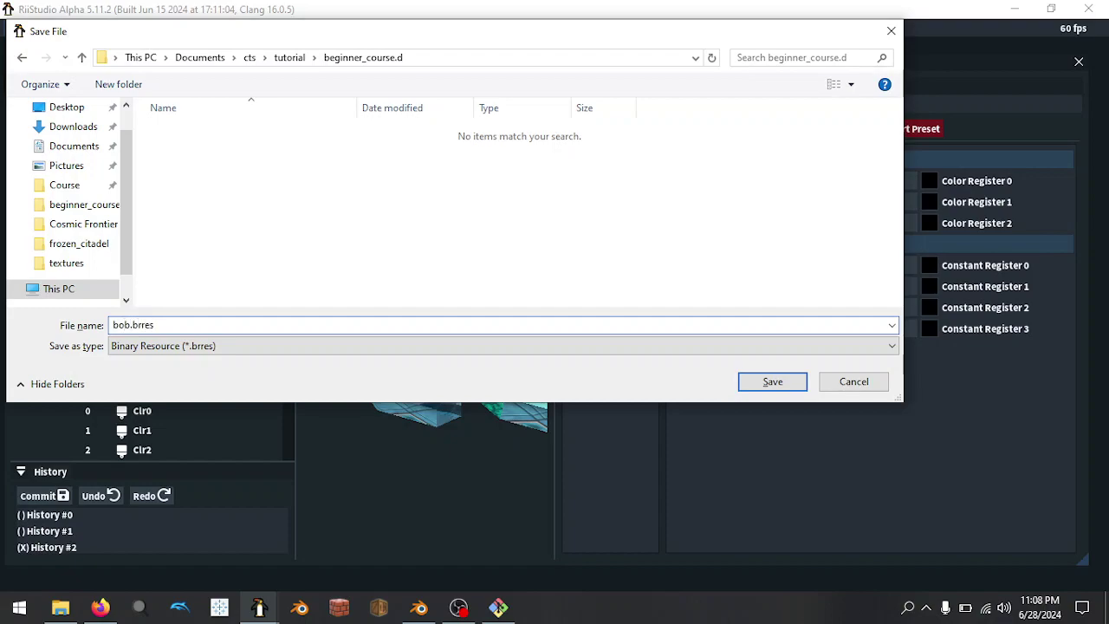
key("Return")
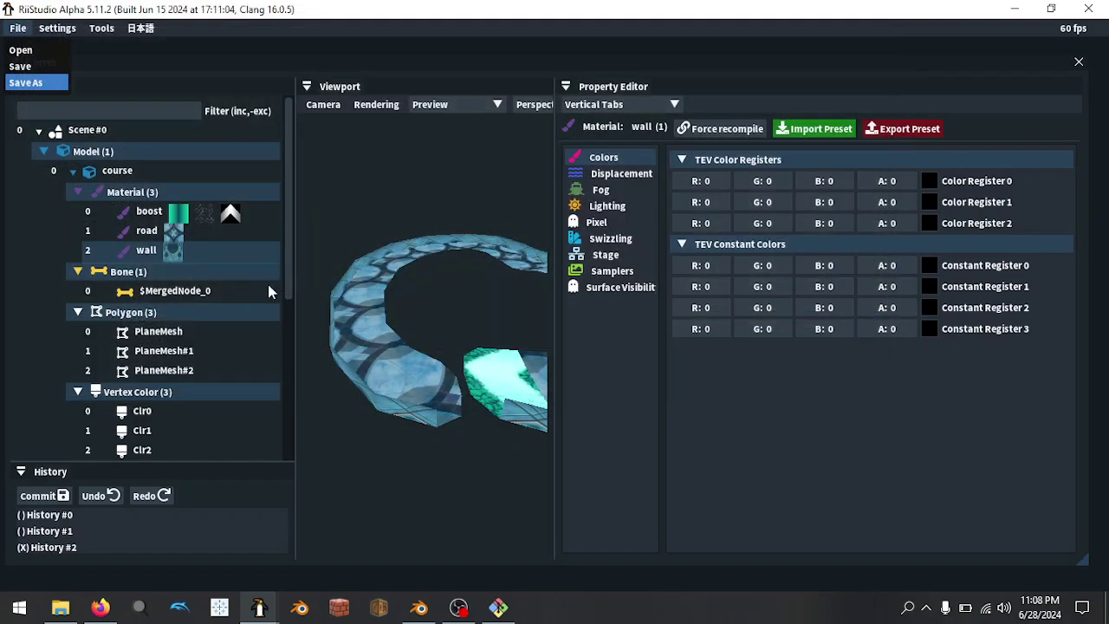
Step: Switch to File Explorer and open the beginner_course.d folder under Documents, cts, tutorial
left_click(57, 609)
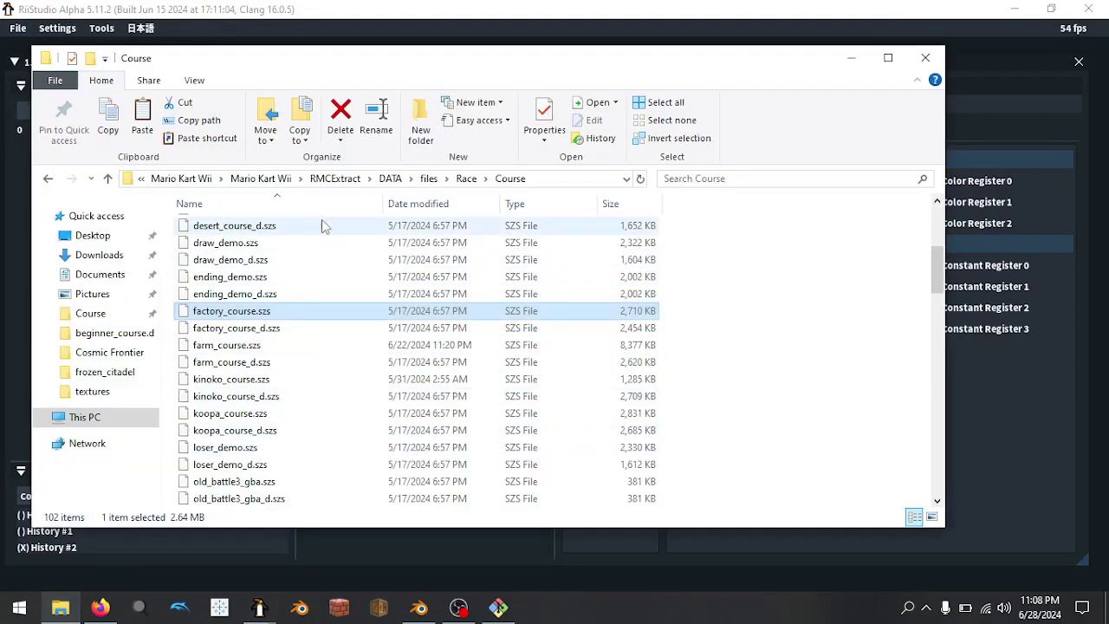
left_click(87, 279)
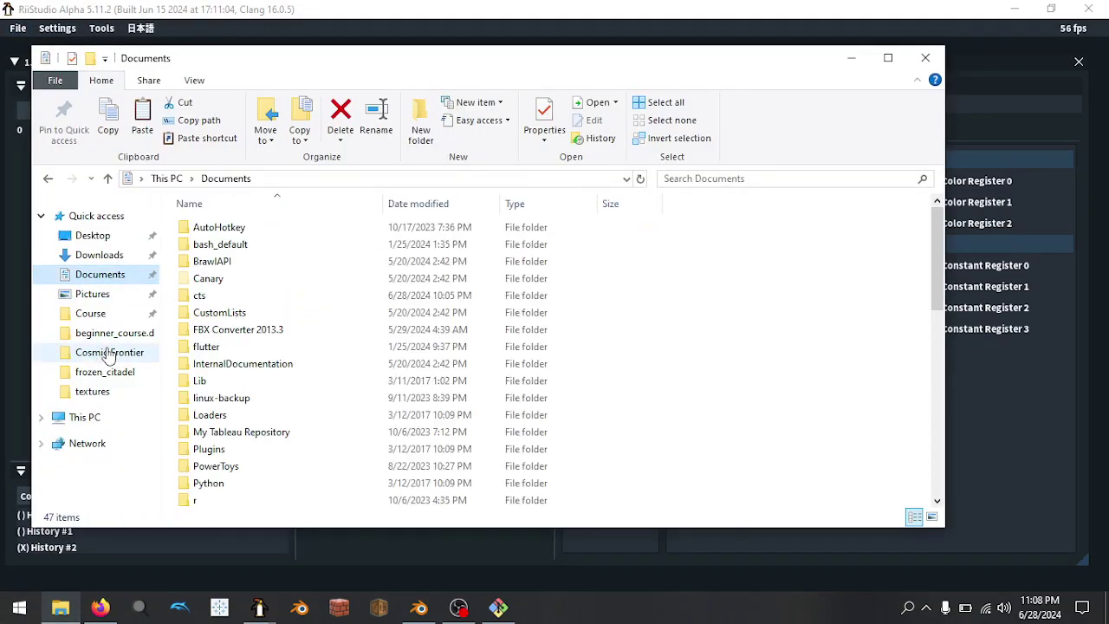
double_click(241, 295)
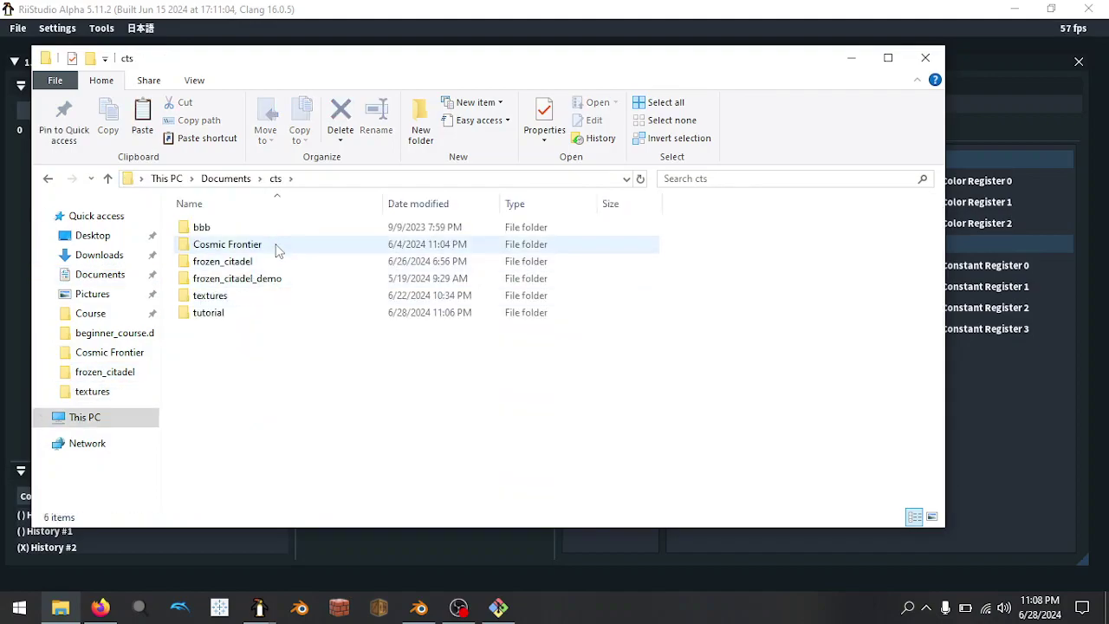
left_click(240, 296)
double_click(240, 296)
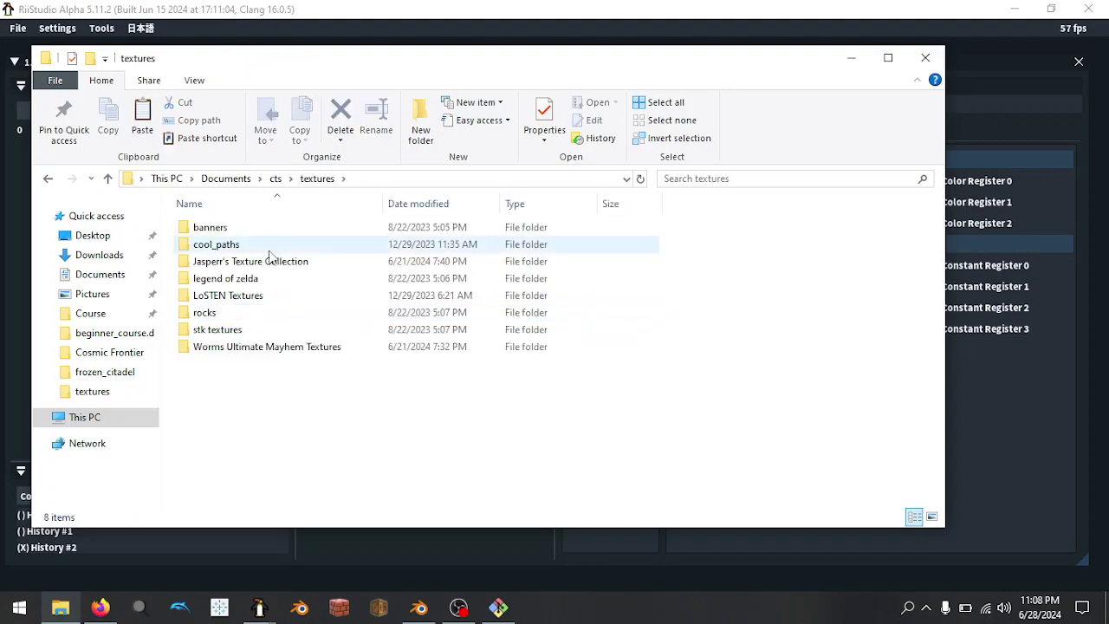
left_click(274, 180)
double_click(235, 312)
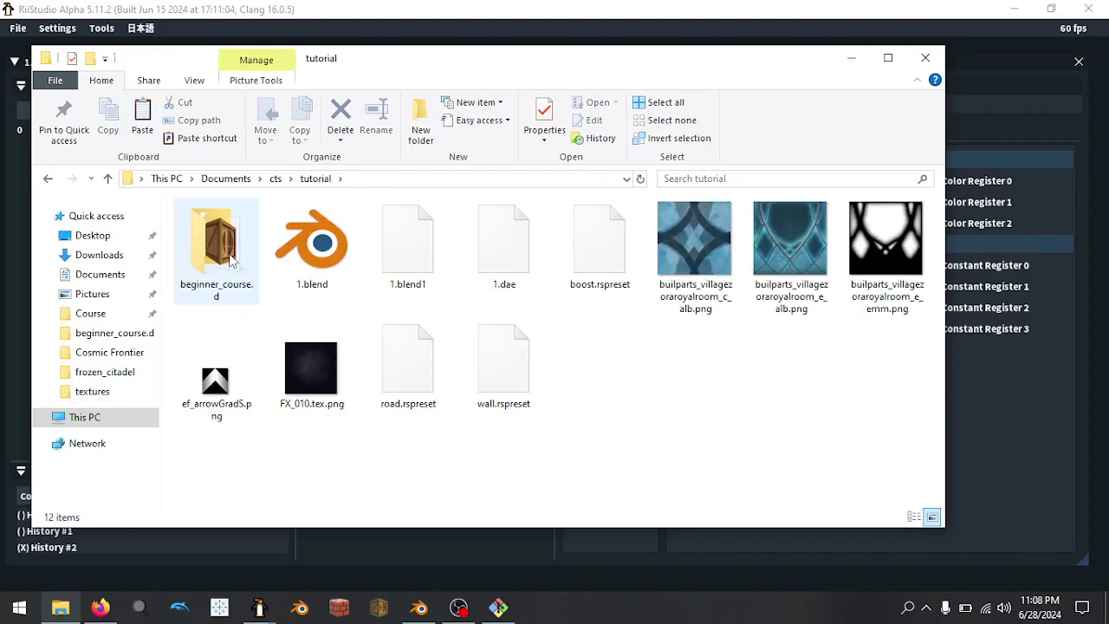
double_click(231, 255)
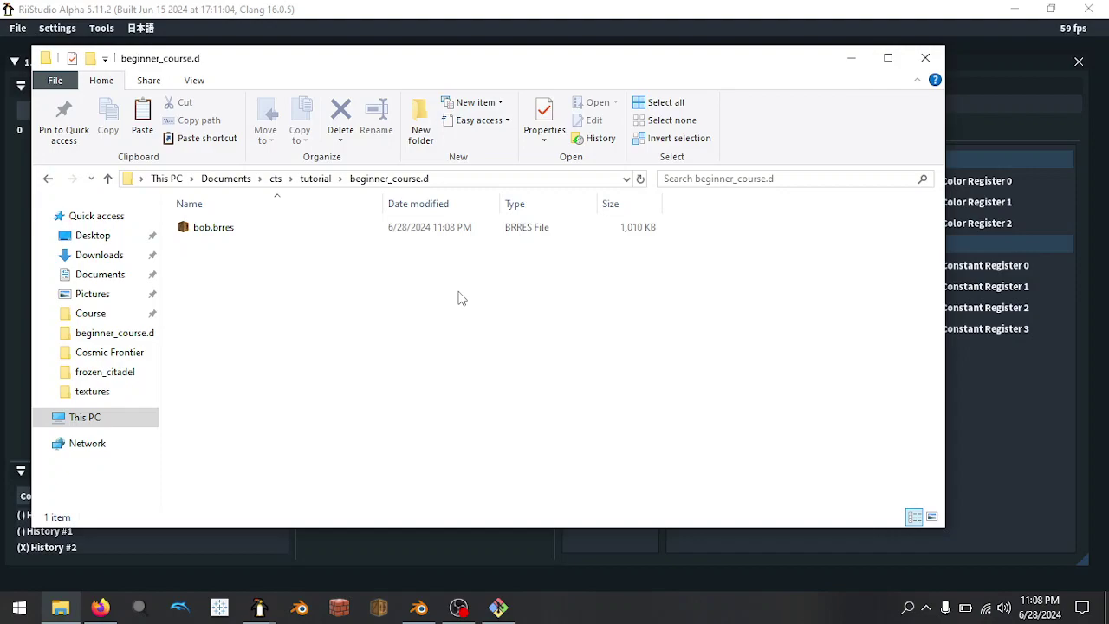
Step: Rename the file bob.brres as course_model.brres
left_click(305, 232)
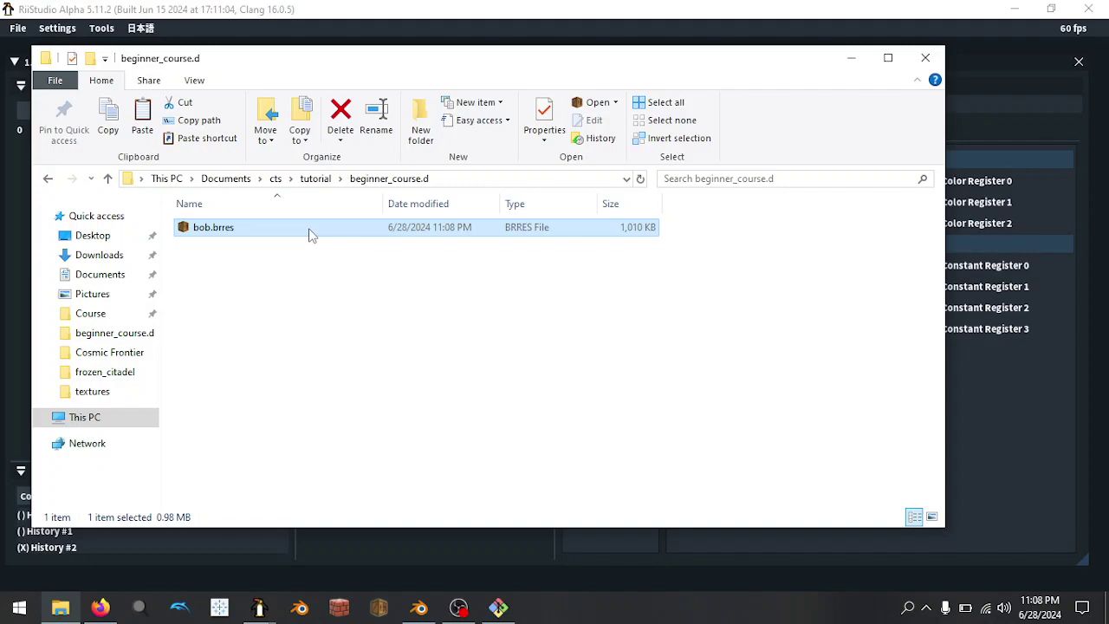
right_click(308, 227)
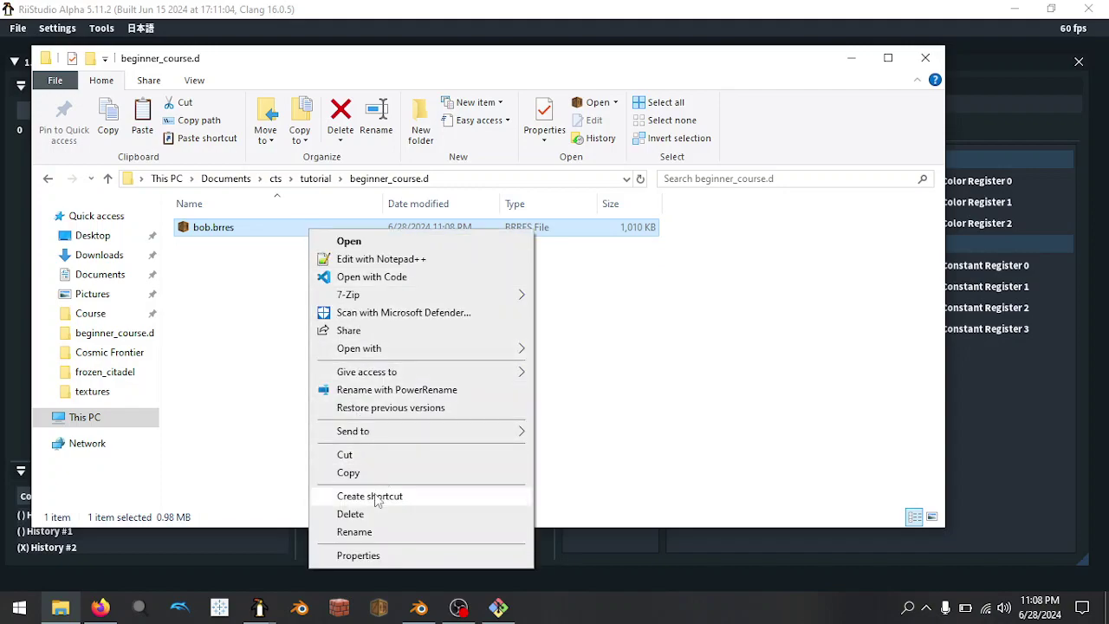
left_click(372, 532)
type("cour")
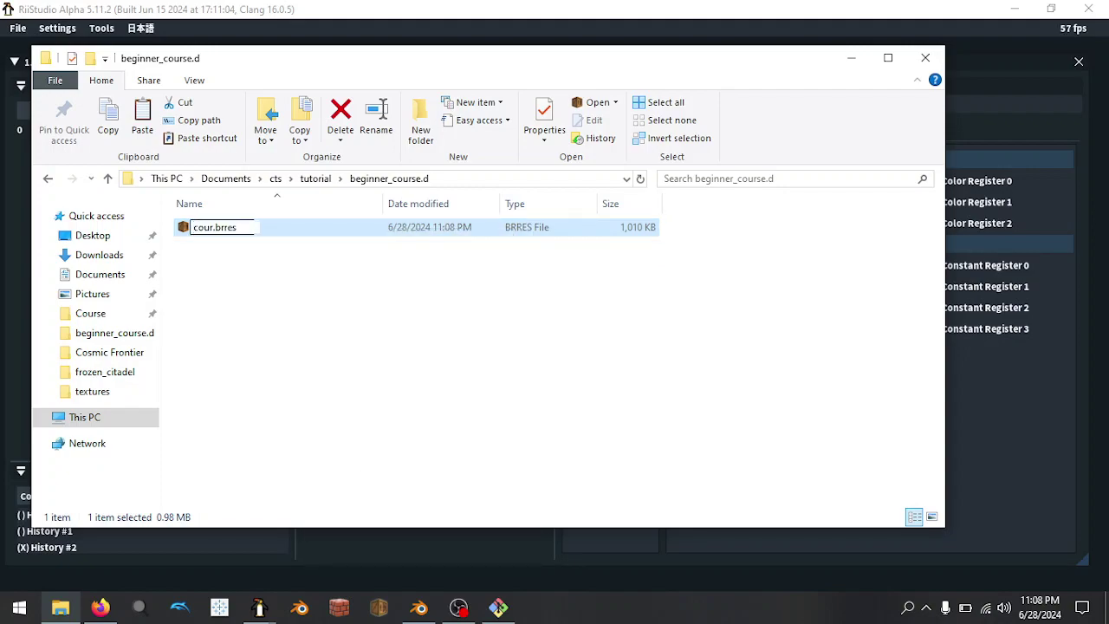
type("se_model")
key("Return")
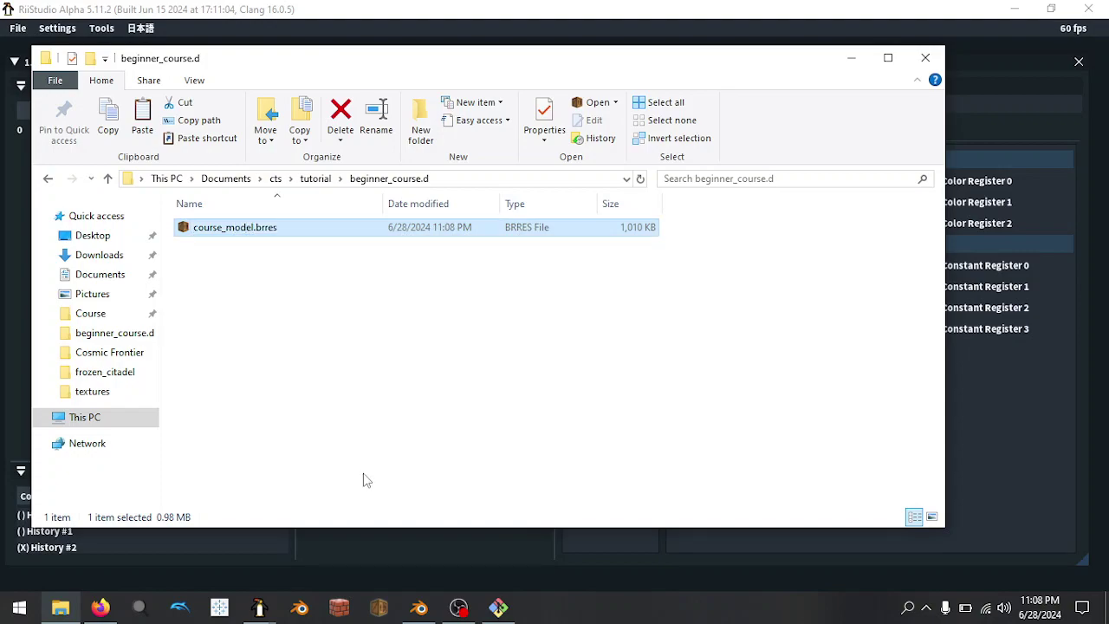
left_click(341, 350)
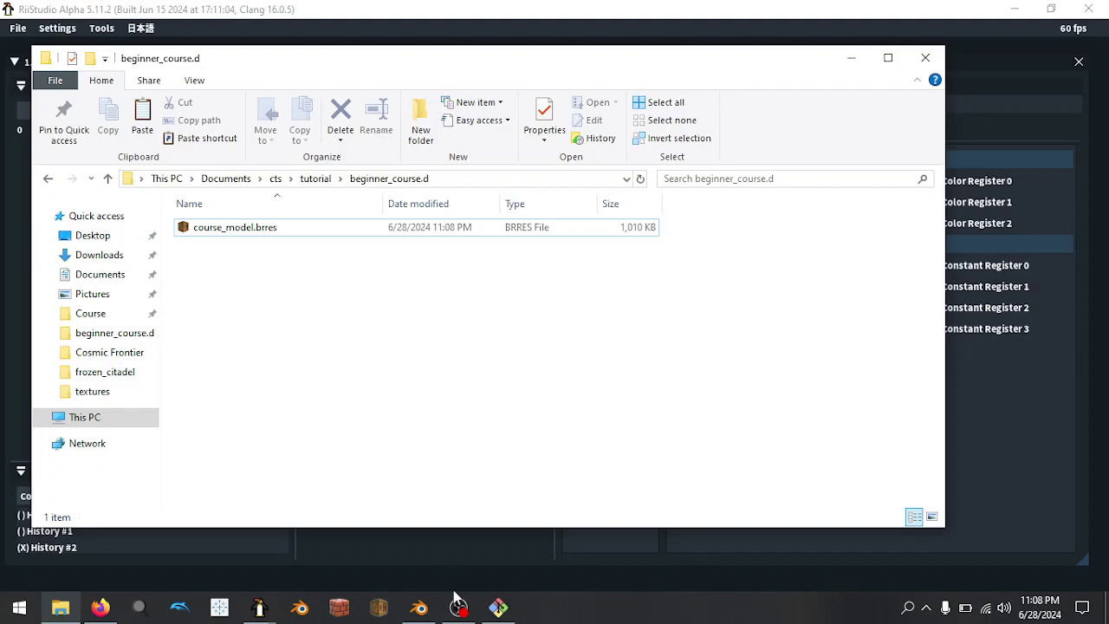
left_click(323, 230)
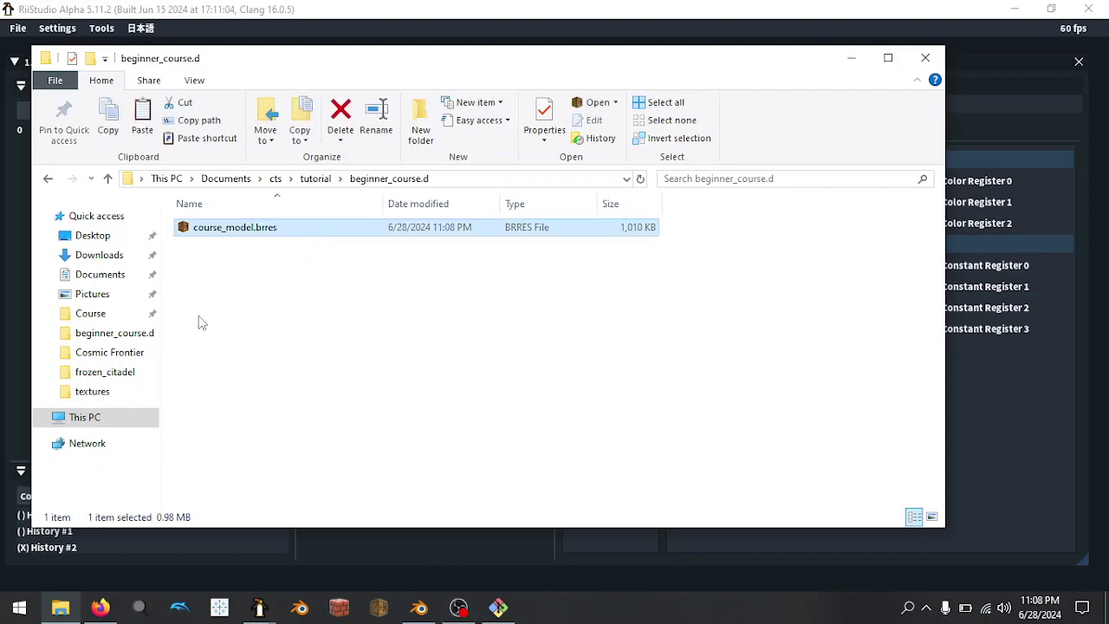
Step: Switch to Firefox and open noclip.website in a new tab
left_click(101, 605)
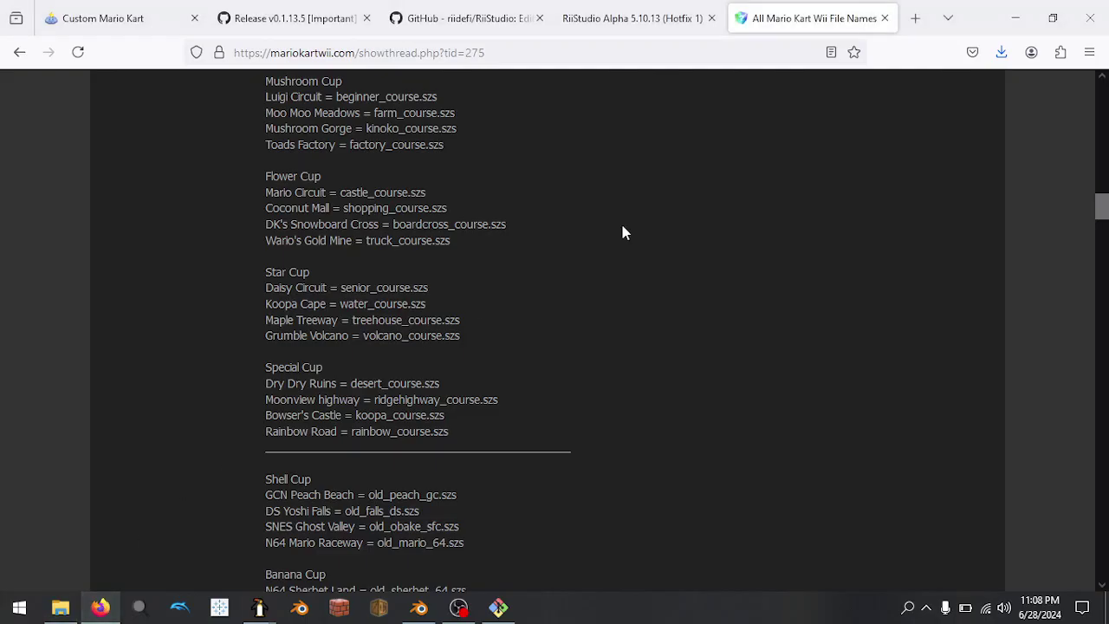
key("ctrl+t")
type("noclip.website/")
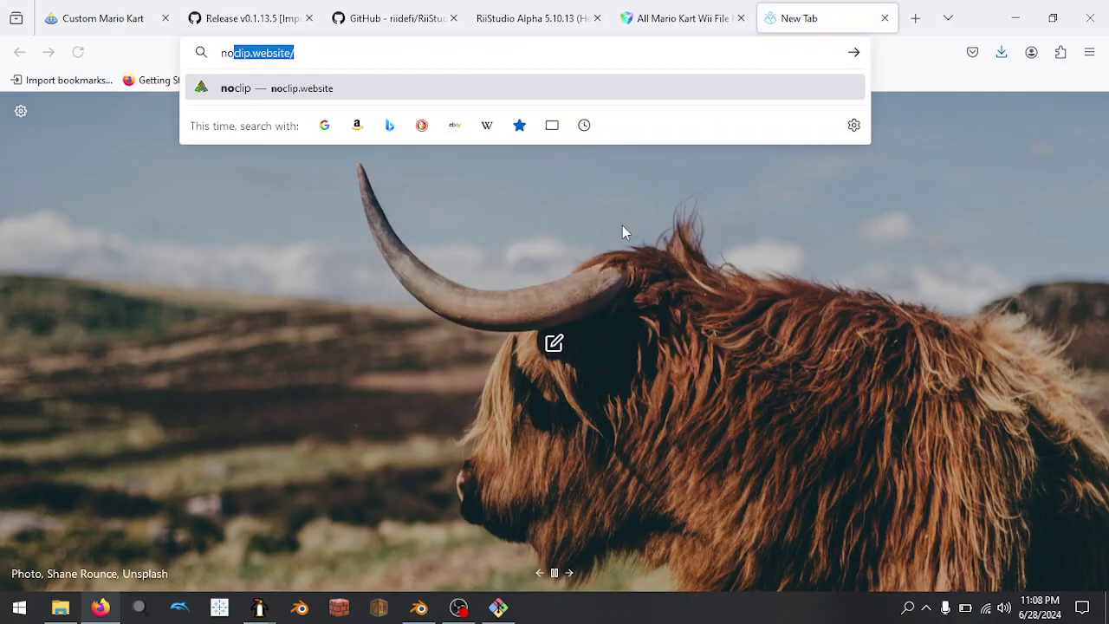
key("Return")
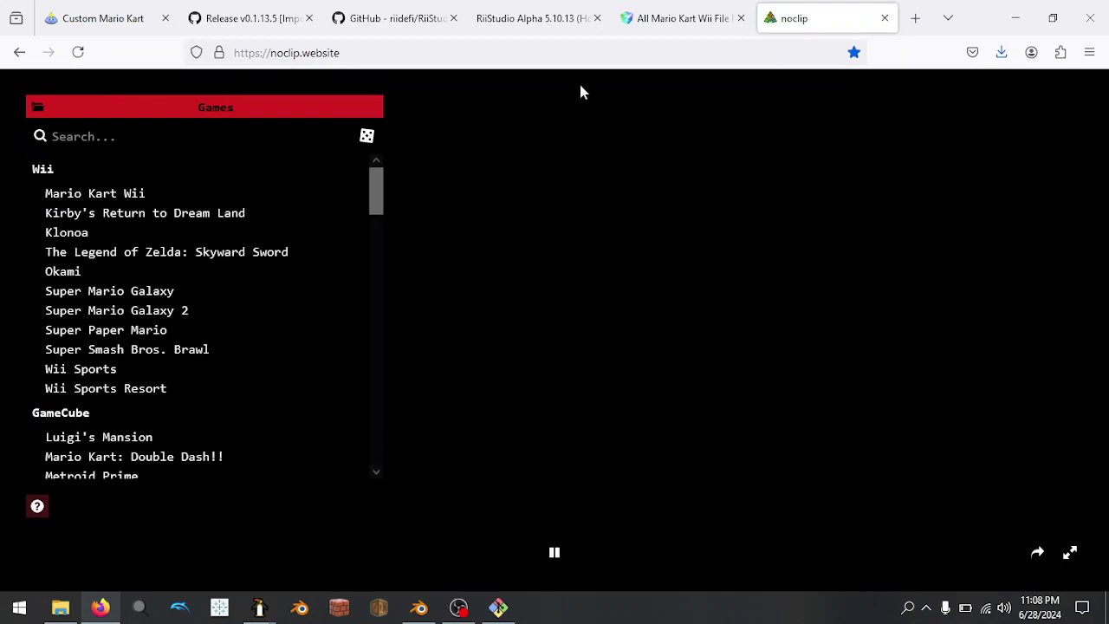
left_click(574, 62)
left_click(759, 303)
Step: Load the Toad's Factory track from Mario Kart Wii and enter its 3D view
left_click(185, 194)
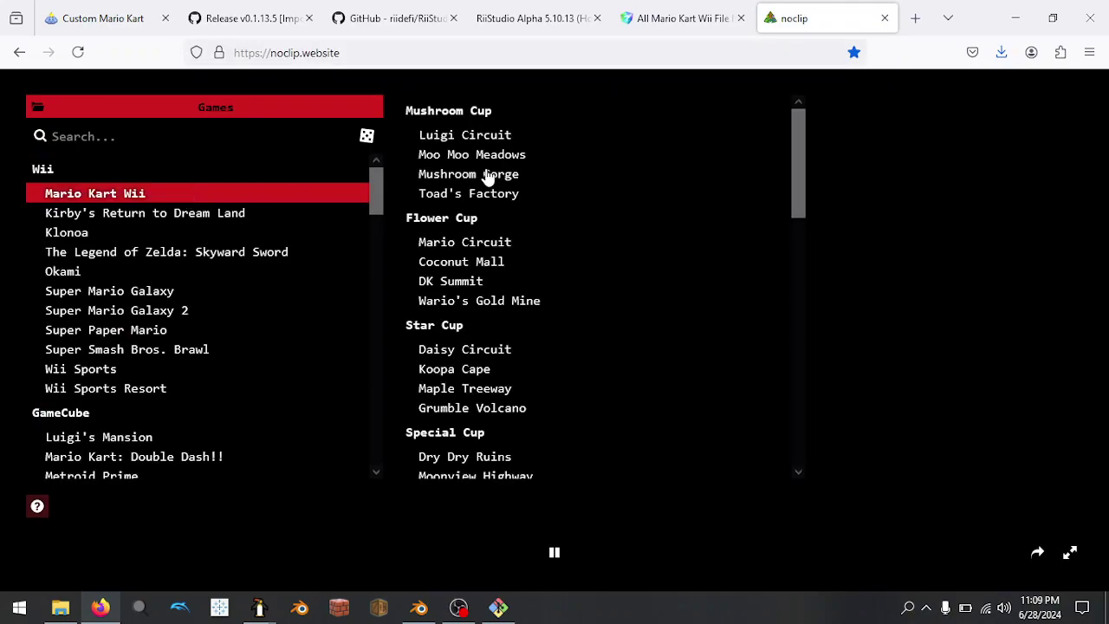
left_click(496, 196)
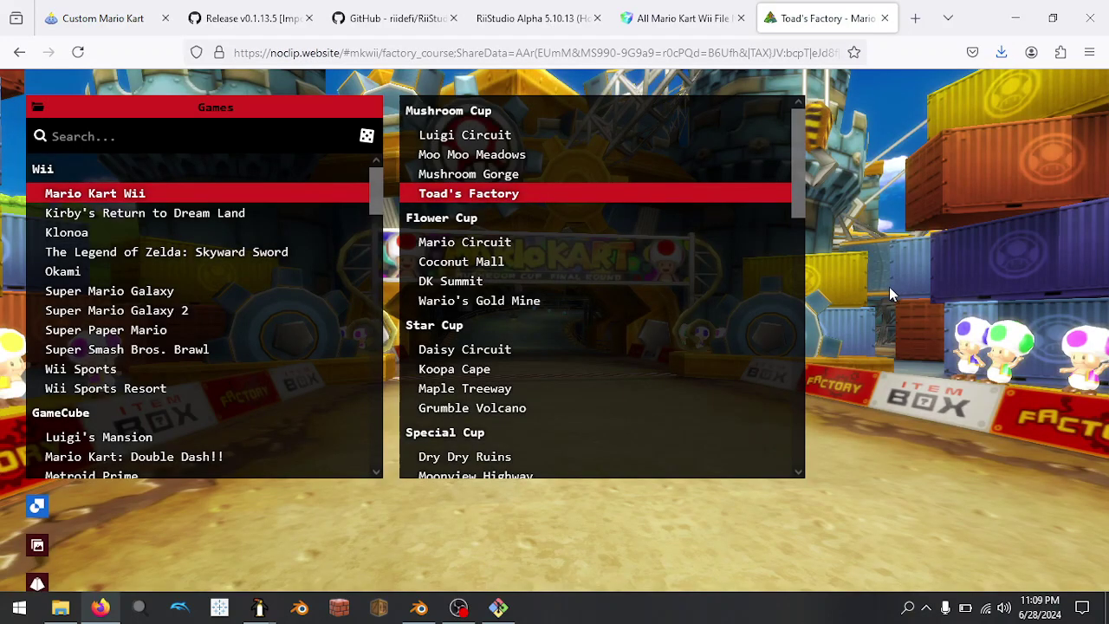
left_click(889, 281)
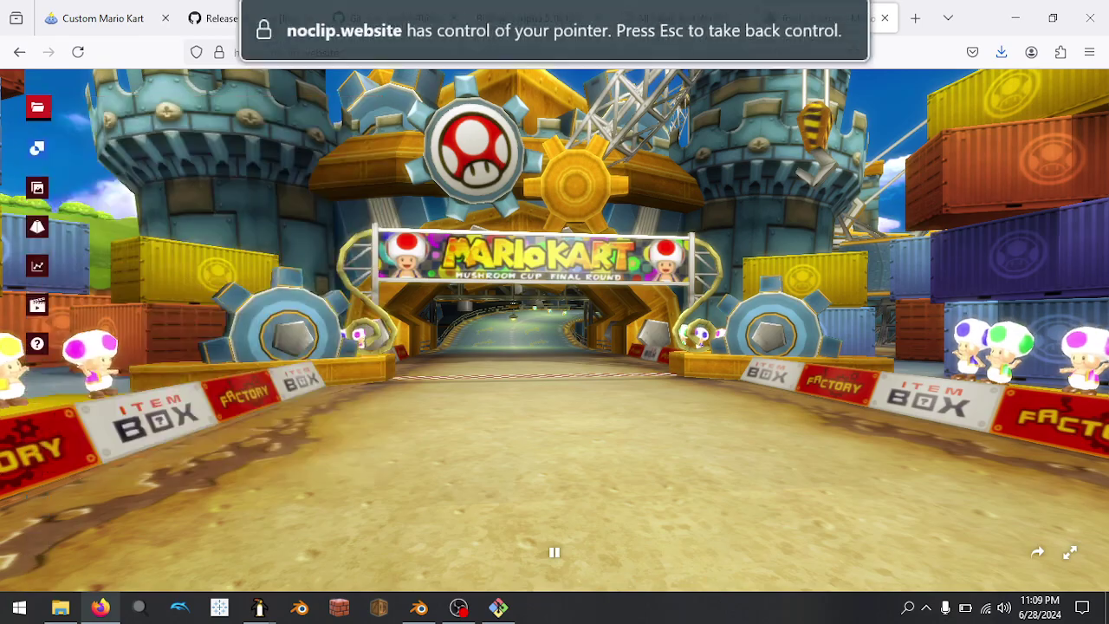
Step: Look around the Toad's Factory starting area and open the track's texture list
left_click_drag(889, 281, 810, 276)
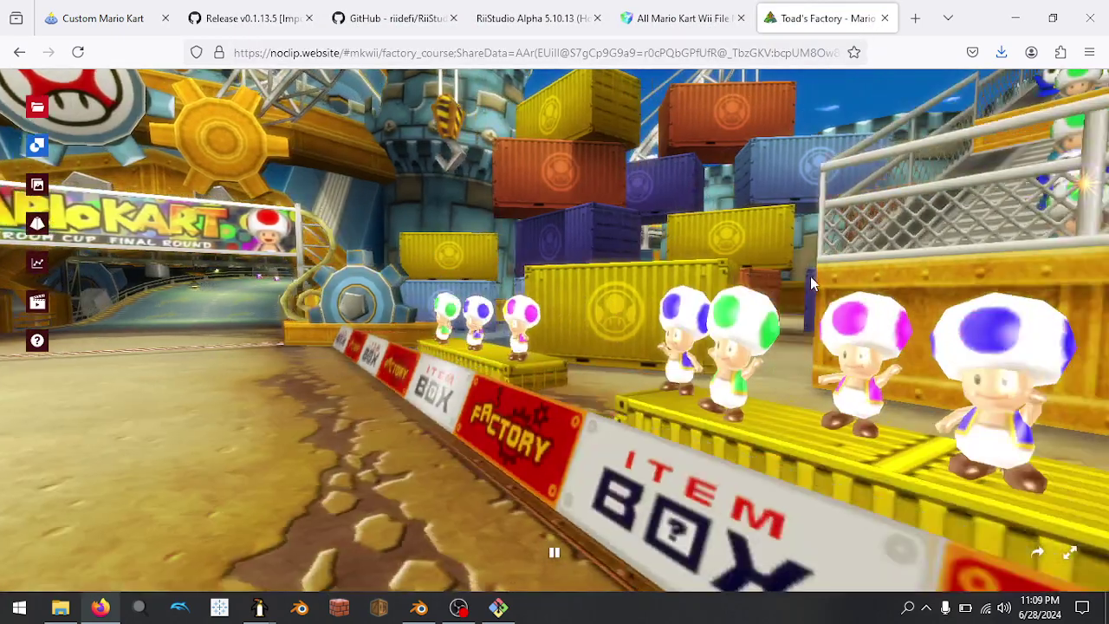
left_click_drag(651, 288, 525, 260)
left_click(37, 106)
mouse_move(34, 511)
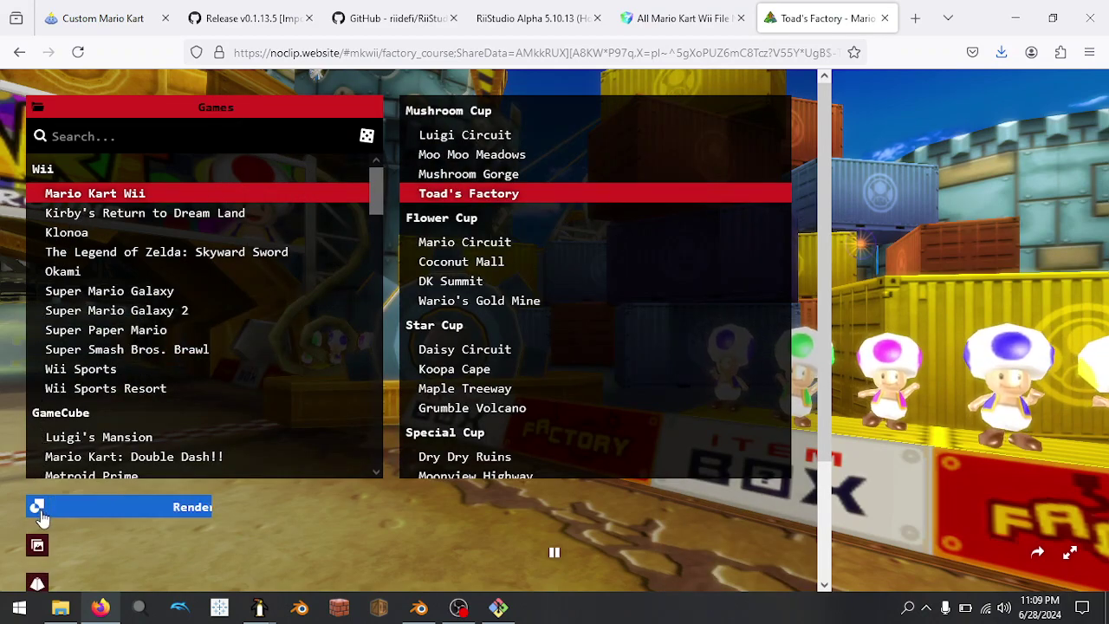
scroll(35, 511, "down", 2)
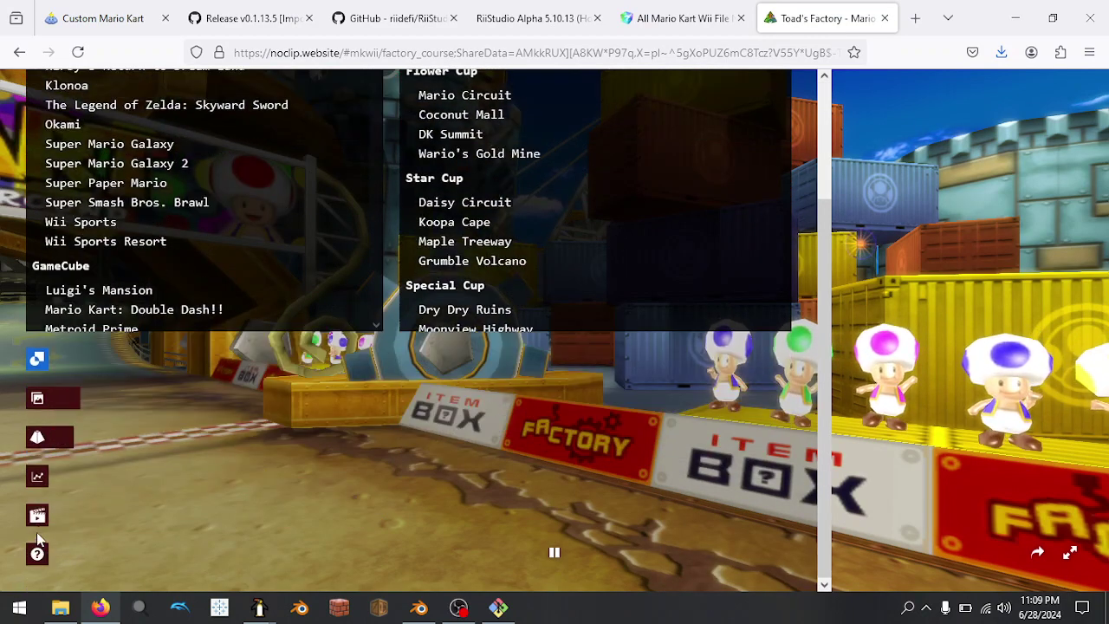
left_click(36, 401)
scroll(130, 412, "down", 1)
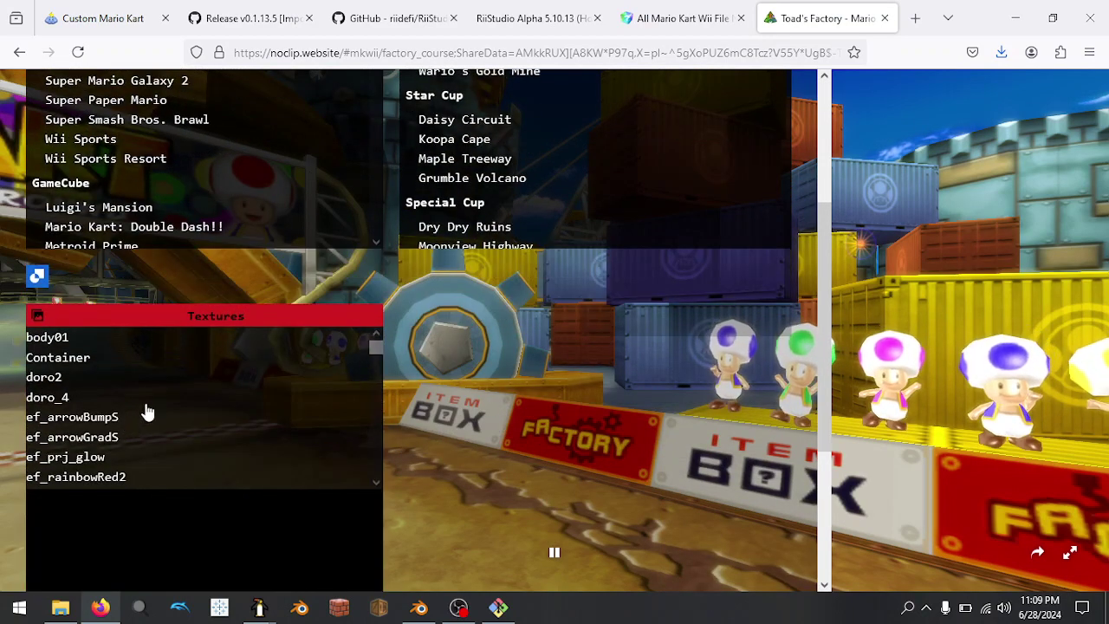
Step: Preview the kage01 and saku04 textures of Toad's Factory
scroll(156, 412, "down", 2)
left_click(166, 411)
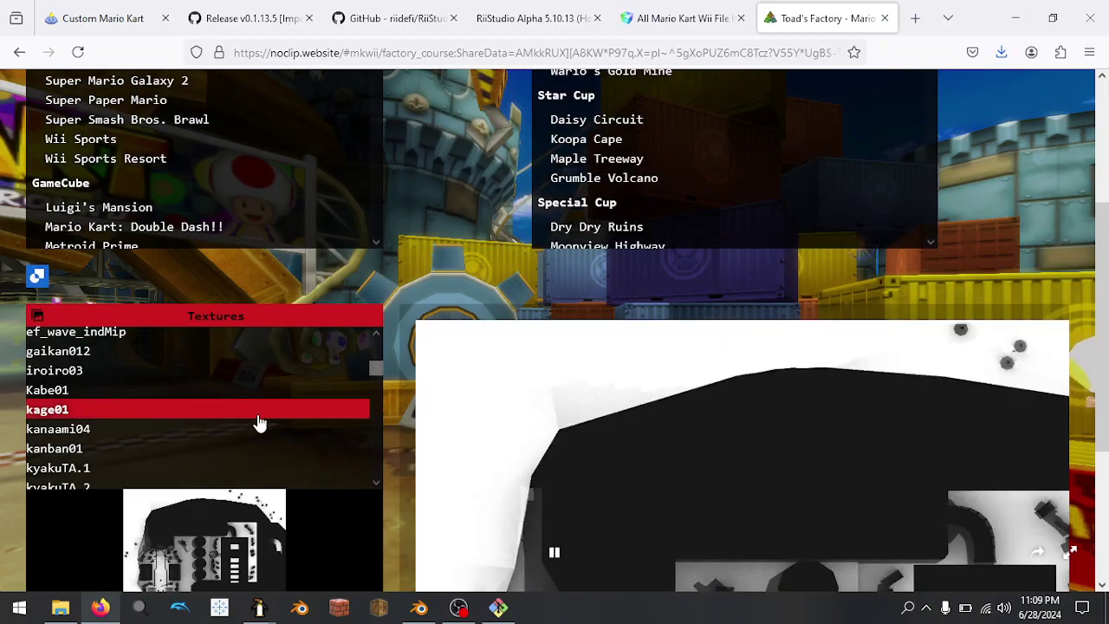
scroll(202, 417, "down", 1)
scroll(202, 417, "down", 3)
left_click(182, 400)
scroll(200, 403, "down", 3)
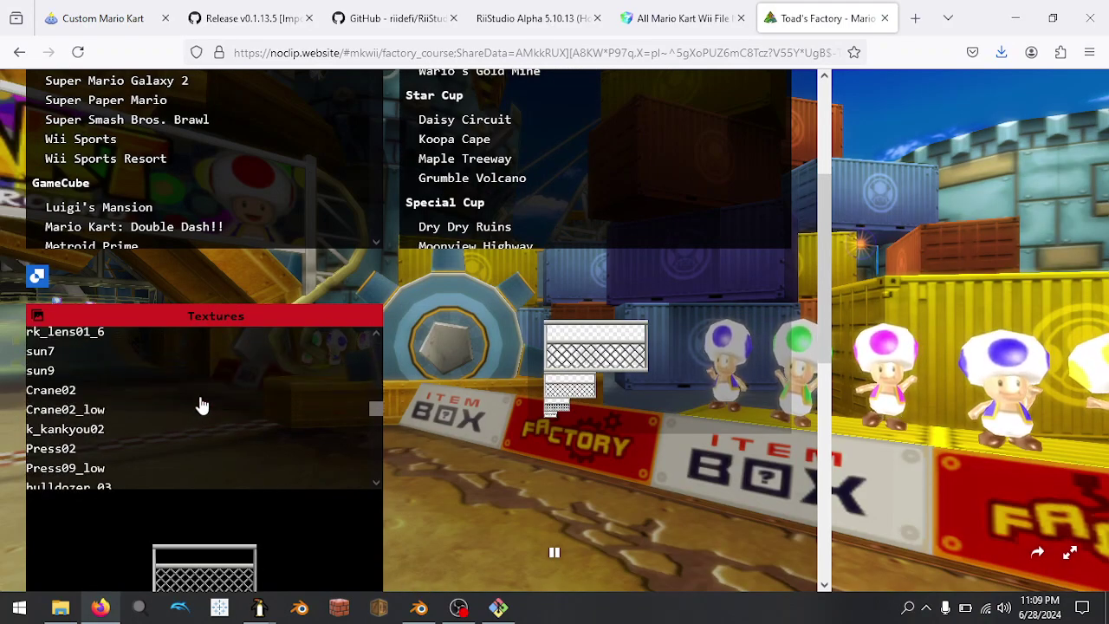
scroll(194, 395, "up", 3)
scroll(314, 529, "down", 2)
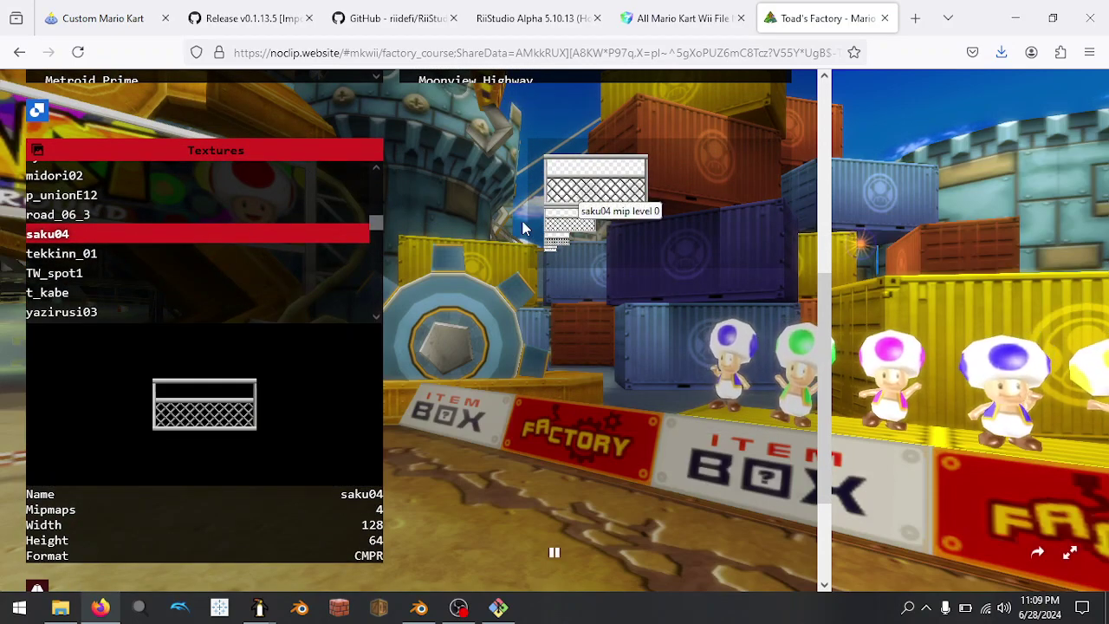
Step: Inspect the saku04 texture's preview and mip levels, checking the save options offered for them
right_click(290, 241)
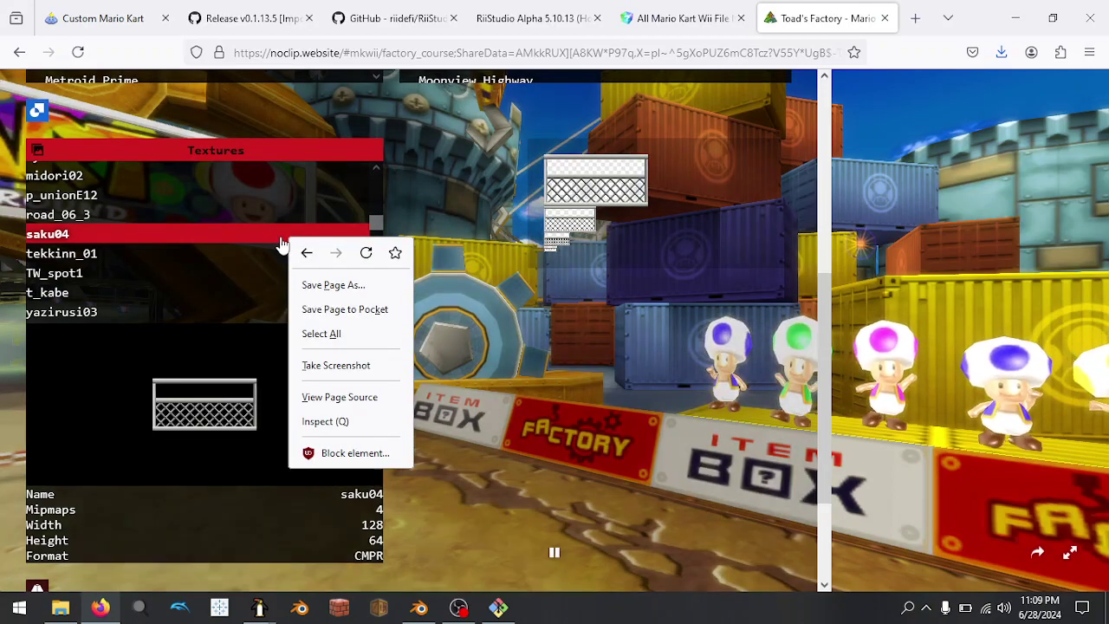
key("Escape")
right_click(621, 183)
key("Escape")
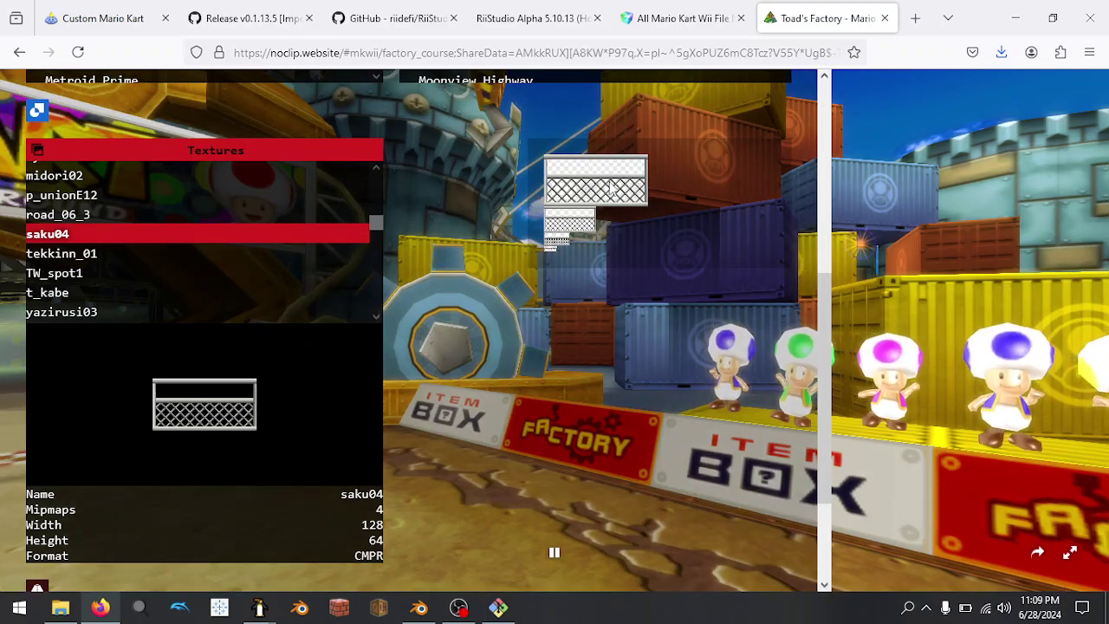
scroll(594, 223, "up", 3)
scroll(447, 362, "down", 5)
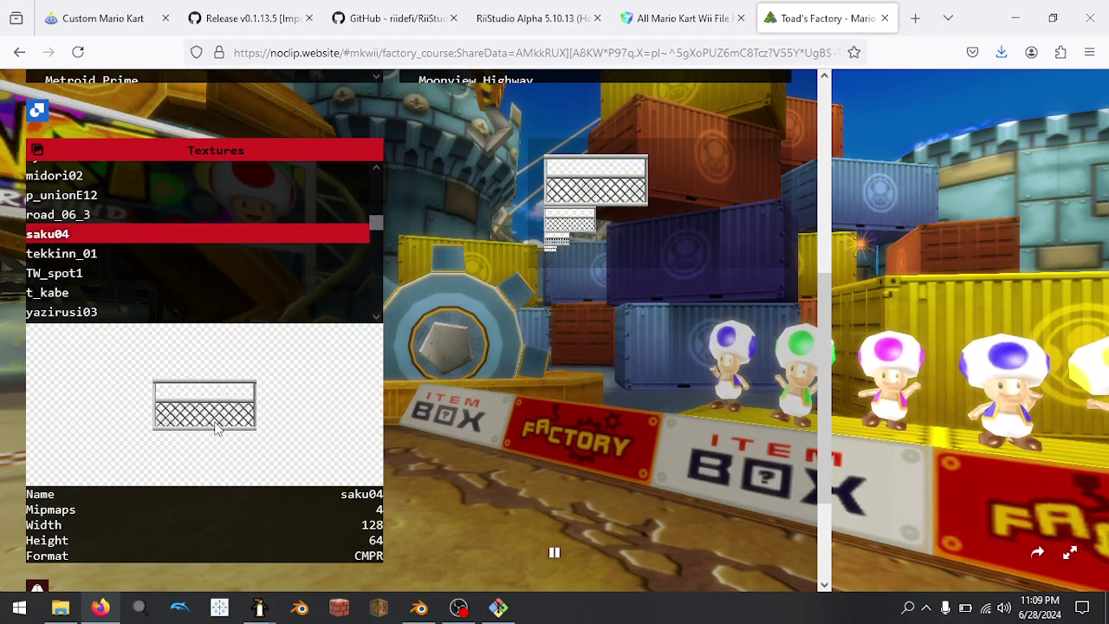
Step: Load Good Egg Galaxy from Super Mario Galaxy in the 3D viewer
scroll(621, 297, "up", 6)
left_click(193, 228)
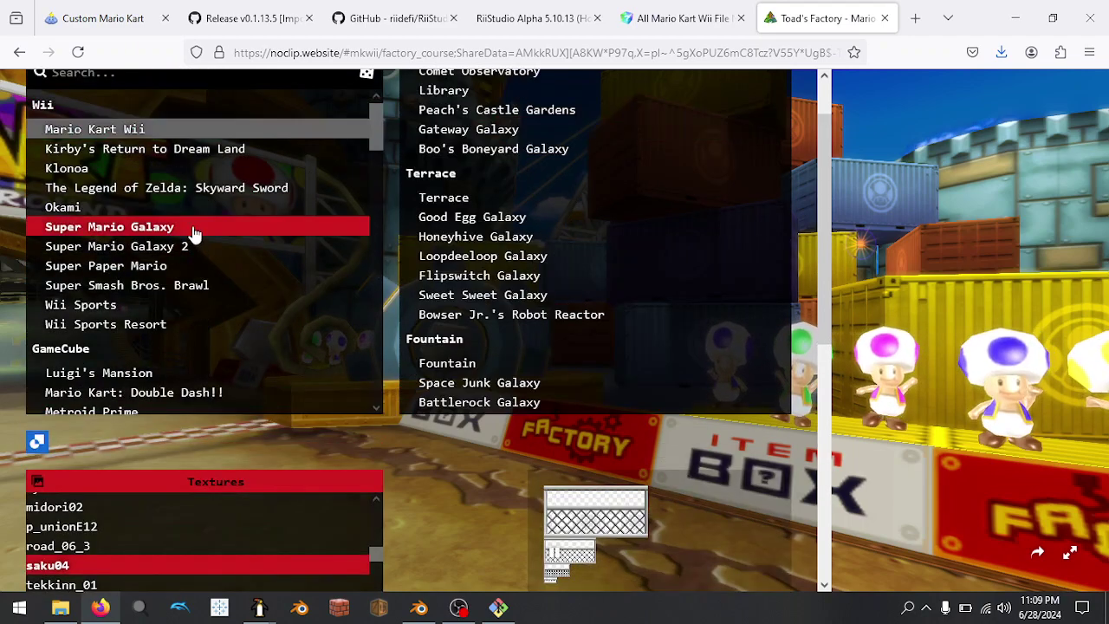
left_click(494, 216)
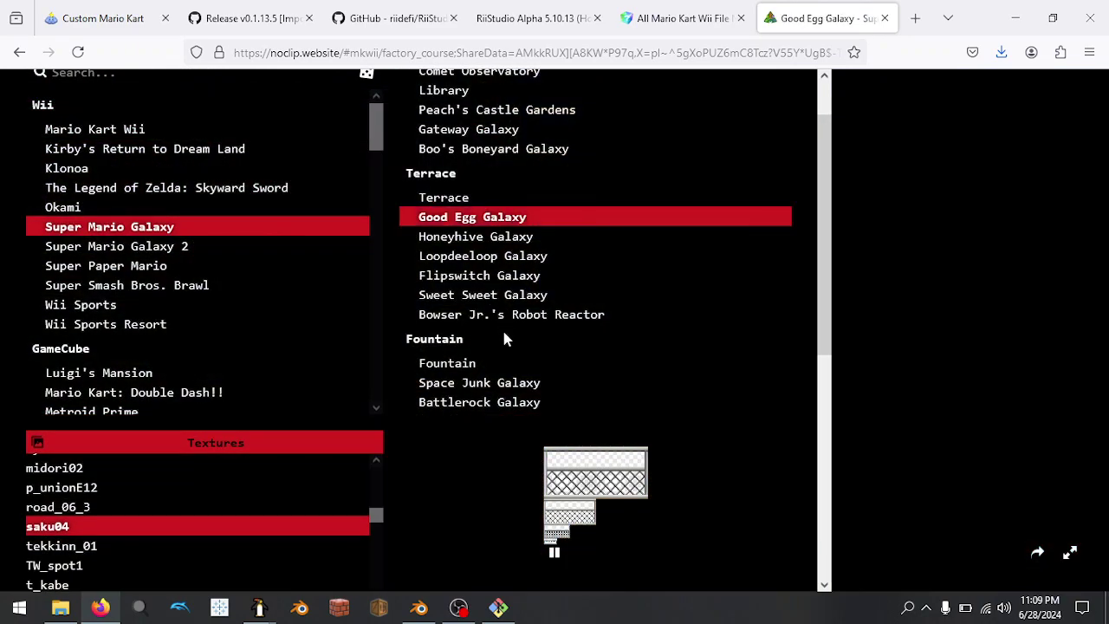
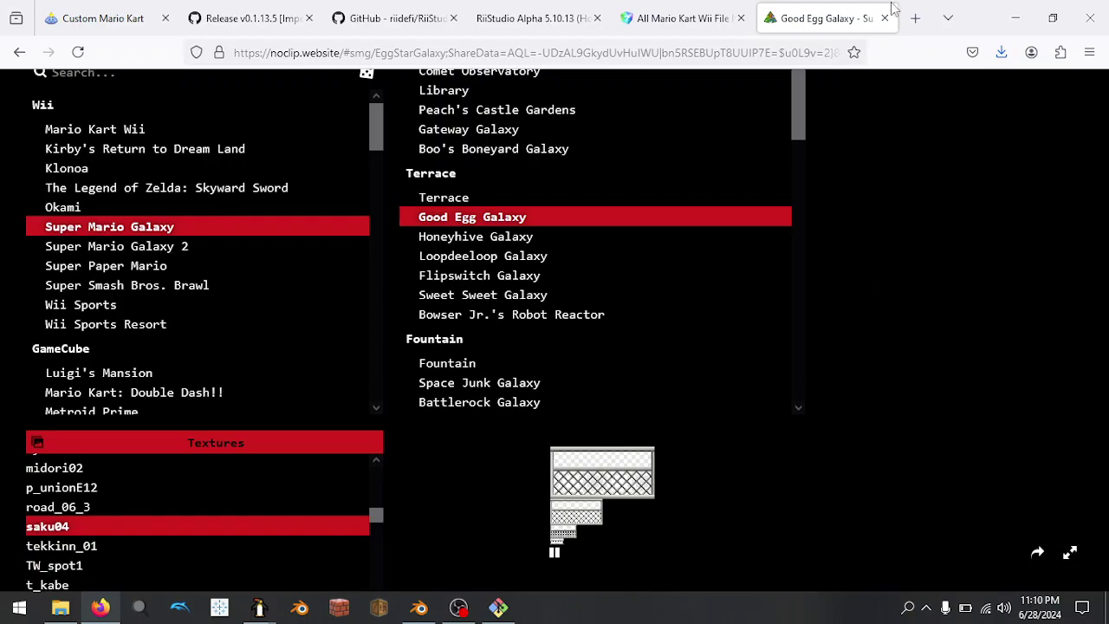
Step: Close noclip.website, switch to Blender and save the 1.blend file
left_click(884, 18)
key("alt+Tab")
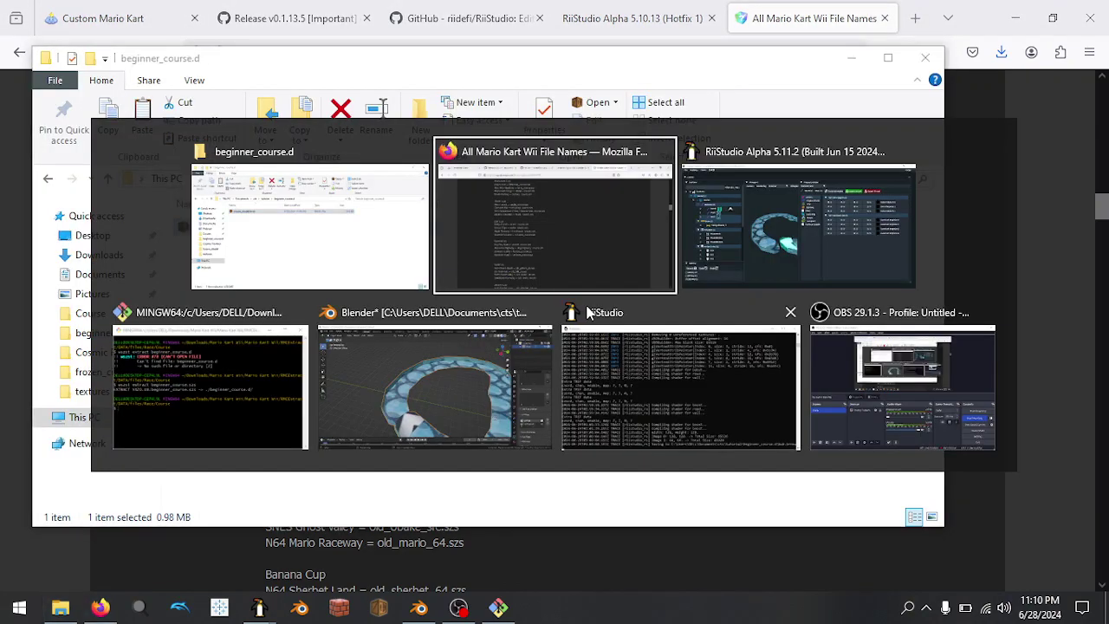
key("Tab")
key("Tab")
key("Tab")
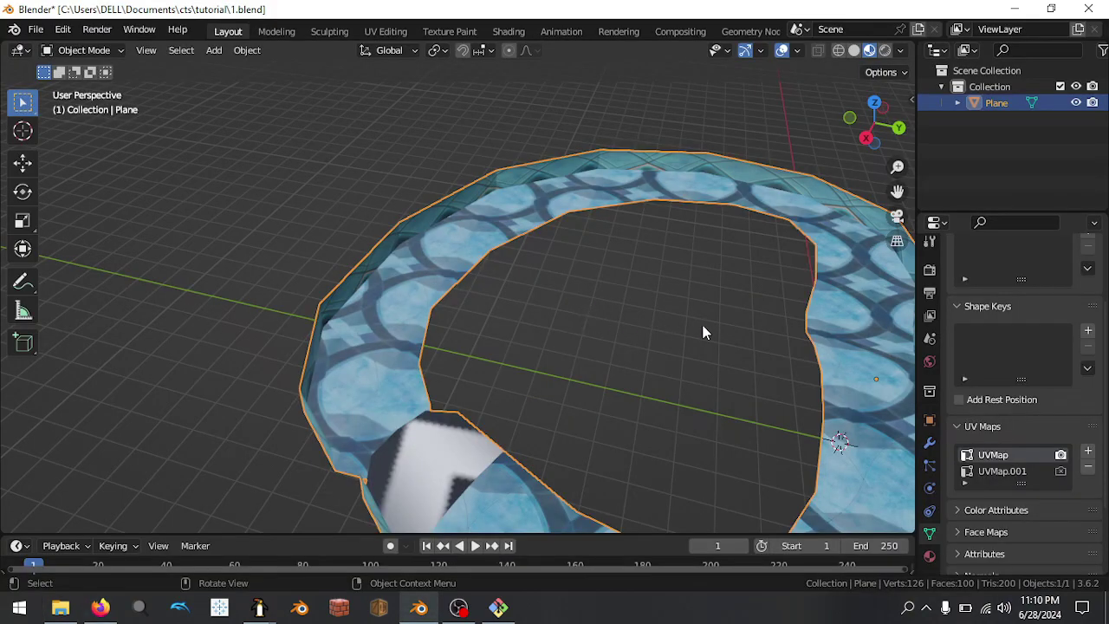
key("ctrl+s")
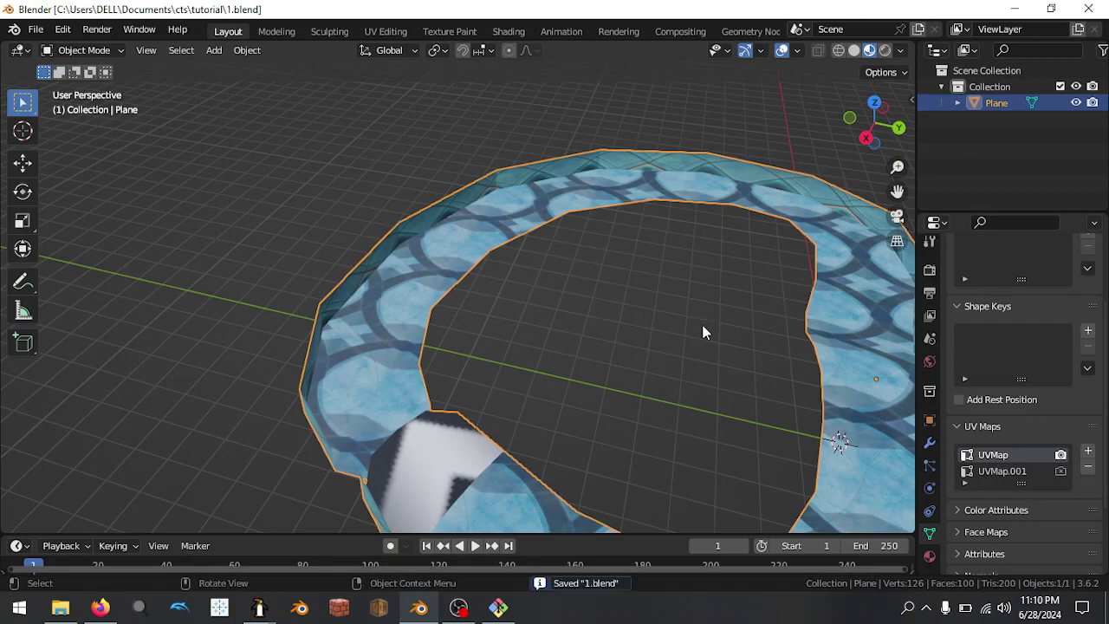
Step: Delete the UVMap.001 UV map from the track mesh and save the file
left_click(1048, 470)
left_click(1088, 466)
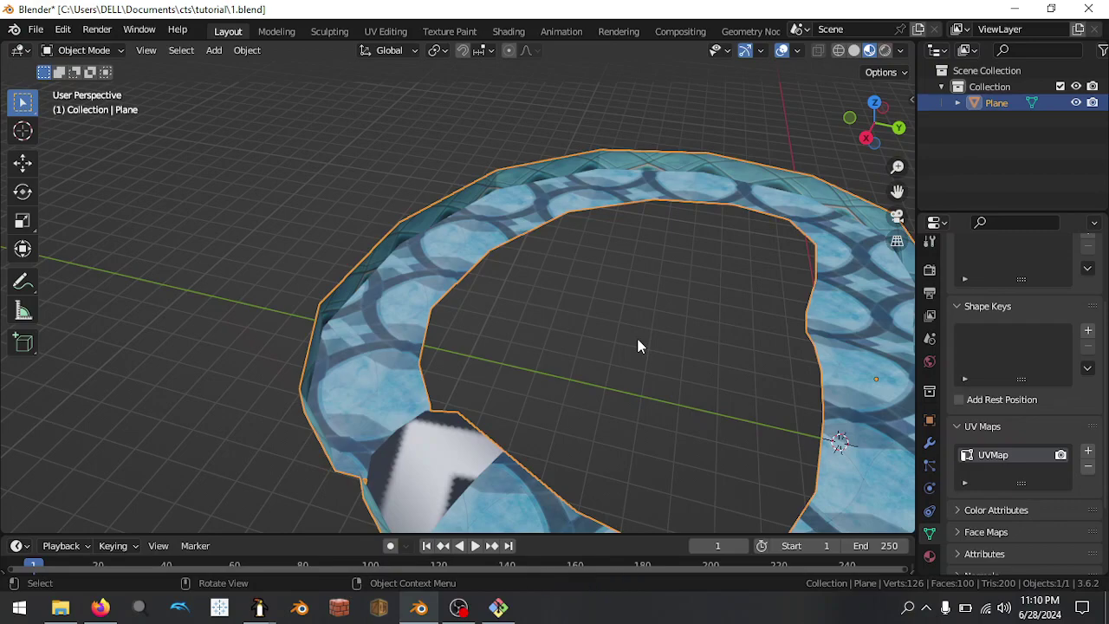
key("ctrl+s")
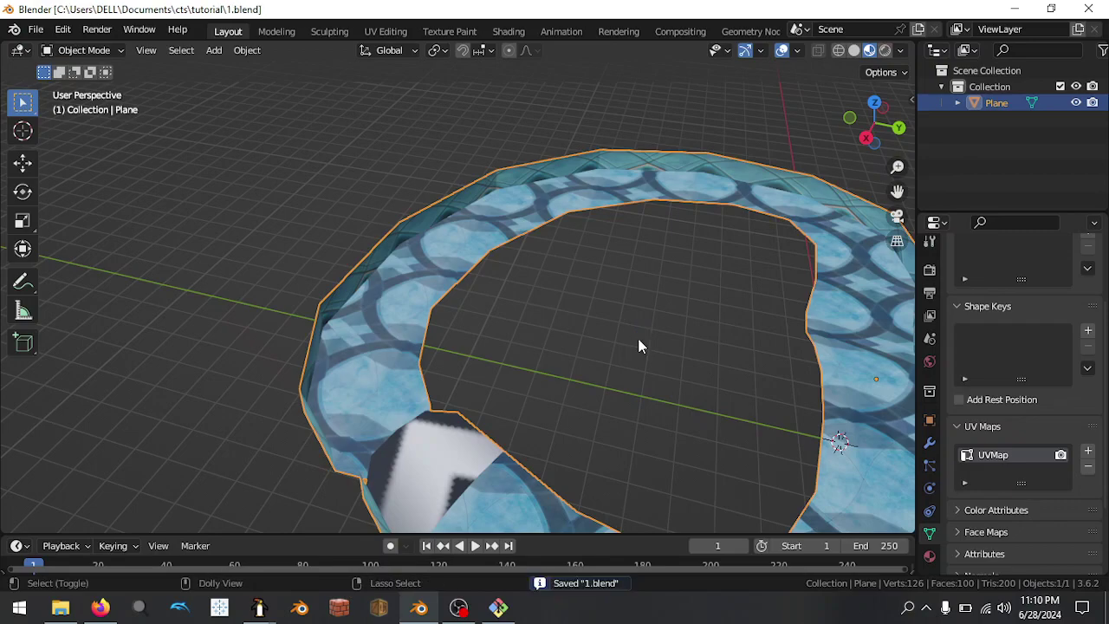
Step: Save a separate version of the file as kcl.blend in the tutorial folder
key("ctrl+shift+s")
key("BackSpace")
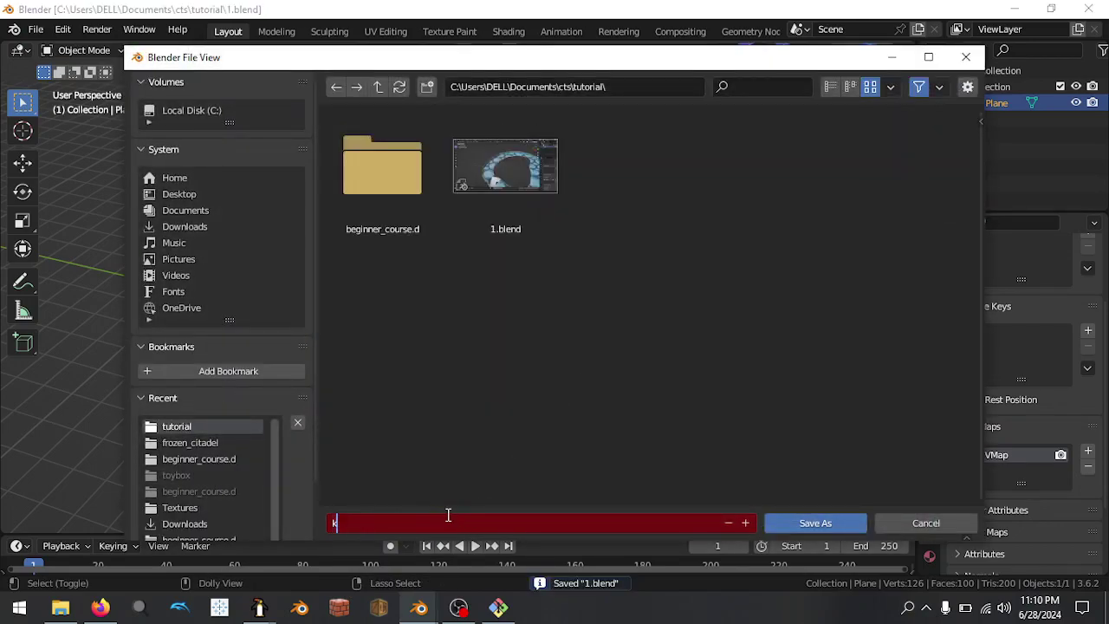
type("1.blend")
key("Return")
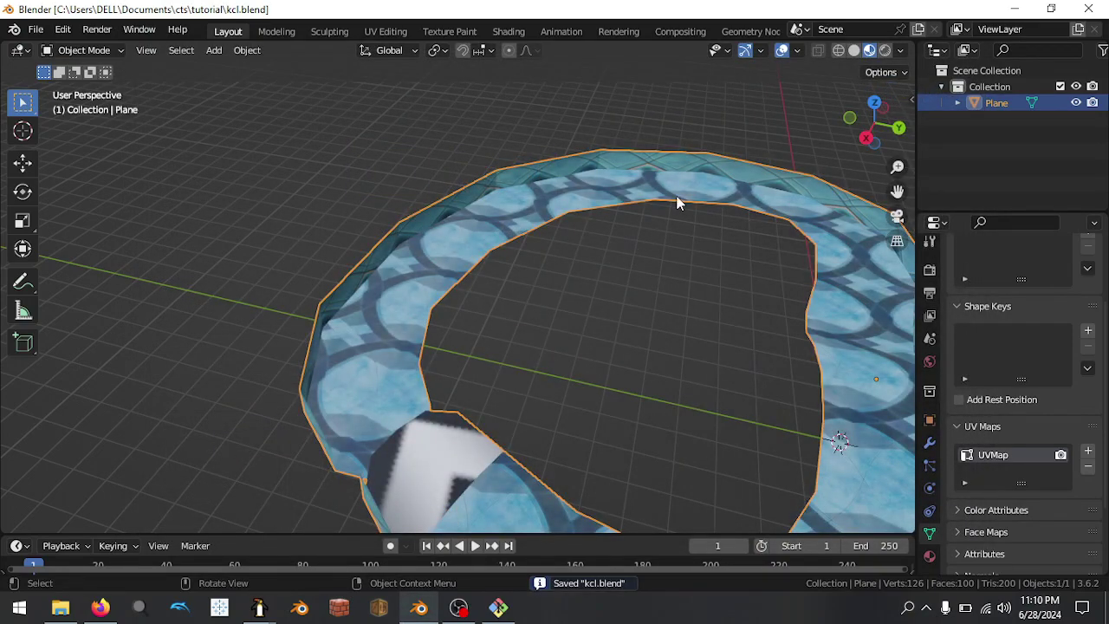
Step: Open the MKW Utils add-on settings beside the track and review the KCL and AREA options
middle_click_drag(678, 200, 631, 290)
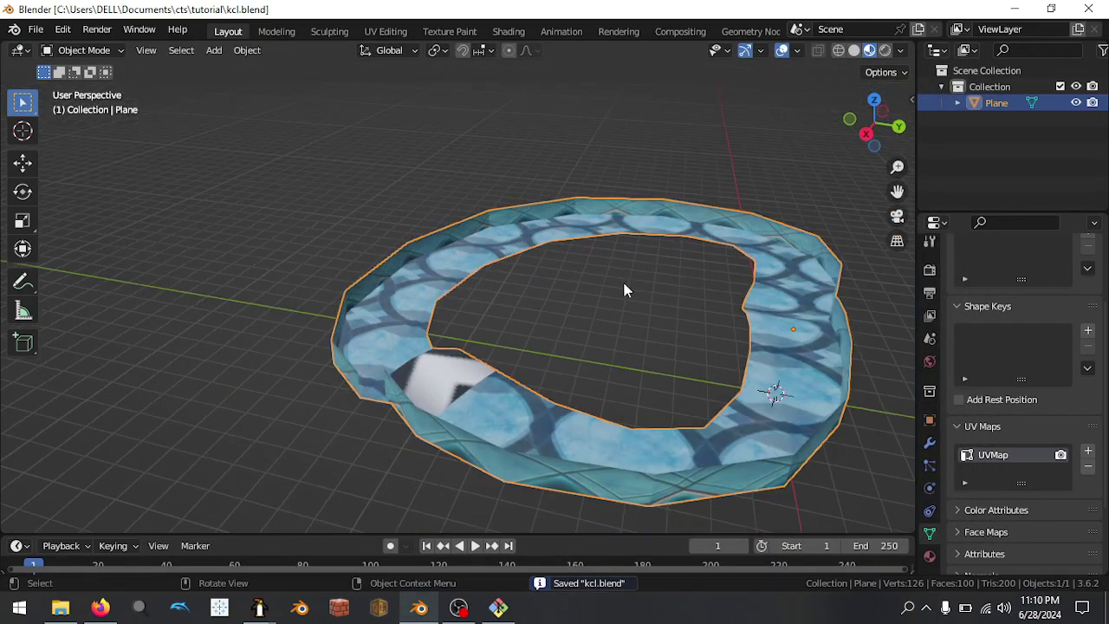
key("n")
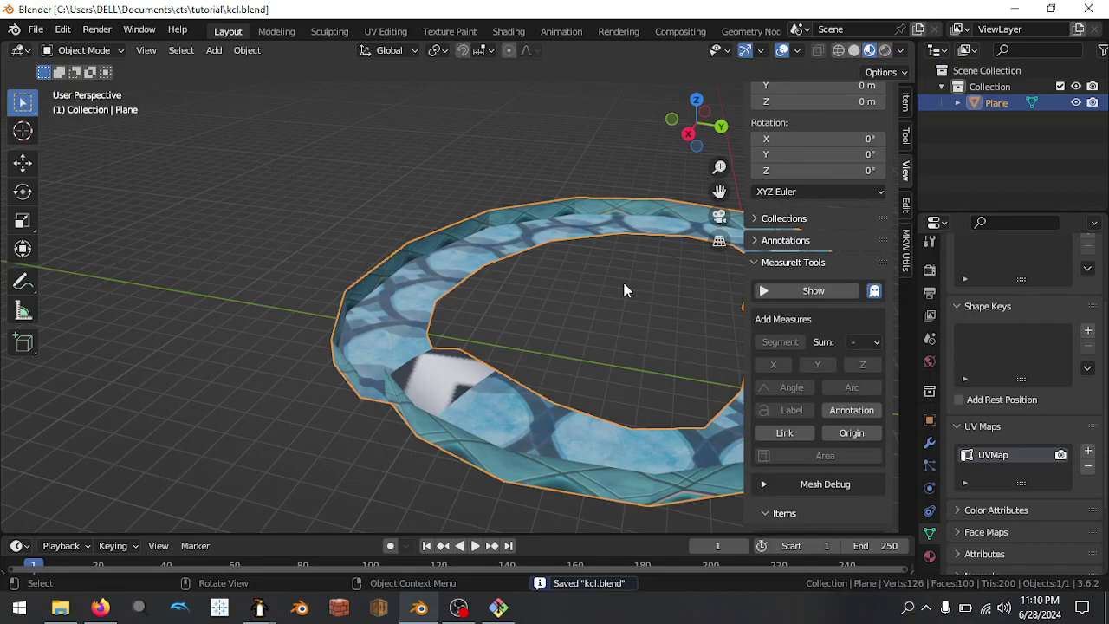
left_click(905, 251)
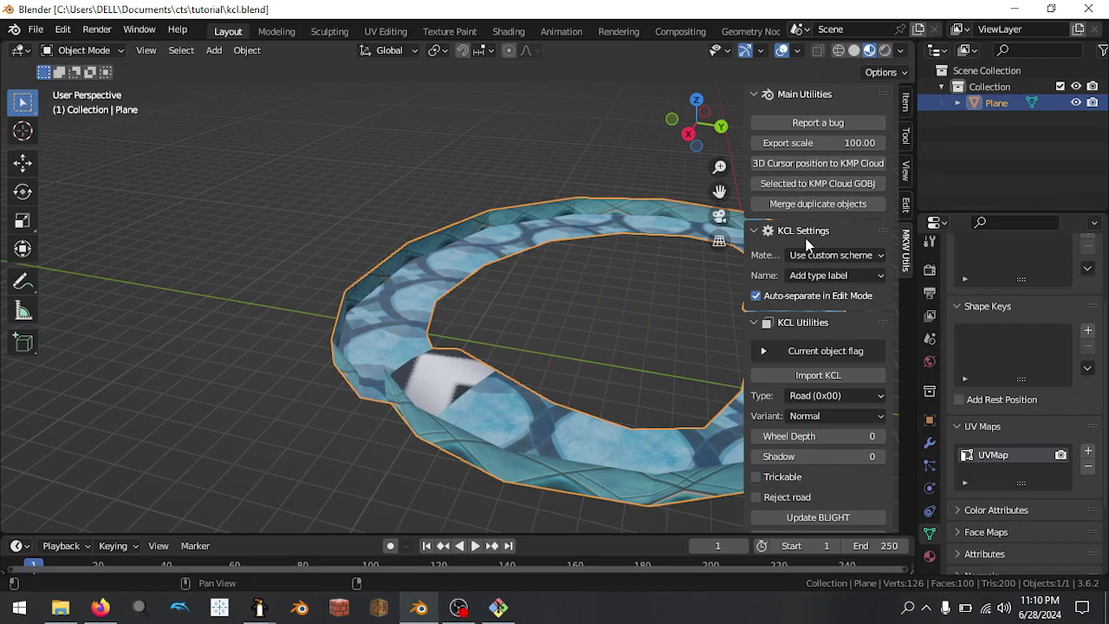
scroll(810, 260, "down", 1)
scroll(825, 238, "down", 2)
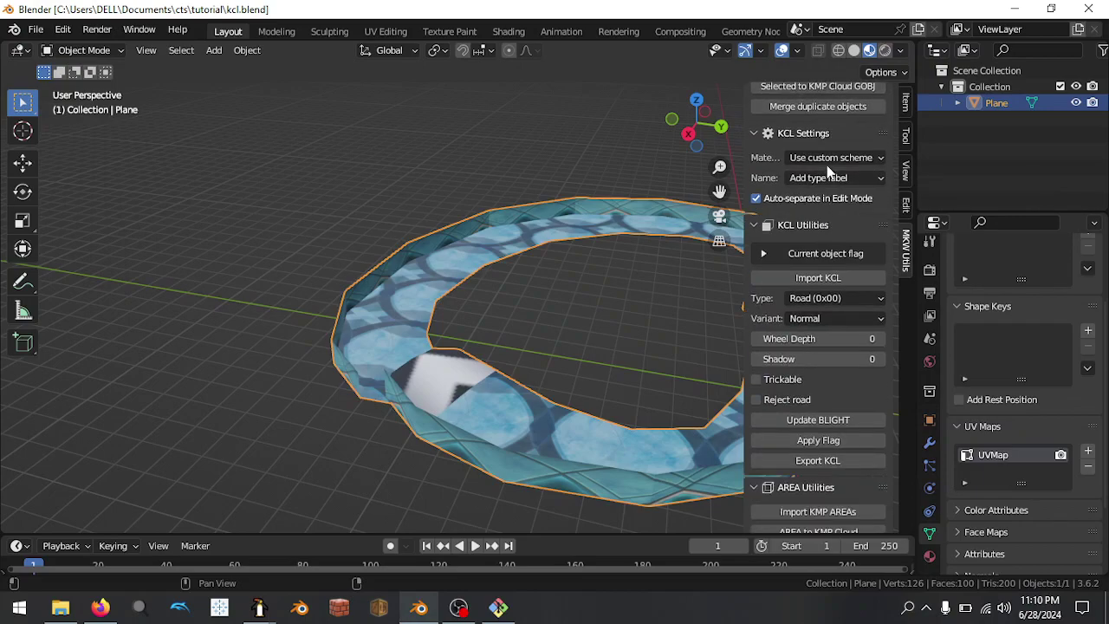
scroll(828, 173, "down", 1)
scroll(825, 268, "down", 2)
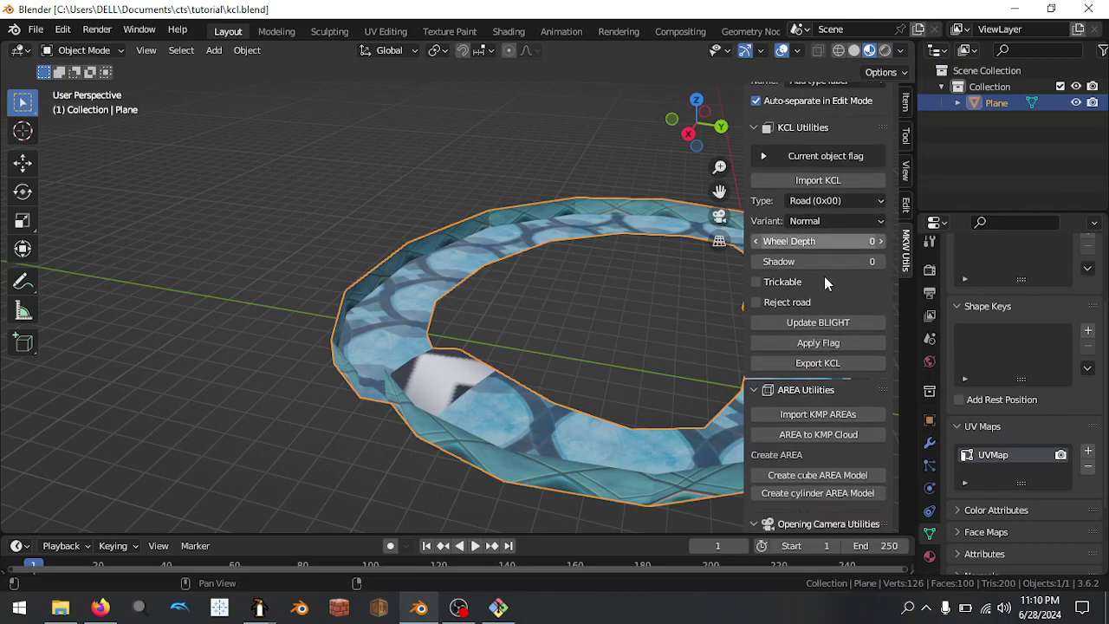
scroll(823, 281, "down", 5)
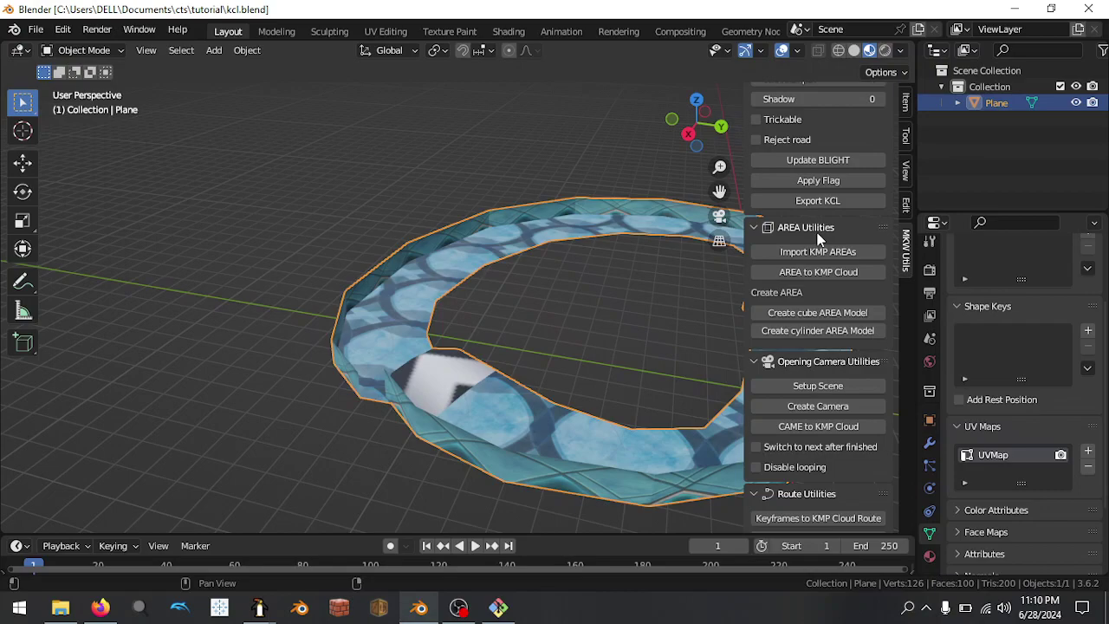
Step: Collapse the AREA Utilities, Opening Camera Utilities and Route Utilities sections of the add-on
left_click(806, 227)
scroll(817, 249, "down", 1)
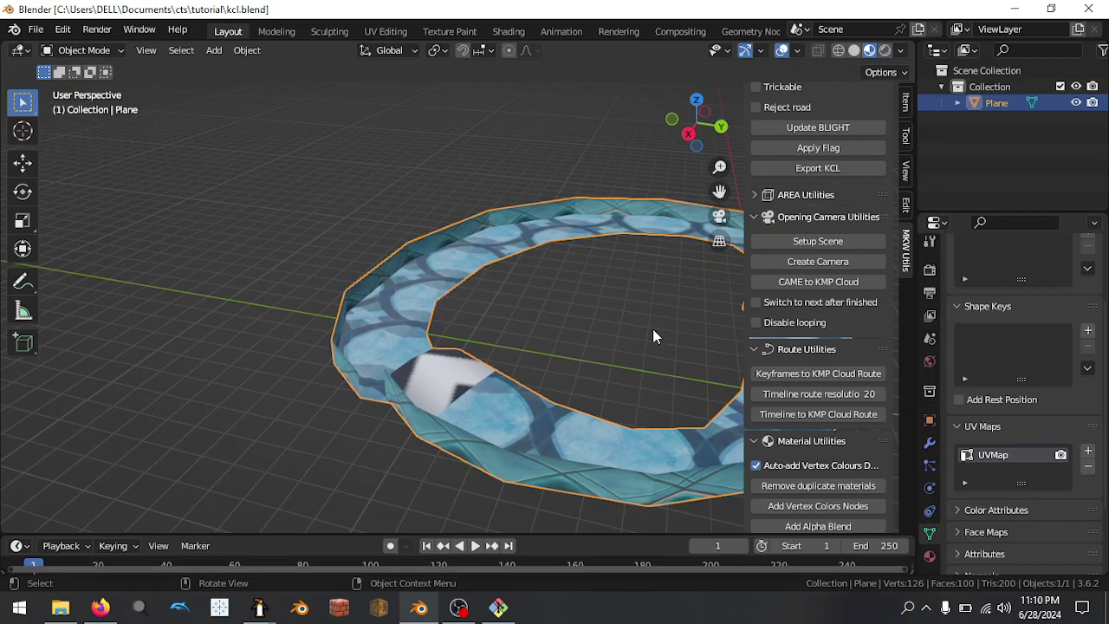
left_click(819, 218)
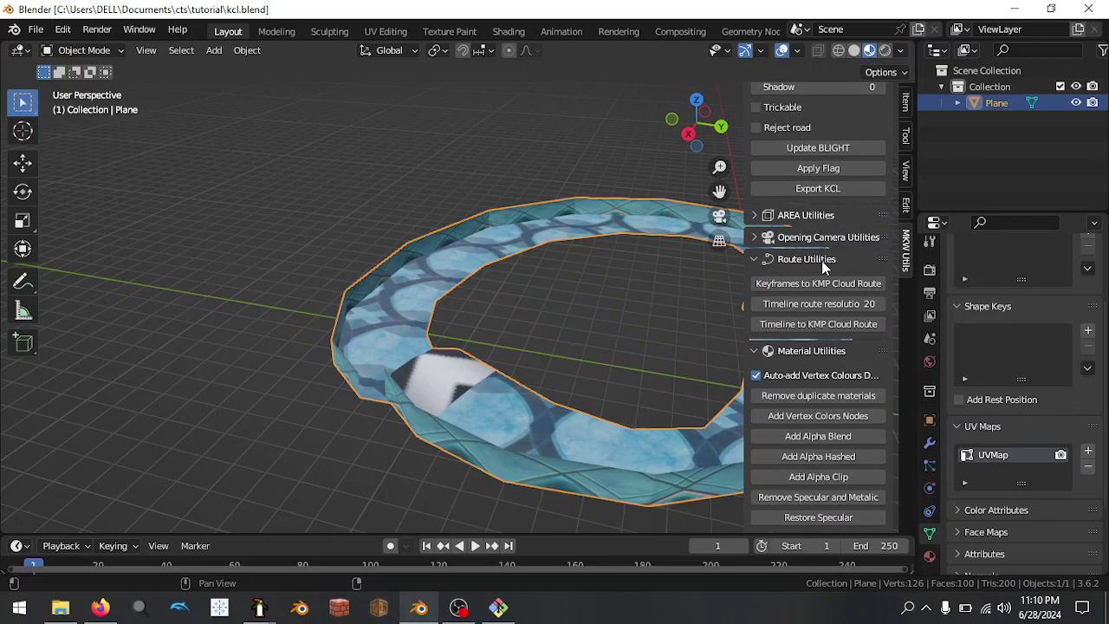
left_click(823, 259)
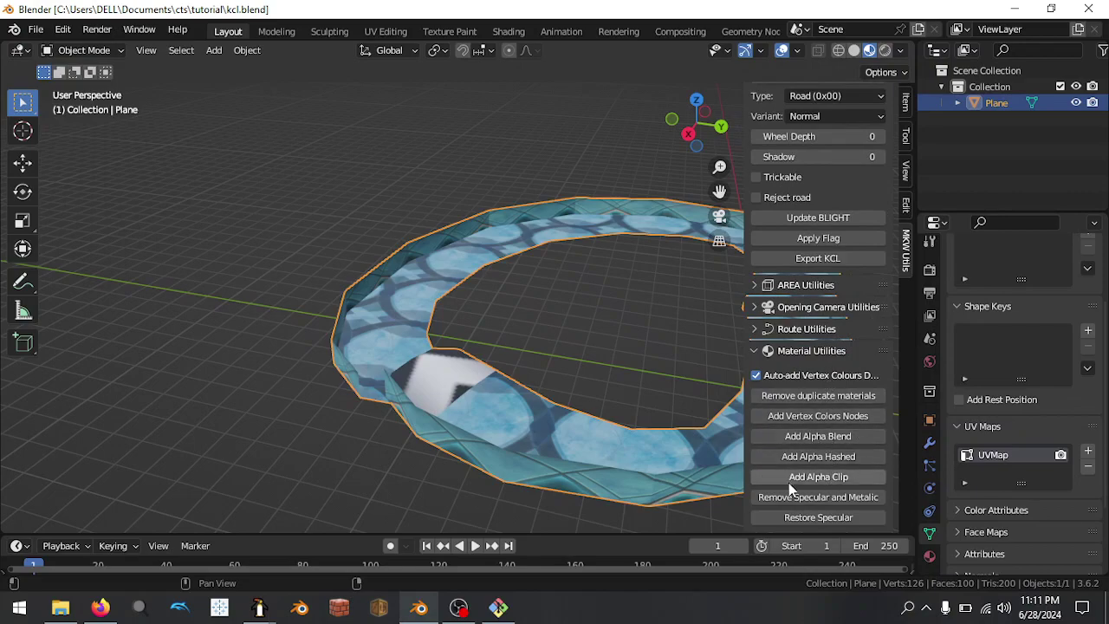
Step: Remove specular and metallic from the track's materials with the add-on's Material Utilities
middle_click_drag(675, 440, 506, 382)
middle_click_drag(282, 326, 346, 368)
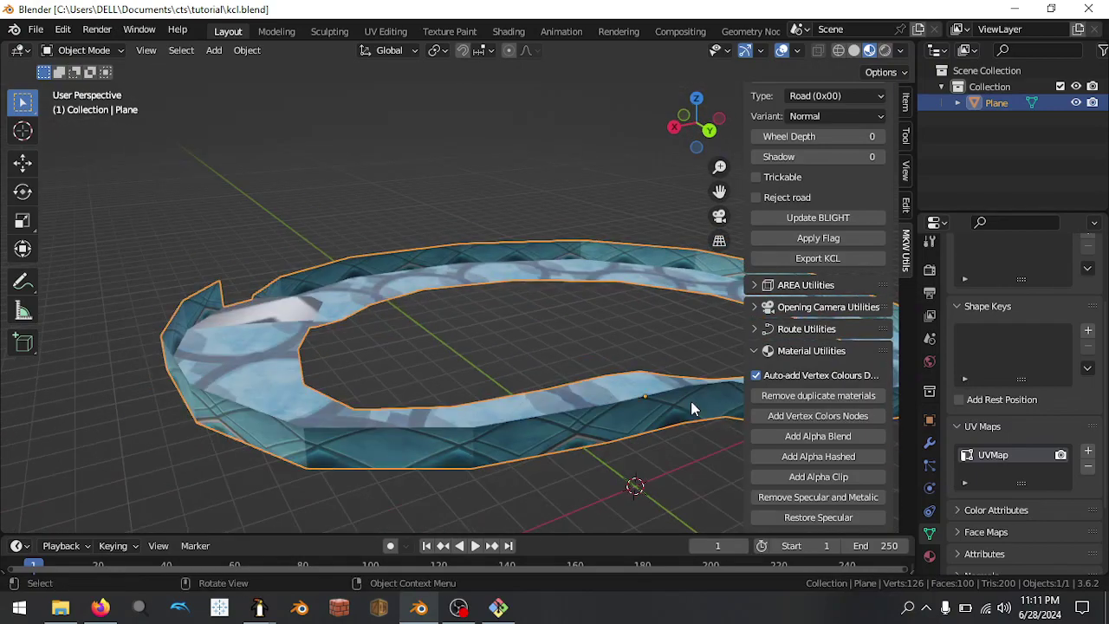
left_click(815, 496)
mouse_move(540, 398)
middle_mouse_down()
mouse_move(483, 371)
mouse_move(453, 389)
mouse_move(493, 366)
mouse_move(503, 405)
middle_mouse_up()
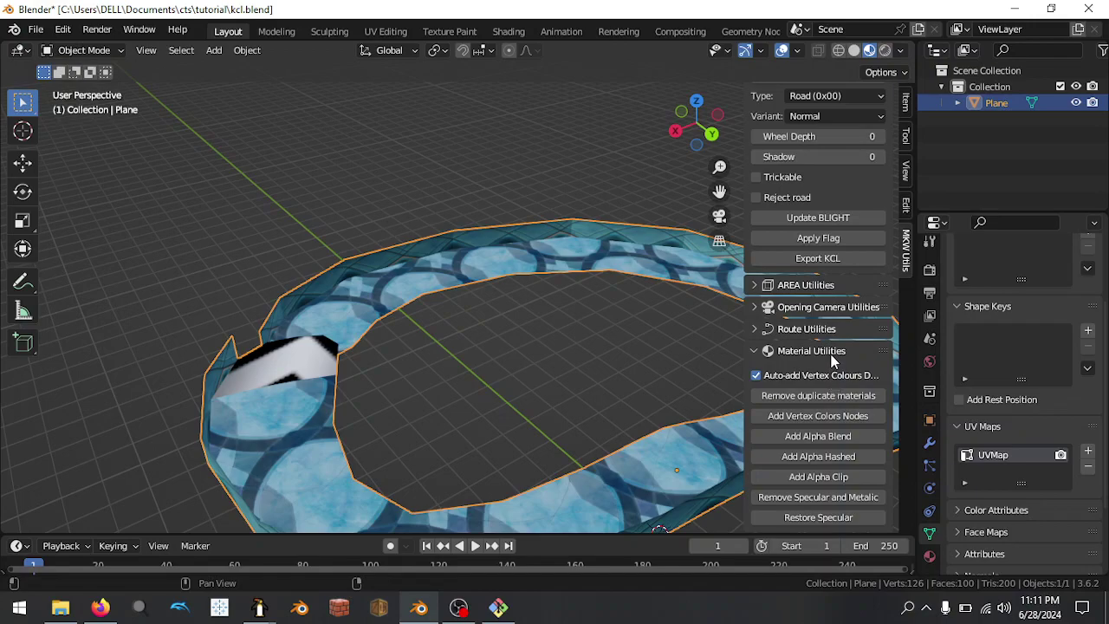
Step: View the KCL export settings, then cancel without exporting
scroll(827, 363, "up", 5)
scroll(830, 346, "up", 2)
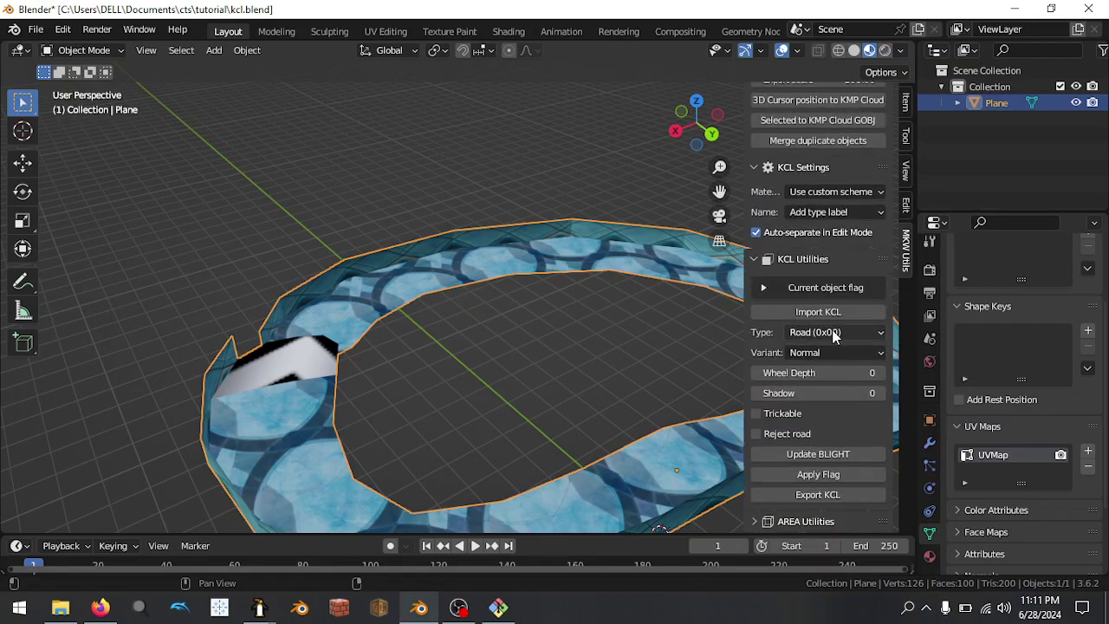
left_click(818, 493)
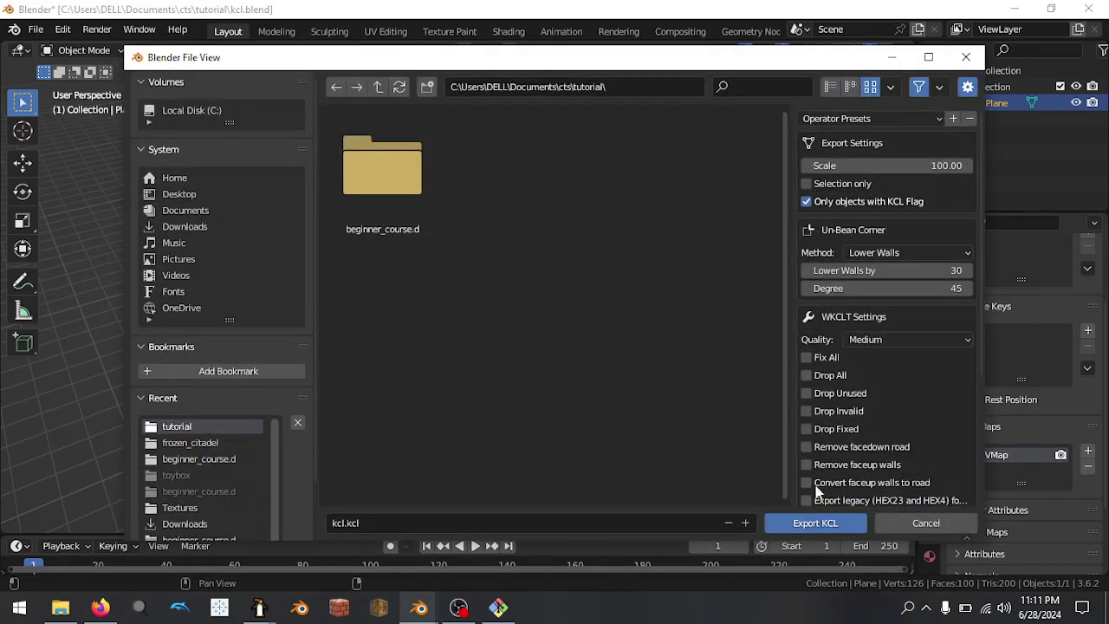
left_click(901, 524)
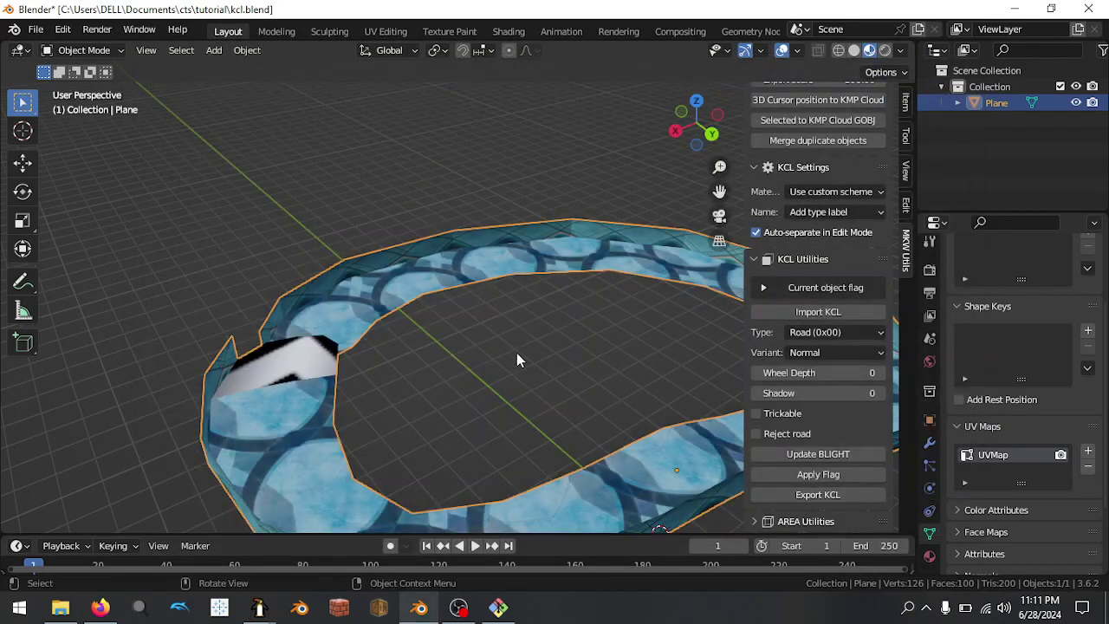
Step: Apply a KCL flag of type Road (0x00) with the Smooth variant to the selected road faces
key("Tab")
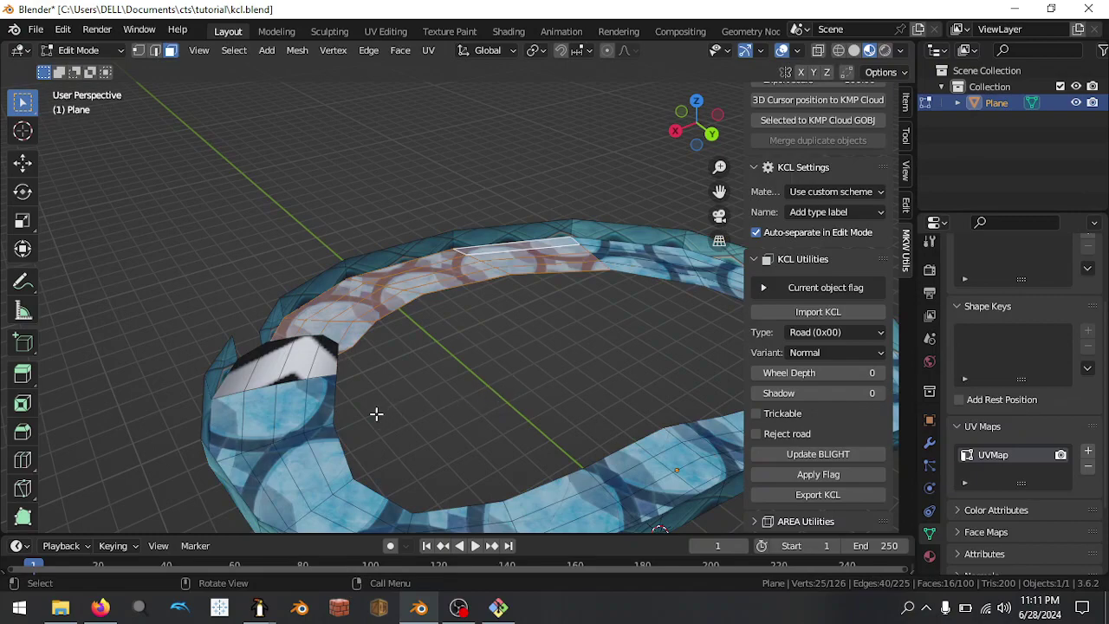
middle_click_drag(425, 317, 529, 289)
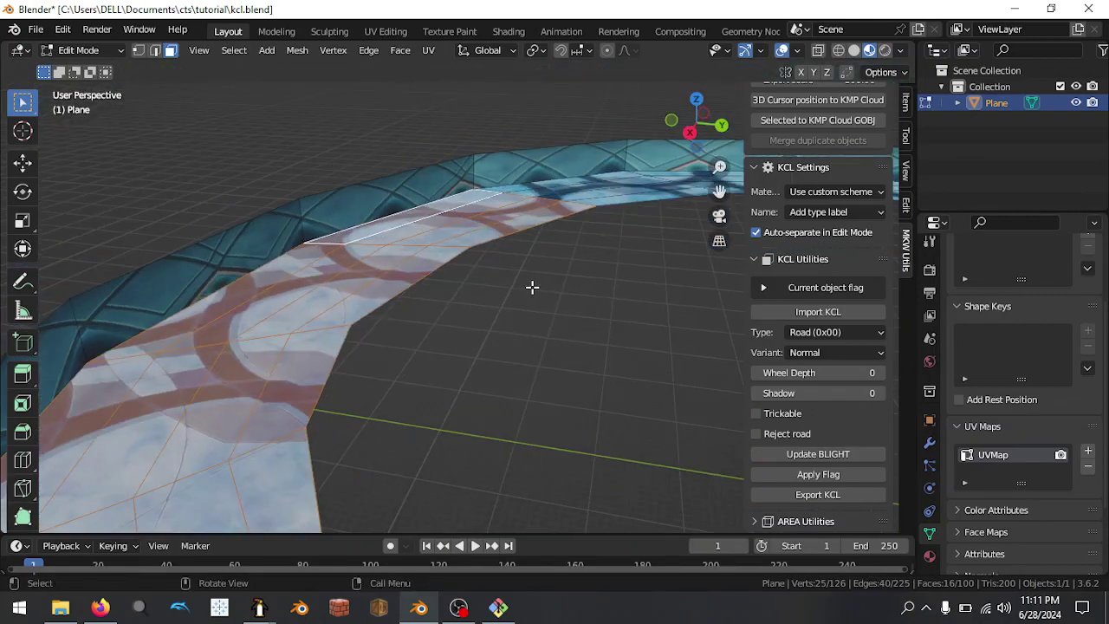
left_click(827, 332)
left_click(827, 338)
left_click(828, 350)
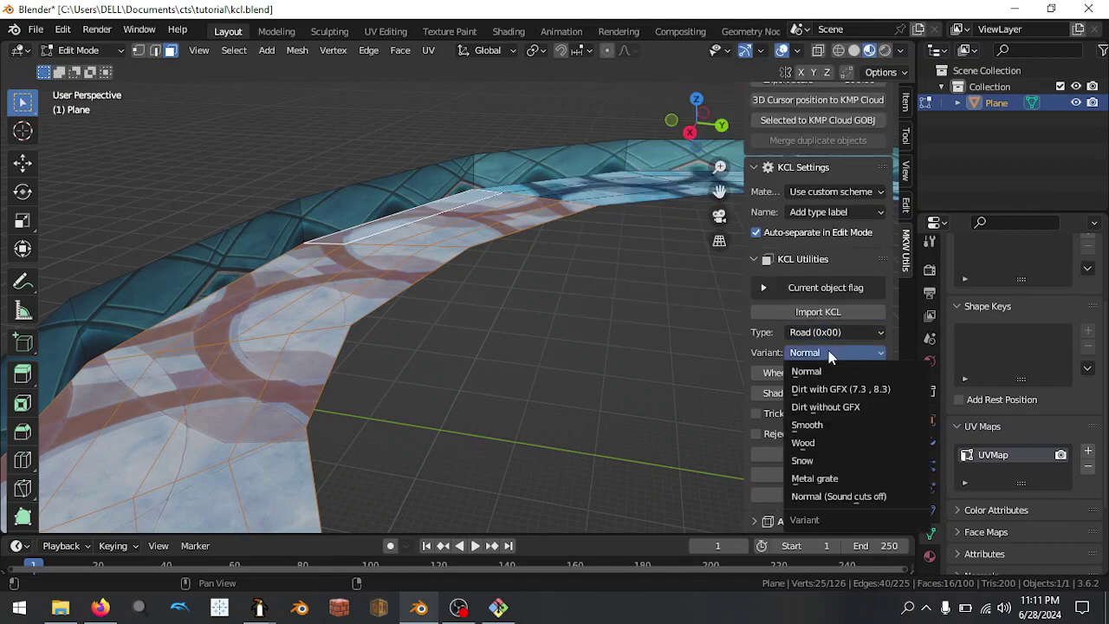
left_click(822, 425)
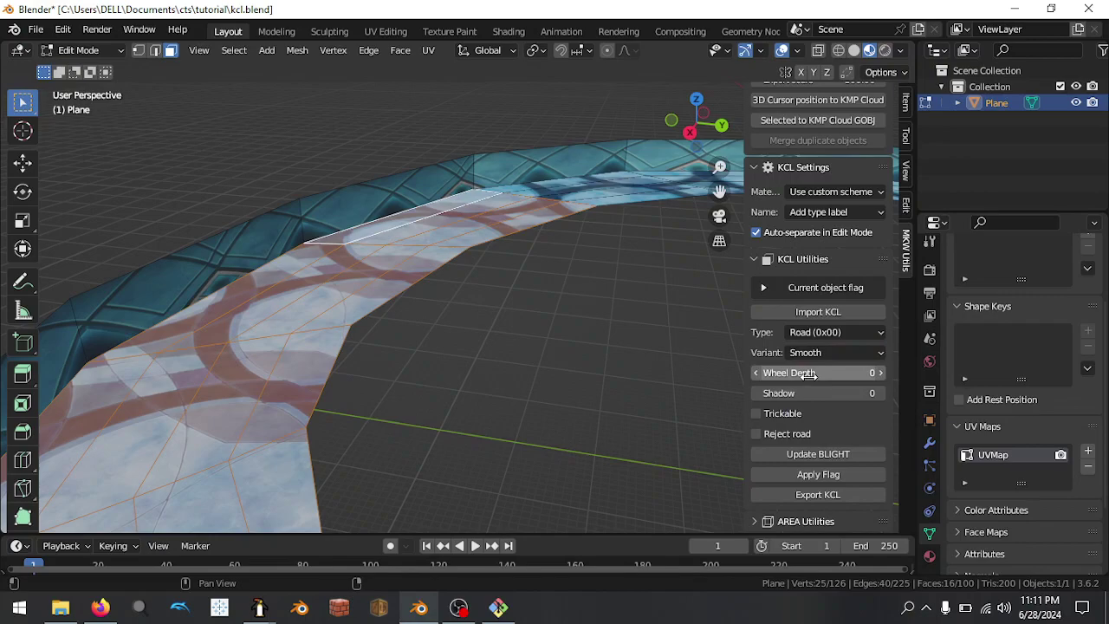
mouse_move(807, 374)
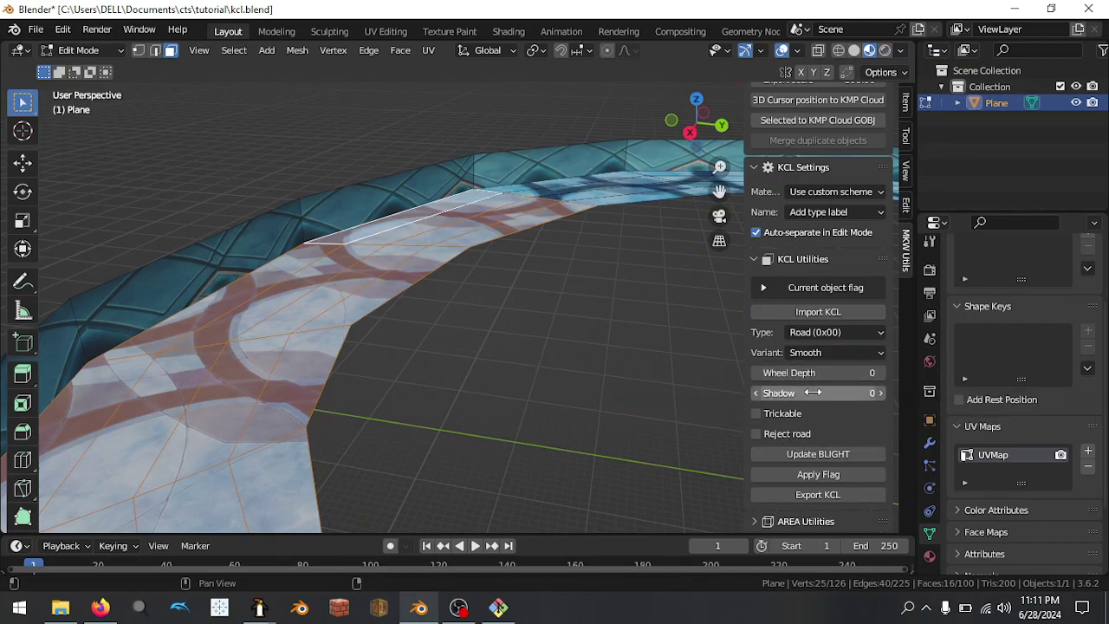
mouse_move(810, 393)
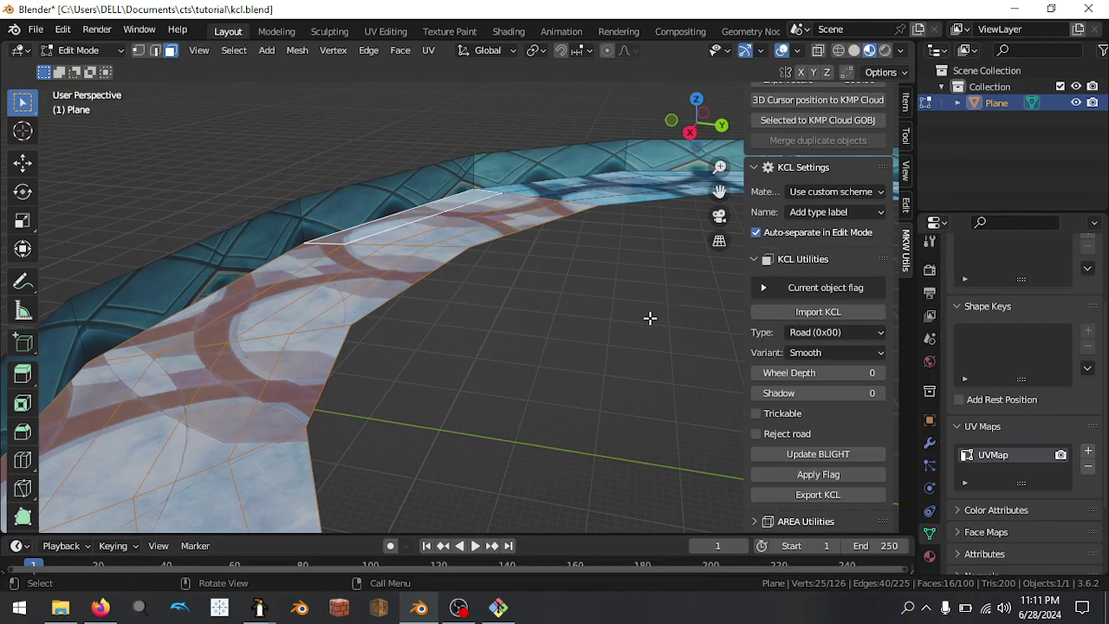
left_click(794, 413)
left_click(794, 414)
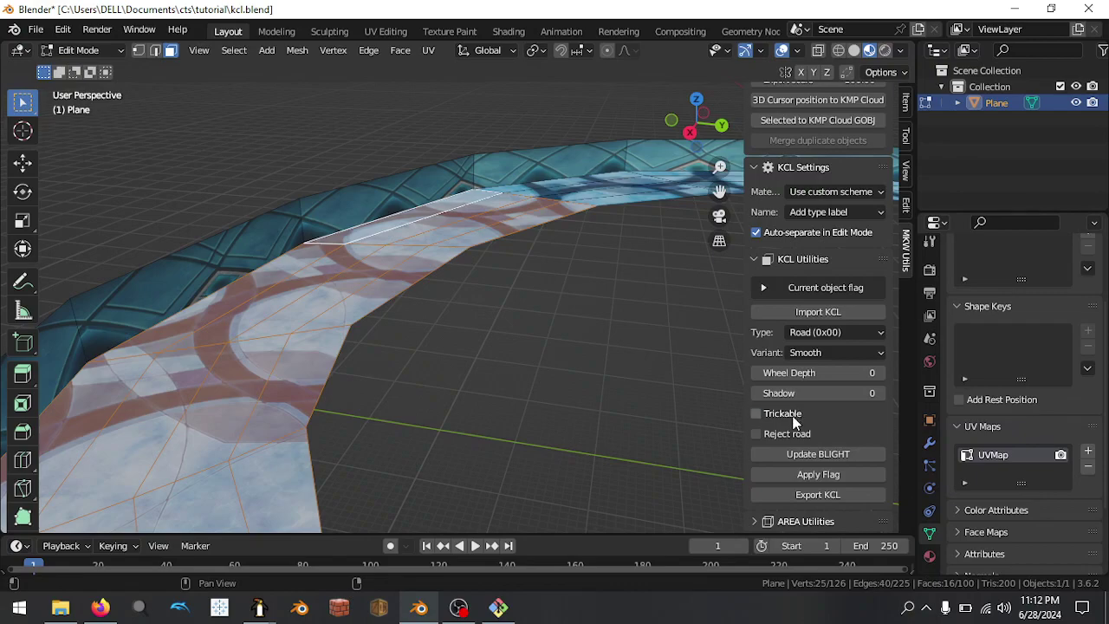
left_click(808, 473)
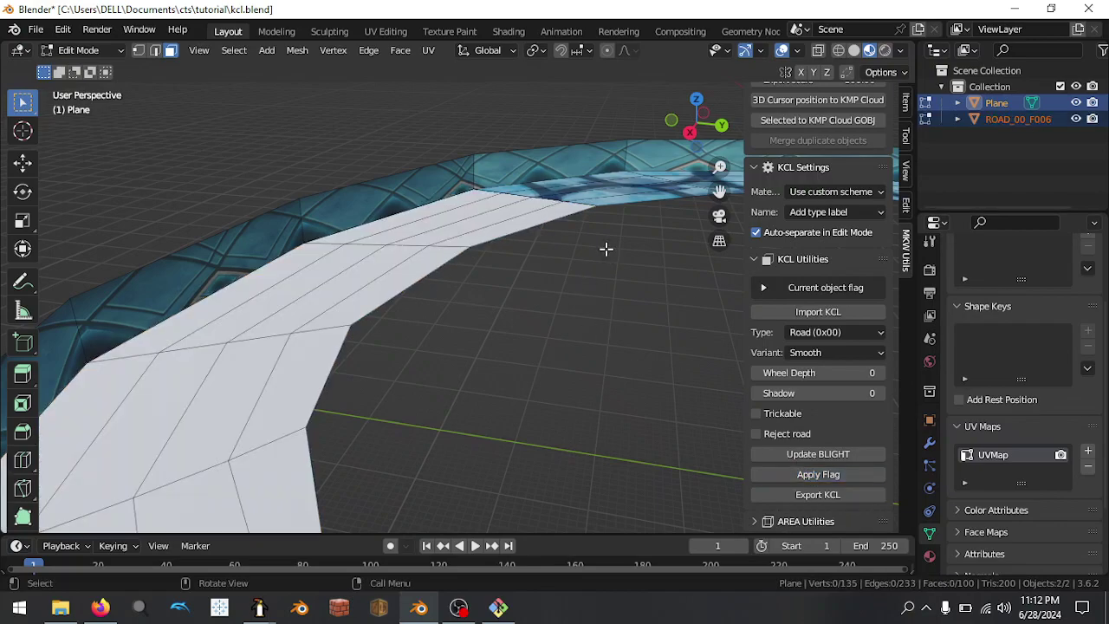
Step: Select the separated road piece in object mode and check its extent and its material name
key("Tab")
left_click(497, 240)
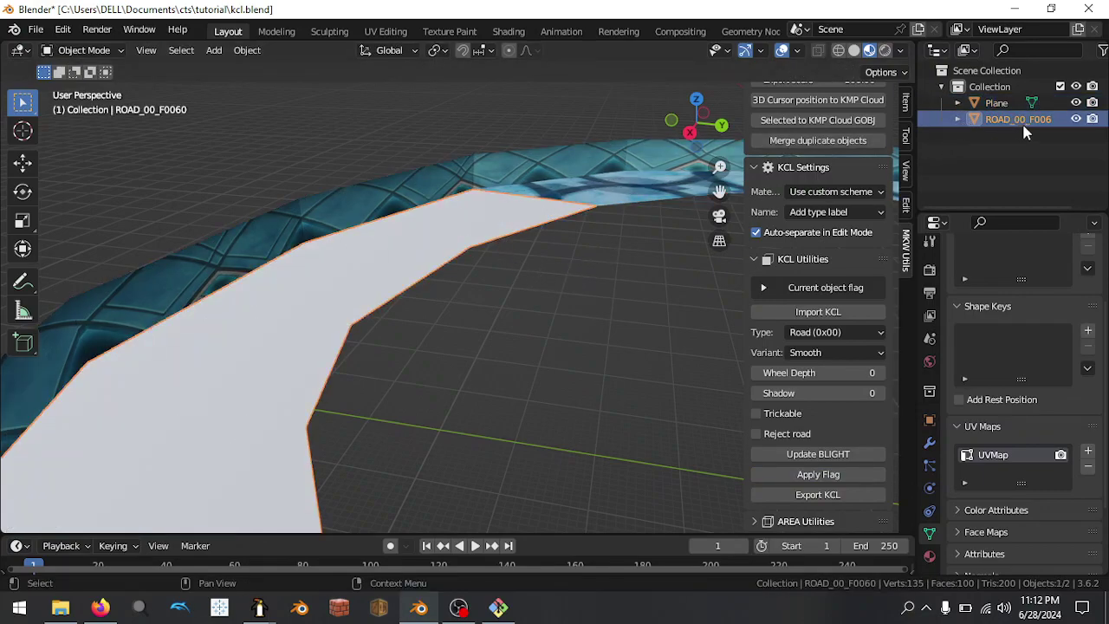
key("g")
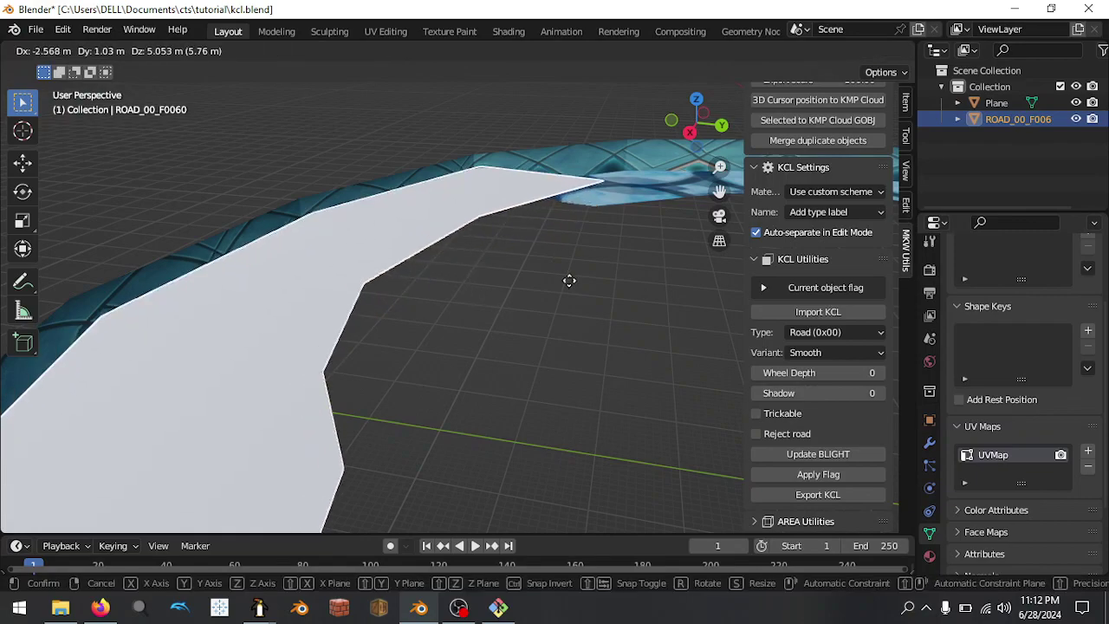
key("Escape")
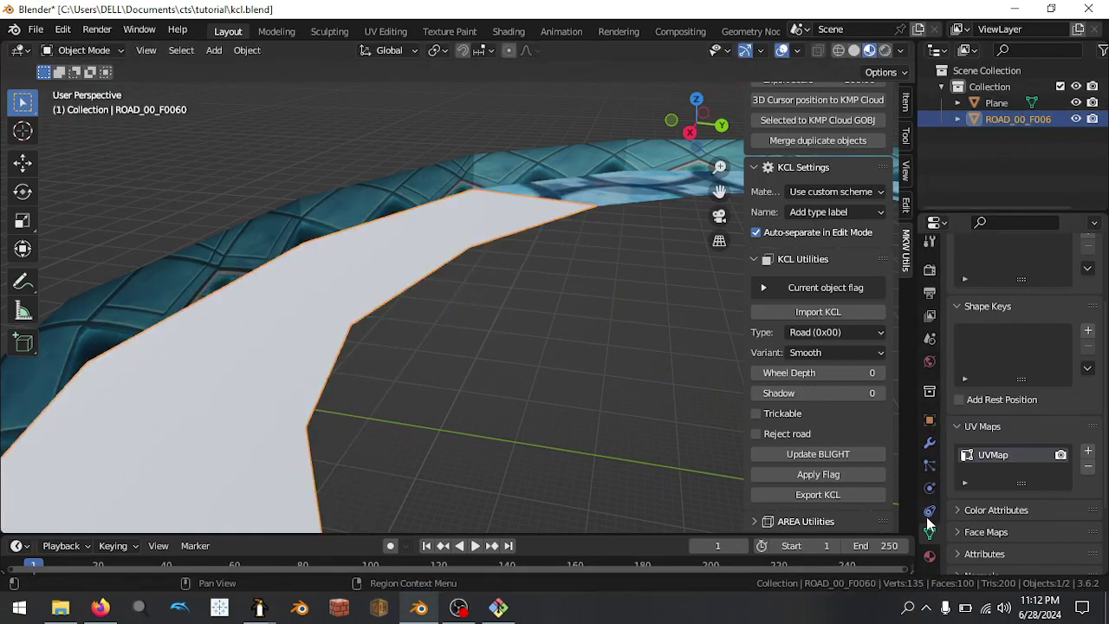
left_click(929, 555)
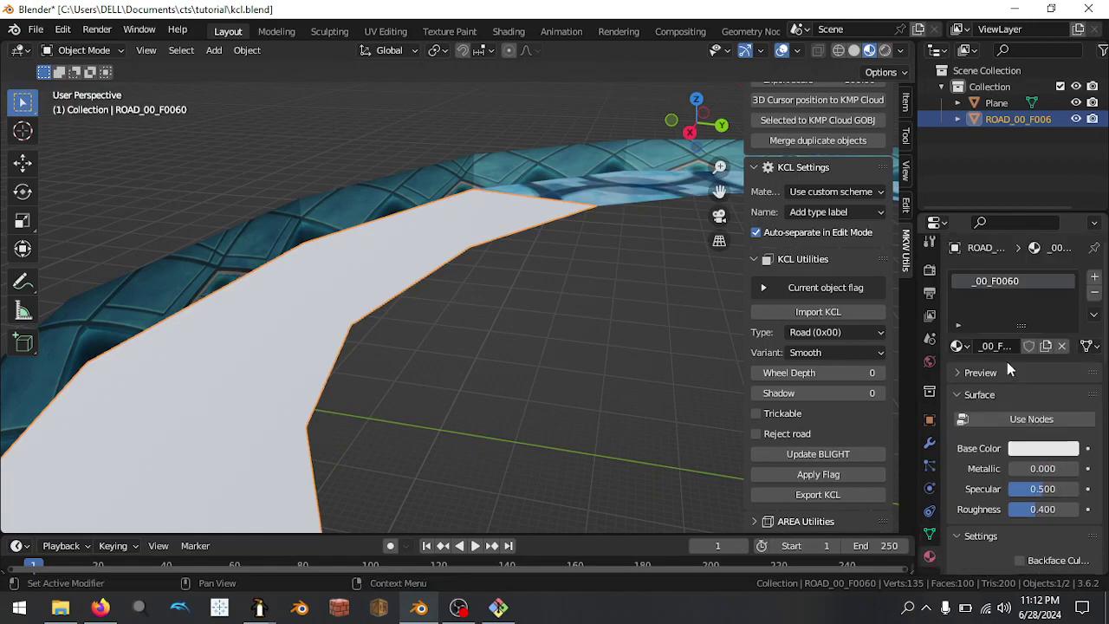
left_click(998, 346)
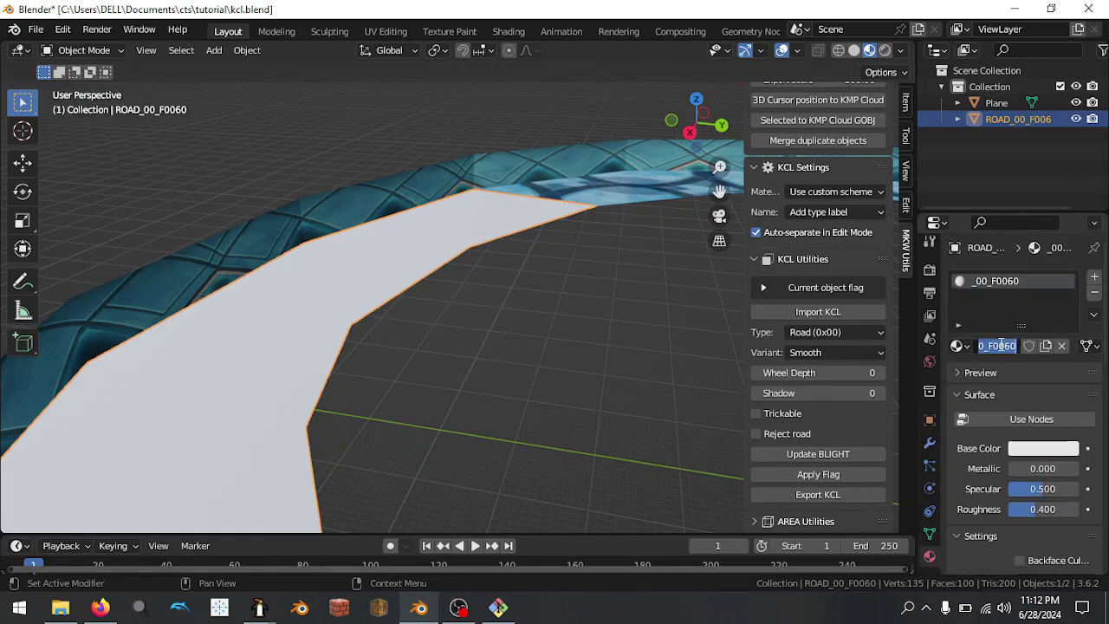
left_click(1004, 347)
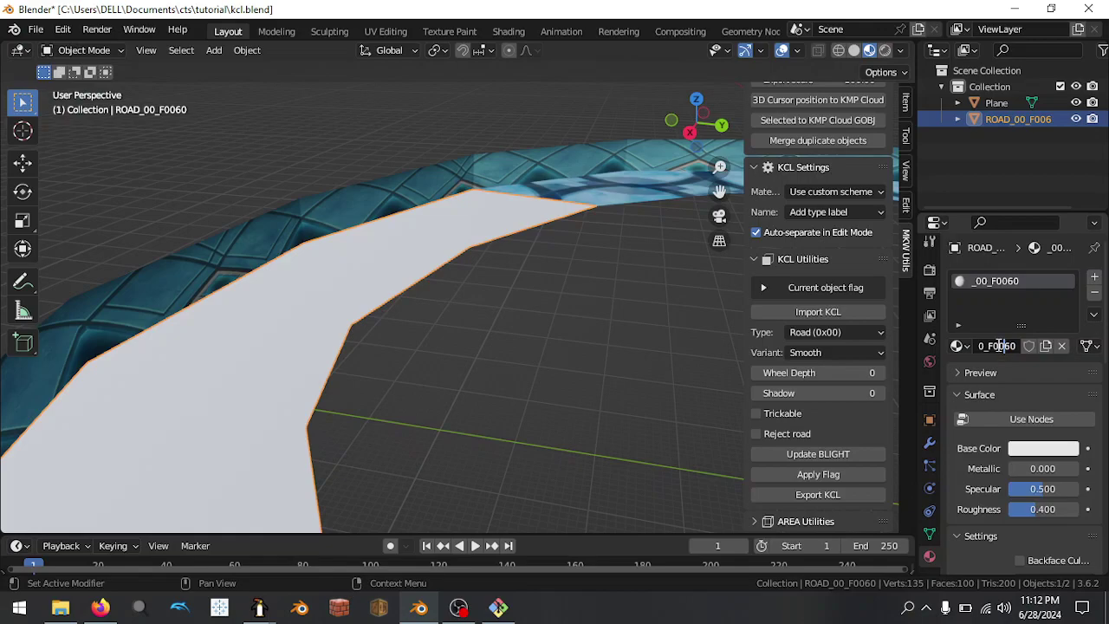
left_click(617, 387)
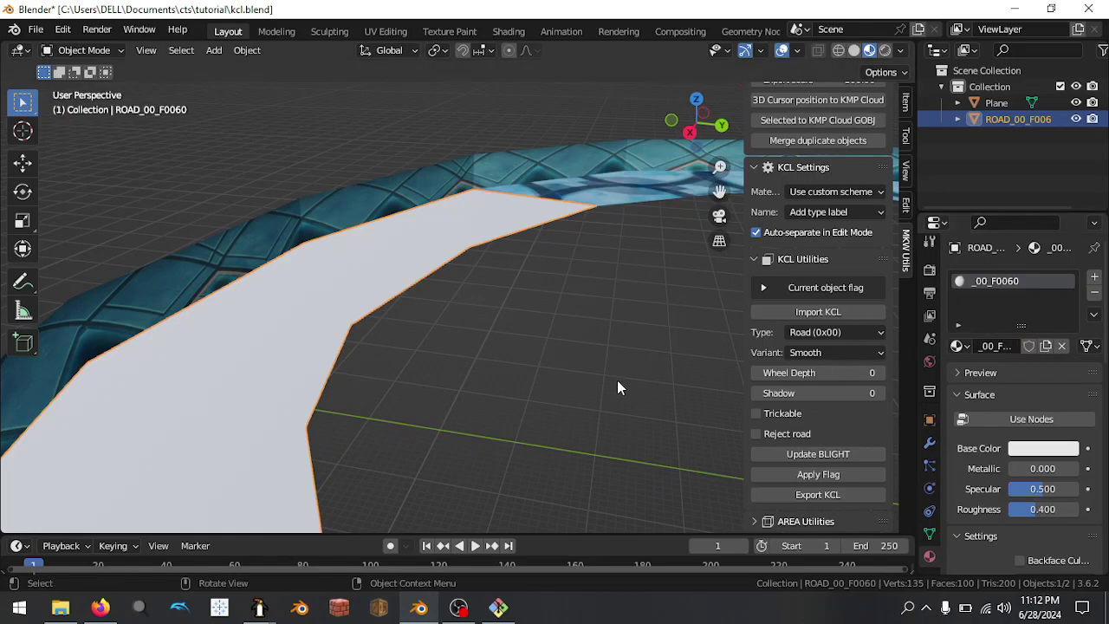
Step: Select the remaining road faces of the Plane mesh around the circuit, up to the boost panel
left_click(567, 181)
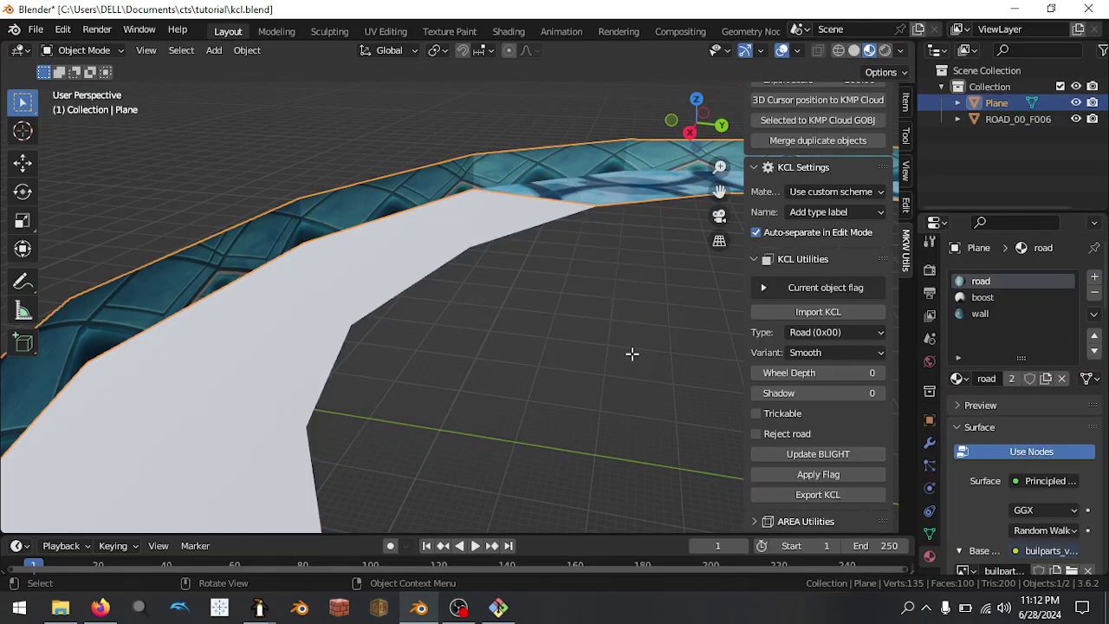
key("Tab")
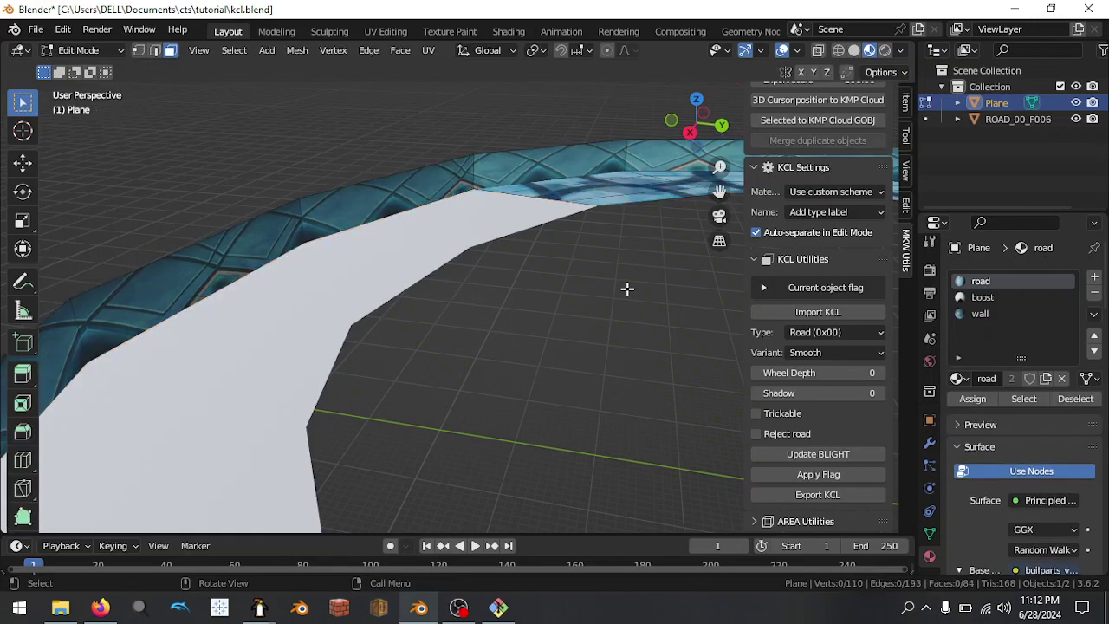
left_click(511, 187)
scroll(598, 327, "down", 8)
scroll(675, 320, "up", 3)
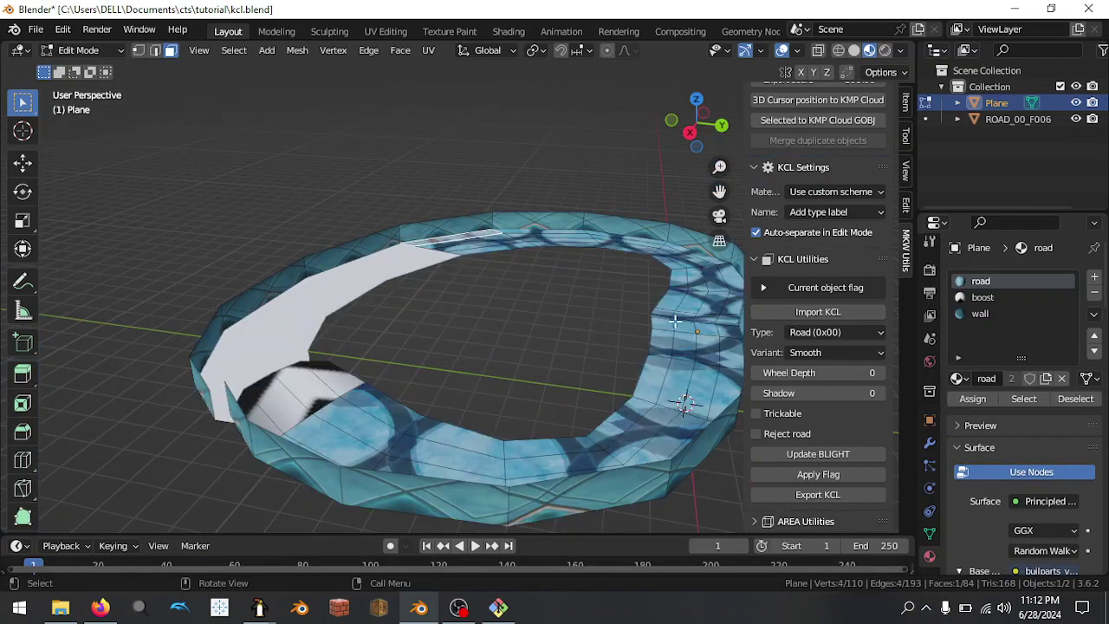
left_click(725, 309, "ctrl")
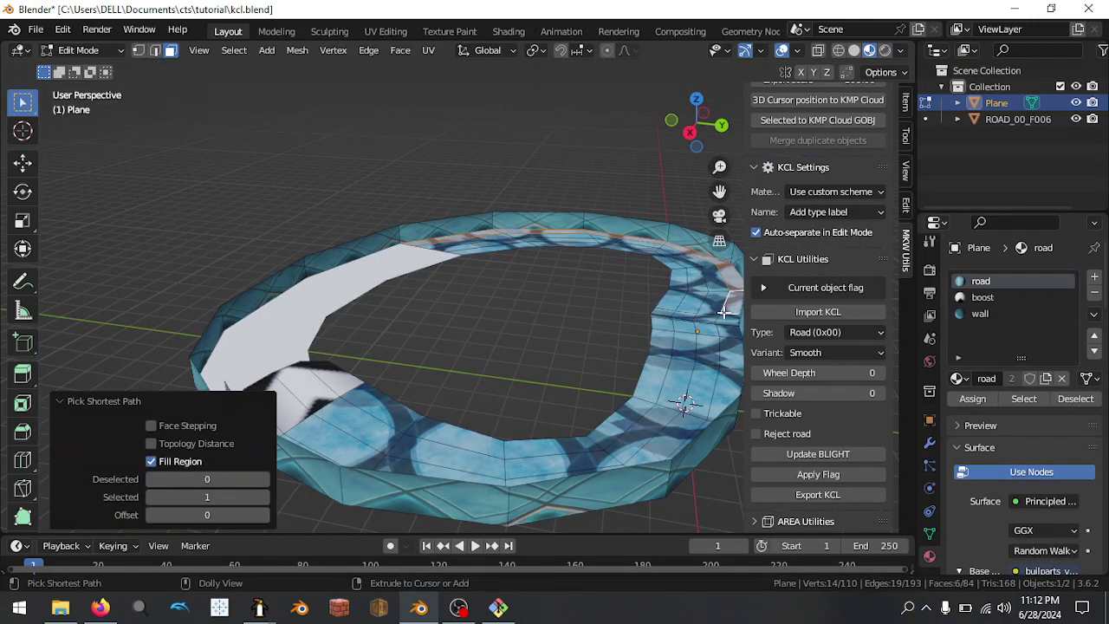
left_click(478, 249, "ctrl")
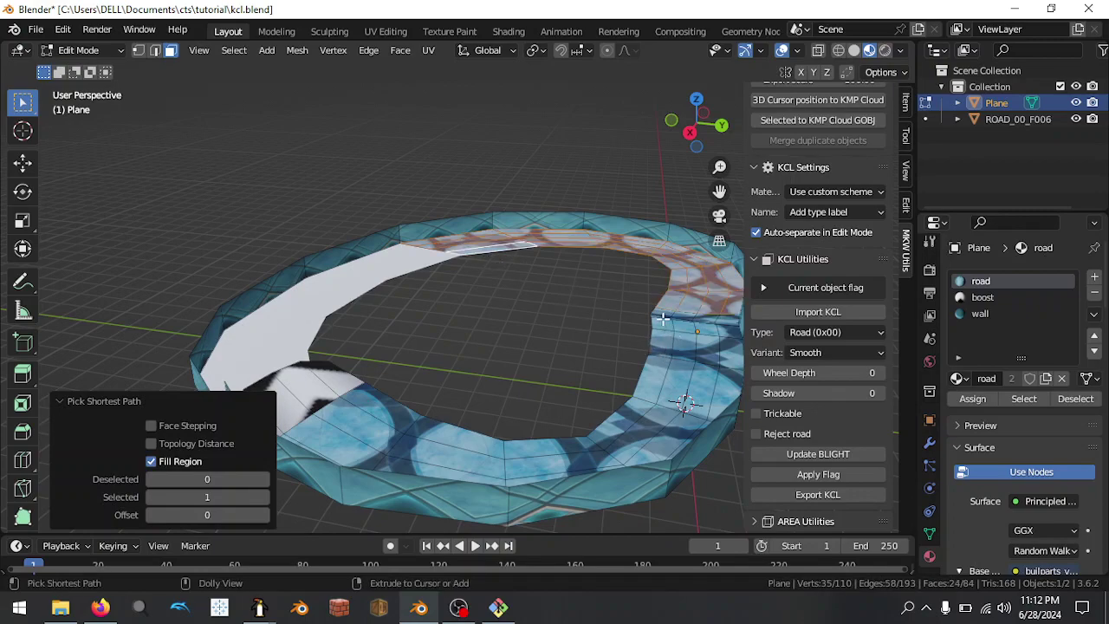
left_click(724, 396, "ctrl")
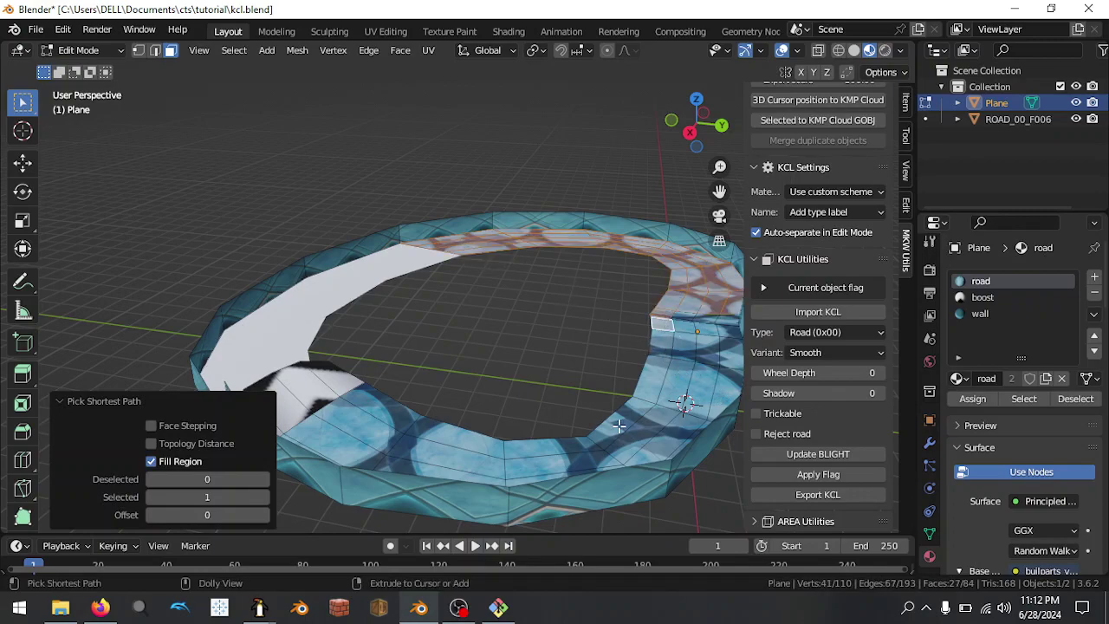
left_click(564, 445, "ctrl")
left_click(330, 453, "ctrl")
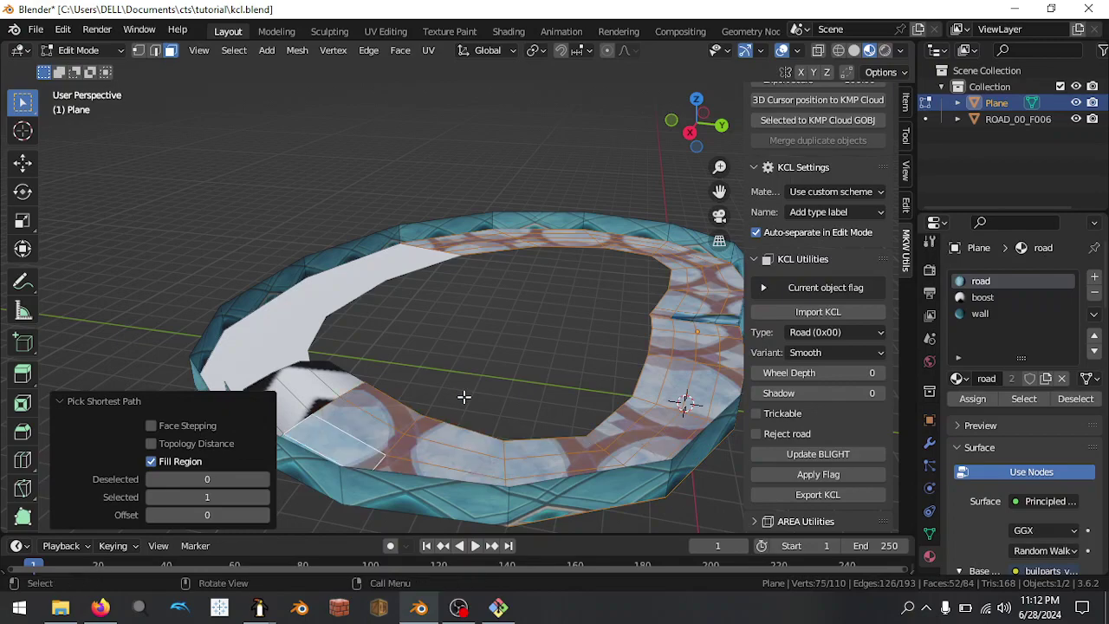
Step: Add the missed road faces with circle select and apply the Road (0x00) Smooth flag to the selection
middle_click_drag(464, 397, 369, 433)
middle_click_drag(649, 364, 495, 262)
middle_click_drag(512, 361, 354, 321)
key("c")
left_click_drag(355, 321, 342, 328)
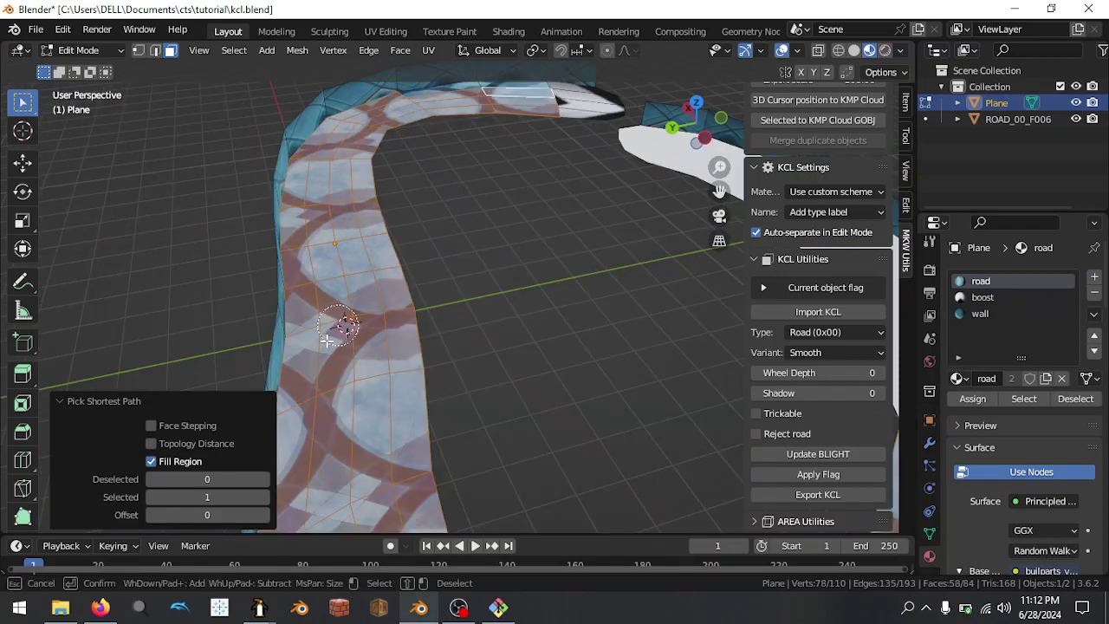
middle_click_drag(342, 328, 572, 259)
left_click(564, 321)
right_click(564, 321)
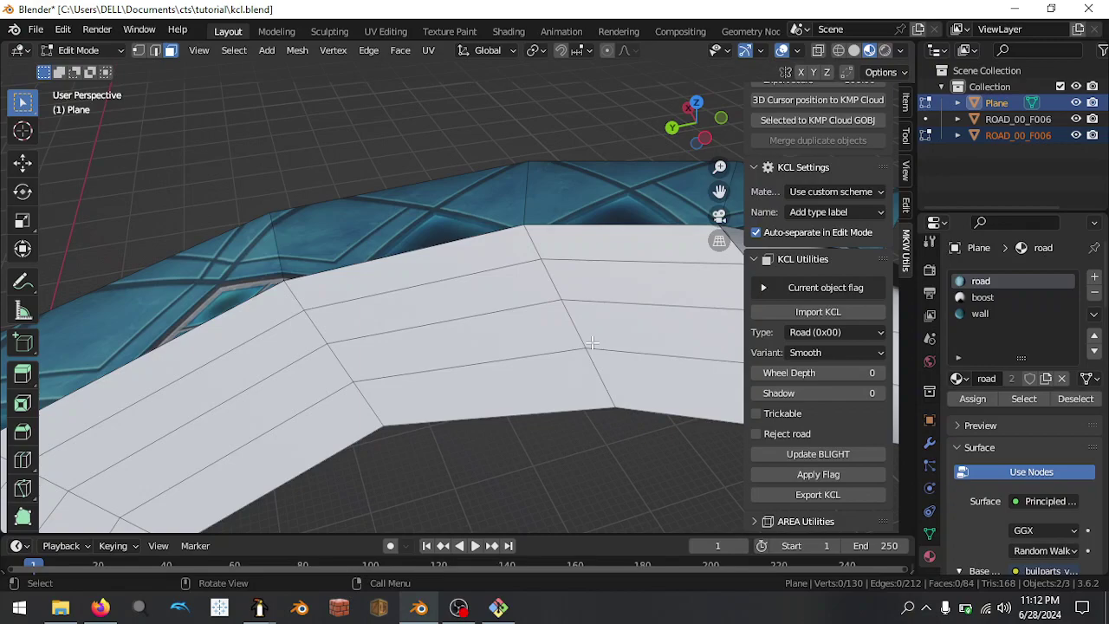
Step: Select the boost panel's faces on the Plane mesh at the end of the flagged road
key("Tab")
middle_click_drag(568, 306, 482, 239)
left_click(482, 240)
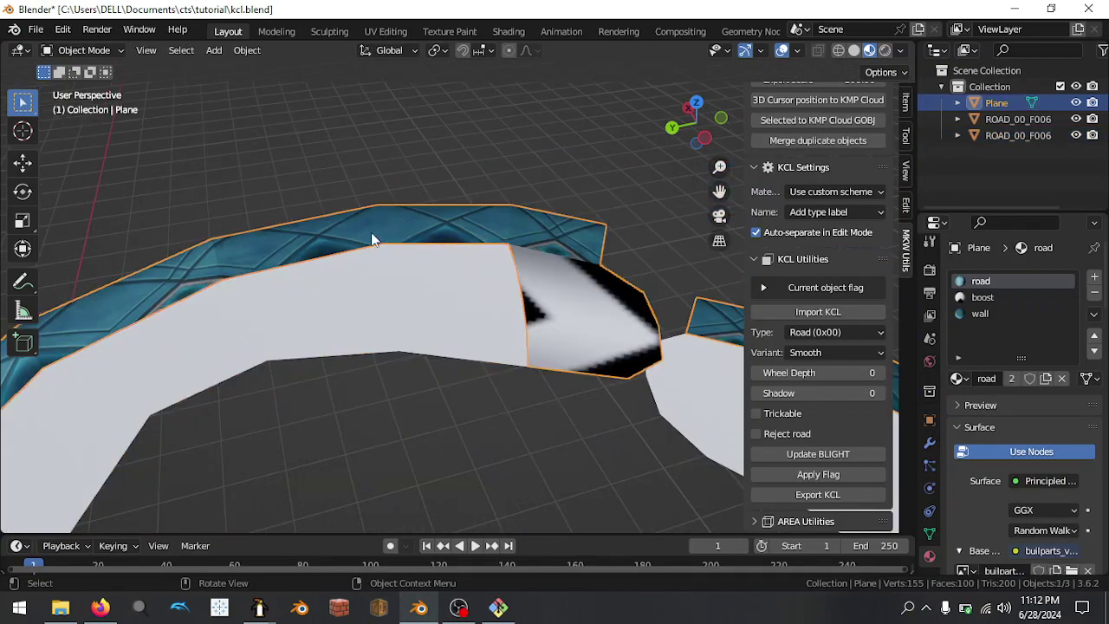
middle_click_drag(310, 329, 336, 314)
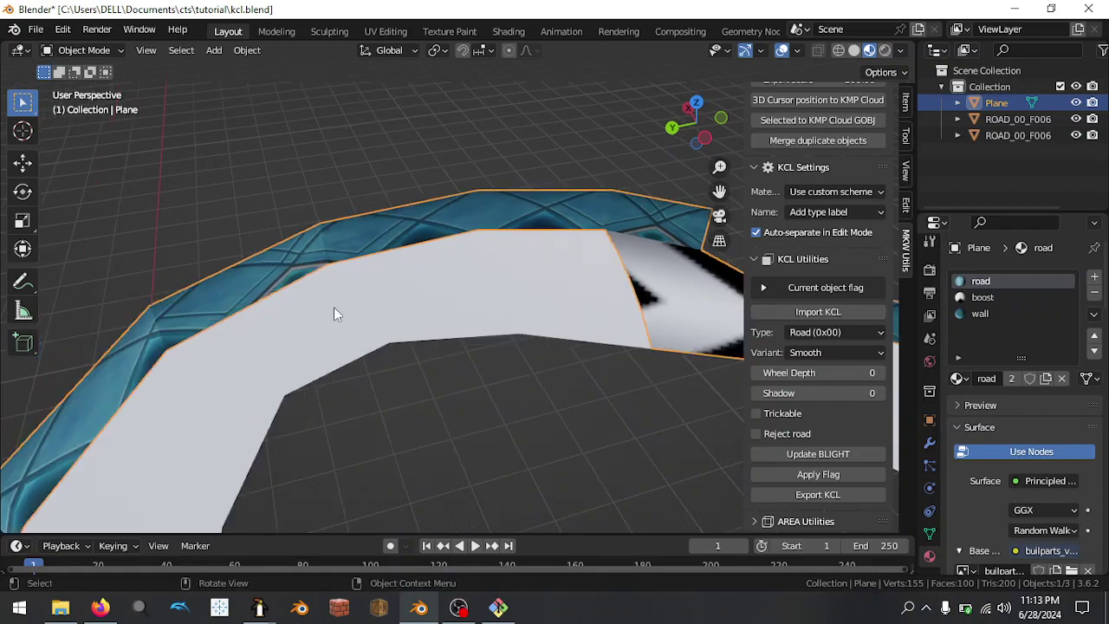
key("Tab")
left_click(348, 236)
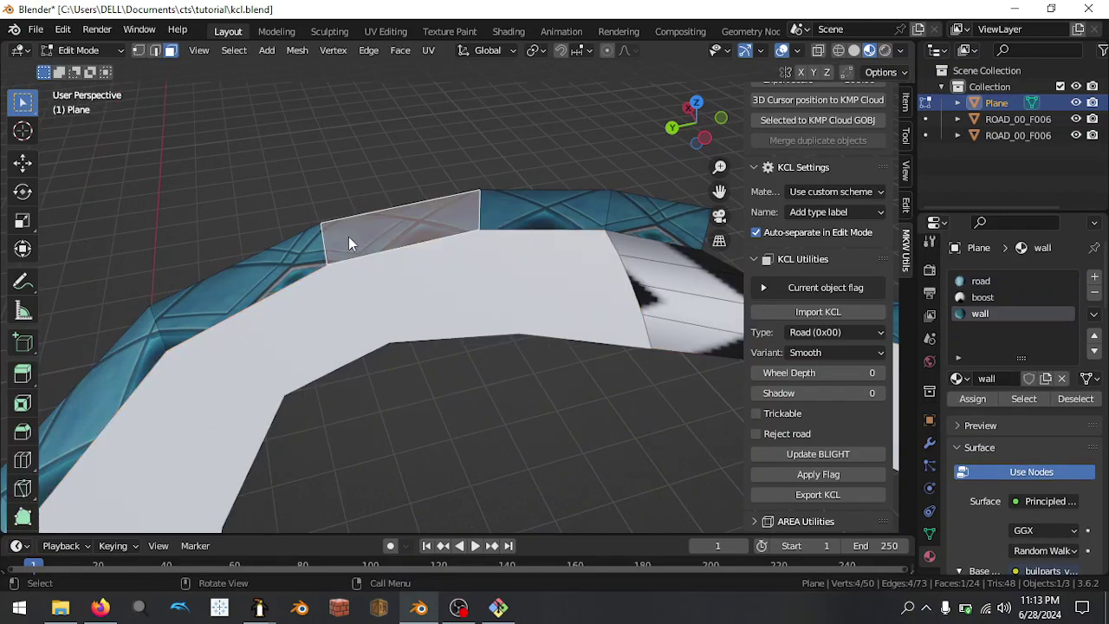
key("Tab")
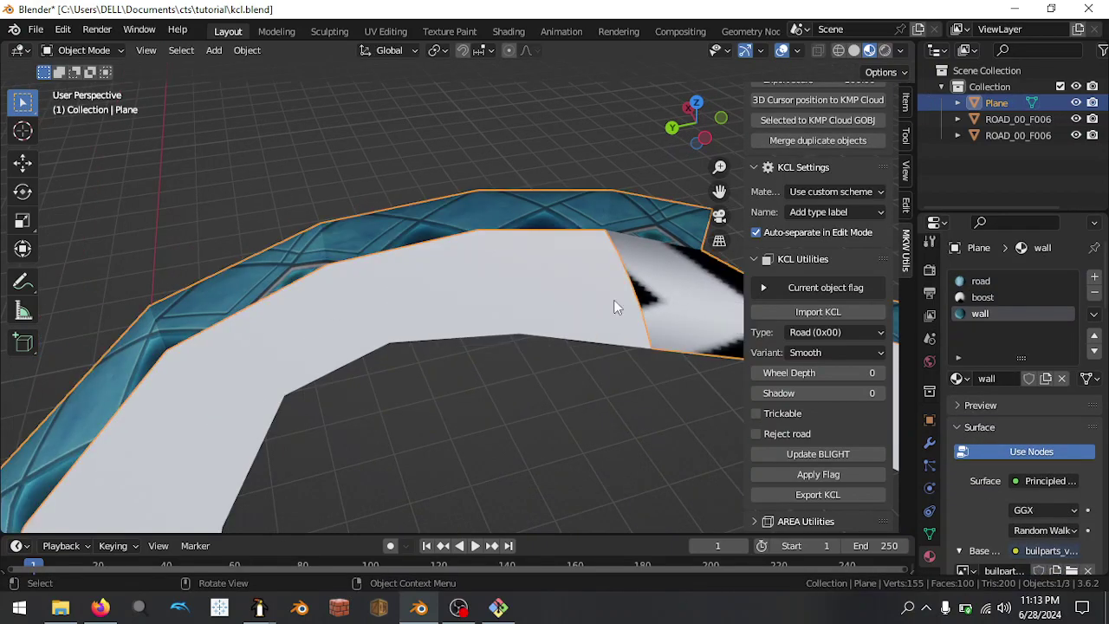
middle_click_drag(614, 303, 481, 259, "shift")
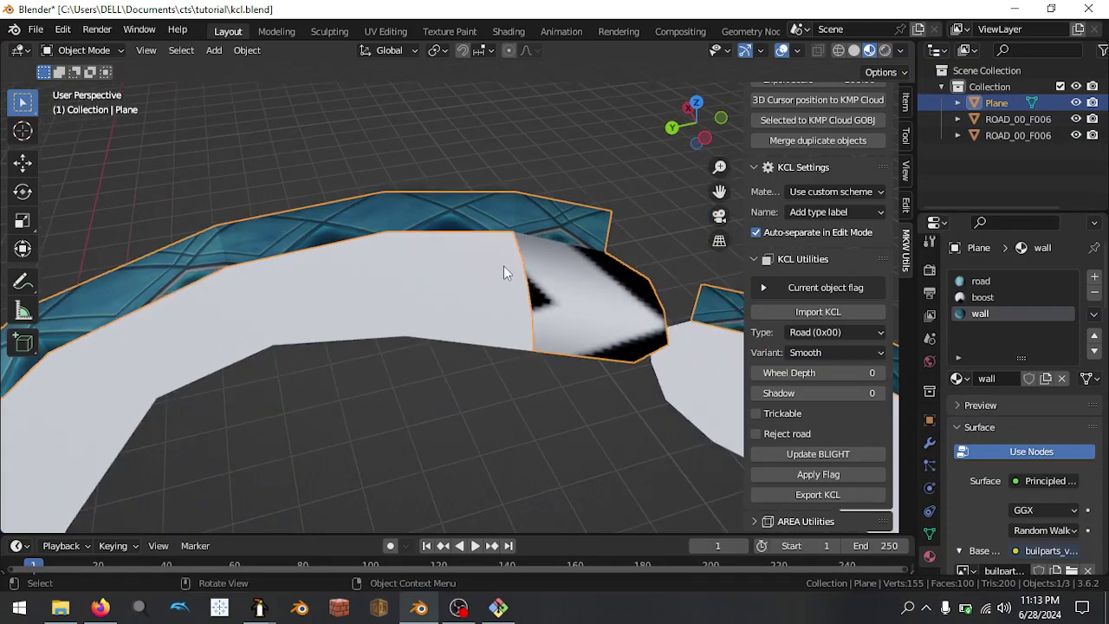
key("Tab")
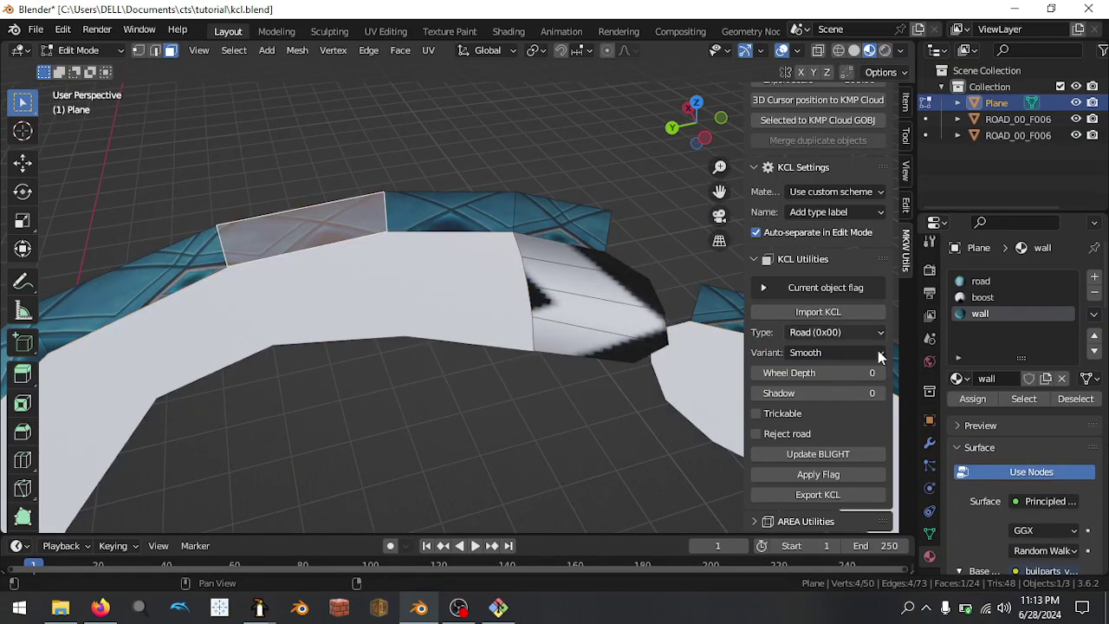
left_click(572, 257)
left_click(580, 348, "ctrl")
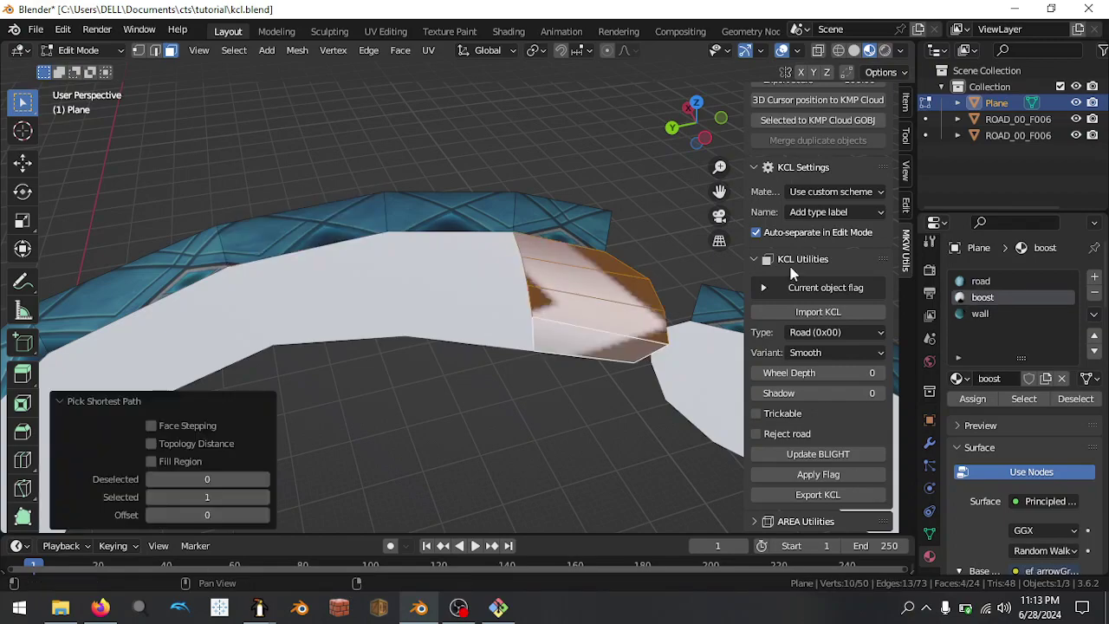
left_click(810, 334)
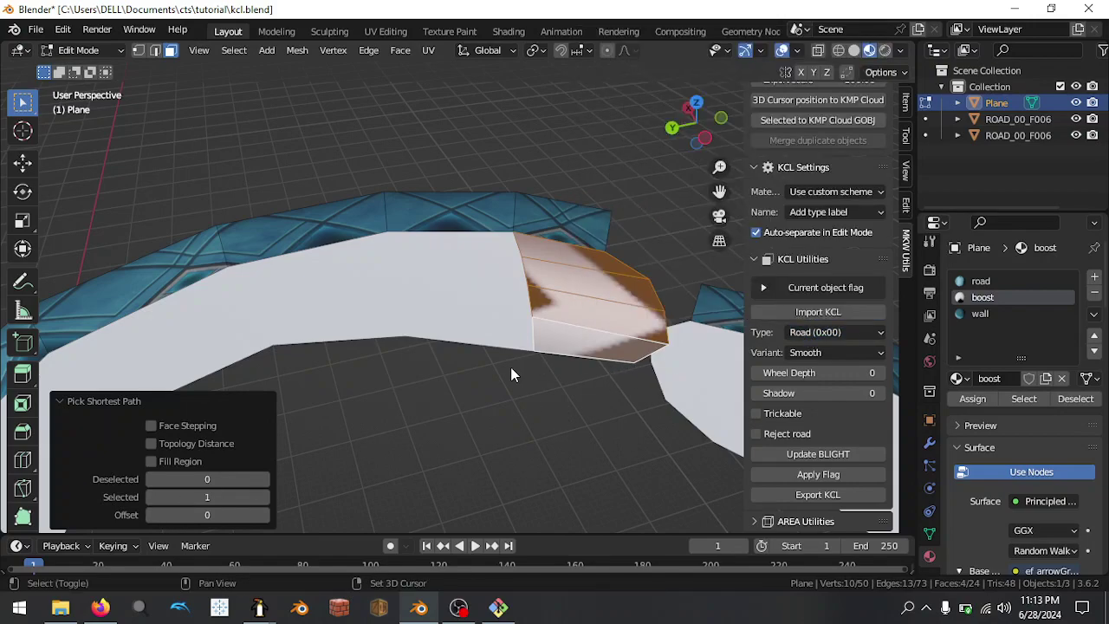
Step: Cut an edge loop across the boost panel near its outer end on the Plane mesh
middle_click_drag(512, 371, 485, 389, "shift")
scroll(485, 387, "down", 4)
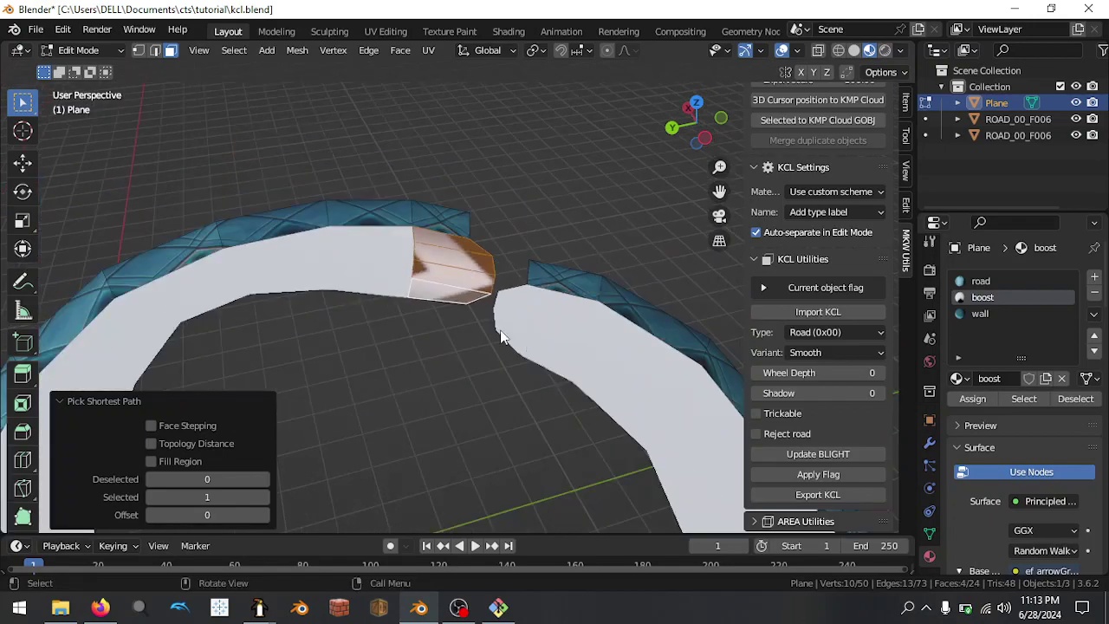
scroll(450, 300, "up", 4)
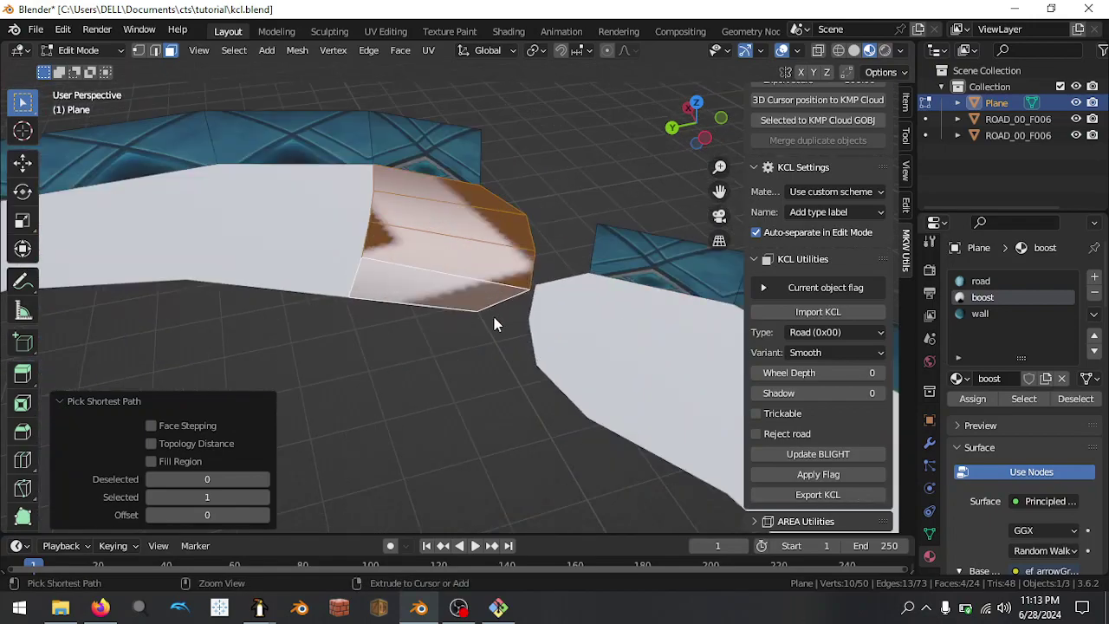
key("ctrl+r")
left_click(452, 301)
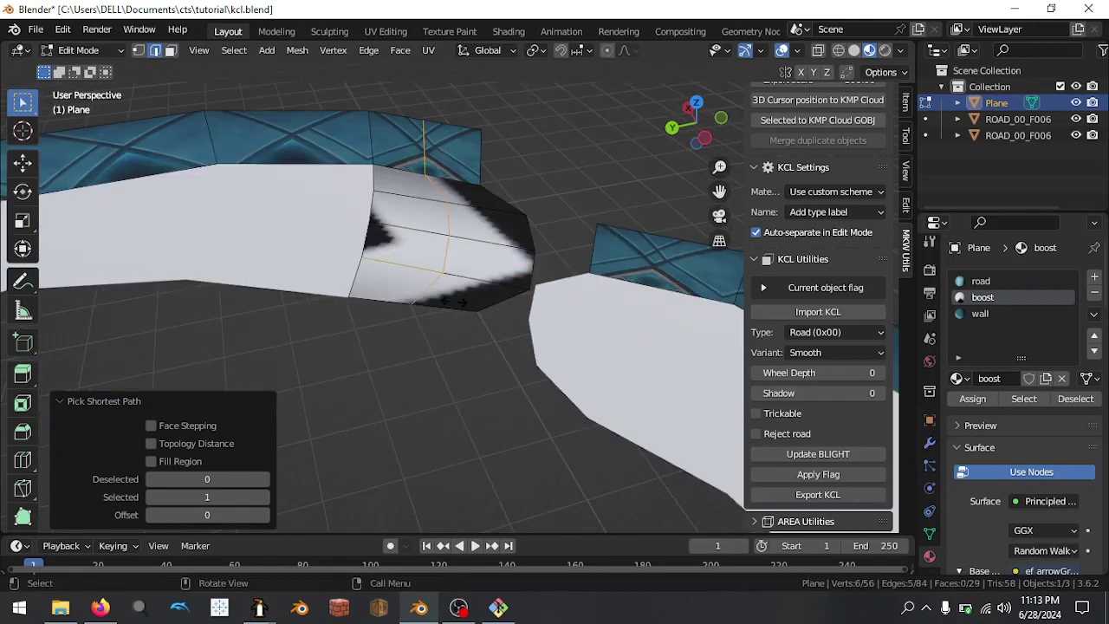
Step: Select the boost panel's face loop on the road side of the cut and apply the Boost Pad (0x06) Default flag
left_click(180, 49)
left_click(172, 50)
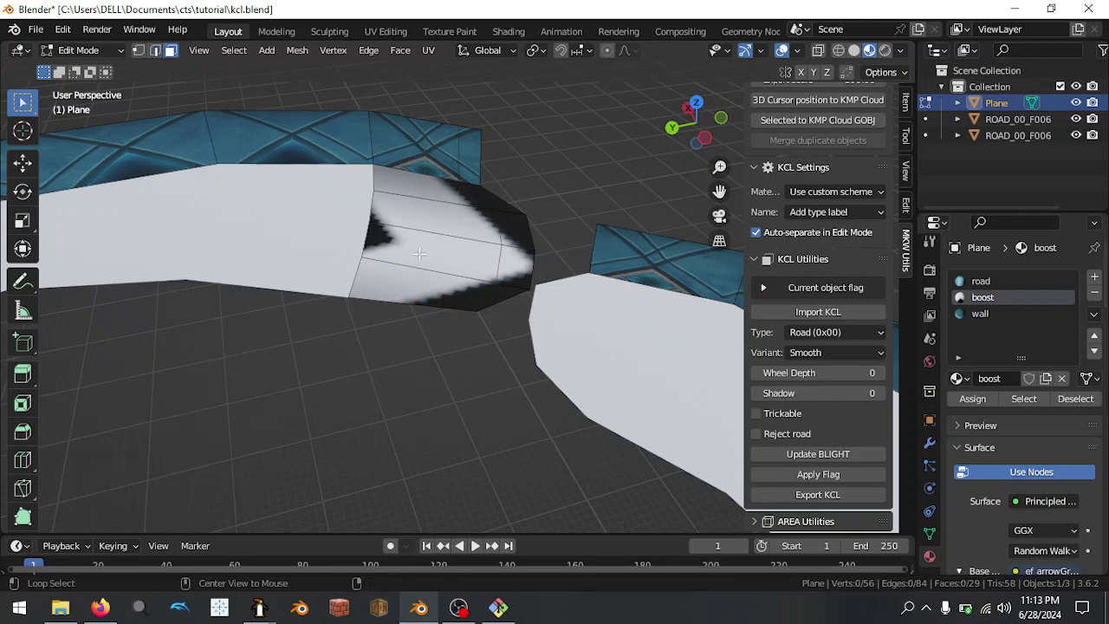
left_click(418, 254, "alt")
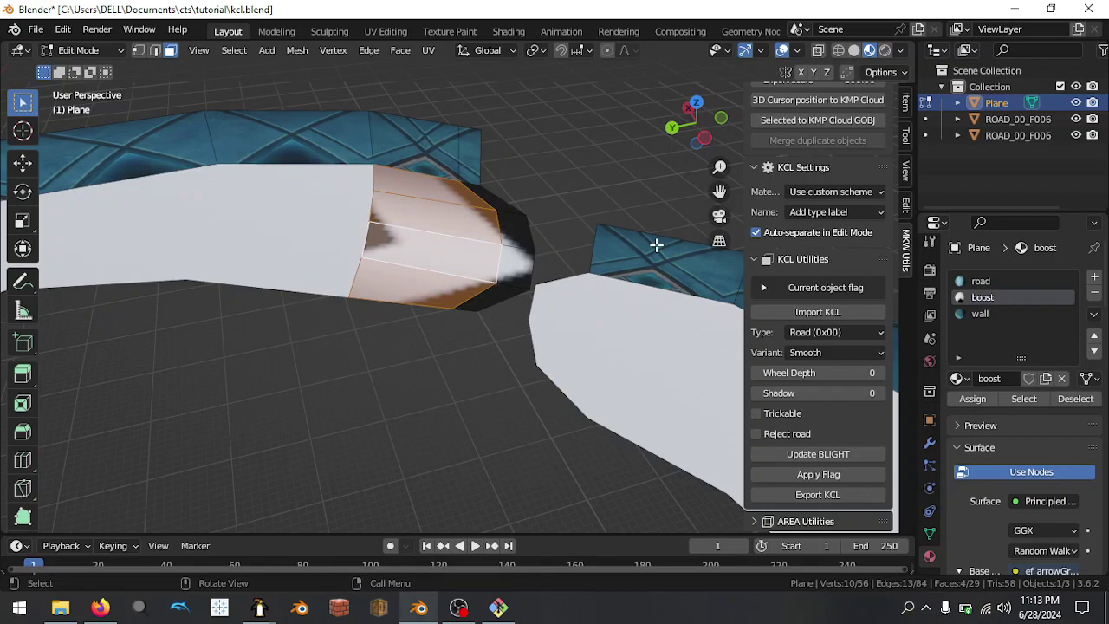
left_click(836, 332)
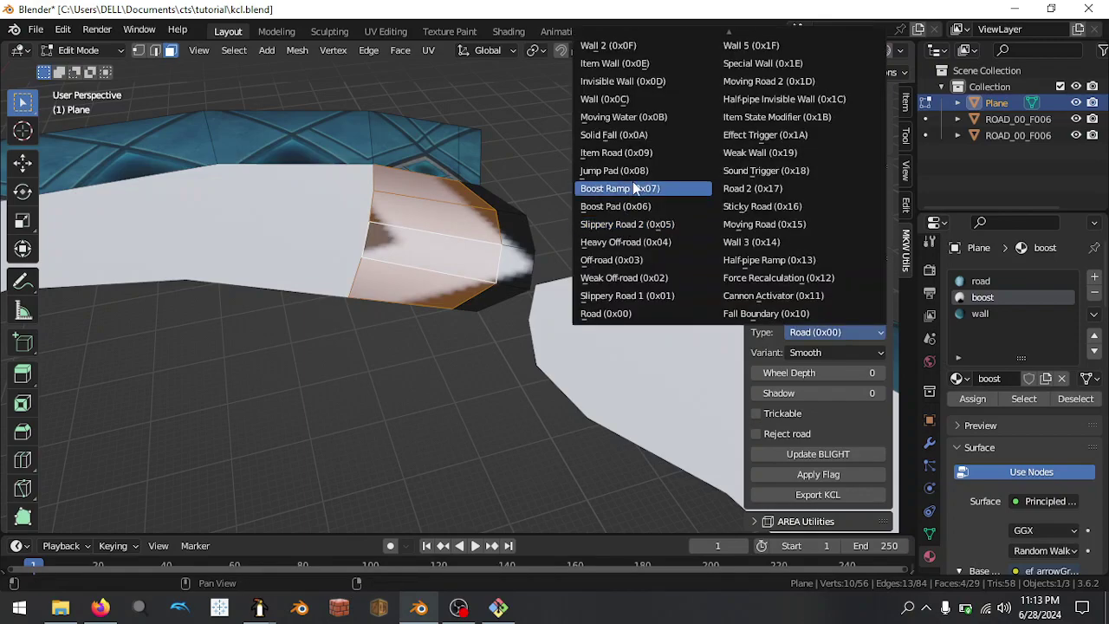
left_click(635, 188)
left_click(828, 335)
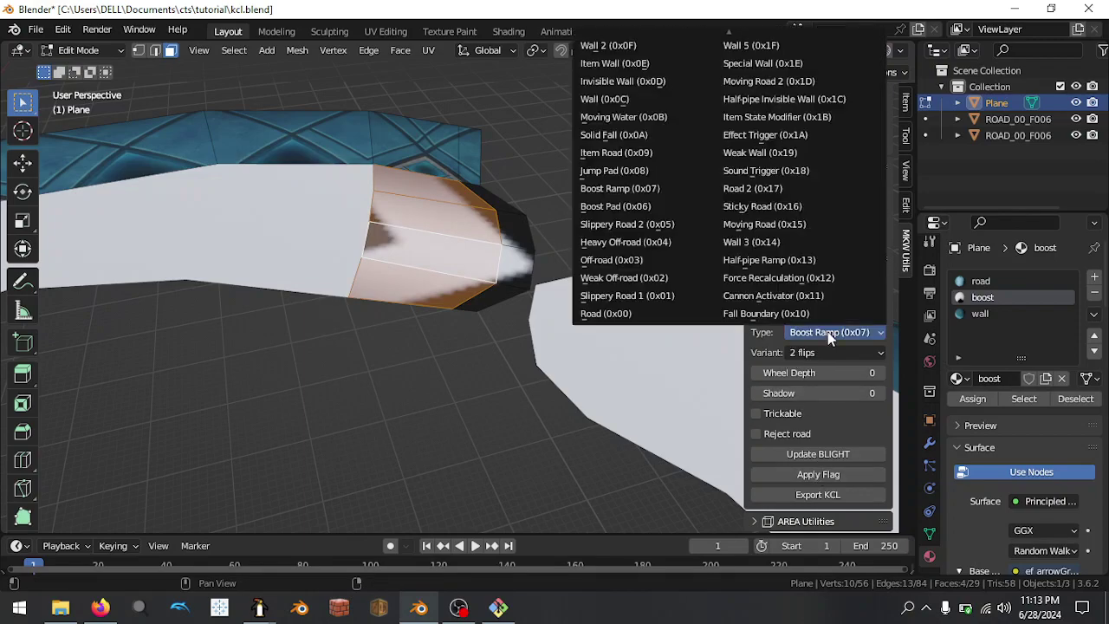
left_click(643, 206)
left_click(818, 473)
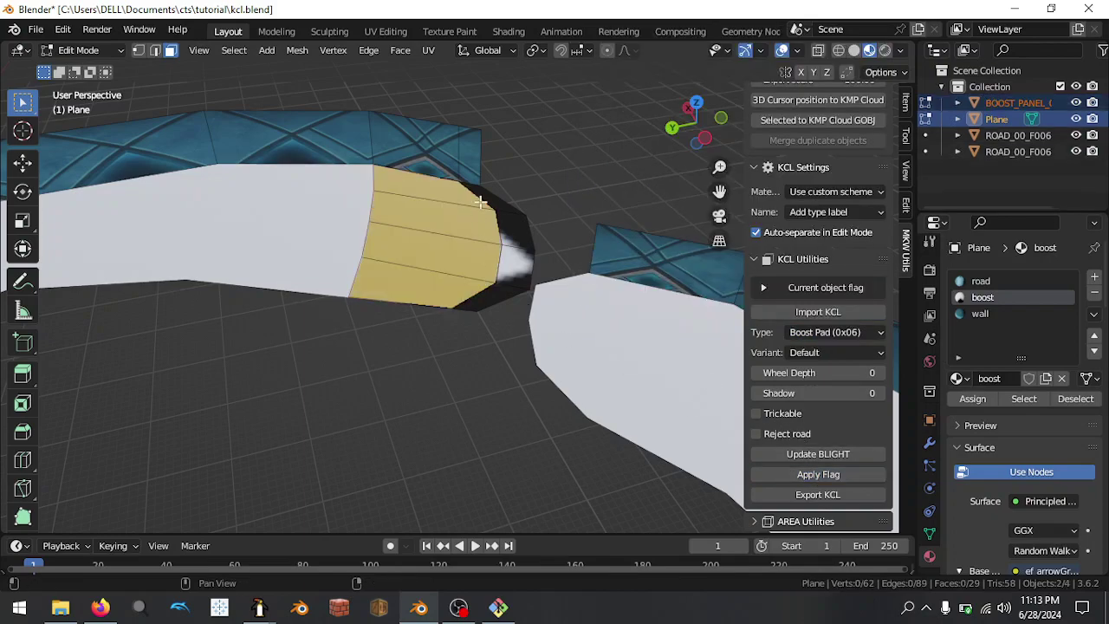
Step: Select the narrow face strip at the boost panel's end and apply the Boost Pad (0x06) flag with Trickable enabled
left_click(511, 286, "ctrl")
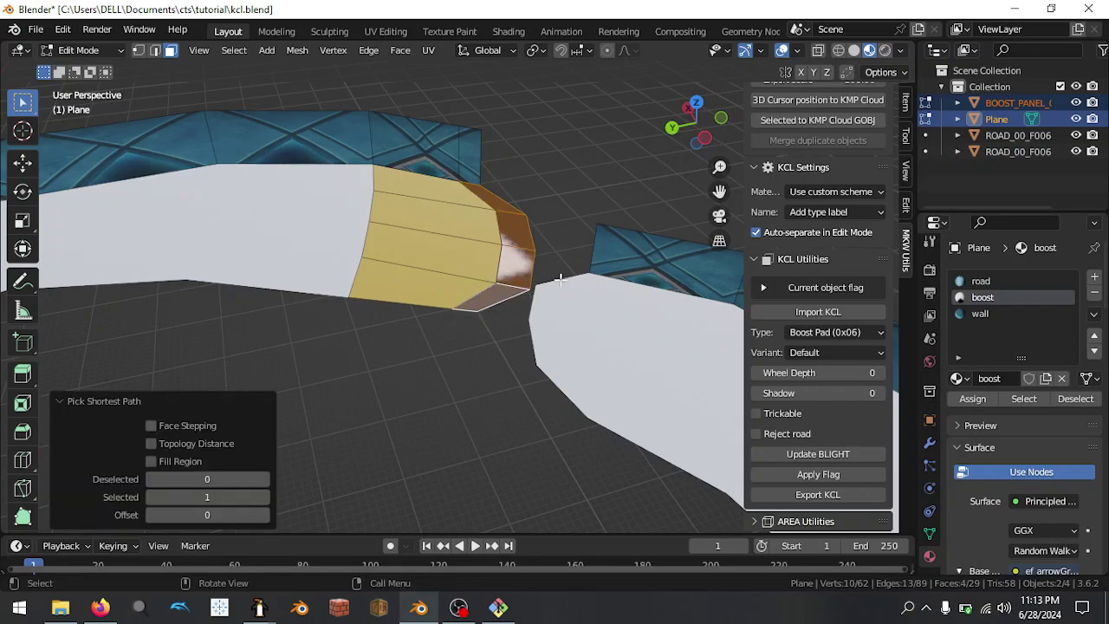
left_click(809, 332)
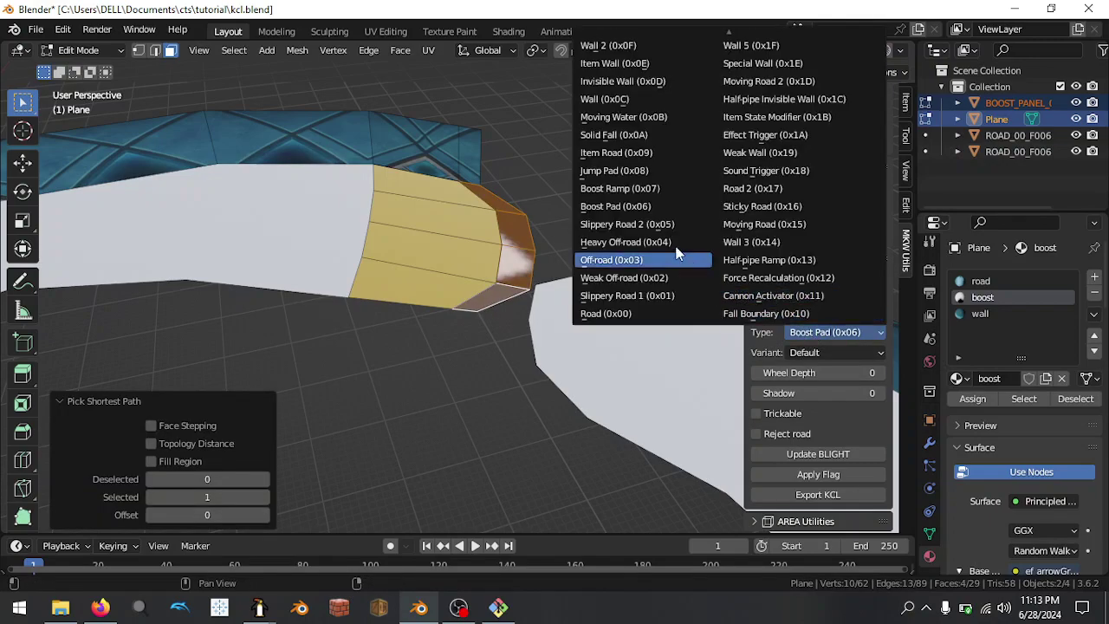
left_click(812, 333)
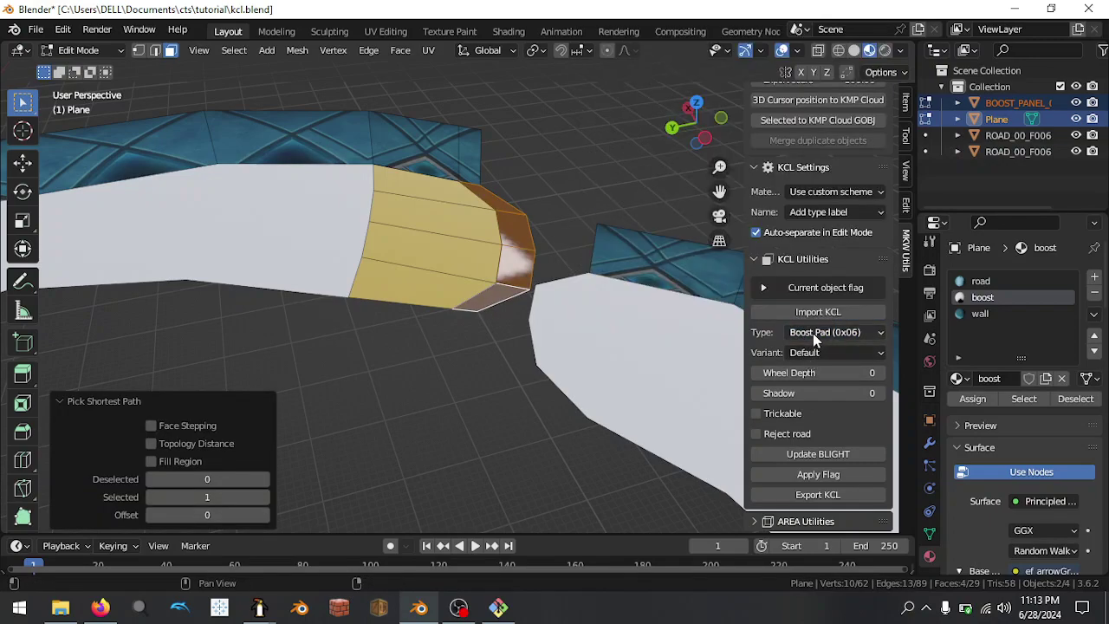
left_click(792, 414)
left_click(812, 474)
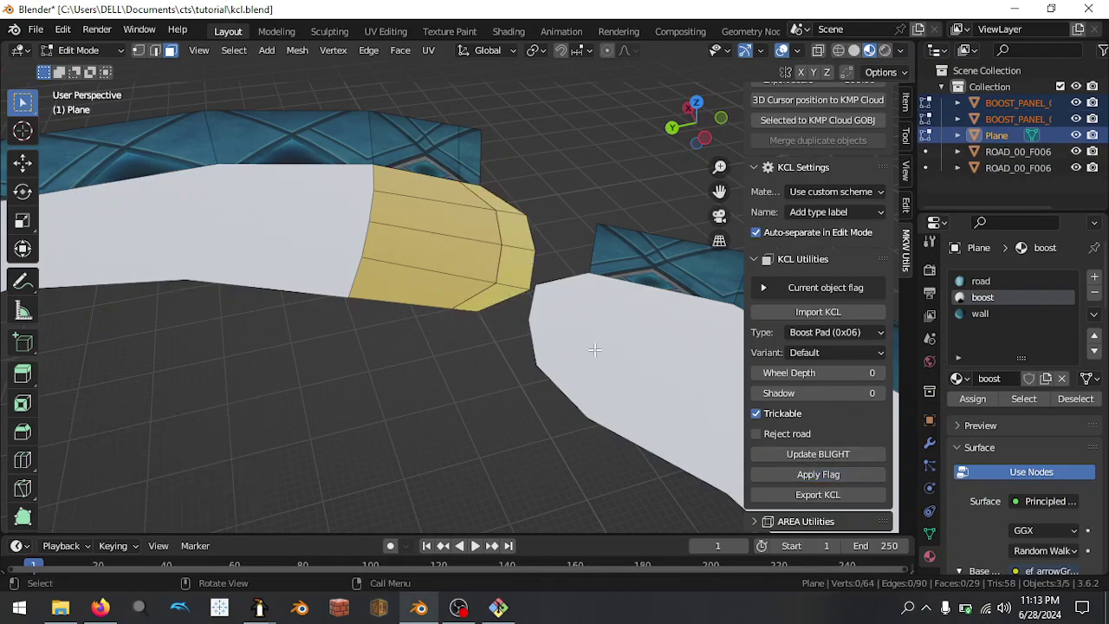
Step: Return to object mode and select only the Plane object that holds the remaining wall faces
key("Tab")
middle_click_drag(601, 363, 498, 228, "ctrl")
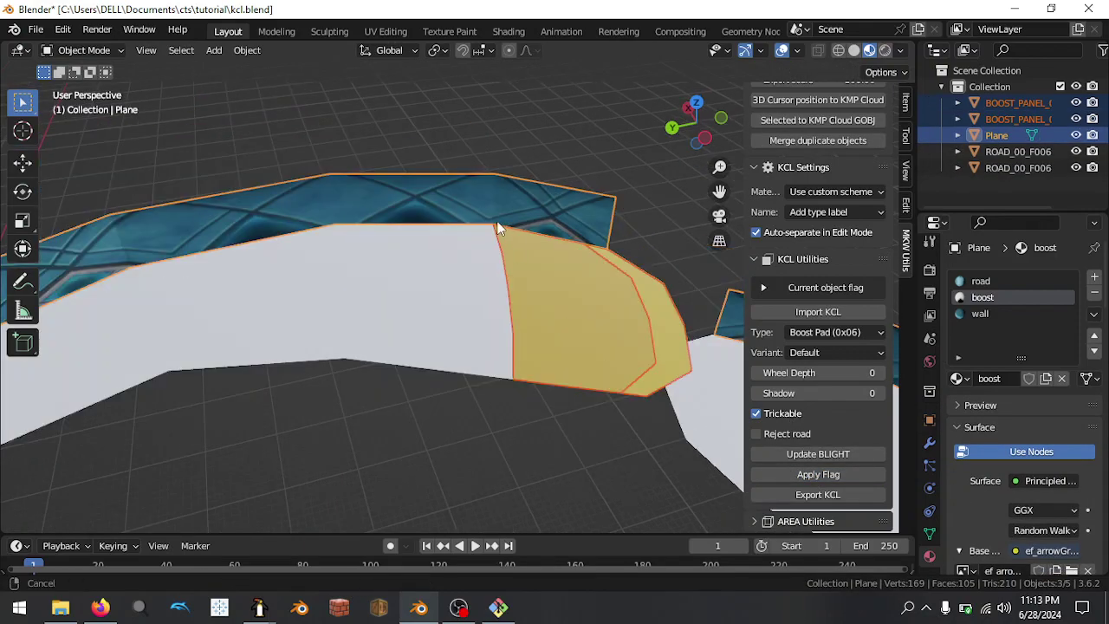
left_click(499, 227)
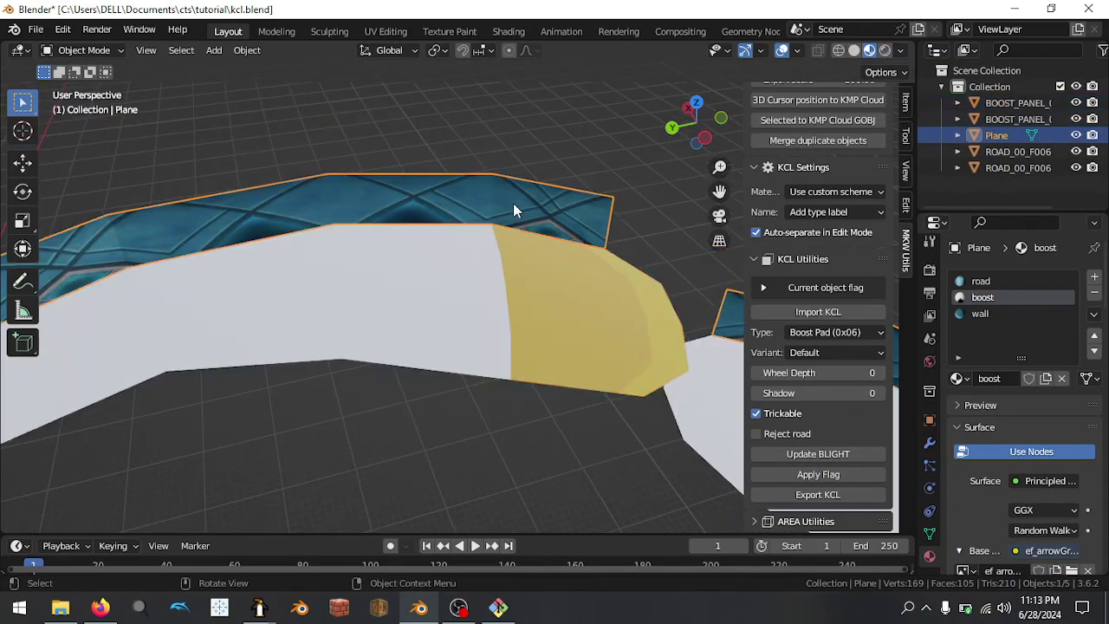
Step: Look at the variants offered by the Wall 5 (0x1F) and Wall 2 (0x0F) collision types
left_click(811, 332)
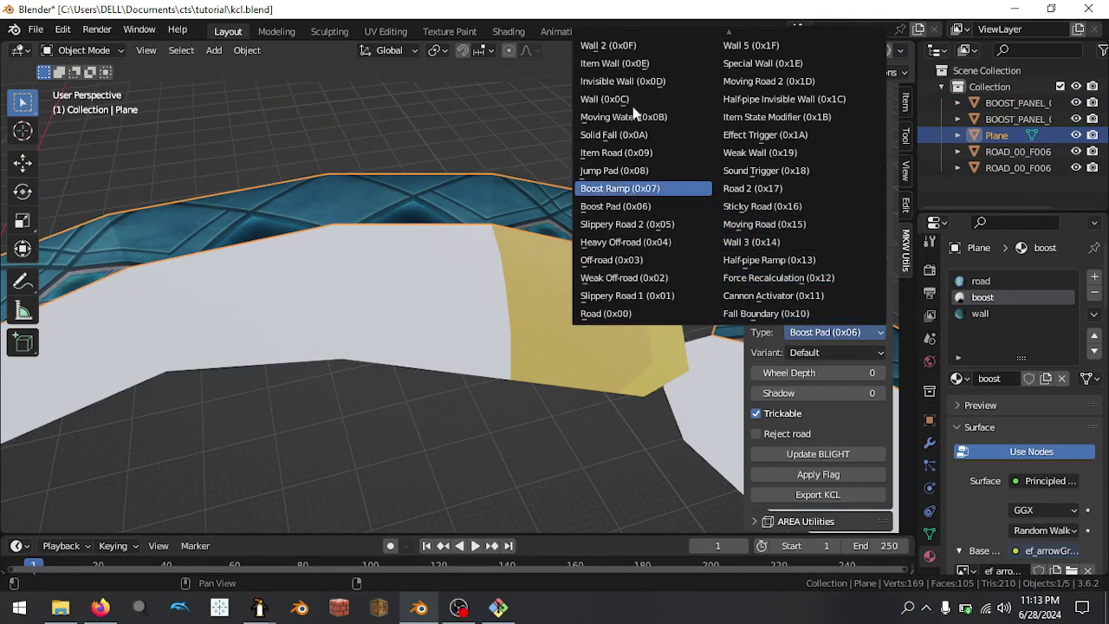
left_click(752, 46)
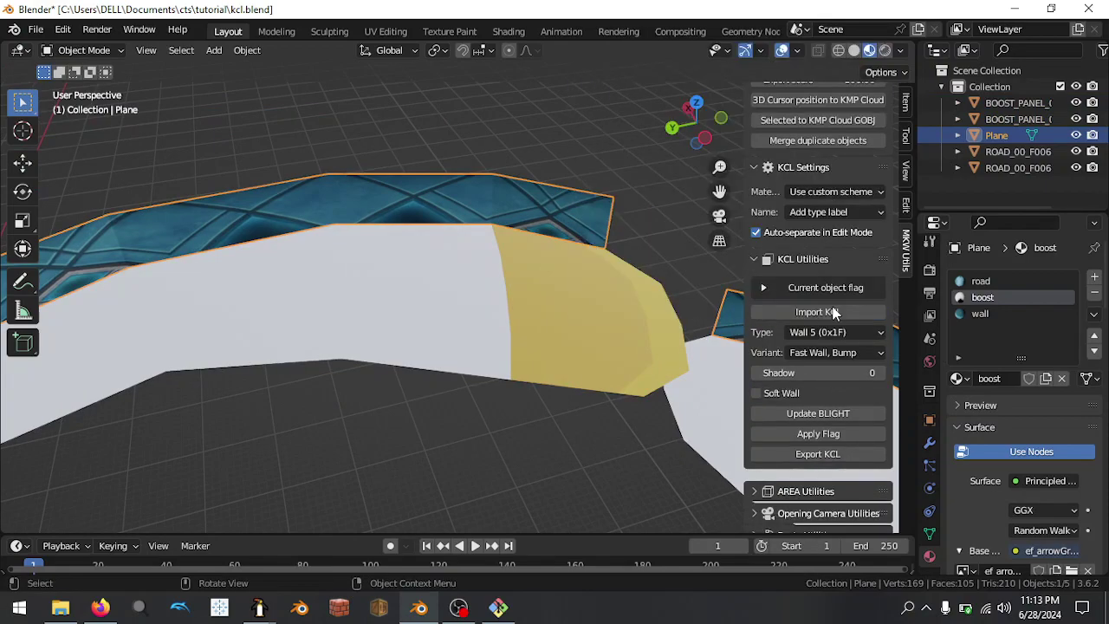
left_click(844, 353)
left_click(841, 354)
left_click(831, 333)
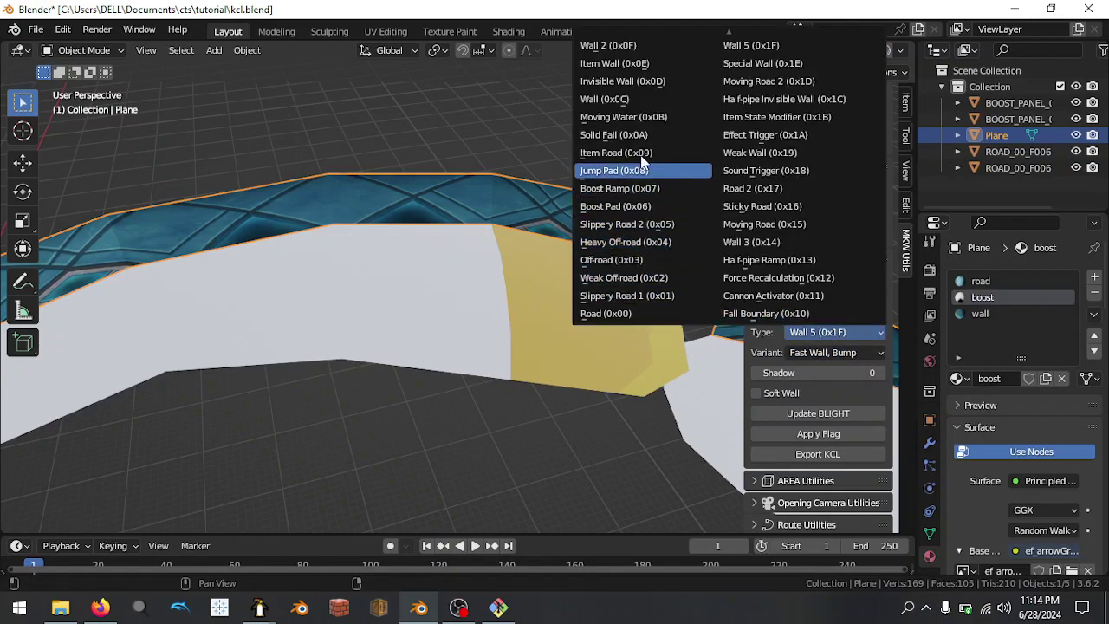
left_click(641, 54)
left_click(811, 350)
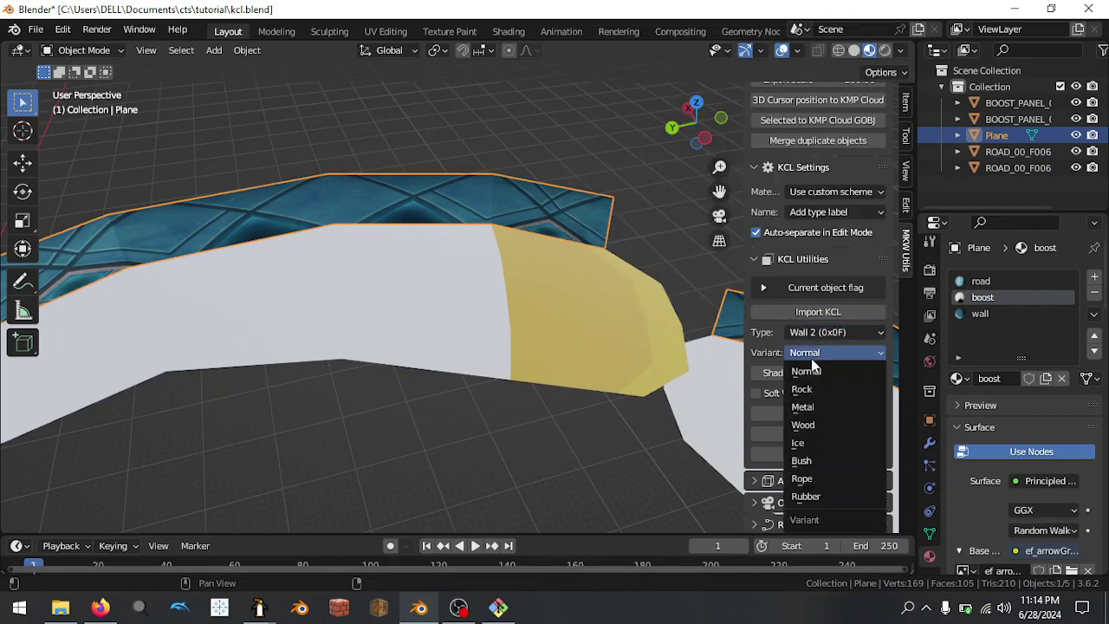
left_click(811, 369)
Step: Look at the variants offered by the Wall 3 (0x14) and Special Wall (0x1E) collision types
left_click(815, 332)
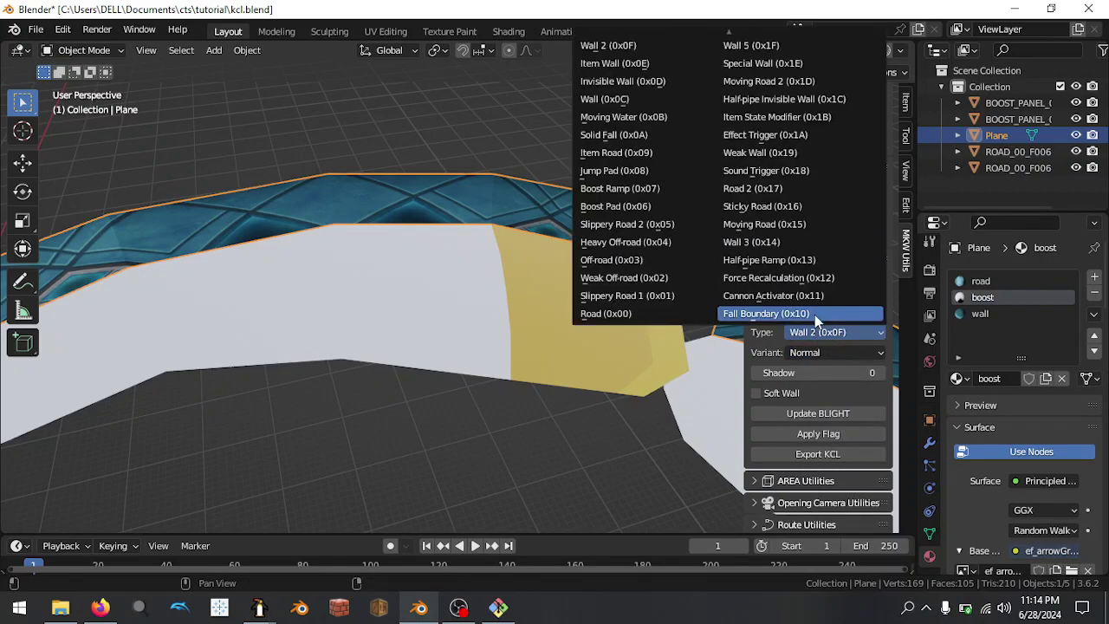
left_click(762, 242)
left_click(838, 355)
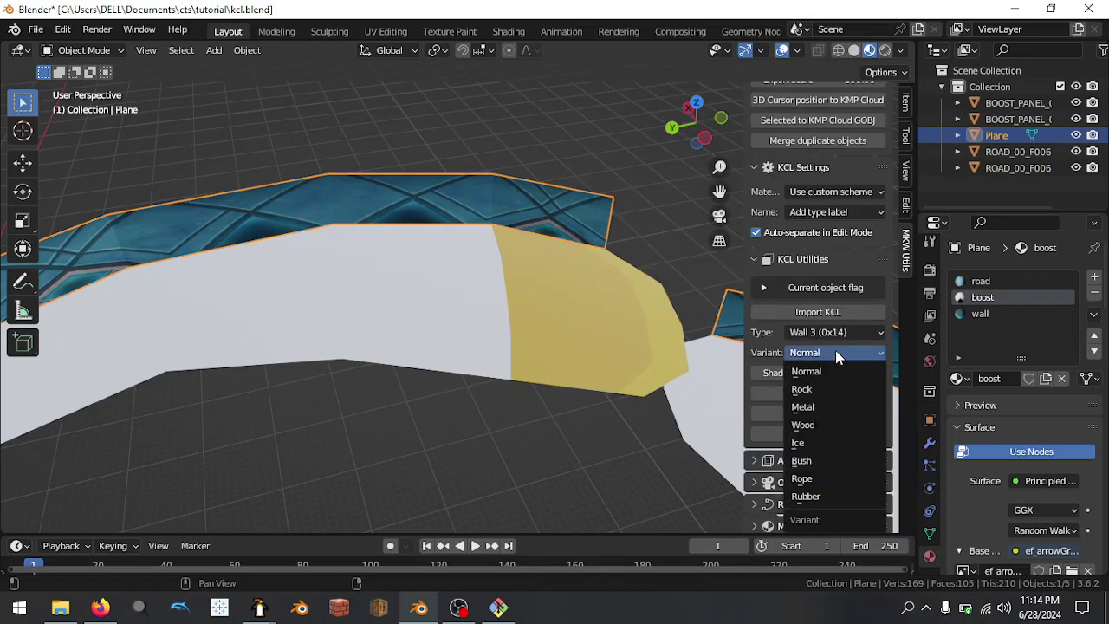
left_click(817, 311)
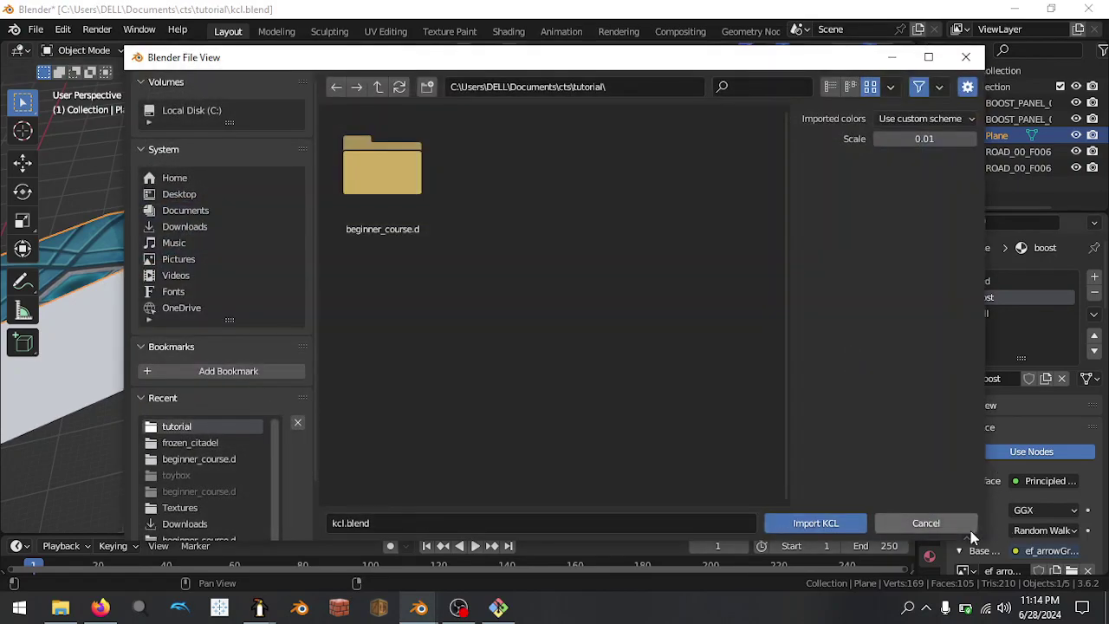
left_click(969, 527)
left_click(825, 334)
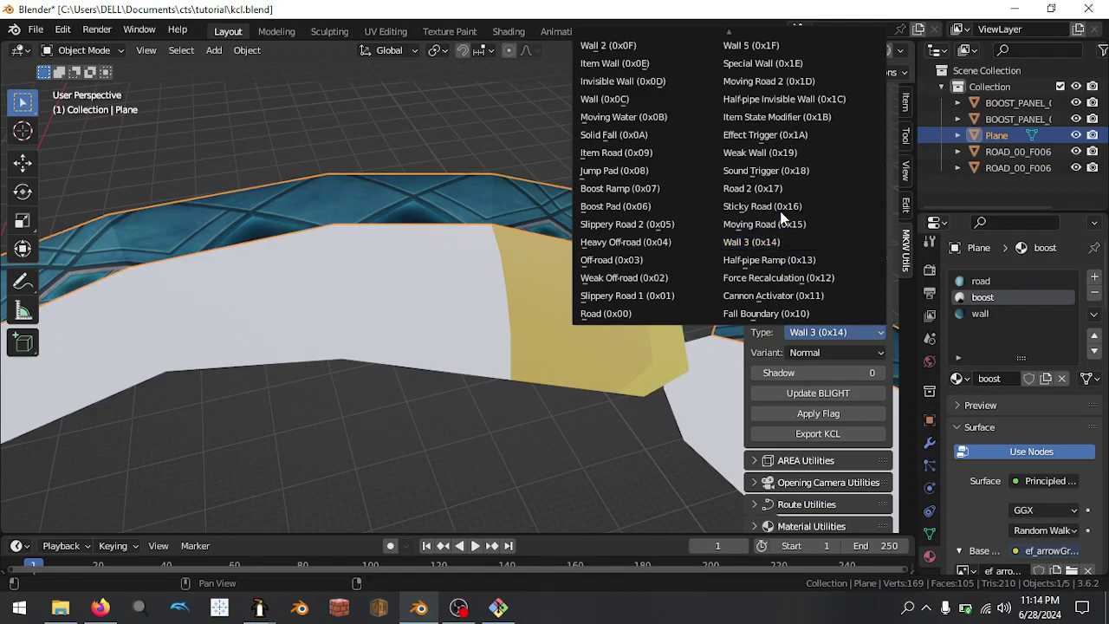
left_click(775, 63)
left_click(822, 352)
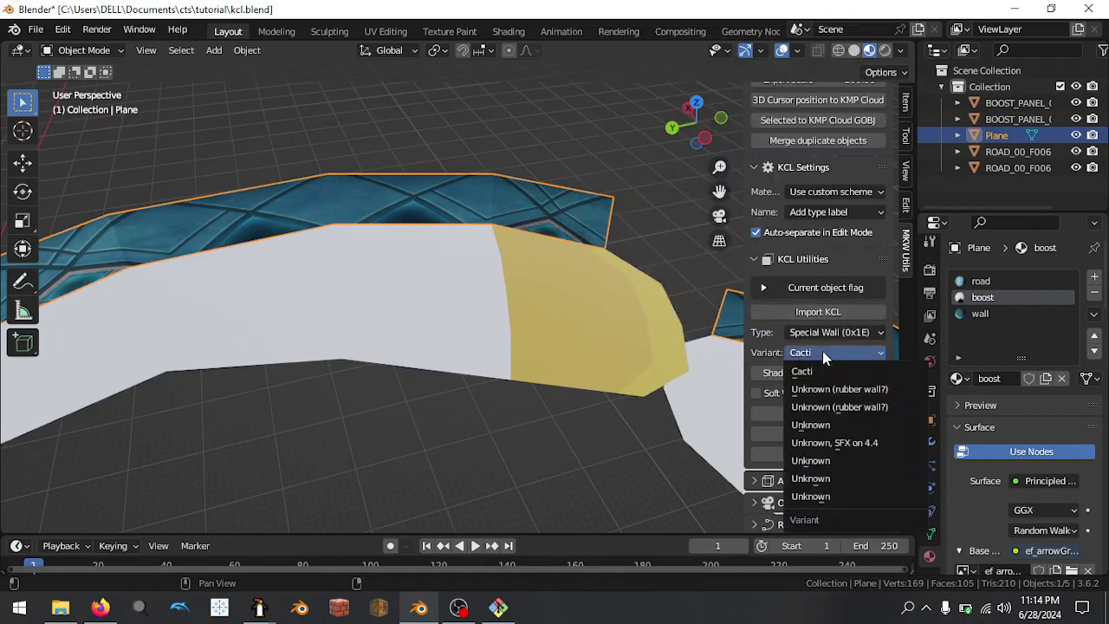
left_click(821, 345)
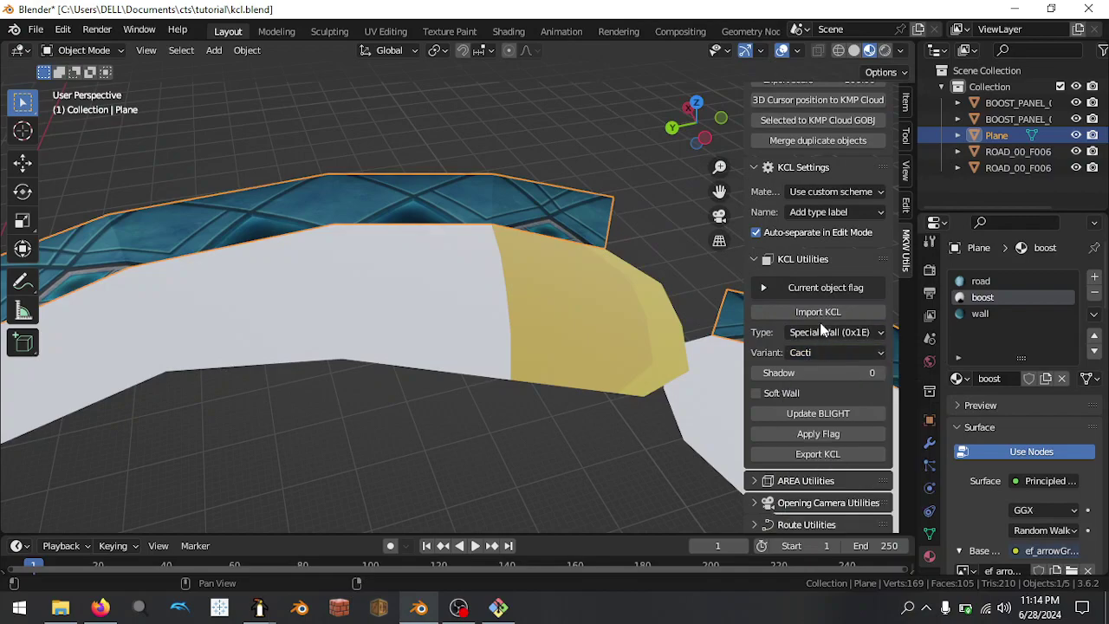
Step: Apply the Wall (0x0C) flag with the Ice variant to the Plane object's walls and inspect them around the track
left_click(822, 331)
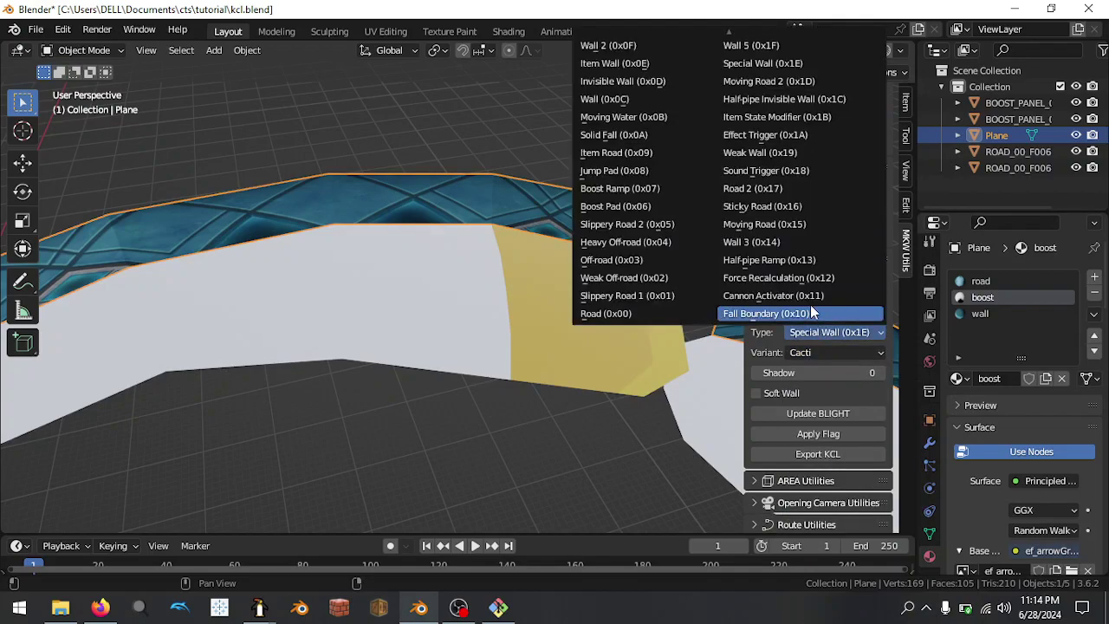
left_click(632, 100)
left_click(821, 347)
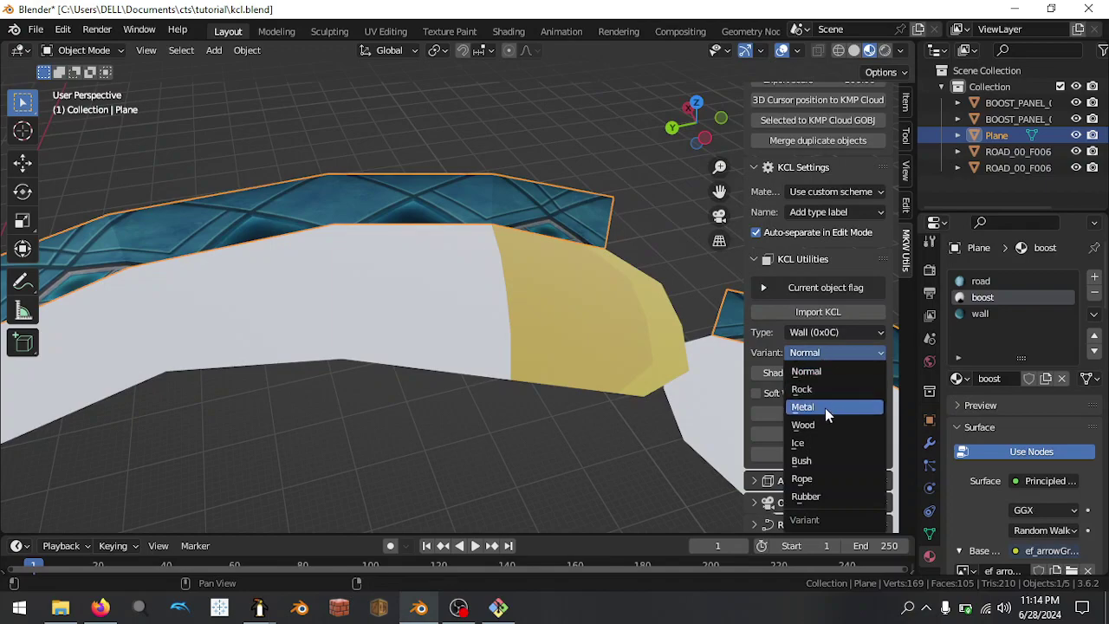
left_click(827, 442)
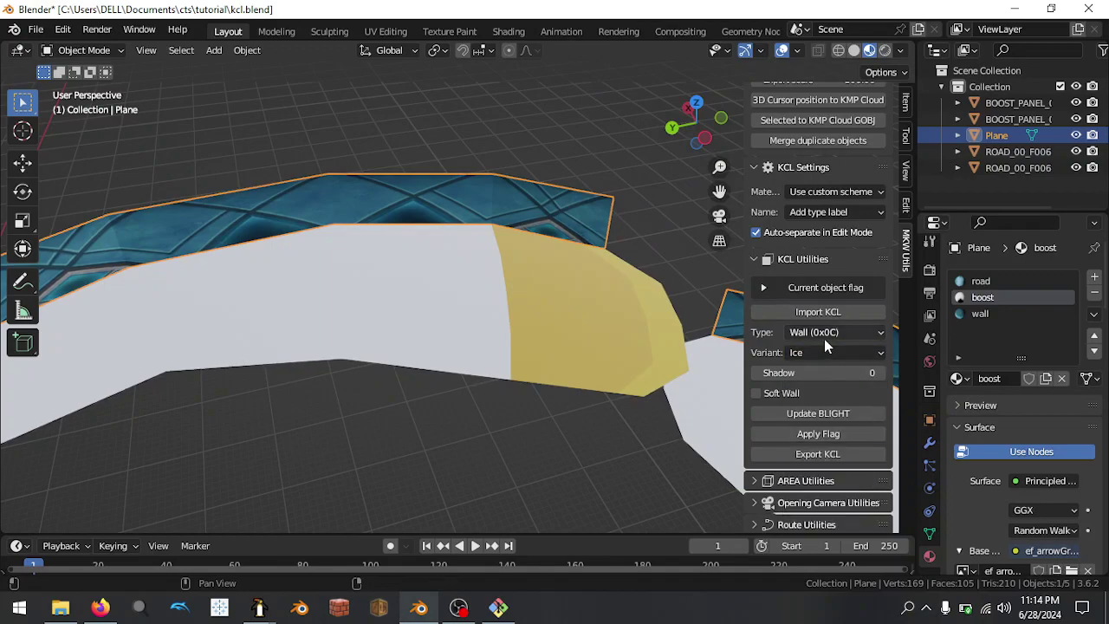
left_click(822, 435)
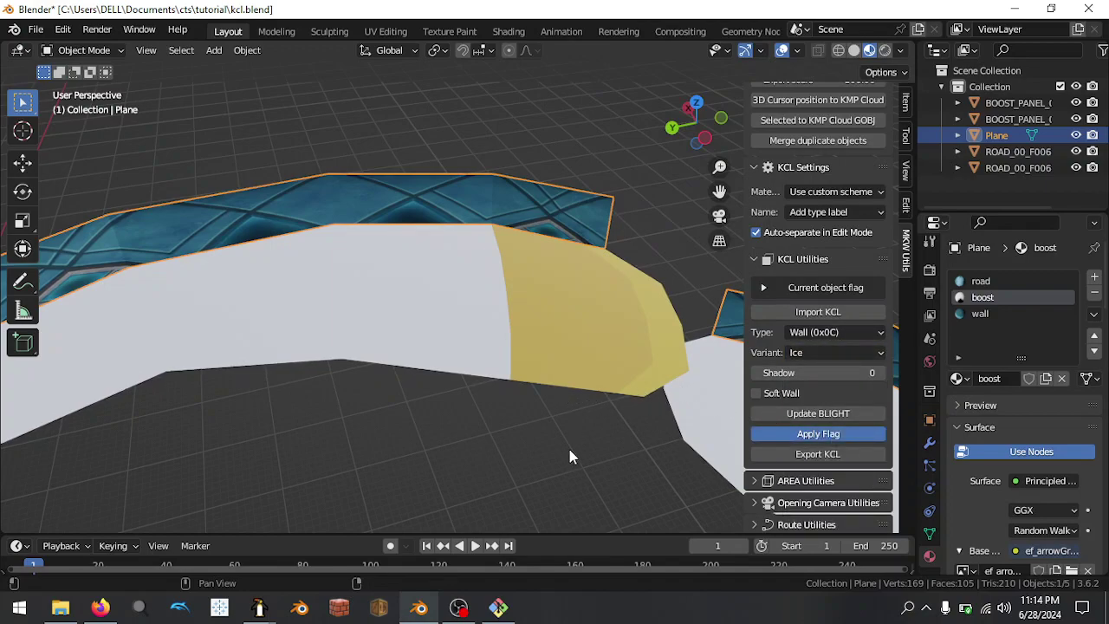
scroll(569, 469, "down", 6)
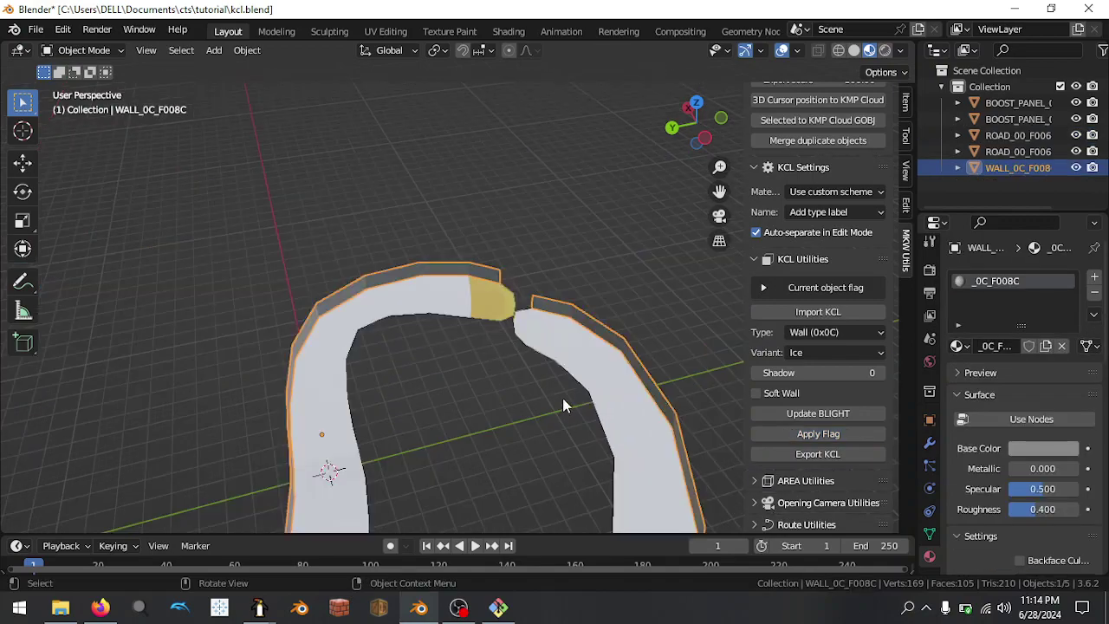
middle_click_drag(536, 354, 524, 409)
scroll(524, 396, "up", 5)
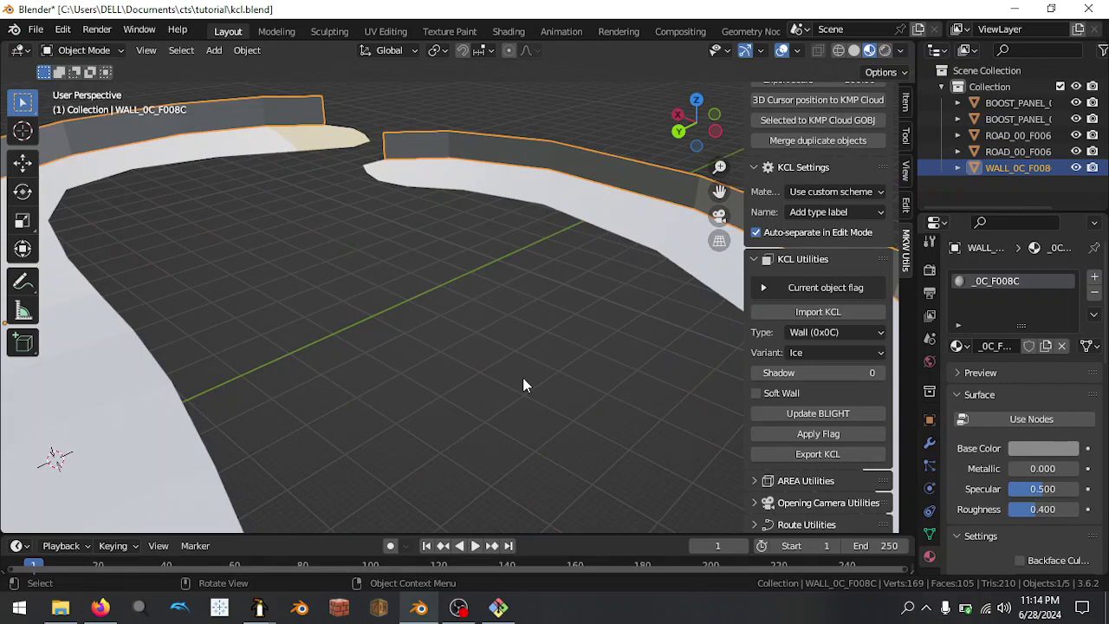
Step: Set up a KCL export into the beginner_course.d folder with the file name course.kcl
left_click(795, 454)
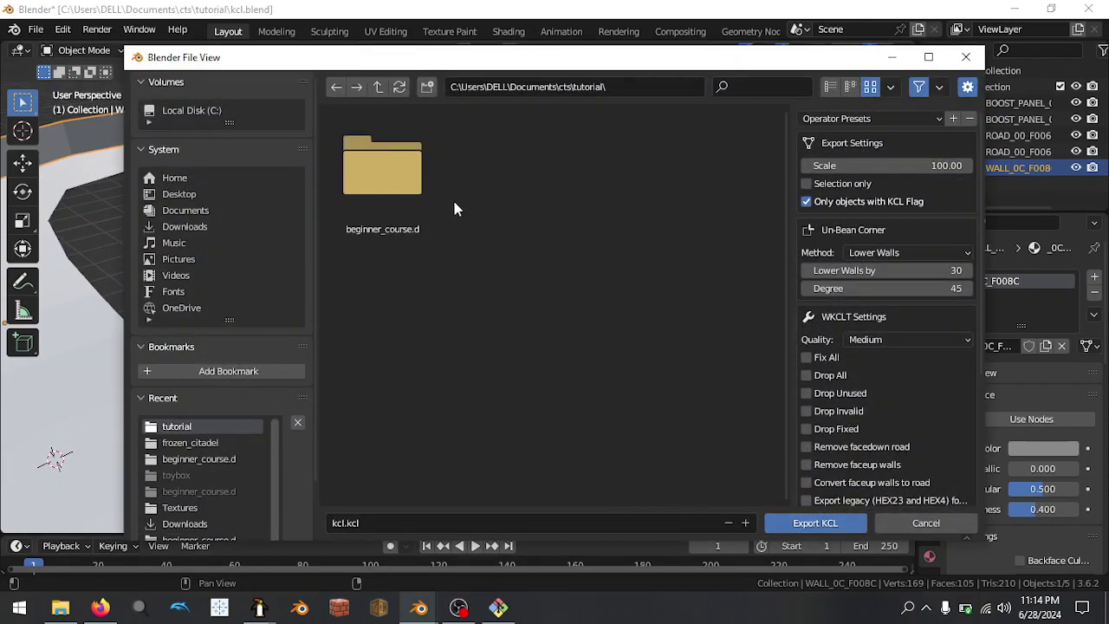
double_click(413, 175)
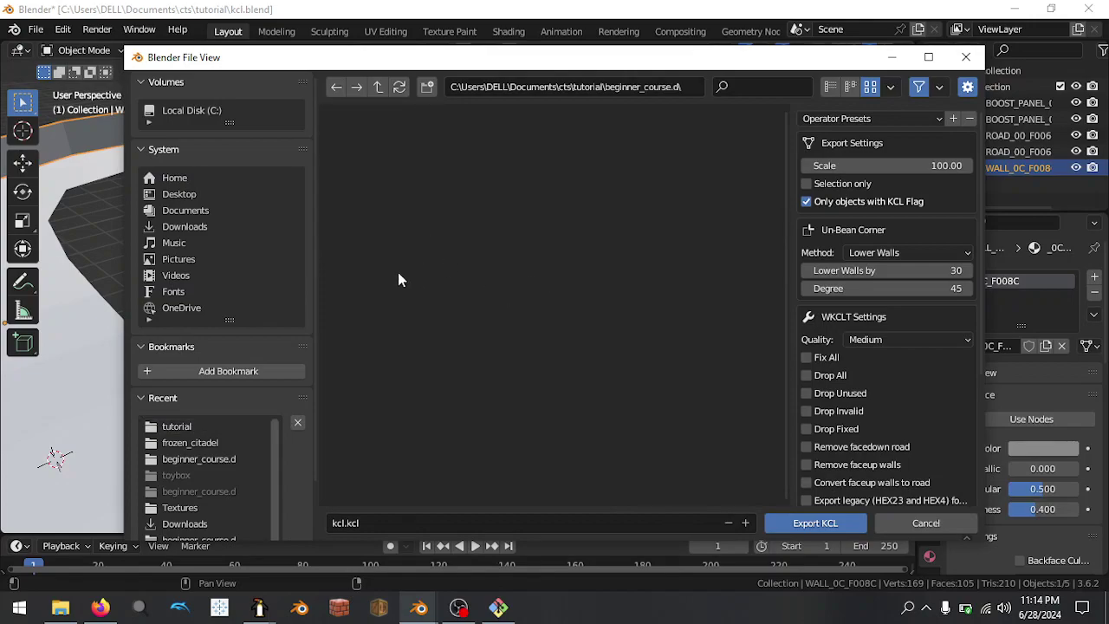
left_click(408, 522)
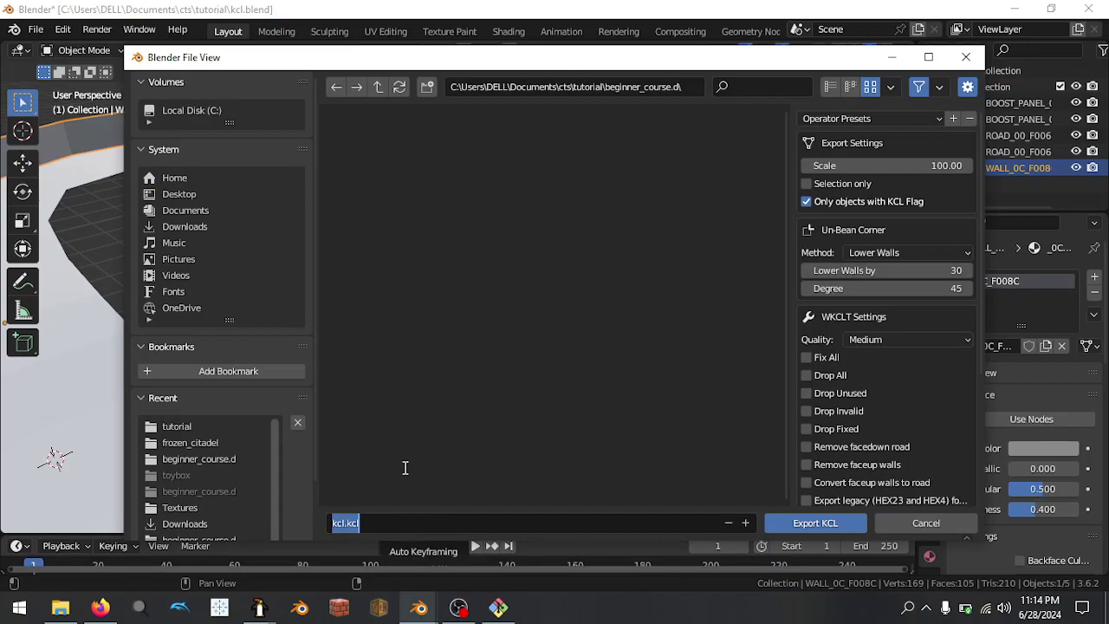
type("course.kc")
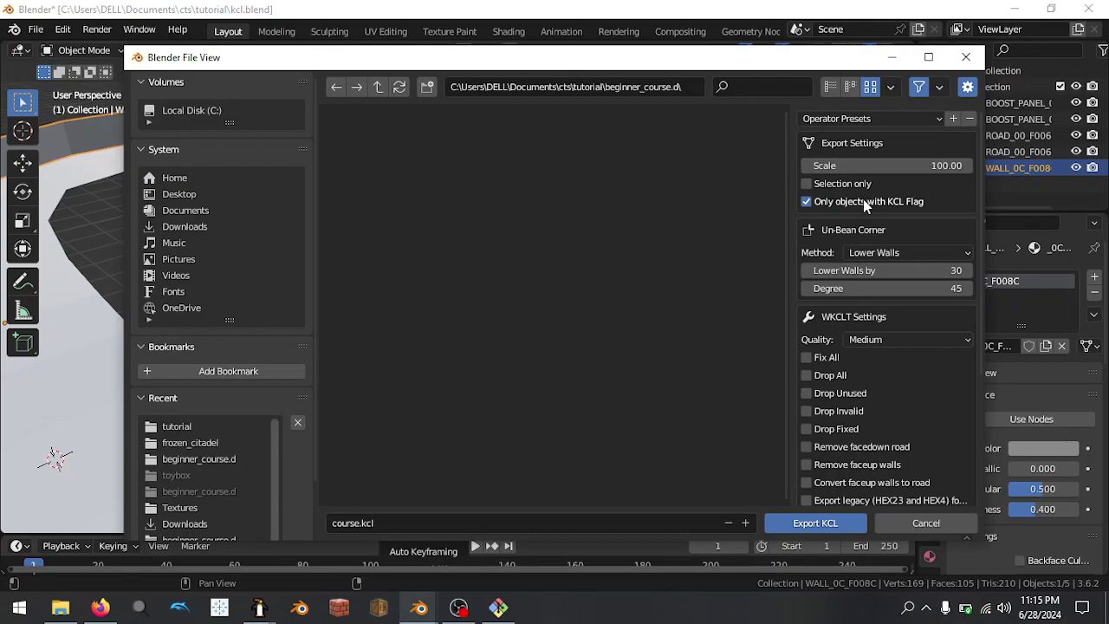
scroll(874, 276, "down", 1)
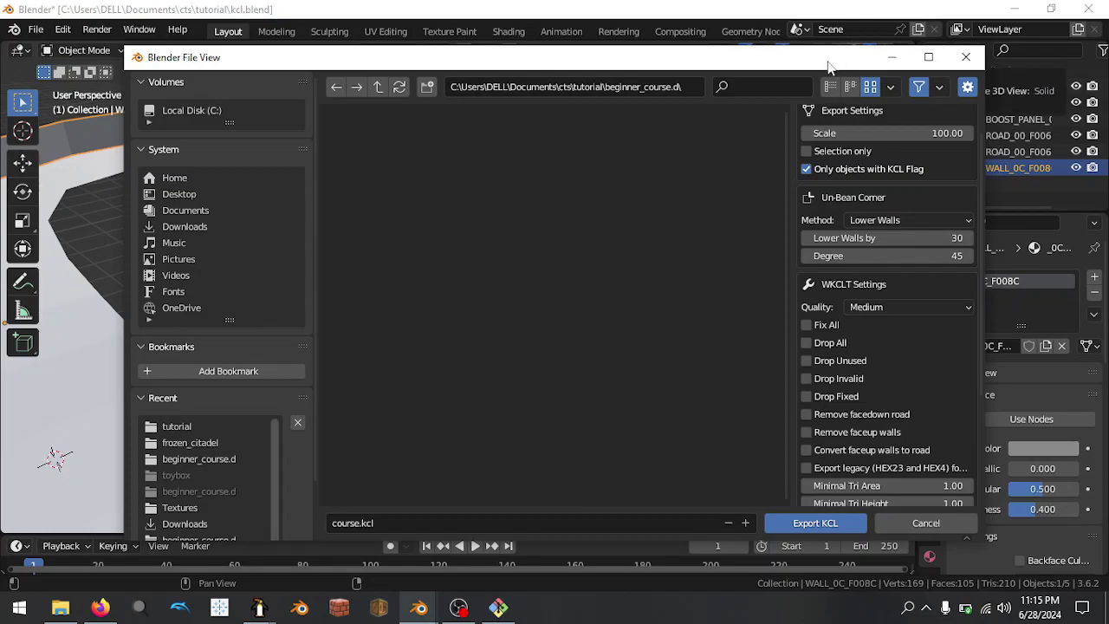
Step: Try extruding the inner edge of the road object downward along Z to form wall faces beneath it
left_click_drag(829, 67, 807, 411)
left_click(415, 187)
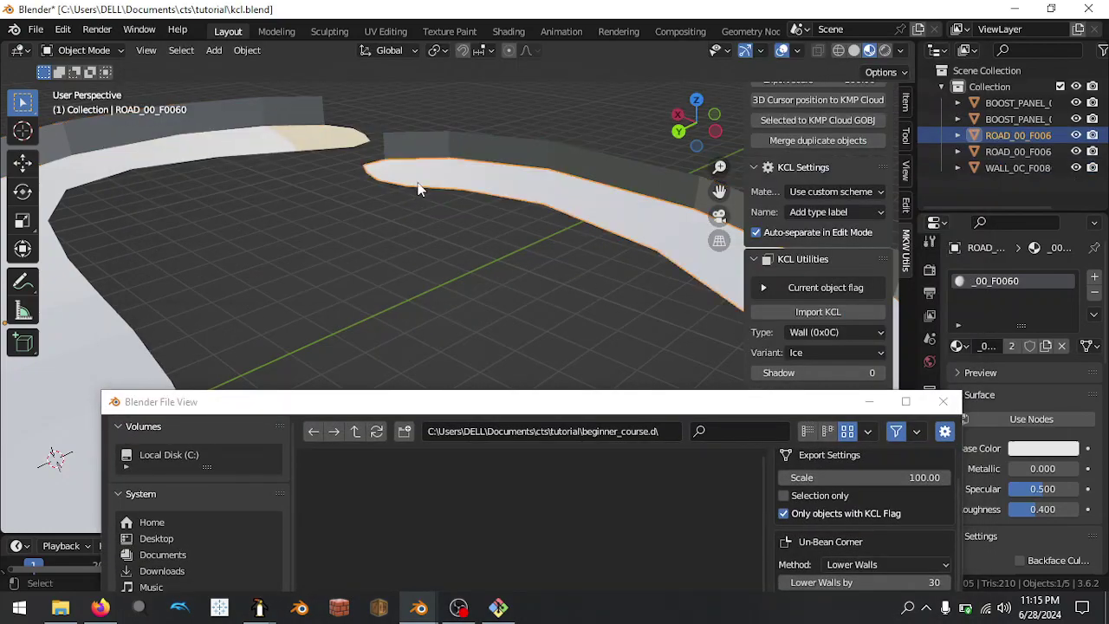
key("Tab")
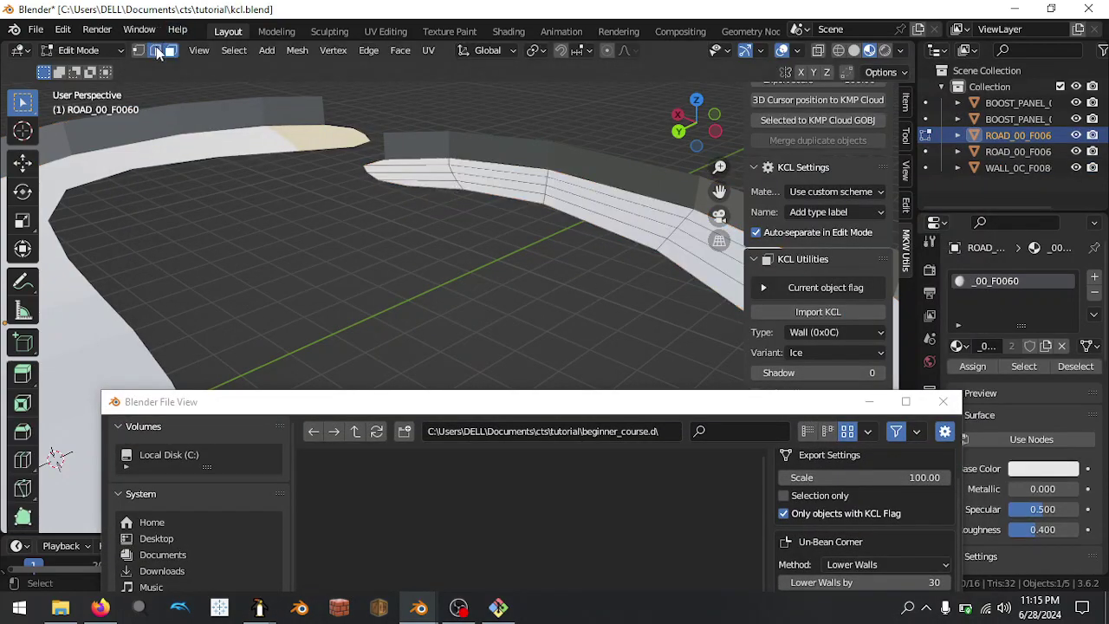
left_click(156, 50)
left_click(451, 193)
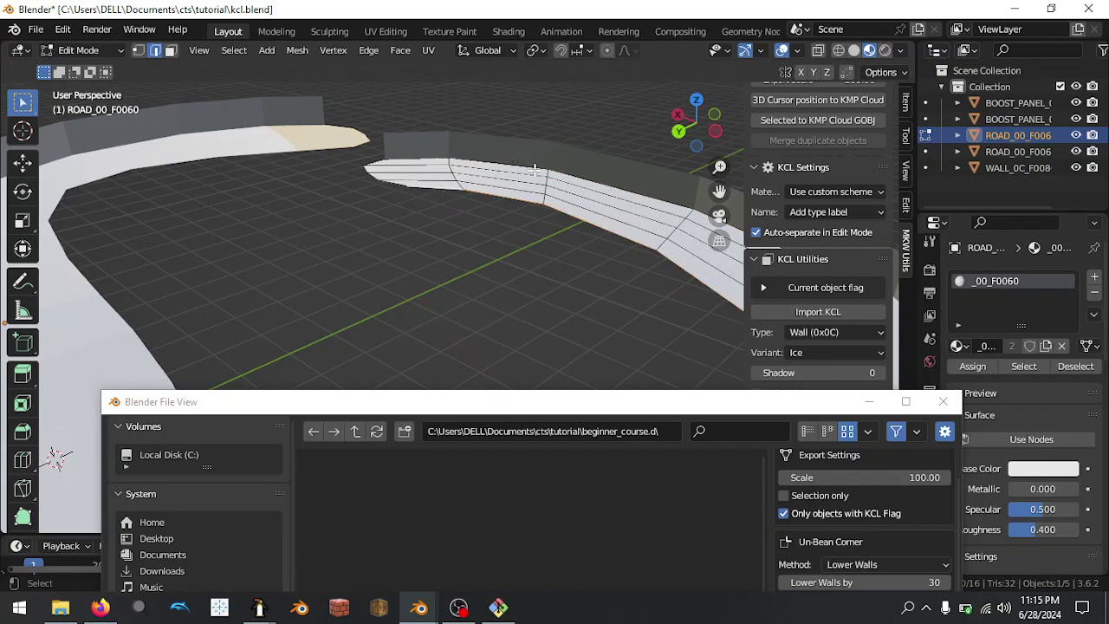
key("e")
key("z")
left_click(556, 209)
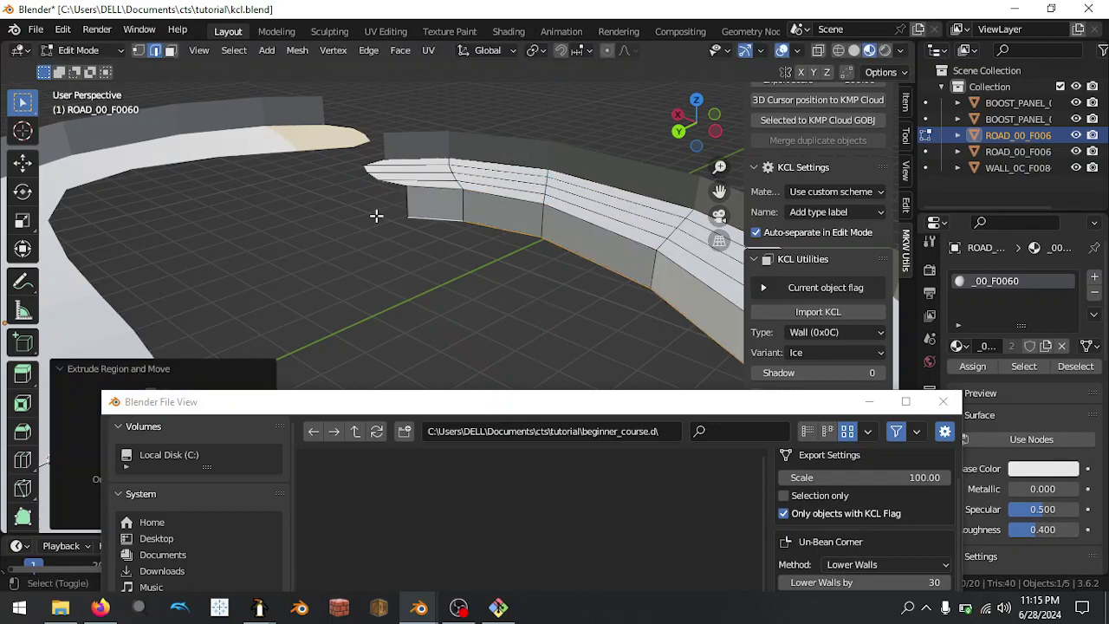
middle_click_drag(376, 216, 465, 179)
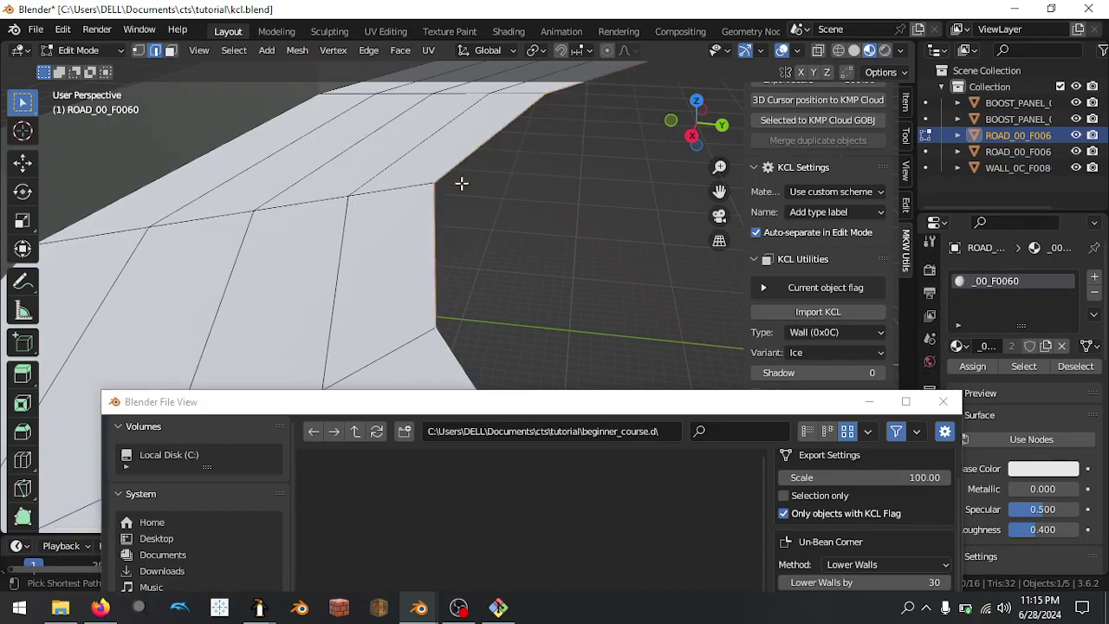
Step: Switch the KCL export's Un-Bean Corner method to Soften Walls and back to Lower Walls
left_click_drag(580, 401, 574, 119)
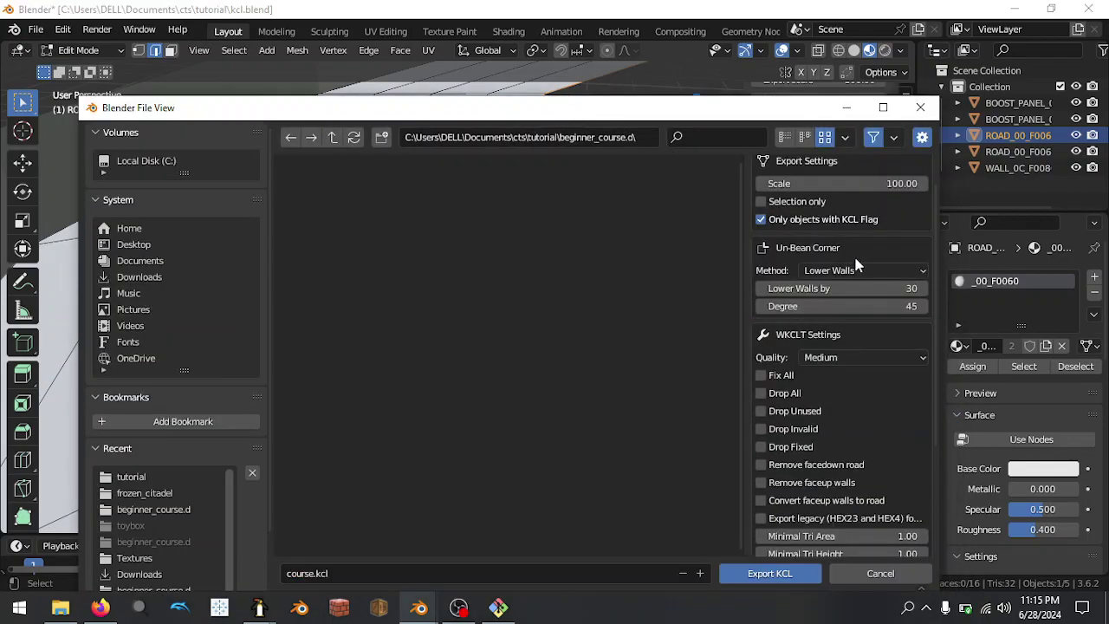
left_click(857, 272)
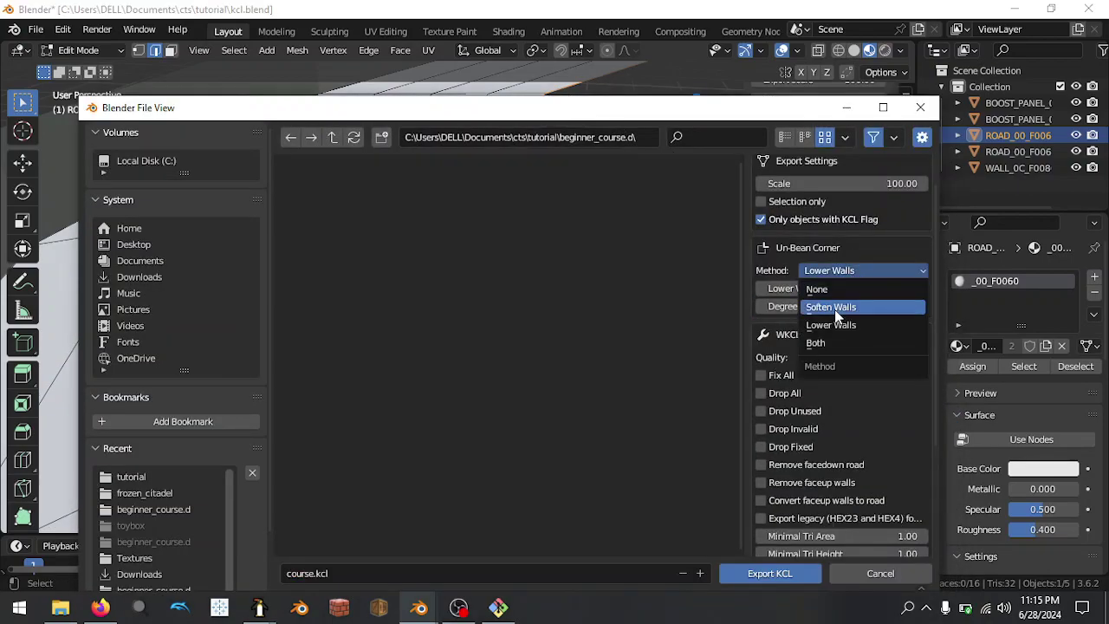
left_click(831, 307)
left_click(845, 274)
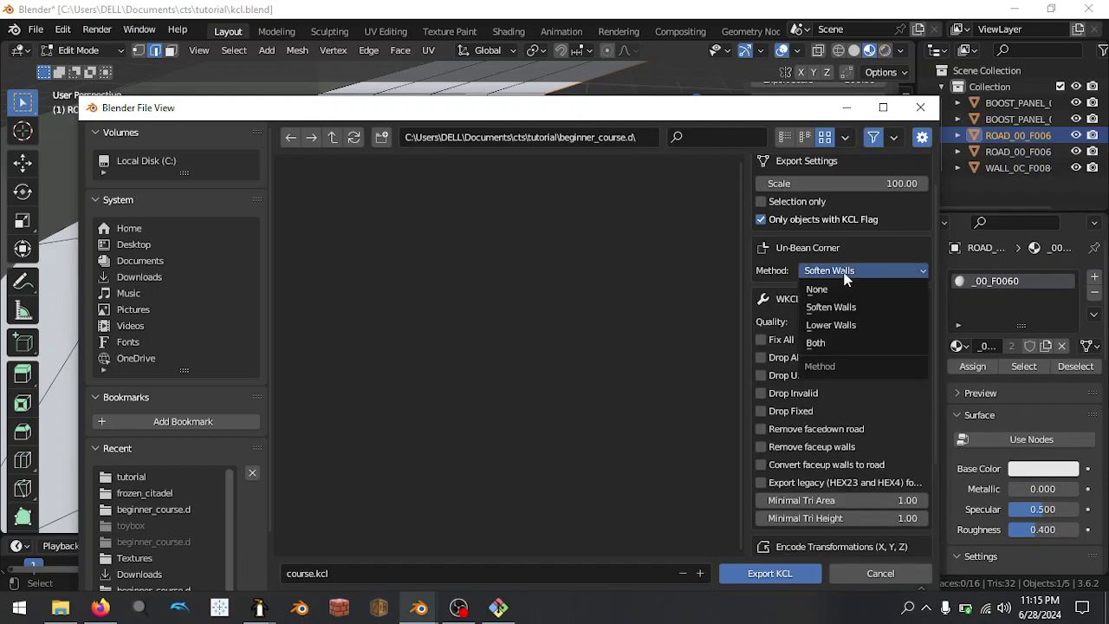
left_click(844, 333)
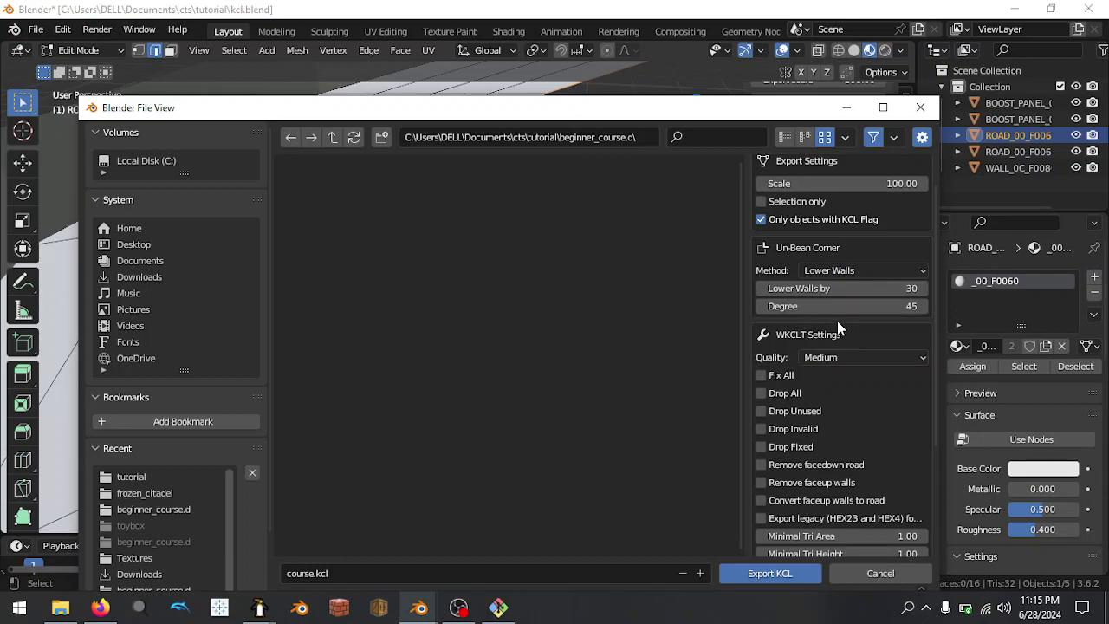
Step: Review the remaining WKCLT and transformation settings and export the collision model as course.kcl
scroll(837, 326, "down", 5)
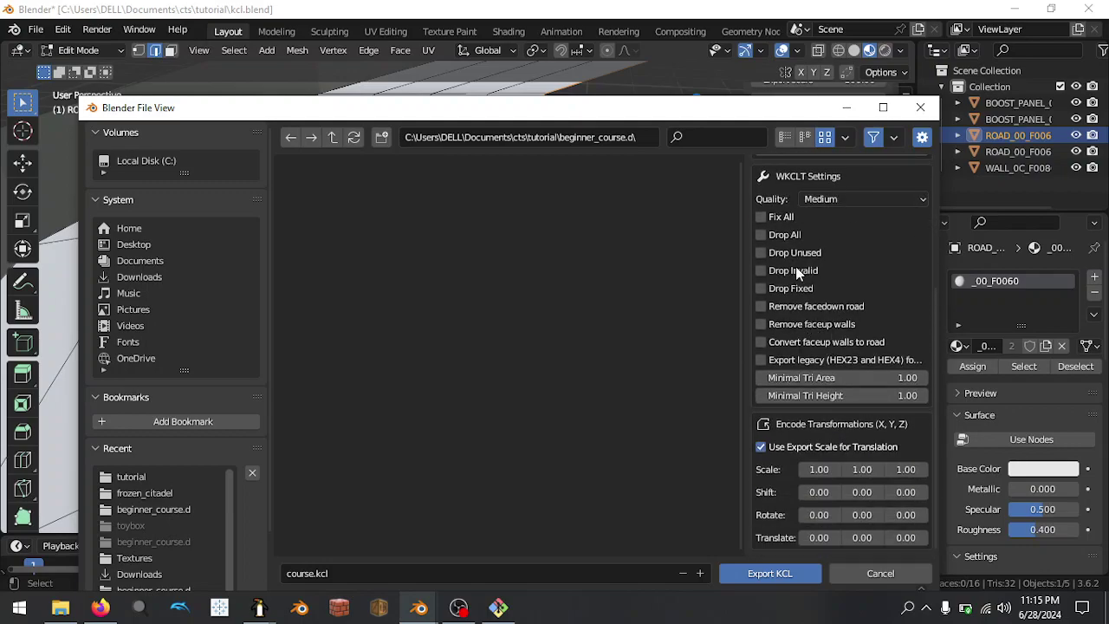
left_click(770, 574)
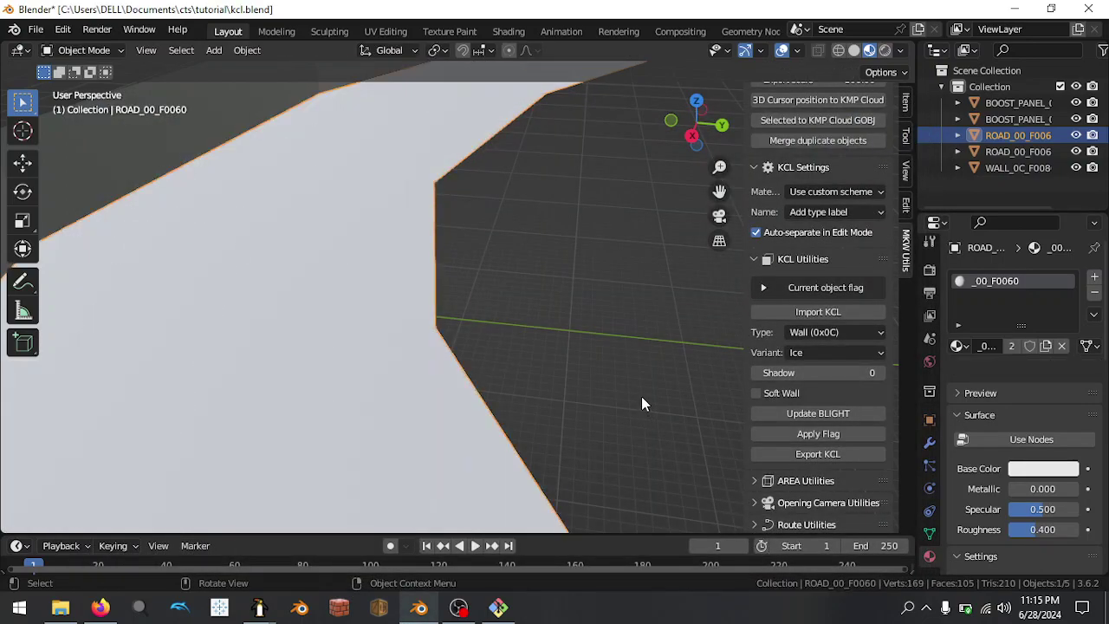
scroll(633, 379, "down", 5)
middle_click_drag(627, 372, 567, 383)
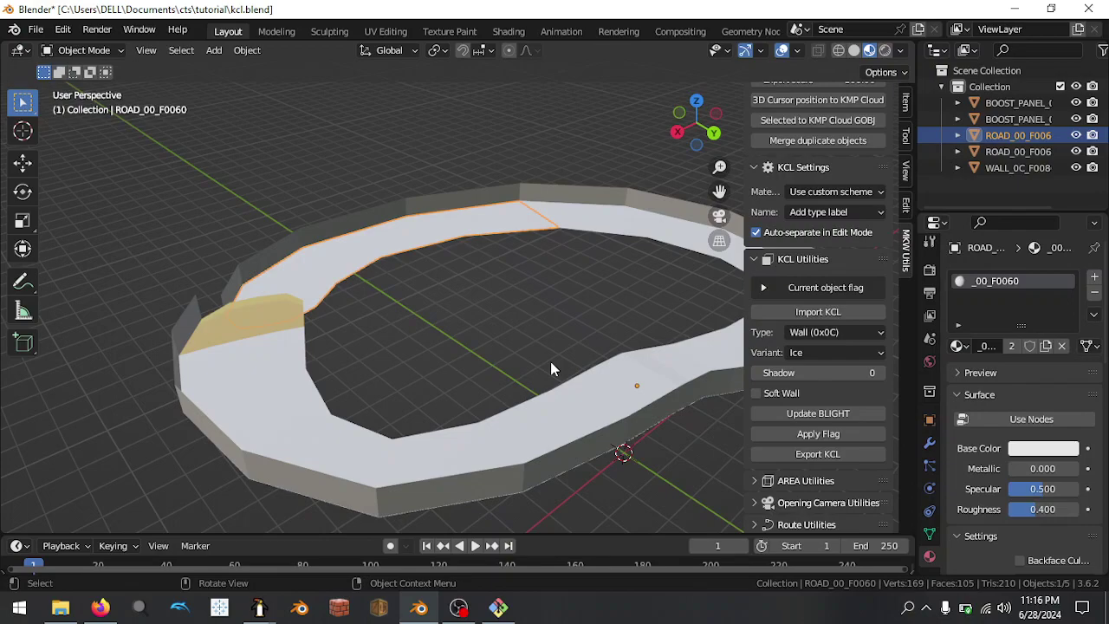
mouse_move(259, 606)
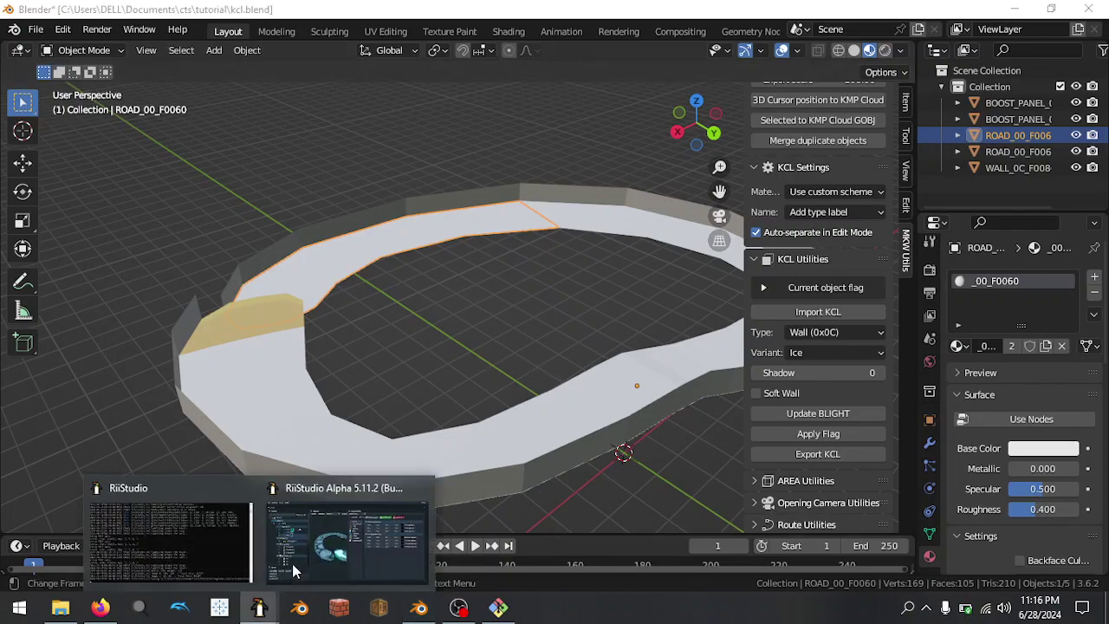
left_click(329, 541)
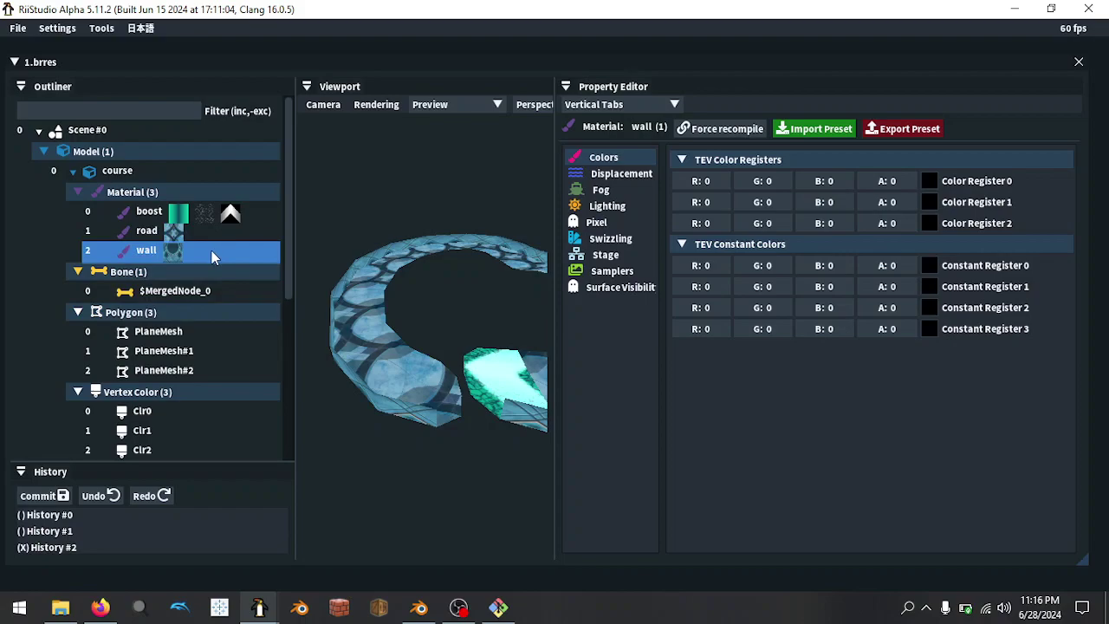
left_click(419, 608)
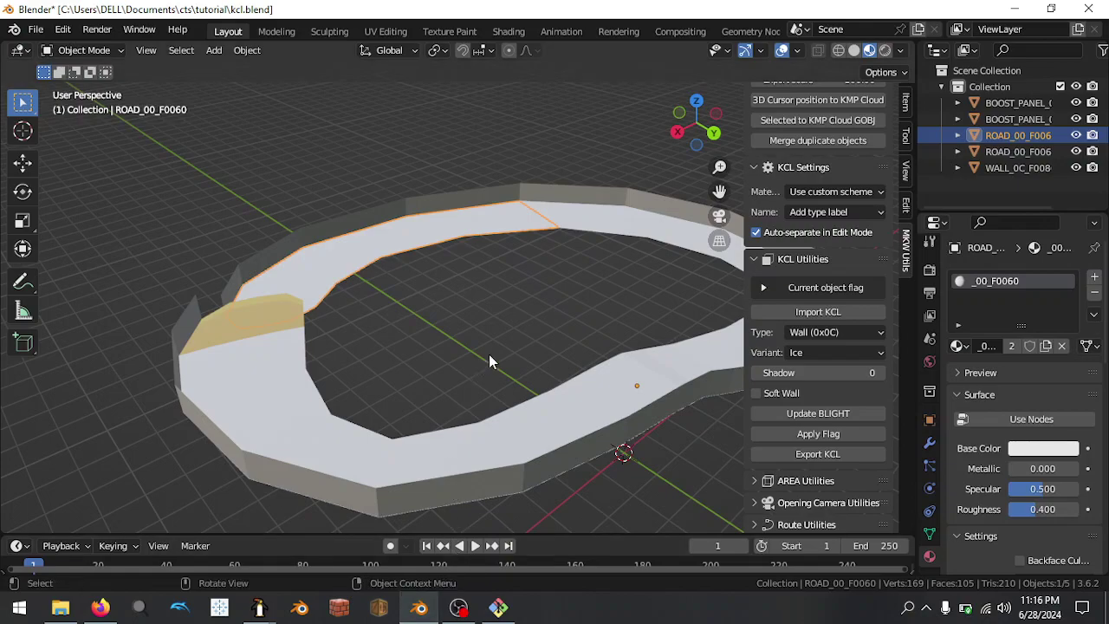
Step: Save the collision scene kcl.blend
middle_click_drag(514, 381, 460, 267)
key("ctrl+s")
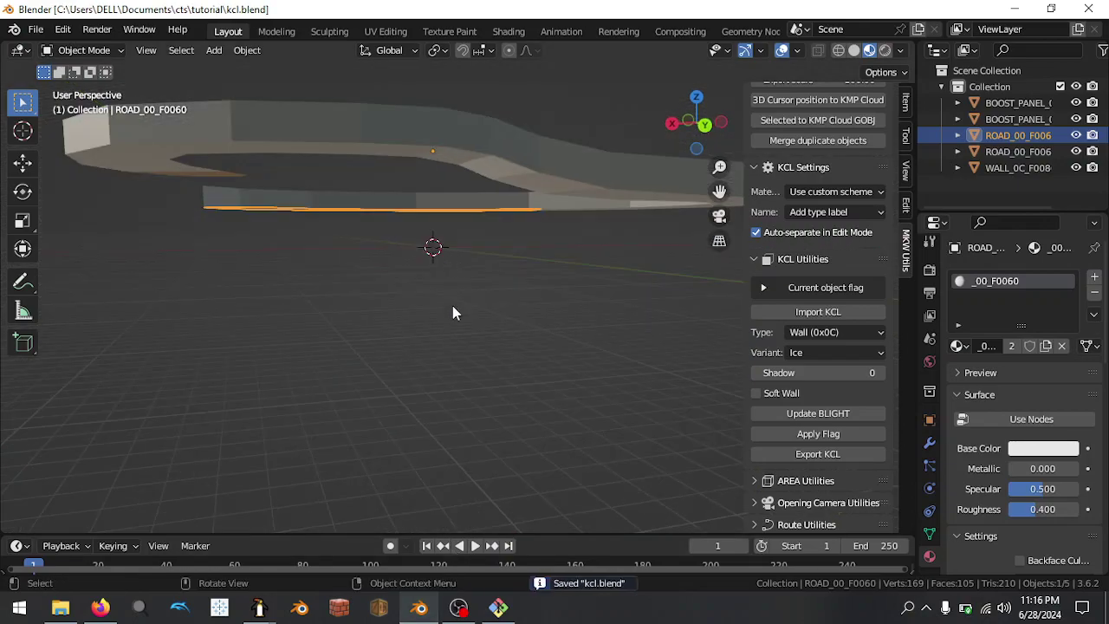
middle_click_drag(453, 313, 478, 407)
scroll(883, 333, "up", 2, "ctrl")
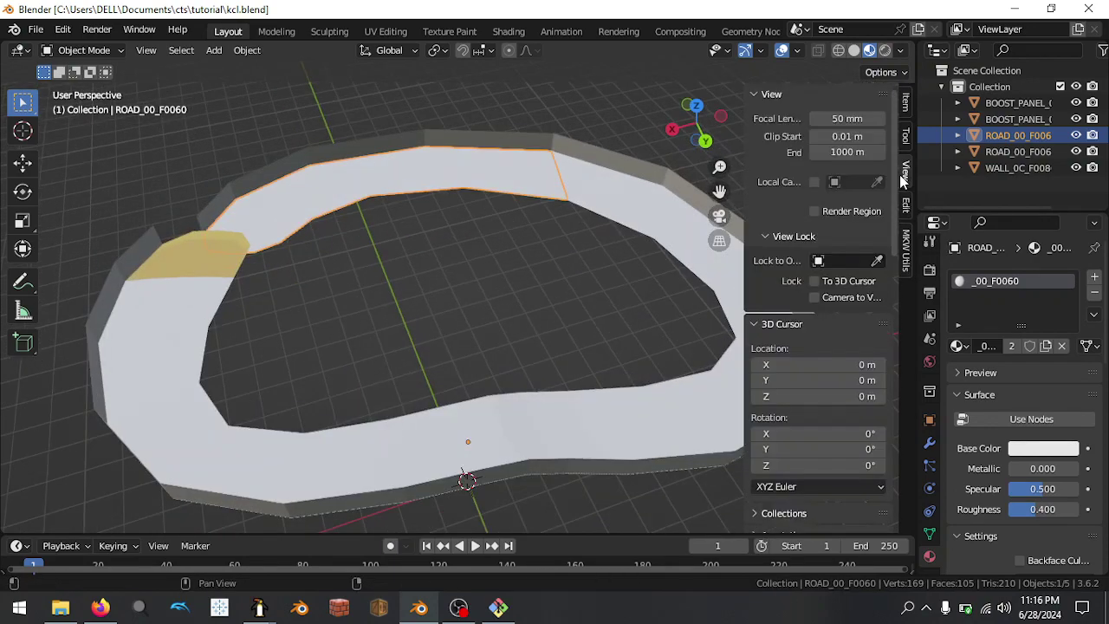
scroll(814, 486, "down", 6)
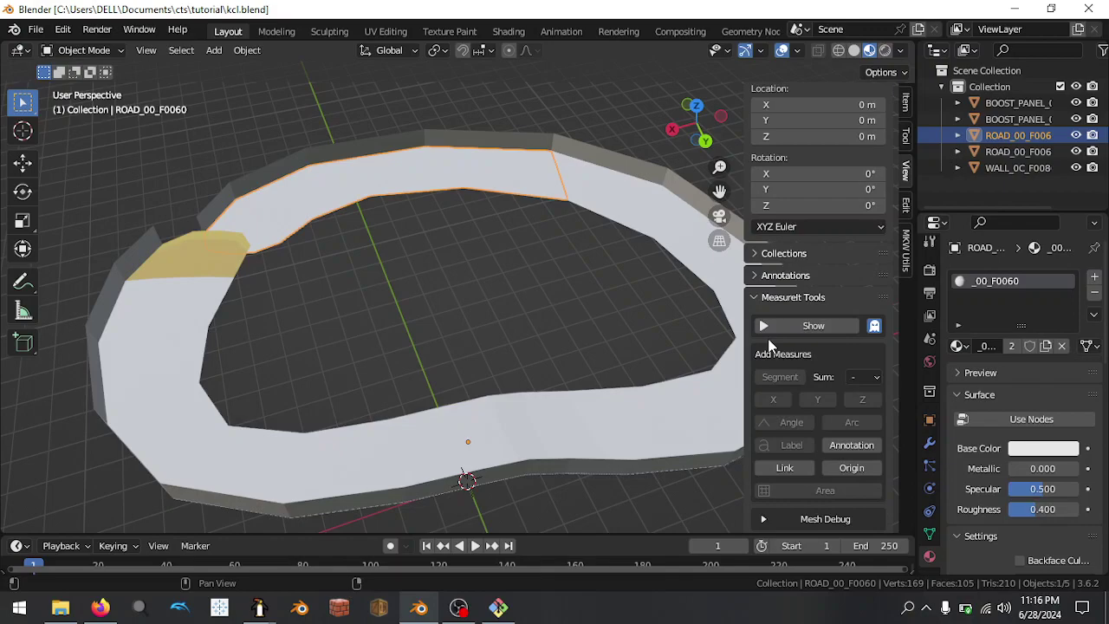
middle_click_drag(545, 433, 563, 441)
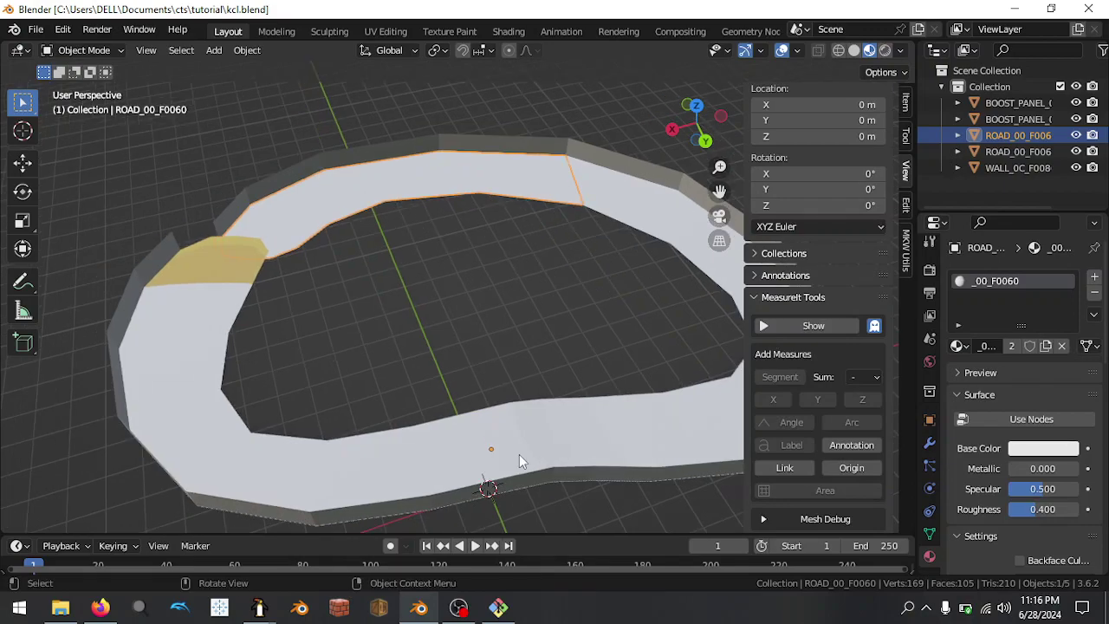
left_click(35, 29)
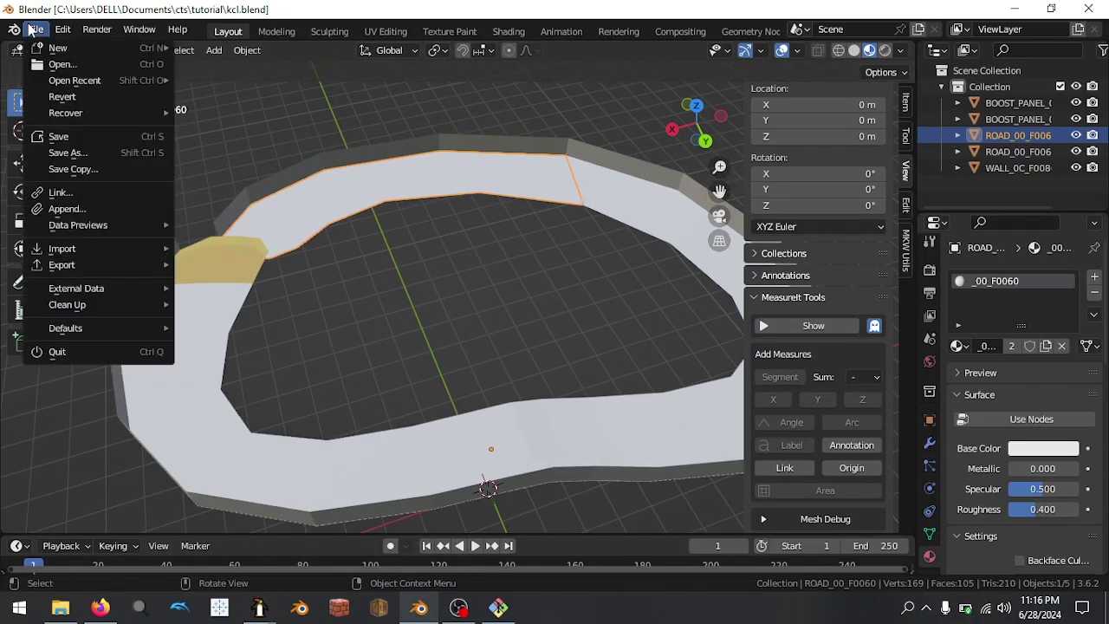
mouse_move(128, 265)
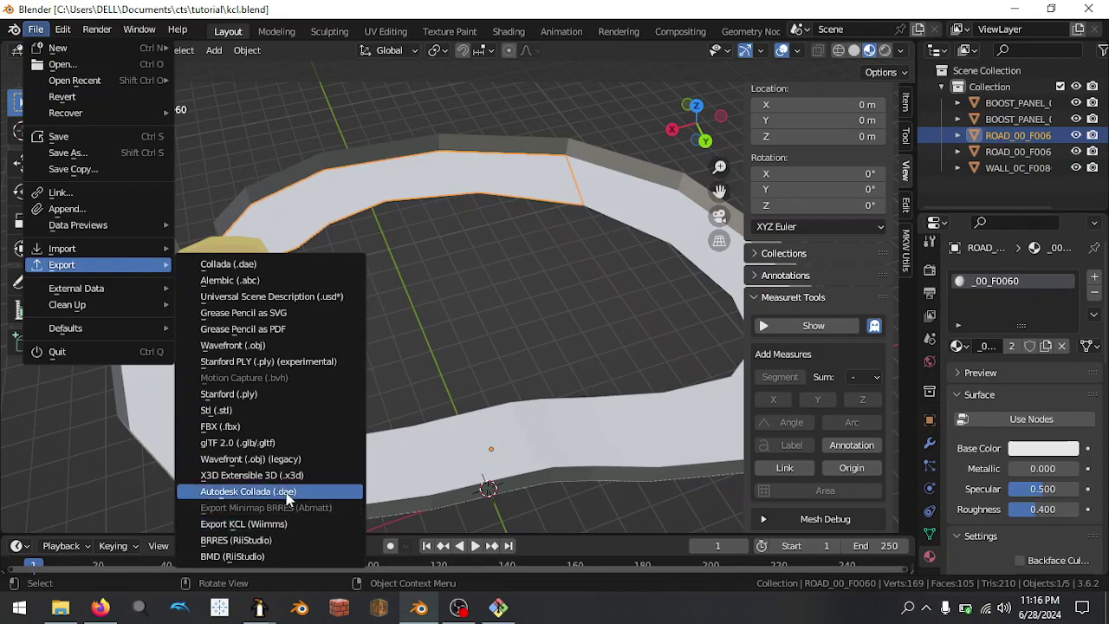
Step: Switch to RiiStudio and examine the sampler and stage settings of the boost material
left_click(259, 608)
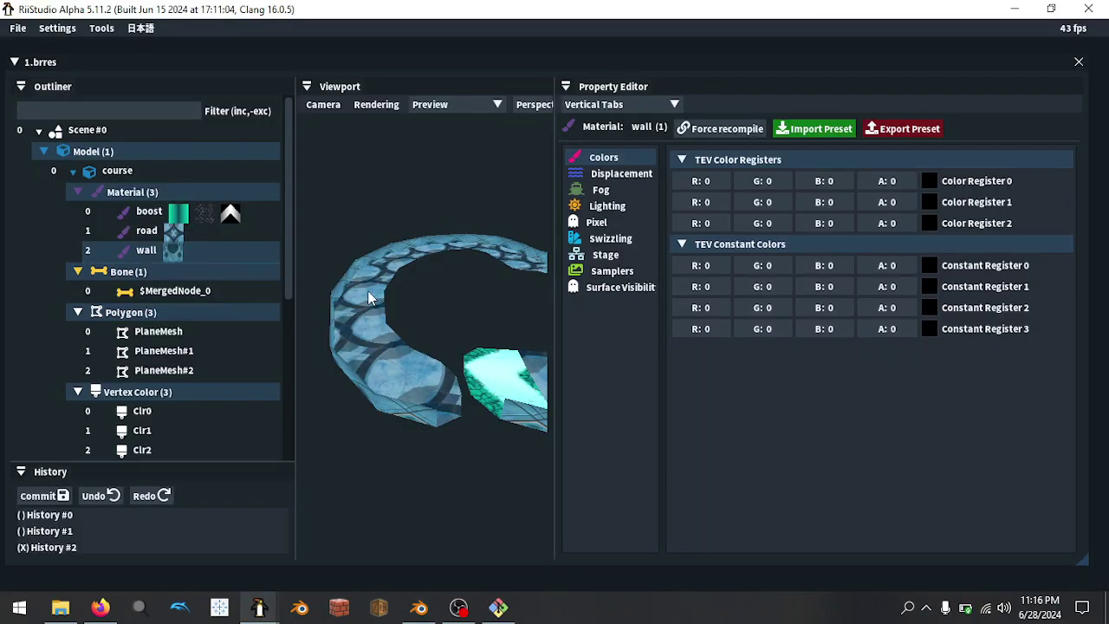
left_click(235, 211)
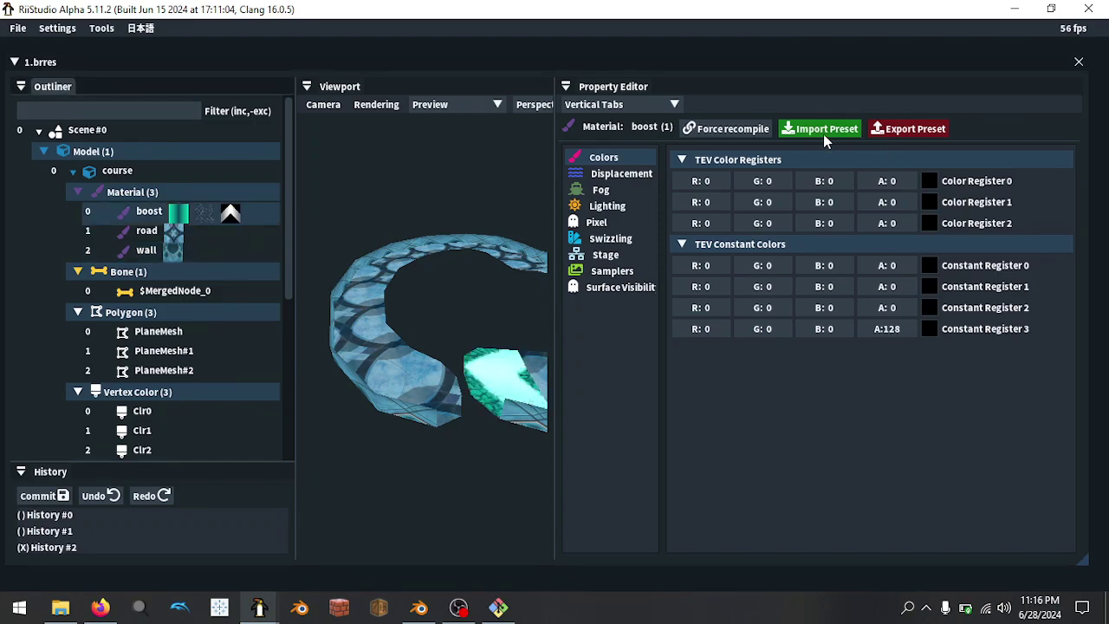
right_click(155, 173)
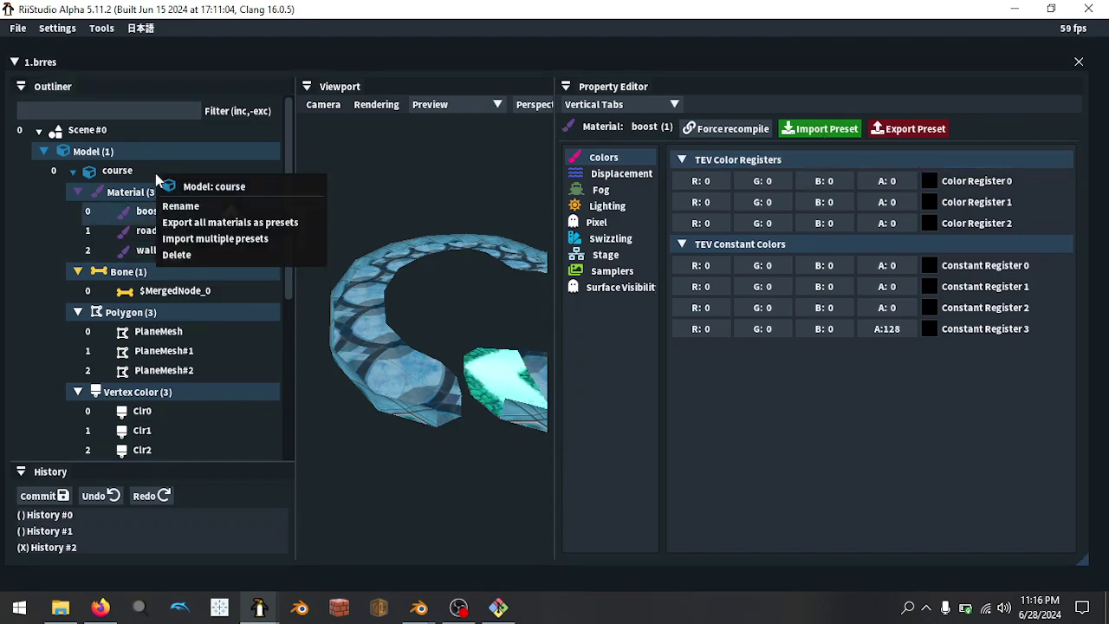
left_click(155, 174)
left_click(230, 258)
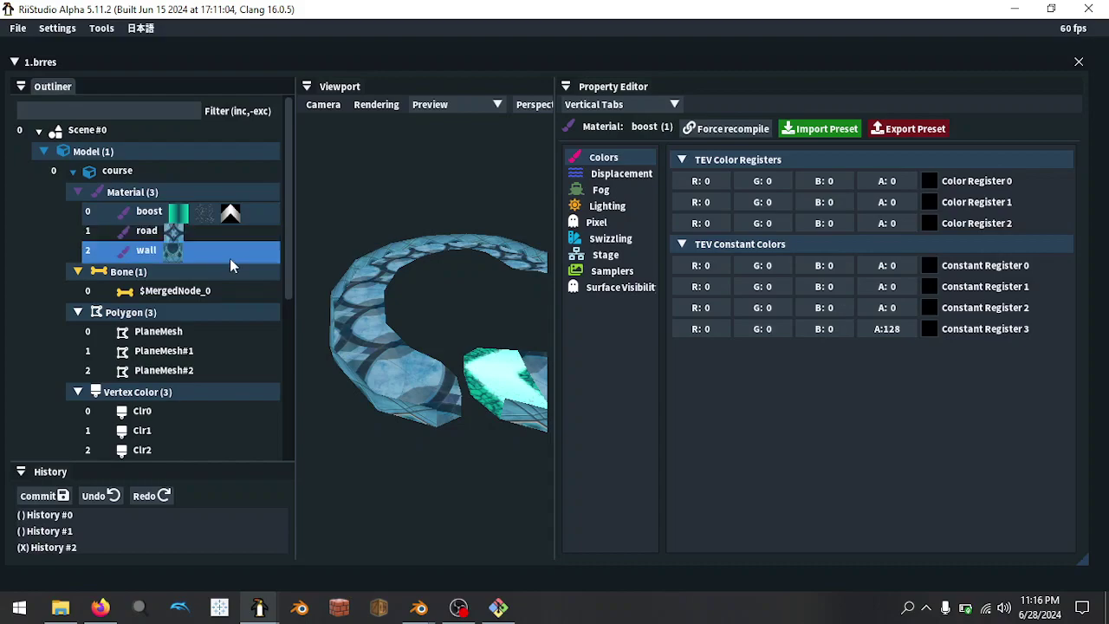
left_click(620, 286)
left_click(622, 271)
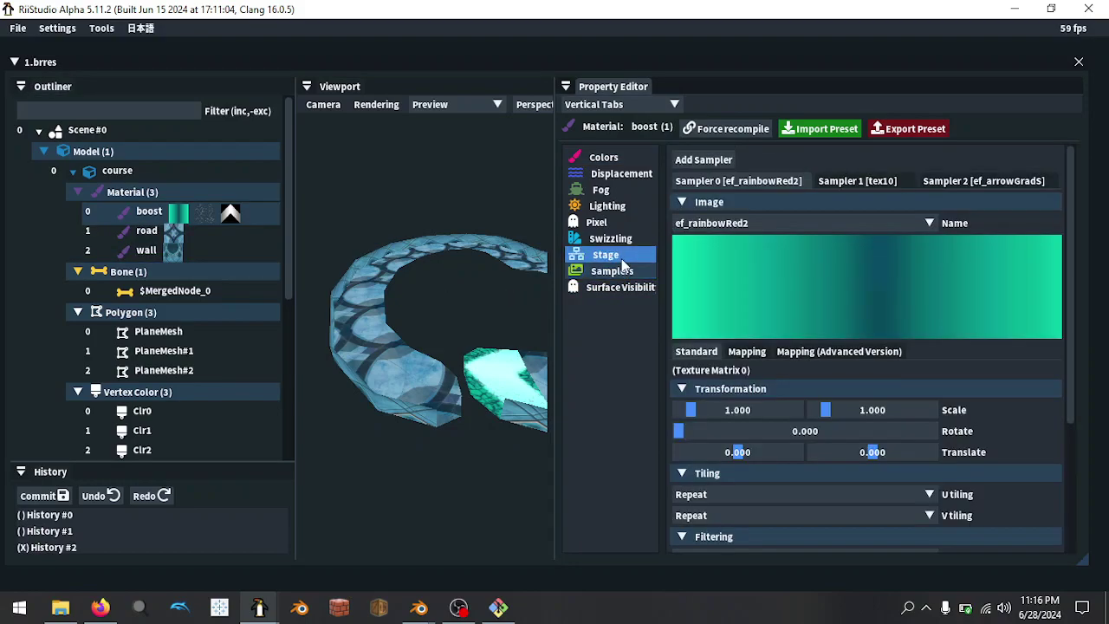
left_click(610, 255)
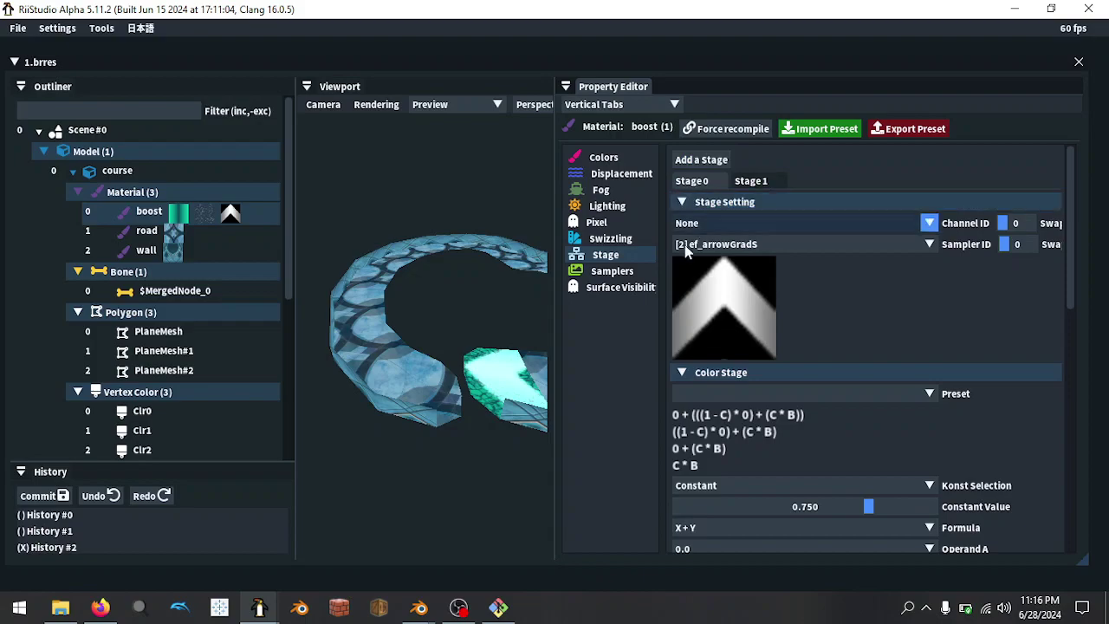
Step: Choose tex10 as the boost material's displacement sampler and set the first scale value of Matrix 0 to about -0.057
left_click(633, 176)
left_click(745, 197)
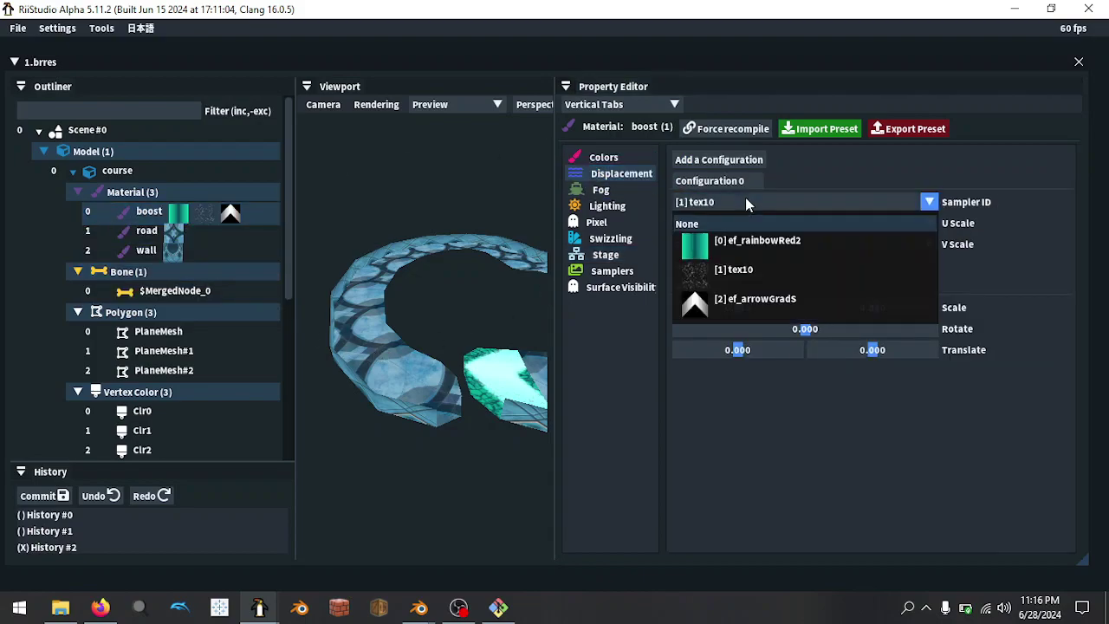
left_click(745, 196)
left_click(745, 197)
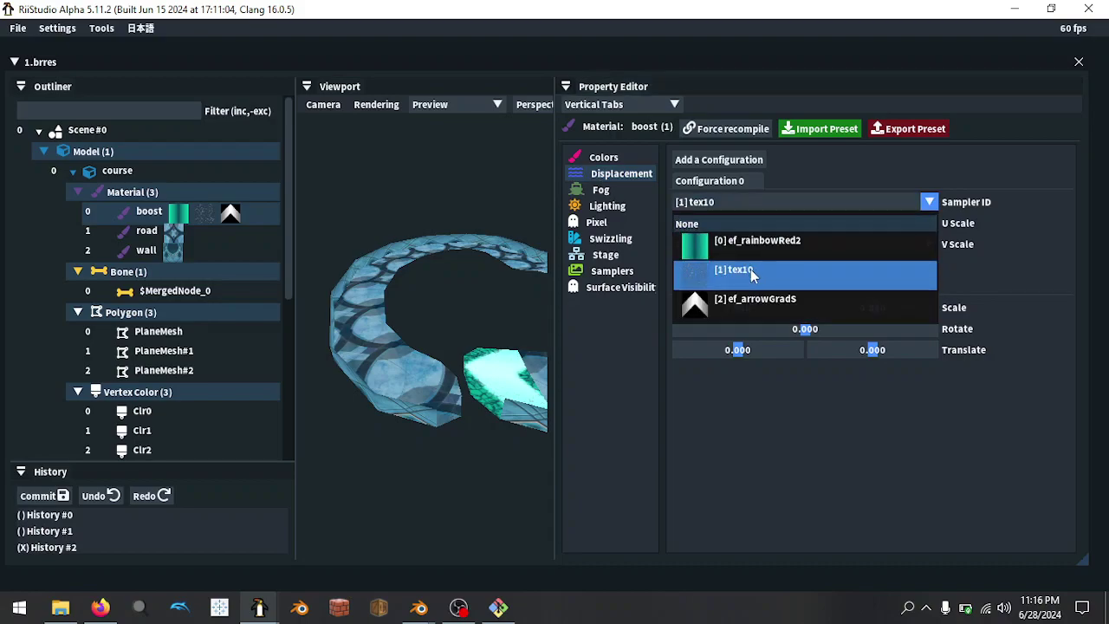
left_click(756, 270)
left_click_drag(735, 317, 494, 399)
scroll(494, 398, "up", 5)
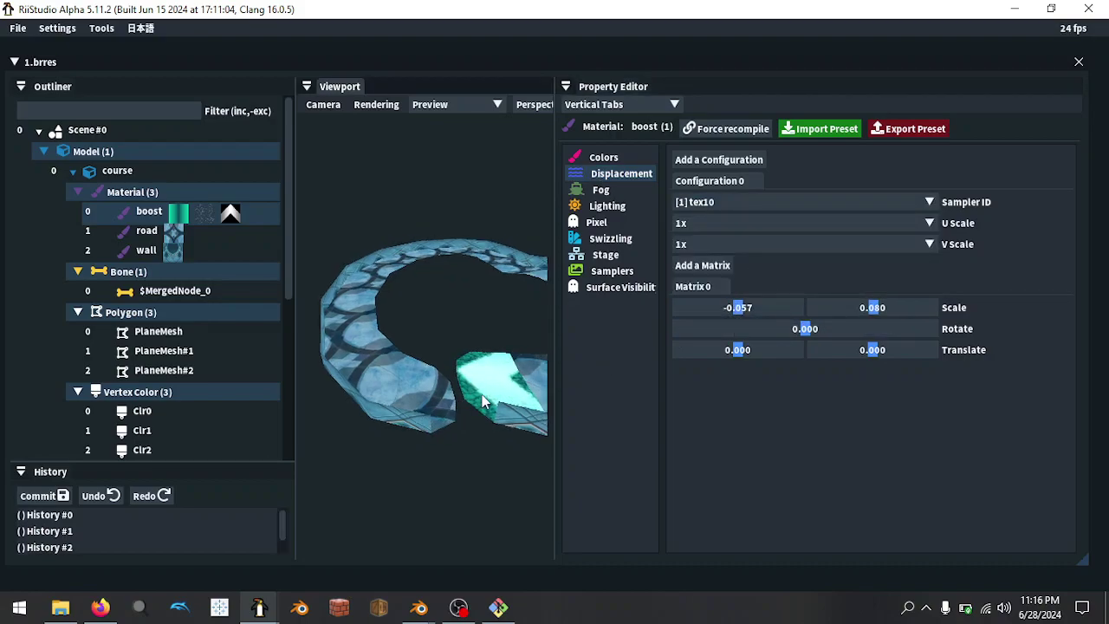
Step: Switch from RiiStudio to the kcl.blend scene in Blender and bring up the KCL Utilities settings of MKW Utils
scroll(451, 461, "down", 5)
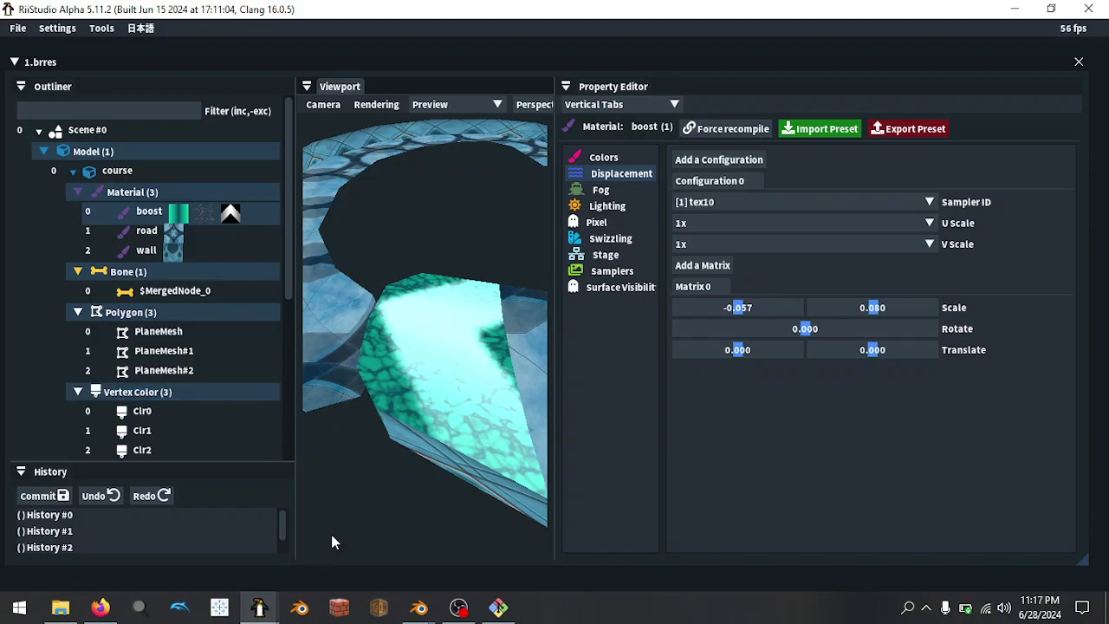
mouse_move(419, 608)
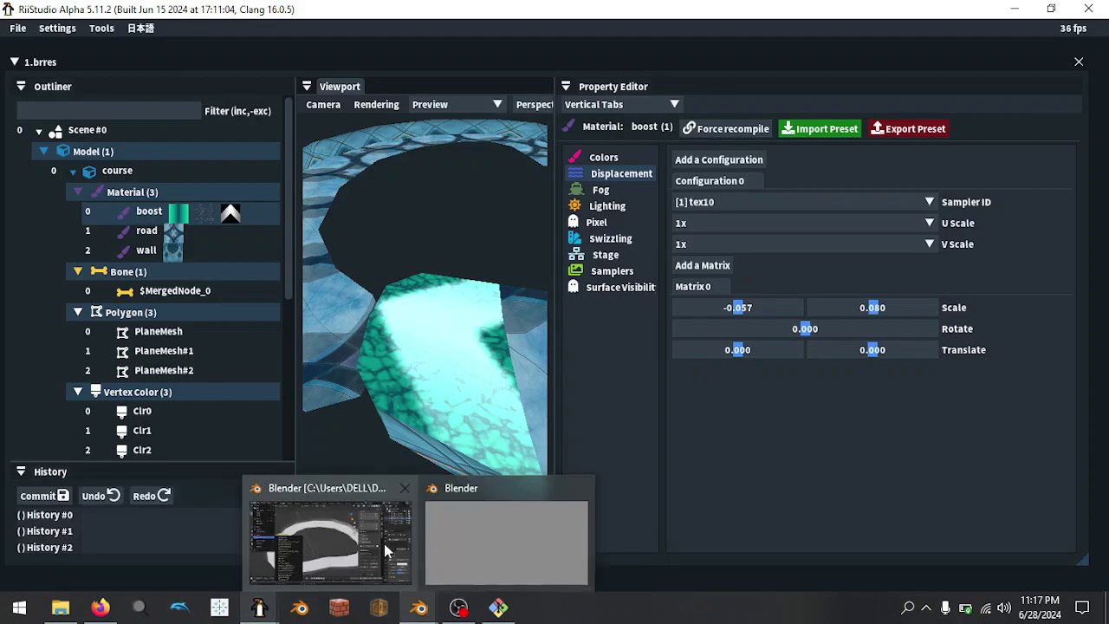
left_click(385, 546)
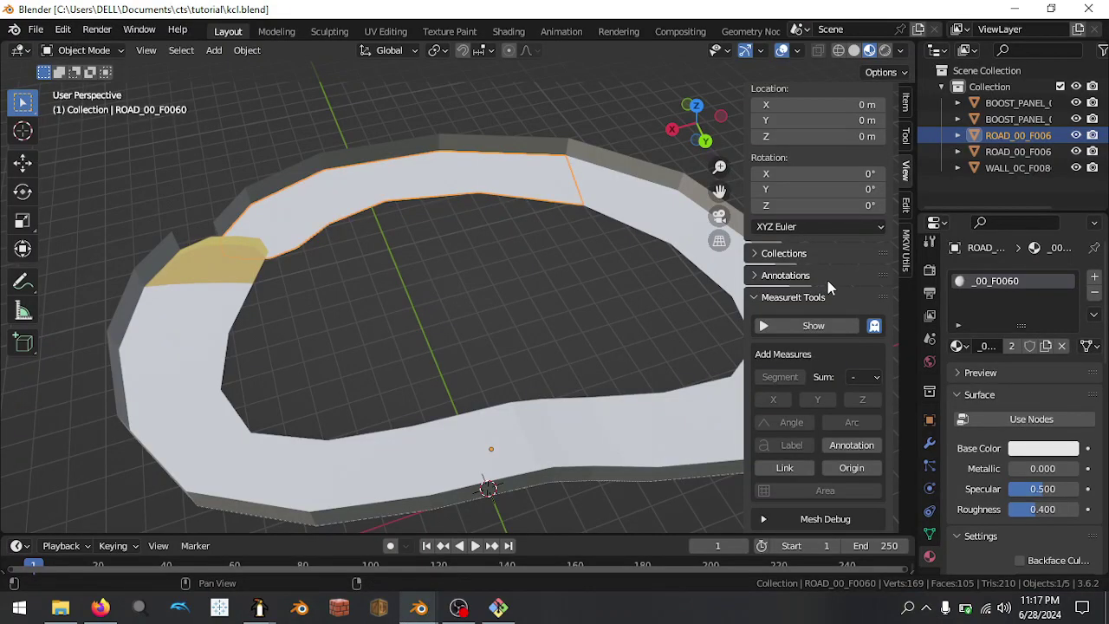
left_click(906, 242)
scroll(866, 260, "down", 3)
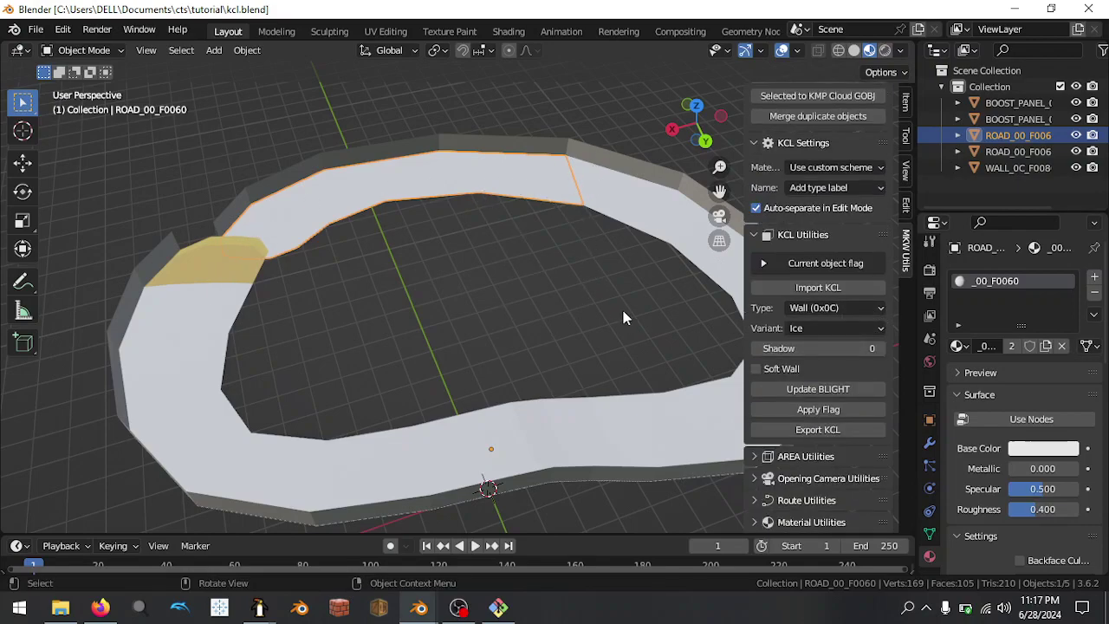
Step: Enter Edit Mode on the long road section ROAD_00_F0060.001 and select a three-face strip across its width near the origin
left_click(635, 205)
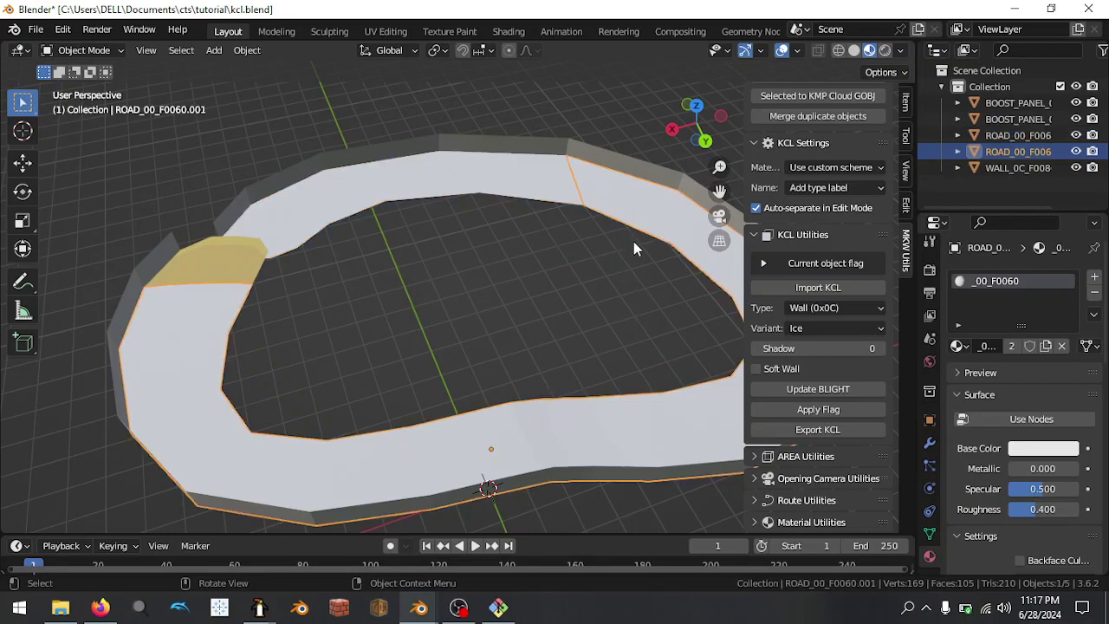
scroll(597, 327, "down", 3)
key("Tab")
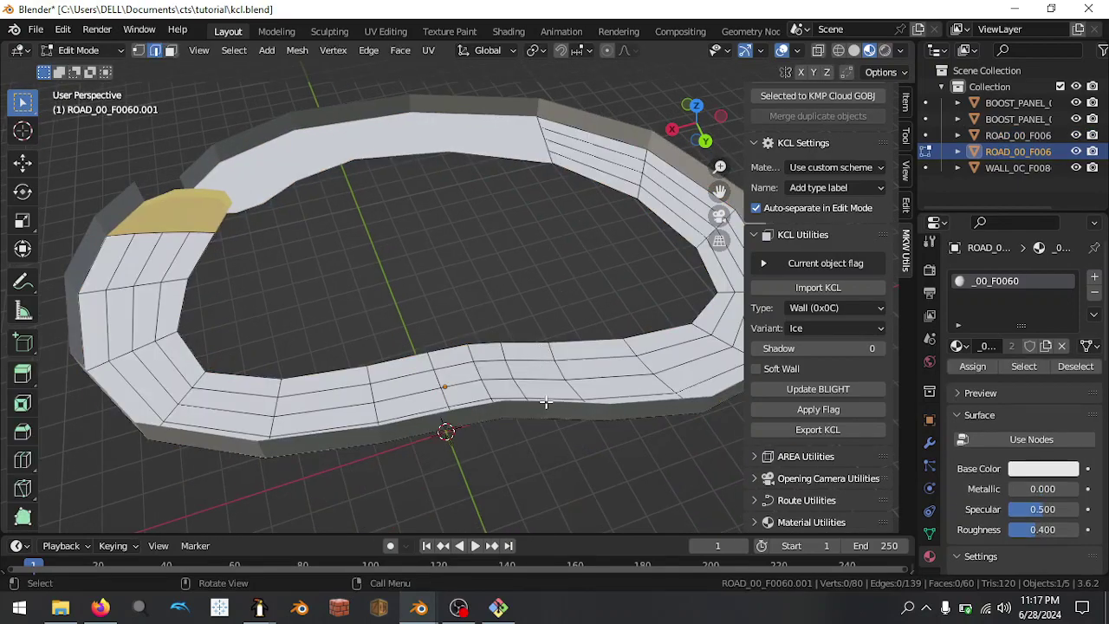
left_click(556, 399, "alt")
left_click(529, 360, "shift")
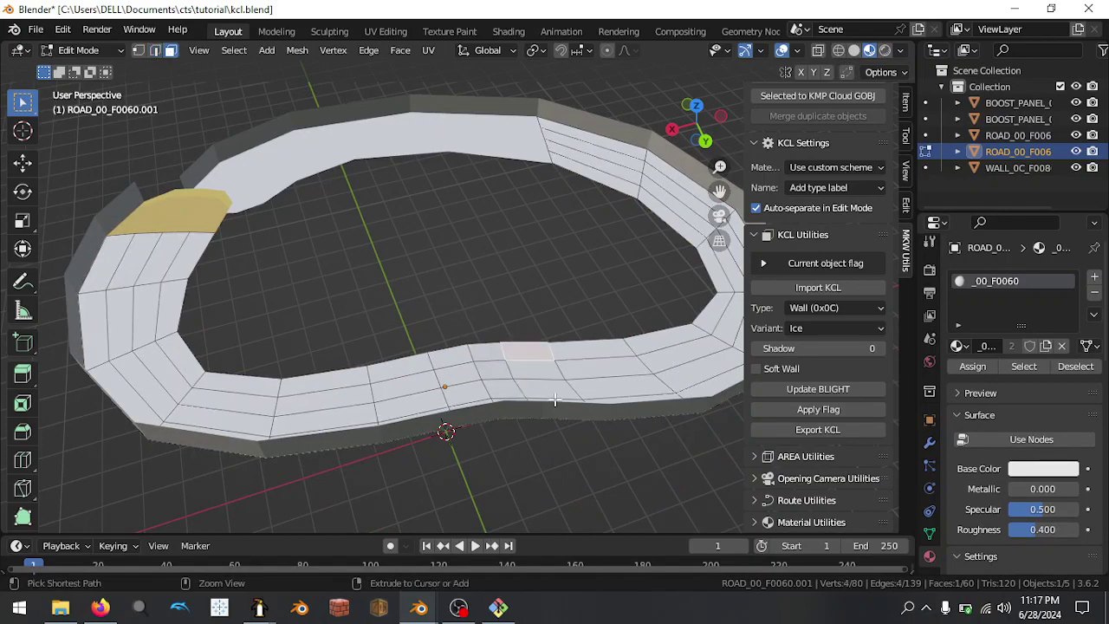
left_click(555, 400, "ctrl")
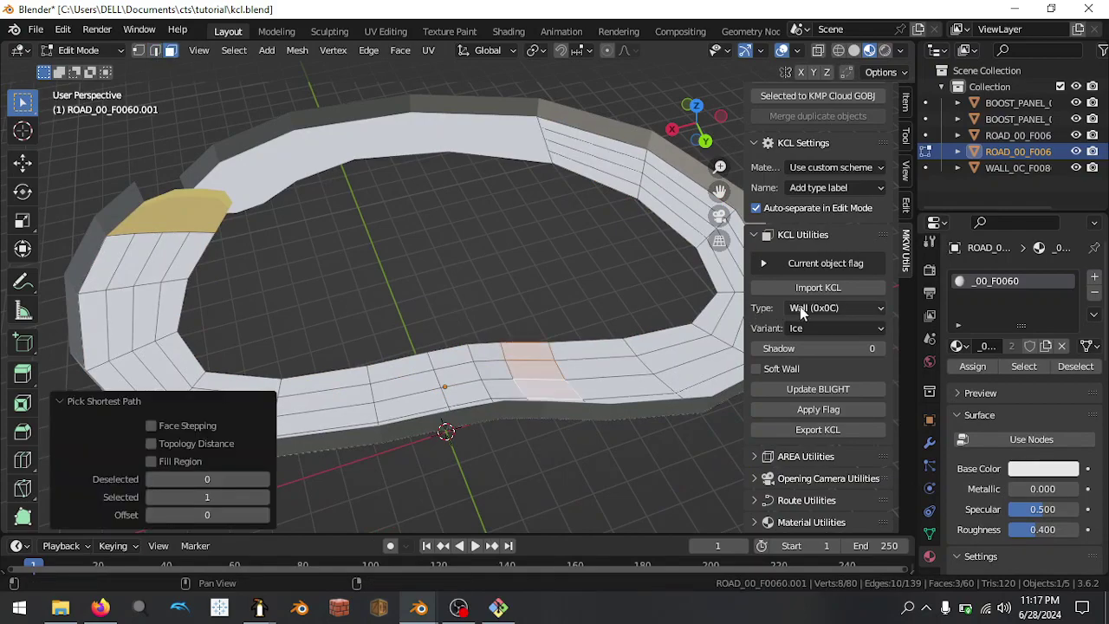
Step: Apply the Road (0x00) flag with the Smooth variant and Trickable off to the selected strip, then return to Object Mode
left_click(801, 309)
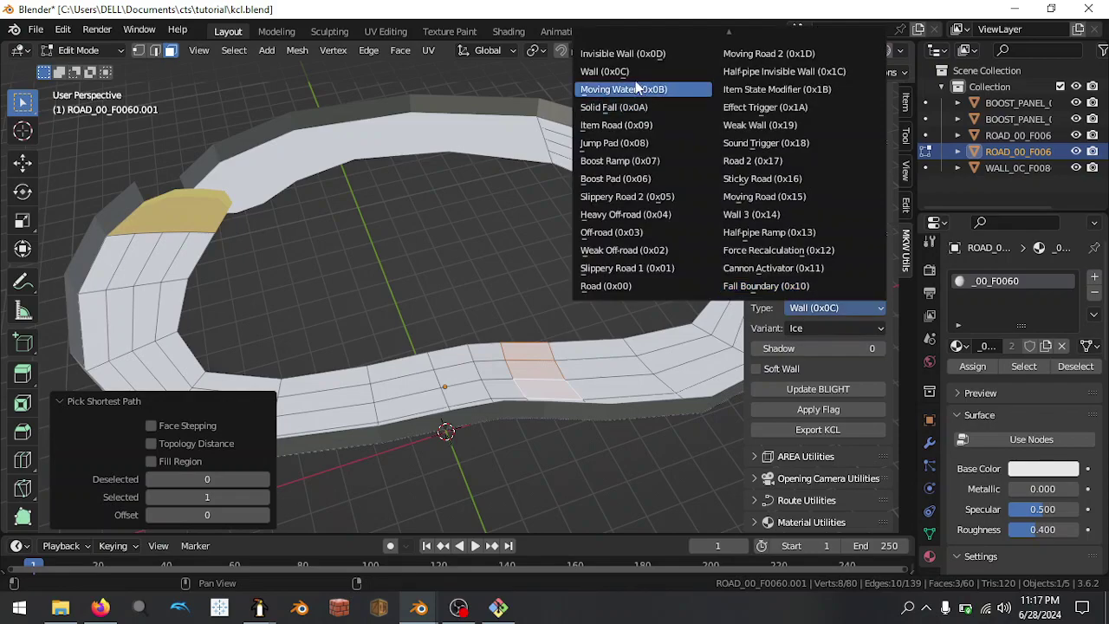
left_click(633, 285)
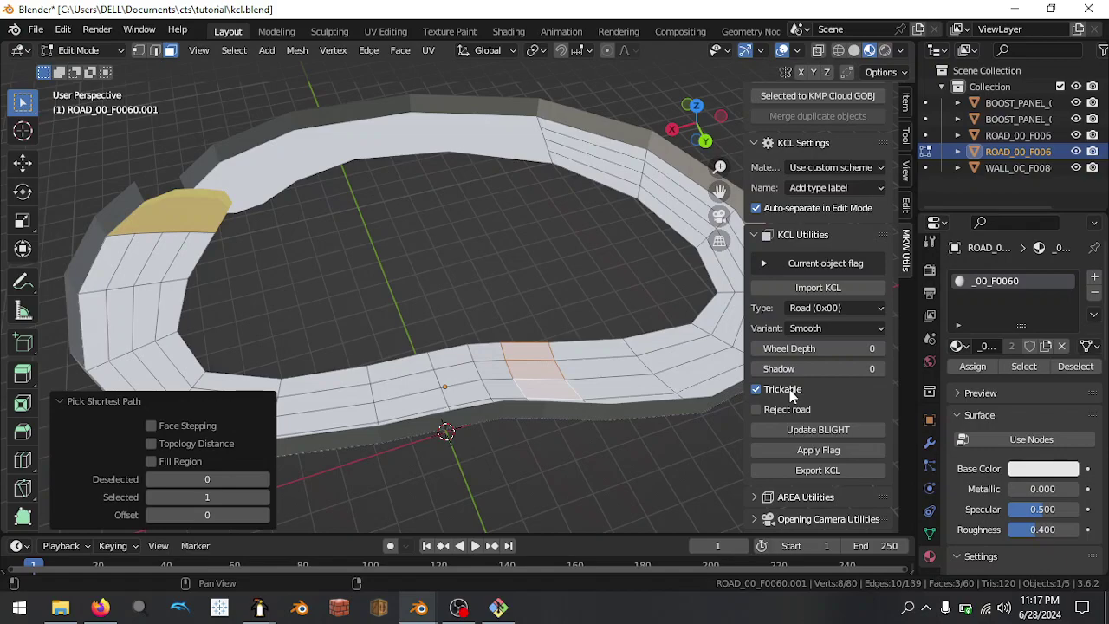
key("Tab")
scroll(600, 379, "up", 4)
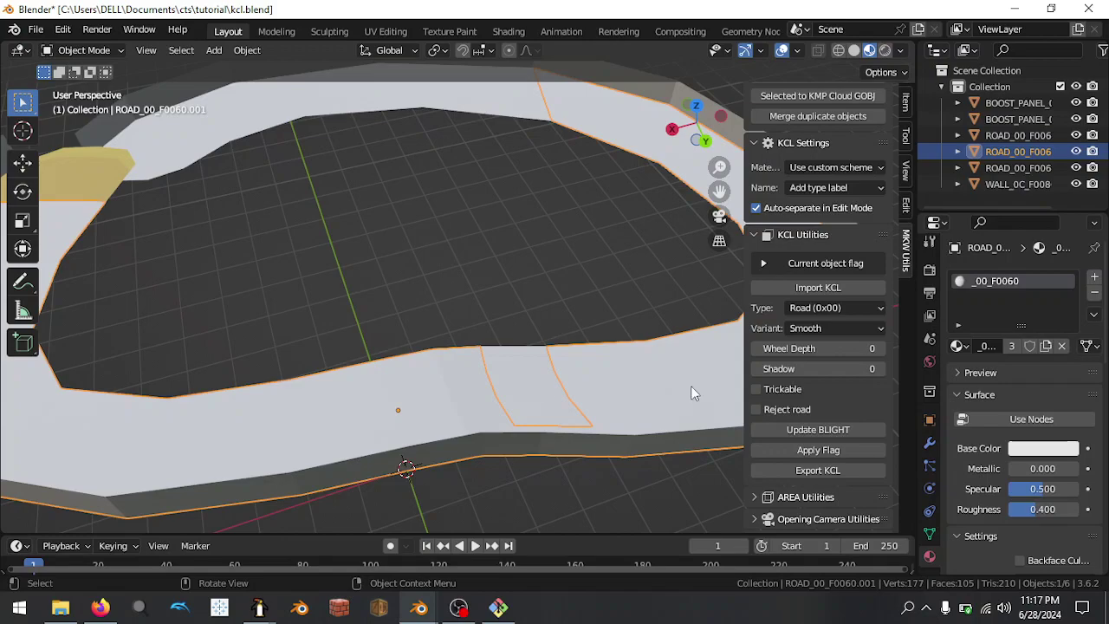
Step: Export the collision model again as course.kcl into beginner_course.d, overwriting the existing file
left_click(809, 472)
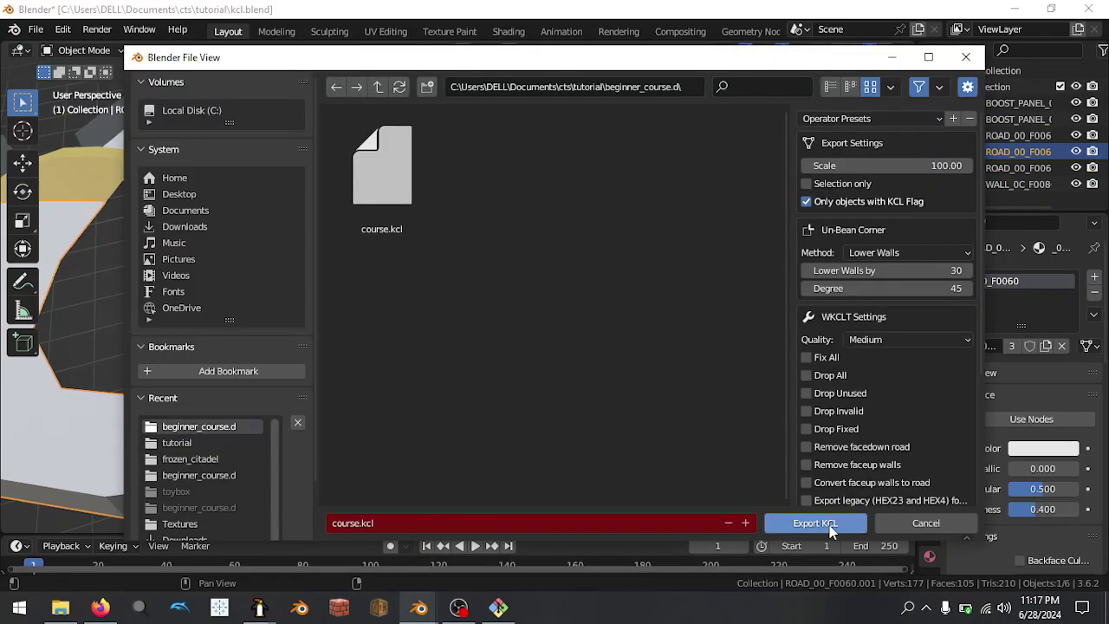
left_click(829, 525)
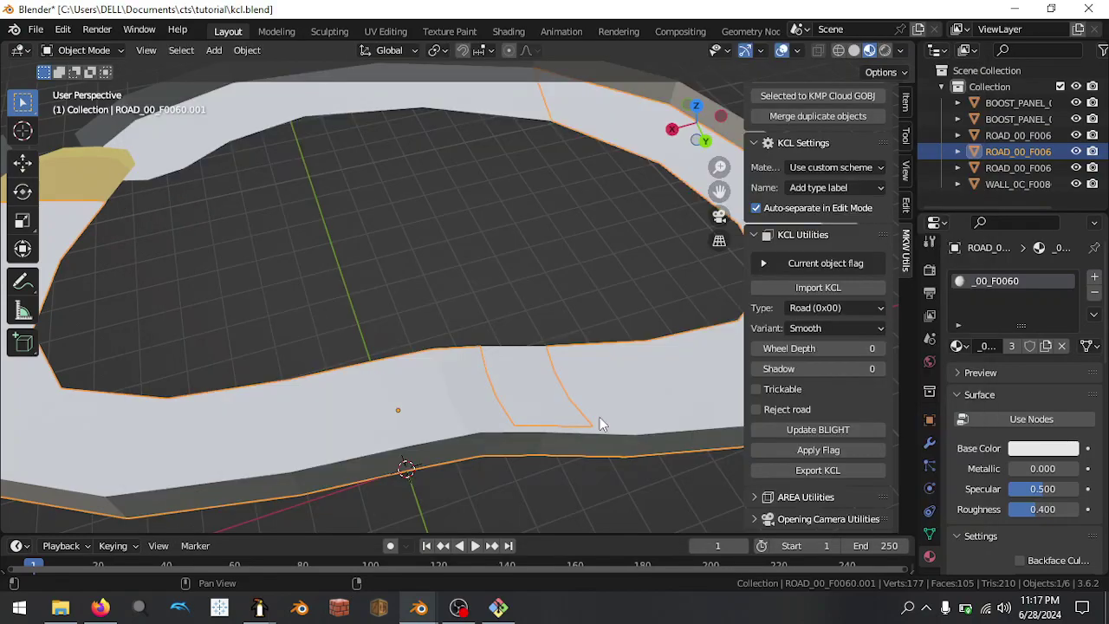